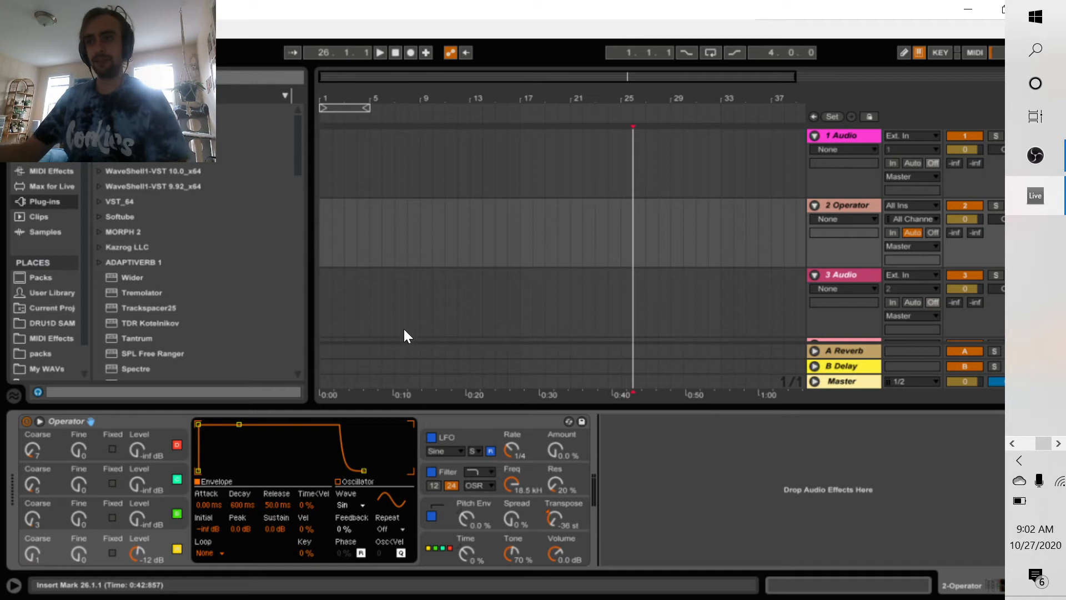
Create an empty four-bar MIDI clip on the Operator track, spanning bars 9 to 13
{"action": "left_click", "coordinate": [537, 230]}
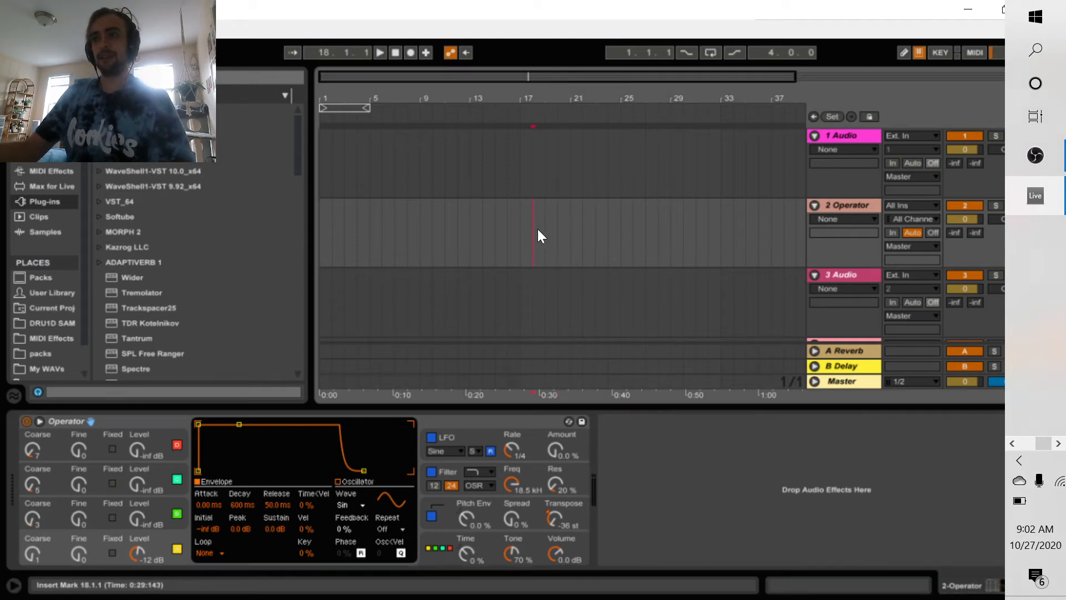
{"action": "left_click", "coordinate": [522, 234]}
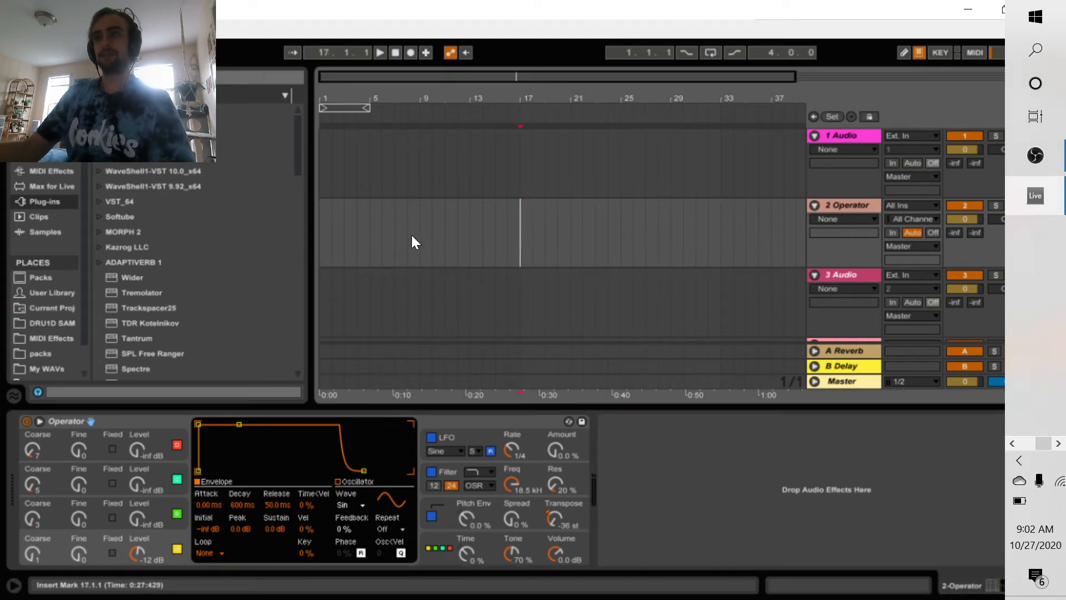
{"action": "left_click_drag", "start_coordinate": [424, 234], "coordinate": [475, 250]}
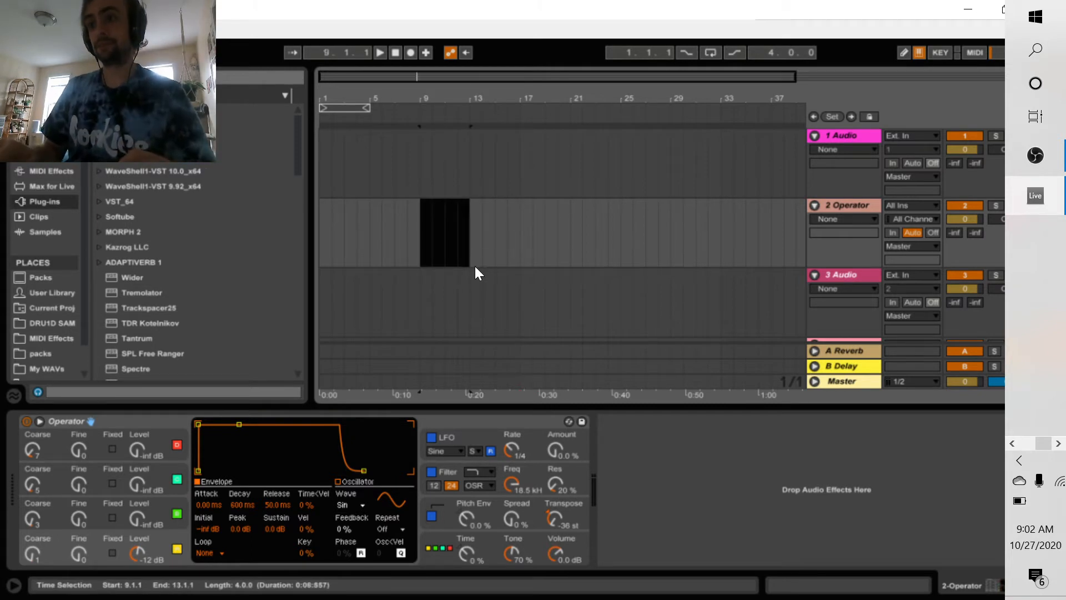
{"action": "key", "text": "ctrl+shift+m"}
Enter an F3 note in the new clip and stretch it over the whole first bar
{"action": "key", "text": "shift+Tab"}
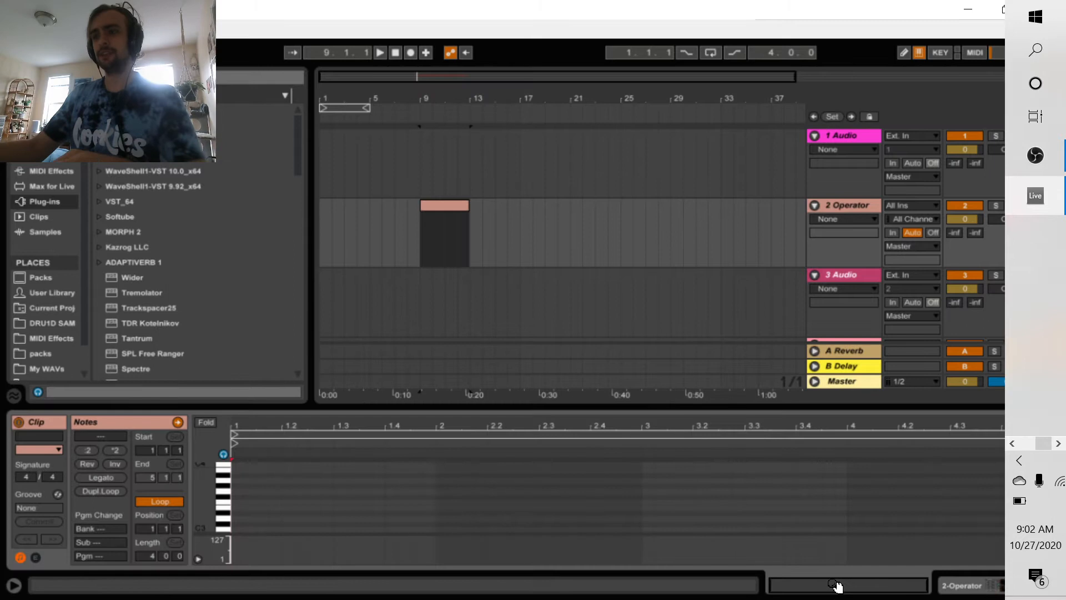
{"action": "double_click", "coordinate": [237, 502]}
{"action": "left_click_drag", "start_coordinate": [294, 502], "coordinate": [435, 502]}
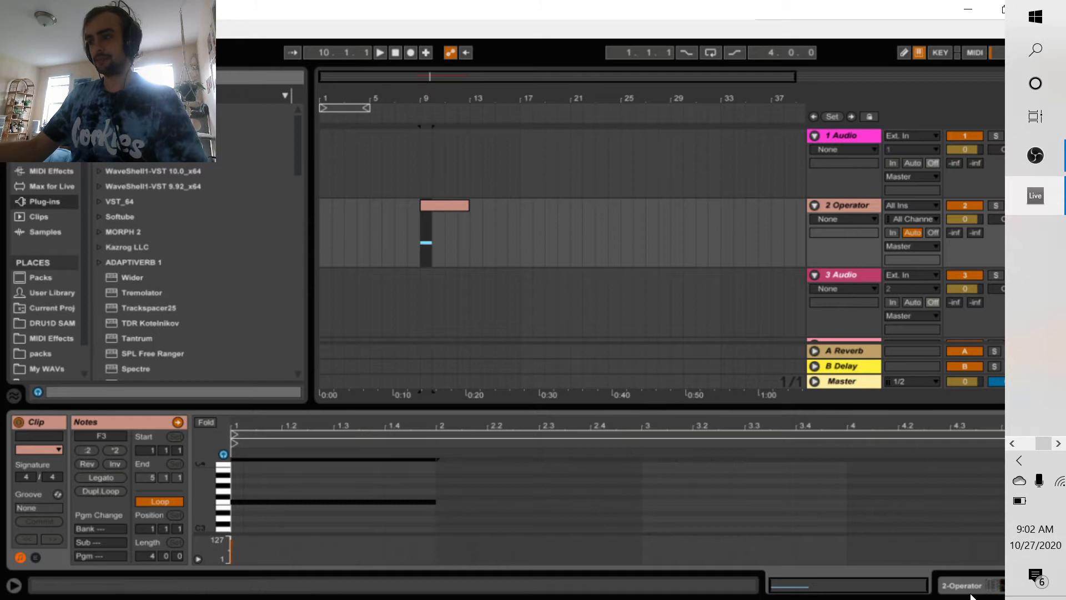
{"action": "key", "text": "shift+Tab"}
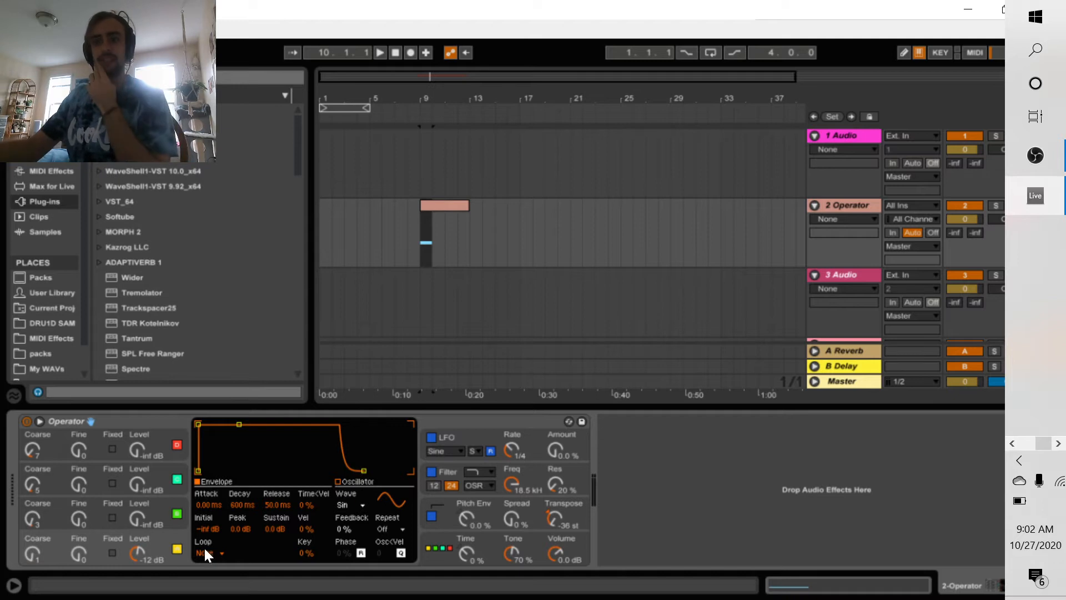
{"action": "left_click", "coordinate": [345, 500]}
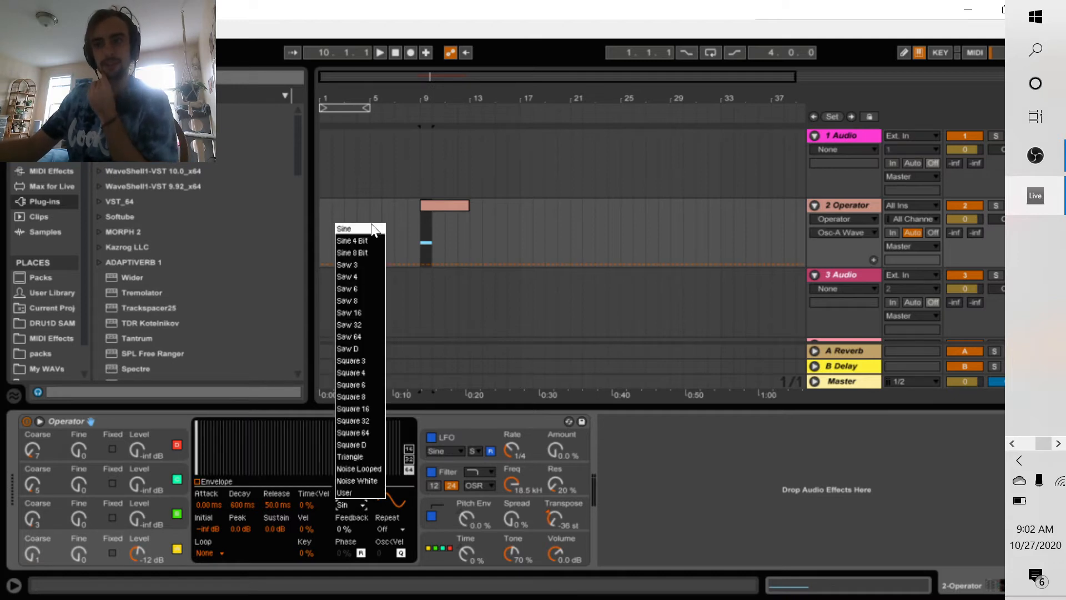
{"action": "left_click", "coordinate": [155, 544]}
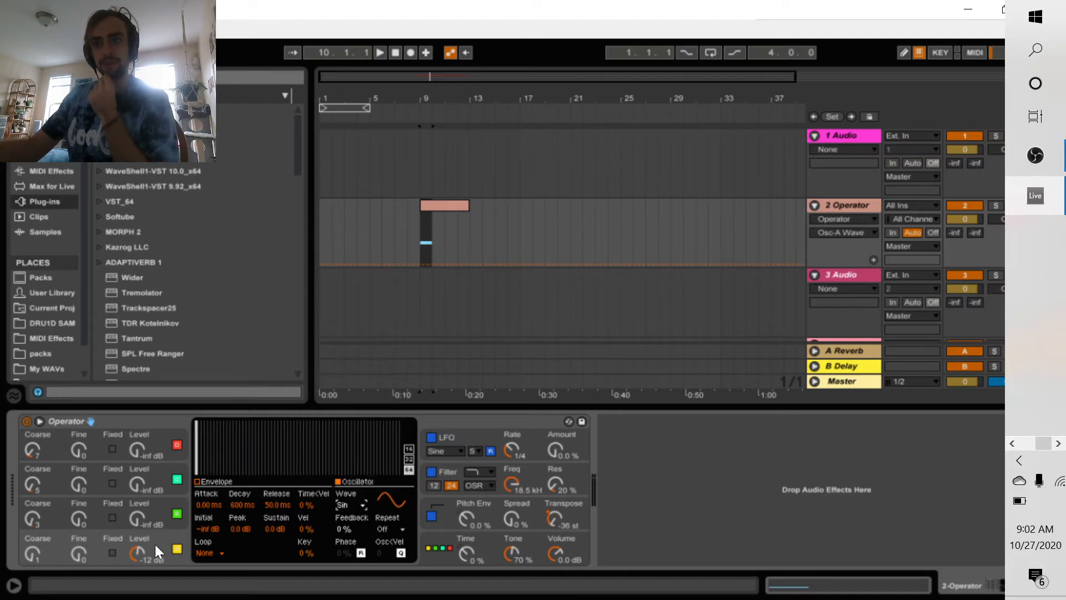
{"action": "left_click", "coordinate": [354, 505]}
{"action": "left_click", "coordinate": [343, 231]}
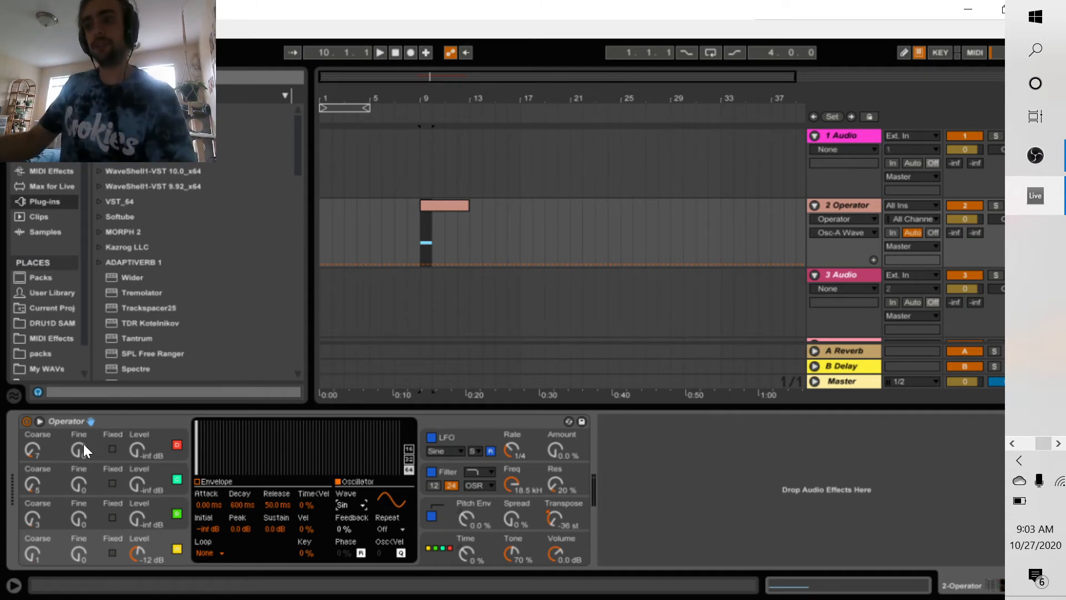
Raise the pitch envelope amount to 100 % and audition the note at the clip's start
{"action": "left_click_drag", "start_coordinate": [470, 519], "coordinate": [471, 488]}
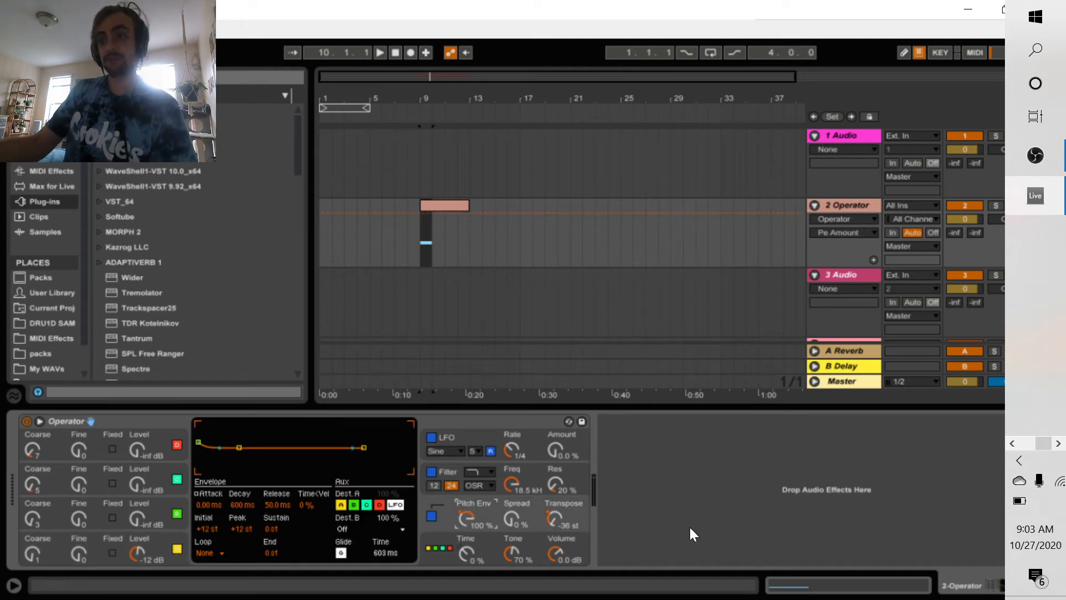
{"action": "key", "text": "space"}
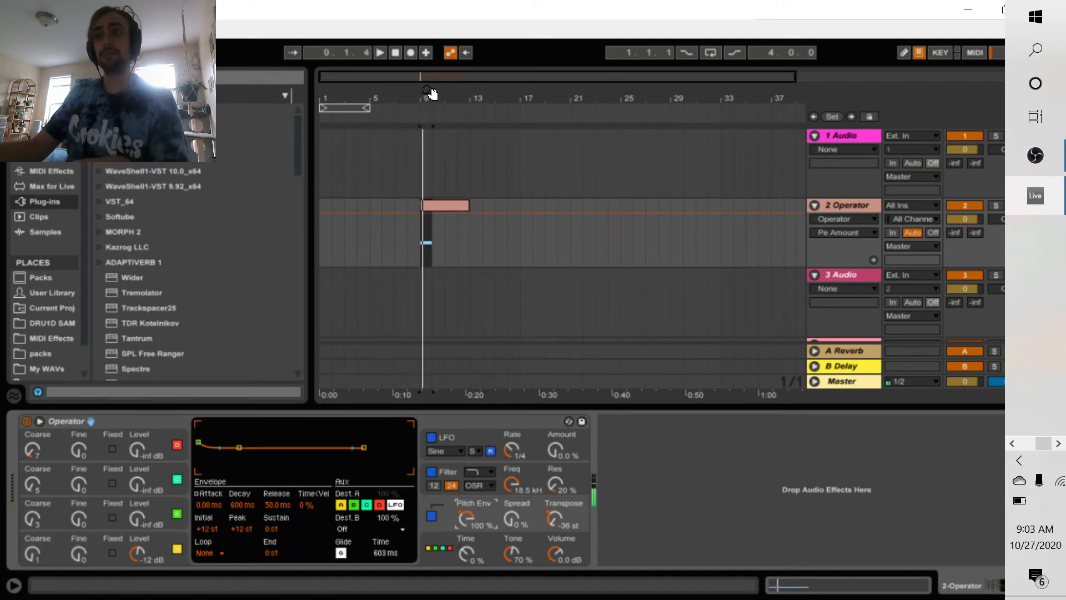
{"action": "key", "text": "space"}
{"action": "left_click_drag", "start_coordinate": [429, 92], "coordinate": [430, 150]}
{"action": "key", "text": "space"}
{"action": "key", "text": "space"}
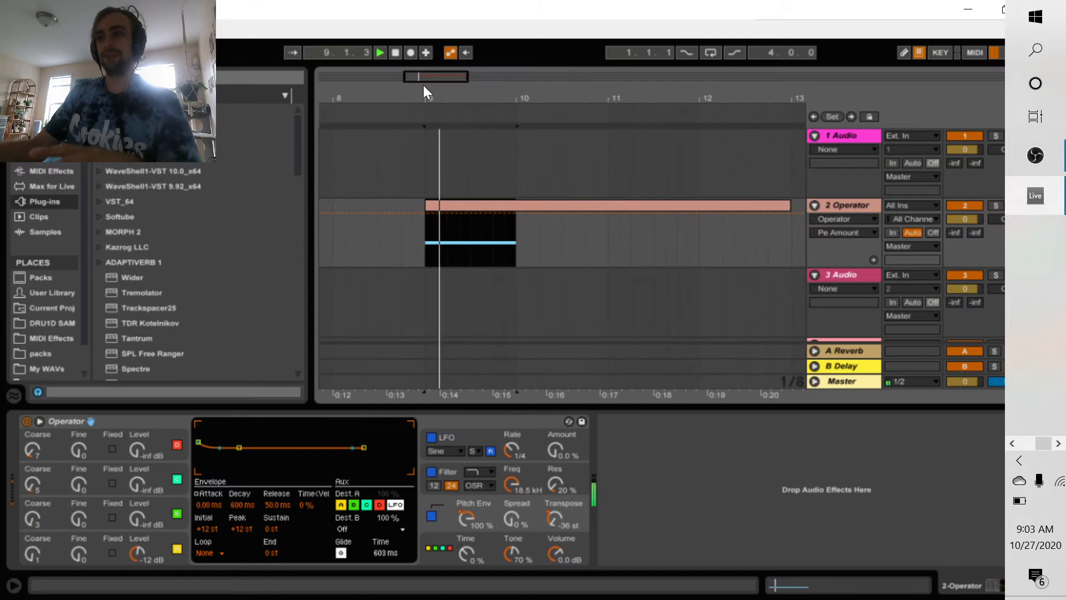
{"action": "key", "text": "space"}
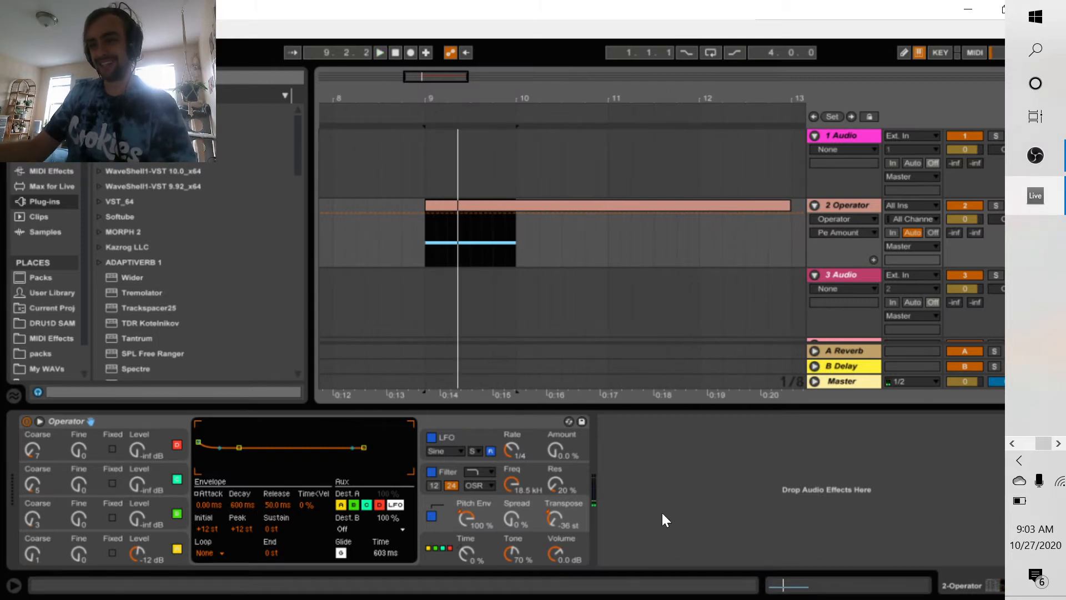
Raise the pitch envelope's peak to +46 st and shorten its decay to 52.1 ms, auditioning the note
{"action": "left_click_drag", "start_coordinate": [197, 441], "coordinate": [197, 425]}
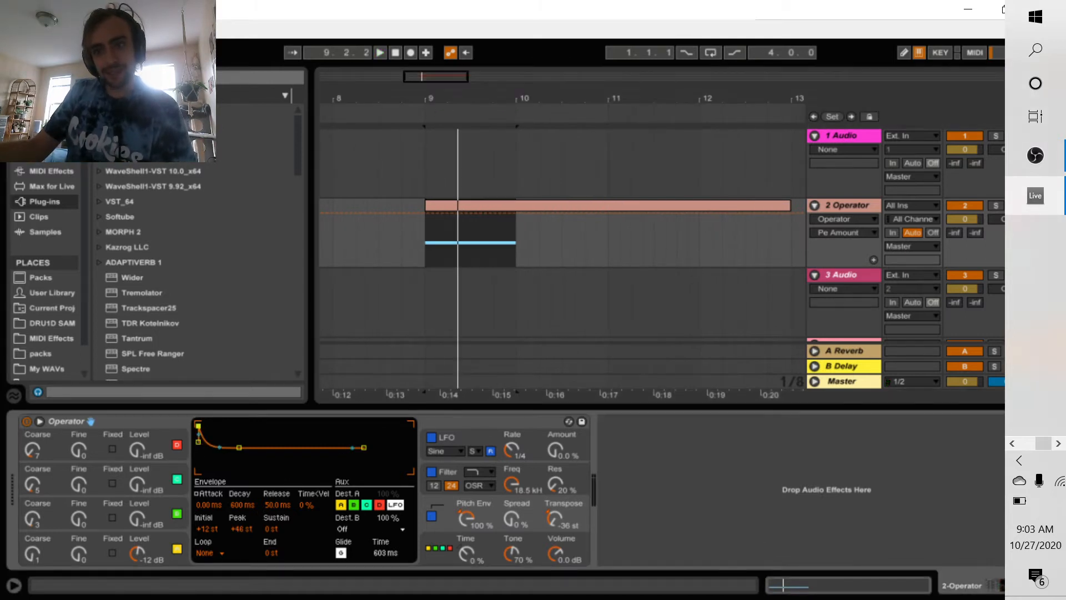
{"action": "key", "text": "space"}
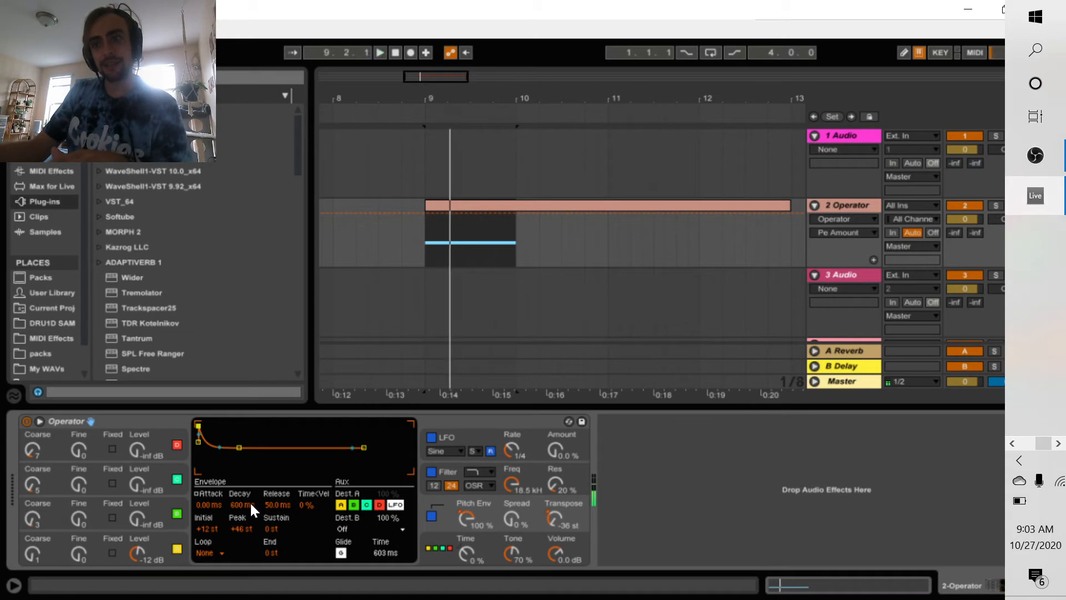
{"action": "left_click_drag", "start_coordinate": [242, 502], "coordinate": [242, 533]}
{"action": "key", "text": "space"}
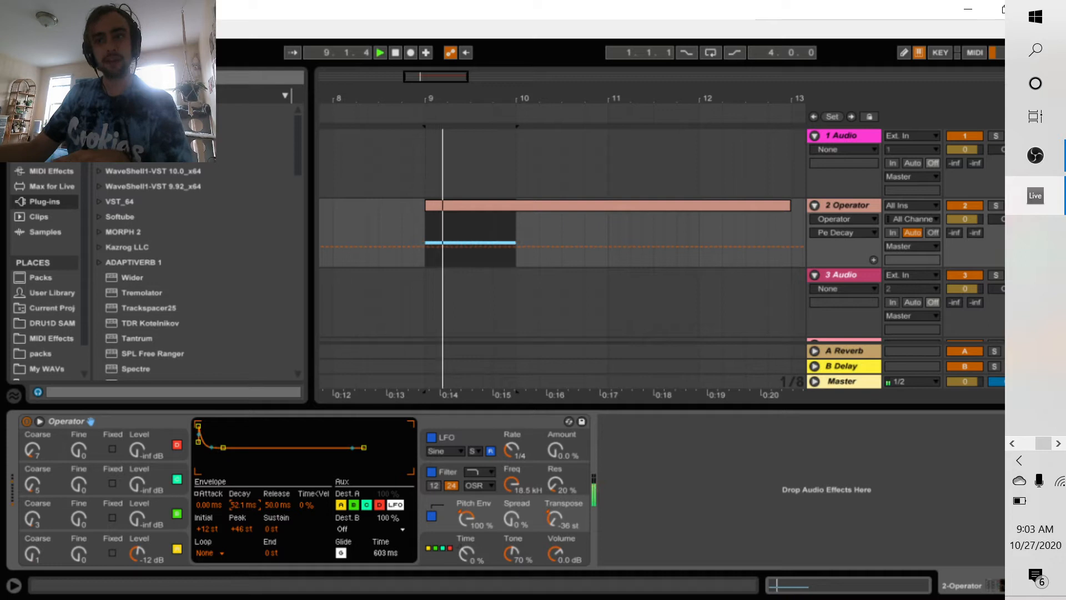
Set oscillator A's volume envelope to -inf dB sustain and 666 ms decay, replaying the note to check the sound
{"action": "left_click", "coordinate": [159, 541]}
{"action": "left_click", "coordinate": [232, 425]}
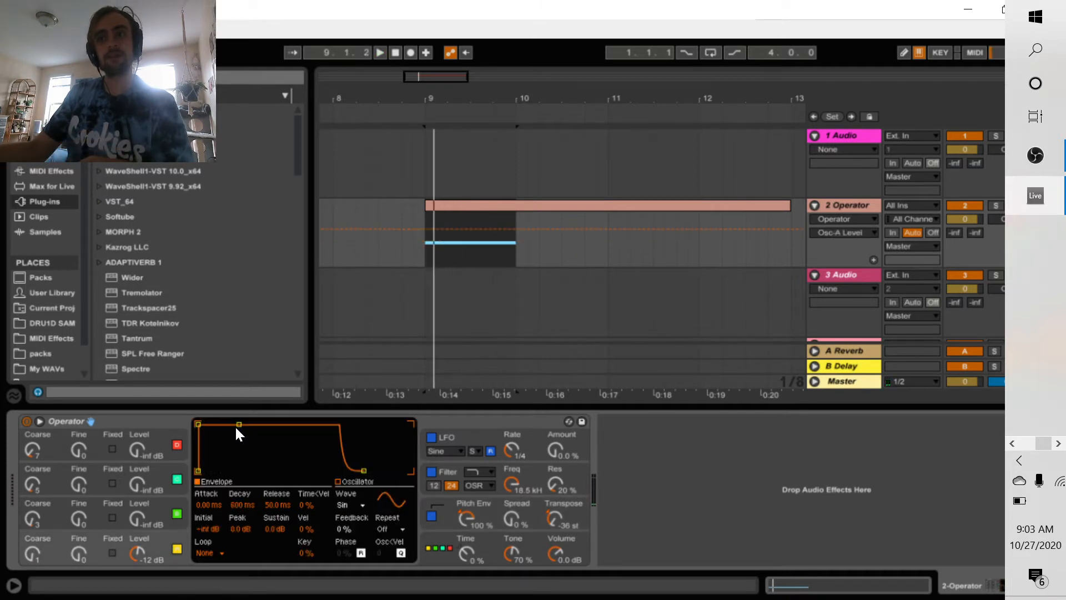
{"action": "left_click_drag", "start_coordinate": [238, 425], "coordinate": [237, 470]}
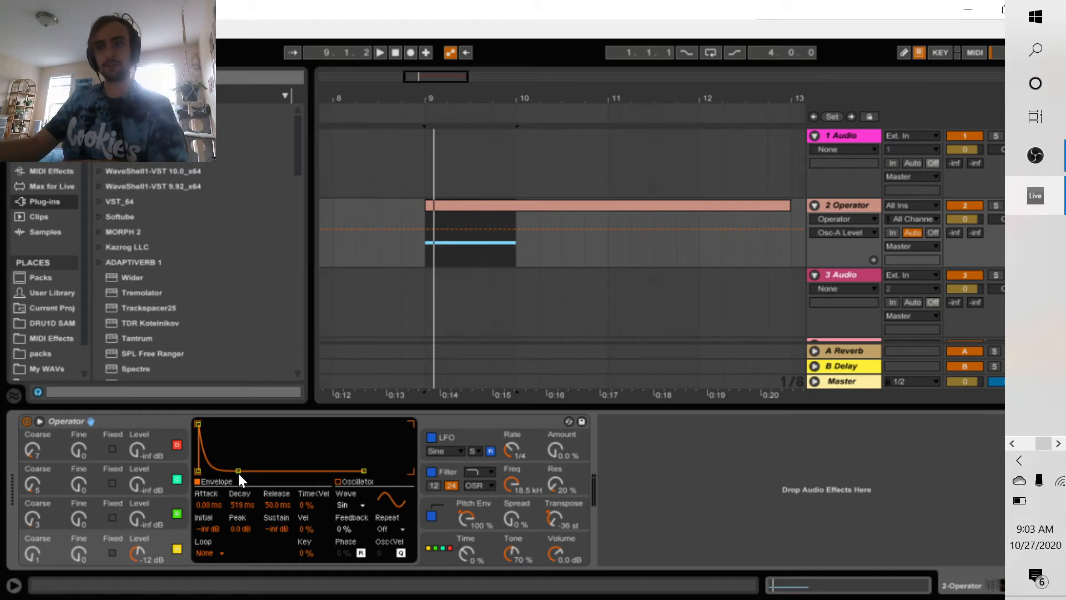
{"action": "left_click_drag", "start_coordinate": [238, 470], "coordinate": [238, 469]}
{"action": "key", "text": "space"}
{"action": "key", "text": "space"}
{"action": "key", "text": "space"}
{"action": "key", "text": "space"}
{"action": "key", "text": "space"}
{"action": "key", "text": "space"}
{"action": "key", "text": "space"}
{"action": "key", "text": "space"}
{"action": "key", "text": "space"}
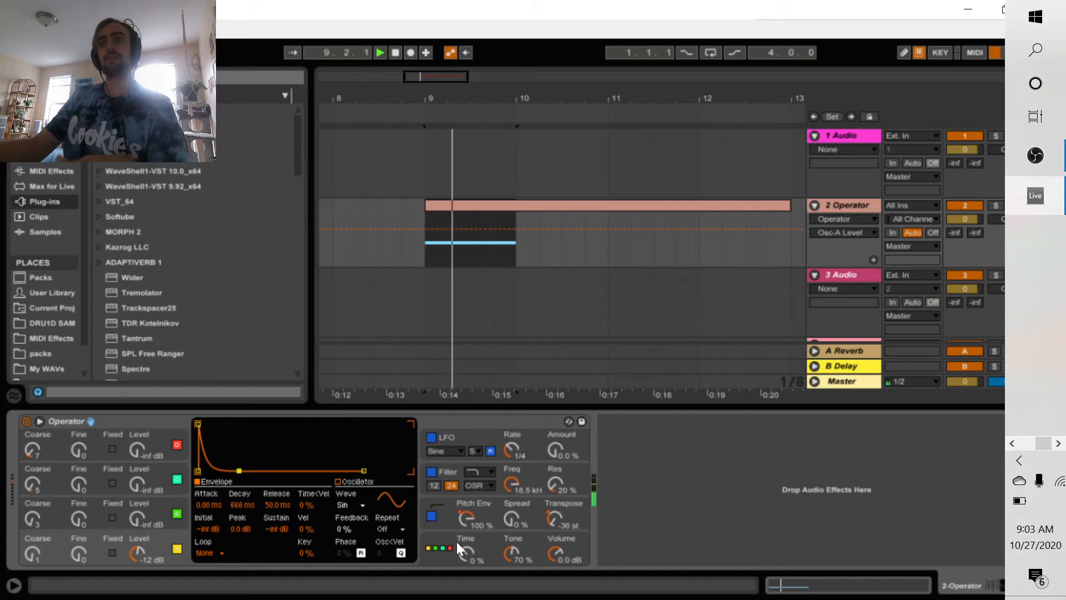
Lower the pitch envelope amount to 71 % and set its decay to 174 ms while replaying the note
{"action": "mouse_move", "coordinate": [466, 521]}
{"action": "left_mouse_down"}
{"action": "mouse_move", "coordinate": [465, 552]}
{"action": "mouse_move", "coordinate": [465, 536]}
{"action": "left_mouse_up"}
{"action": "key", "text": "space"}
{"action": "key", "text": "space"}
{"action": "key", "text": "space"}
{"action": "key", "text": "space"}
{"action": "key", "text": "space"}
{"action": "key", "text": "space"}
{"action": "key", "text": "space"}
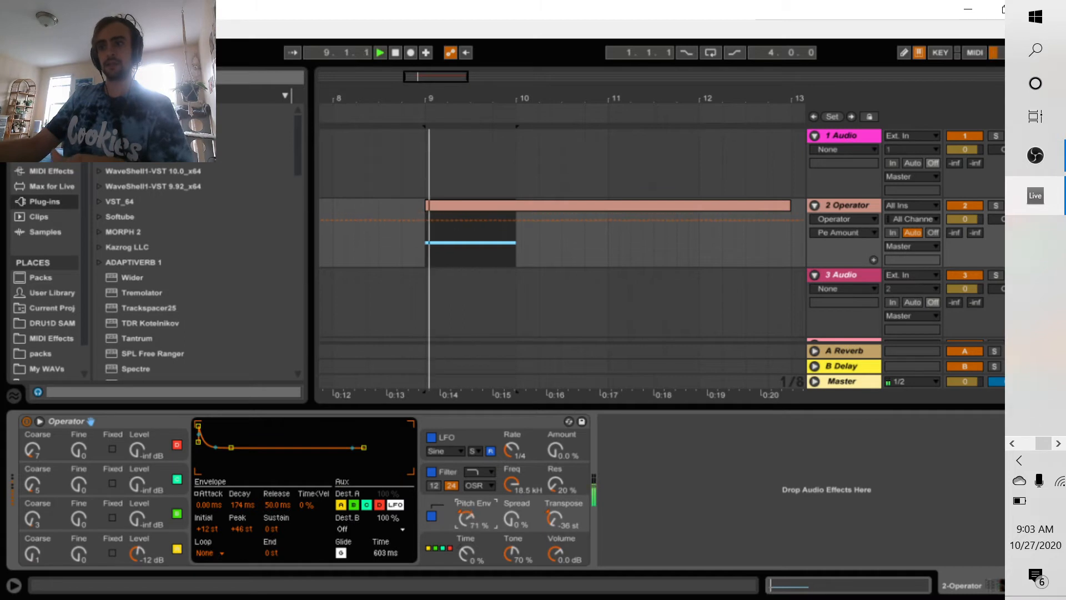
Adjust the pitch envelope's decay slope to 93 % and replay the note repeatedly to judge the curve
{"action": "left_click_drag", "start_coordinate": [216, 447], "coordinate": [215, 447]}
{"action": "key", "text": "space"}
{"action": "key", "text": "space"}
{"action": "key", "text": "space"}
{"action": "key", "text": "space"}
{"action": "key", "text": "space"}
{"action": "key", "text": "space"}
{"action": "key", "text": "space"}
{"action": "key", "text": "space"}
{"action": "key", "text": "space"}
{"action": "key", "text": "space"}
{"action": "key", "text": "space"}
{"action": "key", "text": "space"}
{"action": "key", "text": "space"}
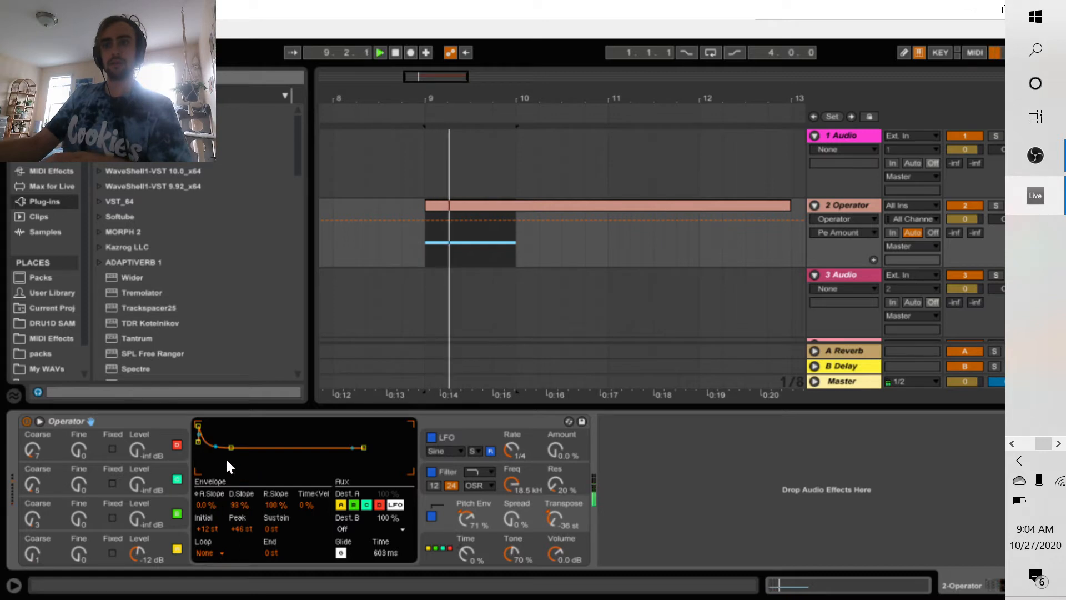
{"action": "key", "text": "space"}
{"action": "key", "text": "space"}
{"action": "key", "text": "space"}
{"action": "key", "text": "space"}
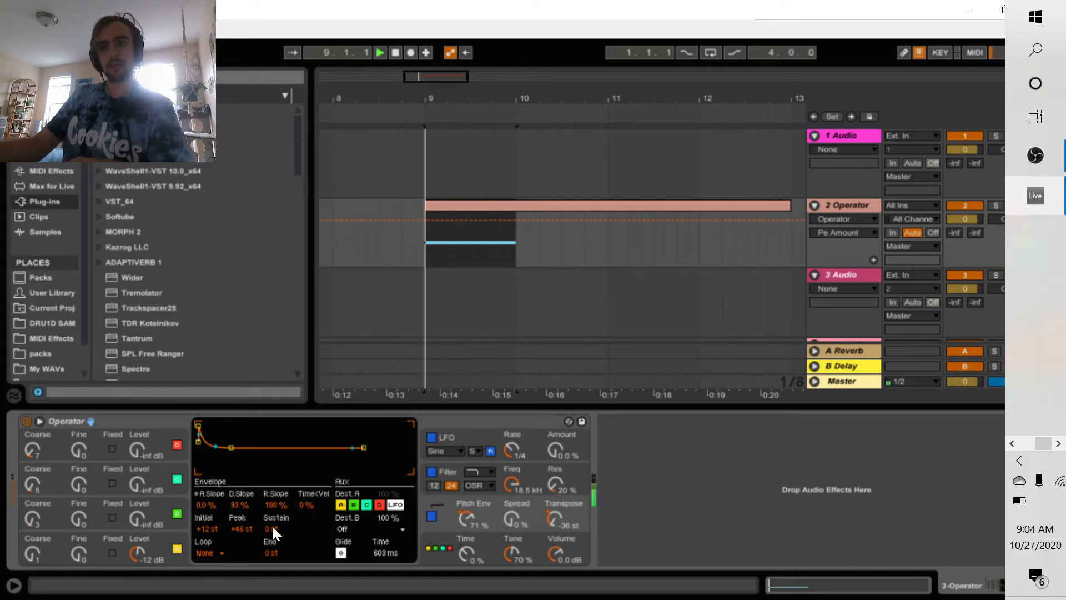
Set the pitch envelope's decay slope to 84 % and shorten its decay time to 80.1 ms
{"action": "left_click", "coordinate": [197, 492]}
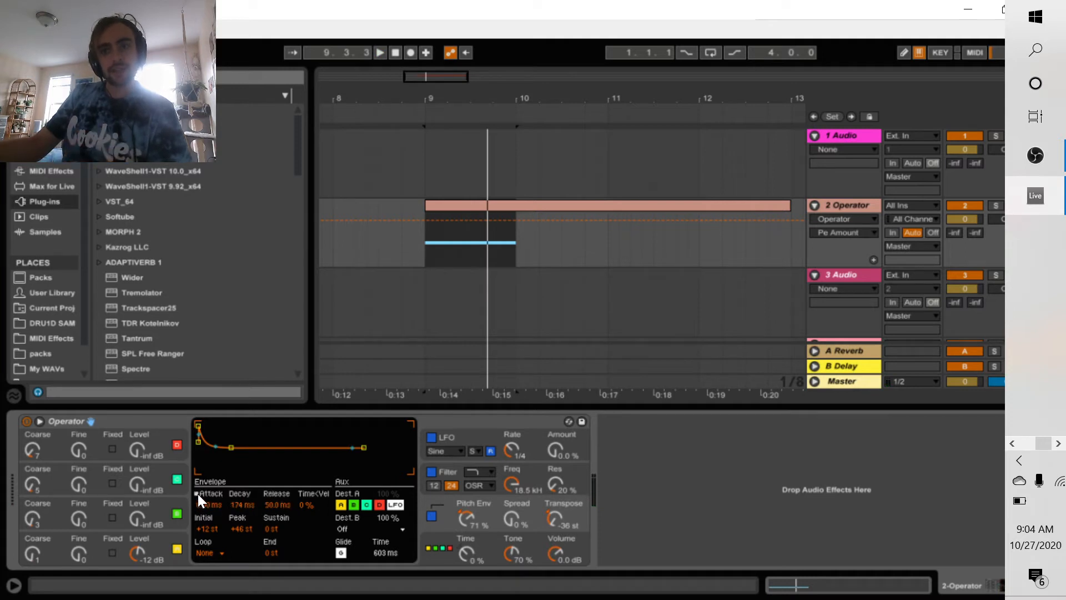
{"action": "left_click", "coordinate": [196, 493]}
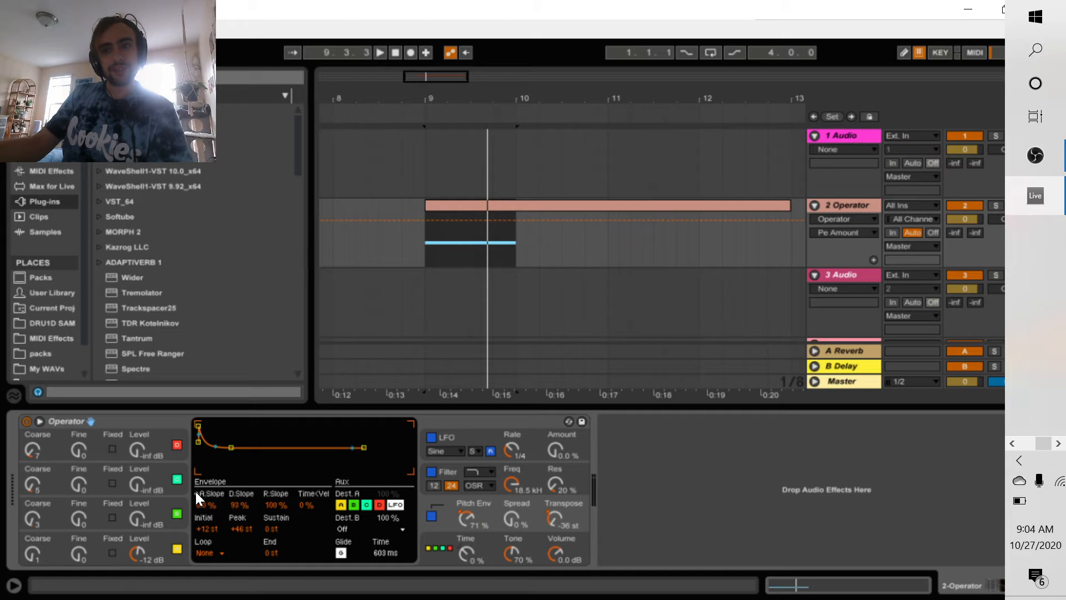
{"action": "left_click_drag", "start_coordinate": [239, 504], "coordinate": [225, 488]}
{"action": "key", "text": "space"}
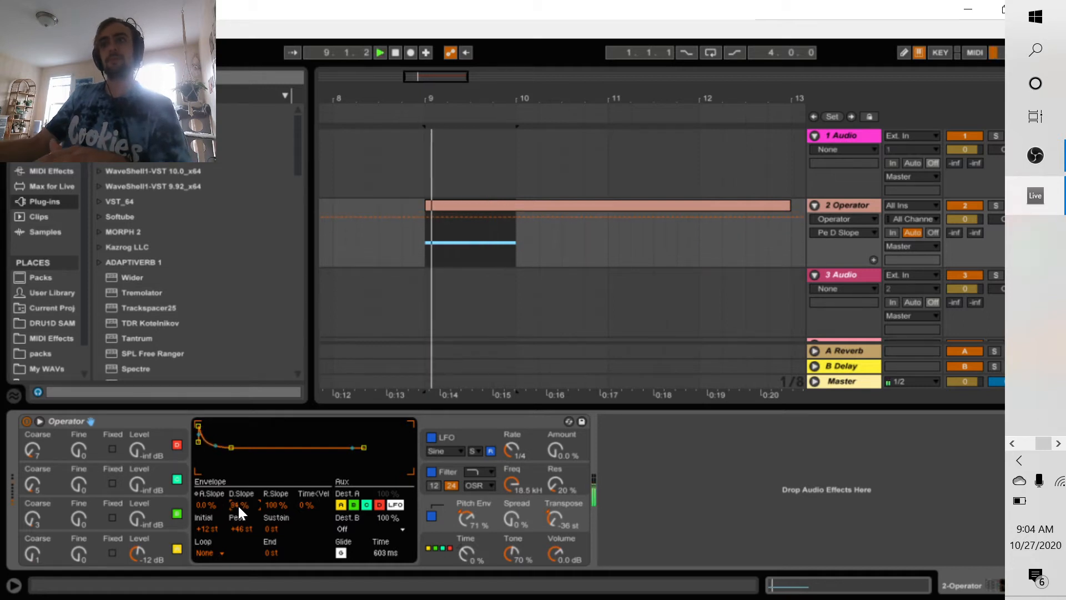
{"action": "mouse_move", "coordinate": [249, 508]}
{"action": "left_mouse_down"}
{"action": "mouse_move", "coordinate": [249, 530]}
{"action": "mouse_move", "coordinate": [256, 508]}
{"action": "mouse_move", "coordinate": [249, 523]}
{"action": "mouse_move", "coordinate": [244, 499]}
{"action": "mouse_move", "coordinate": [244, 514]}
{"action": "left_mouse_up"}
{"action": "left_click", "coordinate": [196, 494]}
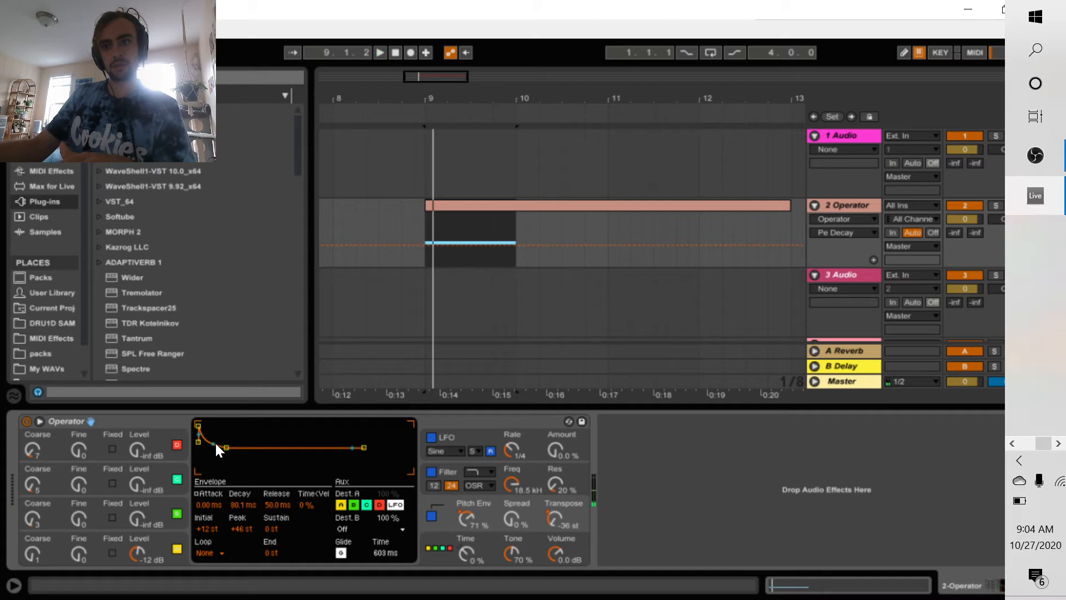
Set the pitch envelope to 100 % amount, +38 st peak and 73.5 ms decay, replaying the note repeatedly
{"action": "left_click", "coordinate": [475, 525]}
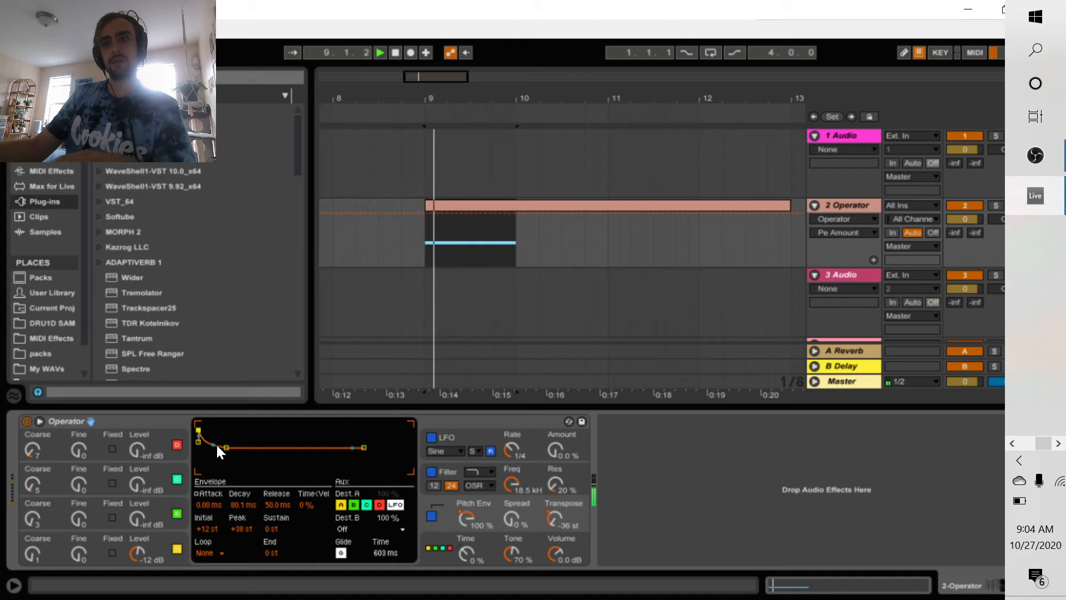
{"action": "left_click", "coordinate": [221, 504]}
{"action": "left_click_drag", "start_coordinate": [243, 504], "coordinate": [243, 506]}
{"action": "key", "text": "space"}
{"action": "key", "text": "space"}
{"action": "key", "text": "space"}
{"action": "key", "text": "space"}
{"action": "key", "text": "space"}
{"action": "key", "text": "space"}
{"action": "key", "text": "space"}
{"action": "key", "text": "space"}
{"action": "key", "text": "space"}
{"action": "key", "text": "space"}
{"action": "key", "text": "space"}
{"action": "key", "text": "space"}
{"action": "key", "text": "space"}
{"action": "key", "text": "space"}
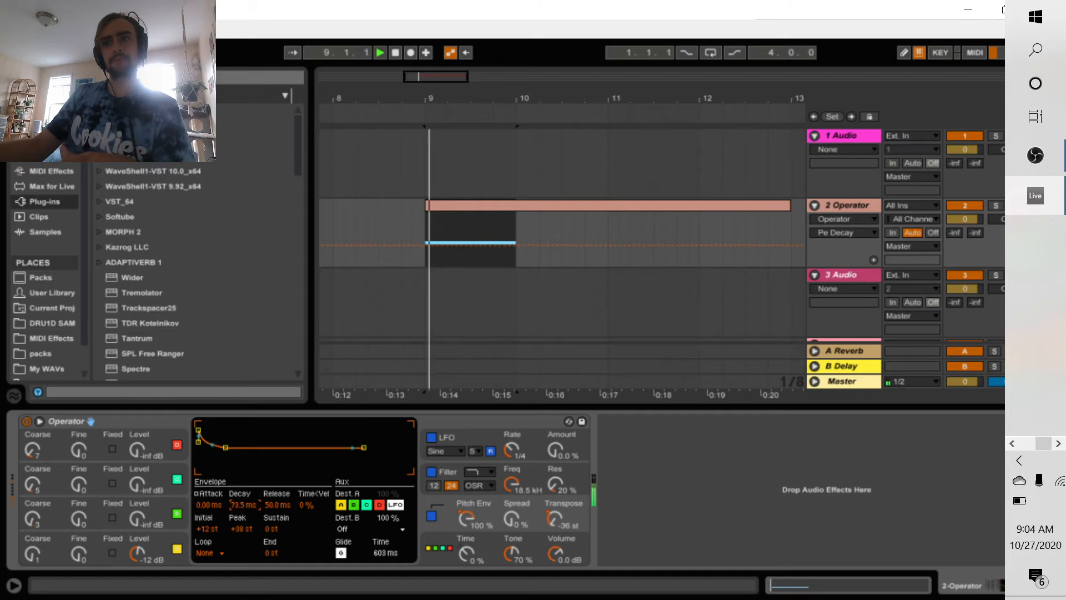
{"action": "key", "text": "space"}
{"action": "key", "text": "space"}
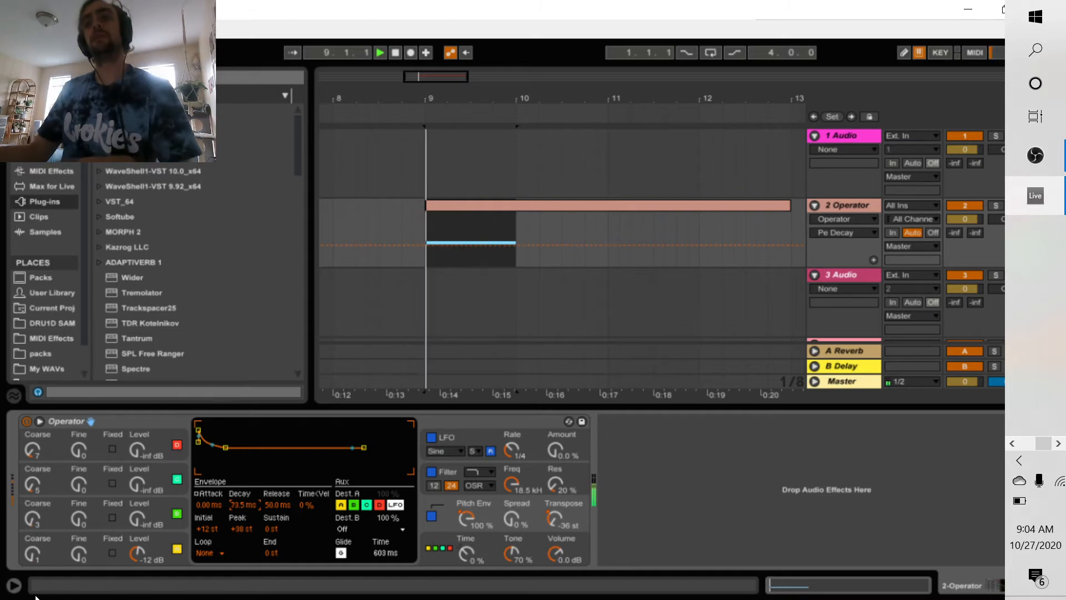
{"action": "key", "text": "space"}
Set the decay of oscillator A's volume envelope to 579 ms and audition the note
{"action": "left_click", "coordinate": [143, 556]}
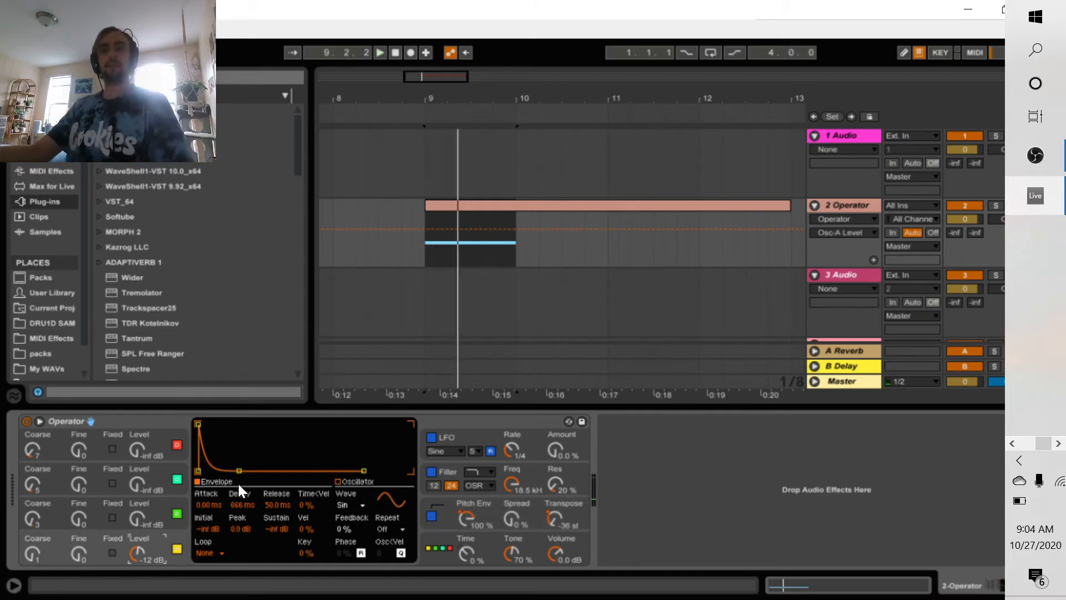
{"action": "left_click", "coordinate": [212, 505]}
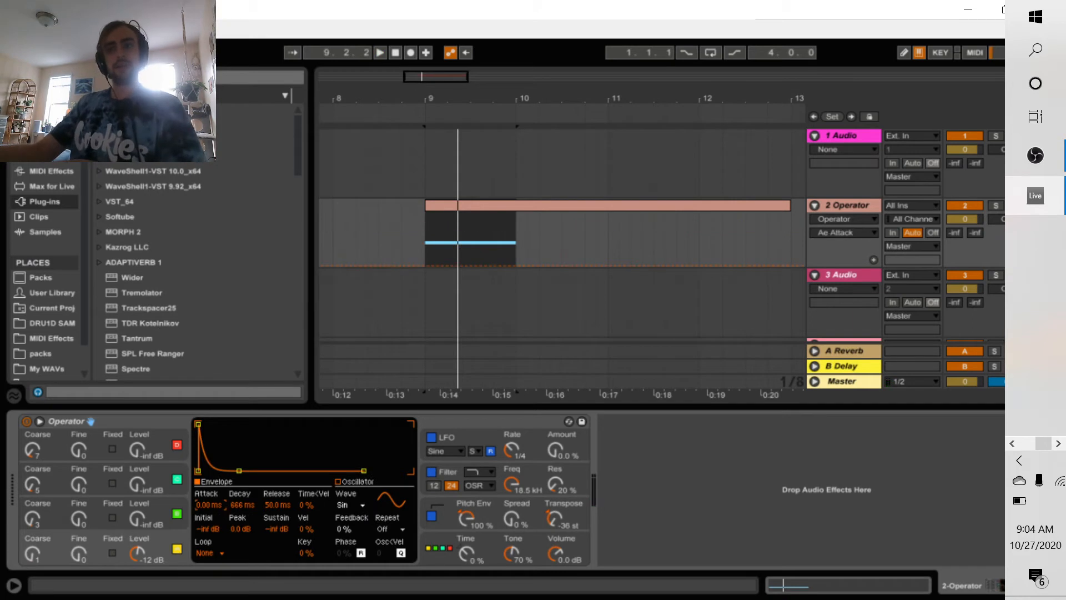
{"action": "mouse_move", "coordinate": [242, 504]}
{"action": "left_mouse_down"}
{"action": "mouse_move", "coordinate": [242, 522]}
{"action": "mouse_move", "coordinate": [242, 499]}
{"action": "left_mouse_up"}
{"action": "key", "text": "space"}
{"action": "key", "text": "space"}
{"action": "key", "text": "space"}
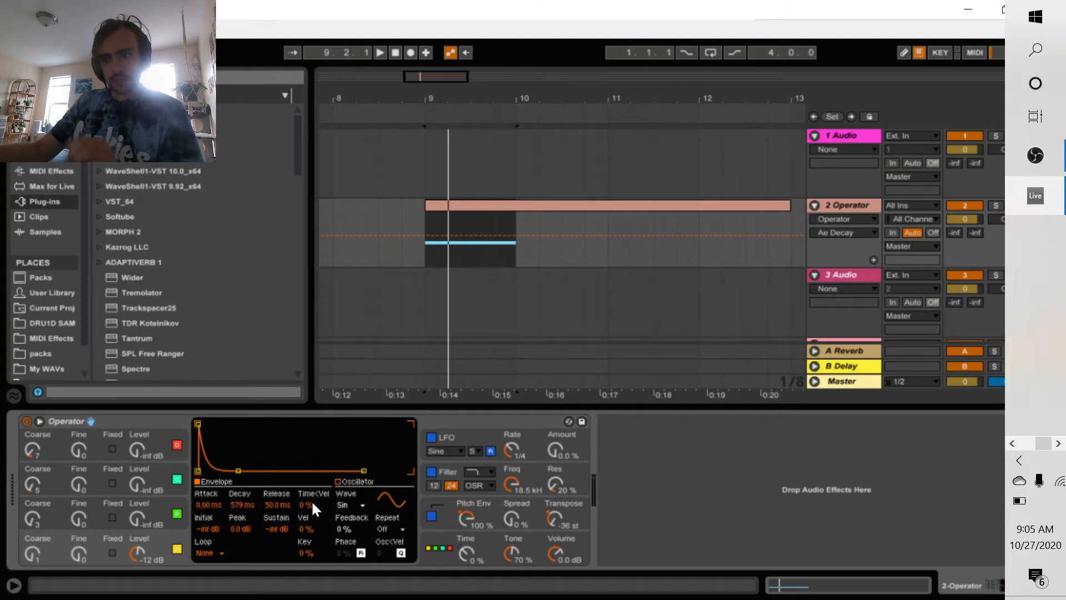
Try a negative Time<Vel amount on oscillator A's envelope, reset it to 0 % and play the note
{"action": "left_click_drag", "start_coordinate": [312, 500], "coordinate": [308, 504]}
{"action": "key", "text": "Delete"}
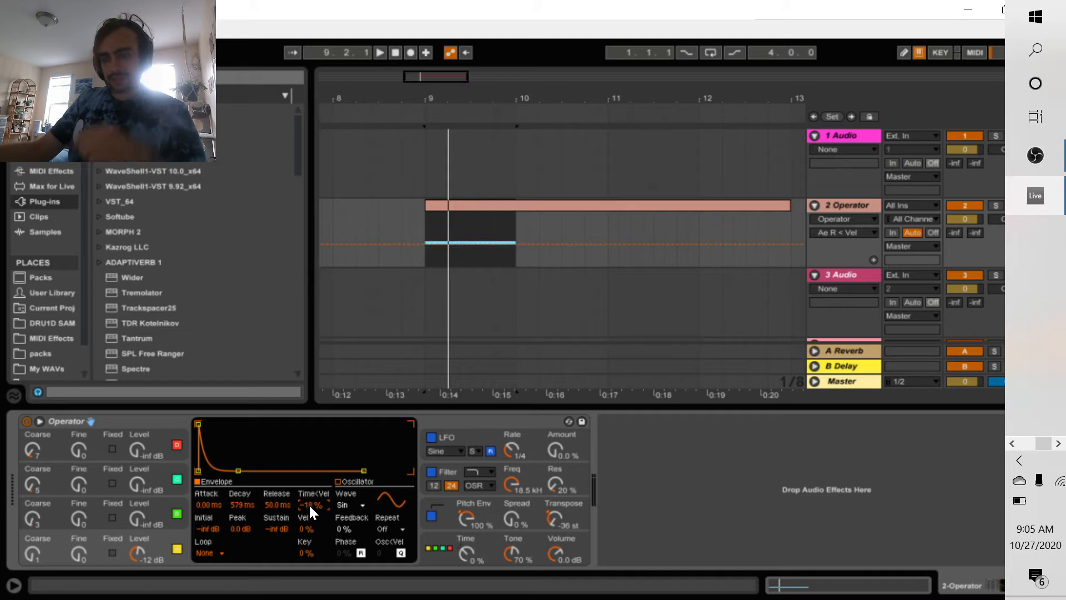
{"action": "key", "text": "space"}
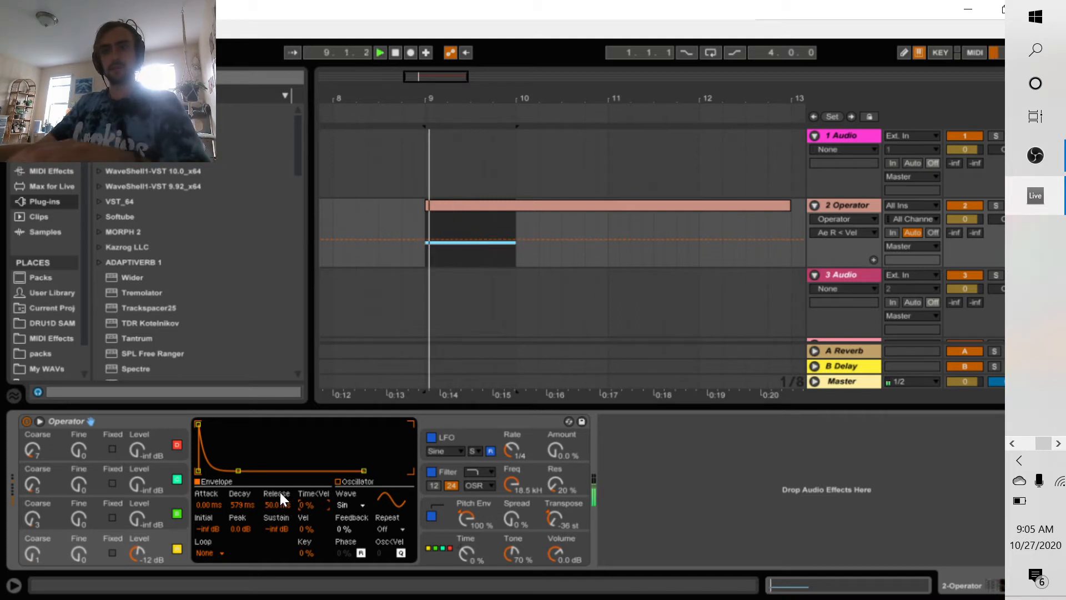
Lengthen the decay of oscillator A's volume envelope to 955 ms and audition the note
{"action": "key", "text": "space"}
{"action": "left_click_drag", "start_coordinate": [238, 470], "coordinate": [241, 468]}
{"action": "key", "text": "space"}
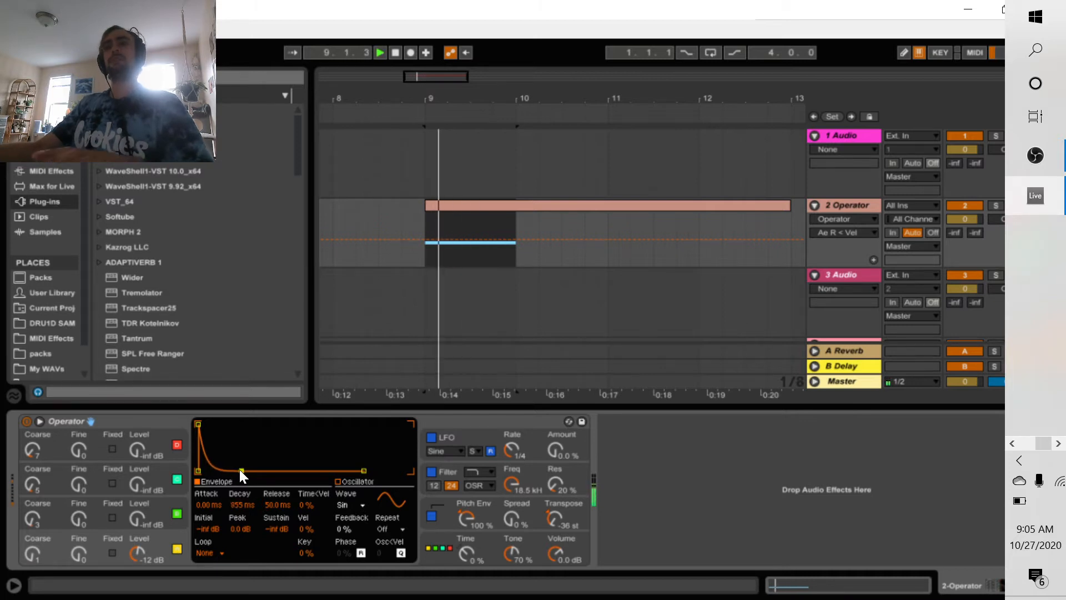
Reduce the pitch envelope amount to 90 % and audition the note
{"action": "left_click_drag", "start_coordinate": [472, 520], "coordinate": [472, 497]}
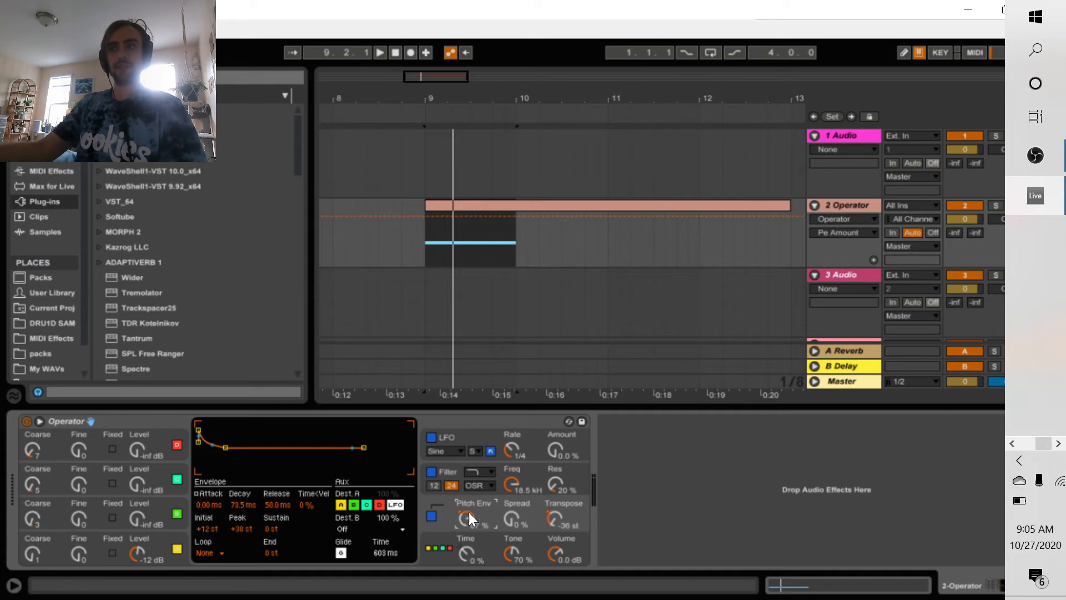
{"action": "key", "text": "space"}
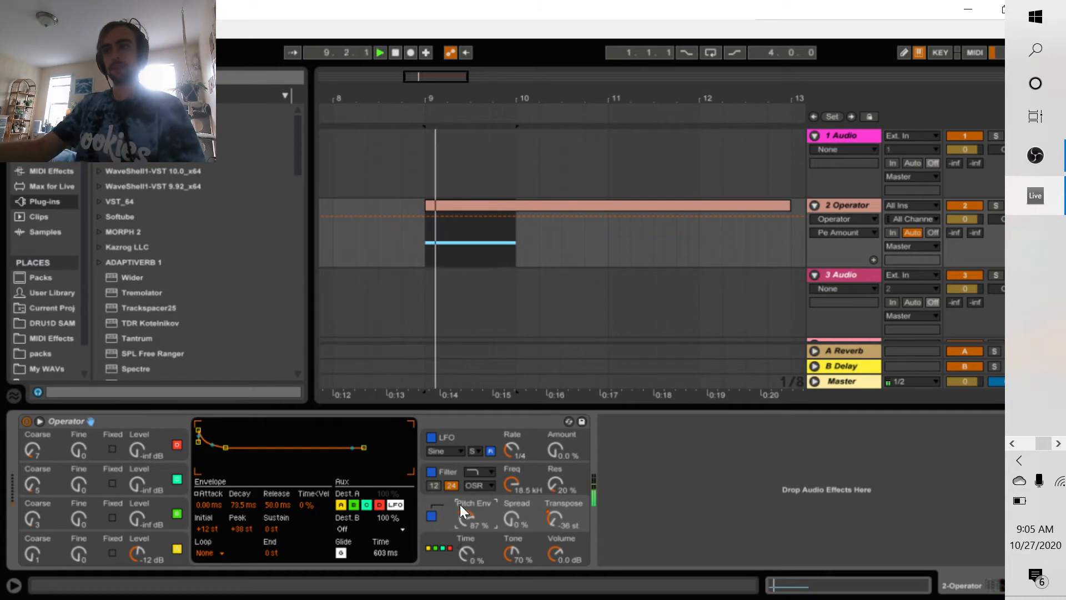
{"action": "left_click_drag", "start_coordinate": [463, 517], "coordinate": [463, 513]}
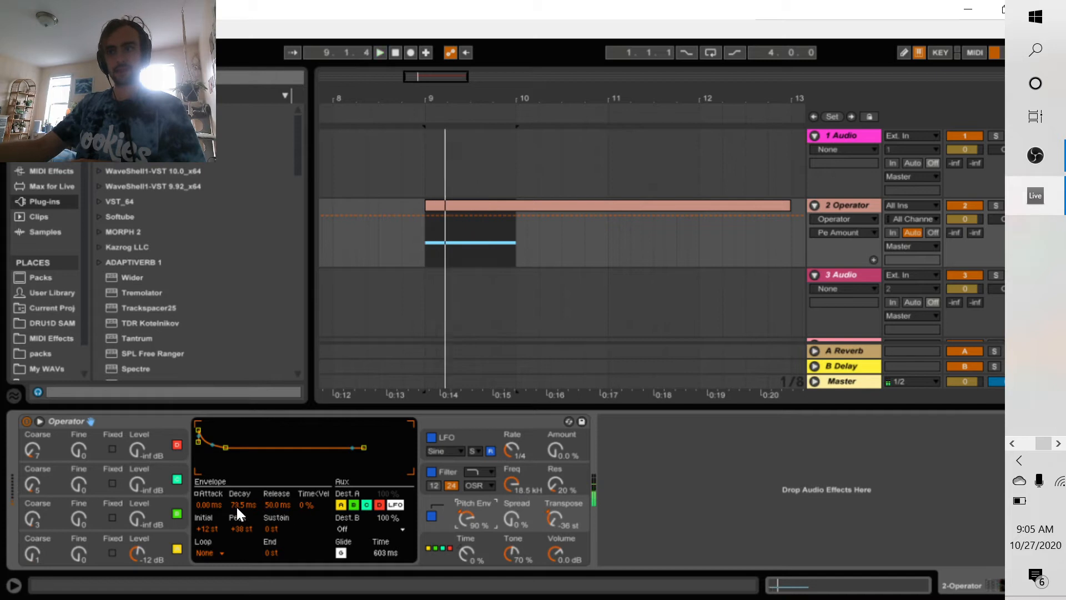
Freeze the Operator track and flatten it to audio
{"action": "right_click", "coordinate": [837, 257]}
{"action": "right_click", "coordinate": [843, 208]}
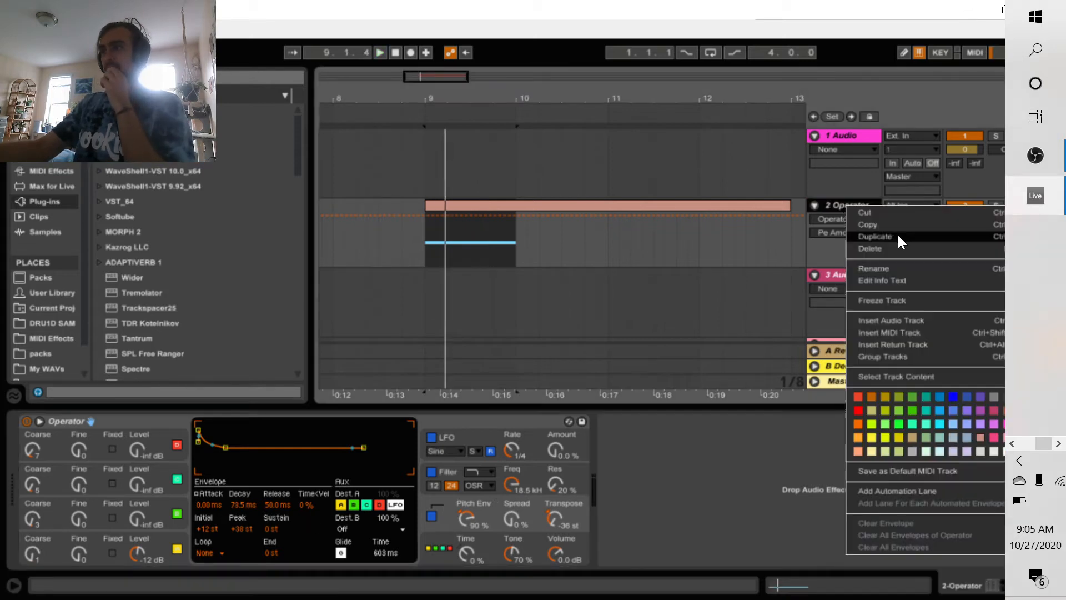
{"action": "left_click", "coordinate": [817, 252]}
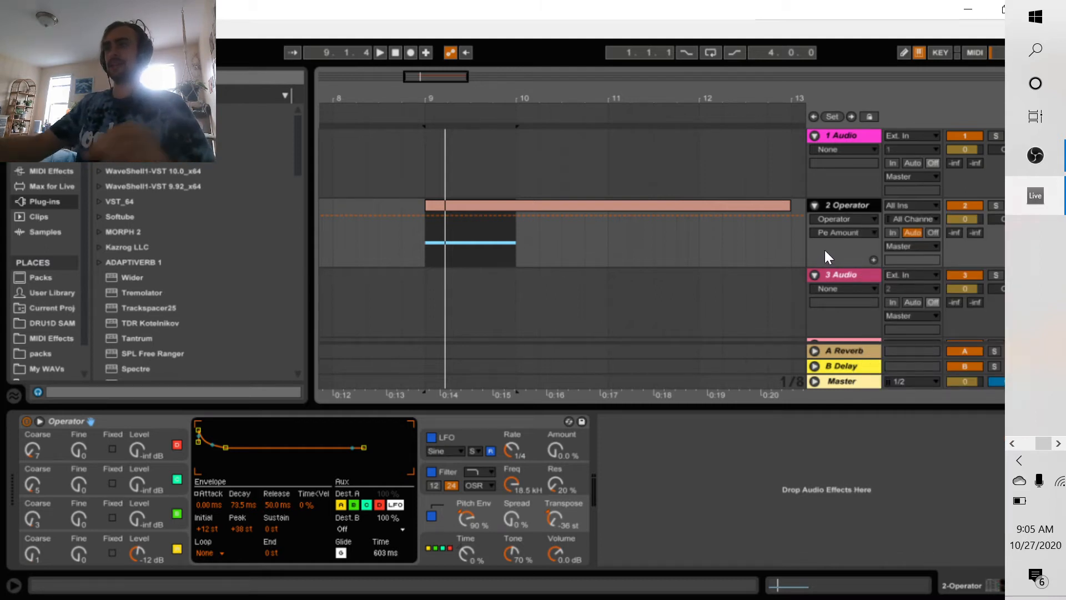
{"action": "right_click", "coordinate": [840, 205]}
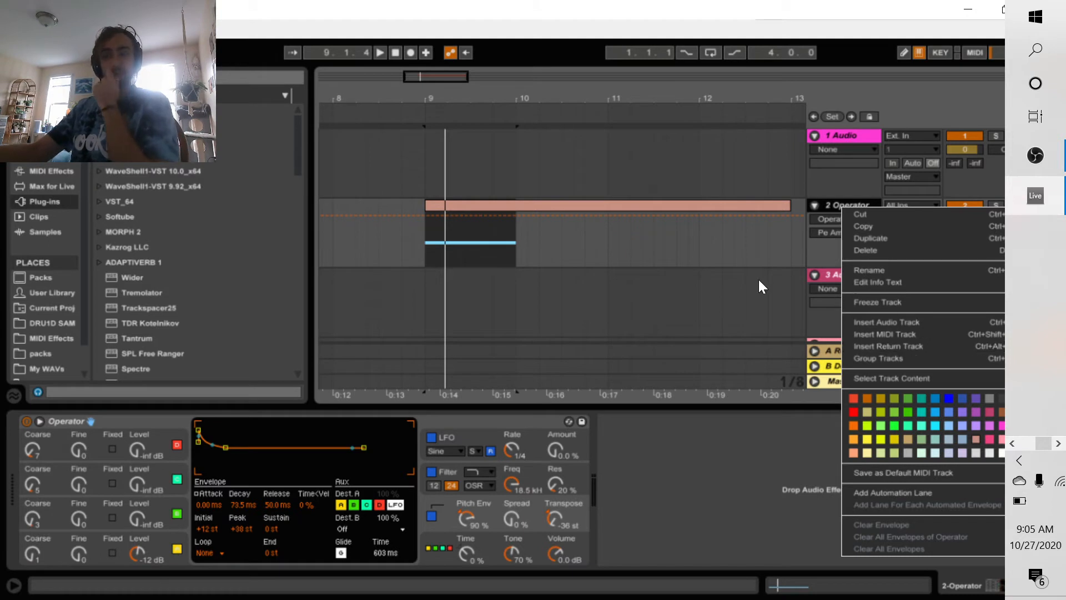
{"action": "left_click", "coordinate": [884, 302]}
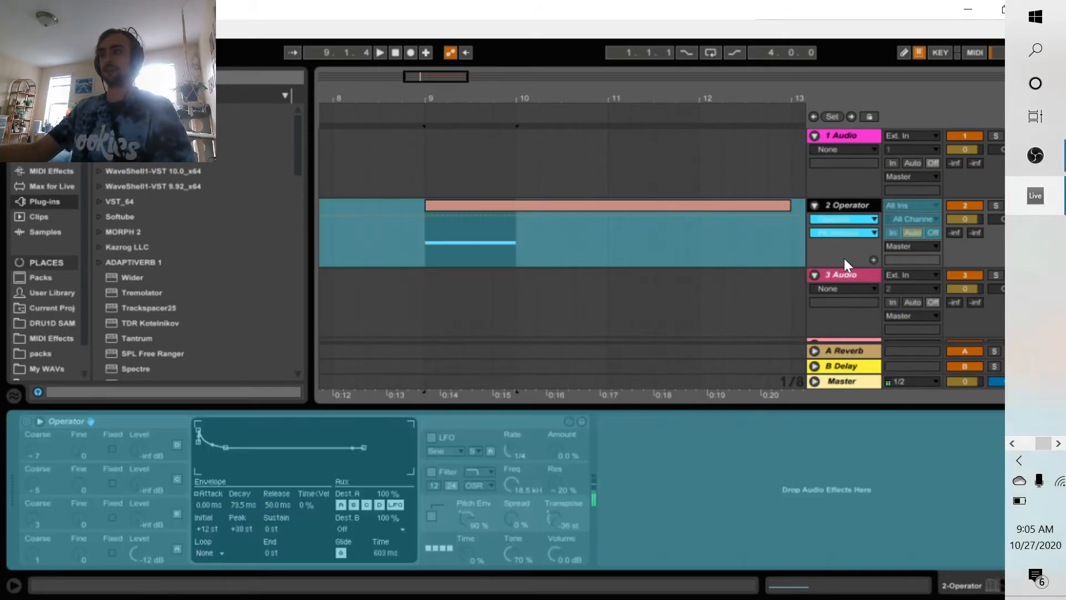
{"action": "right_click", "coordinate": [844, 258]}
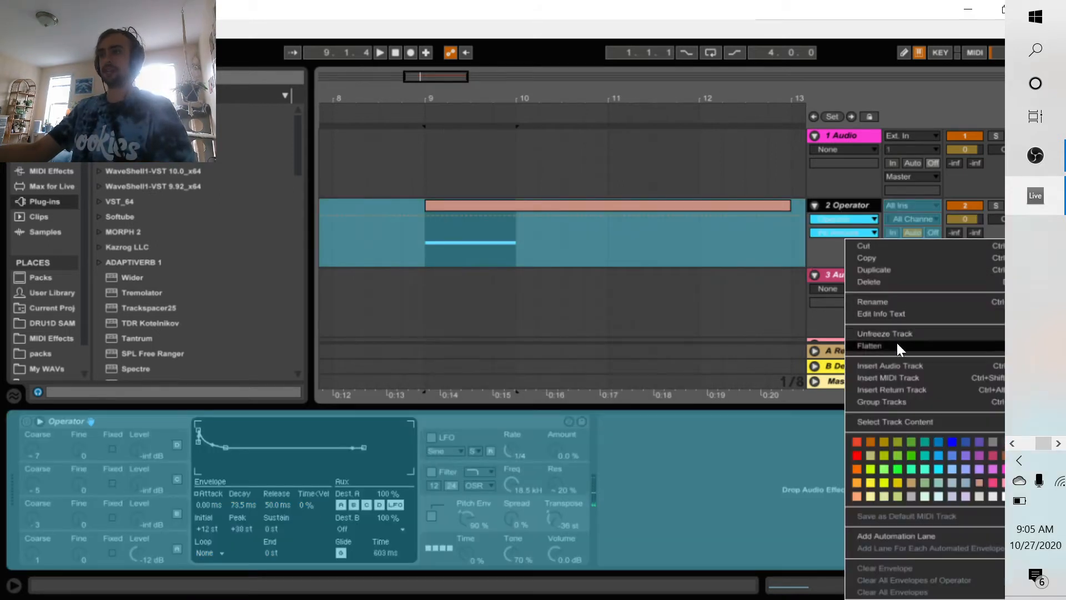
{"action": "left_click", "coordinate": [891, 337]}
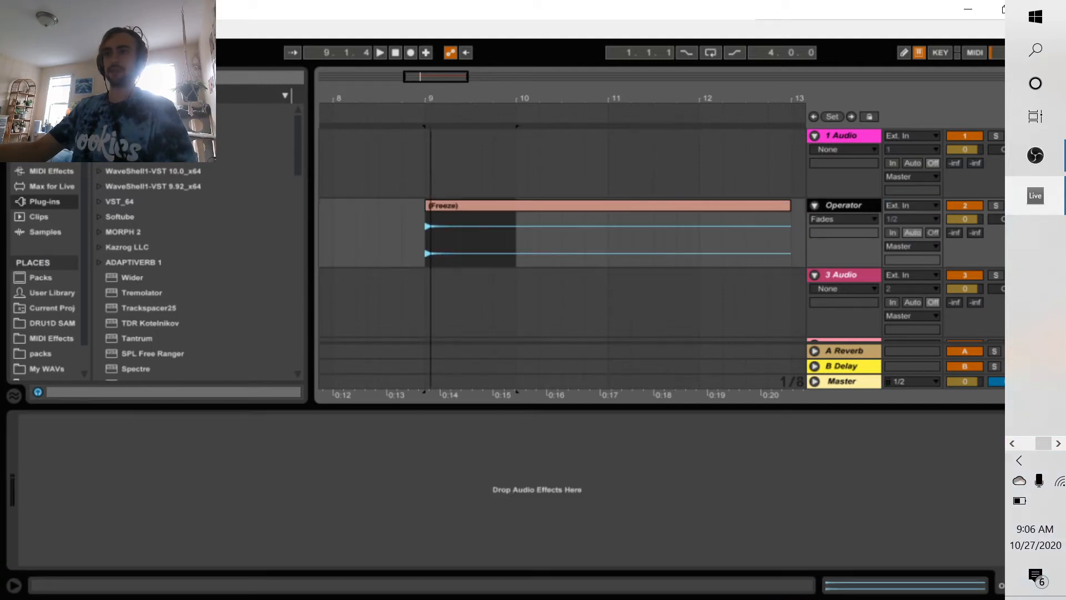
Delete the section from 9.1.4 to 9.2.4 of the flattened clip, separating the kick hit from its silent tail
{"action": "left_click_drag", "start_coordinate": [431, 98], "coordinate": [469, 131]}
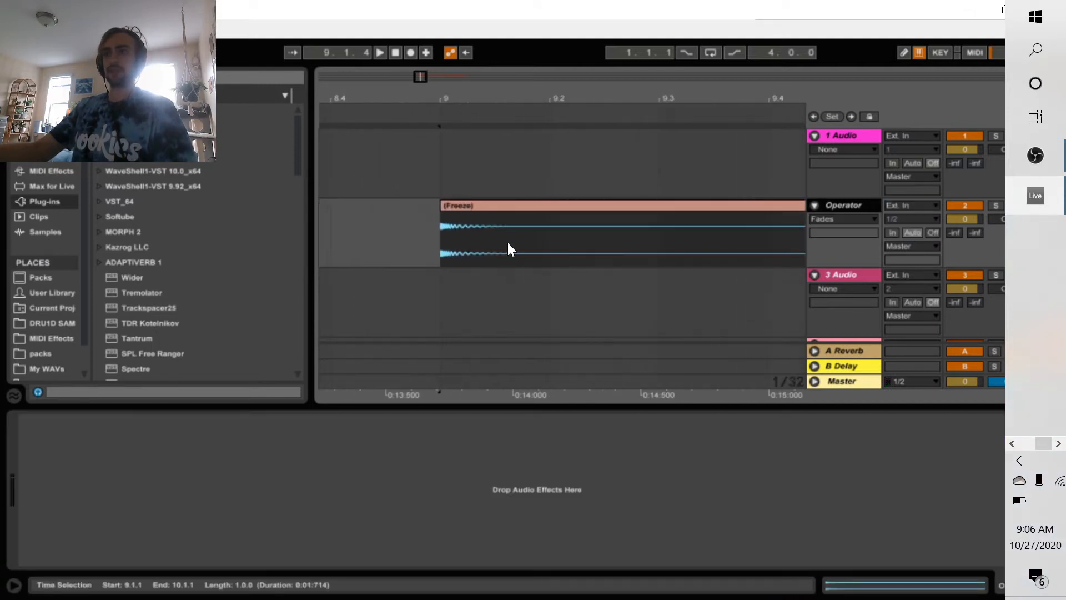
{"action": "left_click", "coordinate": [514, 207]}
{"action": "left_click", "coordinate": [631, 236]}
{"action": "left_click", "coordinate": [534, 231], "text": "shift"}
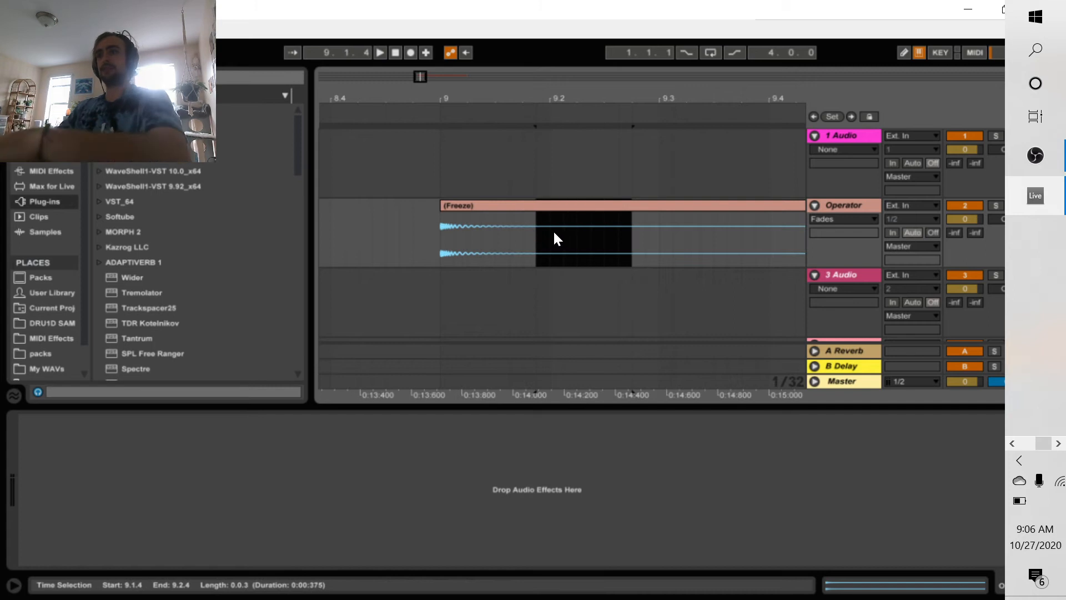
{"action": "key", "text": "Delete"}
Turn off warping on the kick clip at bar 9 and consolidate it into a new audio file
{"action": "left_click", "coordinate": [515, 206]}
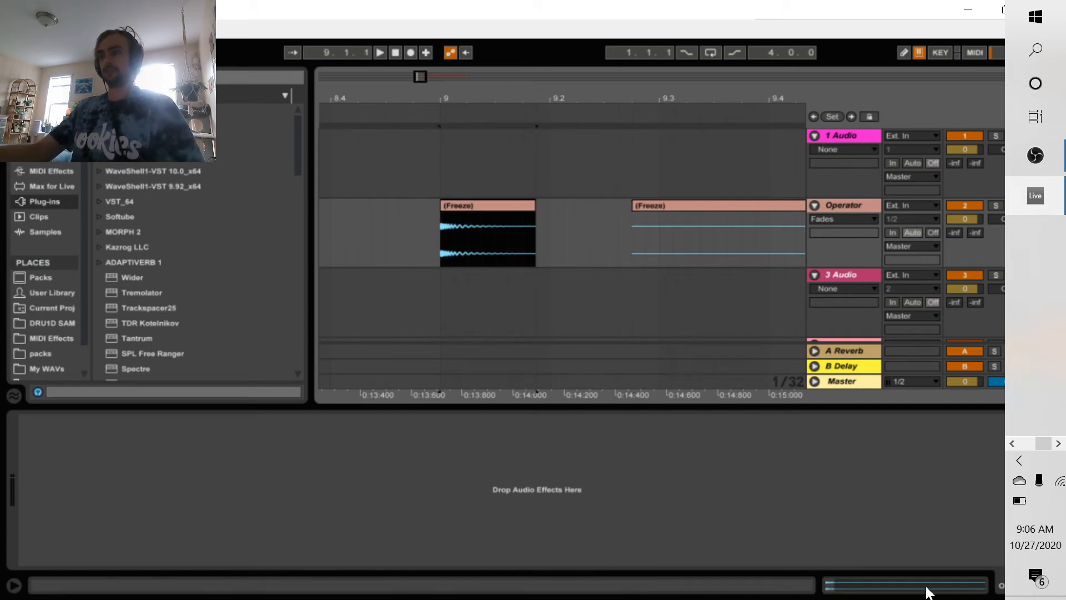
{"action": "left_click", "coordinate": [927, 591]}
{"action": "left_click", "coordinate": [186, 439]}
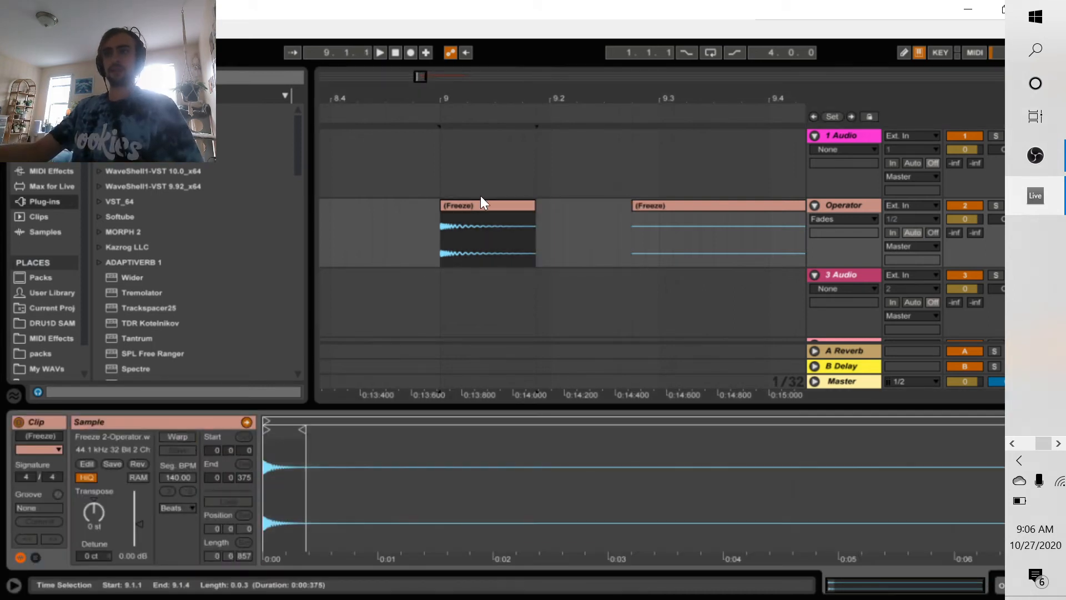
{"action": "left_click", "coordinate": [486, 208]}
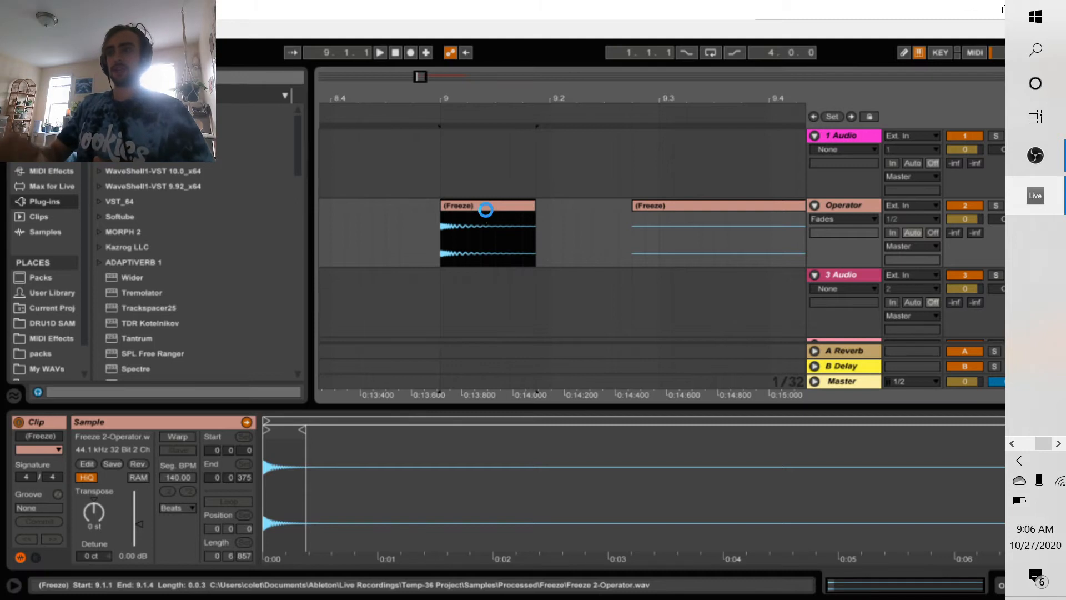
{"action": "key", "text": "ctrl+j"}
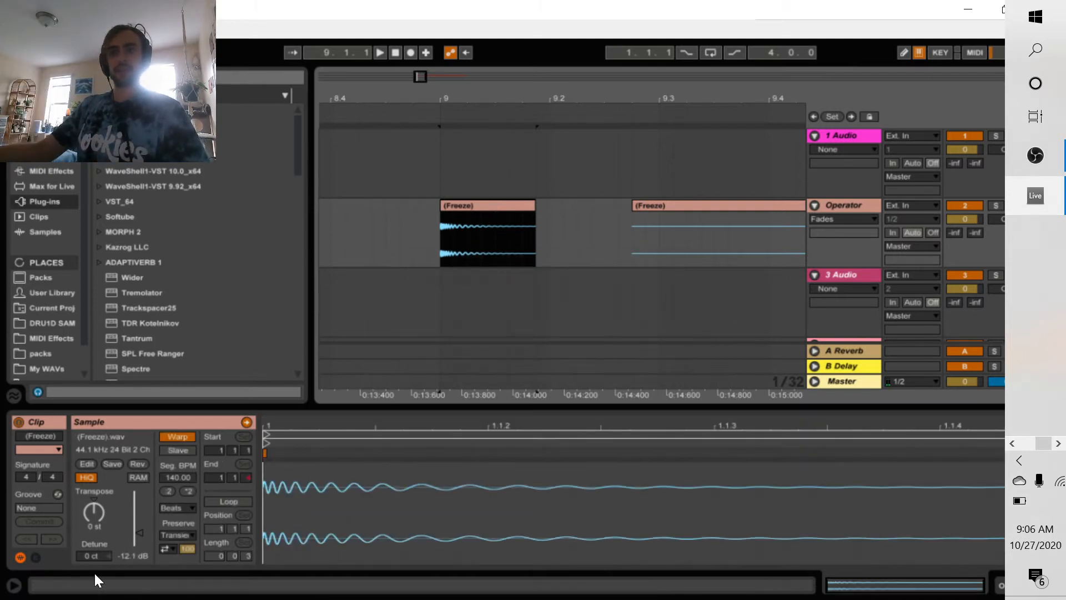
Reset the consolidated kick clip's gain to 0 dB and turn off its warping
{"action": "left_click", "coordinate": [118, 557]}
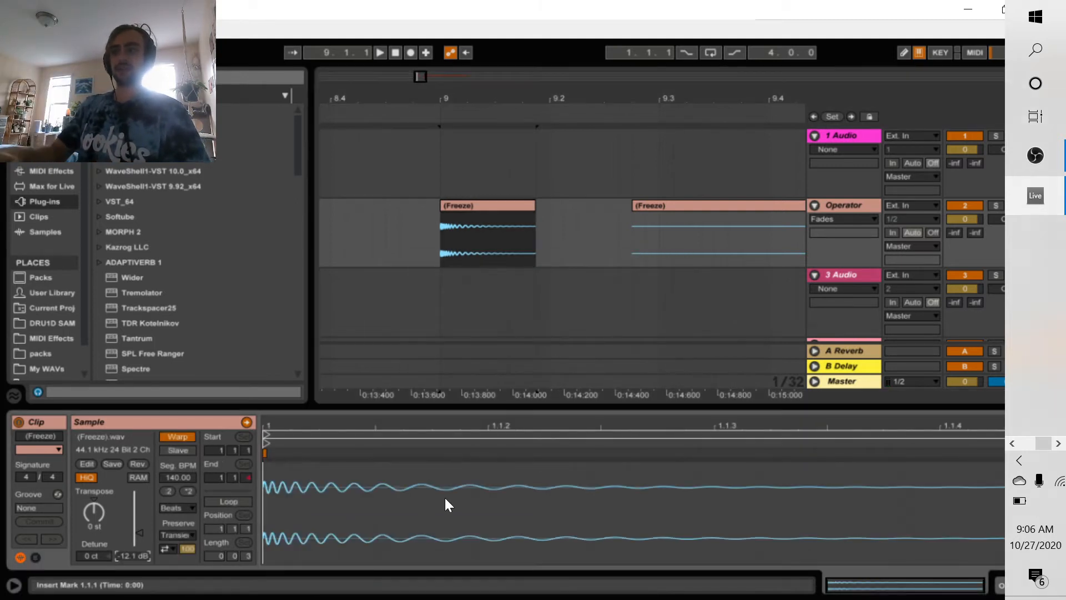
{"action": "key", "text": "Return"}
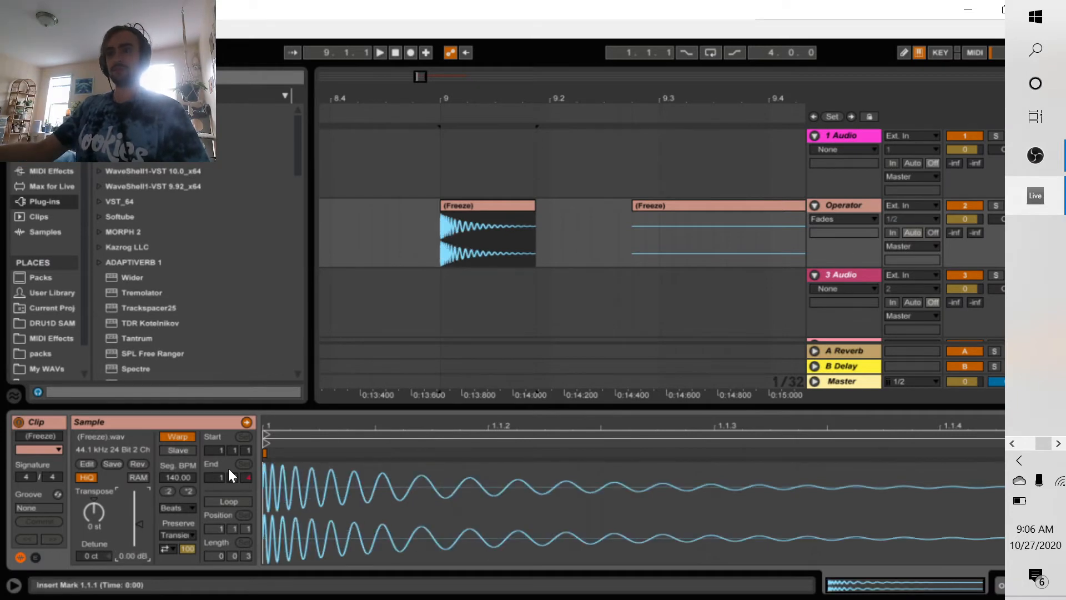
{"action": "left_click", "coordinate": [167, 439]}
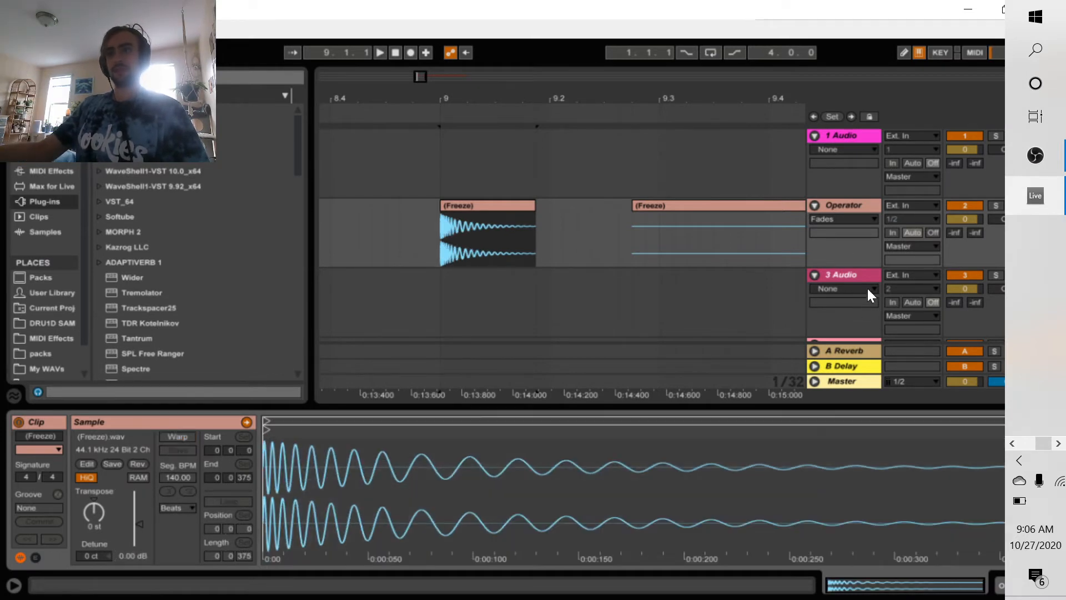
Show the fades on the Operator track, shorten the kick clip to 268 ms with a long fade-out and audition it
{"action": "left_click", "coordinate": [837, 222]}
{"action": "left_click", "coordinate": [824, 239]}
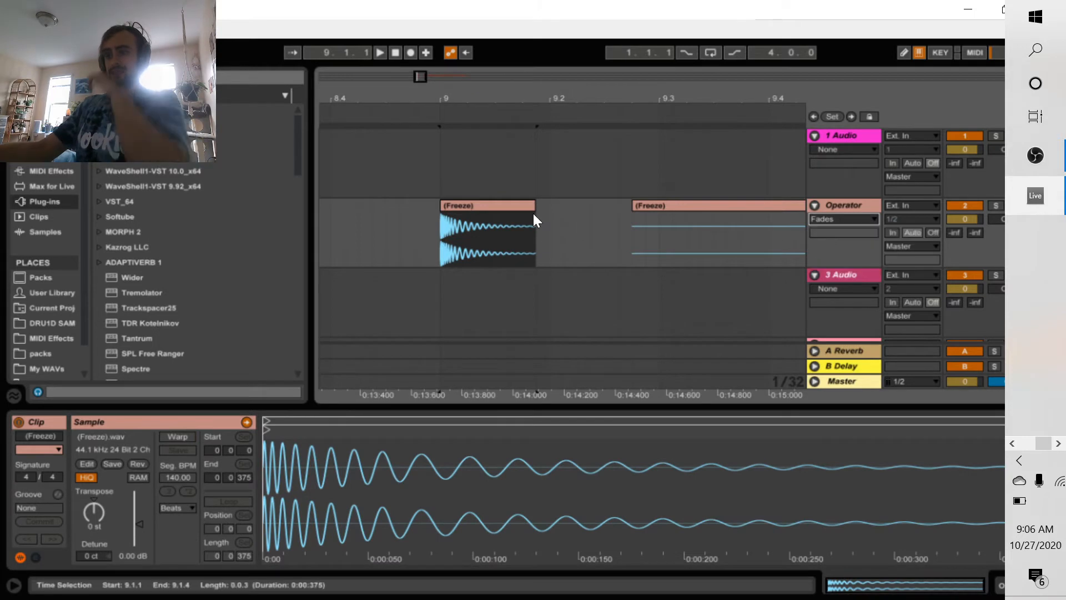
{"action": "left_click", "coordinate": [843, 218]}
{"action": "left_click", "coordinate": [834, 232]}
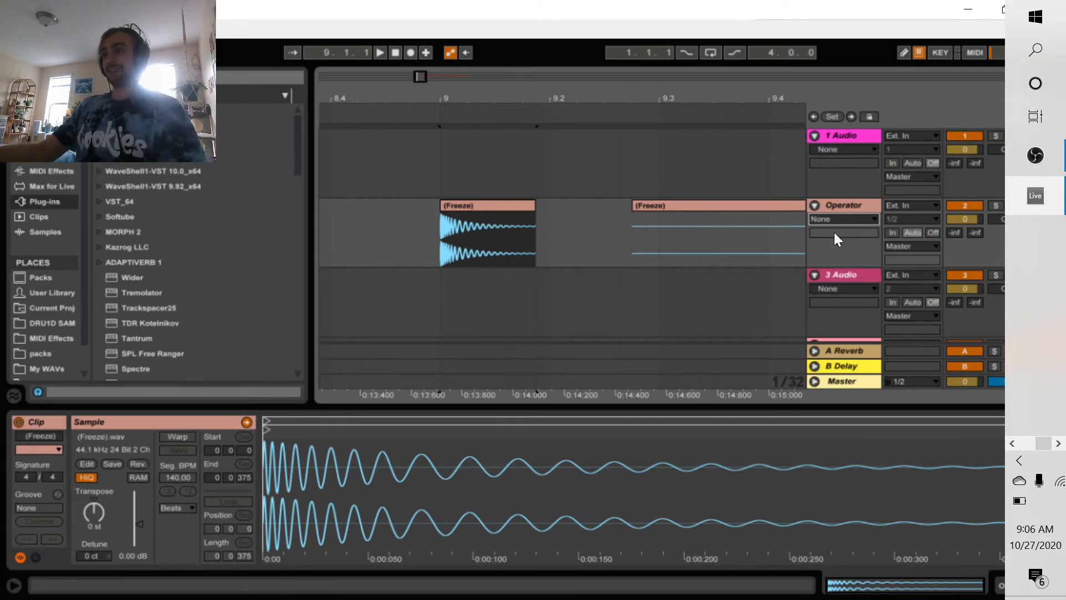
{"action": "left_click", "coordinate": [837, 218]}
{"action": "left_click", "coordinate": [834, 242]}
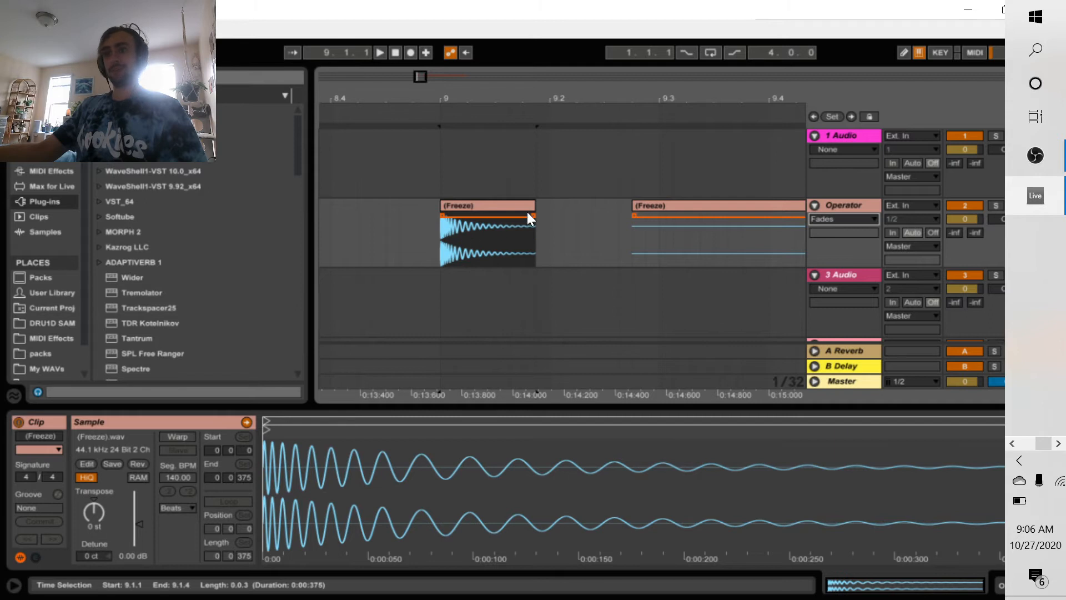
{"action": "left_click_drag", "start_coordinate": [535, 222], "coordinate": [468, 214]}
{"action": "key", "text": "space"}
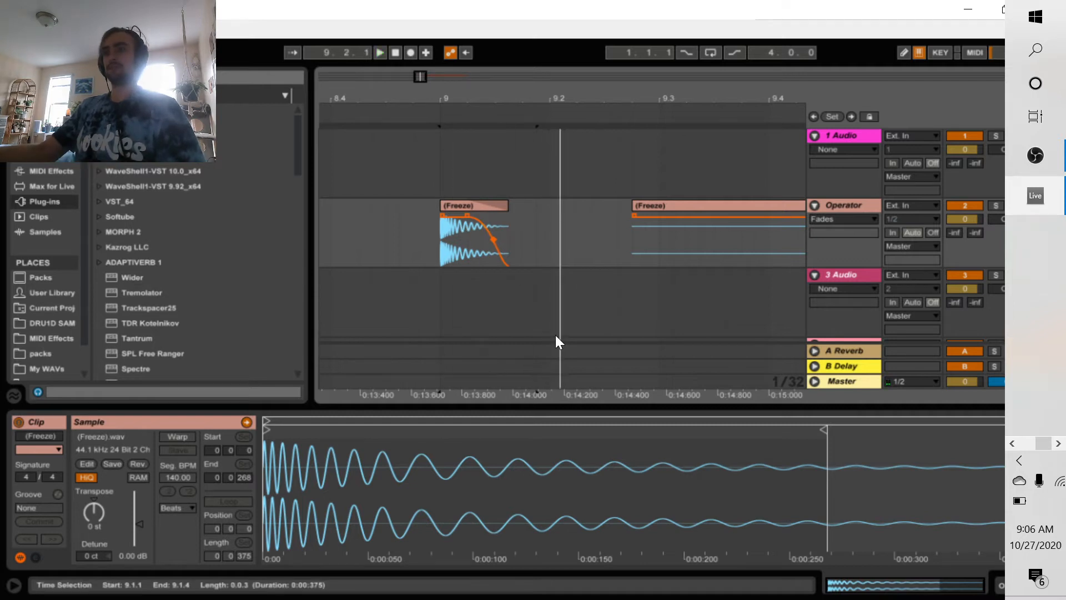
Consolidate the faded kick clip and turn off warping on the result
{"action": "left_click", "coordinate": [497, 201]}
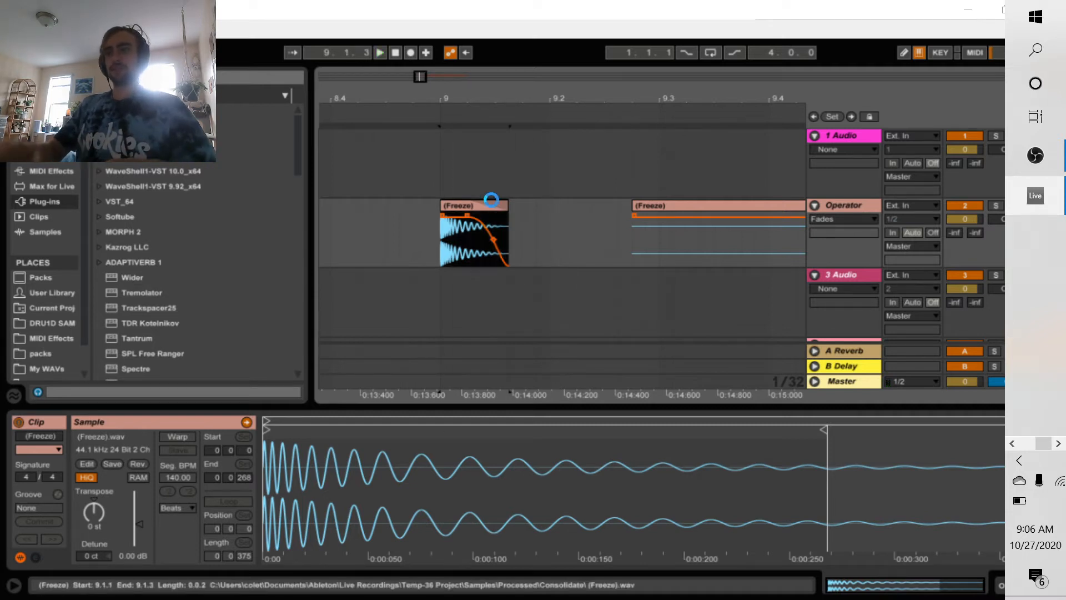
{"action": "key", "text": "ctrl+j"}
{"action": "left_click", "coordinate": [199, 438]}
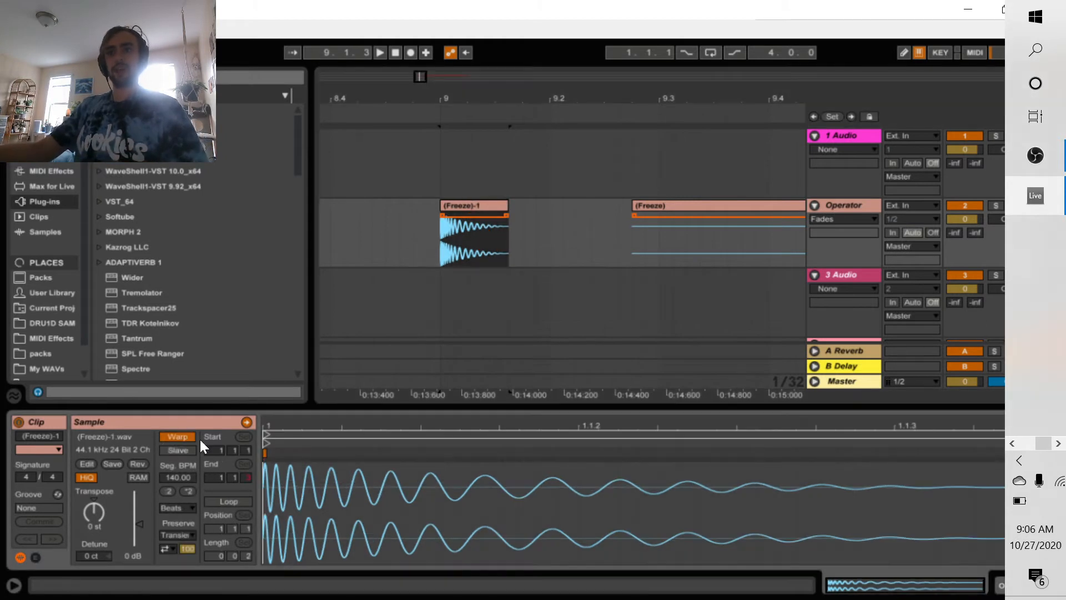
Group the Operator track and delete the leftover silent clip after the kick
{"action": "left_click", "coordinate": [835, 249]}
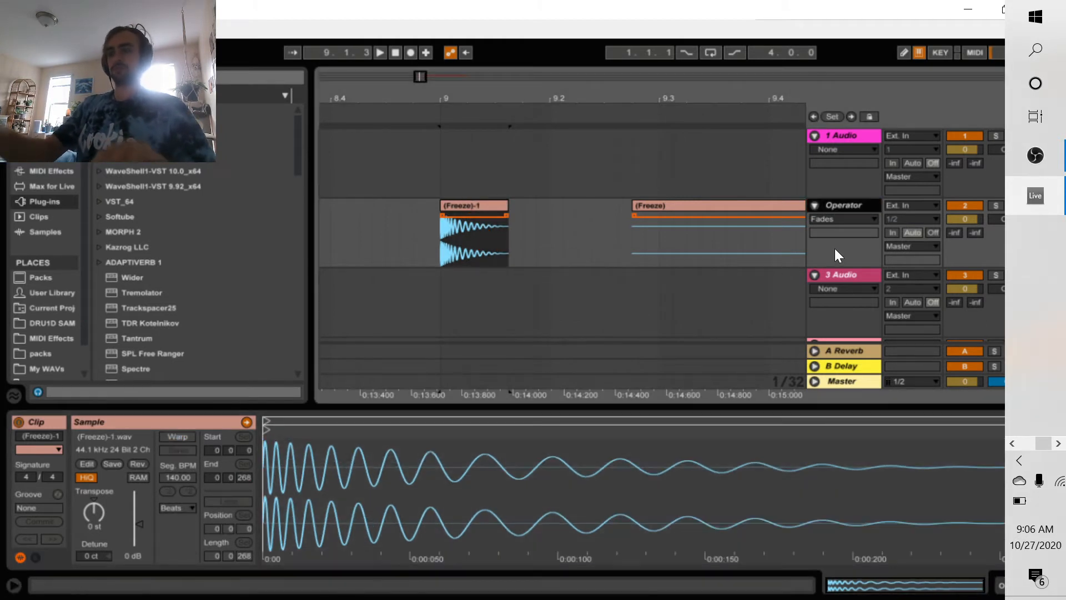
{"action": "key", "text": "ctrl+g"}
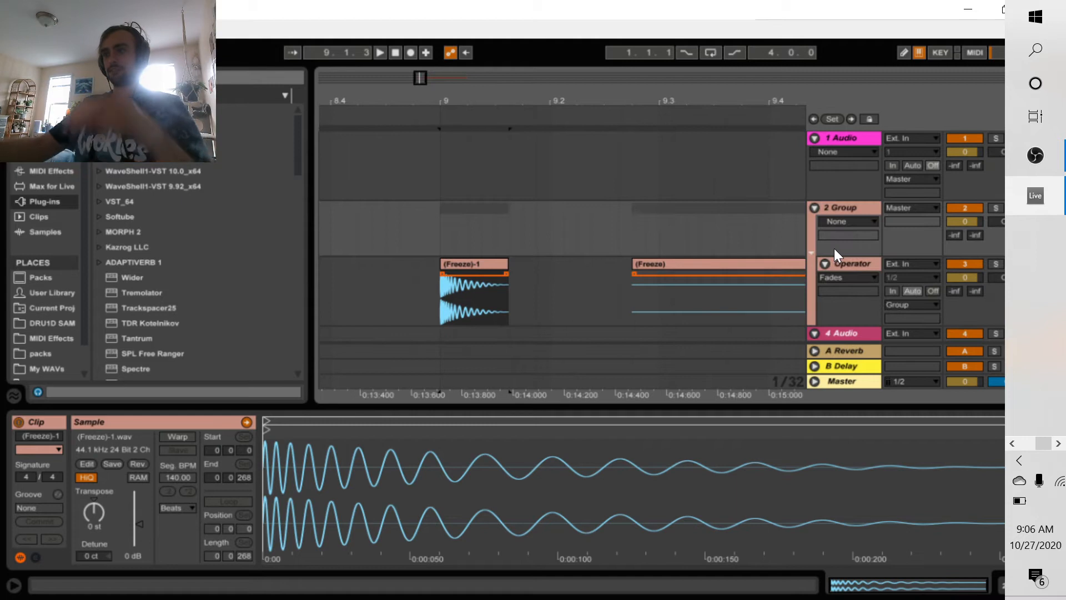
{"action": "scroll", "coordinate": [779, 239], "scroll_direction": "down", "scroll_amount": 1}
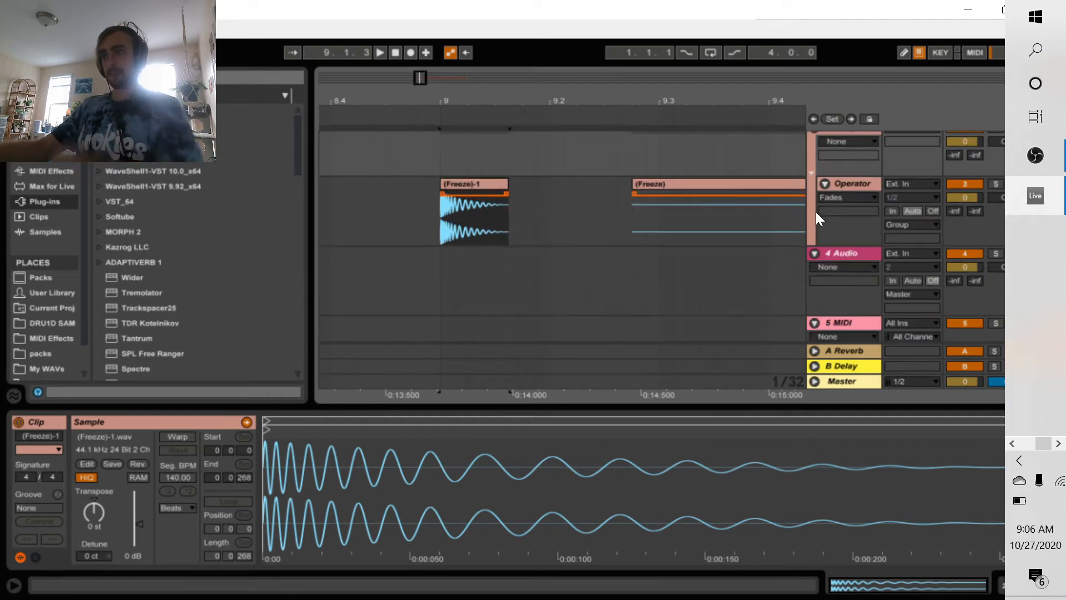
{"action": "left_click", "coordinate": [732, 180]}
{"action": "key", "text": "Delete"}
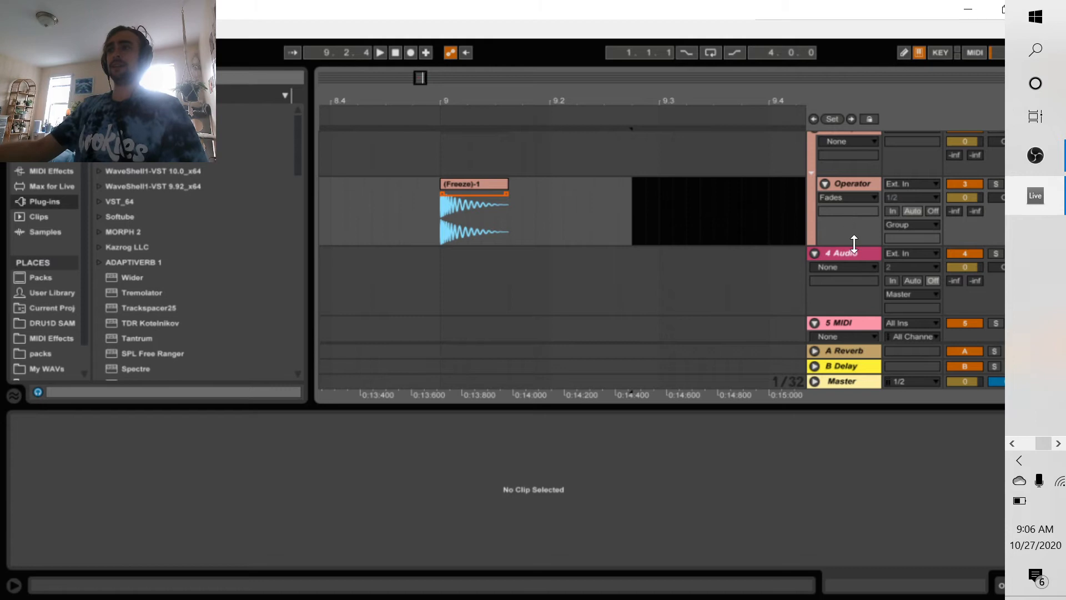
Insert a new audio track below the Operator track inside the group
{"action": "left_click", "coordinate": [852, 237]}
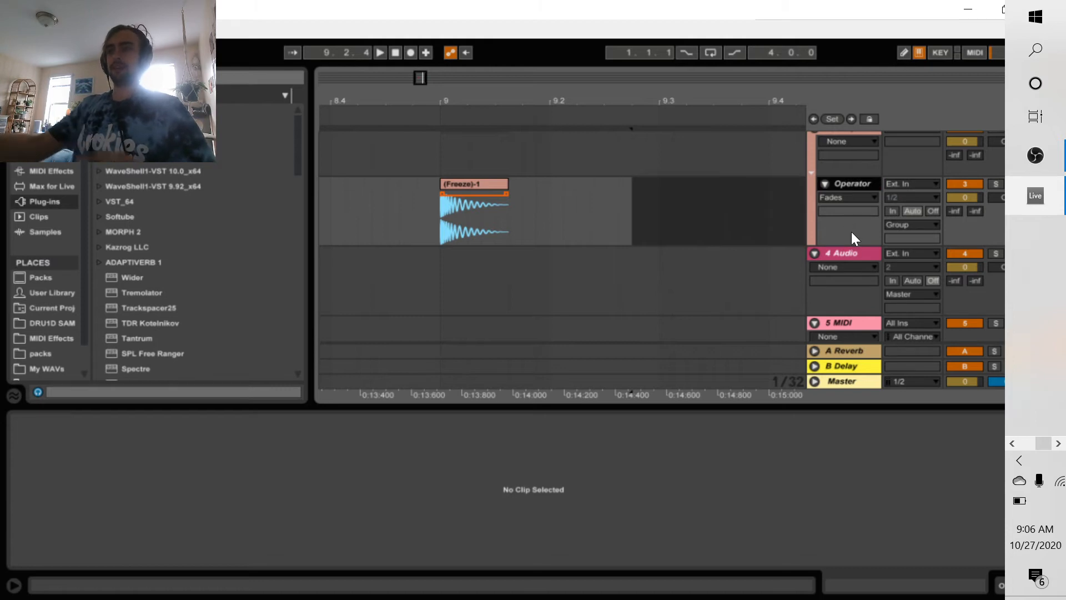
{"action": "key", "text": "ctrl+t"}
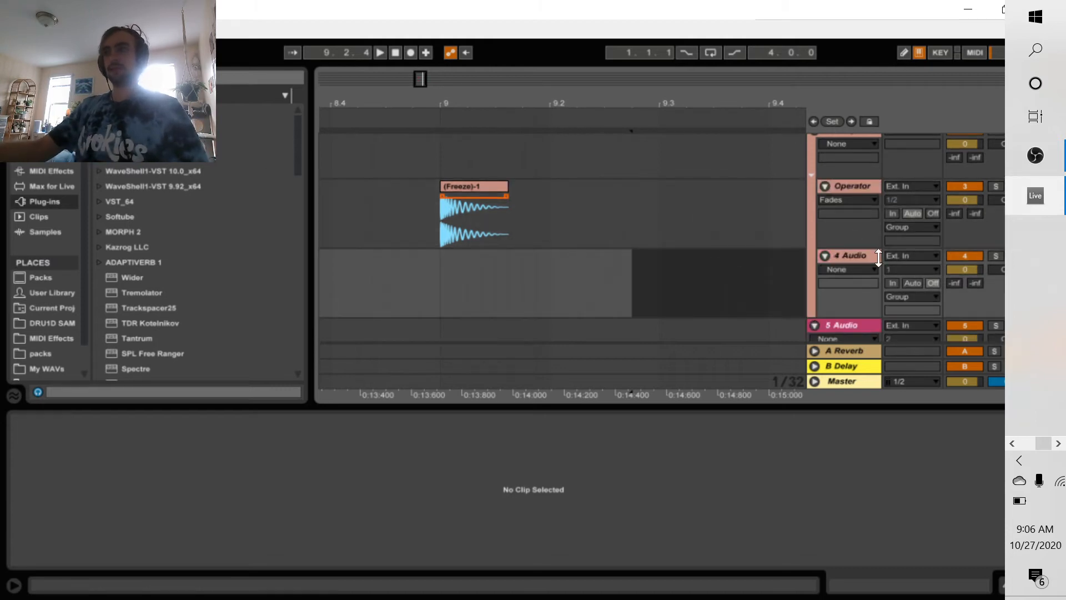
{"action": "left_click", "coordinate": [853, 226]}
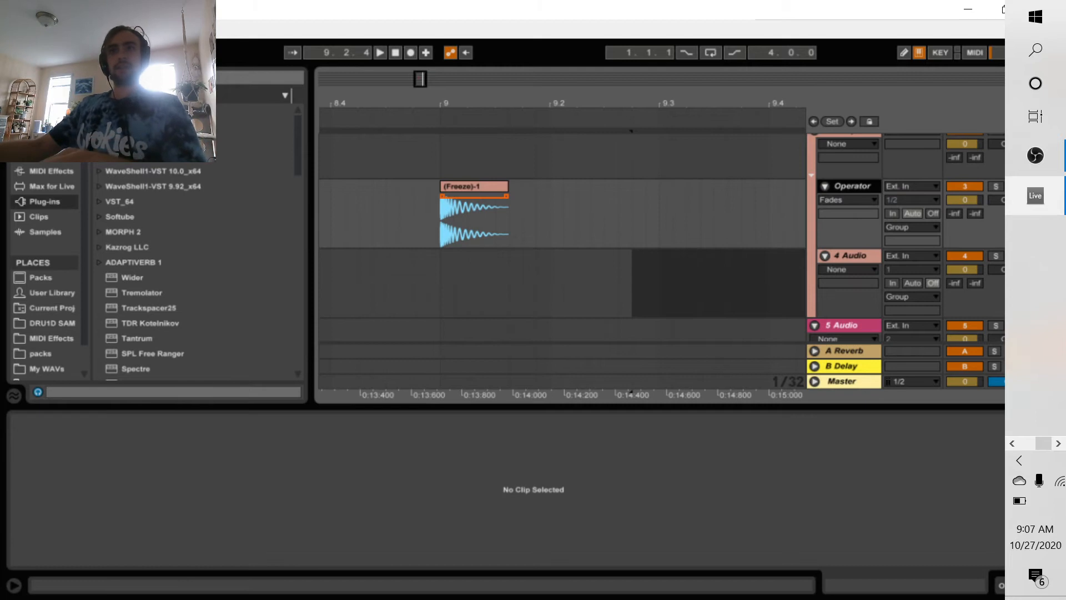
Search the entire library for hat samples and audition several hat loops and 909 one-shots
{"action": "key", "text": "ctrl+f"}
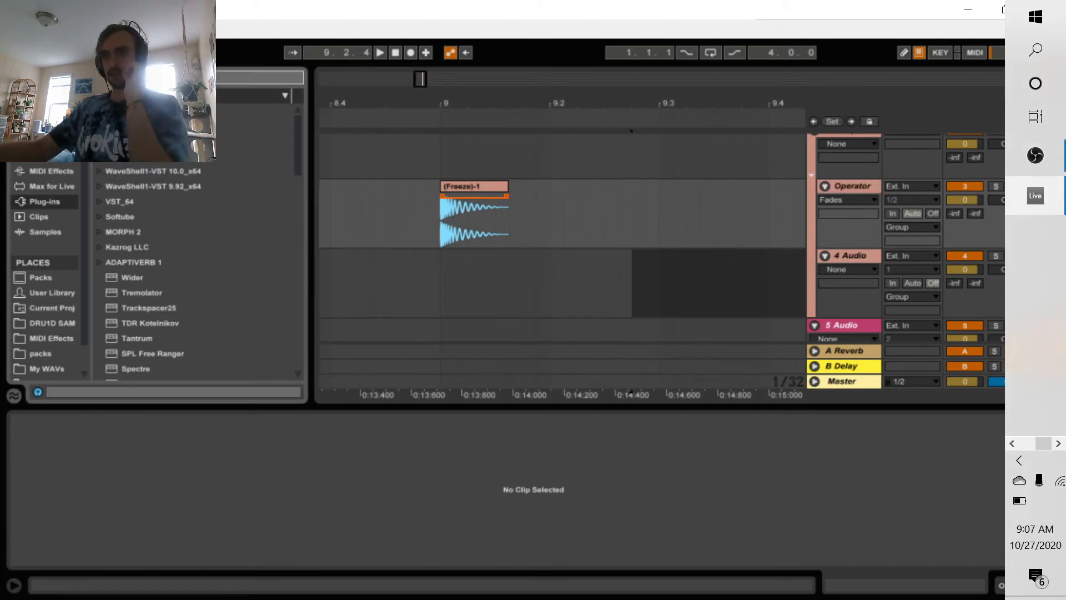
{"action": "type", "text": "s"}
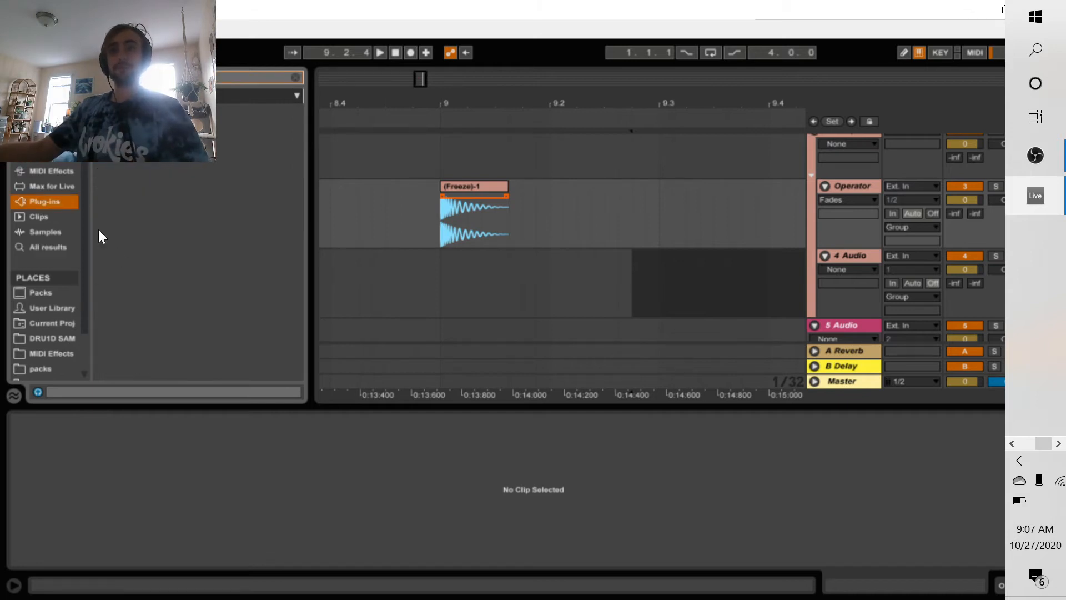
{"action": "left_click", "coordinate": [52, 245]}
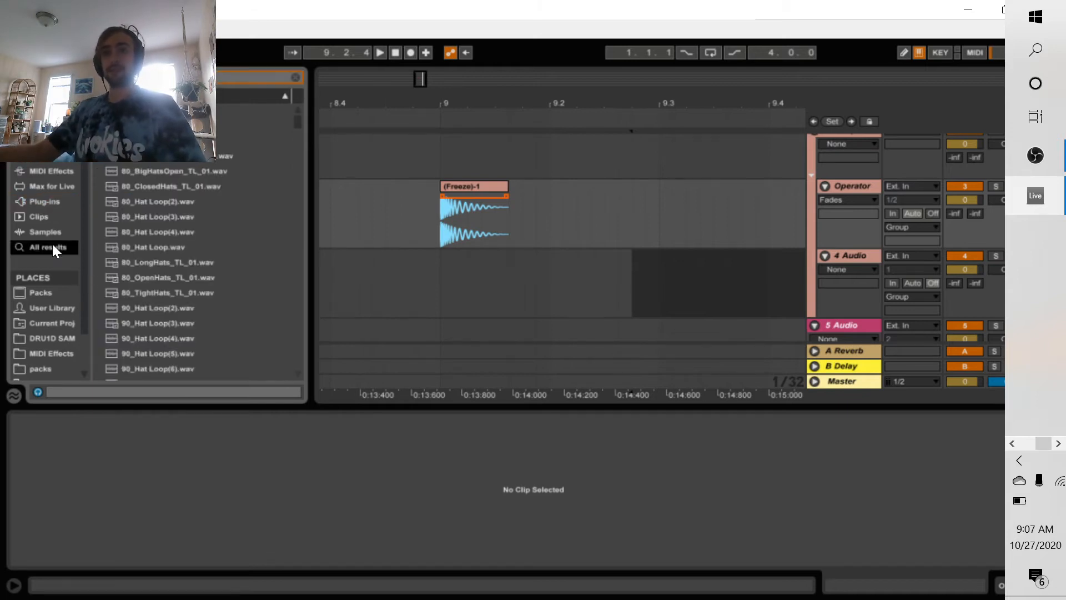
{"action": "left_click", "coordinate": [179, 247]}
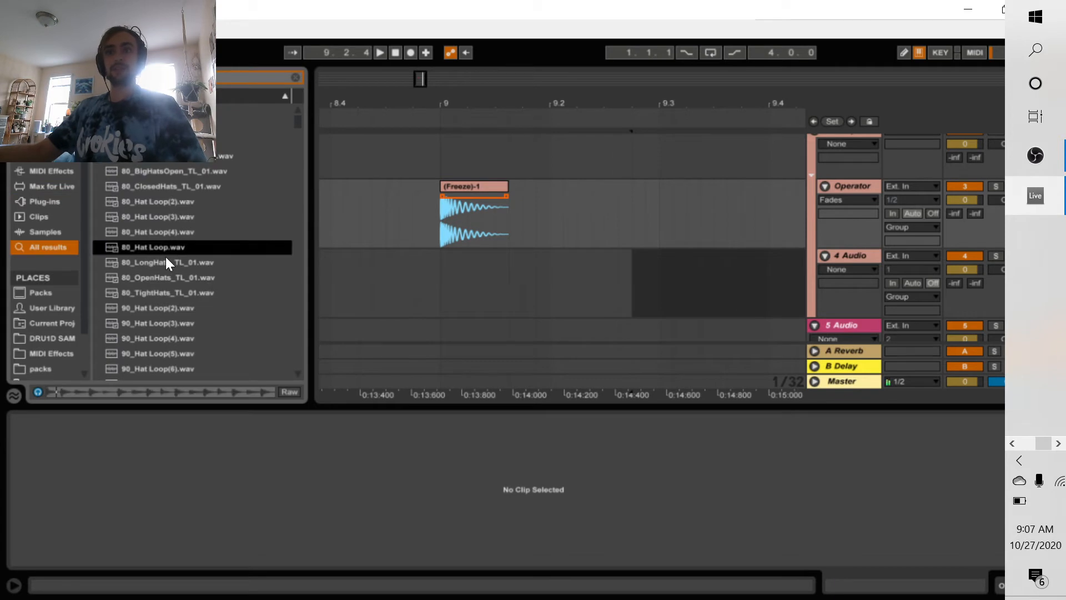
{"action": "left_click", "coordinate": [167, 307]}
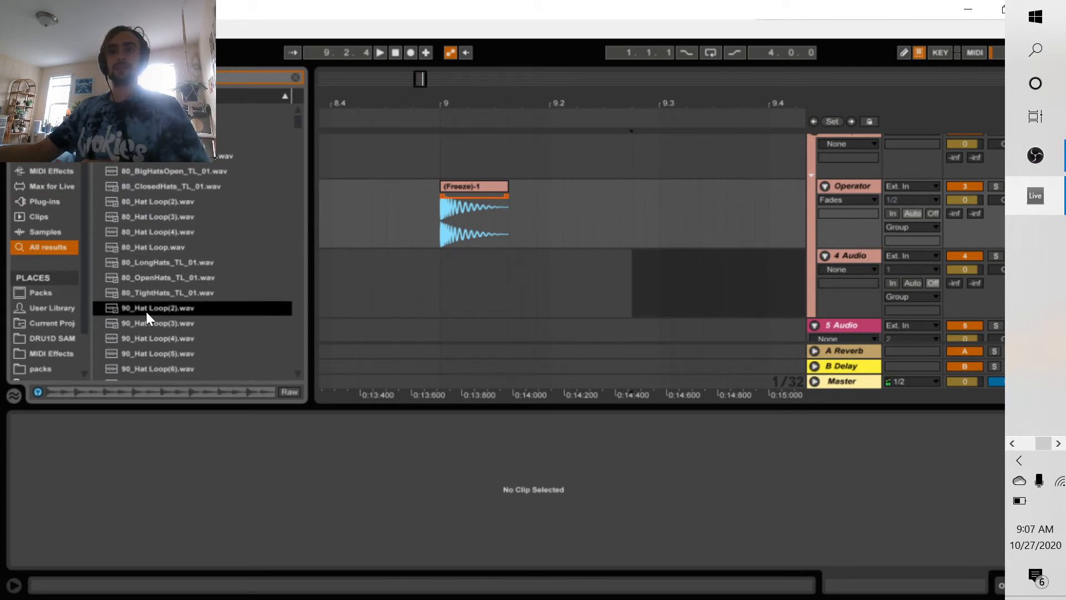
{"action": "left_click", "coordinate": [151, 353]}
{"action": "scroll", "coordinate": [177, 333], "scroll_direction": "down", "scroll_amount": 4}
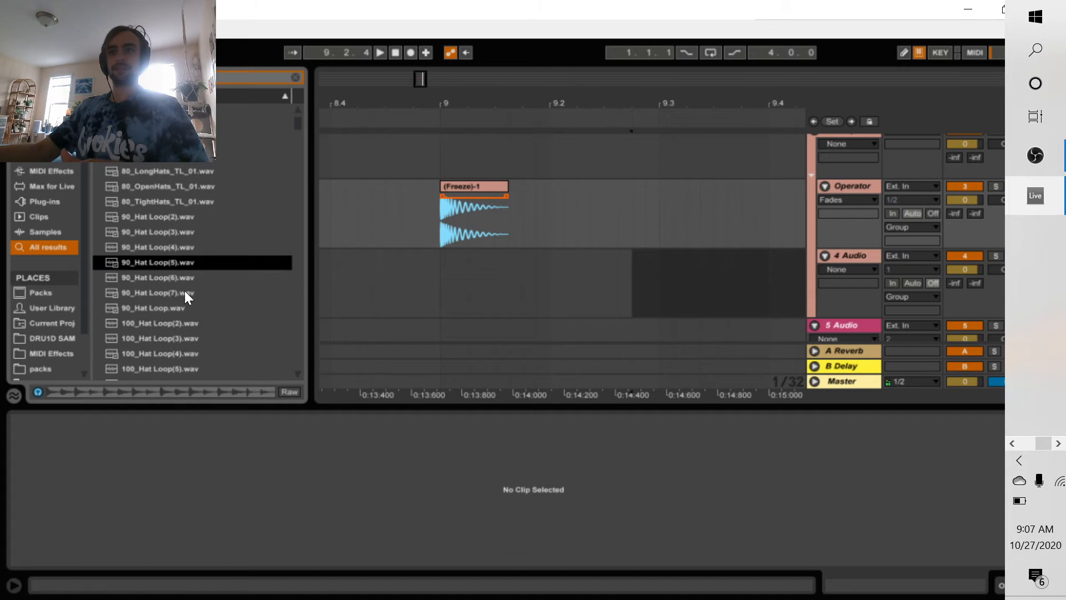
{"action": "scroll", "coordinate": [197, 314], "scroll_direction": "down", "scroll_amount": 8}
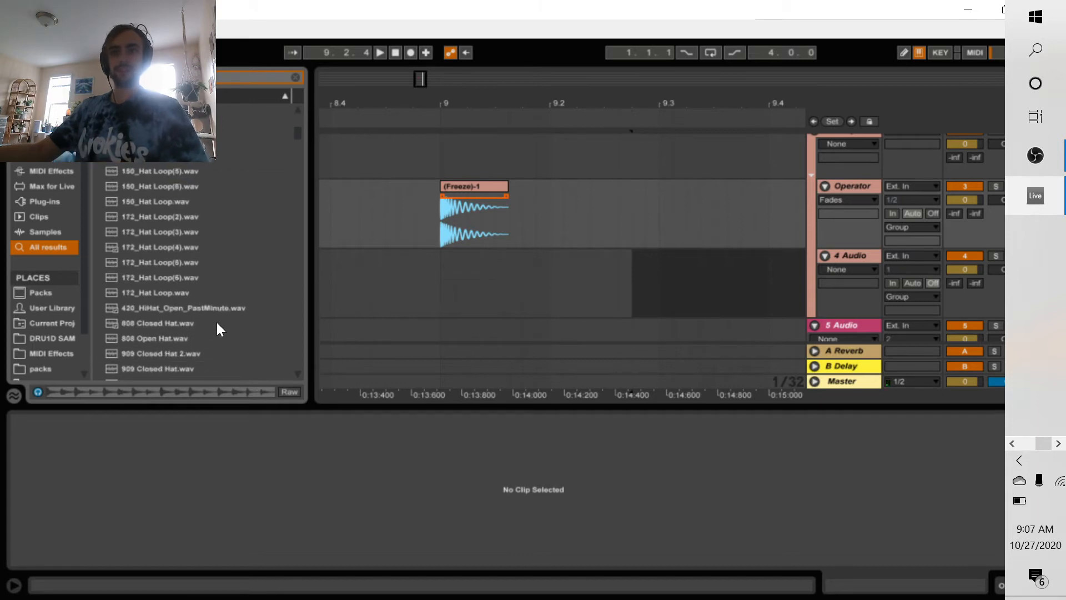
{"action": "left_click", "coordinate": [189, 262]}
{"action": "left_click", "coordinate": [157, 248]}
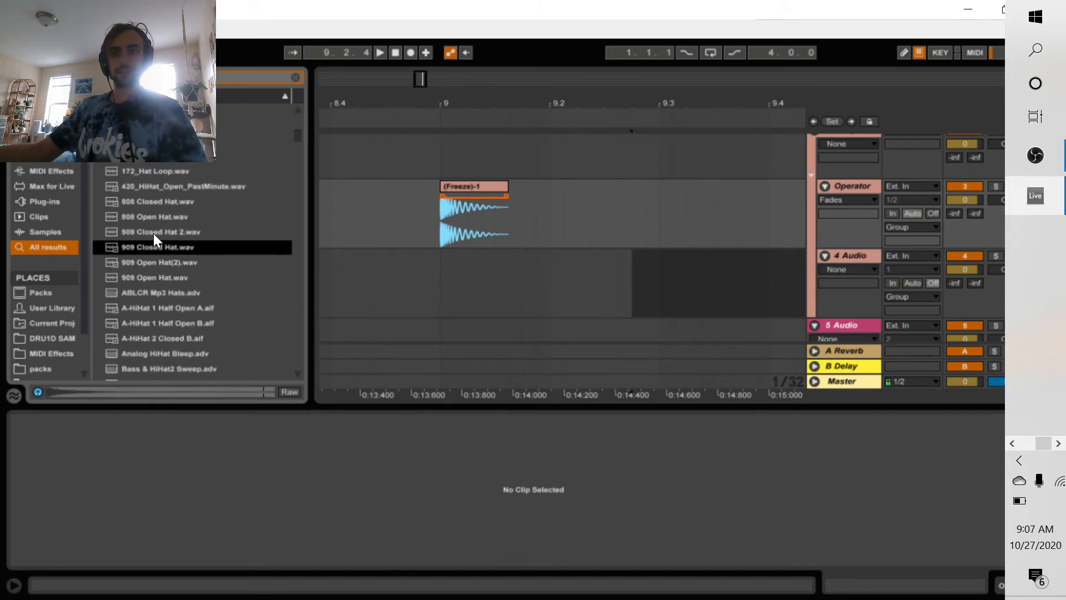
Place 909 Closed Hat.wav at bar 9 on the 4 Audio track, unwarped and with its gain at -8.81 dB
{"action": "left_click_drag", "start_coordinate": [156, 248], "coordinate": [442, 276]}
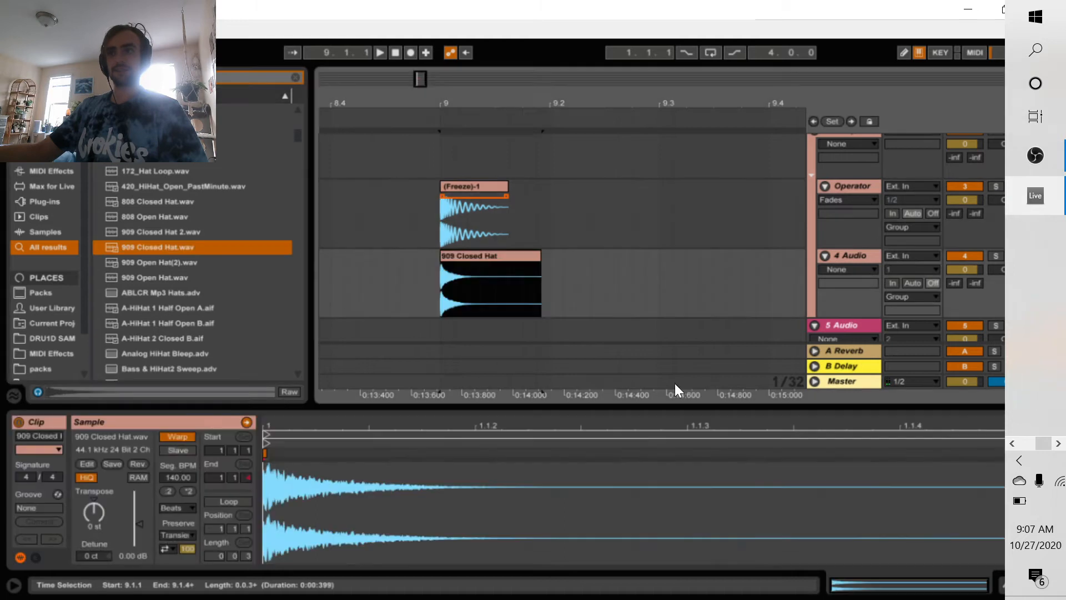
{"action": "left_click", "coordinate": [178, 436]}
{"action": "left_click_drag", "start_coordinate": [141, 526], "coordinate": [141, 538]}
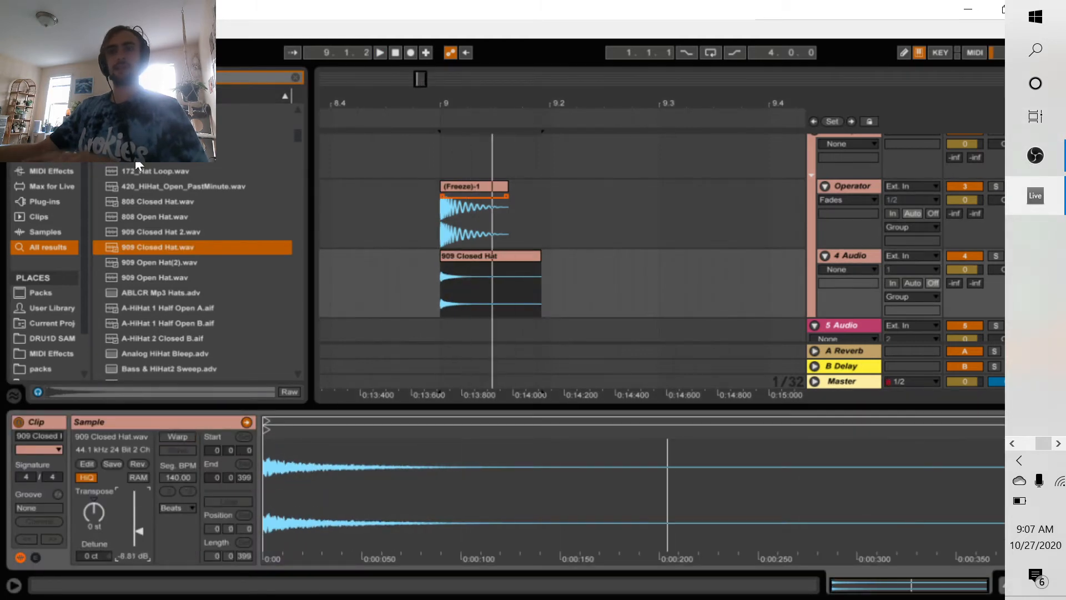
Show the fades on the 4 Audio track and shorten the 909 Closed Hat clip to 24 ms
{"action": "left_click", "coordinate": [854, 272]}
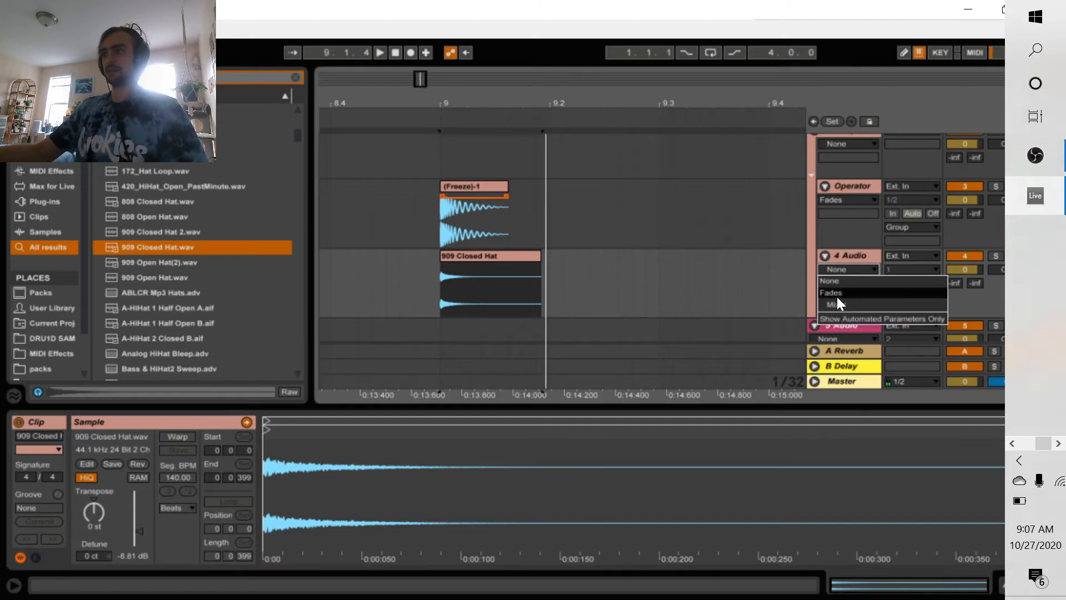
{"action": "left_click", "coordinate": [837, 297]}
{"action": "left_click_drag", "start_coordinate": [541, 260], "coordinate": [433, 257]}
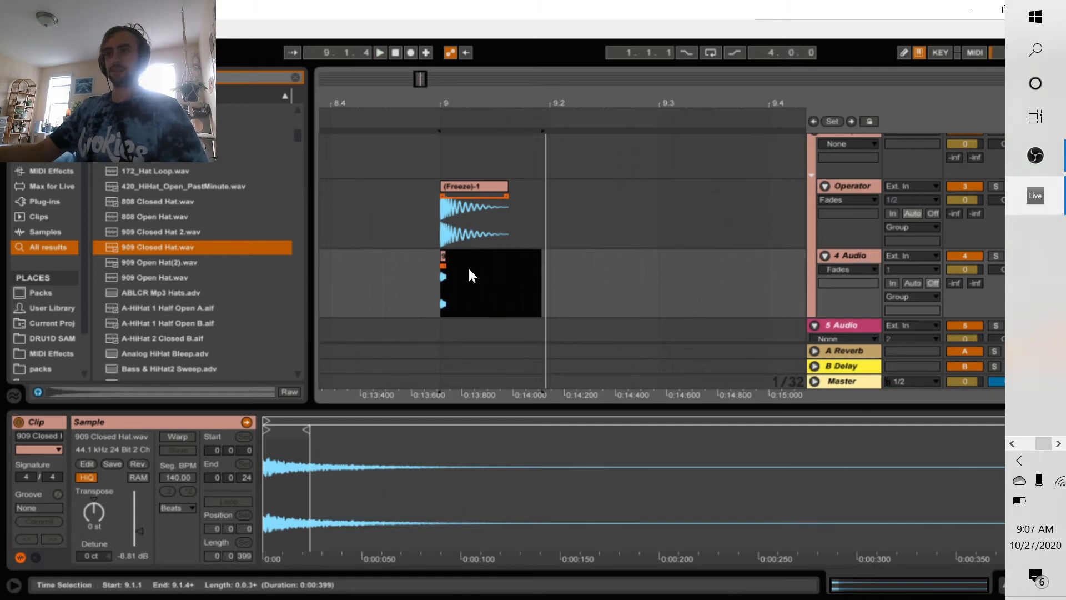
Fade out the shortened hat clip across its whole length and audition it with the kick
{"action": "left_click", "coordinate": [448, 268]}
{"action": "key", "text": "space"}
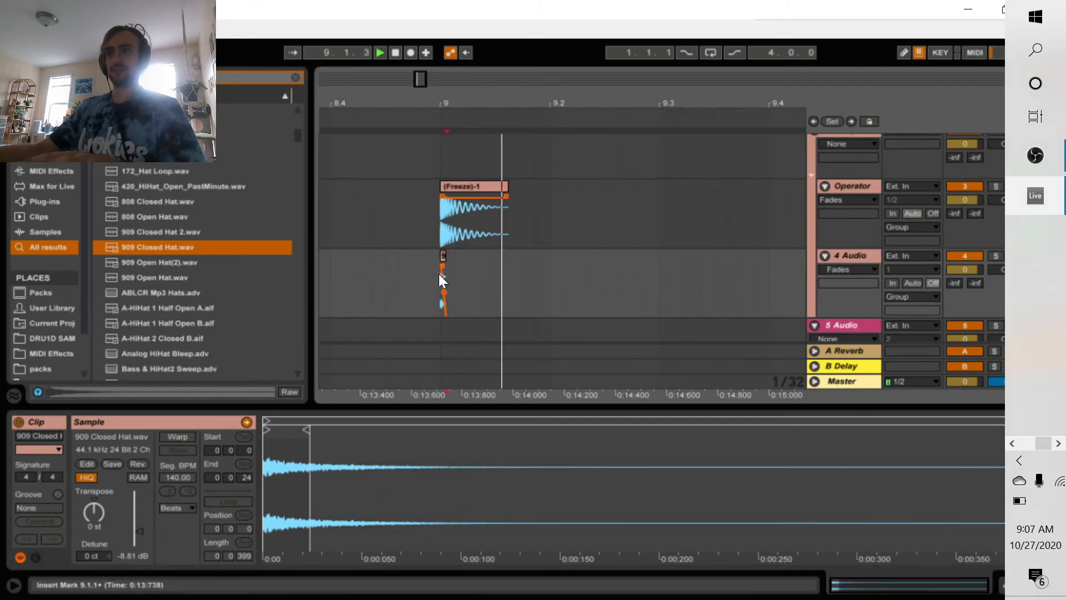
{"action": "key", "text": "space"}
{"action": "left_click", "coordinate": [441, 277]}
{"action": "key", "text": "space"}
{"action": "key", "text": "space"}
{"action": "key", "text": "space"}
{"action": "key", "text": "space"}
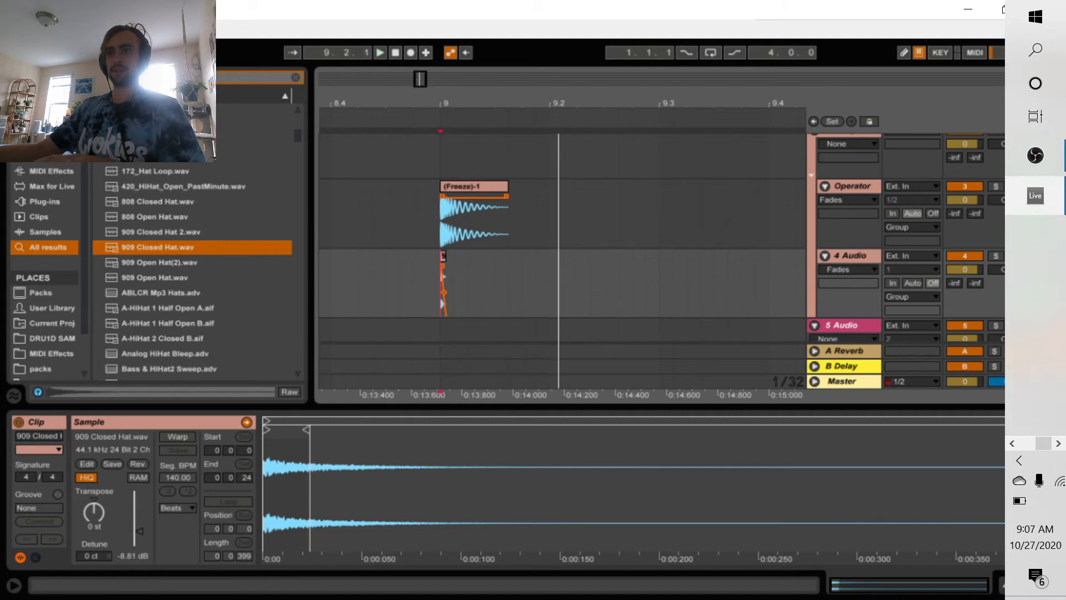
Fine-tune the hat clip's fade-out curve and audition the layered kick from bar 9
{"action": "left_click_drag", "start_coordinate": [446, 104], "coordinate": [449, 131]}
{"action": "left_click_drag", "start_coordinate": [428, 292], "coordinate": [427, 292]}
{"action": "key", "text": "space"}
{"action": "key", "text": "space"}
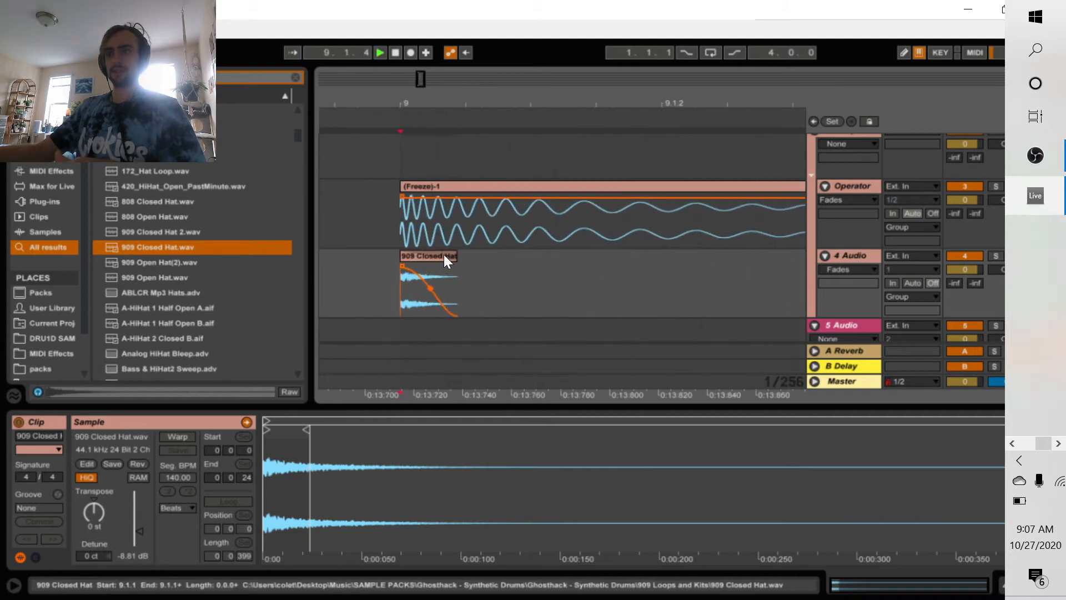
{"action": "key", "text": "space"}
{"action": "key", "text": "space"}
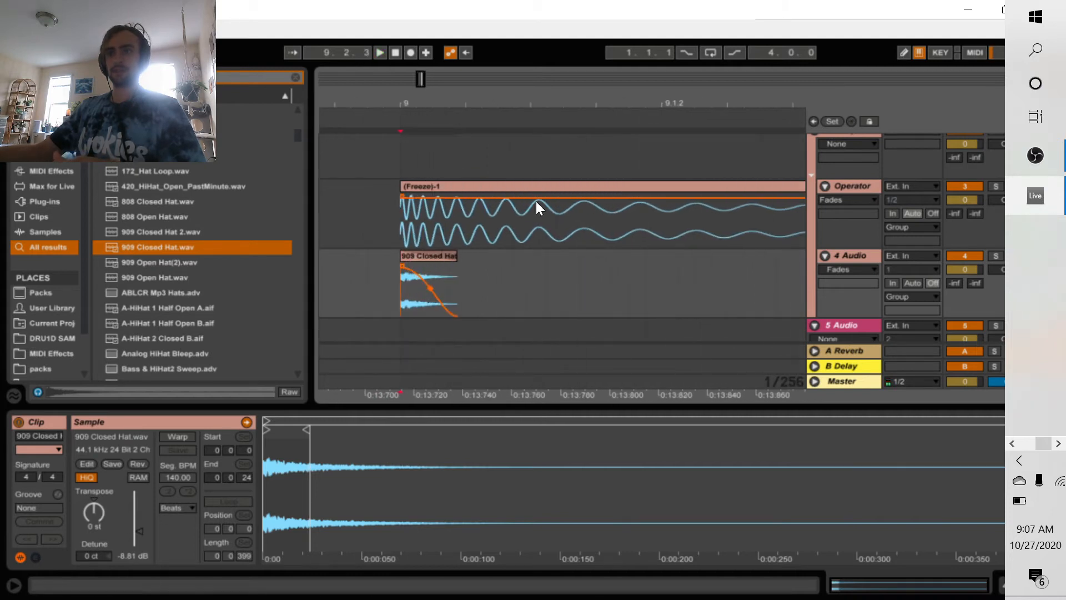
Turn on warping for the hat clip, set its gain to -9.19 dB and transpose it up 8 st
{"action": "left_click", "coordinate": [433, 254]}
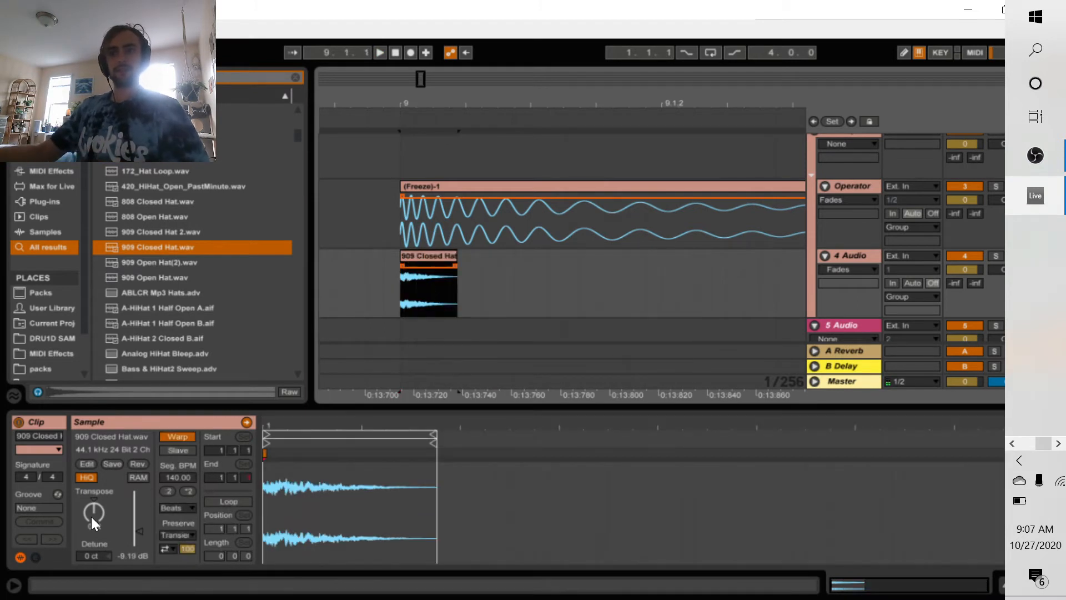
{"action": "key", "text": "space"}
{"action": "left_click_drag", "start_coordinate": [91, 516], "coordinate": [94, 489]}
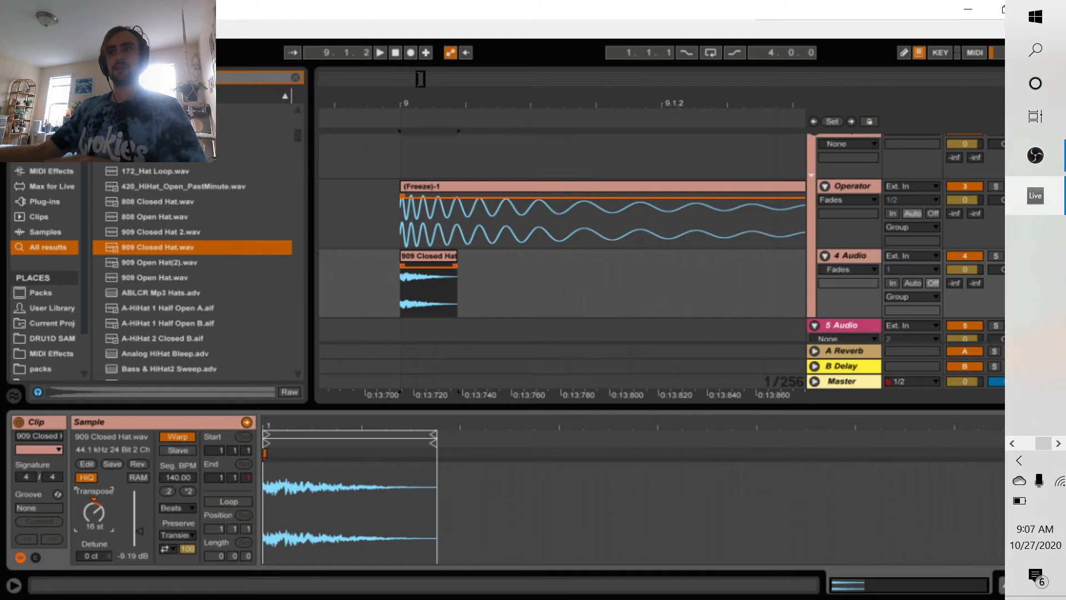
Redraw the hat clip's fade-out over roughly its last two thirds and audition it with the kick
{"action": "left_click", "coordinate": [458, 261]}
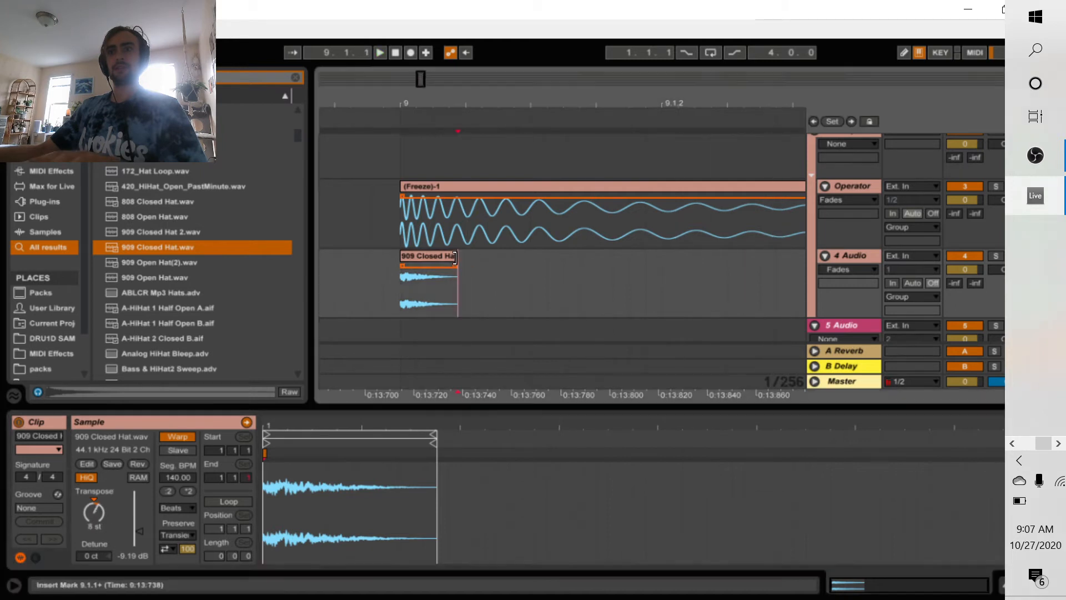
{"action": "left_click_drag", "start_coordinate": [456, 261], "coordinate": [427, 279]}
{"action": "key", "text": "space"}
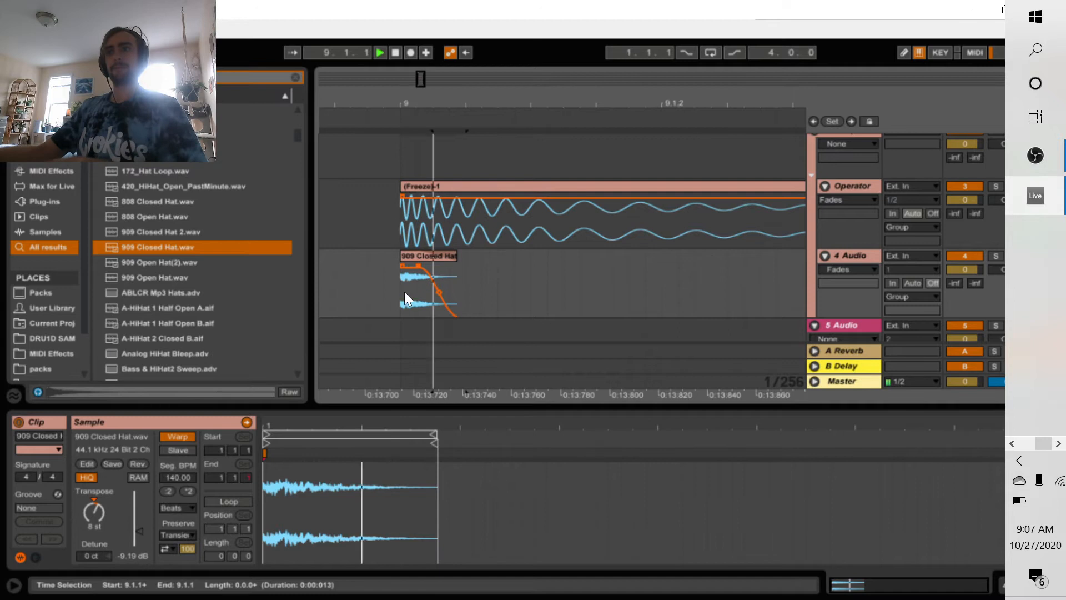
{"action": "left_click", "coordinate": [395, 303]}
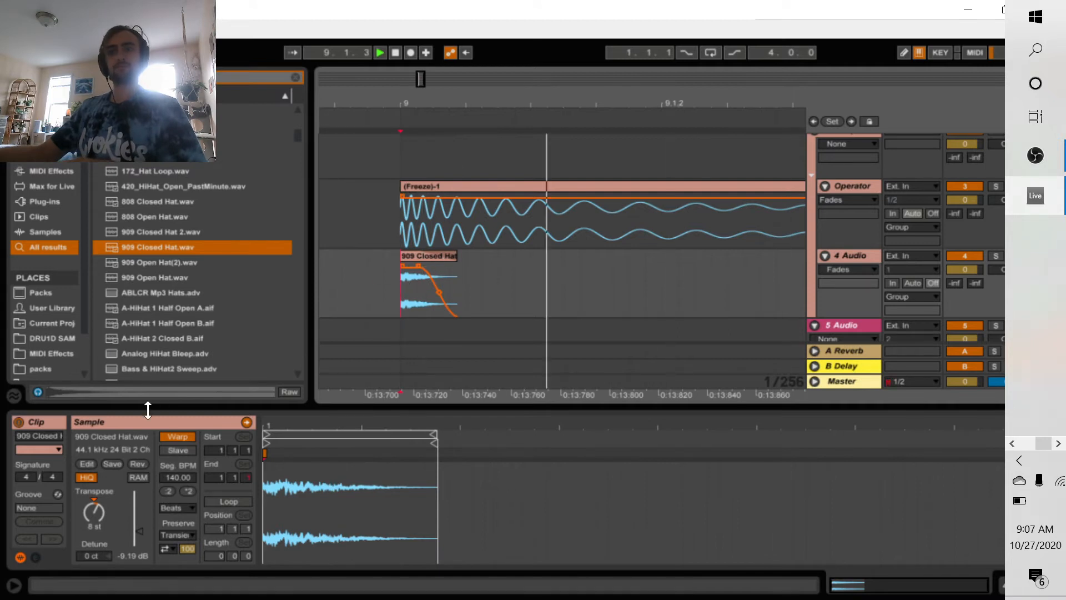
Add EQ Eight to the 4 Audio track and enable its band 8 high-cut filter at 3.01 kHz
{"action": "left_click", "coordinate": [295, 77]}
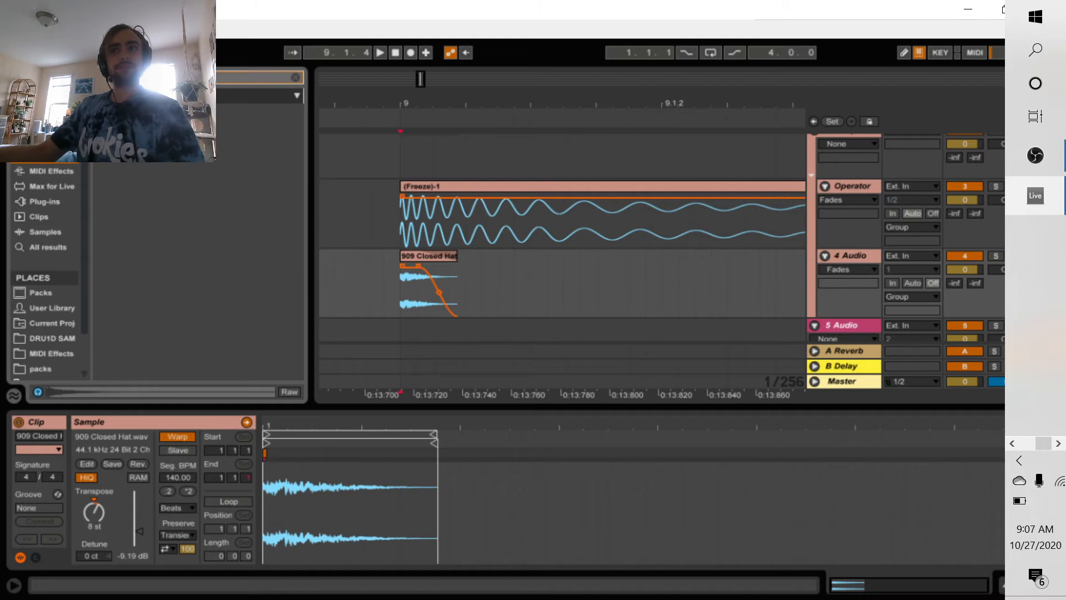
{"action": "left_click", "coordinate": [144, 141]}
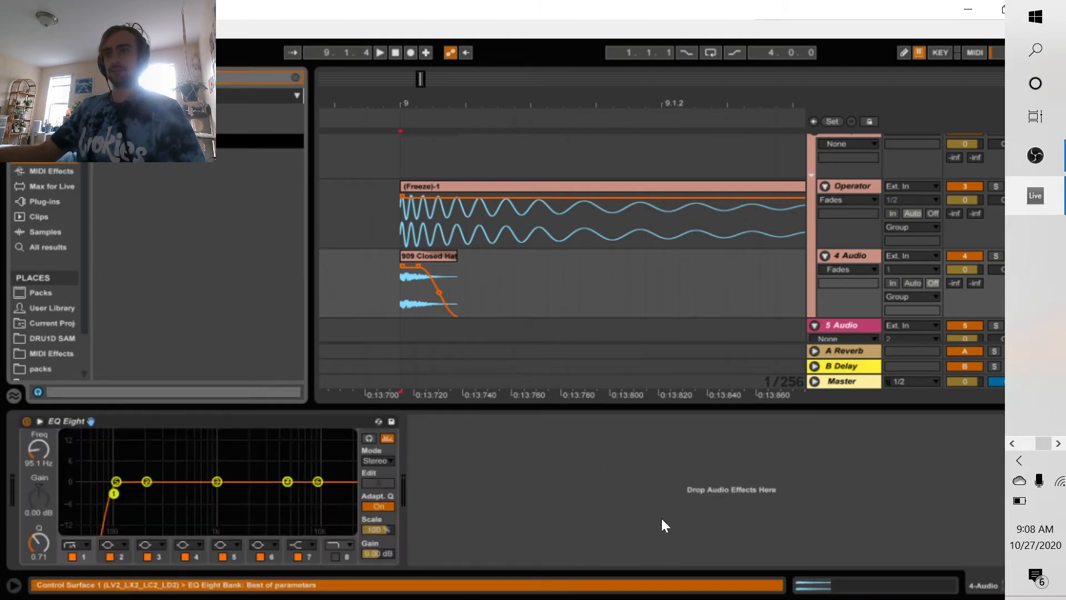
{"action": "left_click", "coordinate": [337, 556]}
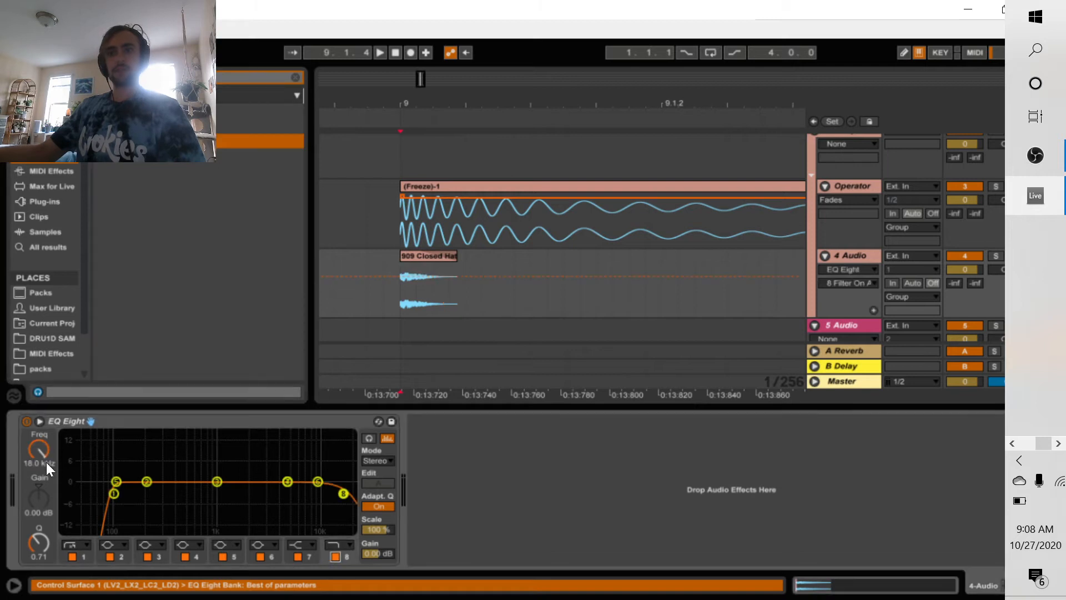
{"action": "left_click_drag", "start_coordinate": [41, 451], "coordinate": [41, 474]}
Audition the layered kick repeatedly with the filtered hat on top
{"action": "key", "text": "space"}
{"action": "key", "text": "space"}
{"action": "key", "text": "space"}
{"action": "key", "text": "space"}
{"action": "key", "text": "space"}
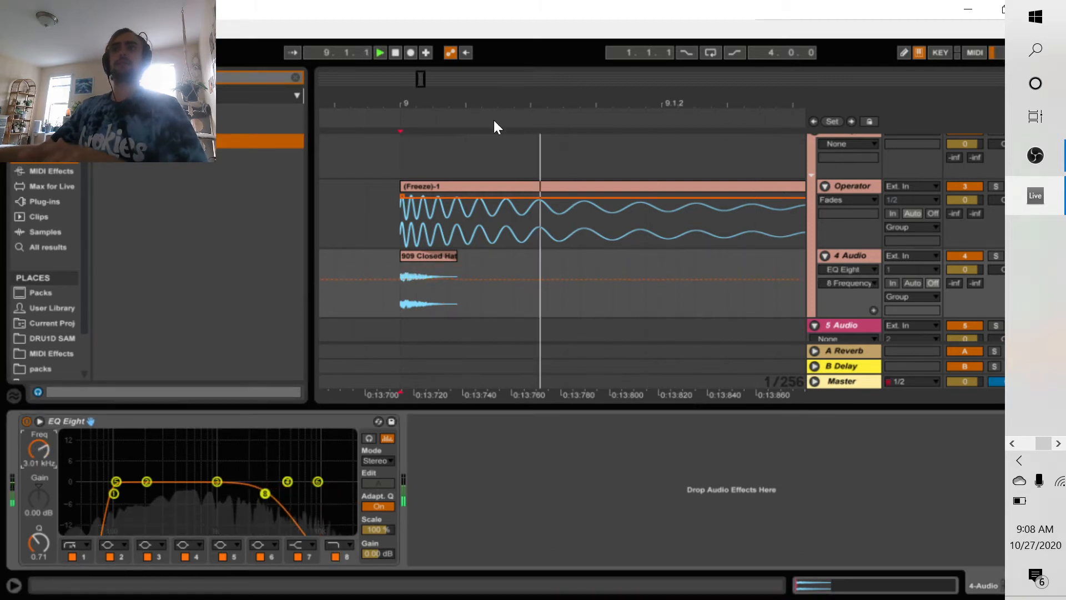
{"action": "key", "text": "space"}
{"action": "left_click_drag", "start_coordinate": [508, 96], "coordinate": [508, 28]}
{"action": "key", "text": "space"}
{"action": "key", "text": "space"}
{"action": "key", "text": "space"}
{"action": "key", "text": "space"}
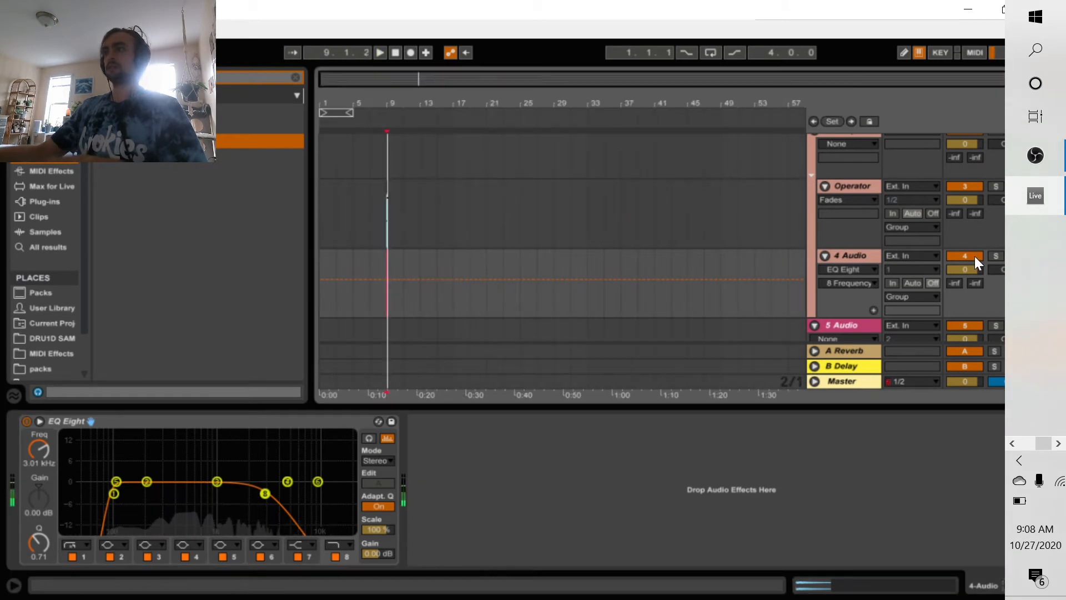
Compare the kick with the 4 Audio hat layer muted and unmuted, replaying it several times
{"action": "left_click", "coordinate": [974, 256]}
{"action": "key", "text": "space"}
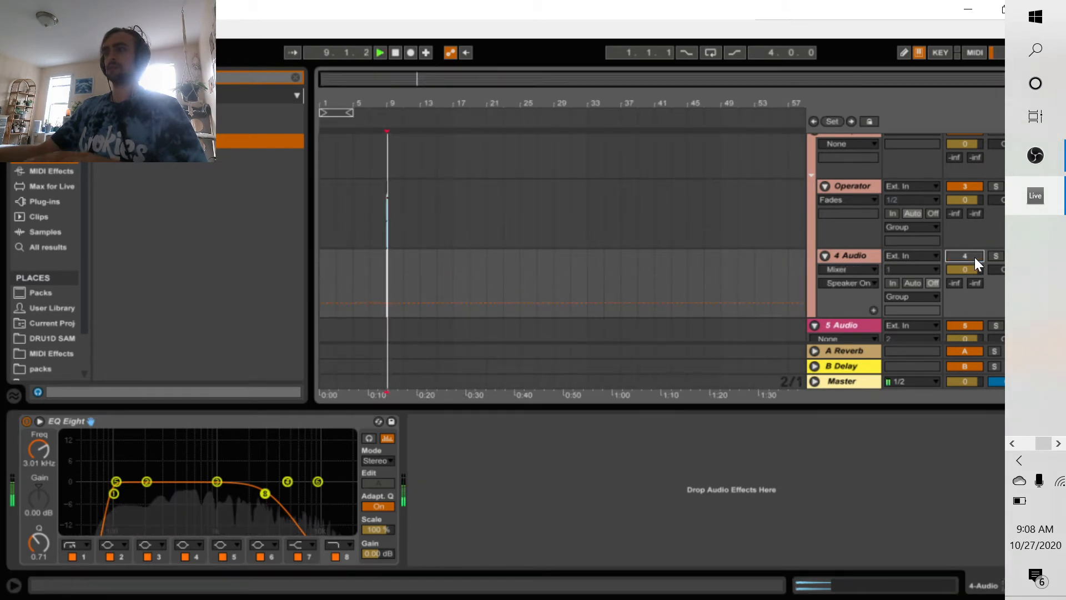
{"action": "left_click", "coordinate": [974, 255]}
{"action": "key", "text": "space"}
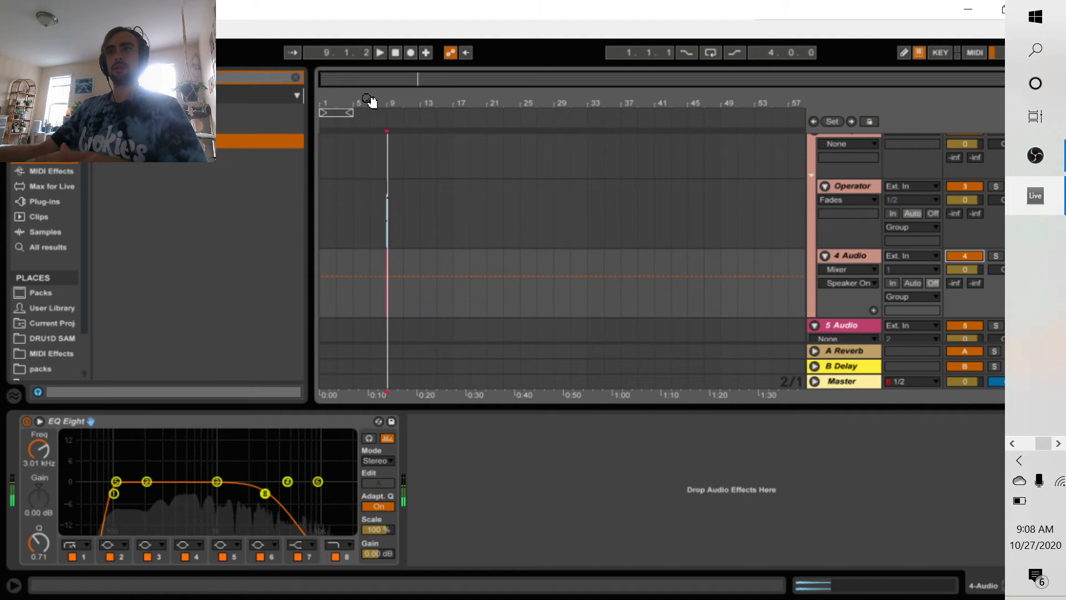
{"action": "left_click_drag", "start_coordinate": [370, 100], "coordinate": [412, 108]}
{"action": "key", "text": "space"}
{"action": "key", "text": "space"}
{"action": "key", "text": "space"}
{"action": "key", "text": "space"}
{"action": "key", "text": "space"}
{"action": "key", "text": "space"}
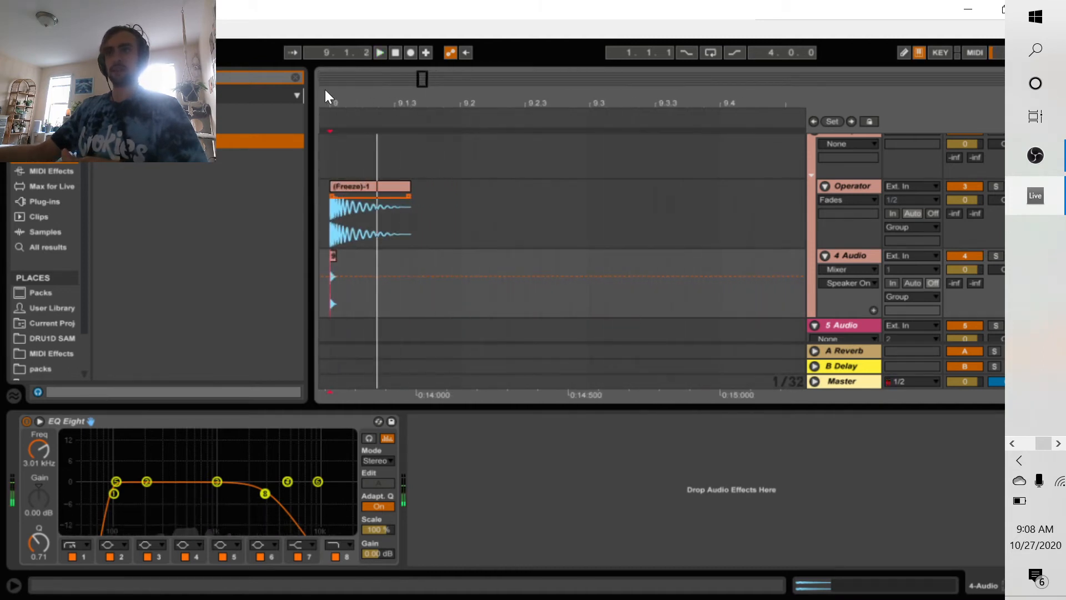
{"action": "key", "text": "space"}
Shorten the kick clip to end at 9.1.3 with a fade-out over its second half, and audition it
{"action": "left_click_drag", "start_coordinate": [338, 105], "coordinate": [415, 120]}
{"action": "key", "text": "space"}
{"action": "key", "text": "space"}
{"action": "key", "text": "space"}
{"action": "left_click_drag", "start_coordinate": [521, 186], "coordinate": [448, 198]}
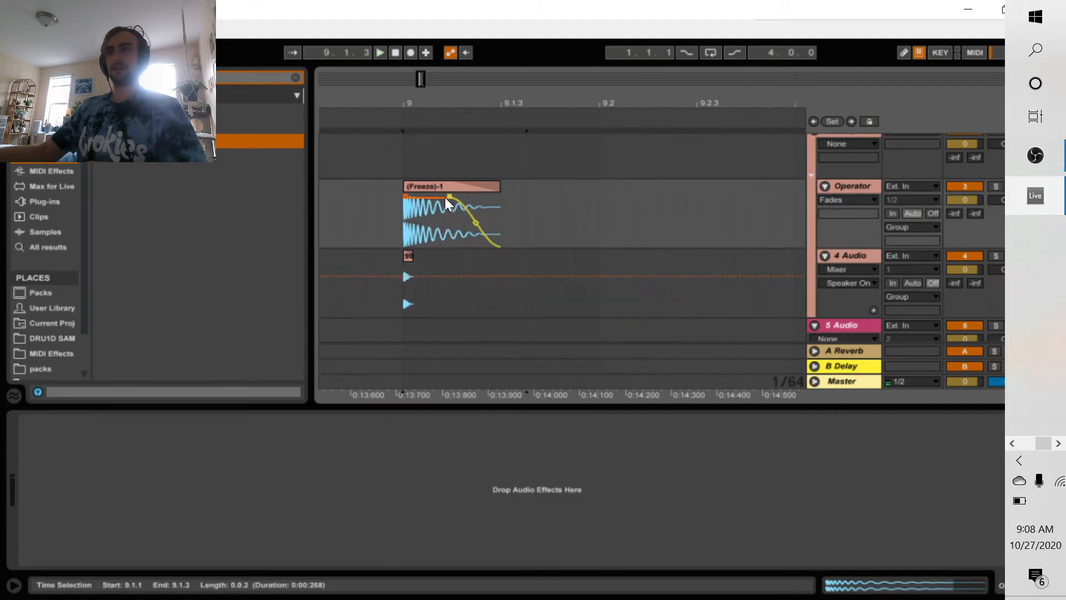
{"action": "key", "text": "space"}
Extend the kick clip slightly past 9.1.3, start its fade-out about midway and audition the result
{"action": "left_click", "coordinate": [497, 200]}
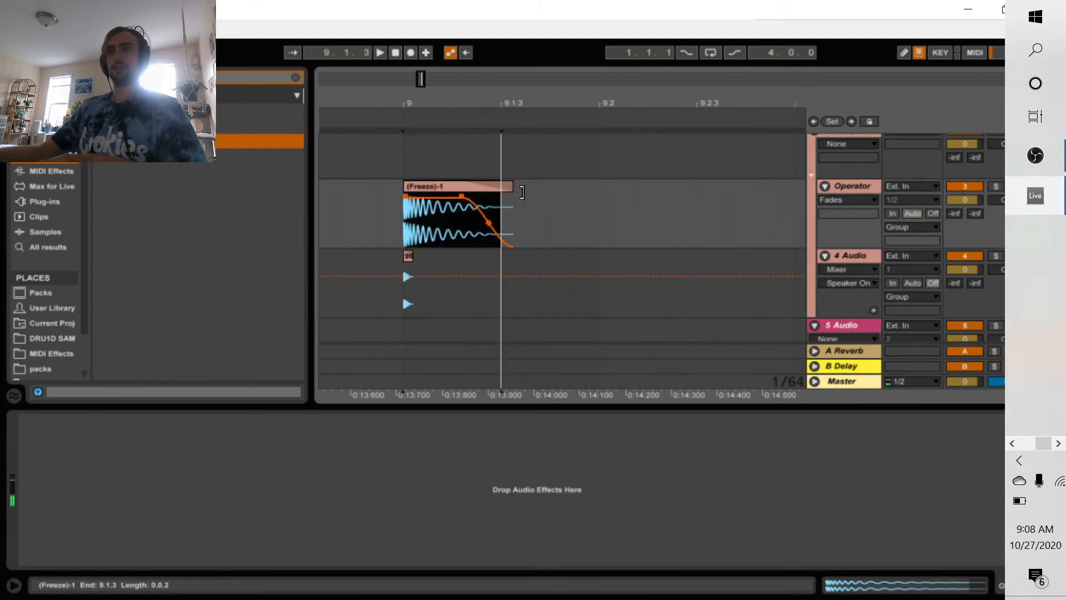
{"action": "left_click_drag", "start_coordinate": [497, 200], "coordinate": [453, 196]}
{"action": "key", "text": "space"}
{"action": "key", "text": "space"}
{"action": "key", "text": "space"}
{"action": "key", "text": "space"}
{"action": "key", "text": "space"}
{"action": "key", "text": "space"}
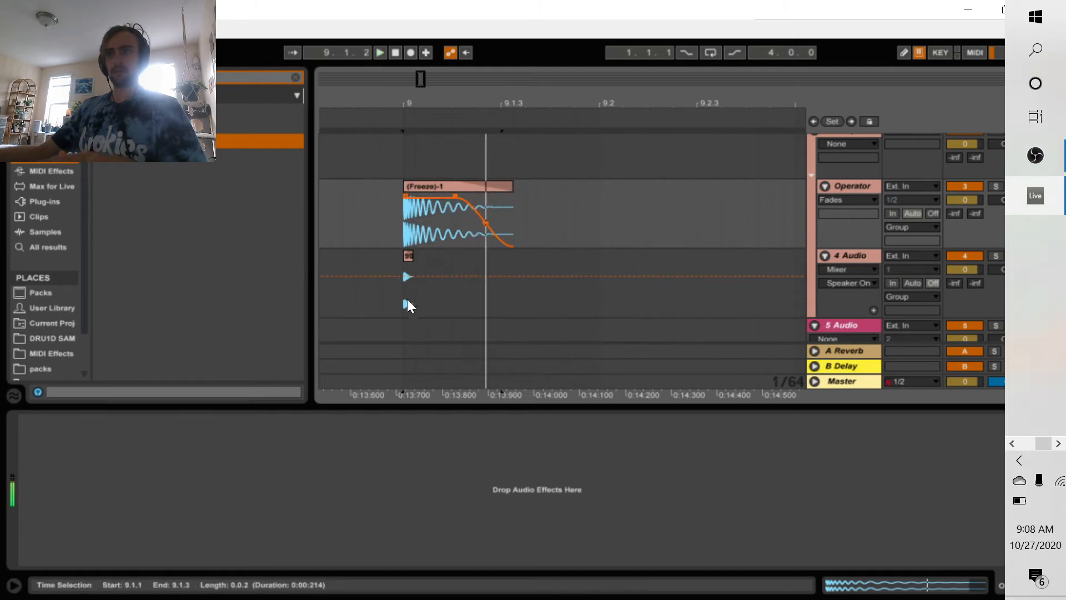
Clear the browser search and show the sample settings of the 909 Closed Hat clip
{"action": "left_click", "coordinate": [408, 256]}
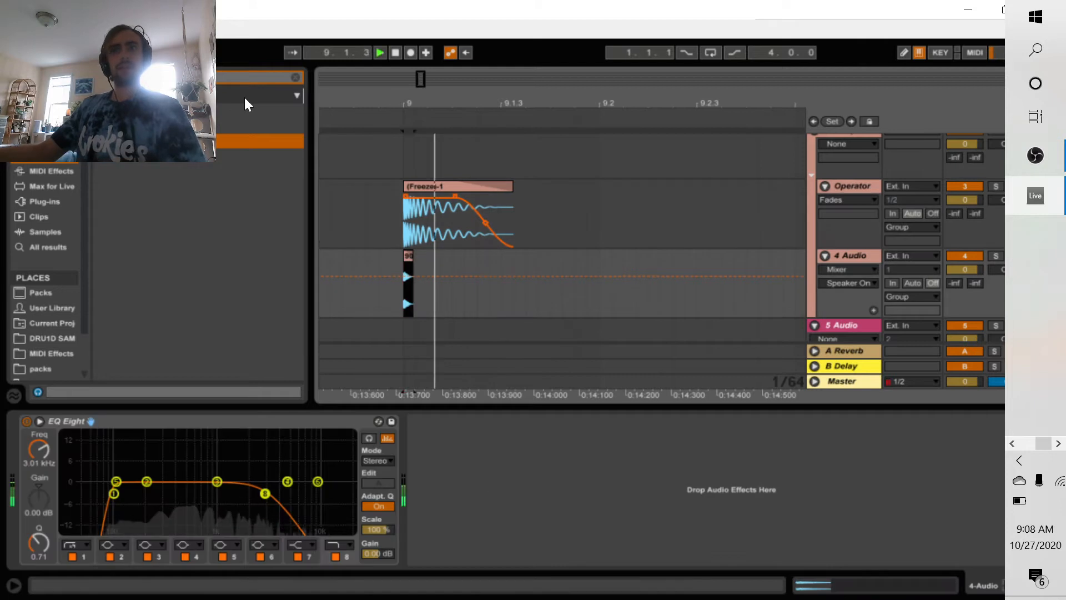
{"action": "key", "text": "space"}
{"action": "left_click", "coordinate": [296, 77]}
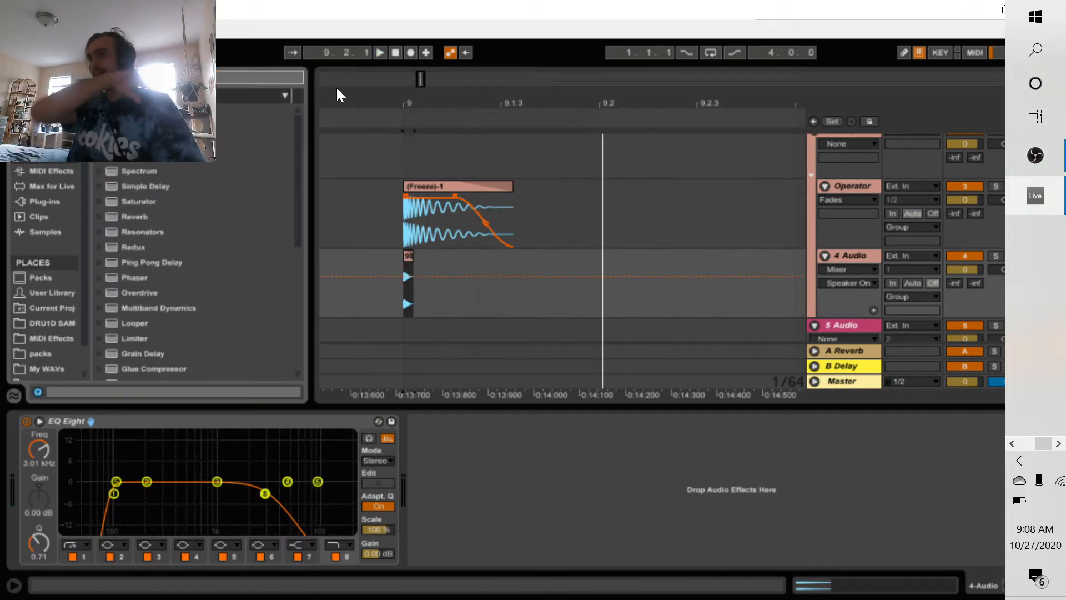
{"action": "left_click", "coordinate": [842, 590]}
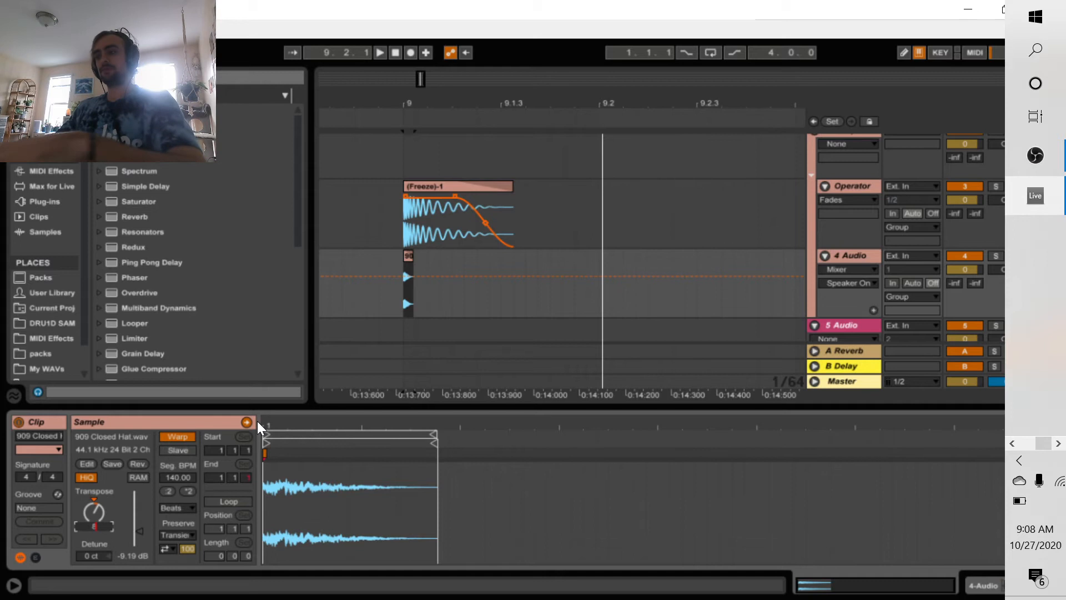
Keep the 909 Closed Hat clip's transpose at 0 st and add a Frequency Shifter after the EQ Eight on 4 Audio
{"action": "left_click_drag", "start_coordinate": [96, 512], "coordinate": [96, 520]}
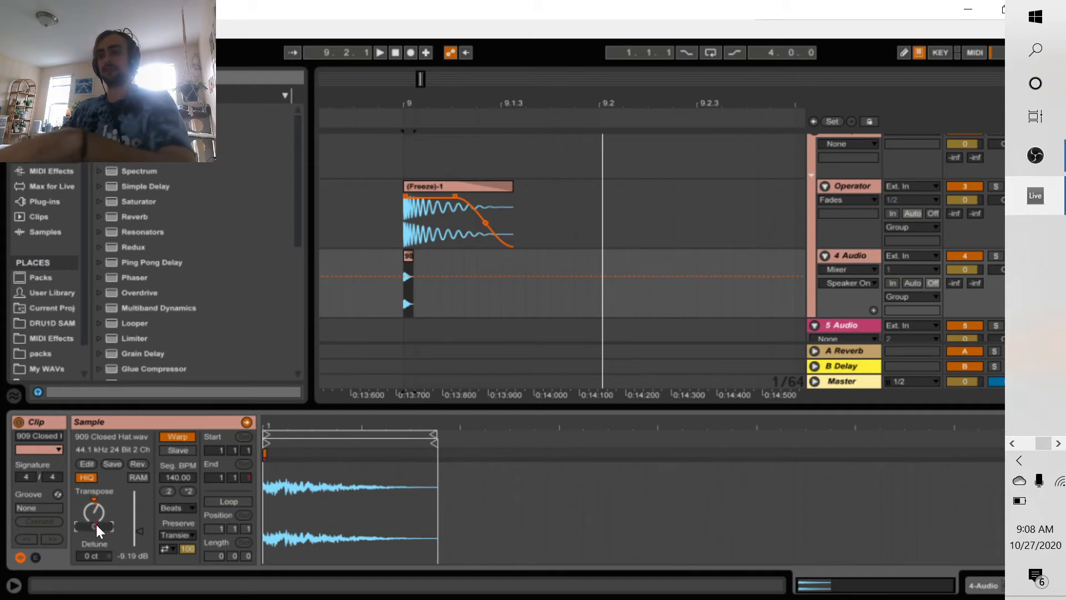
{"action": "left_click", "coordinate": [94, 499]}
{"action": "scroll", "coordinate": [198, 272], "scroll_direction": "down", "scroll_amount": 3}
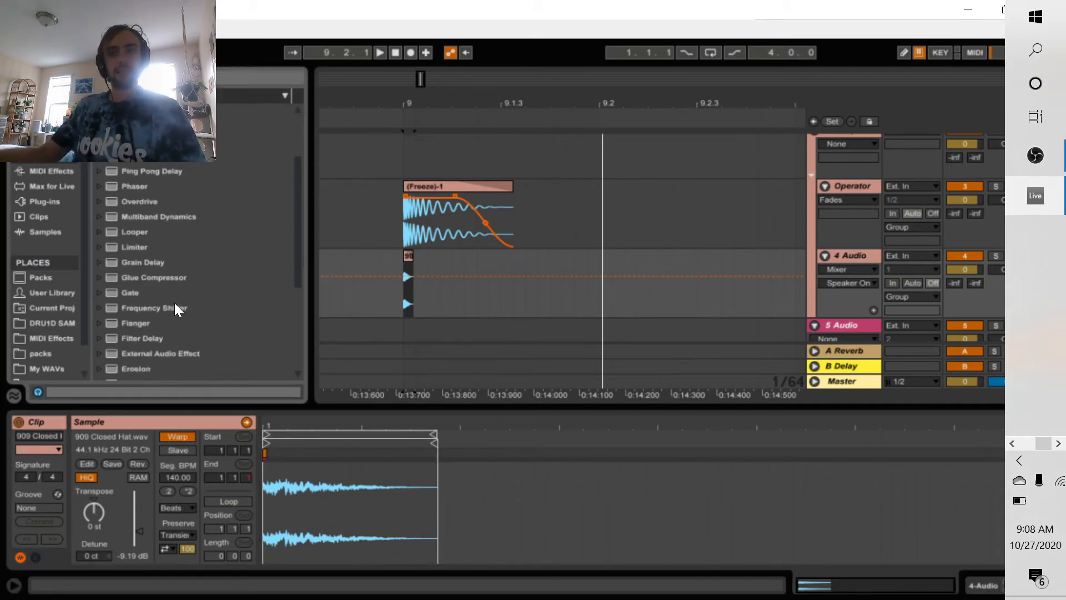
{"action": "double_click", "coordinate": [172, 304]}
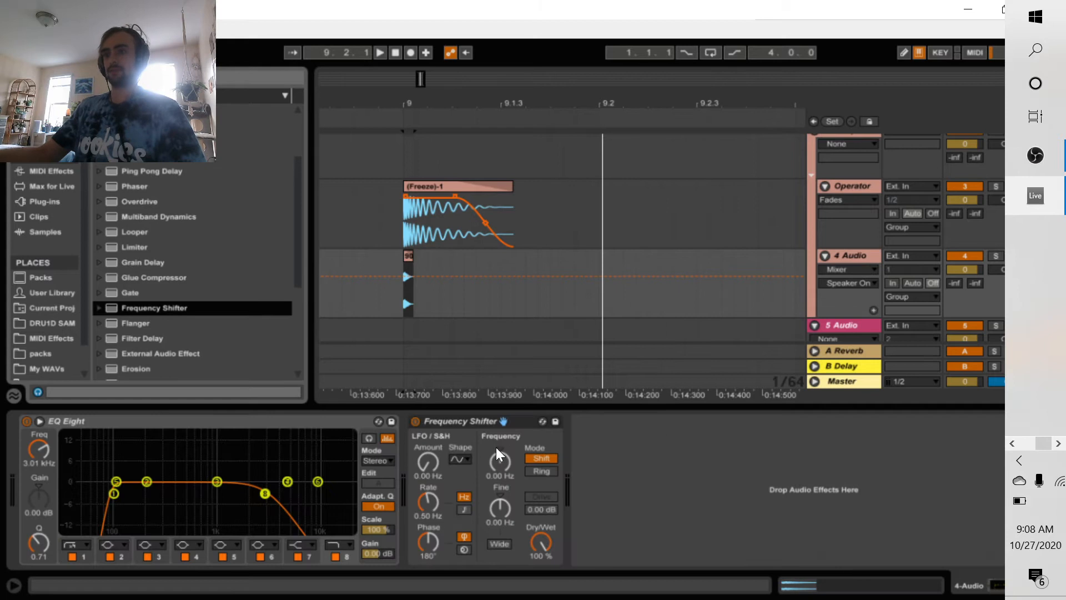
Set the Frequency Shifter's coarse frequency to -1.04 kHz and its fine frequency to 500 Hz while repeatedly auditioning the kick
{"action": "left_click", "coordinate": [503, 459]}
{"action": "key", "text": "space"}
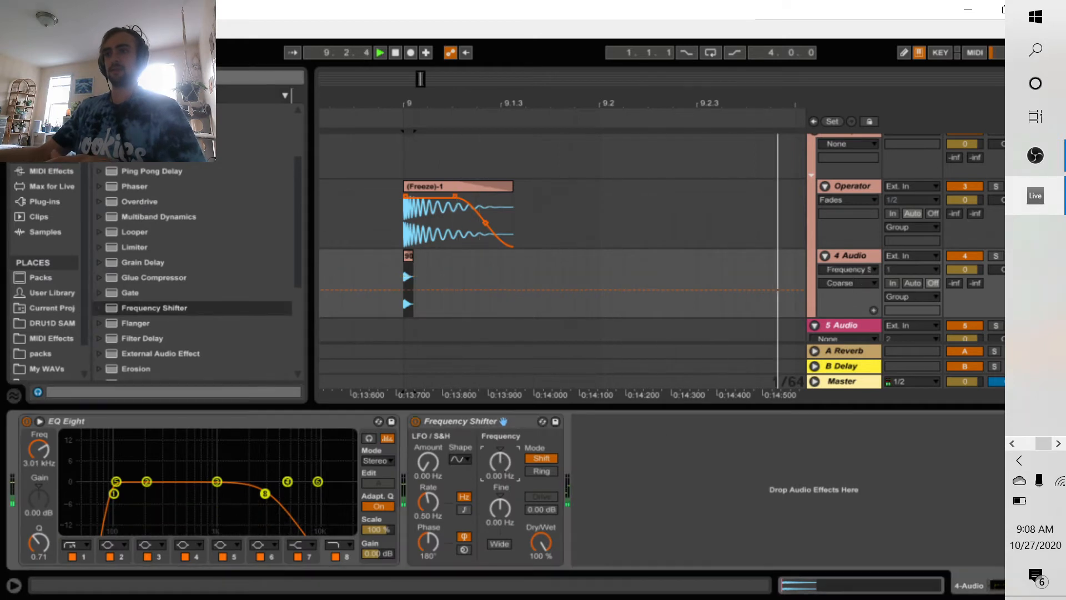
{"action": "key", "text": "space"}
{"action": "key", "text": "space"}
{"action": "key", "text": "space"}
{"action": "key", "text": "space"}
{"action": "left_click_drag", "start_coordinate": [500, 508], "coordinate": [500, 439]}
{"action": "key", "text": "space"}
{"action": "key", "text": "space"}
{"action": "key", "text": "space"}
{"action": "key", "text": "space"}
{"action": "key", "text": "space"}
{"action": "key", "text": "space"}
{"action": "key", "text": "space"}
{"action": "key", "text": "space"}
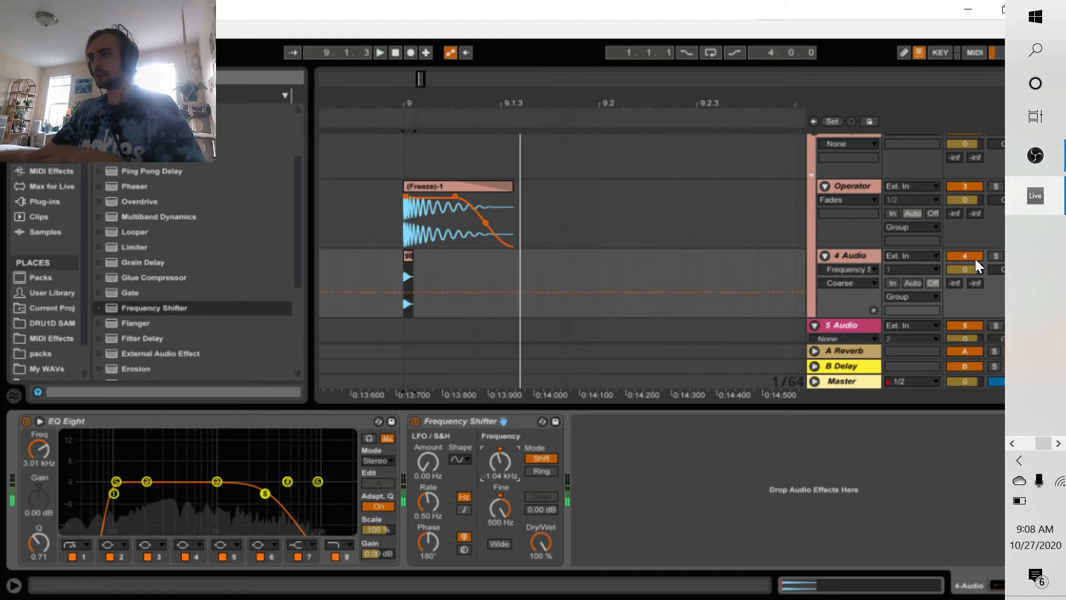
Compare the kick with the frequency-shifted 4 Audio hat layer muted and unmuted
{"action": "left_click", "coordinate": [959, 256]}
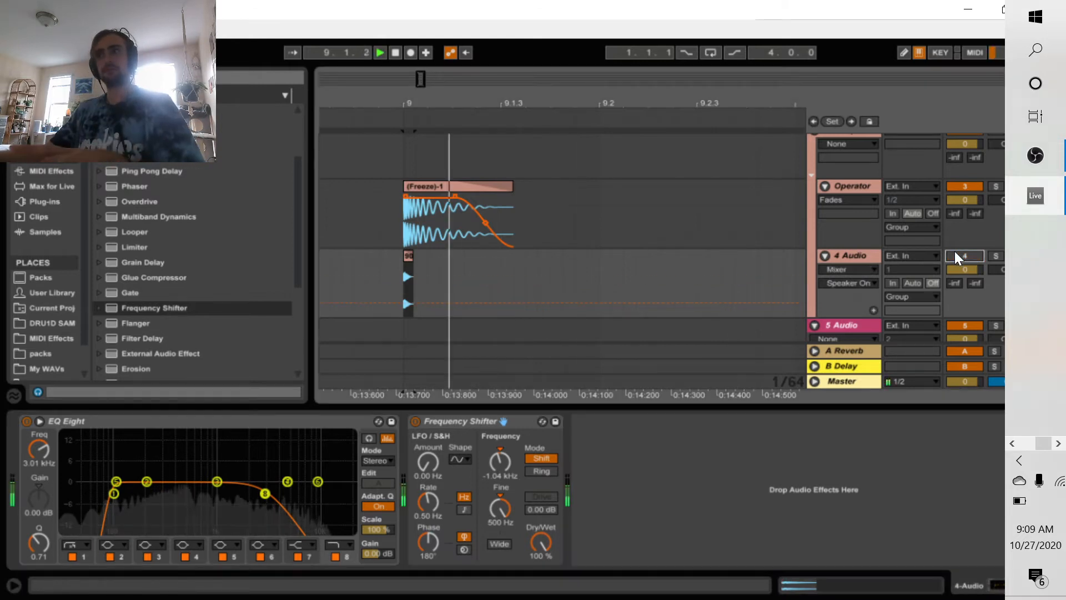
{"action": "left_click", "coordinate": [955, 255]}
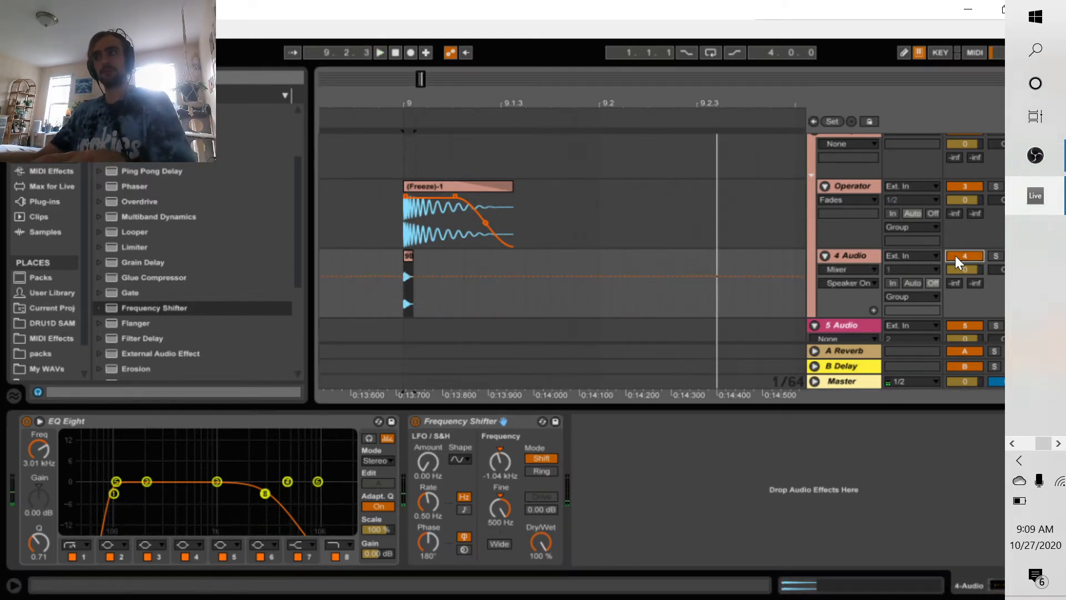
{"action": "key", "text": "space"}
{"action": "key", "text": "space"}
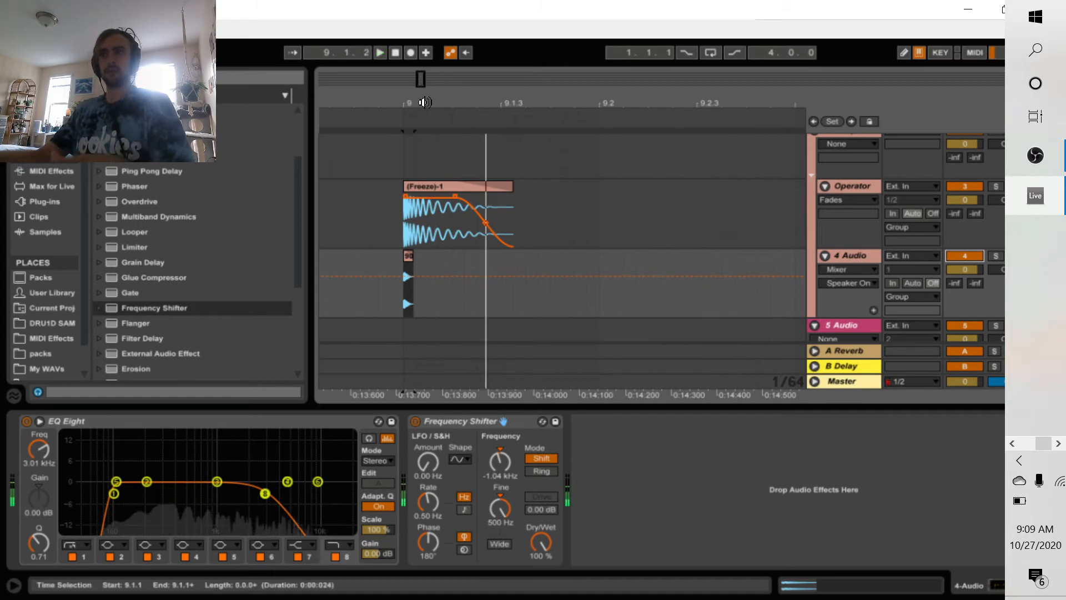
{"action": "key", "text": "space"}
Show fades on 4 Audio and start the hat clip's fade-out near its beginning with a steeper curve, auditioning the result
{"action": "left_click_drag", "start_coordinate": [423, 102], "coordinate": [568, 221]}
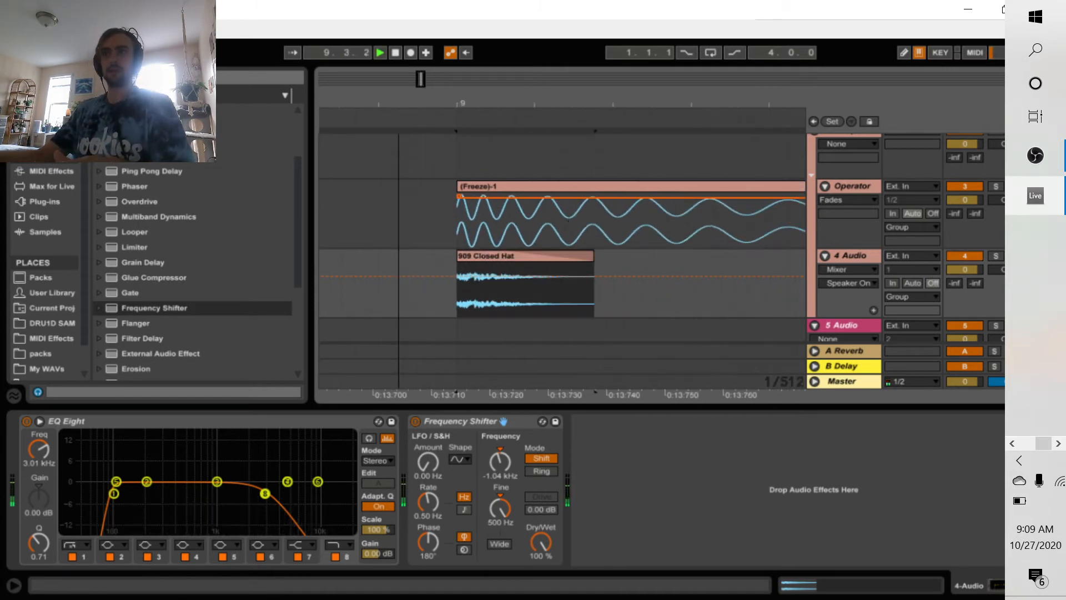
{"action": "left_click", "coordinate": [591, 260]}
{"action": "left_click", "coordinate": [855, 269]}
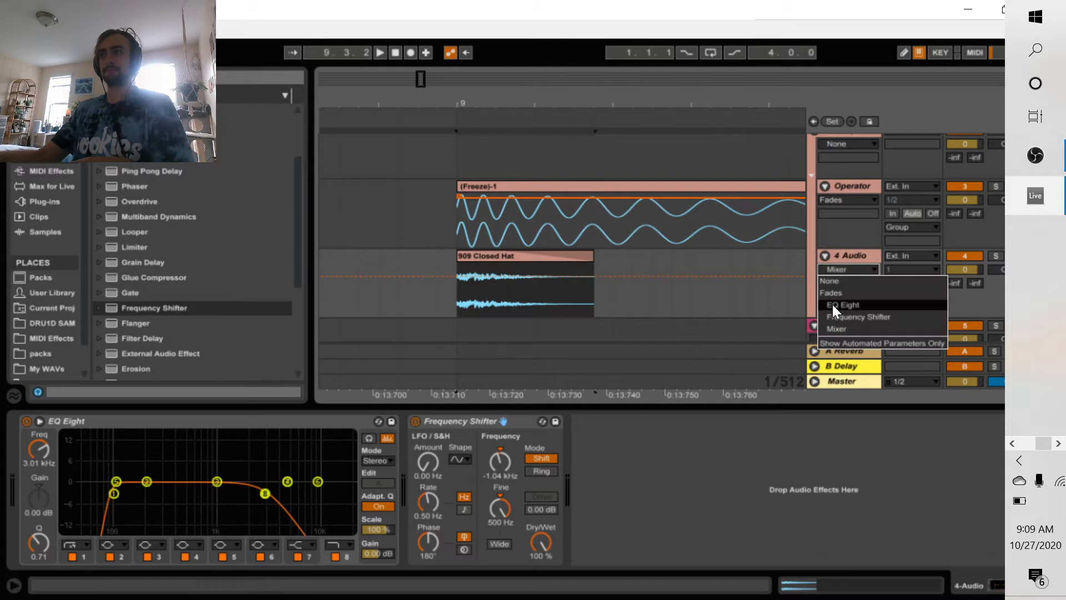
{"action": "left_click", "coordinate": [842, 291]}
{"action": "left_click_drag", "start_coordinate": [554, 294], "coordinate": [539, 306]}
{"action": "key", "text": "space"}
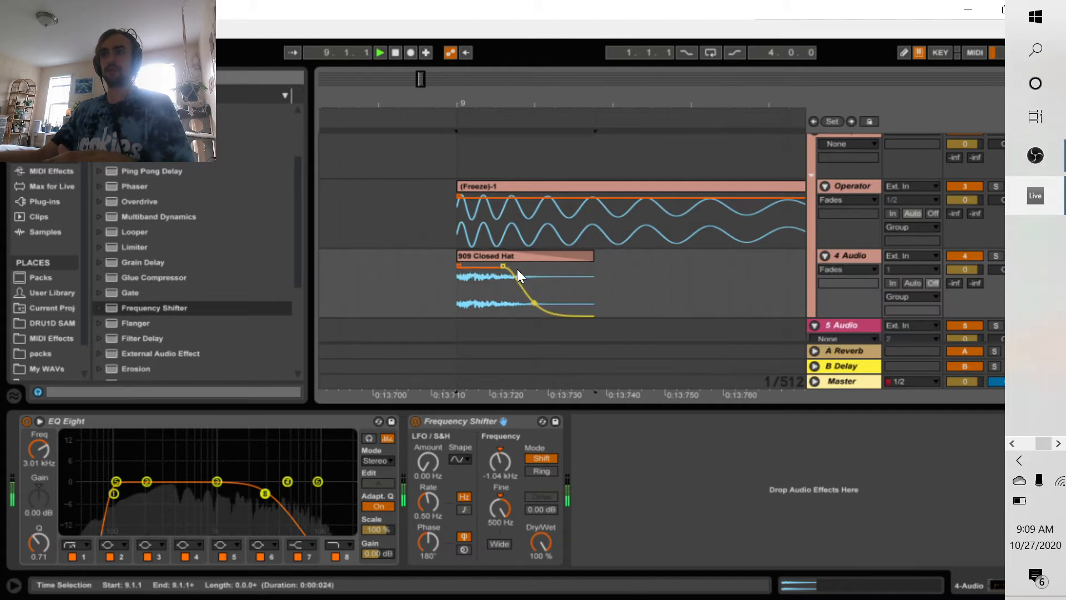
{"action": "left_click_drag", "start_coordinate": [504, 265], "coordinate": [481, 264]}
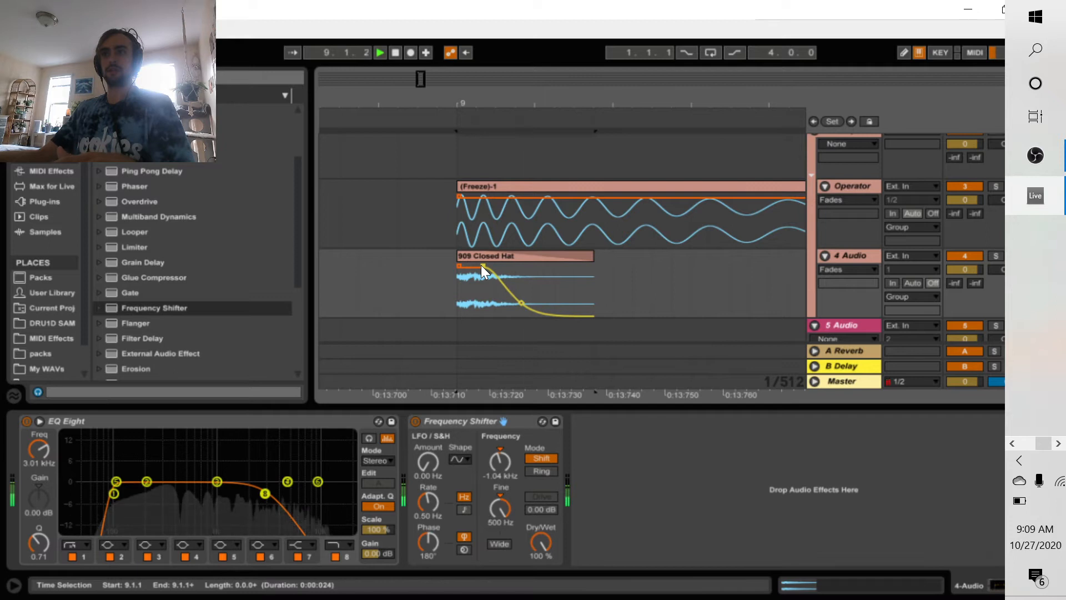
{"action": "left_click_drag", "start_coordinate": [499, 110], "coordinate": [405, 134]}
{"action": "key", "text": "space"}
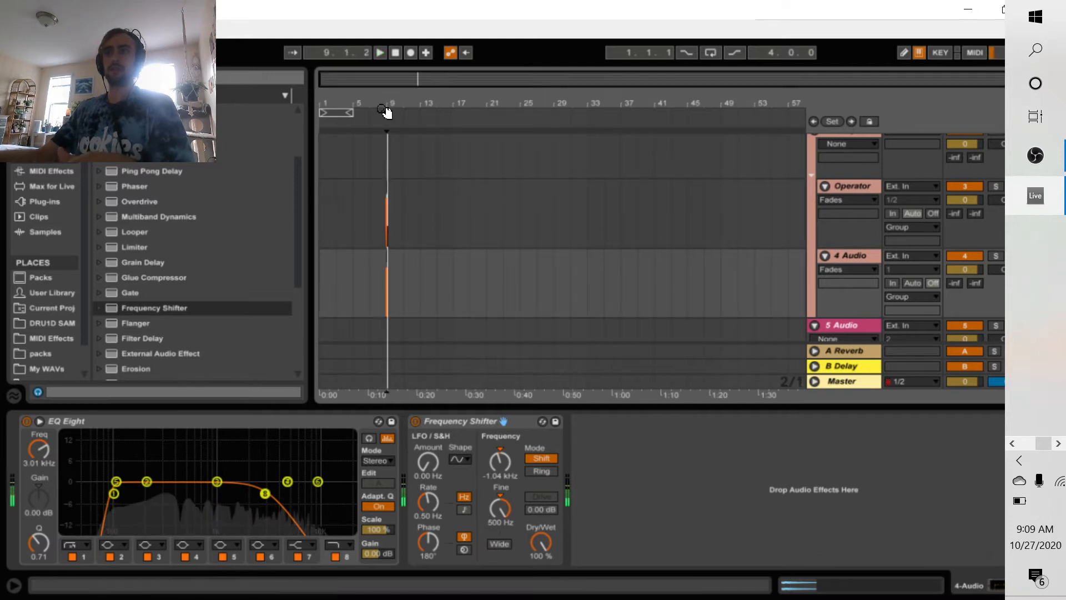
Insert a new audio track below 4 Audio inside the kick group and select it
{"action": "left_click", "coordinate": [863, 252]}
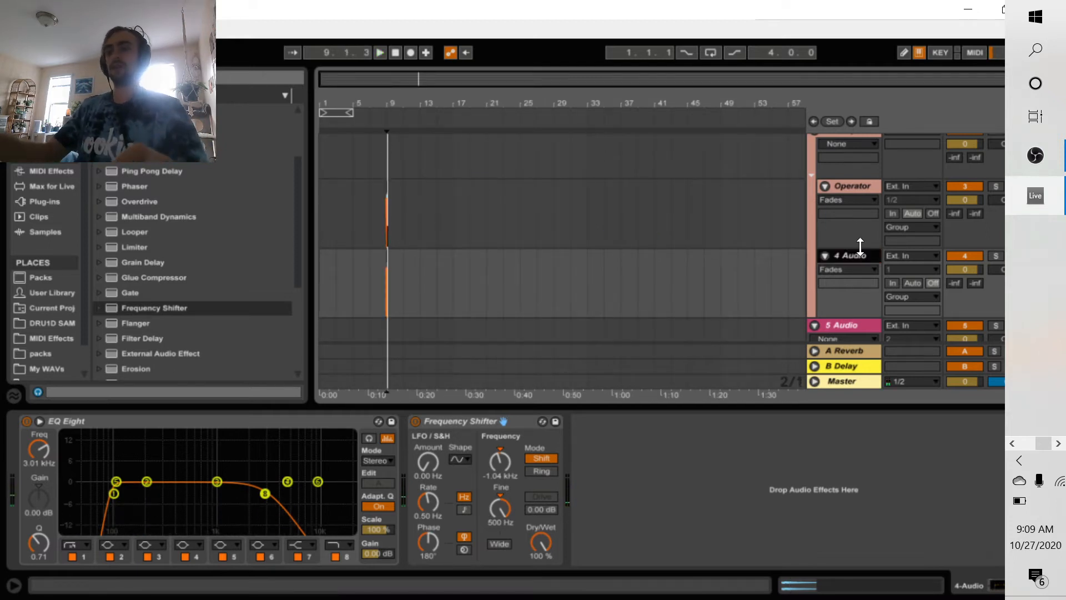
{"action": "key", "text": "ctrl+t"}
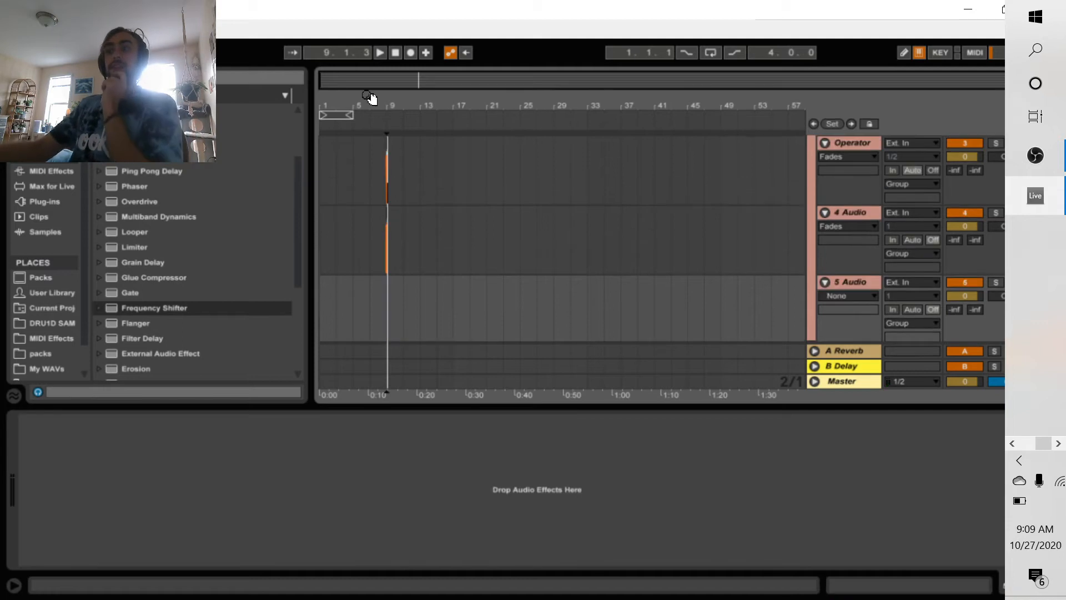
{"action": "left_click", "coordinate": [865, 281]}
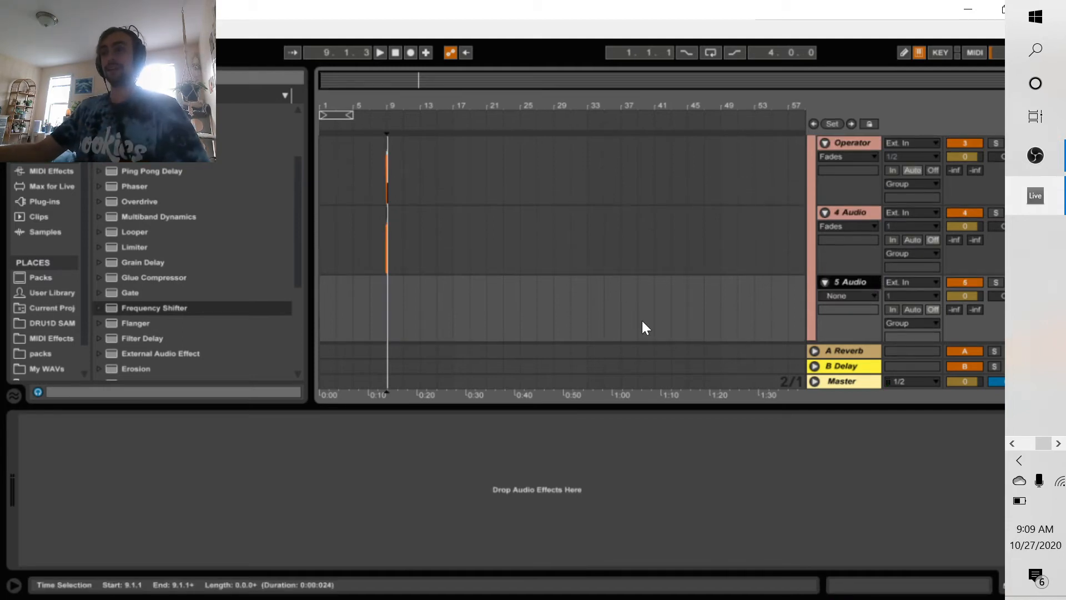
Lower the 4 Audio track volume to -0.7 dB and replay the kick from just before bar 9
{"action": "left_click_drag", "start_coordinate": [387, 102], "coordinate": [463, 173]}
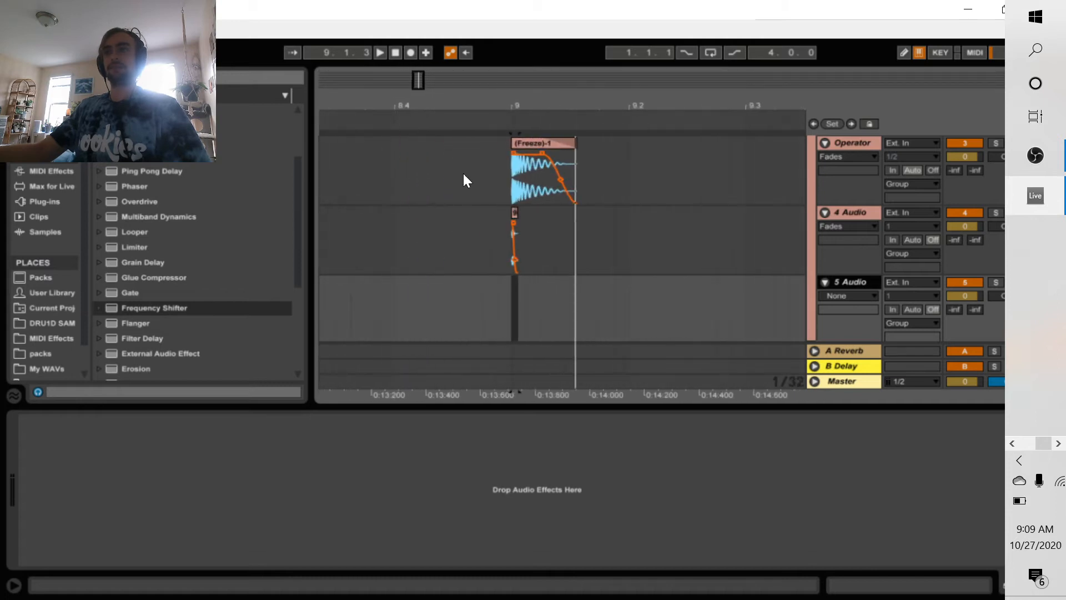
{"action": "left_click", "coordinate": [495, 200]}
{"action": "key", "text": "space"}
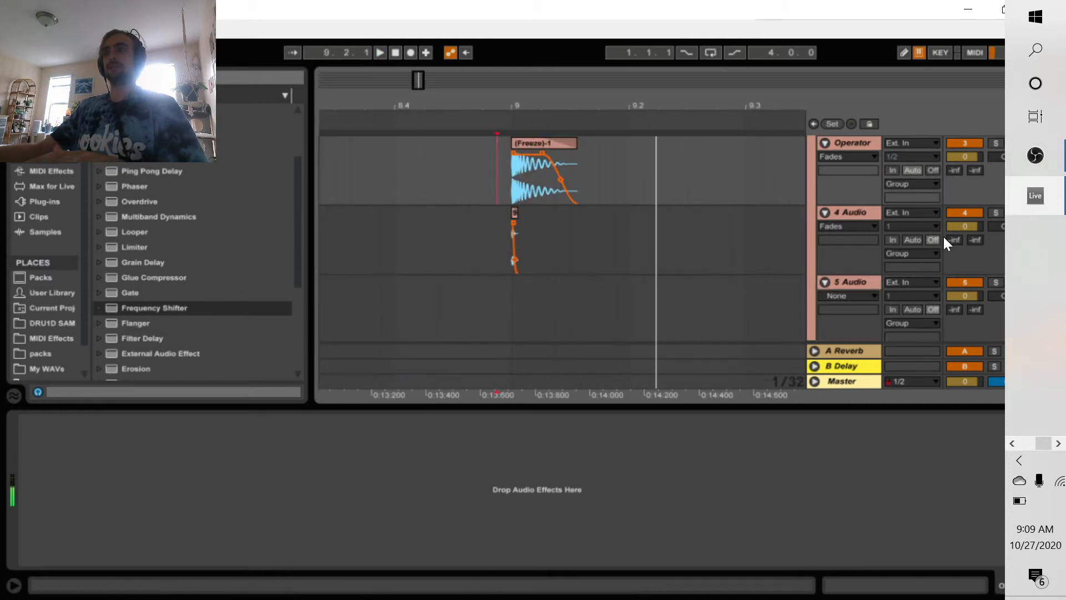
{"action": "left_click_drag", "start_coordinate": [965, 226], "coordinate": [965, 228]}
{"action": "key", "text": "space"}
{"action": "key", "text": "space"}
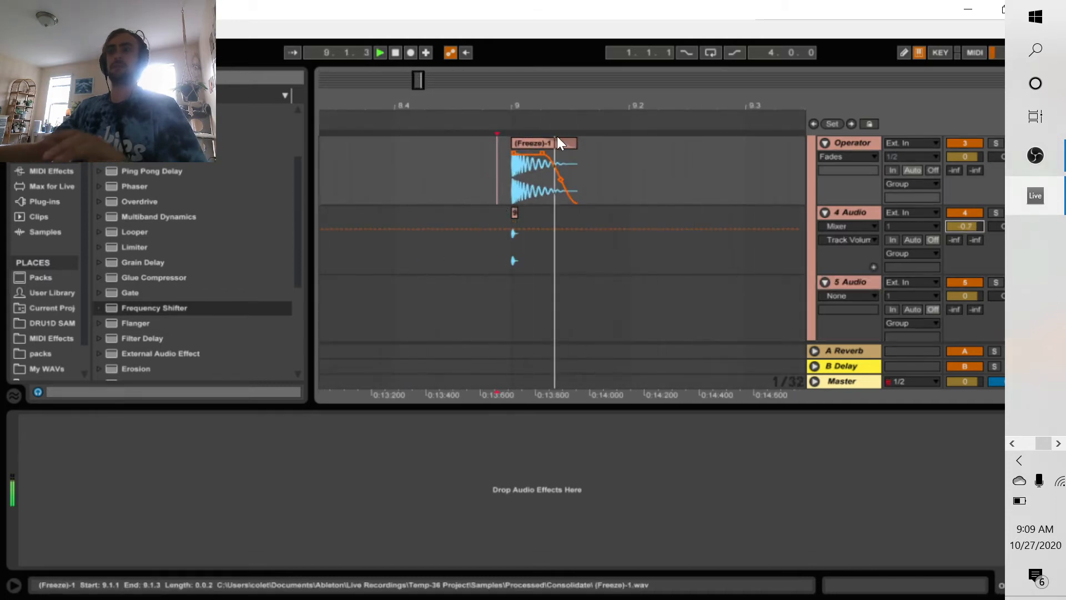
{"action": "key", "text": "space"}
Search the browser's sample folder for another layer and place the Freeze 6-Operator sample on 5 Audio at 9.1.1
{"action": "left_click_drag", "start_coordinate": [547, 106], "coordinate": [391, 99]}
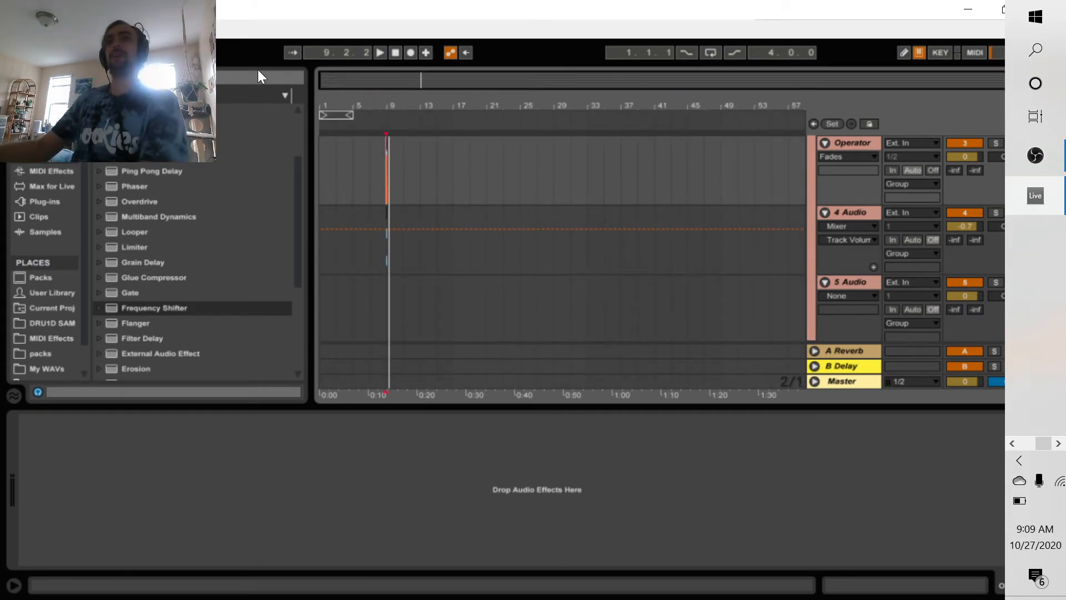
{"action": "left_click", "coordinate": [847, 259]}
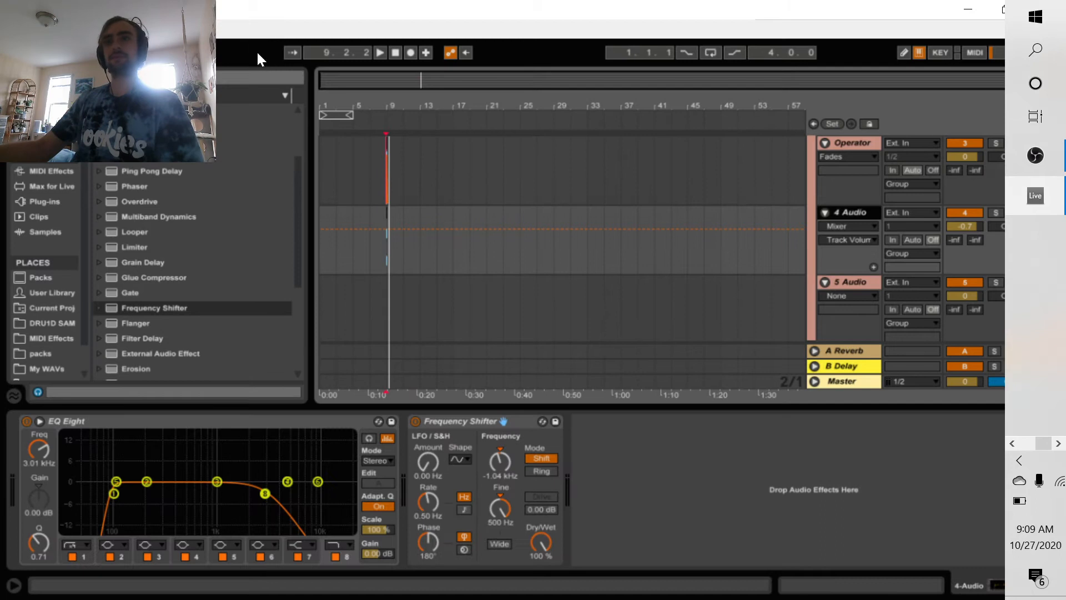
{"action": "left_click", "coordinate": [245, 78]}
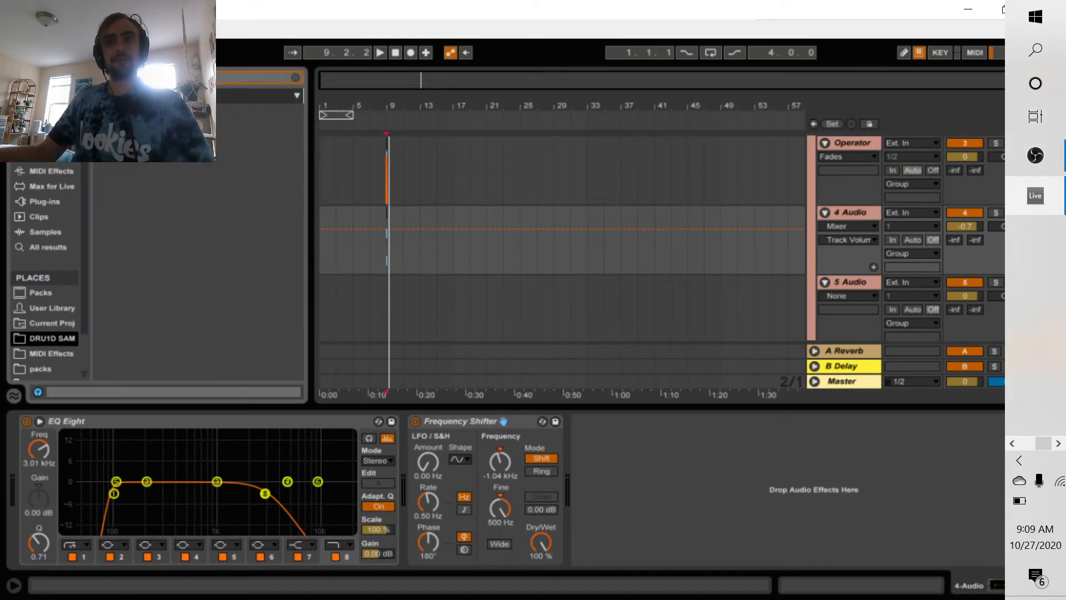
{"action": "left_click", "coordinate": [166, 126]}
{"action": "key", "text": "Down"}
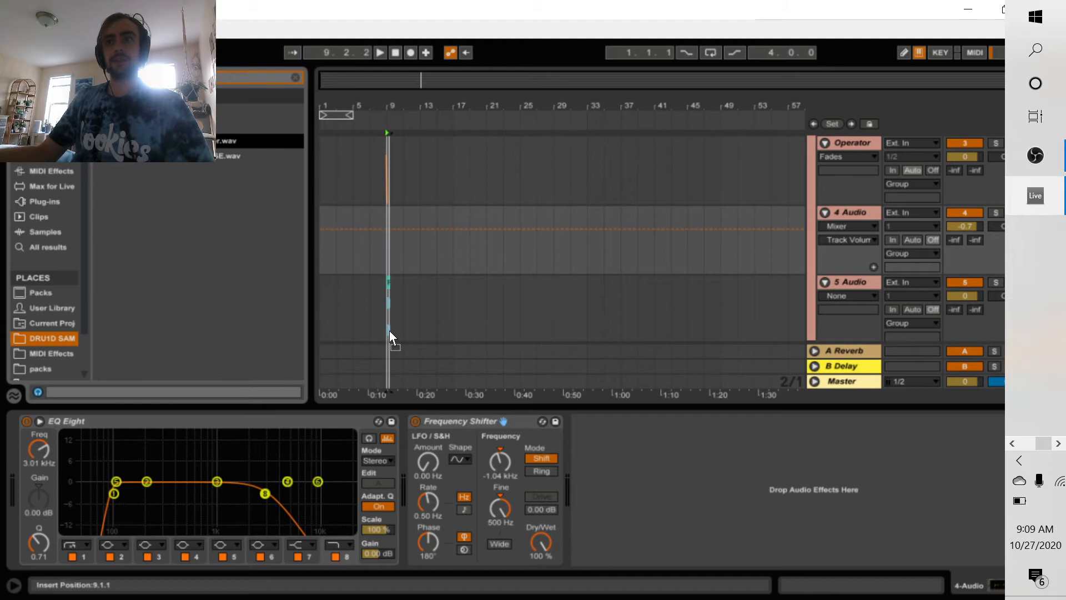
{"action": "left_click_drag", "start_coordinate": [388, 322], "coordinate": [388, 323]}
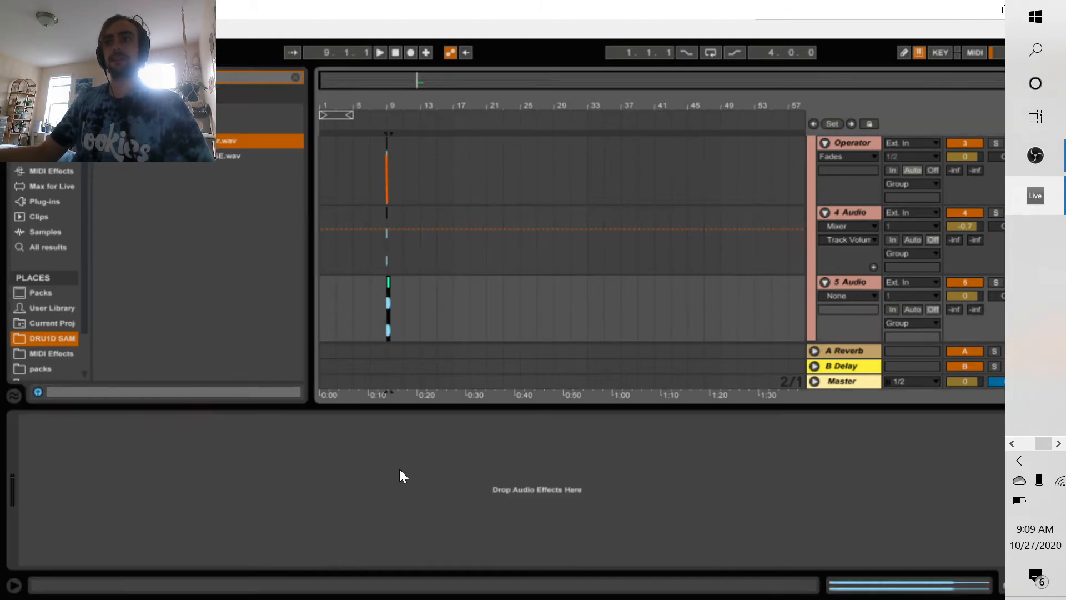
Trim the Freeze 6-Operator clip to end at 9.1.3, show the track's fades and fade the clip out across its full length
{"action": "left_click_drag", "start_coordinate": [390, 109], "coordinate": [392, 184]}
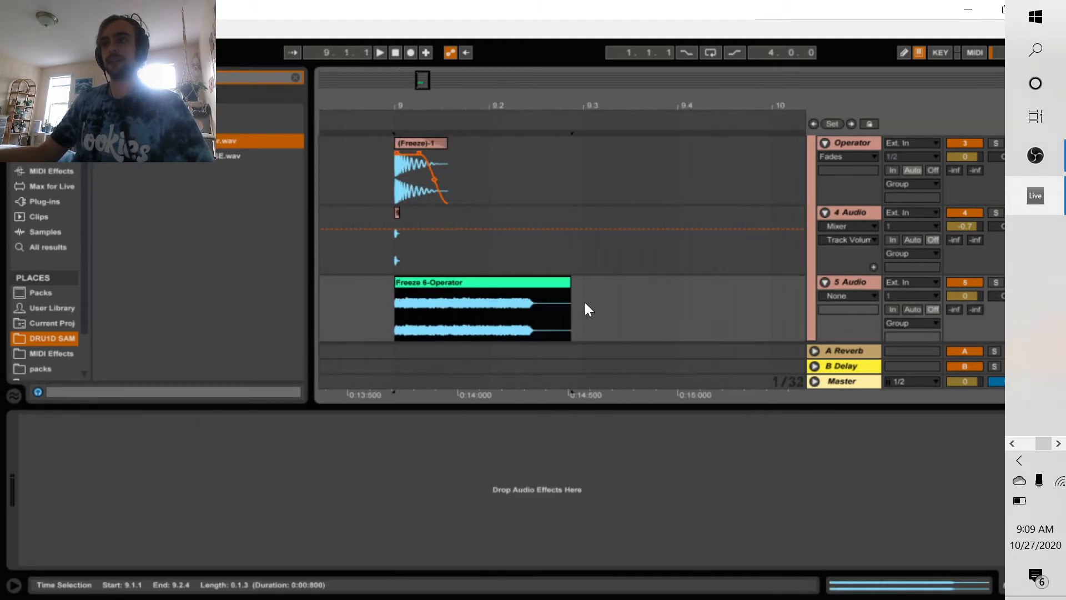
{"action": "left_click_drag", "start_coordinate": [492, 290], "coordinate": [421, 290]}
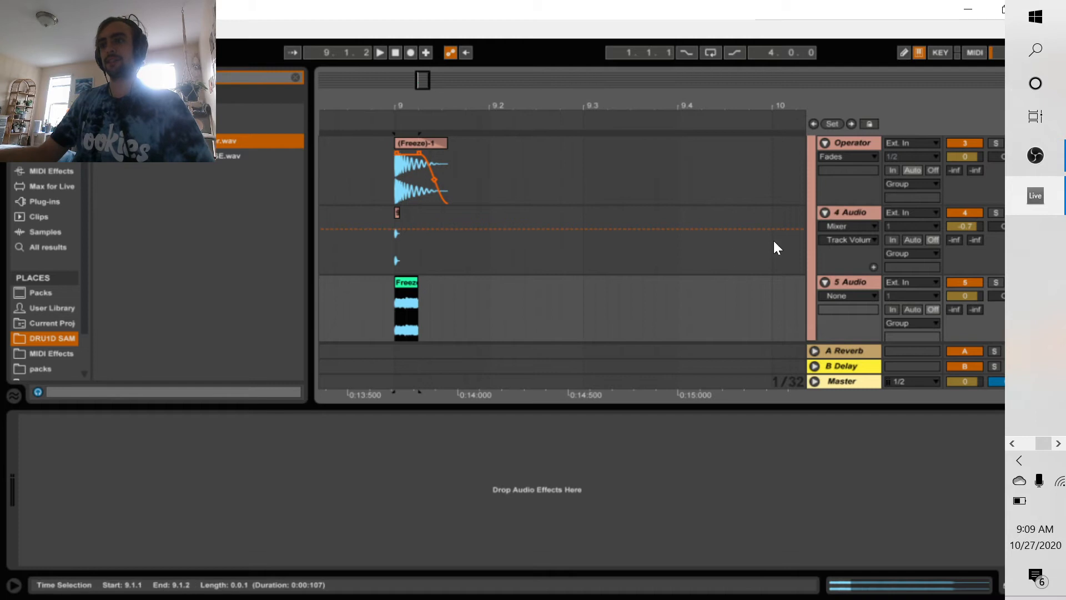
{"action": "left_click", "coordinate": [851, 297]}
{"action": "left_click", "coordinate": [831, 319]}
{"action": "left_click", "coordinate": [851, 298]}
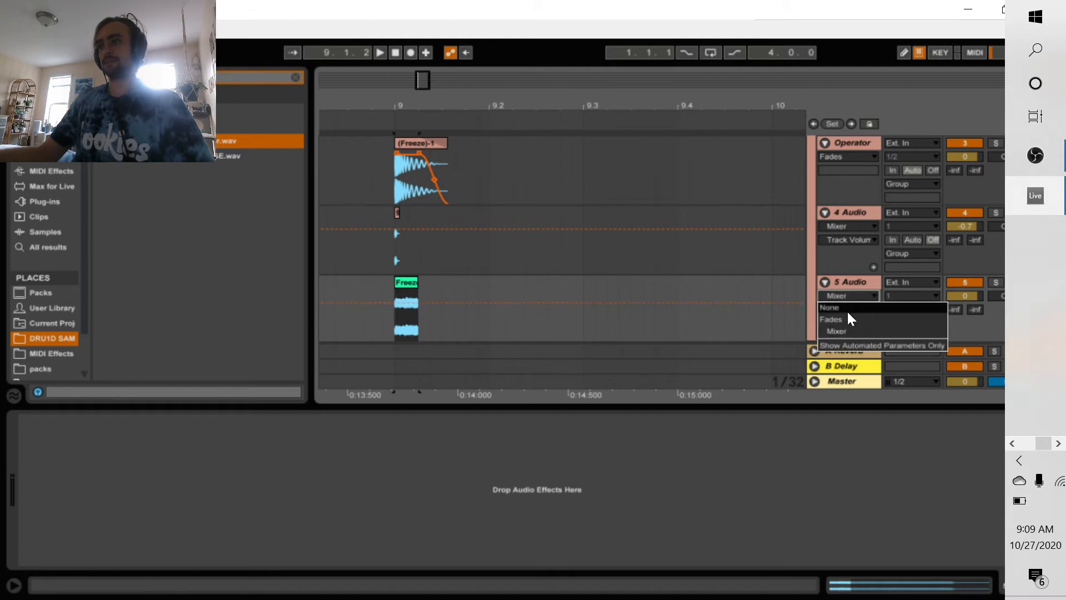
{"action": "left_click", "coordinate": [845, 319]}
{"action": "left_click_drag", "start_coordinate": [419, 286], "coordinate": [437, 298]}
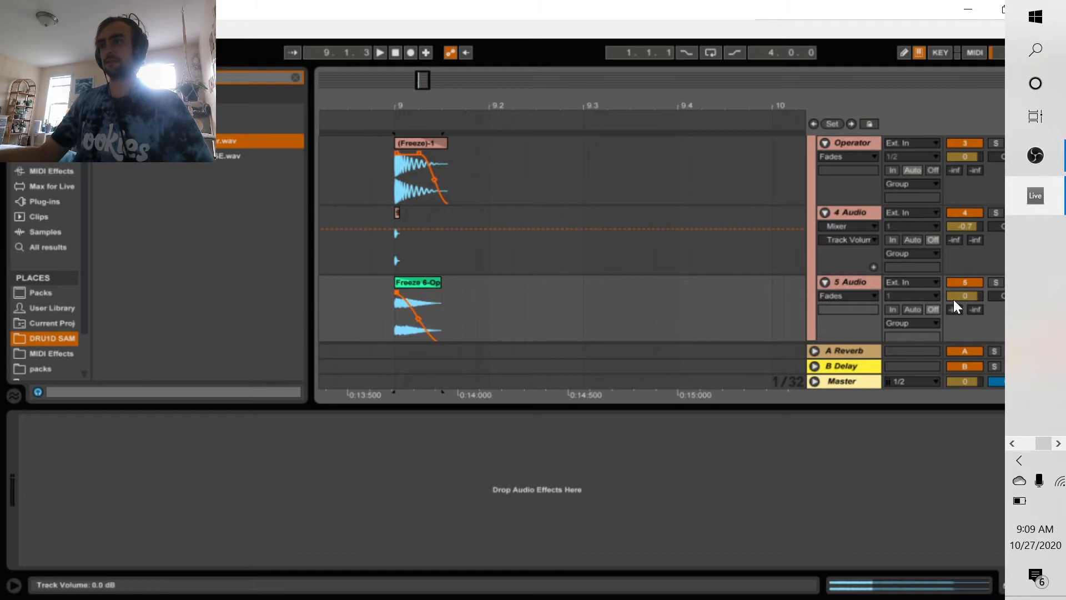
Lower the 5 Audio track volume to -28.3 dB while repeatedly auditioning the layered kick
{"action": "left_click_drag", "start_coordinate": [954, 298], "coordinate": [954, 361]}
{"action": "key", "text": "space"}
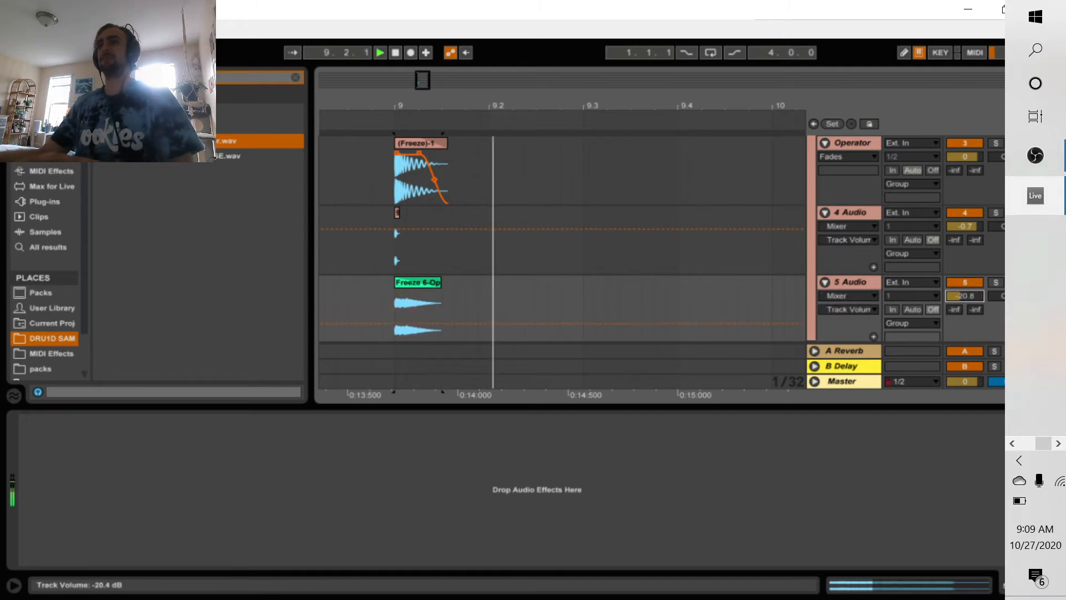
{"action": "key", "text": "space"}
{"action": "key", "text": "space"}
{"action": "key", "text": "space"}
{"action": "key", "text": "space"}
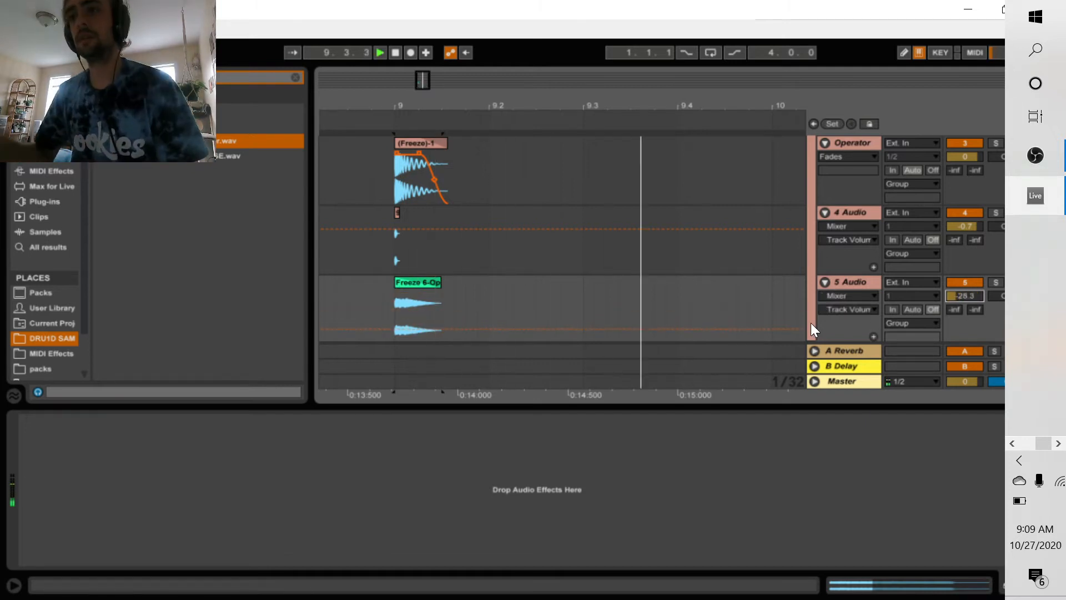
{"action": "key", "text": "space"}
{"action": "key", "text": "space"}
{"action": "key", "text": "space"}
{"action": "key", "text": "space"}
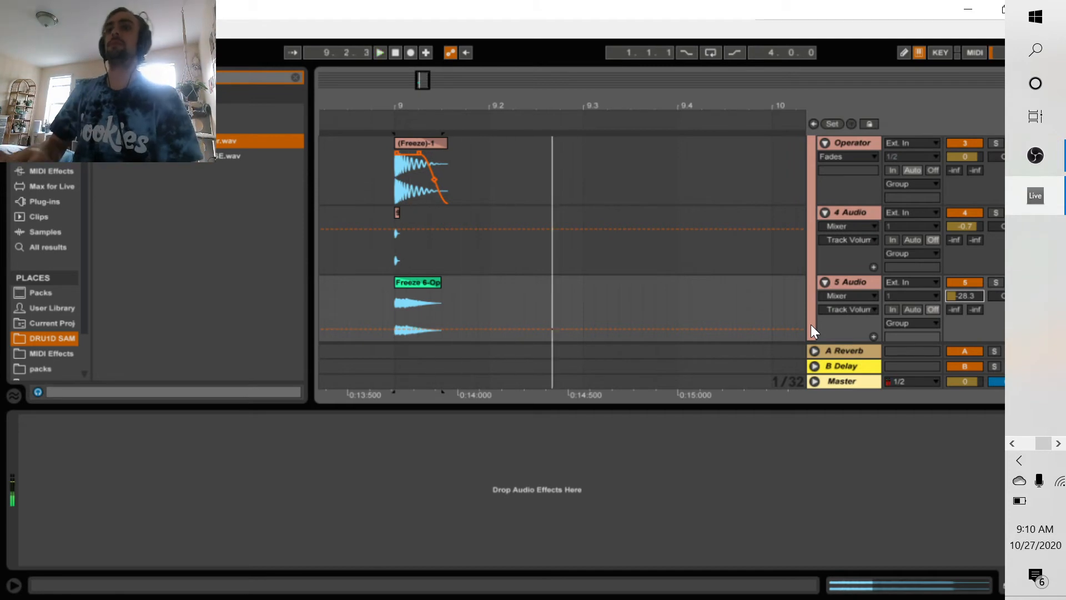
{"action": "key", "text": "space"}
{"action": "key", "text": "space"}
{"action": "key", "text": "space"}
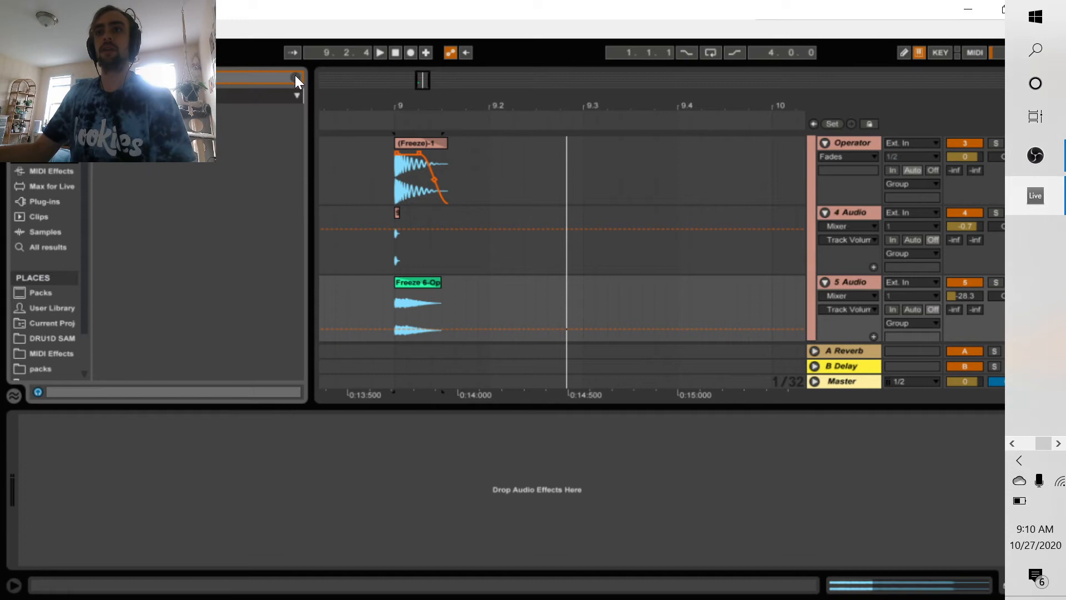
Clear the browser search and add EQ Three to the 5 Audio track
{"action": "left_click", "coordinate": [296, 77]}
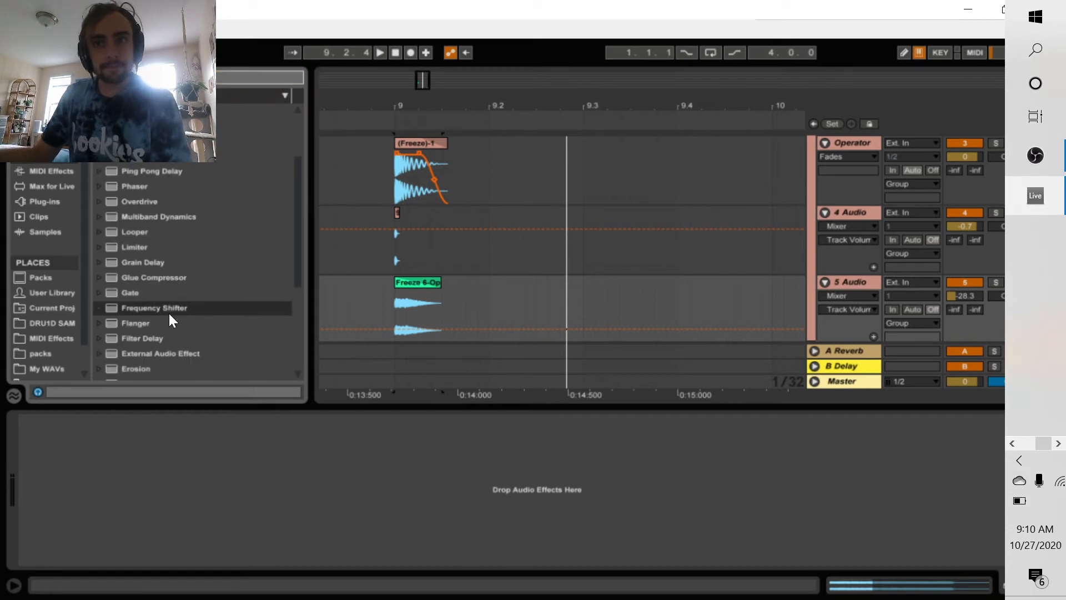
{"action": "scroll", "coordinate": [168, 312], "scroll_direction": "up", "scroll_amount": 2}
{"action": "scroll", "coordinate": [171, 310], "scroll_direction": "down", "scroll_amount": 2}
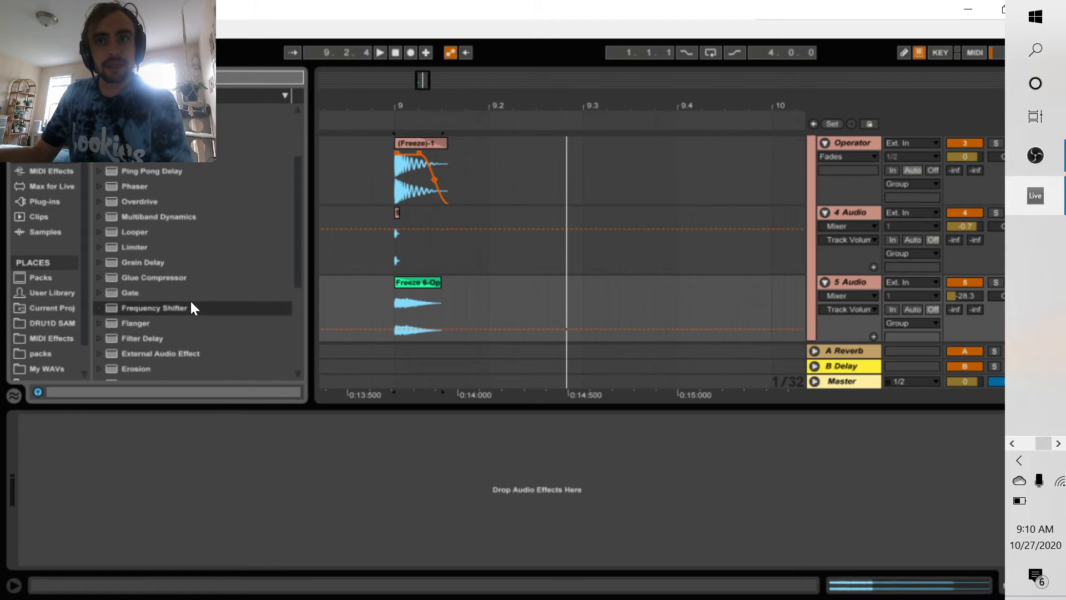
{"action": "scroll", "coordinate": [192, 307], "scroll_direction": "down", "scroll_amount": 2}
{"action": "left_click", "coordinate": [146, 292]}
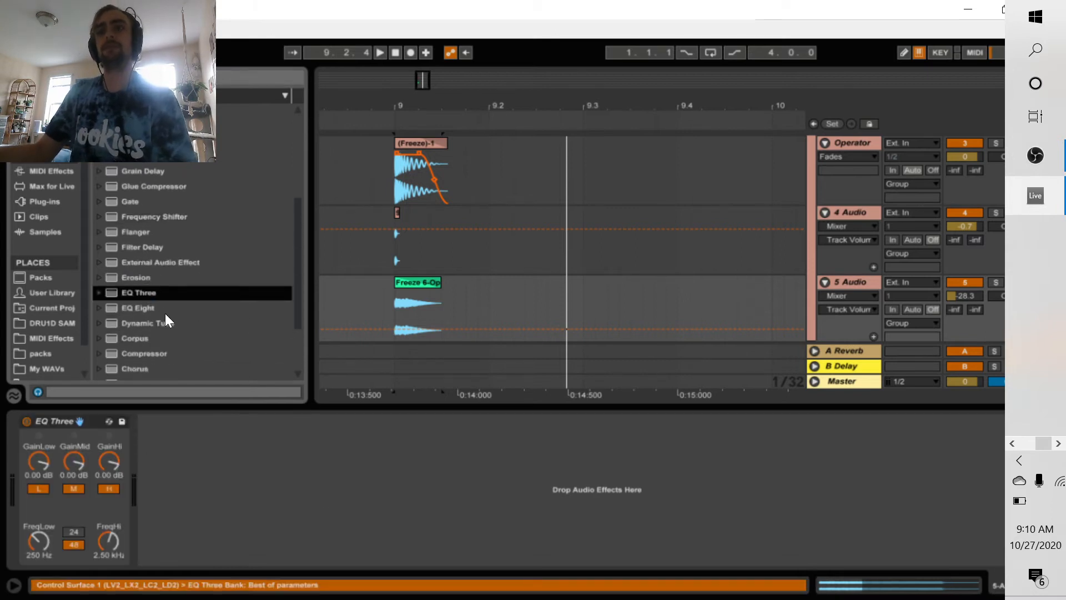
Add EQ Eight to the 5 Audio track and remove EQ Three from it
{"action": "left_click", "coordinate": [165, 312]}
{"action": "left_click", "coordinate": [66, 424]}
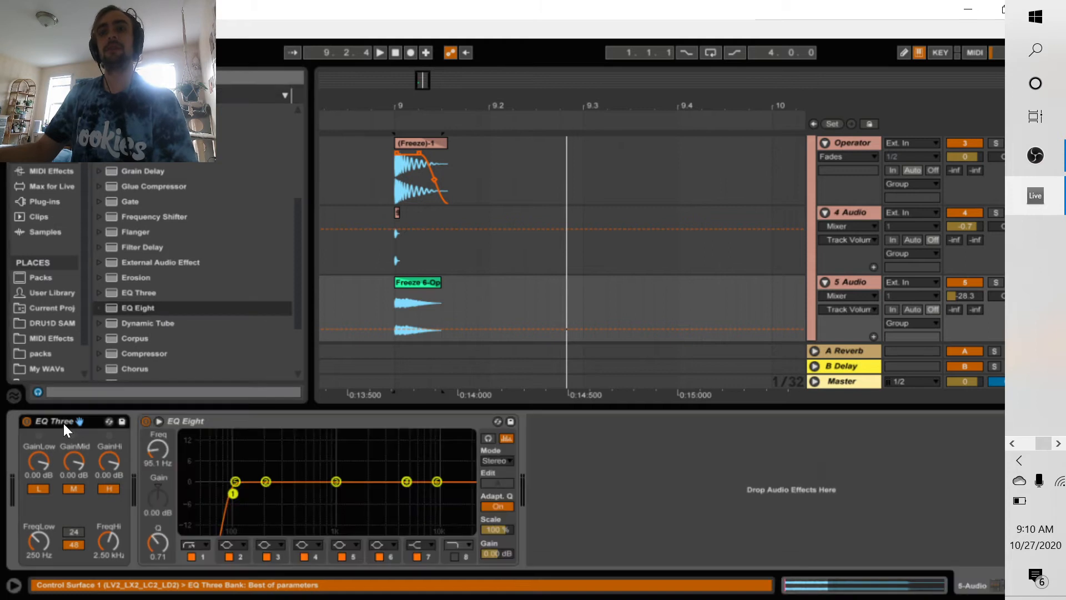
{"action": "key", "text": "Delete"}
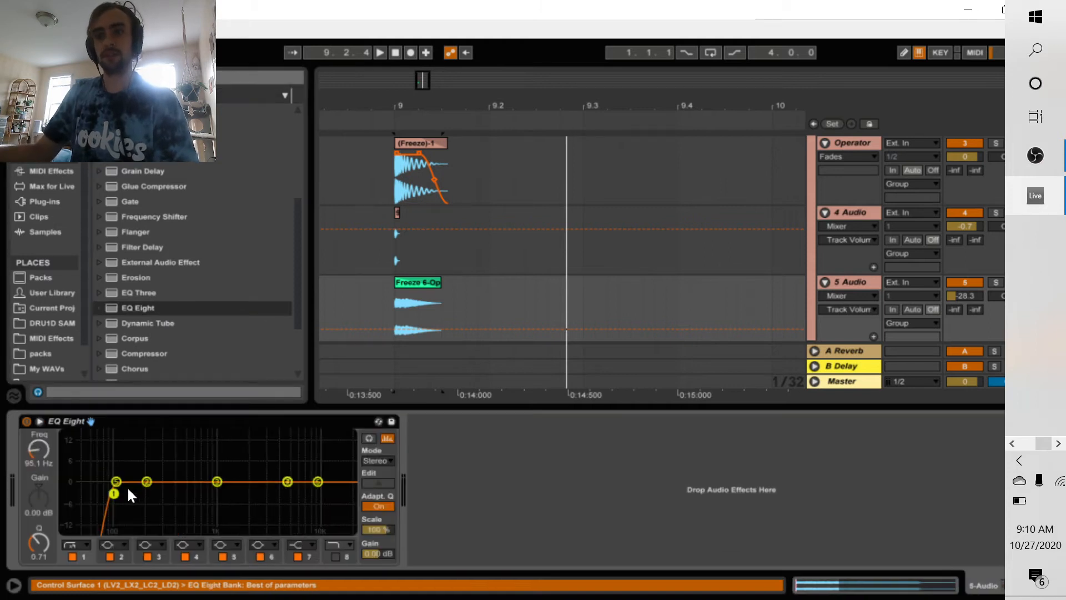
Shape EQ Eight while auditioning: set the band 1 low cut to 360 Hz with Q 0.31 and enable the band 8 high cut at 2.57 kHz
{"action": "left_click_drag", "start_coordinate": [114, 493], "coordinate": [171, 502]}
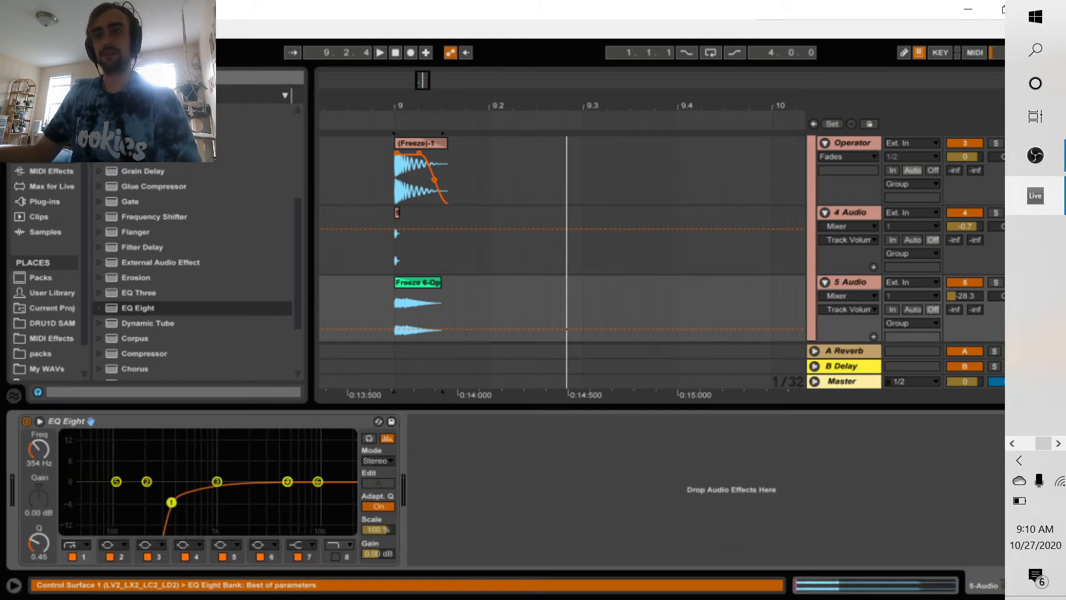
{"action": "left_click", "coordinate": [337, 549]}
{"action": "left_click", "coordinate": [337, 555]}
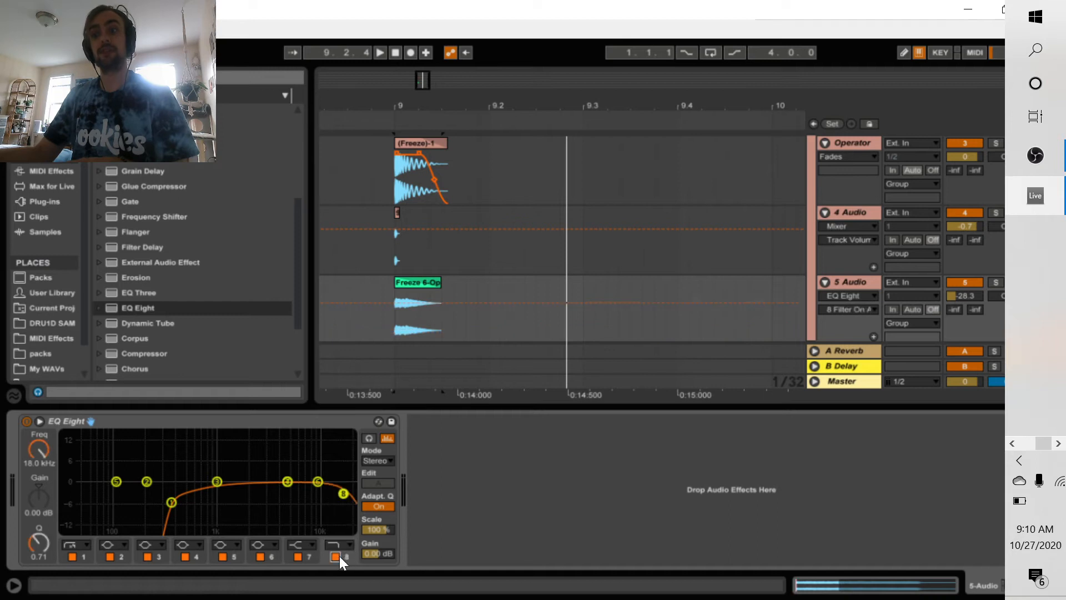
{"action": "key", "text": "space"}
{"action": "key", "text": "space"}
{"action": "left_click_drag", "start_coordinate": [39, 449], "coordinate": [39, 482]}
{"action": "key", "text": "space"}
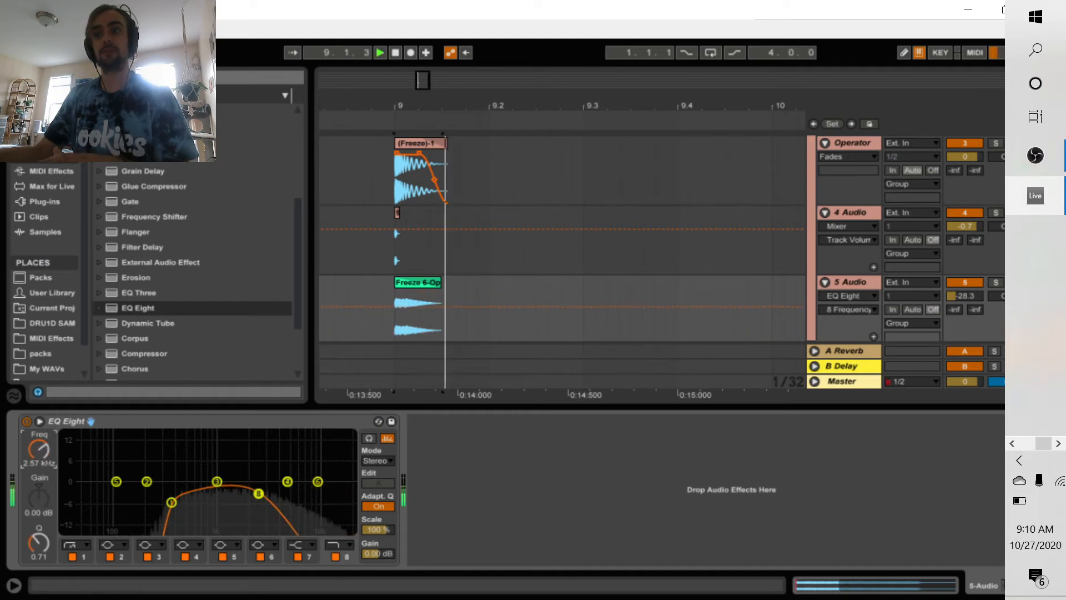
{"action": "left_click_drag", "start_coordinate": [173, 503], "coordinate": [172, 510]}
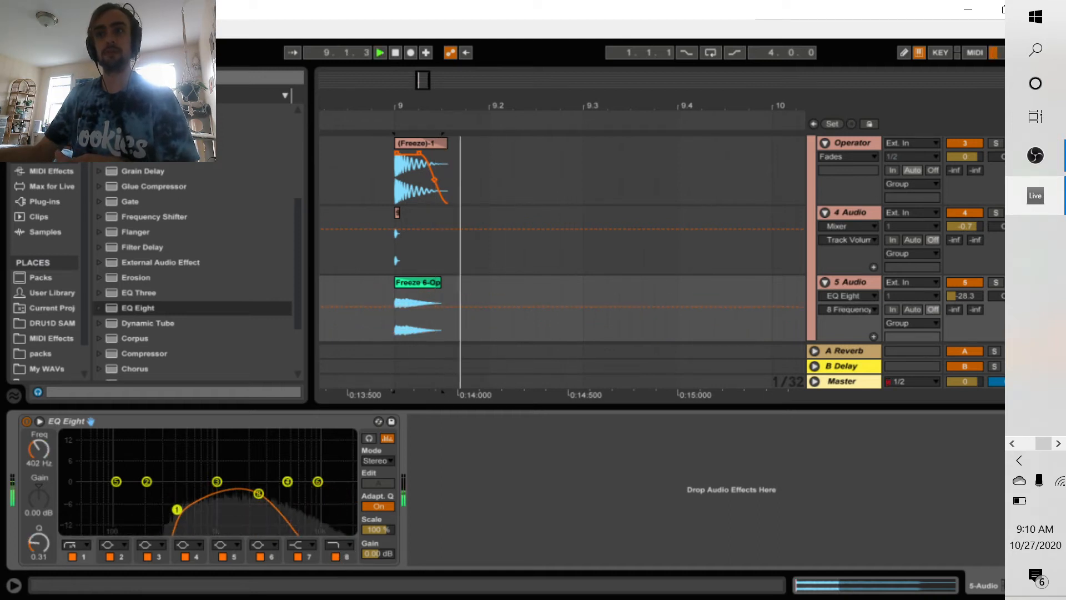
{"action": "key", "text": "space"}
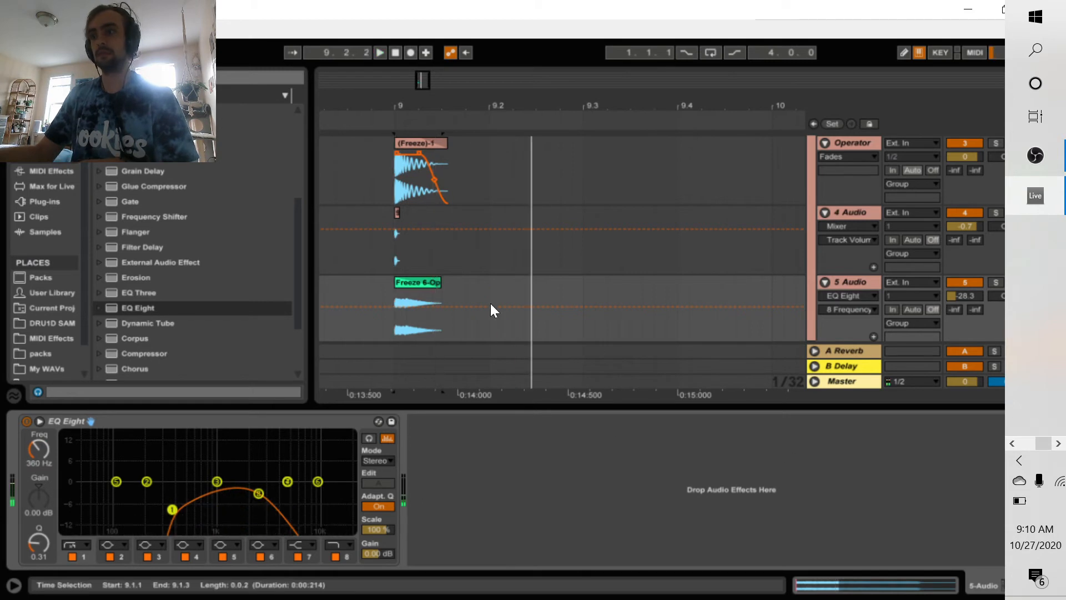
Show the fades on the 5 Audio track and make the Freeze 6-Operator clip's fade-out curve slightly steeper while auditioning
{"action": "left_click", "coordinate": [844, 295]}
{"action": "left_click", "coordinate": [844, 324]}
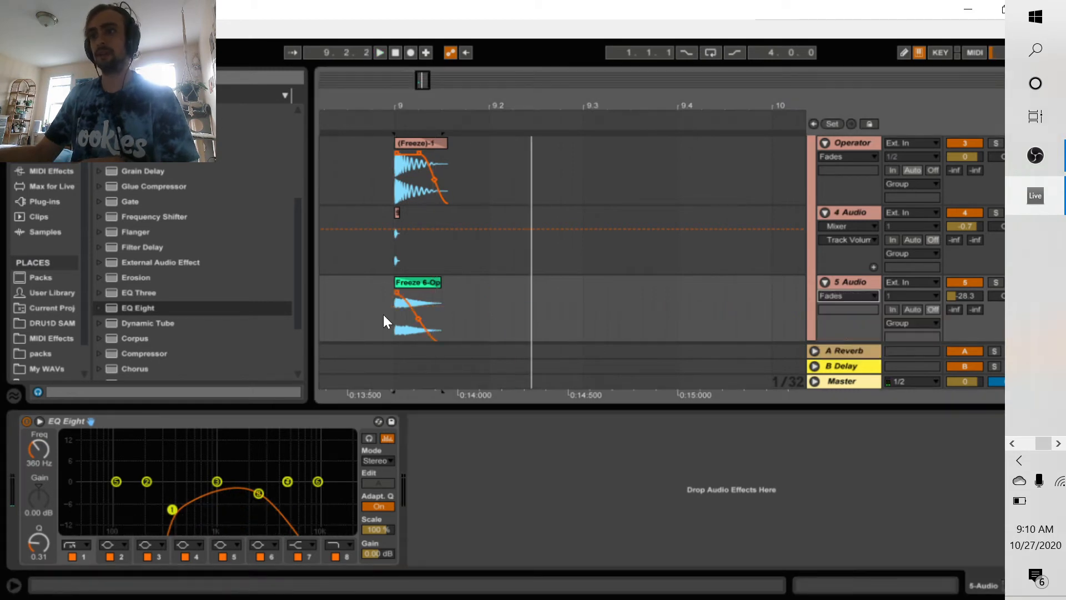
{"action": "left_click_drag", "start_coordinate": [434, 87], "coordinate": [532, 87]}
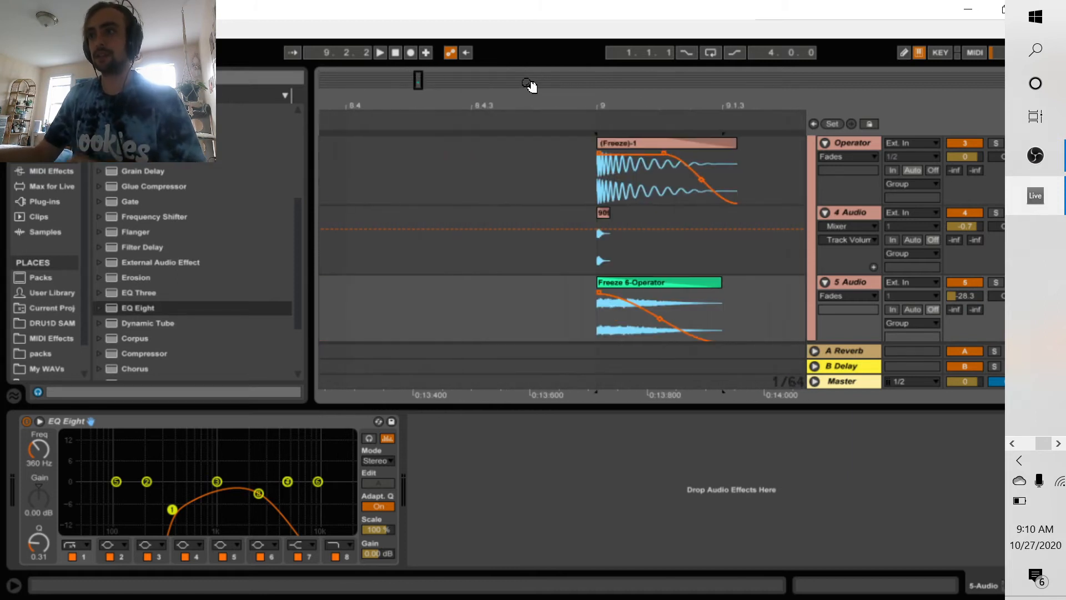
{"action": "left_click_drag", "start_coordinate": [597, 106], "coordinate": [362, 126]}
{"action": "left_click", "coordinate": [357, 252]}
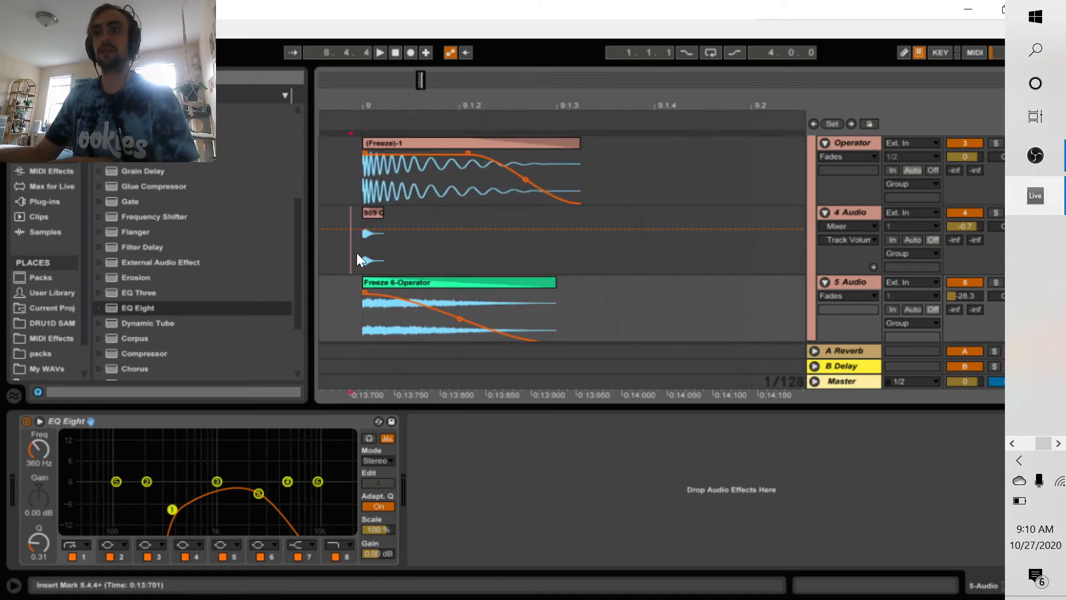
{"action": "key", "text": "space"}
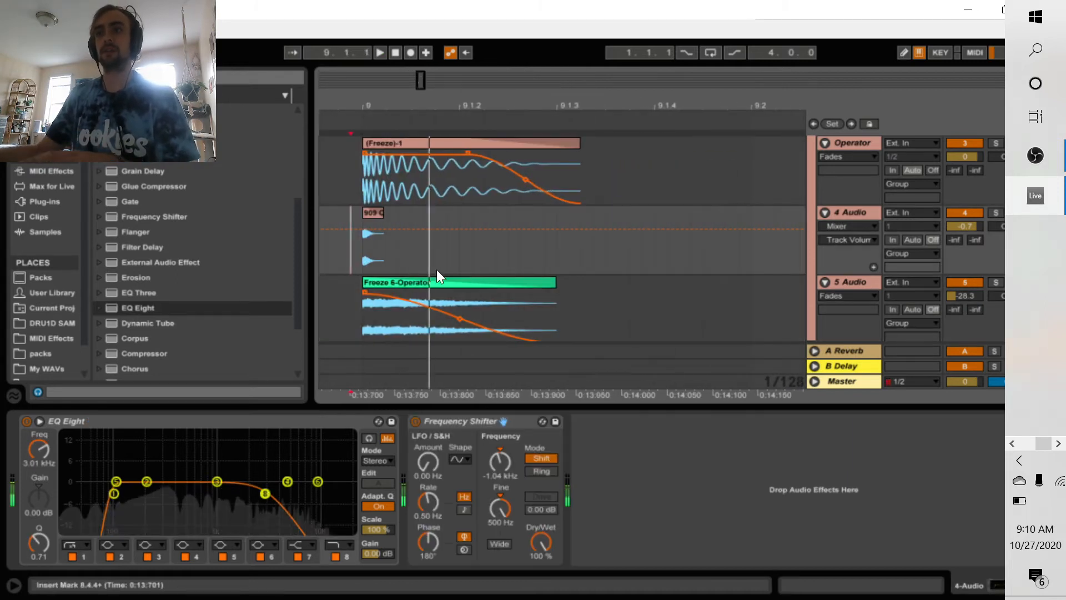
{"action": "left_click", "coordinate": [462, 326]}
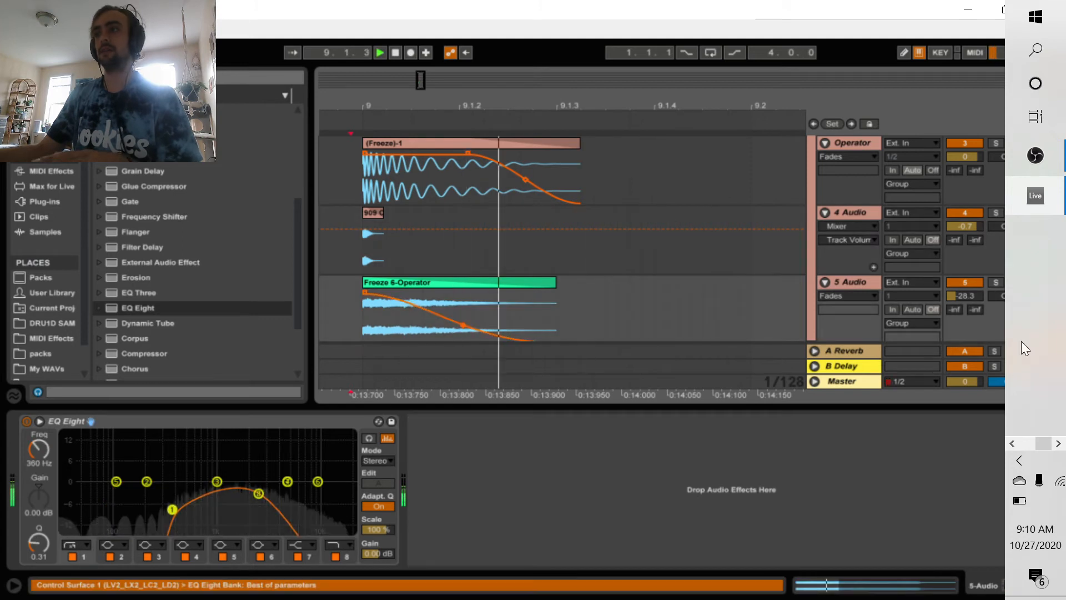
Lower the 5 Audio track volume to -32.6 dB while repeatedly auditioning the layered kick
{"action": "left_click", "coordinate": [964, 295]}
{"action": "key", "text": "space"}
{"action": "key", "text": "space"}
{"action": "key", "text": "space"}
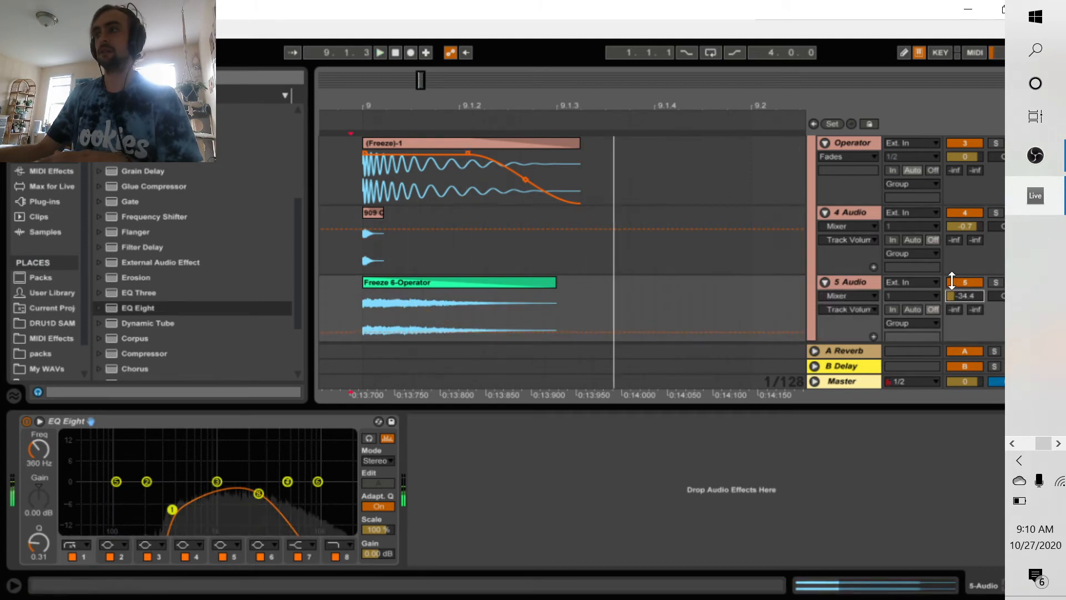
{"action": "key", "text": "space"}
{"action": "key", "text": "space"}
{"action": "left_click_drag", "start_coordinate": [964, 296], "coordinate": [965, 289]}
{"action": "key", "text": "space"}
{"action": "key", "text": "space"}
{"action": "key", "text": "space"}
{"action": "key", "text": "space"}
{"action": "key", "text": "space"}
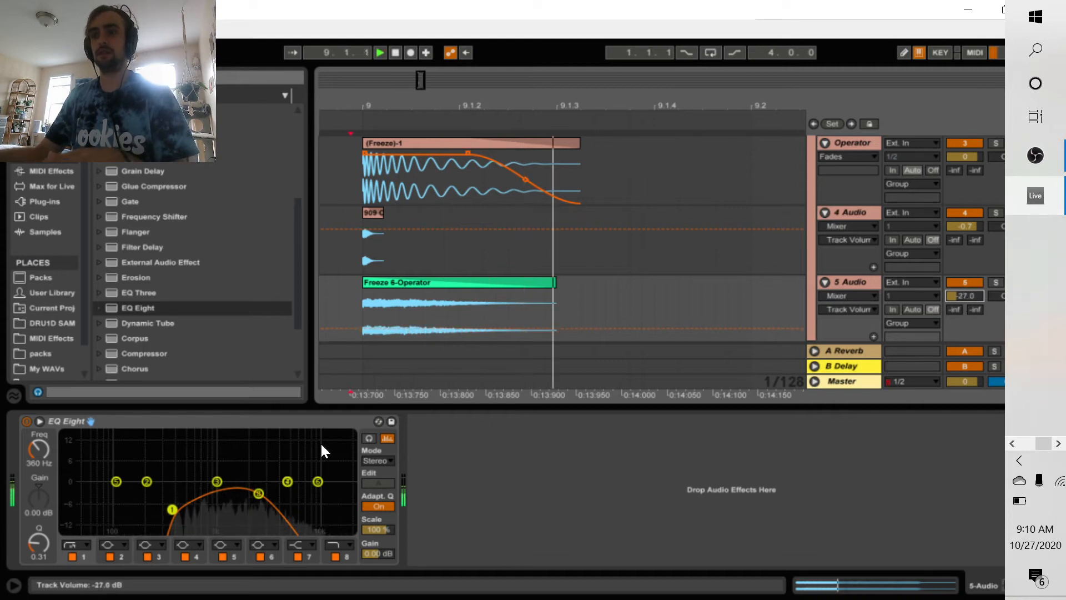
{"action": "key", "text": "space"}
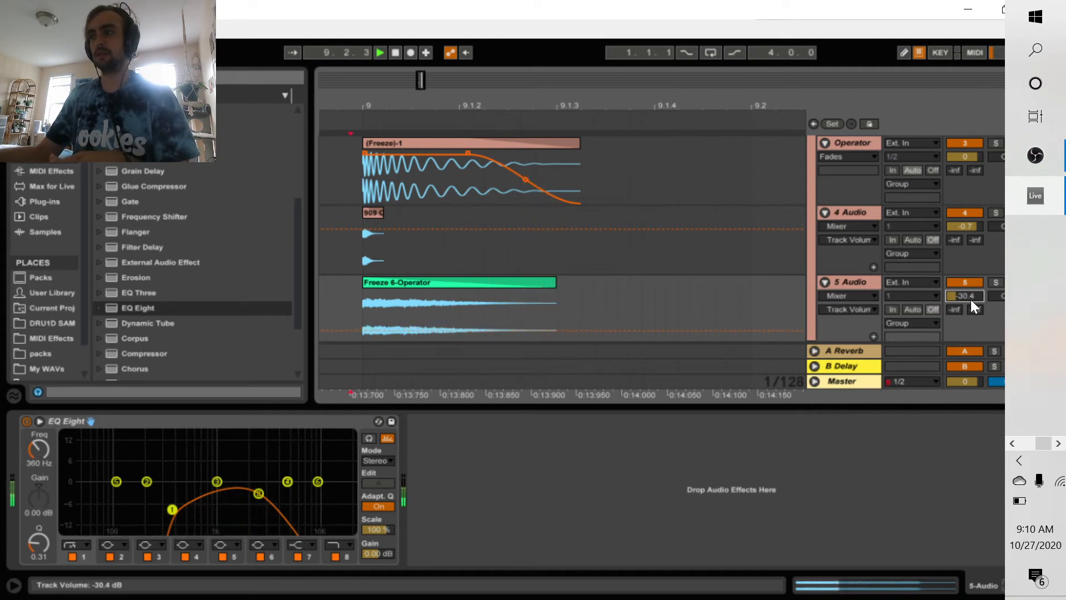
{"action": "left_click_drag", "start_coordinate": [973, 298], "coordinate": [973, 304]}
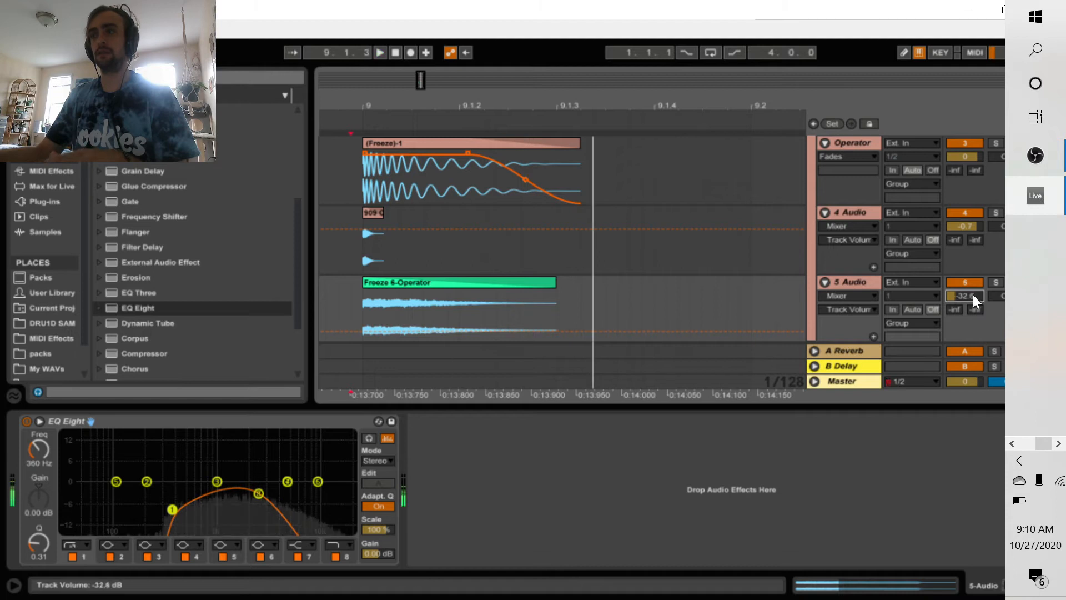
{"action": "key", "text": "space"}
{"action": "key", "text": "space"}
{"action": "key", "text": "space"}
{"action": "key", "text": "space"}
{"action": "key", "text": "space"}
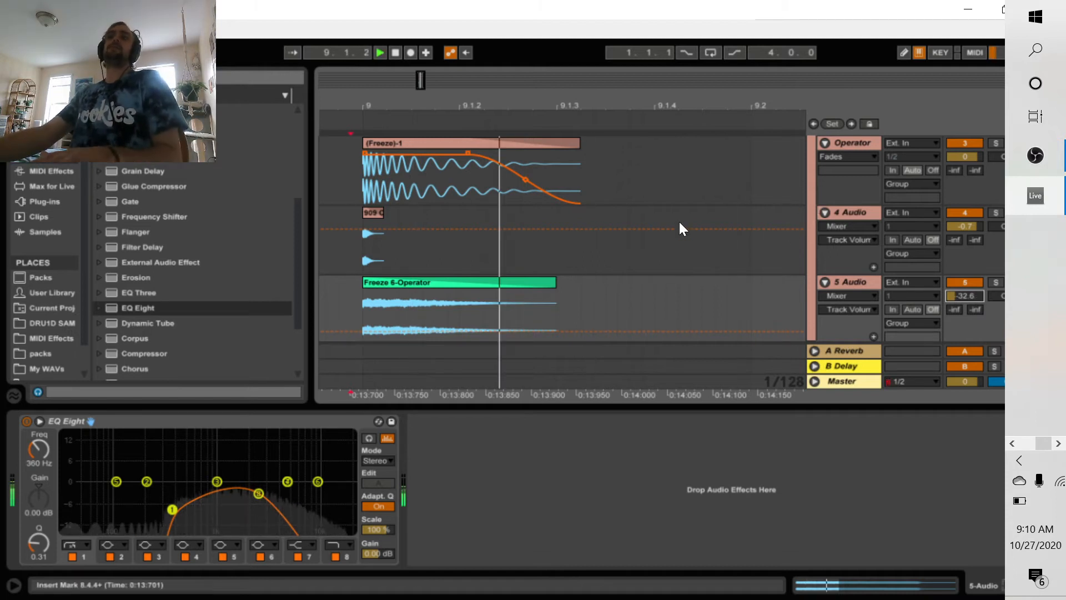
Fold the 2 Group track, set the 6 Audio track's input to Resampling and arm it for recording
{"action": "scroll", "coordinate": [826, 218], "scroll_direction": "up", "scroll_amount": 3}
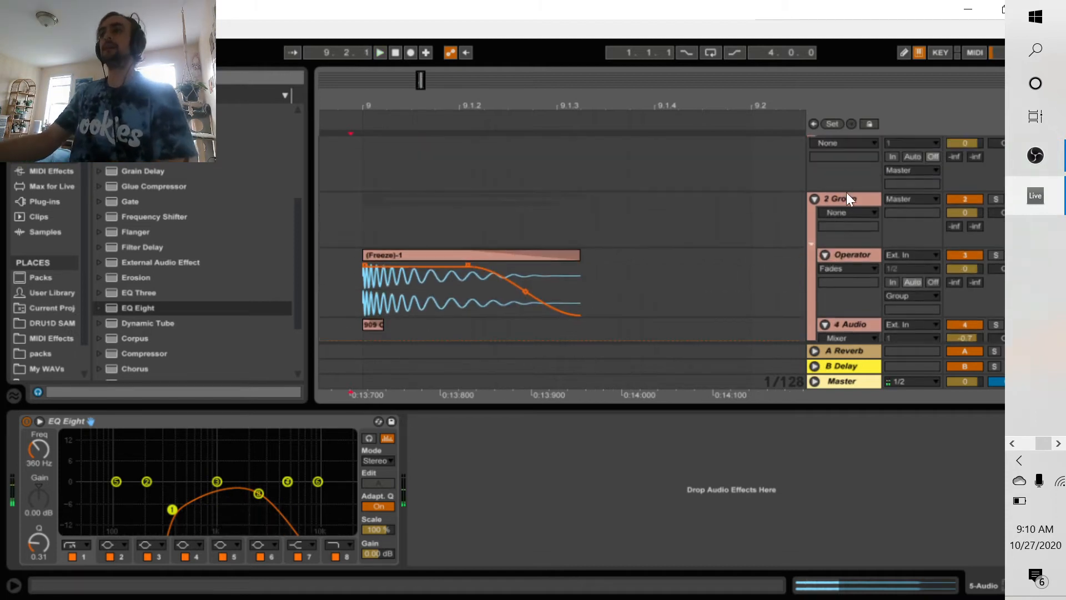
{"action": "left_click", "coordinate": [814, 199]}
{"action": "left_click", "coordinate": [936, 215]}
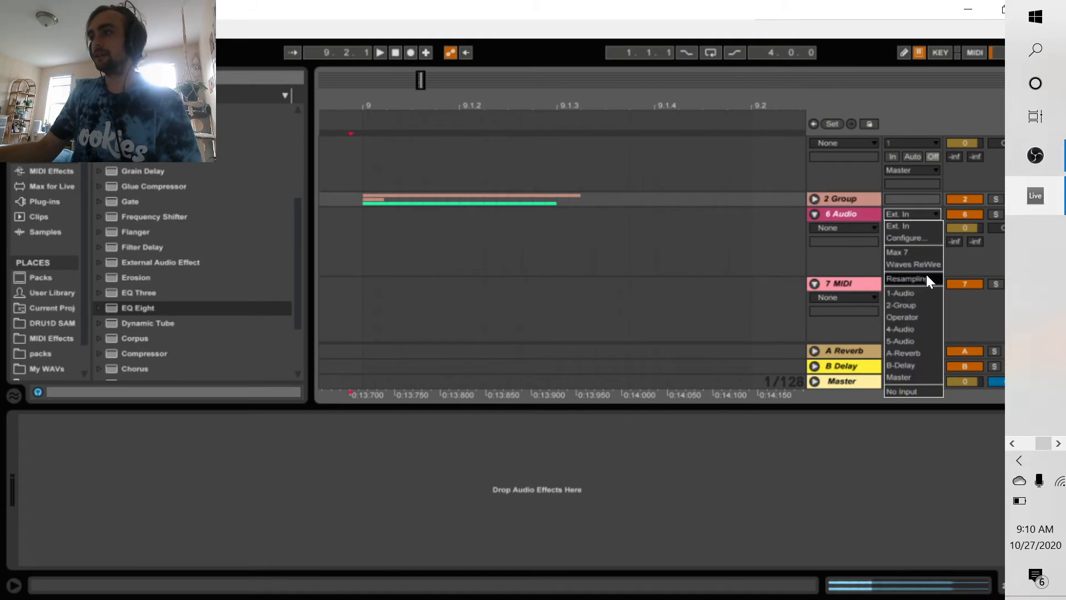
{"action": "left_click", "coordinate": [968, 259]}
{"action": "key", "text": "Tab"}
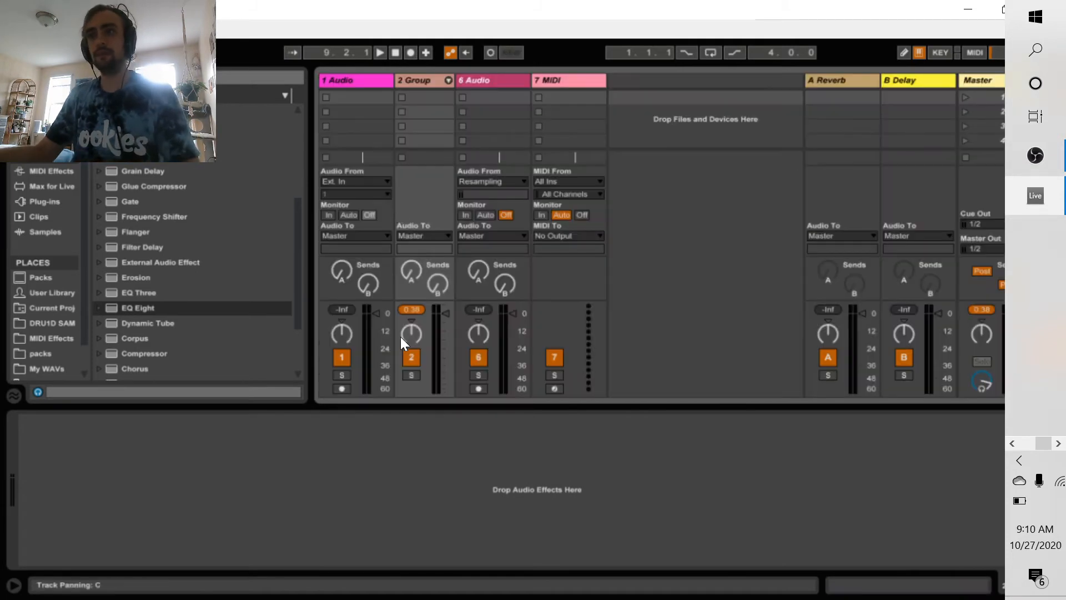
{"action": "left_click", "coordinate": [482, 391]}
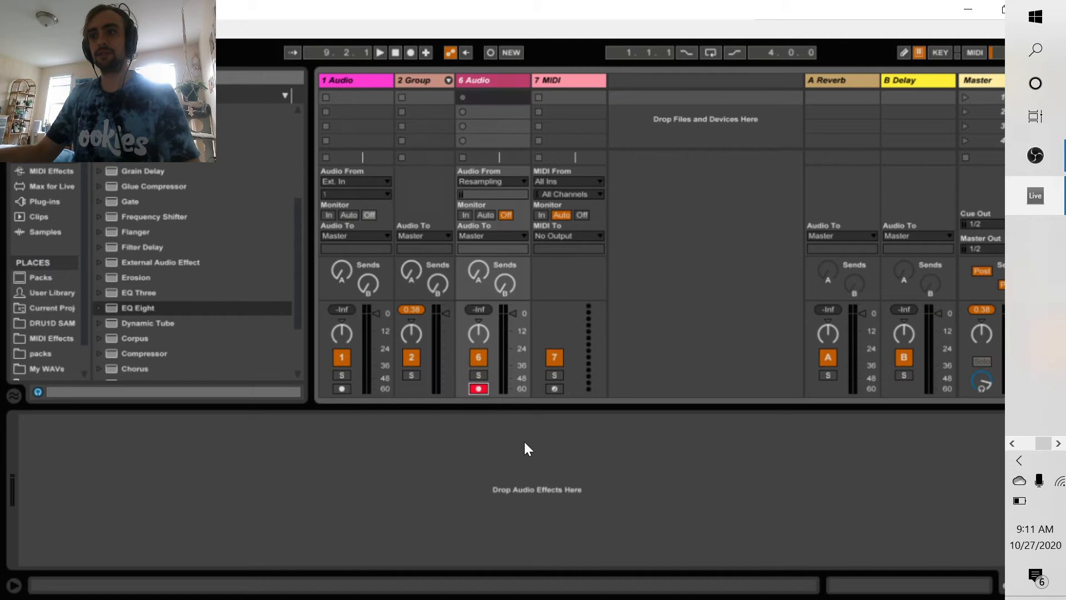
{"action": "key", "text": "Tab"}
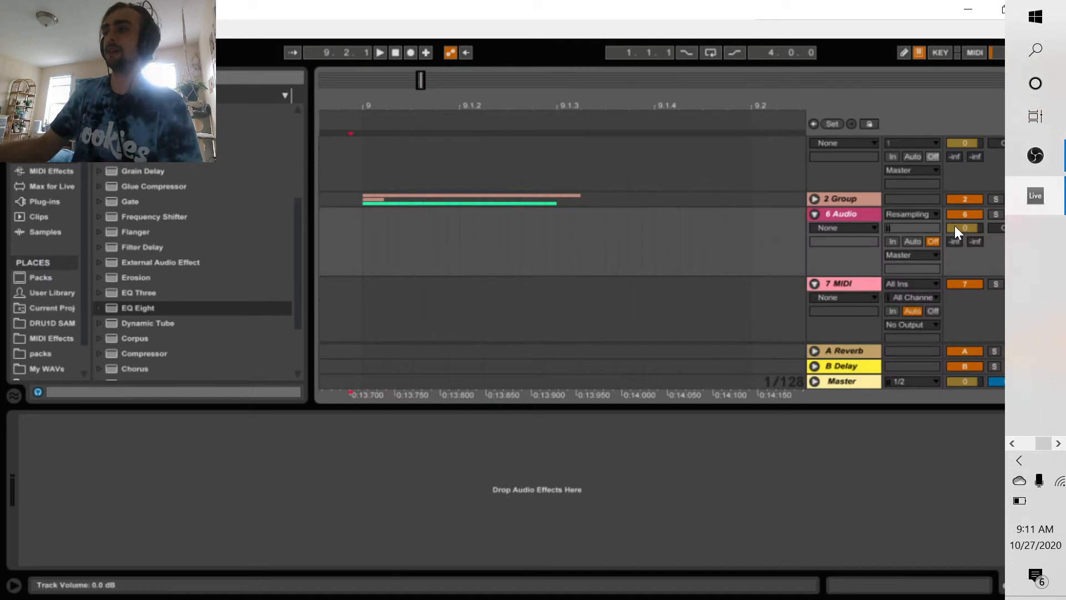
Record the layered kick onto the 6 Audio track starting from 8.4.4
{"action": "right_click", "coordinate": [1027, 323]}
{"action": "left_click", "coordinate": [582, 254]}
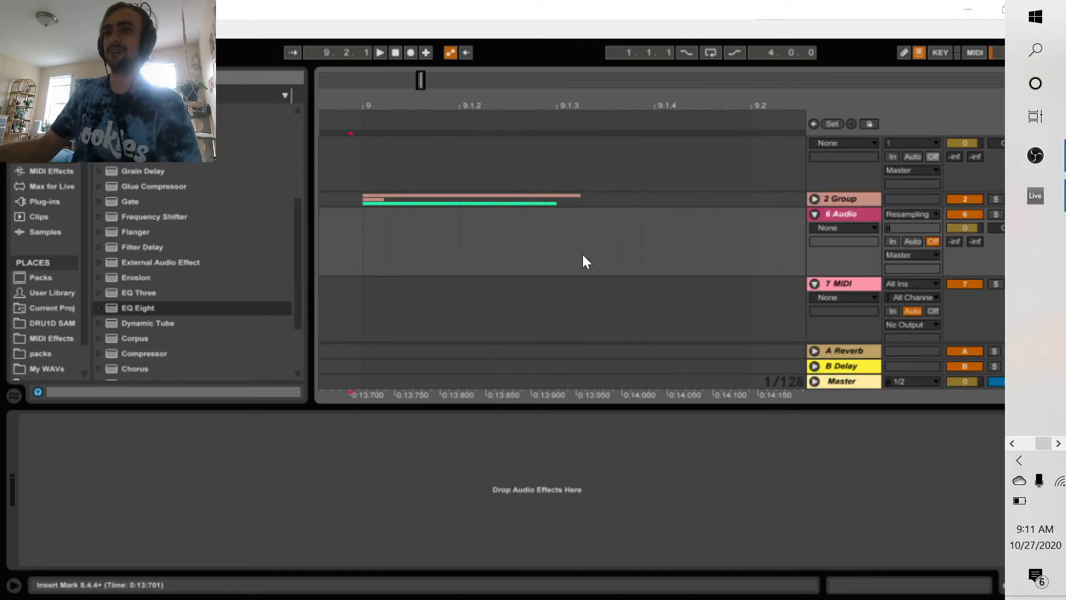
{"action": "left_click_drag", "start_coordinate": [389, 260], "coordinate": [372, 255]}
{"action": "left_click", "coordinate": [357, 242]}
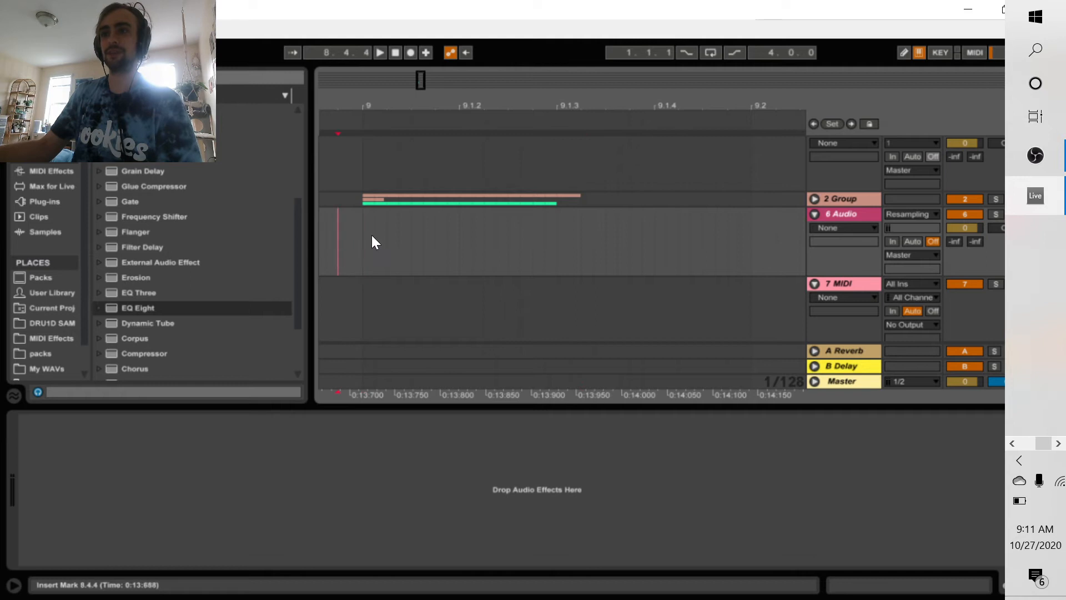
{"action": "left_click", "coordinate": [411, 52]}
{"action": "key", "text": "space"}
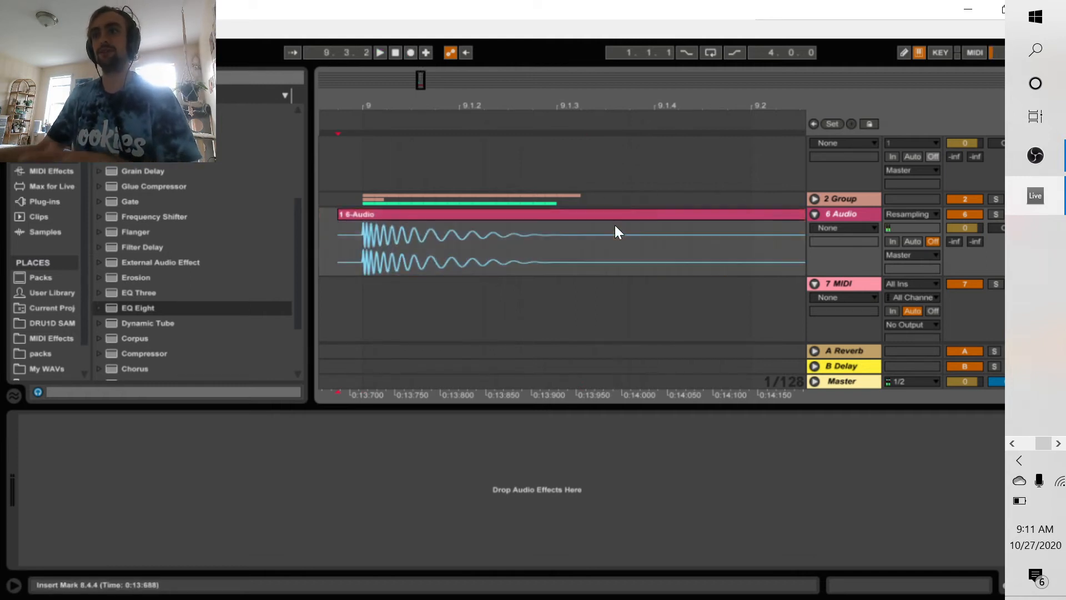
Move the recorded clip on 6 Audio so it starts just after 9.3.2, and turn off its warping
{"action": "left_click_drag", "start_coordinate": [562, 109], "coordinate": [563, 58]}
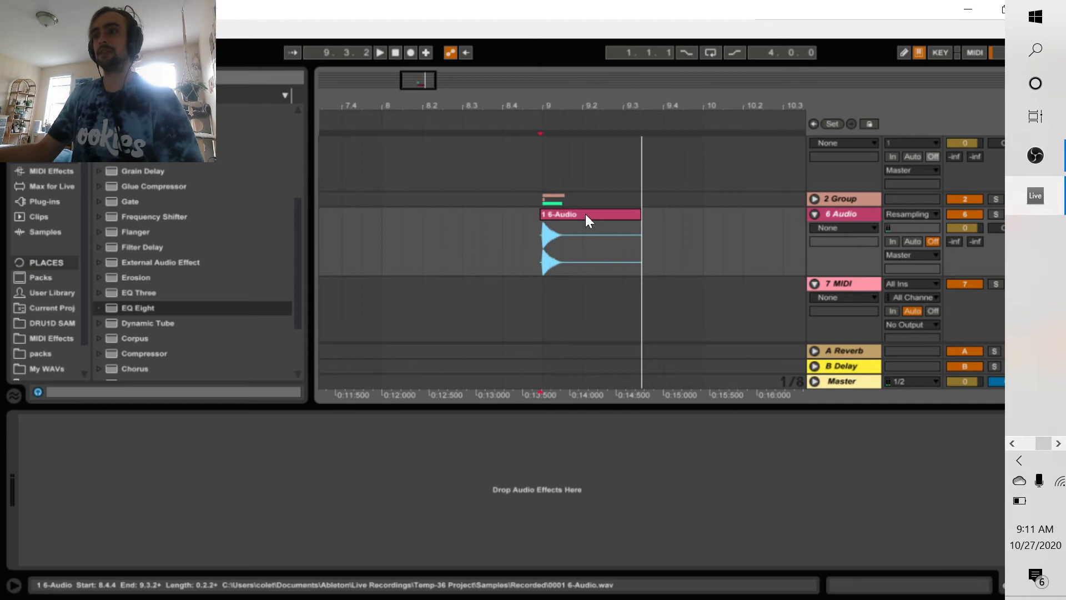
{"action": "left_click_drag", "start_coordinate": [587, 214], "coordinate": [685, 226]}
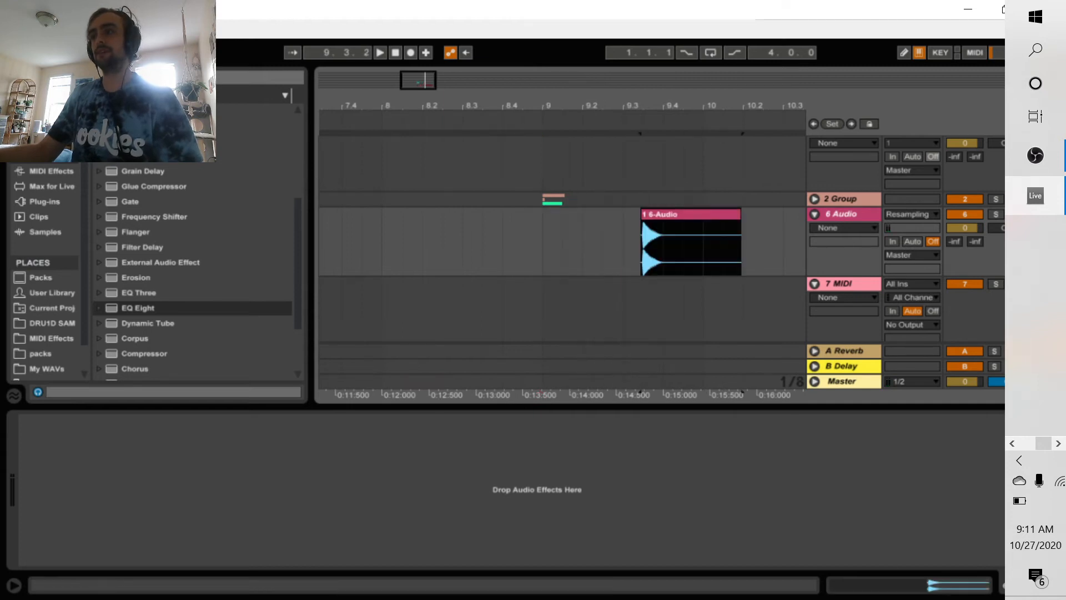
{"action": "left_click", "coordinate": [922, 591]}
{"action": "left_click", "coordinate": [178, 437]}
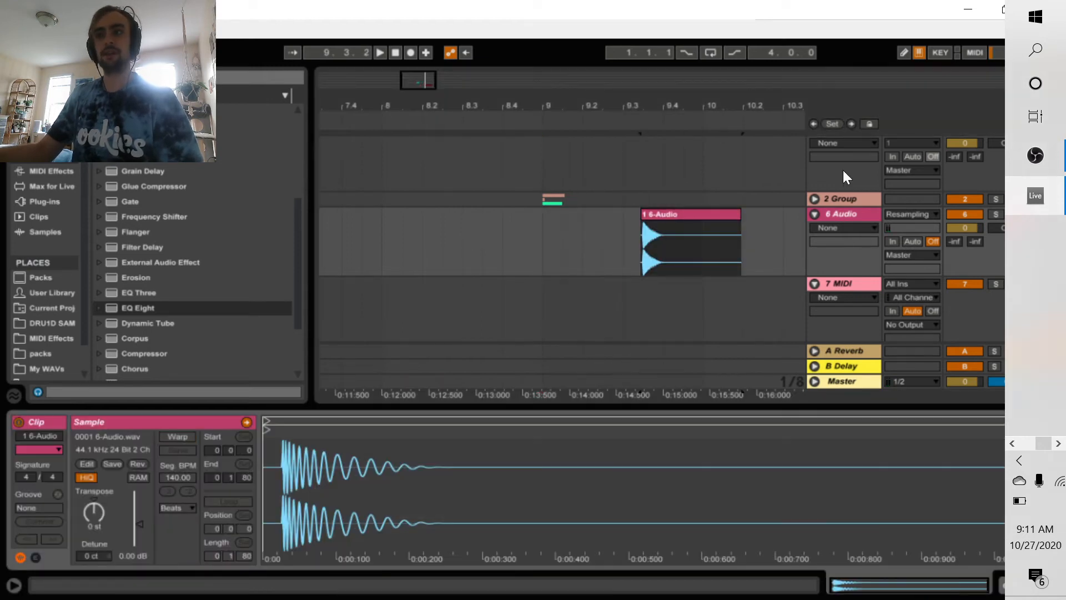
Delete the silence before 9.3.3 in the recorded clip and trim its tail to end just after 9.4.1
{"action": "left_click_drag", "start_coordinate": [658, 104], "coordinate": [616, 146]}
{"action": "left_click_drag", "start_coordinate": [512, 261], "coordinate": [422, 260]}
{"action": "key", "text": "Delete"}
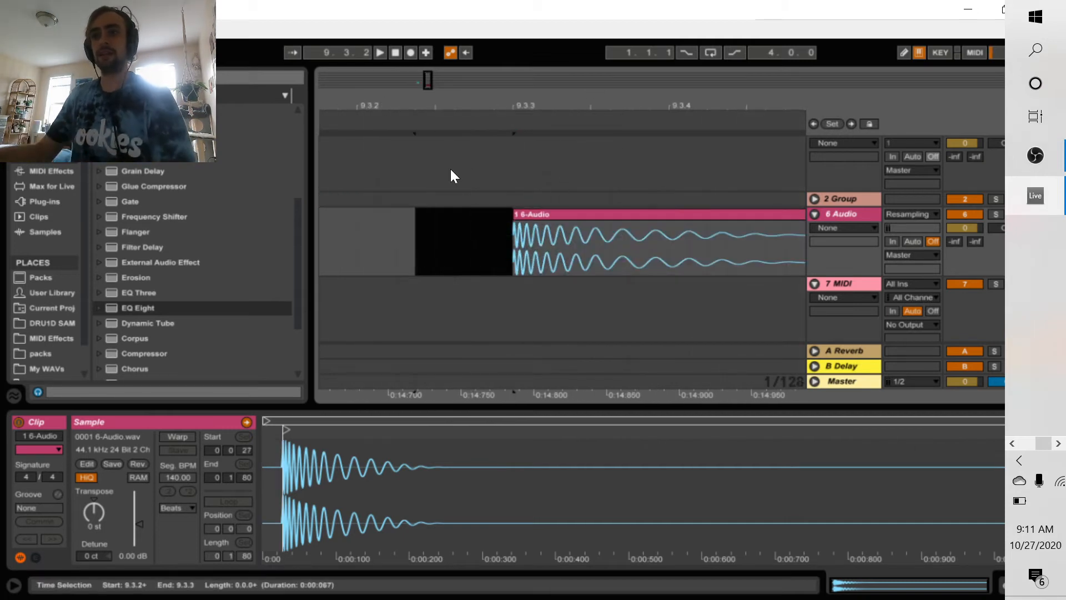
{"action": "left_click_drag", "start_coordinate": [527, 105], "coordinate": [527, 78]}
{"action": "left_click_drag", "start_coordinate": [776, 215], "coordinate": [583, 236]}
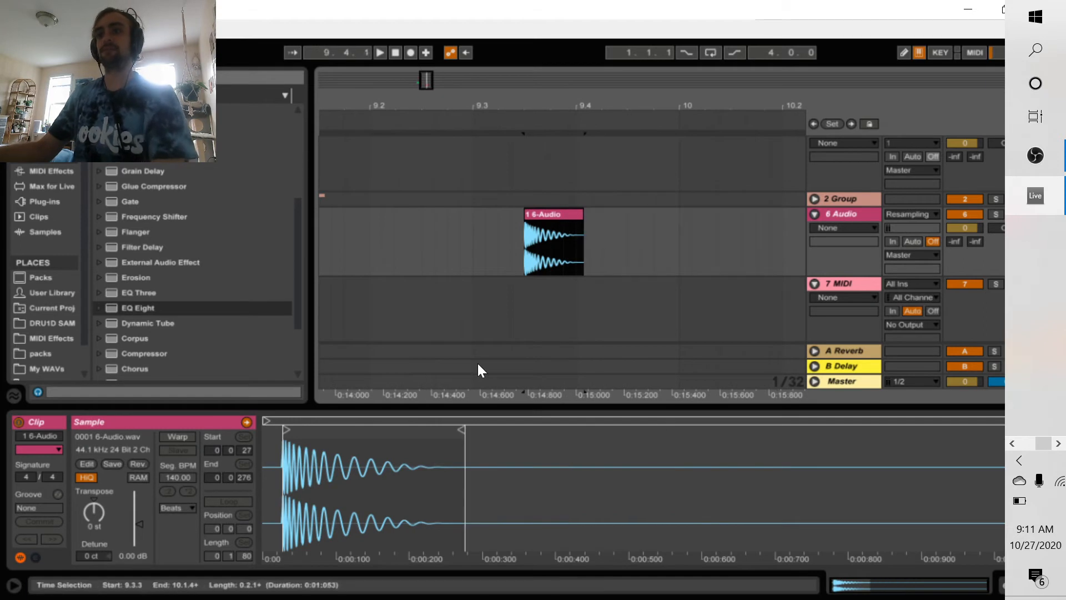
Fine-tune the clip's start marker to the exact onset of the kick waveform and audition it repeatedly
{"action": "left_click_drag", "start_coordinate": [277, 468], "coordinate": [278, 577]}
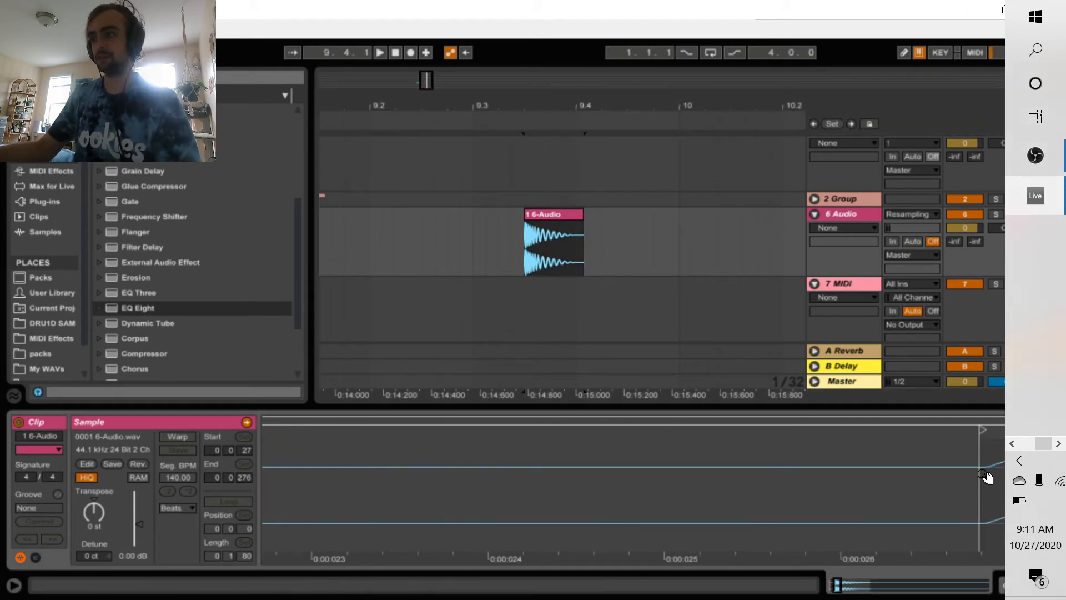
{"action": "left_click_drag", "start_coordinate": [982, 474], "coordinate": [364, 472]}
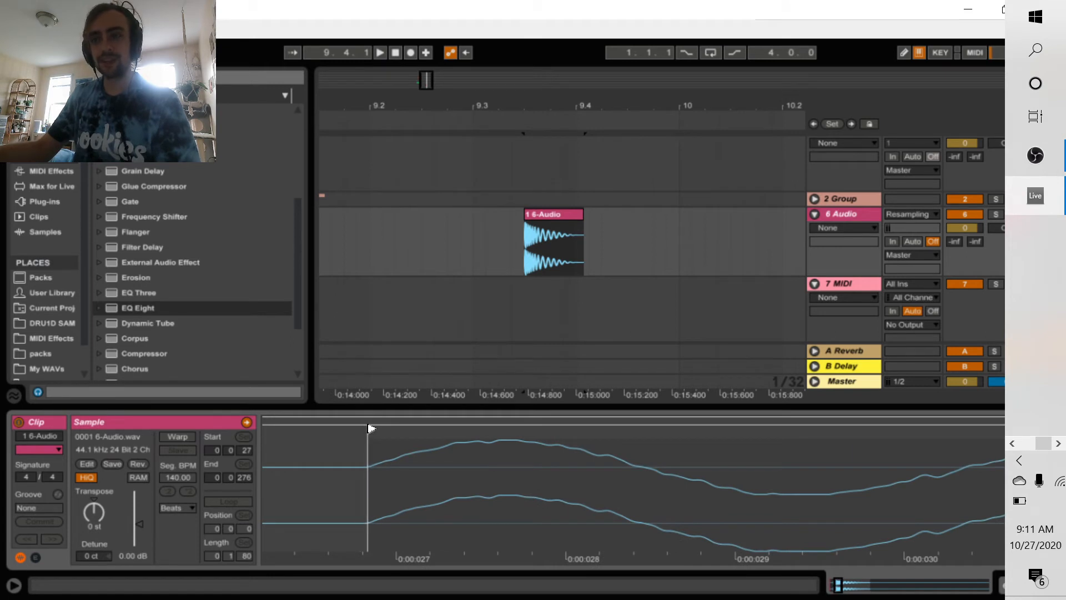
{"action": "key", "text": "space"}
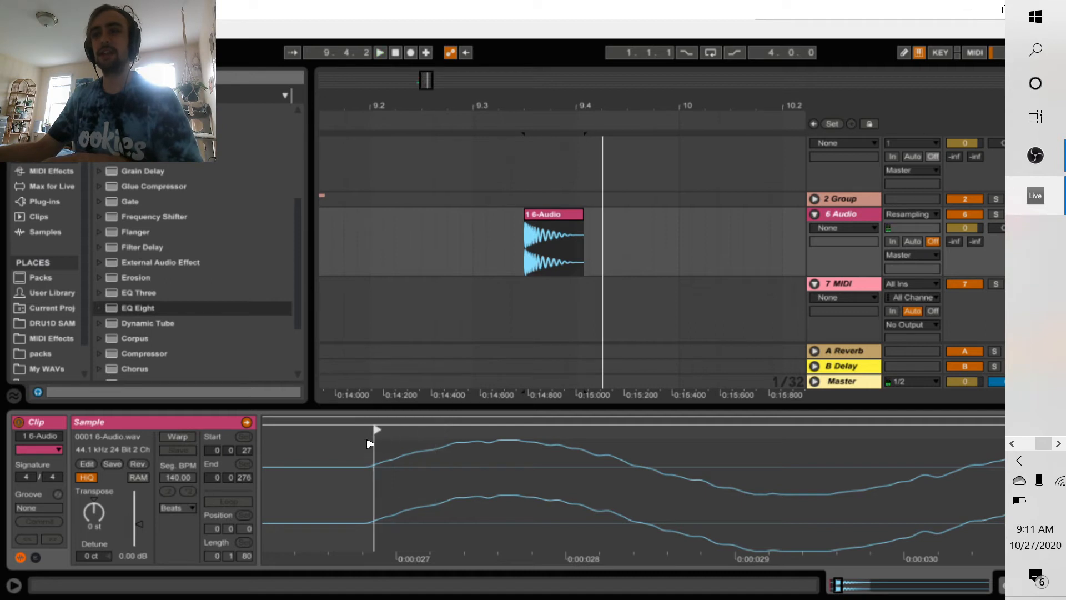
{"action": "left_click_drag", "start_coordinate": [373, 444], "coordinate": [371, 443]}
{"action": "key", "text": "space"}
{"action": "key", "text": "space"}
{"action": "key", "text": "space"}
{"action": "key", "text": "space"}
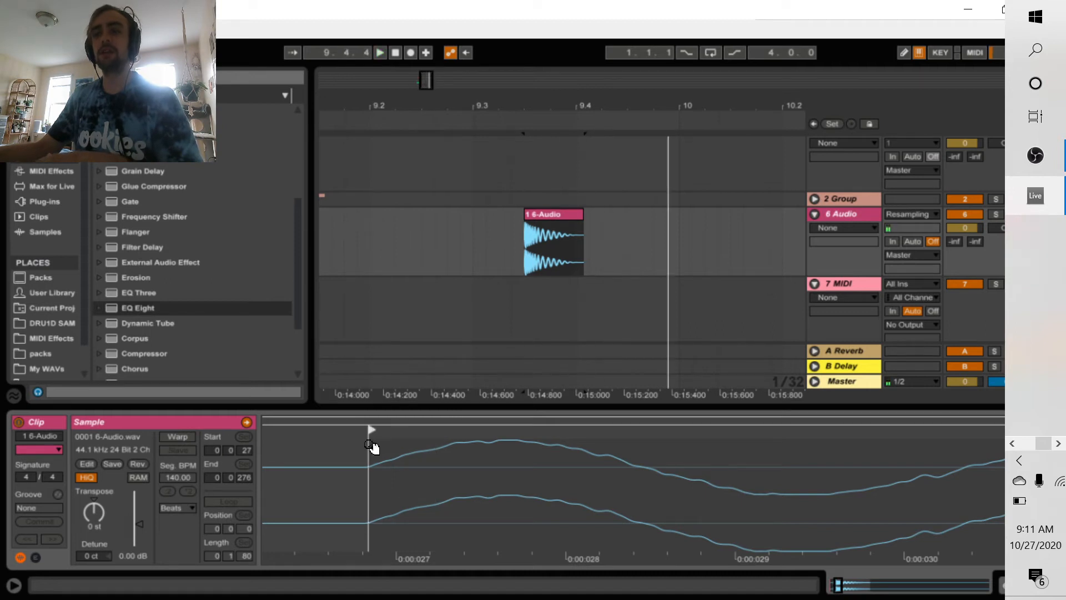
{"action": "key", "text": "space"}
{"action": "key", "text": "space"}
{"action": "key", "text": "space"}
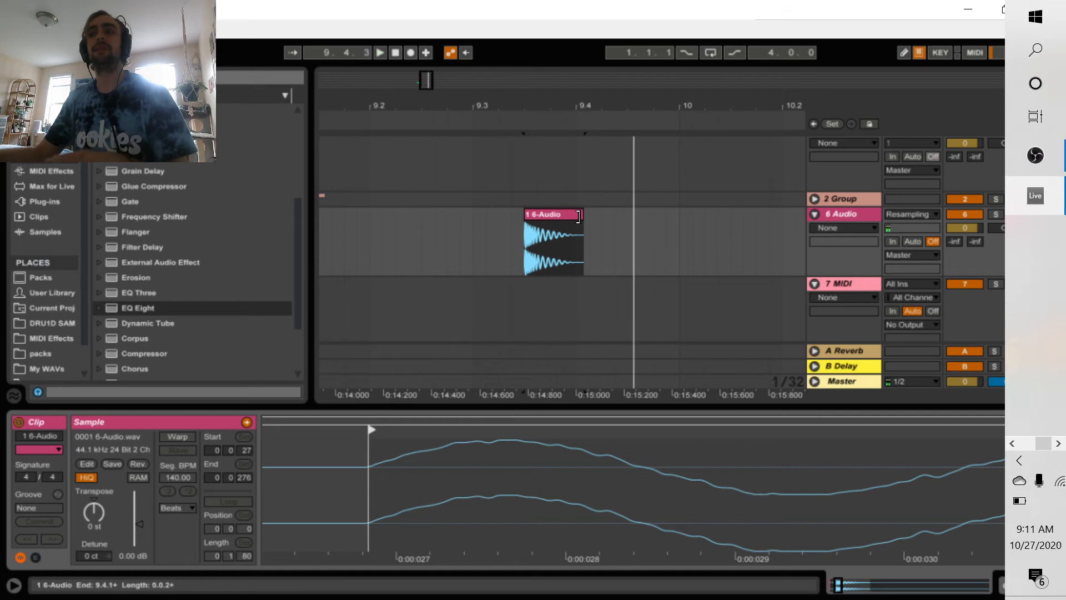
Consolidate the trimmed kick clip on 6 Audio into a new sample and keep its warping off
{"action": "left_click", "coordinate": [574, 216]}
{"action": "key", "text": "ctrl+j"}
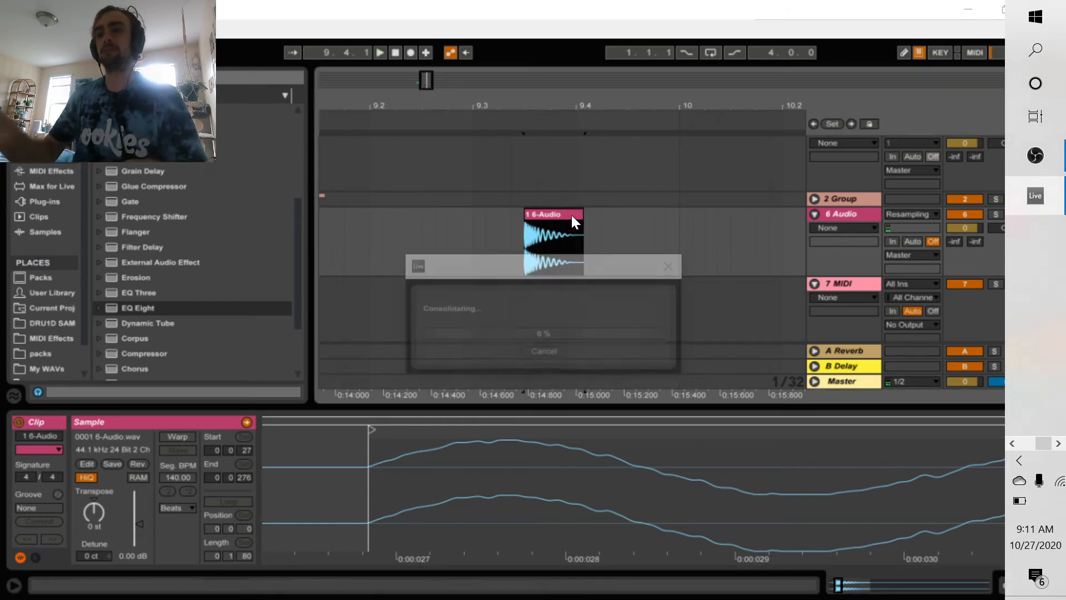
{"action": "left_click", "coordinate": [184, 437]}
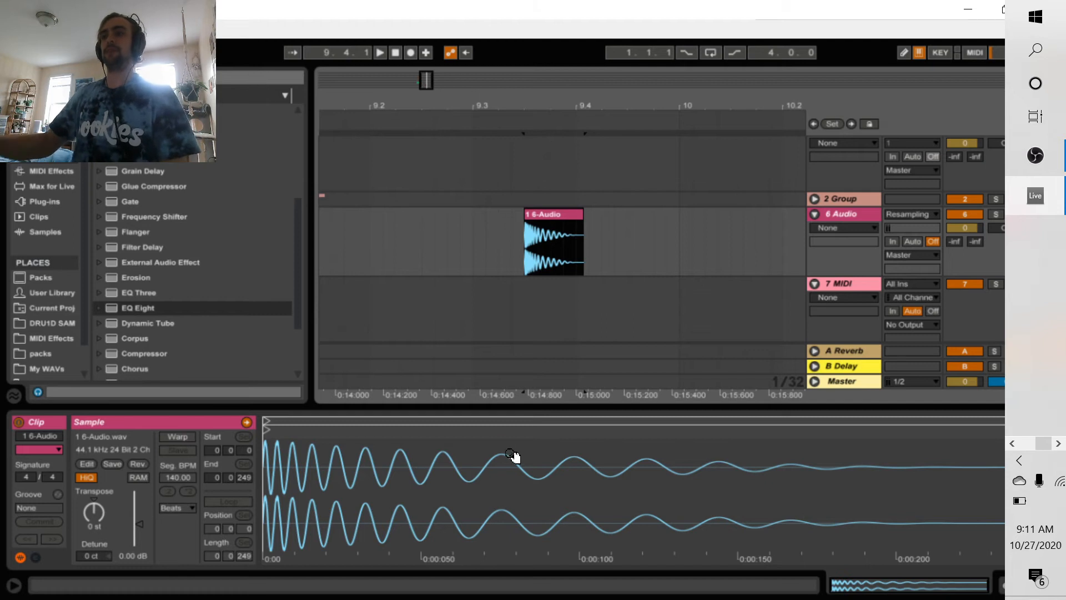
Locate the consolidated 1 6-Audio.wav sample among the Current Project files and rename it youboob Kick 1
{"action": "left_click_drag", "start_coordinate": [653, 105], "coordinate": [654, 66]}
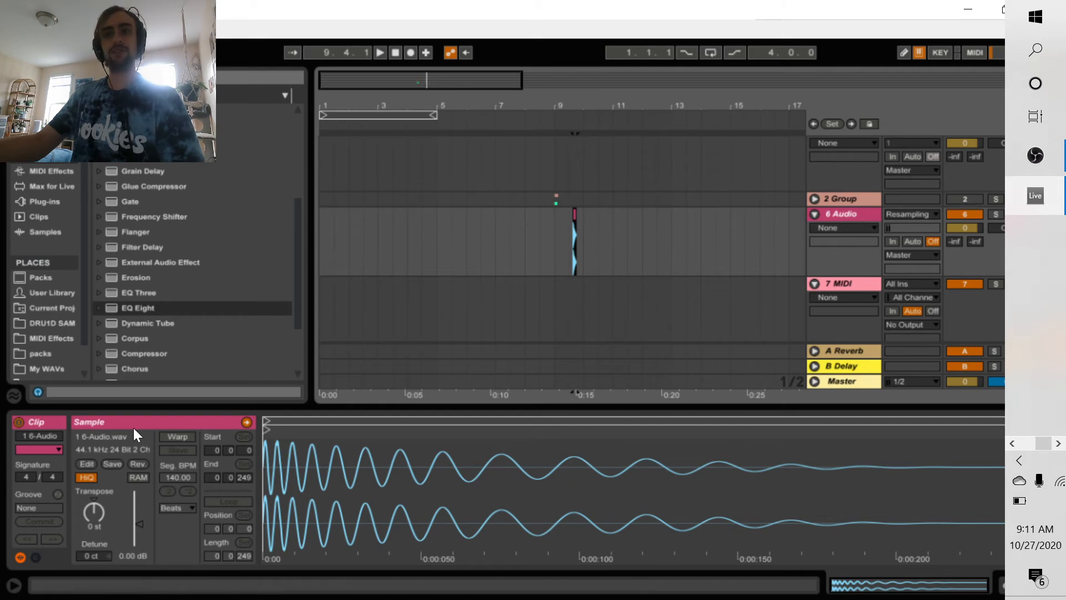
{"action": "left_click", "coordinate": [105, 439]}
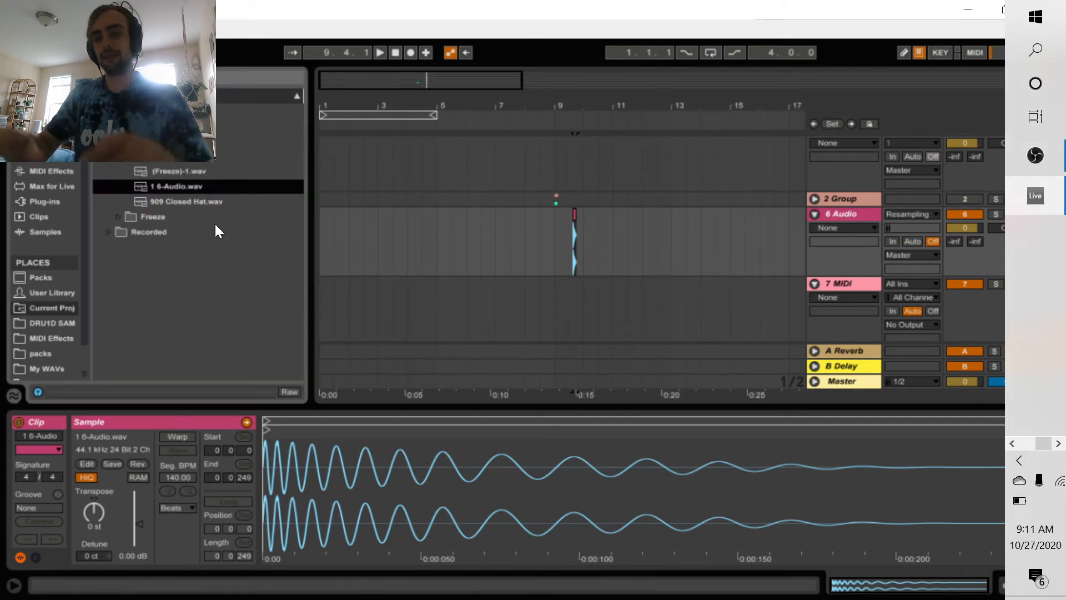
{"action": "key", "text": "ctrl+r"}
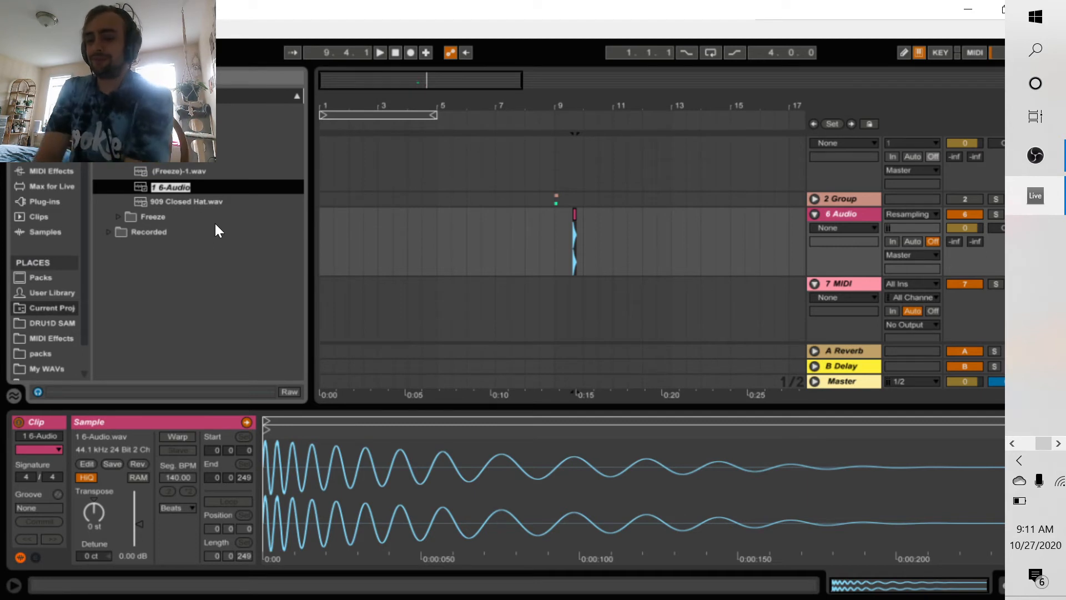
{"action": "type", "text": "y"}
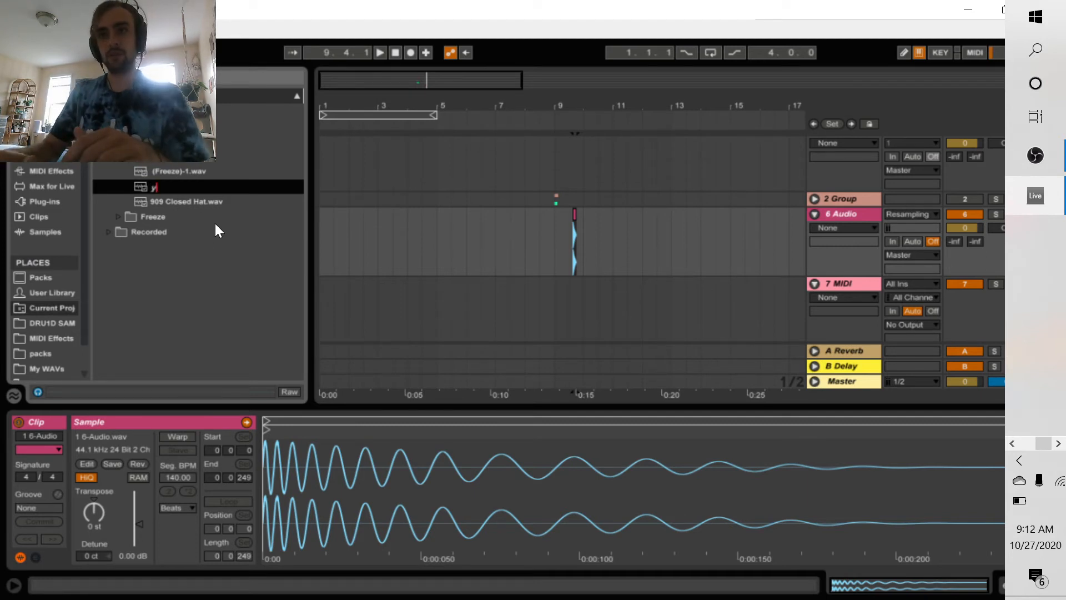
{"action": "type", "text": "oubdob Kick"}
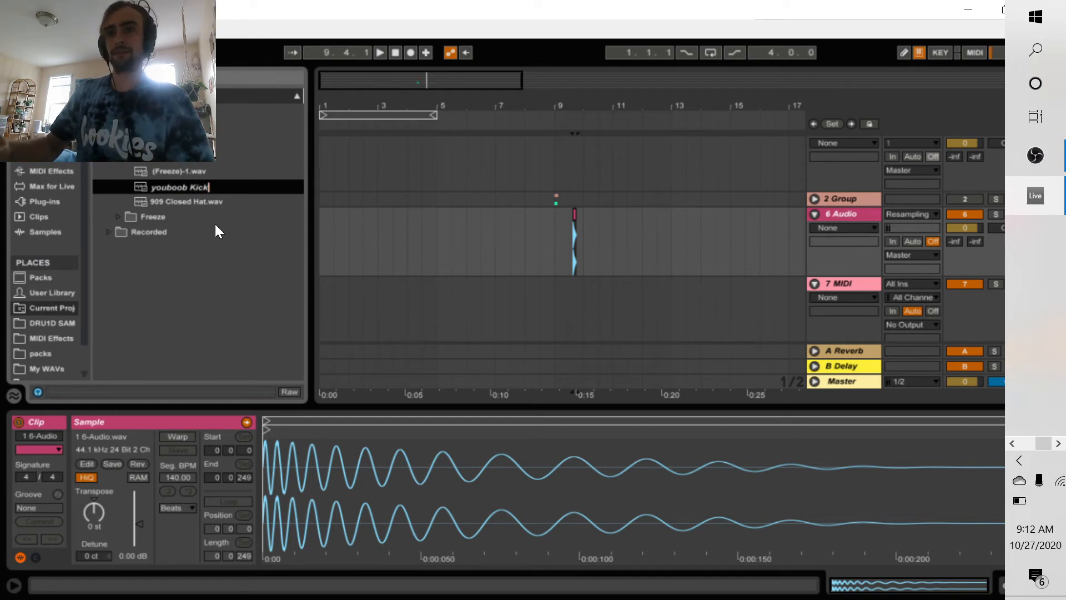
{"action": "type", "text": " 1"}
{"action": "key", "text": "Return"}
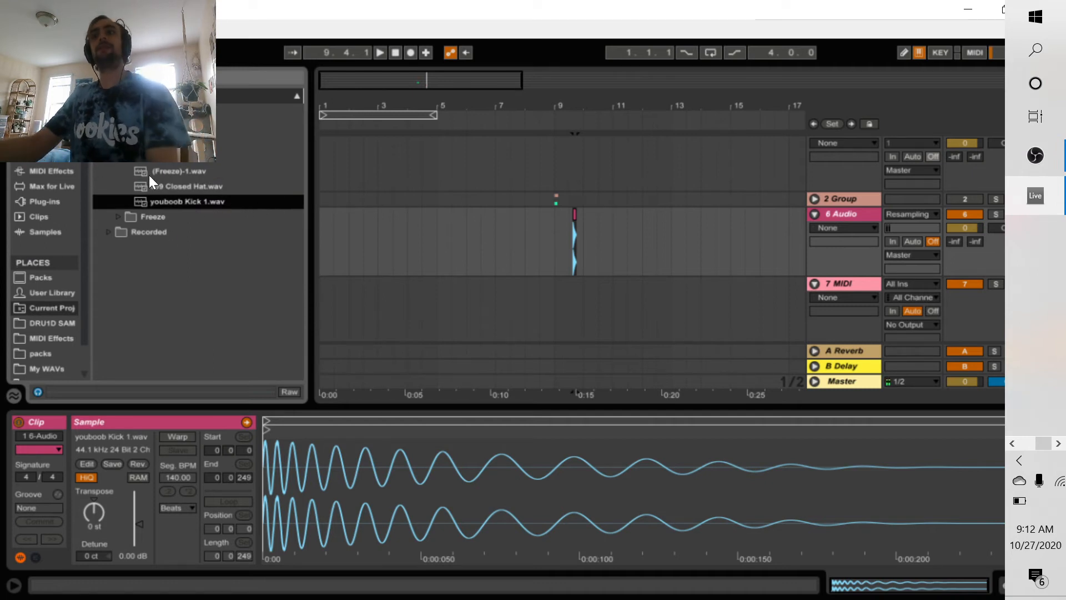
Move youboob Kick 1.wav from the current project into the root of the DRU1D SAMPLES folder
{"action": "left_click_drag", "start_coordinate": [156, 198], "coordinate": [97, 258]}
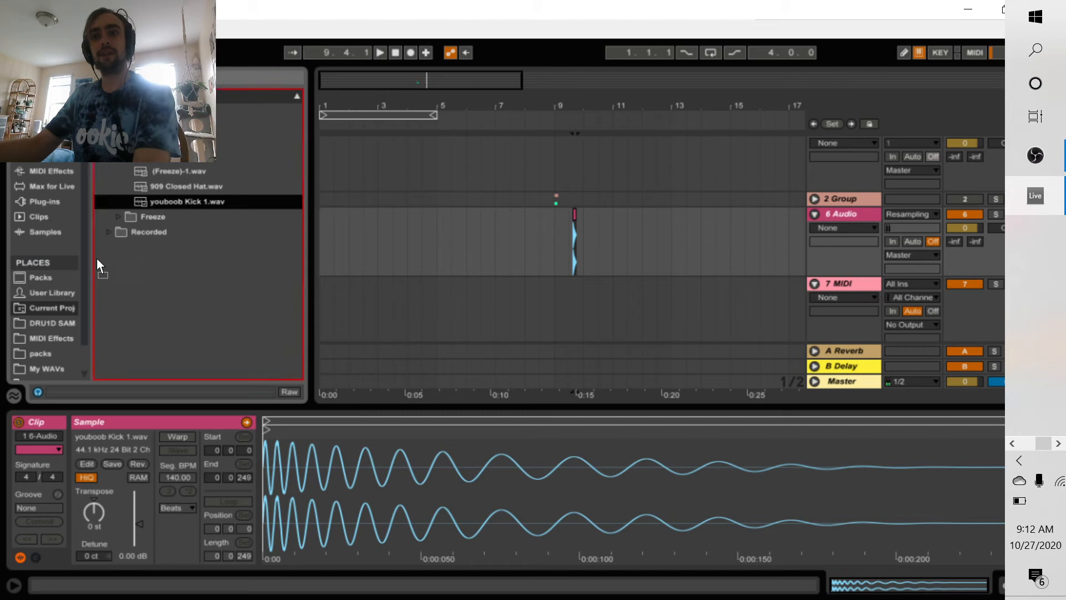
{"action": "left_click", "coordinate": [59, 324]}
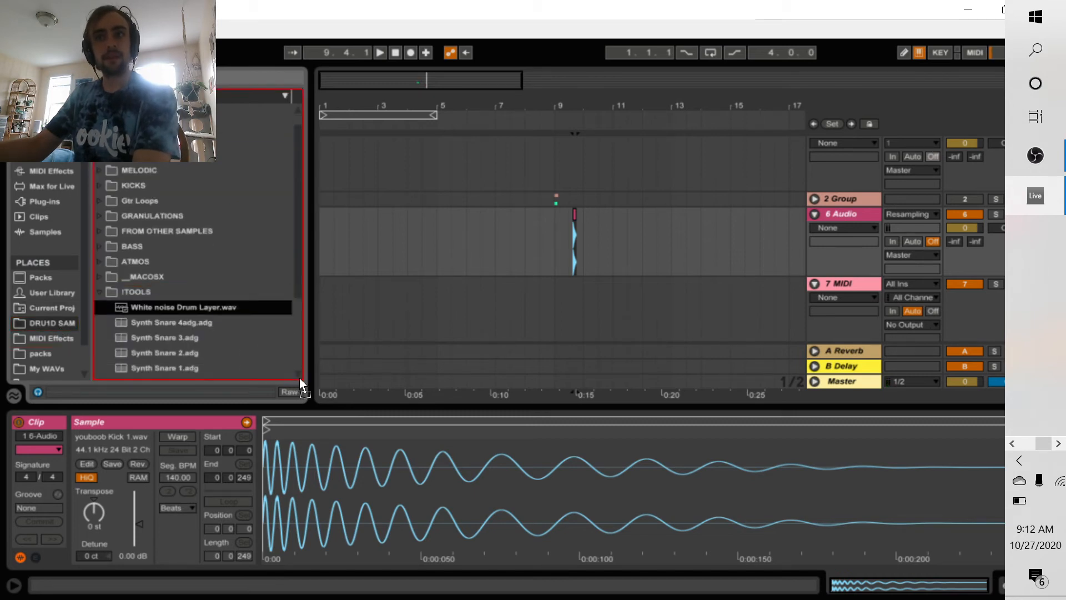
{"action": "scroll", "coordinate": [298, 377], "scroll_direction": "down", "scroll_amount": 4}
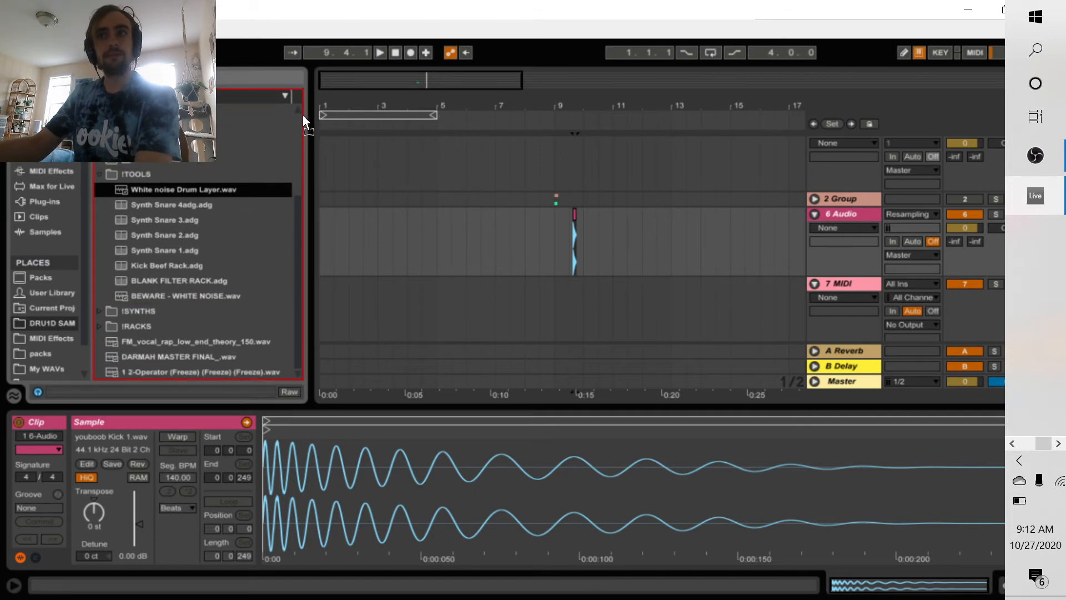
{"action": "left_click_drag", "start_coordinate": [302, 115], "coordinate": [221, 361]}
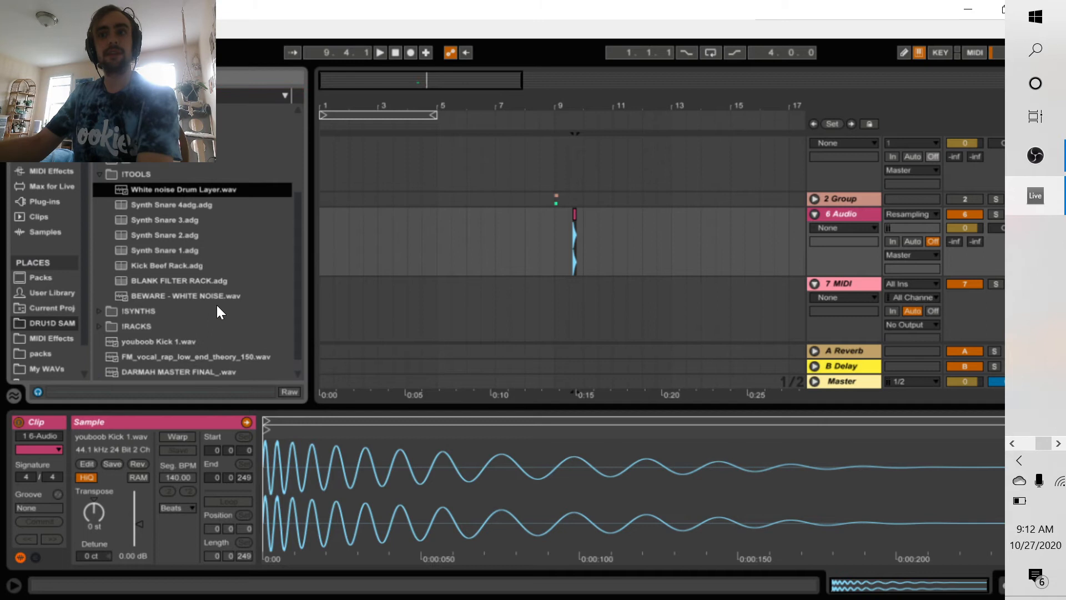
Open the Youtube Kick folder under KICKS, Kick Processes and audition Youtube Kick 1 through 5
{"action": "scroll", "coordinate": [217, 308], "scroll_direction": "up", "scroll_amount": 4}
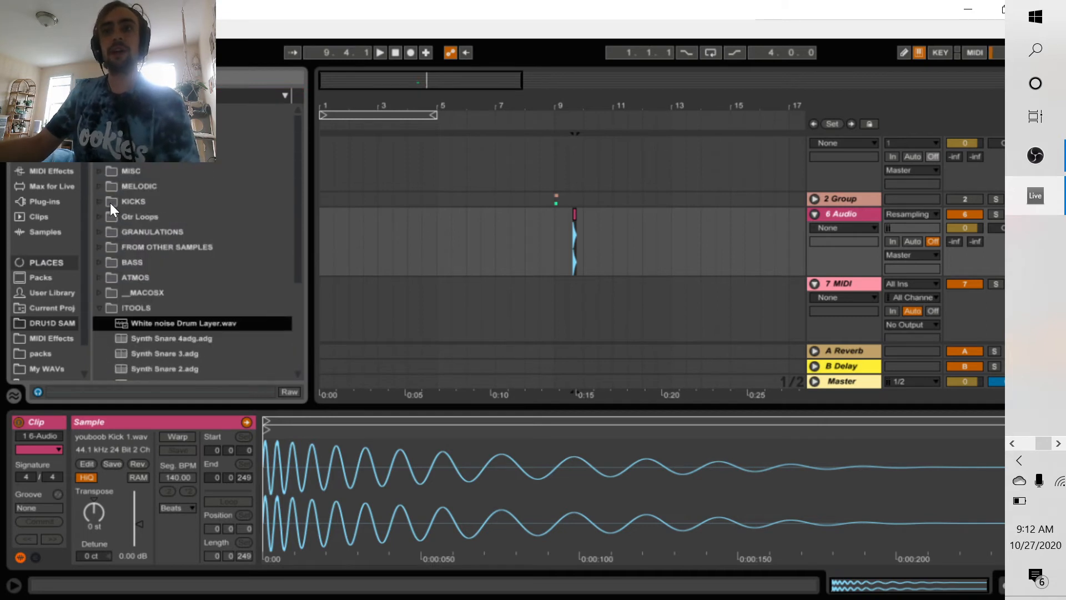
{"action": "left_click", "coordinate": [105, 201]}
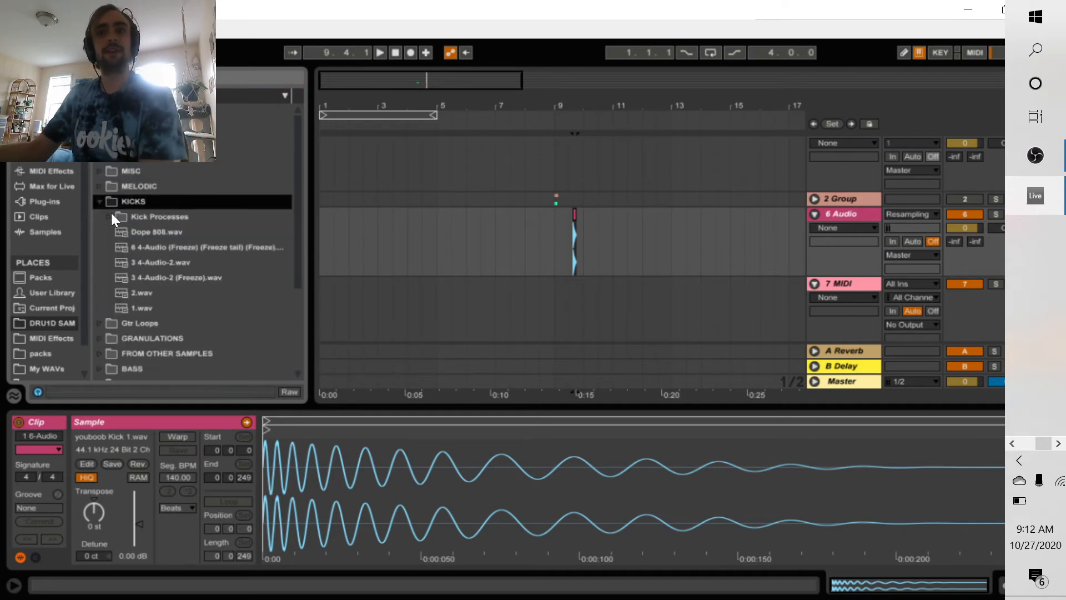
{"action": "left_click", "coordinate": [109, 215]}
{"action": "scroll", "coordinate": [225, 288], "scroll_direction": "down", "scroll_amount": 3}
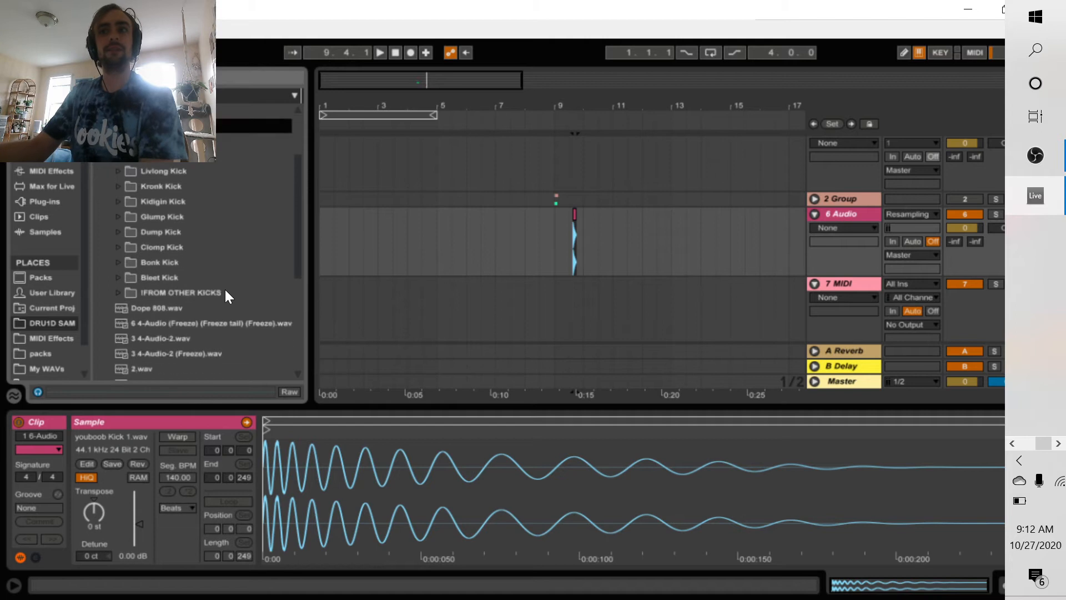
{"action": "scroll", "coordinate": [225, 288], "scroll_direction": "up", "scroll_amount": 2}
{"action": "left_click", "coordinate": [120, 189]}
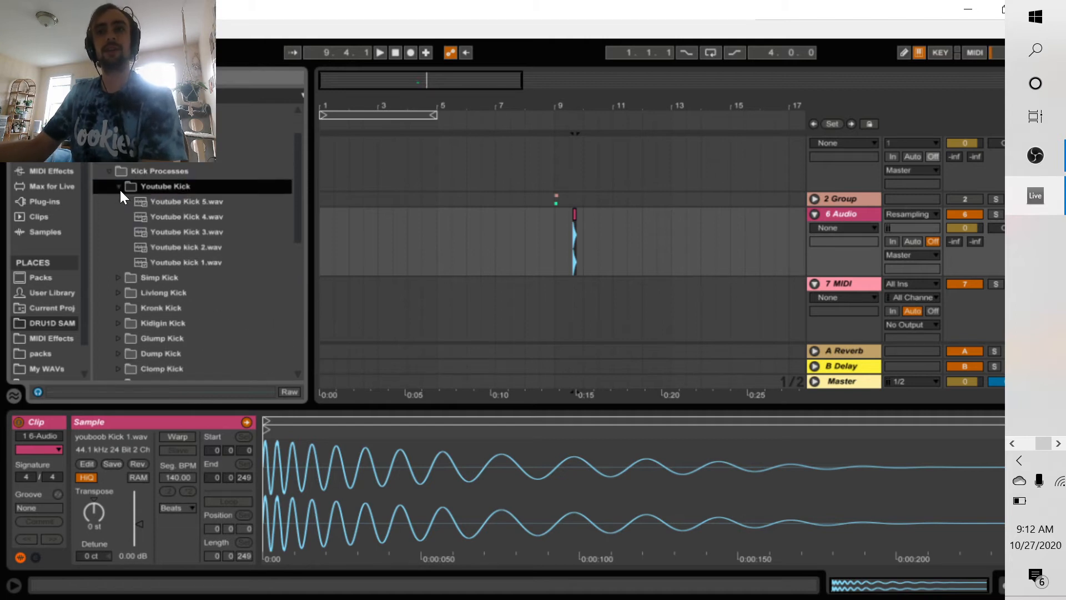
{"action": "left_click", "coordinate": [223, 266]}
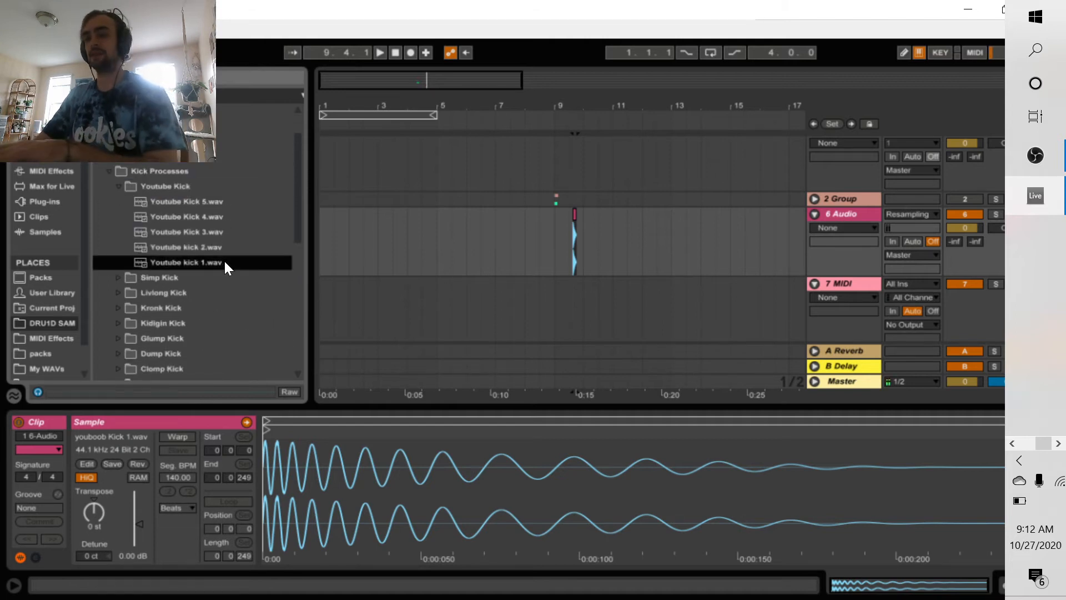
{"action": "key", "text": "Up"}
{"action": "key", "text": "Up"}
{"action": "key", "text": "Up"}
{"action": "key", "text": "Up"}
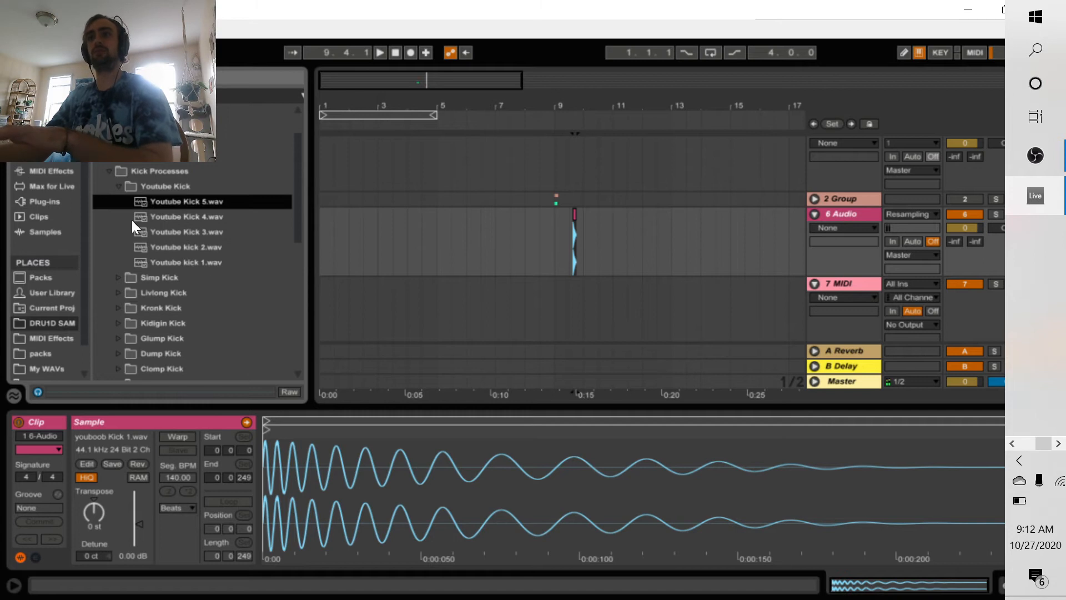
{"action": "left_click", "coordinate": [117, 187]}
Open the Simp Kick folder and audition Simp Kick 1 through 6 in order
{"action": "left_click", "coordinate": [123, 206]}
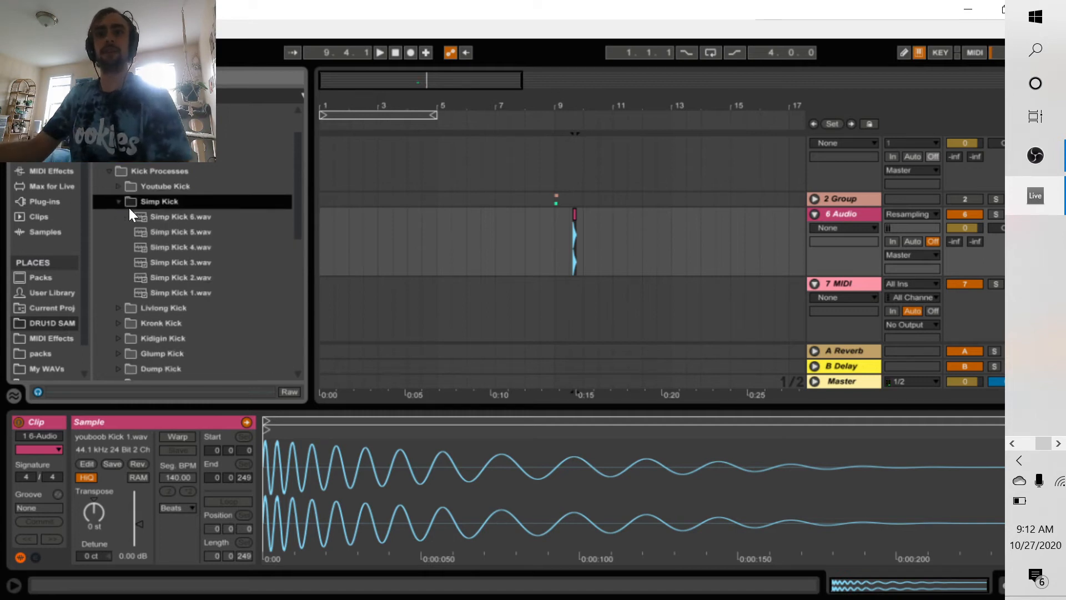
{"action": "left_click", "coordinate": [216, 301]}
{"action": "left_click", "coordinate": [211, 295]}
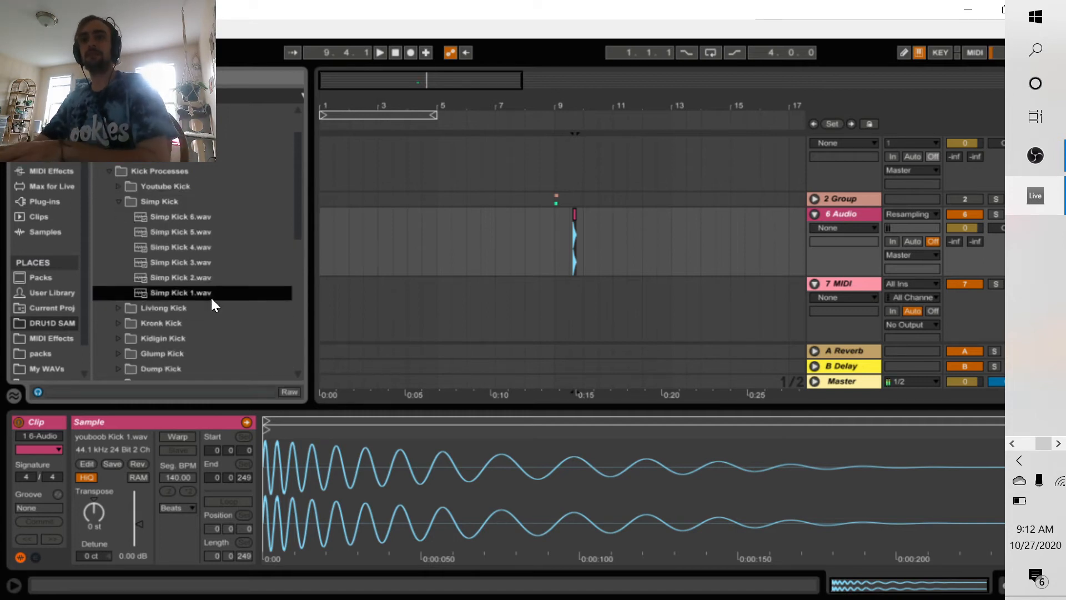
{"action": "key", "text": "Up"}
{"action": "key", "text": "Up"}
{"action": "key", "text": "Up"}
{"action": "key", "text": "Up"}
{"action": "key", "text": "Up"}
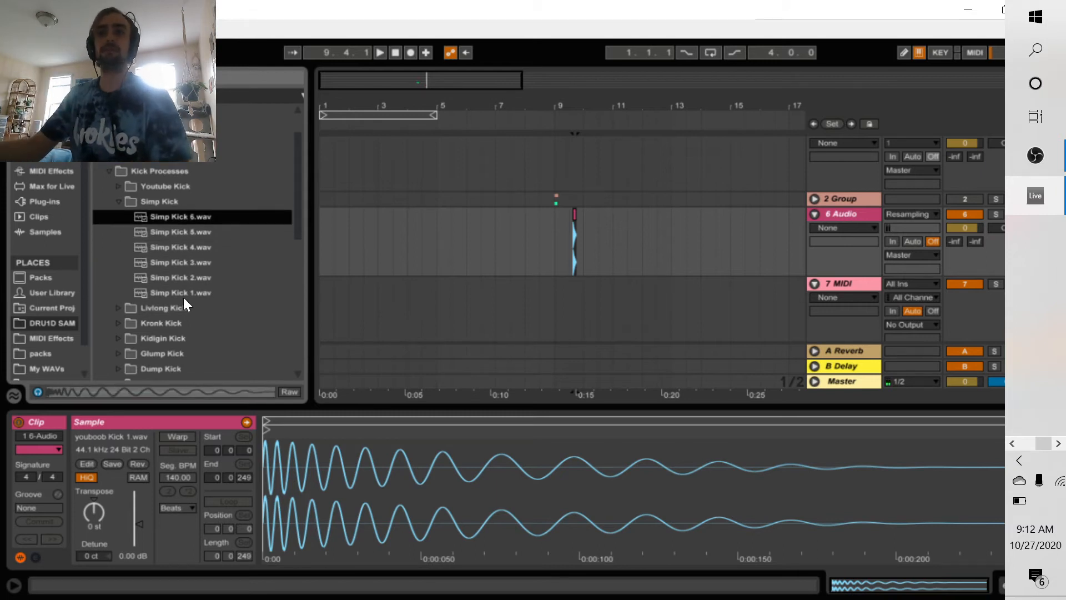
Look into the Livlong Kick folder, and audition both samples in the Bleet Kick folder
{"action": "left_click", "coordinate": [118, 308]}
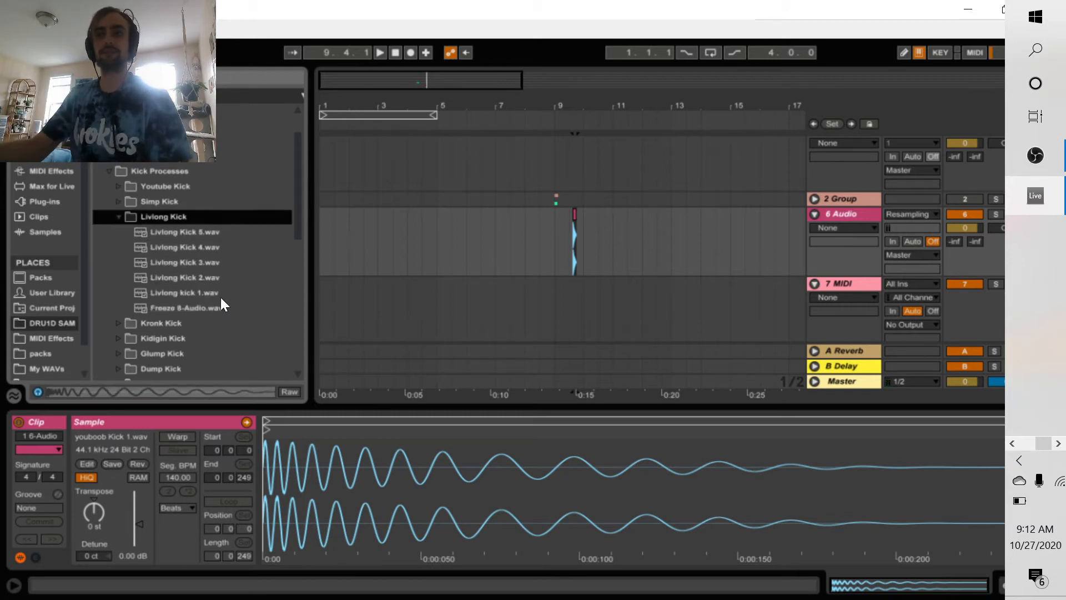
{"action": "scroll", "coordinate": [211, 311], "scroll_direction": "down", "scroll_amount": 5}
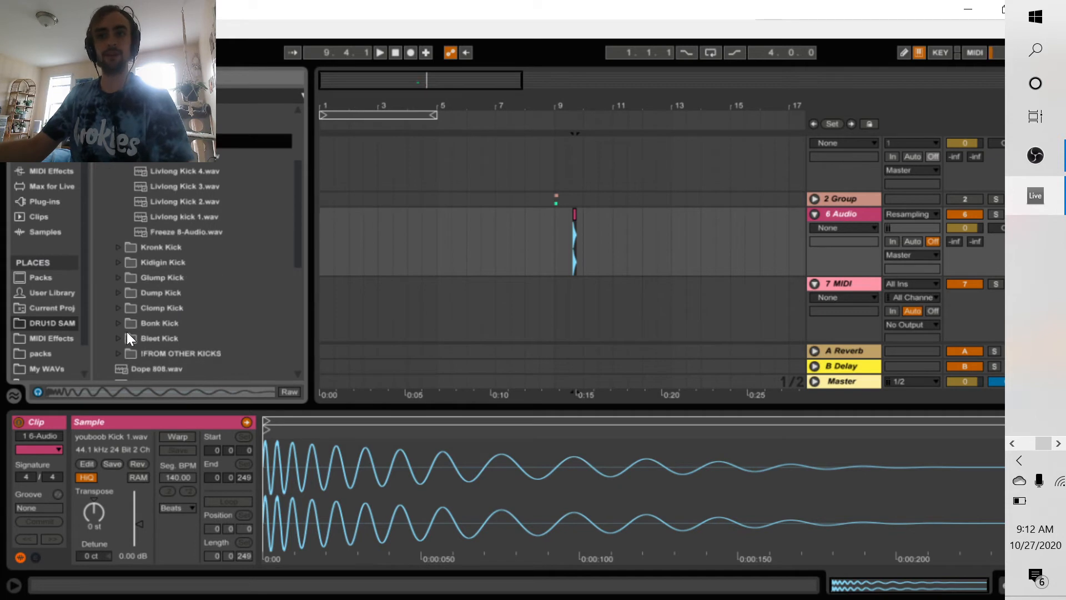
{"action": "left_click", "coordinate": [127, 332]}
{"action": "left_click", "coordinate": [182, 265]}
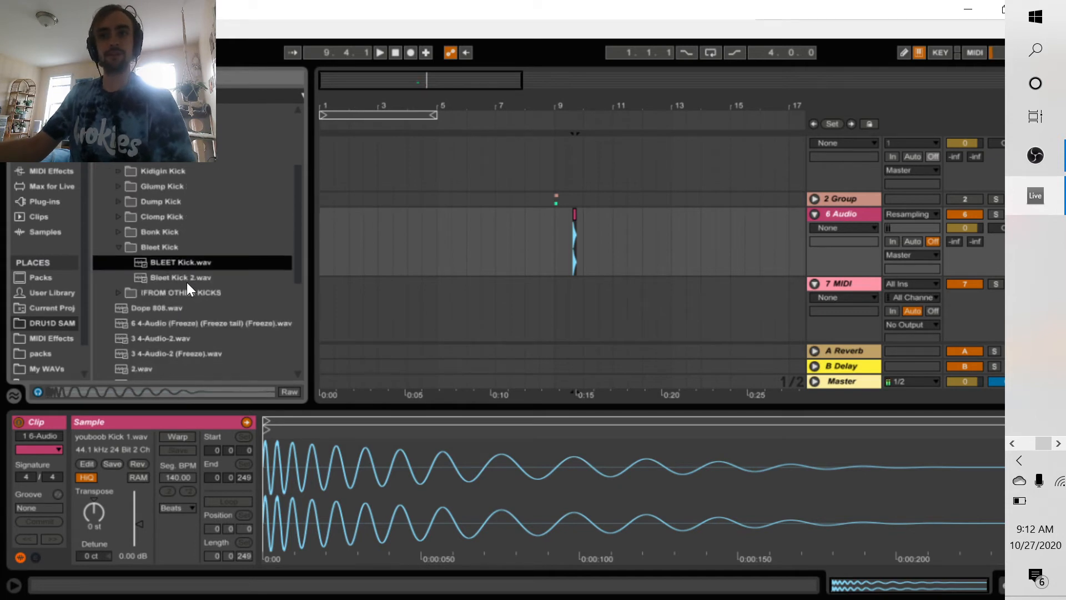
{"action": "left_click", "coordinate": [186, 277]}
Open the Bonk Kick folder, audition its kick variations starting from Bonk Kick 1, and collapse the folder
{"action": "left_click", "coordinate": [134, 233]}
{"action": "left_click", "coordinate": [125, 239]}
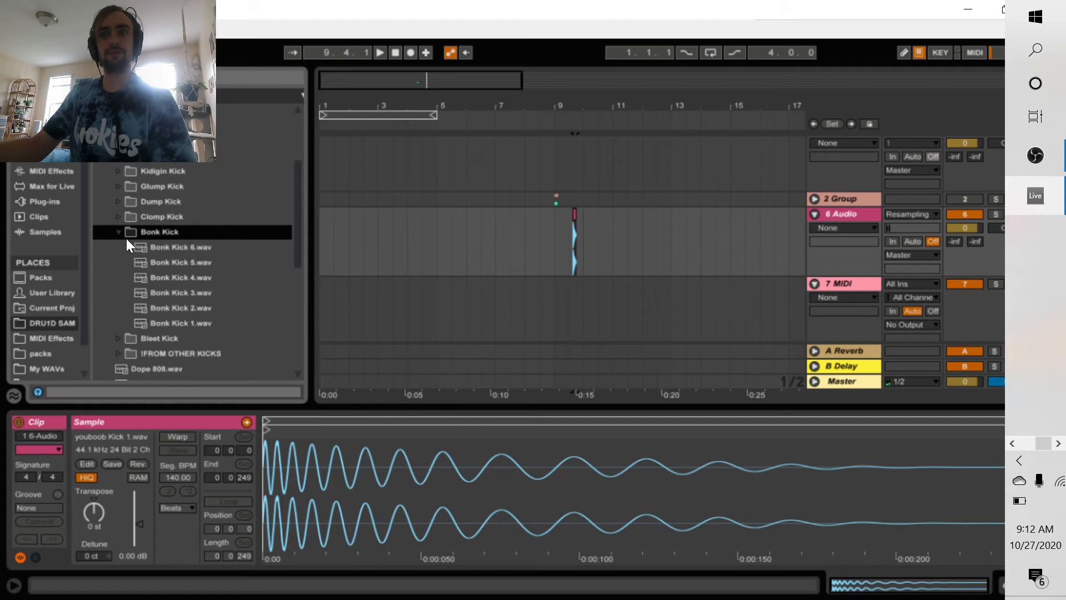
{"action": "left_click", "coordinate": [215, 321]}
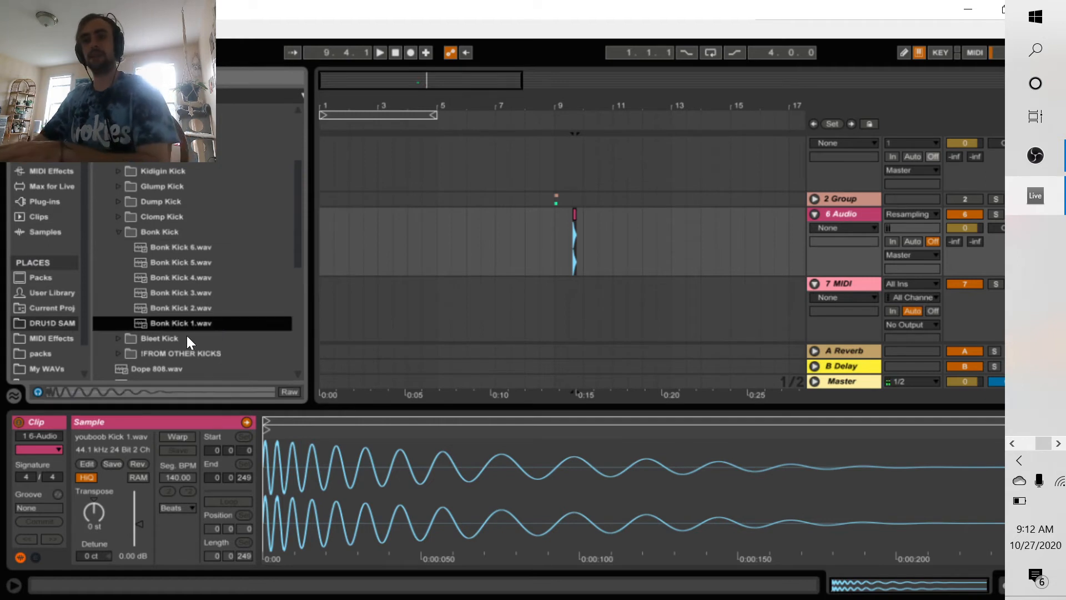
{"action": "key", "text": "Up"}
{"action": "key", "text": "Up"}
{"action": "key", "text": "Up"}
{"action": "key", "text": "Up"}
{"action": "key", "text": "Up"}
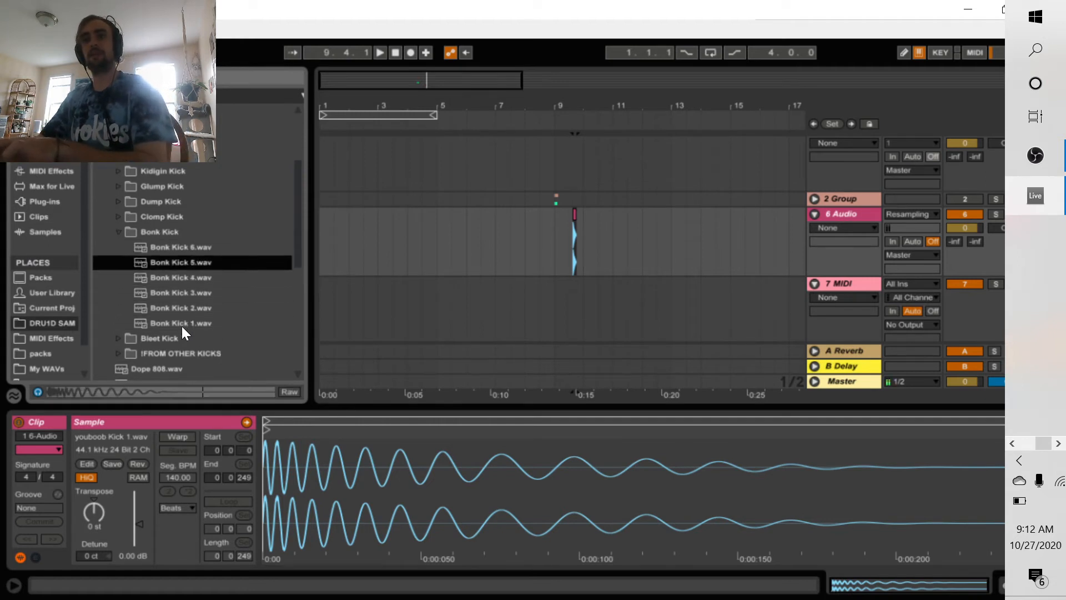
{"action": "key", "text": "Down"}
{"action": "key", "text": "Down"}
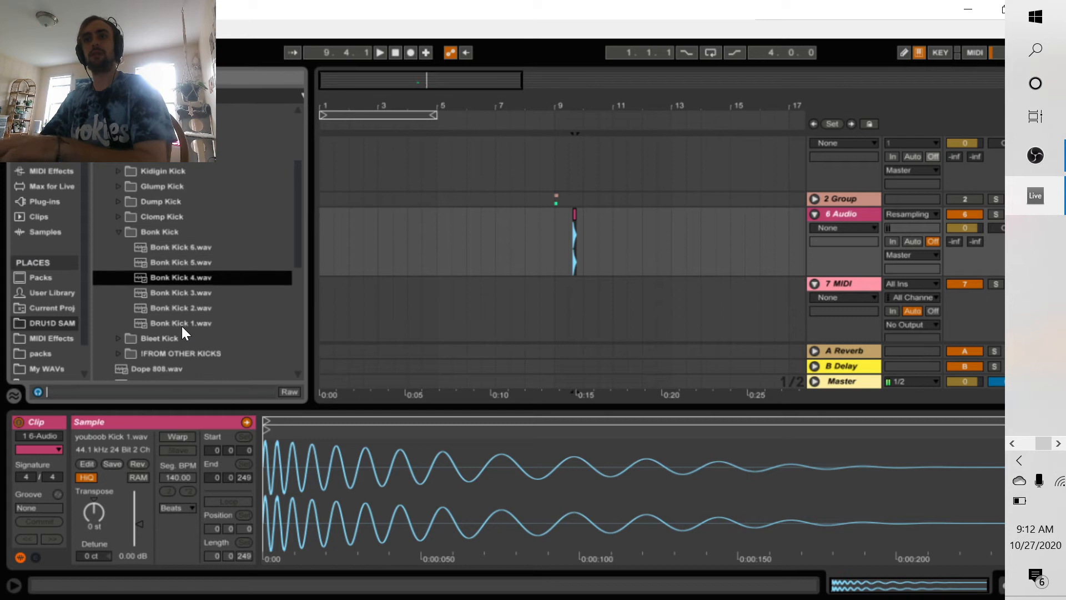
{"action": "key", "text": "Down"}
{"action": "key", "text": "Left"}
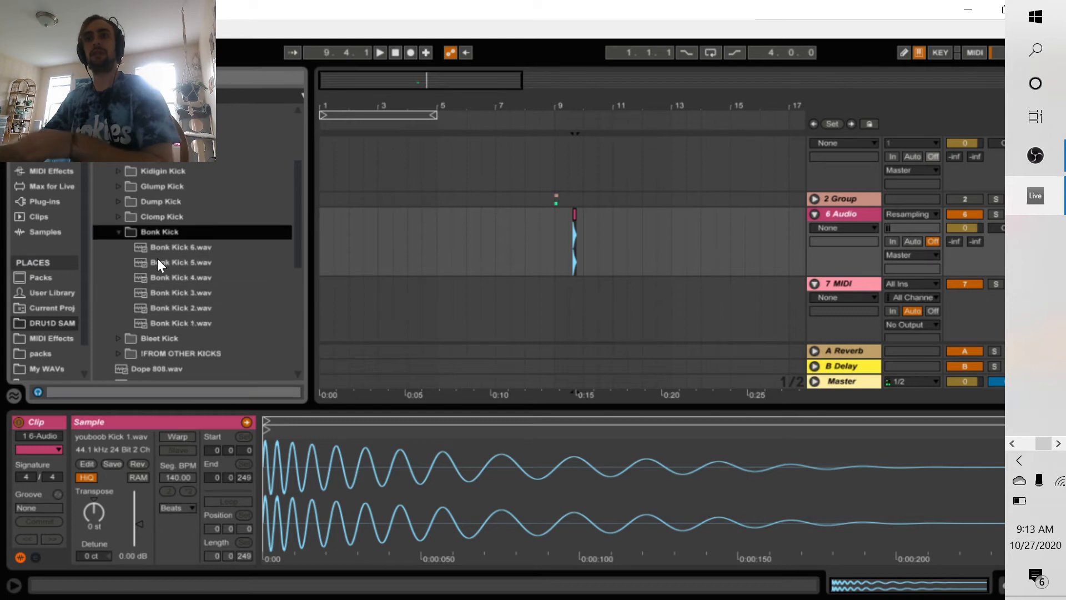
{"action": "left_click", "coordinate": [118, 234]}
Move the kick clip on 6 Audio to start at 9.3.1 and play it back
{"action": "left_click_drag", "start_coordinate": [602, 101], "coordinate": [694, 161]}
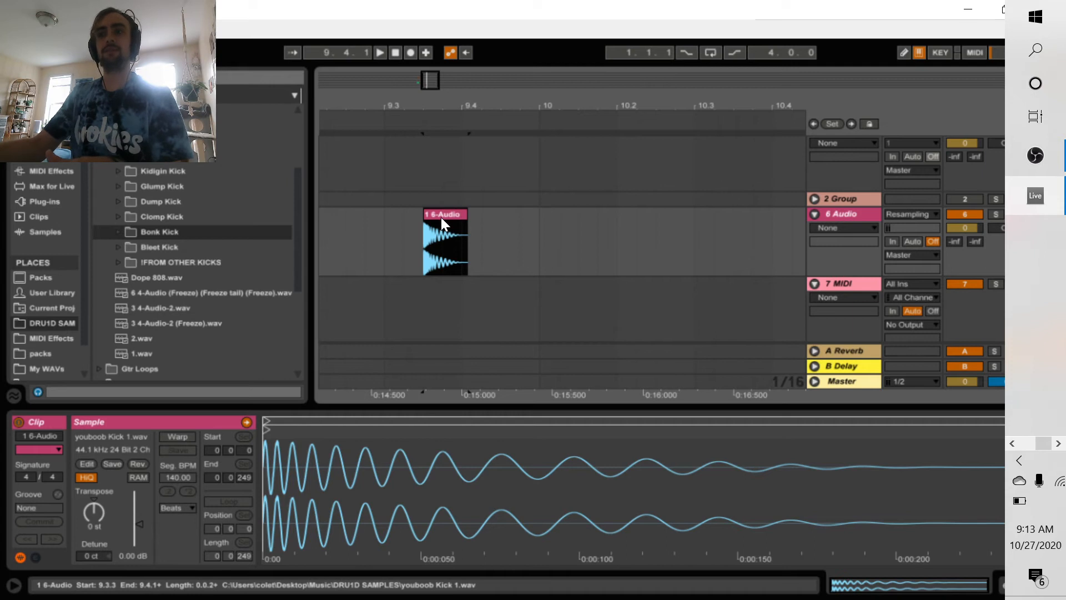
{"action": "left_click_drag", "start_coordinate": [440, 218], "coordinate": [397, 238]}
{"action": "key", "text": "space"}
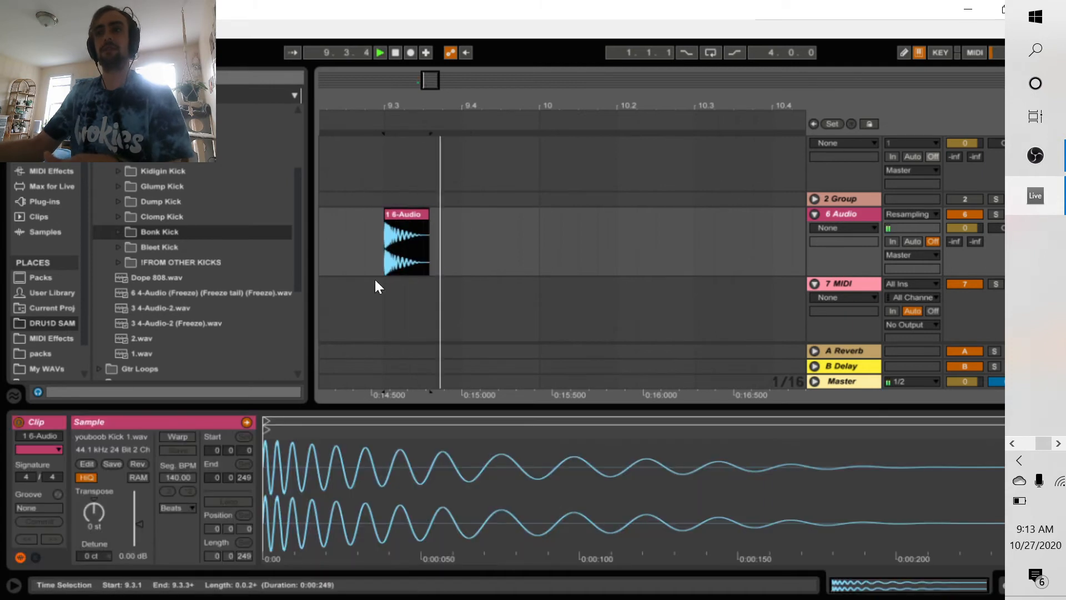
{"action": "key", "text": "space"}
Load a Sampler instrument onto the 7 MIDI track and place the kick clip from 6 Audio in it as its sample
{"action": "left_click", "coordinate": [841, 215]}
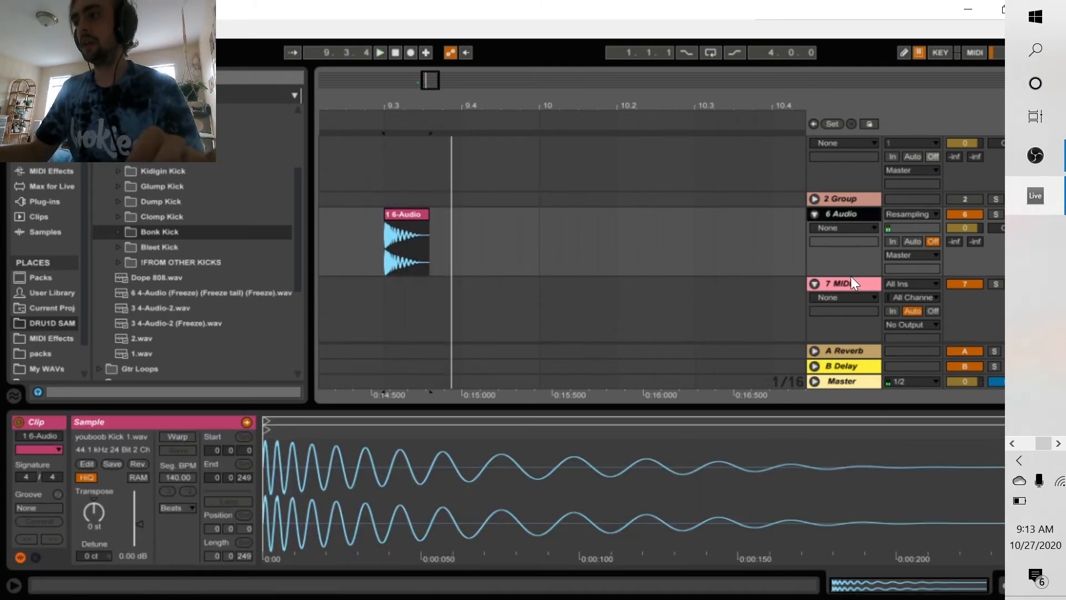
{"action": "left_click", "coordinate": [827, 284]}
{"action": "left_click", "coordinate": [51, 141]}
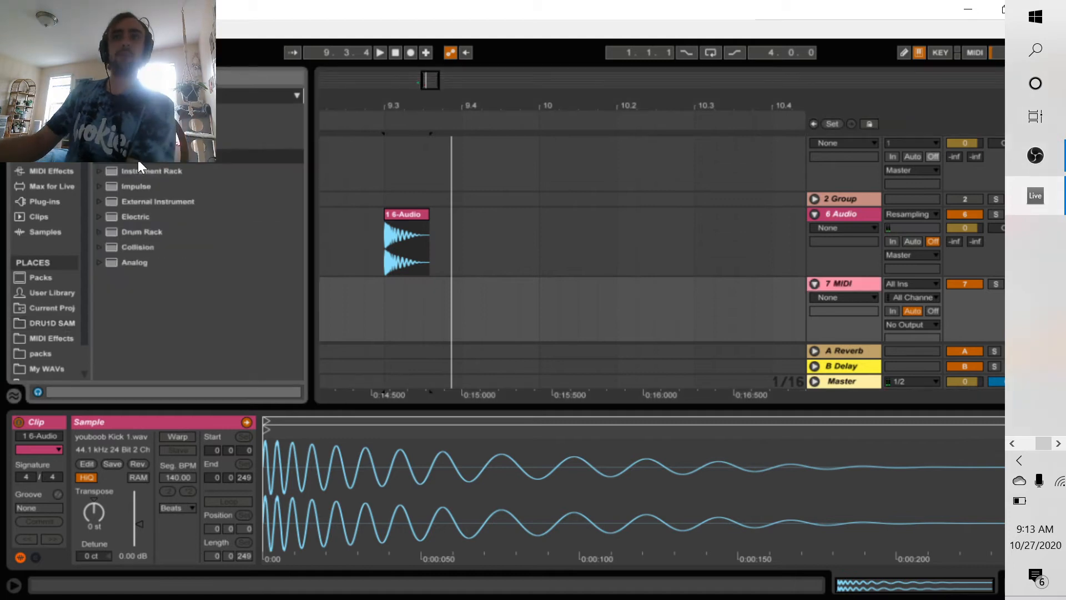
{"action": "left_click_drag", "start_coordinate": [137, 142], "coordinate": [387, 315]}
{"action": "left_click_drag", "start_coordinate": [478, 307], "coordinate": [480, 305]}
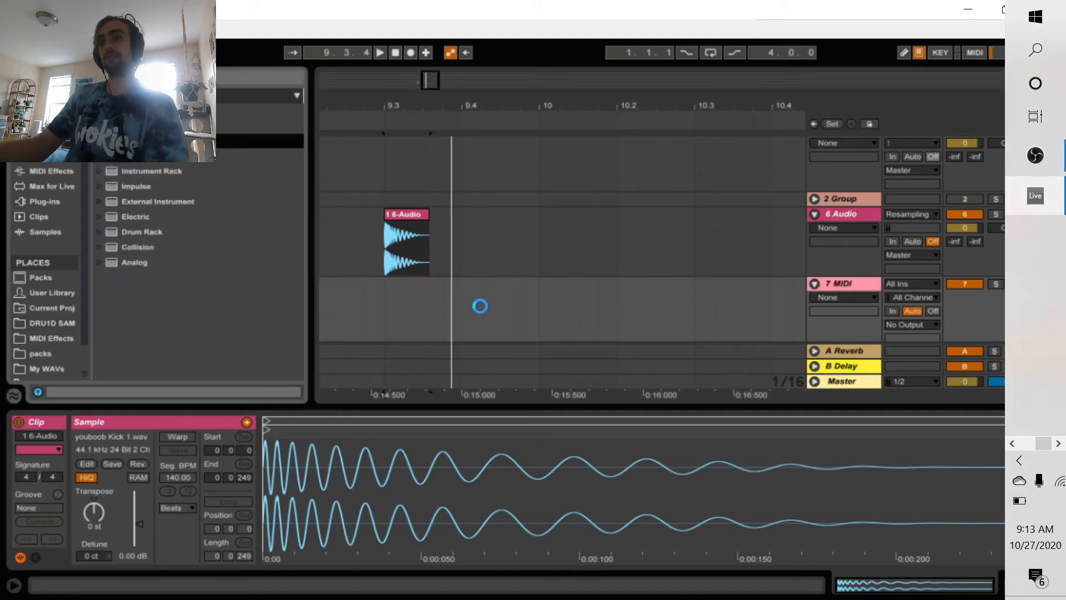
{"action": "left_click_drag", "start_coordinate": [409, 215], "coordinate": [351, 464]}
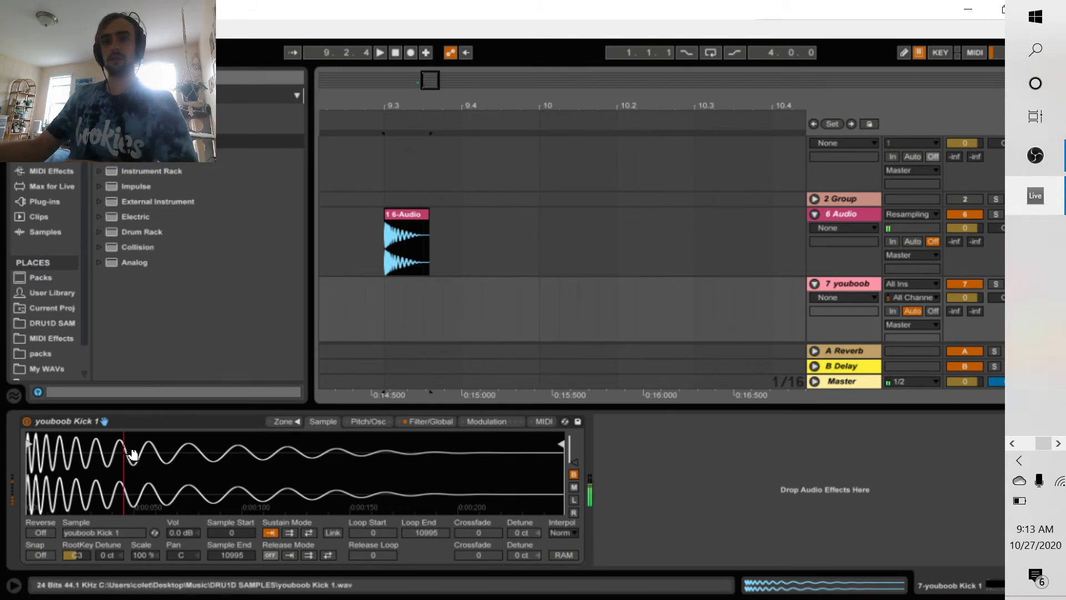
Enable the pitch envelope in the youboob Kick 1 Sampler and raise its amount by several semitones
{"action": "left_click", "coordinate": [426, 422]}
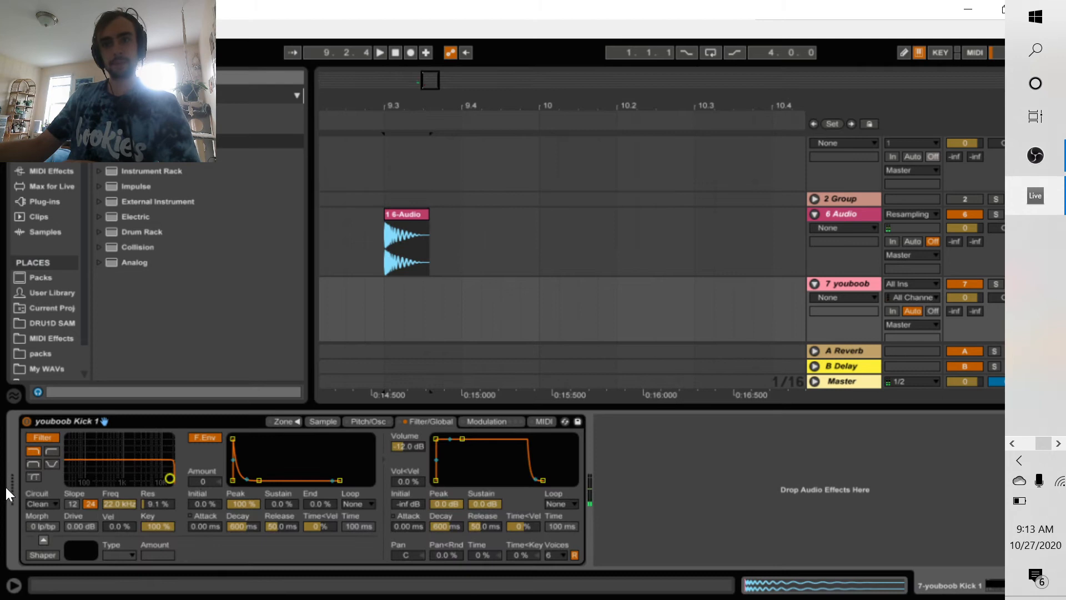
{"action": "left_click", "coordinate": [370, 422]}
{"action": "left_click", "coordinate": [56, 507]}
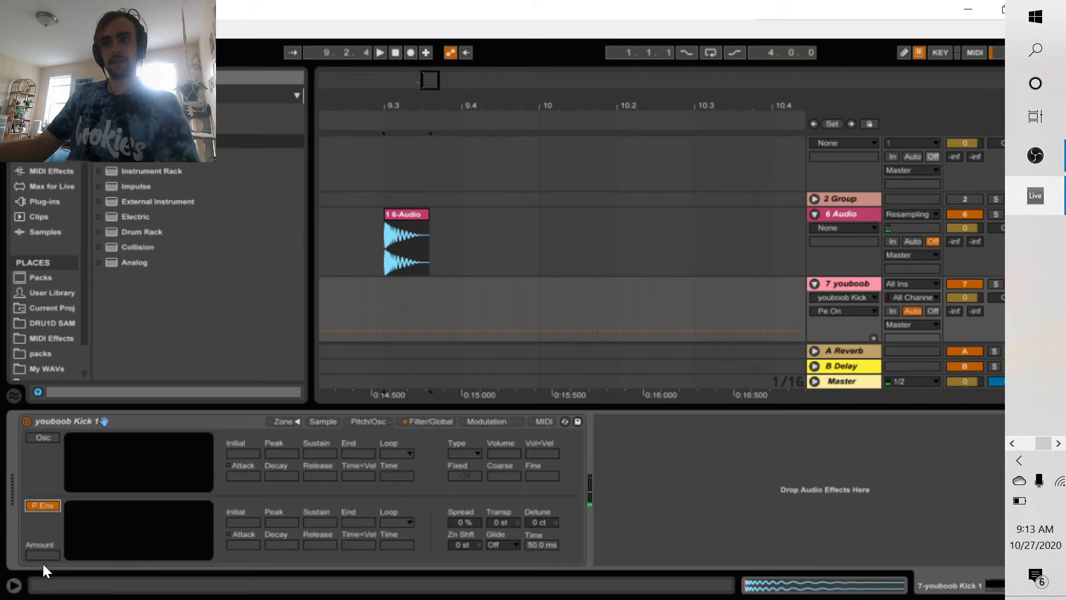
{"action": "left_click_drag", "start_coordinate": [44, 557], "coordinate": [45, 546]}
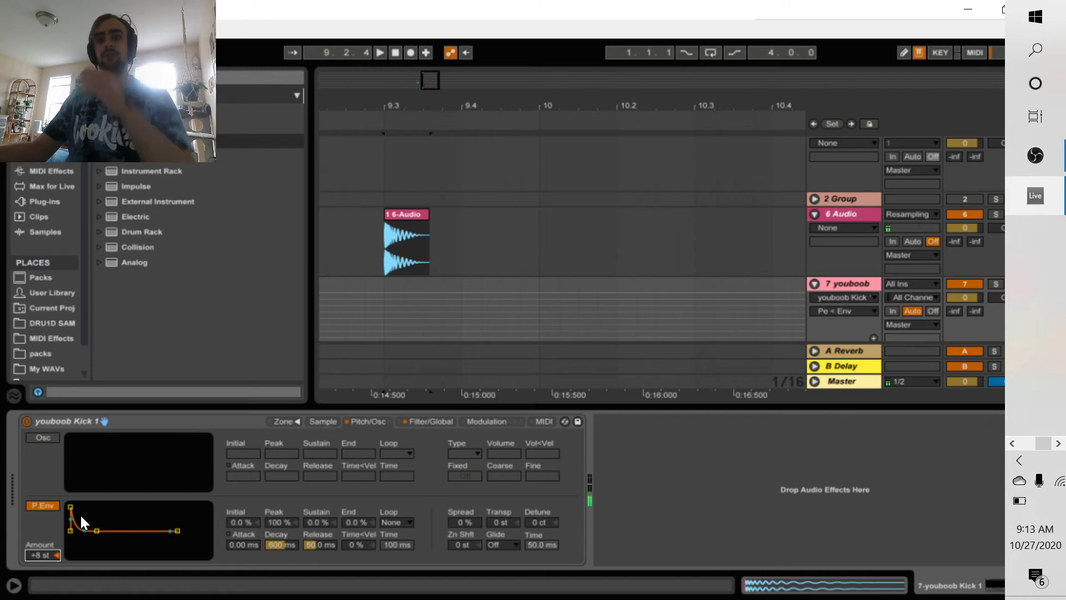
Turn off Sampler's filter and set the instrument's volume to 0 dB
{"action": "left_click", "coordinate": [407, 423]}
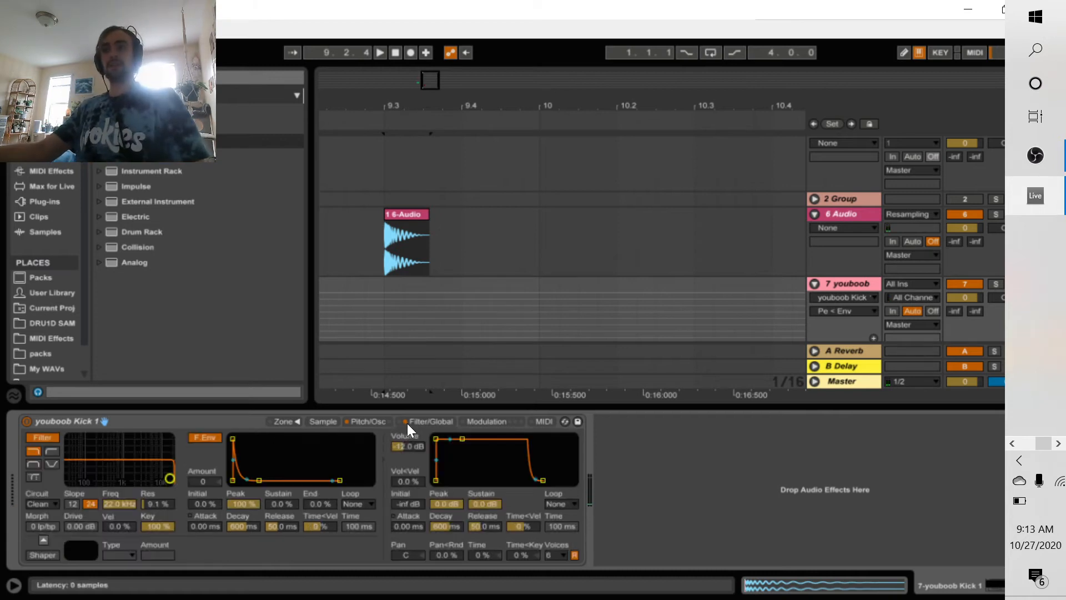
{"action": "left_click", "coordinate": [55, 441]}
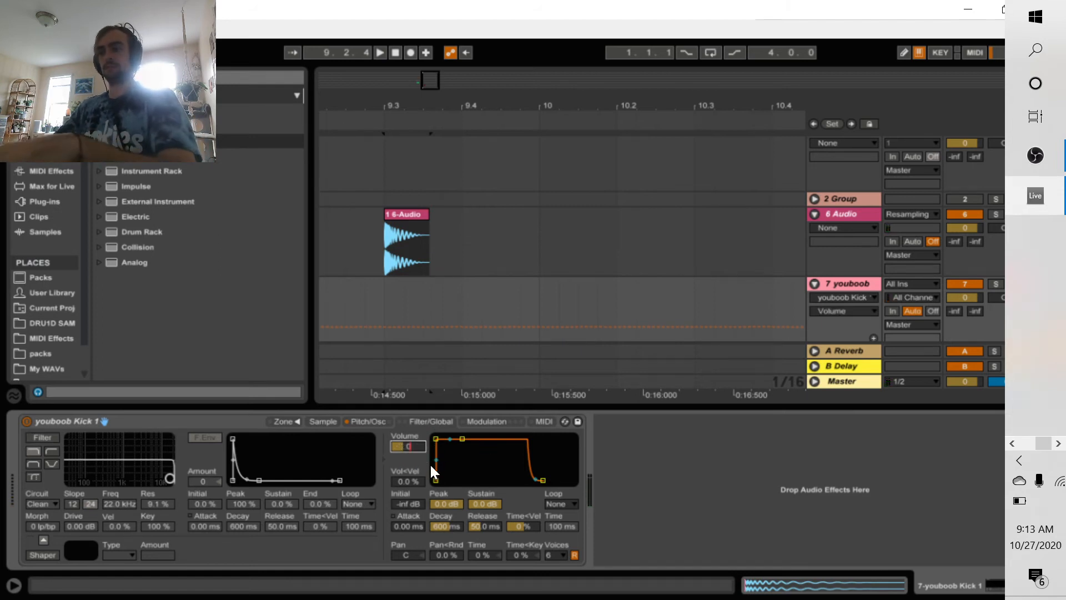
{"action": "type", "text": "00 dB"}
{"action": "key", "text": "Return"}
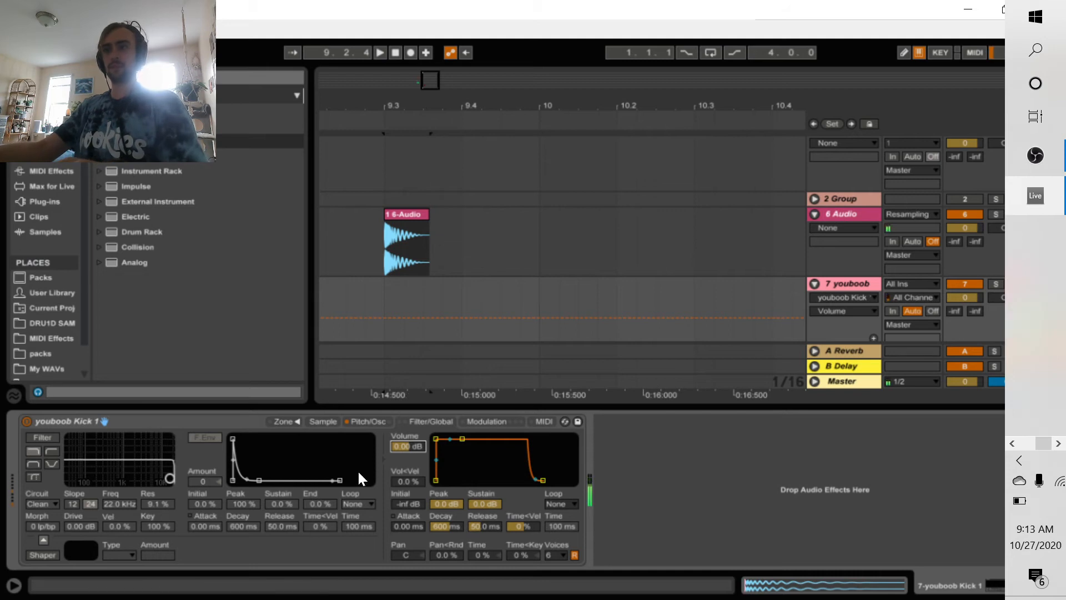
Set the pitch envelope's decay to 47.8 ms, compare the sound without the envelope, and set its amount to +20 st
{"action": "left_click", "coordinate": [320, 426]}
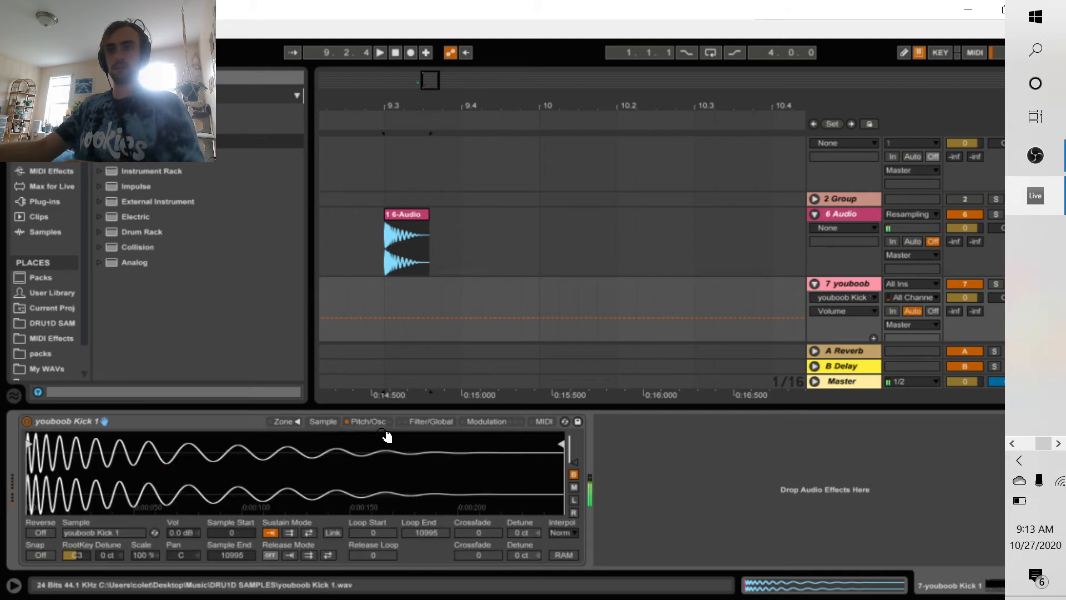
{"action": "left_click", "coordinate": [359, 425]}
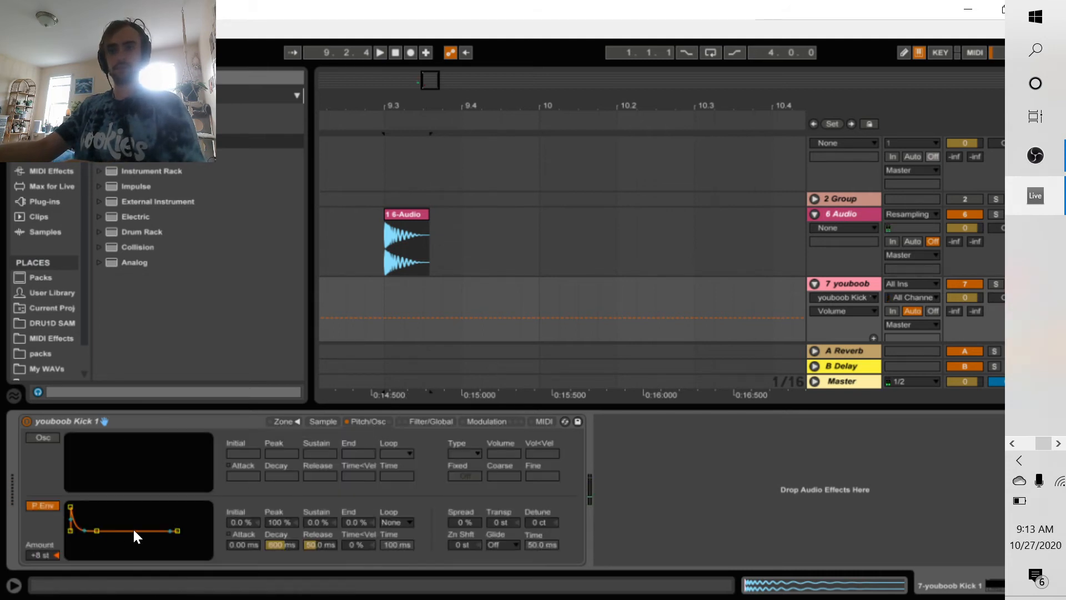
{"action": "left_click_drag", "start_coordinate": [293, 547], "coordinate": [293, 577]}
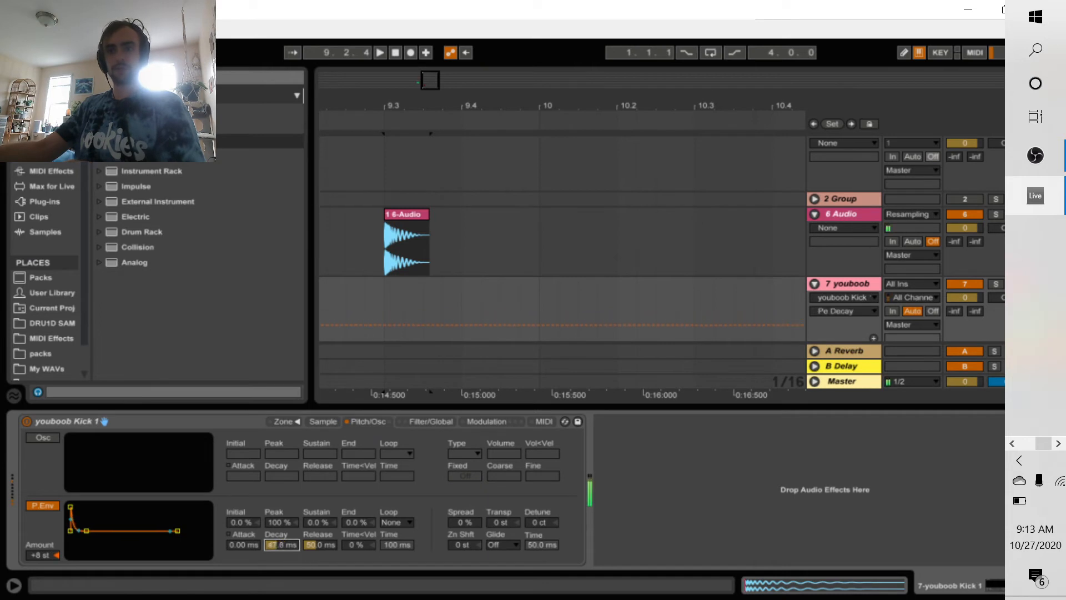
{"action": "left_click", "coordinate": [45, 508]}
{"action": "left_click", "coordinate": [46, 508]}
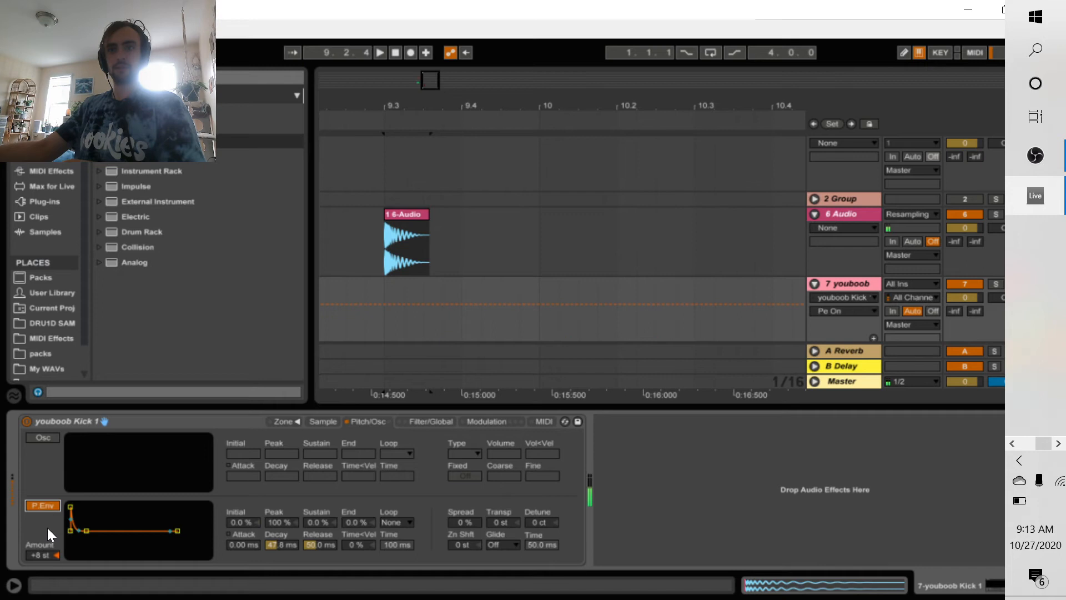
{"action": "left_click_drag", "start_coordinate": [43, 556], "coordinate": [43, 547]}
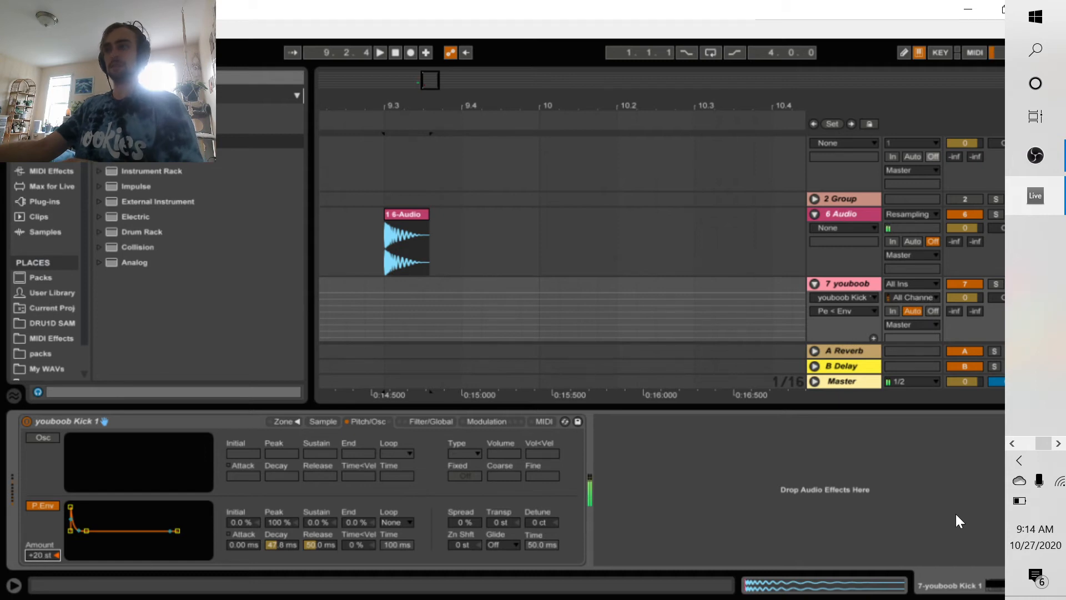
Record a MIDI clip with one held kick note on the 7 youboob track, starting at 10.1.1
{"action": "left_click", "coordinate": [539, 299]}
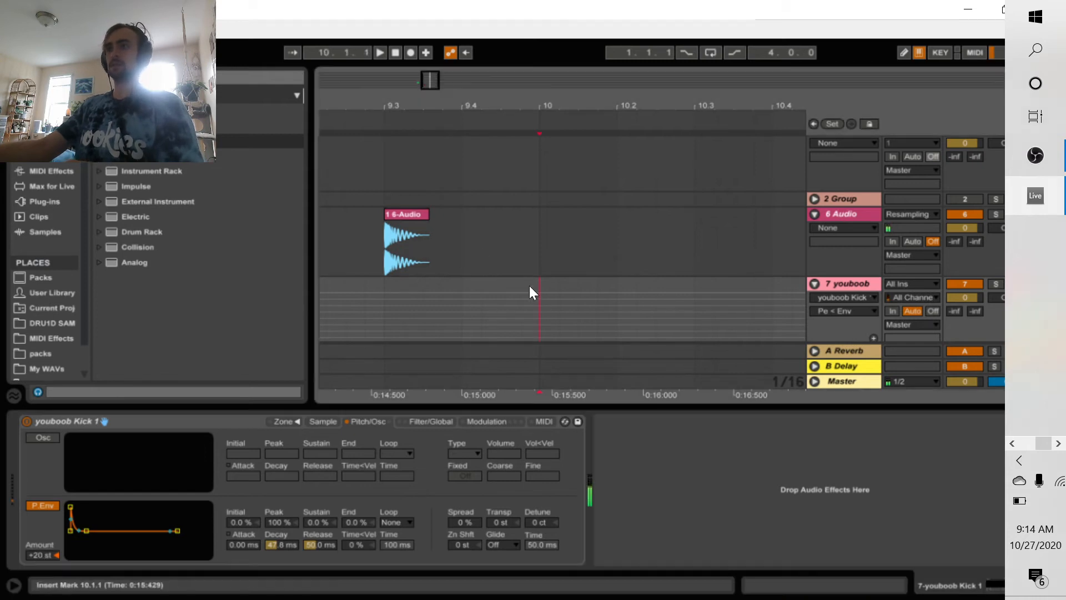
{"action": "left_click", "coordinate": [411, 51]}
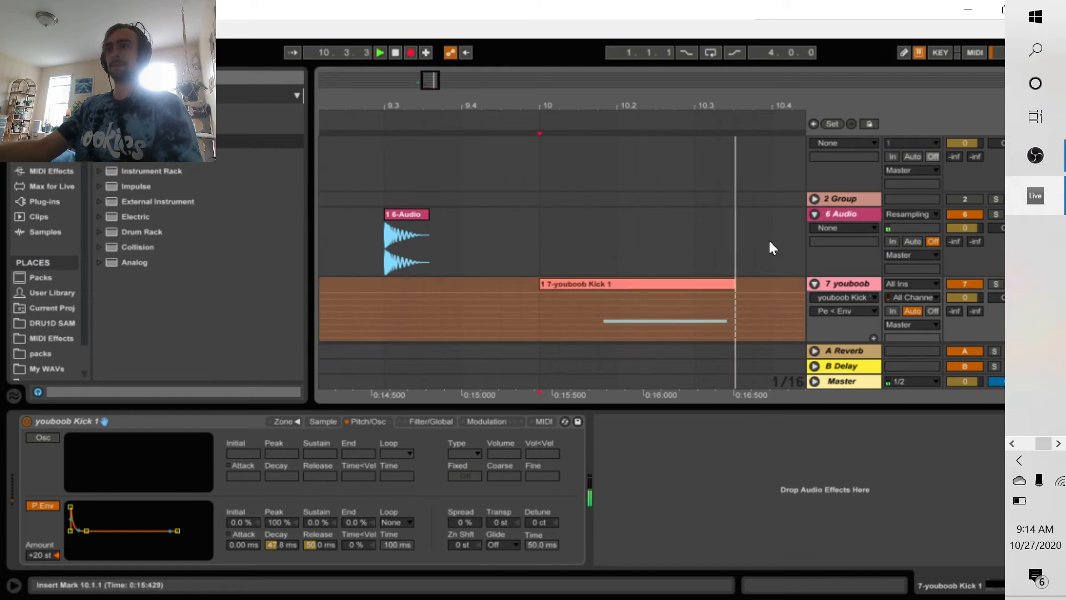
{"action": "key", "text": "space"}
Freeze the 7 youboob track and flatten it to audio
{"action": "right_click", "coordinate": [853, 281]}
{"action": "left_click", "coordinate": [907, 346]}
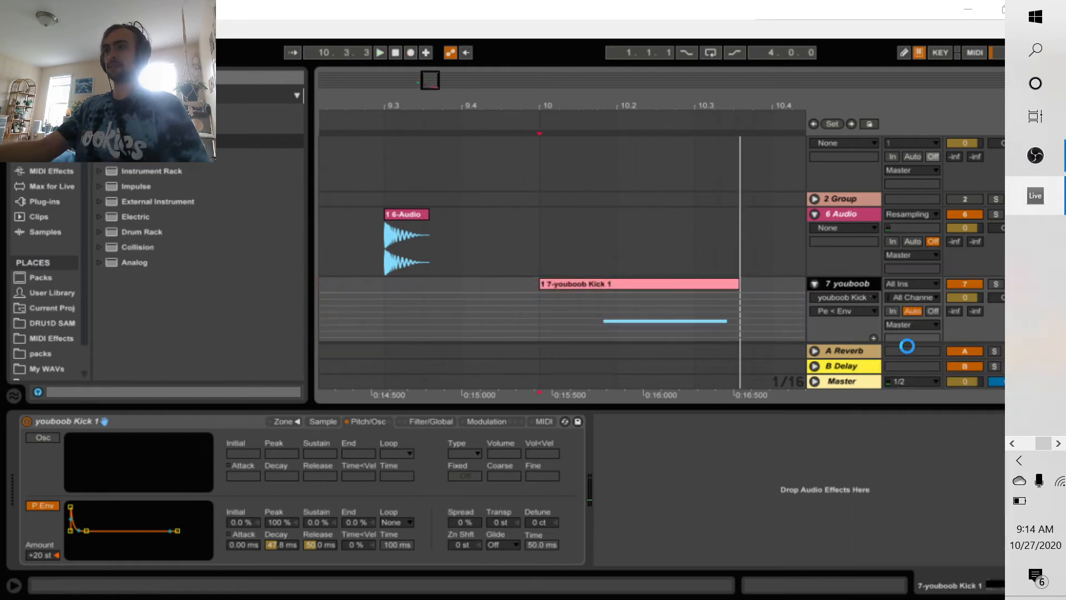
{"action": "right_click", "coordinate": [843, 284]}
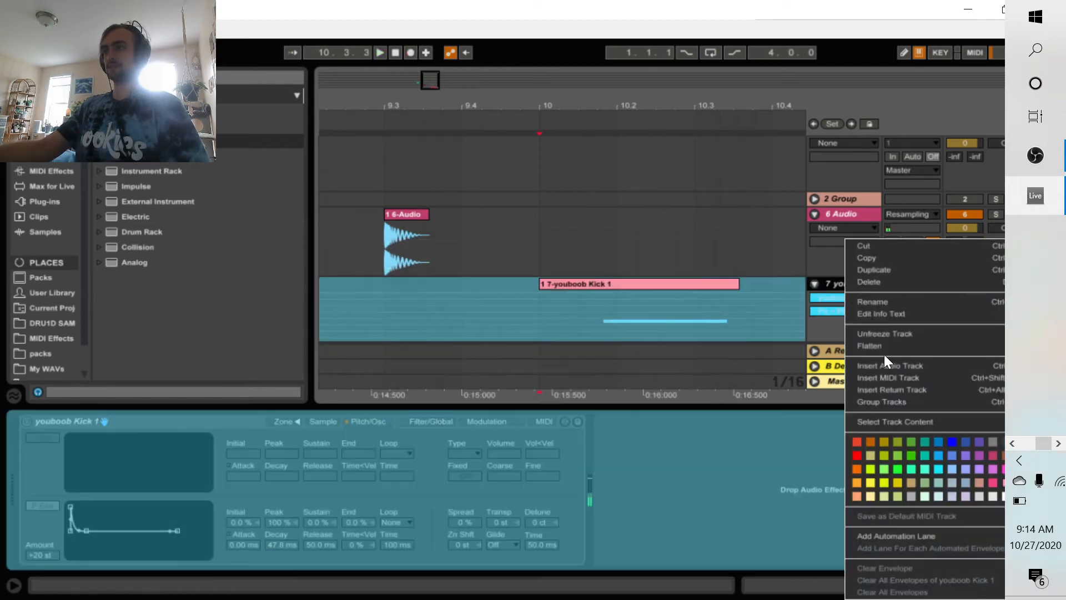
{"action": "left_click", "coordinate": [880, 338]}
{"action": "right_click", "coordinate": [844, 278]}
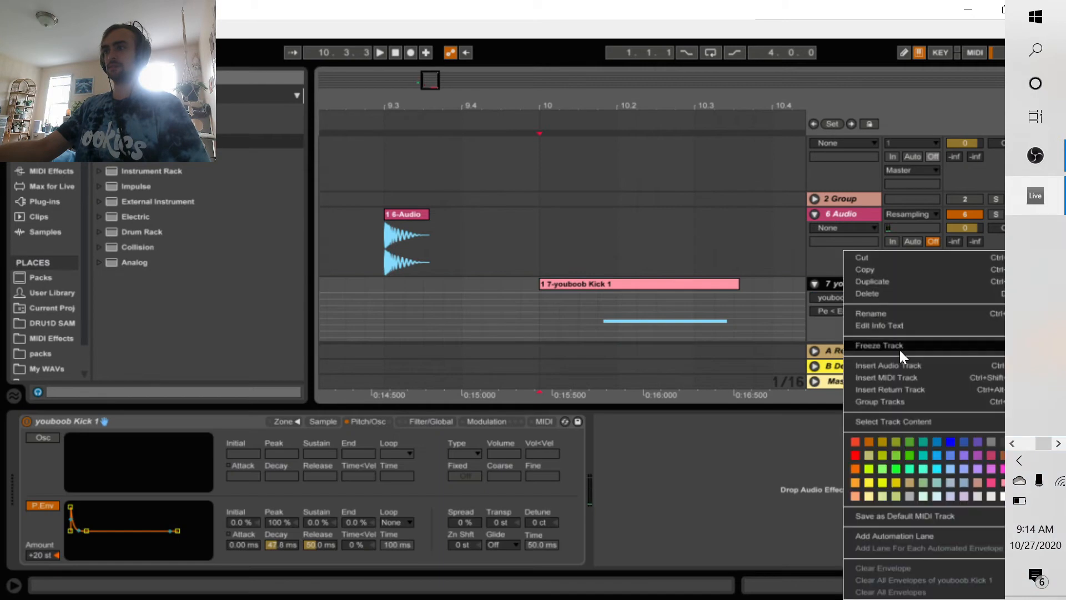
{"action": "left_click", "coordinate": [898, 348]}
{"action": "right_click", "coordinate": [847, 280]}
{"action": "left_click", "coordinate": [893, 350]}
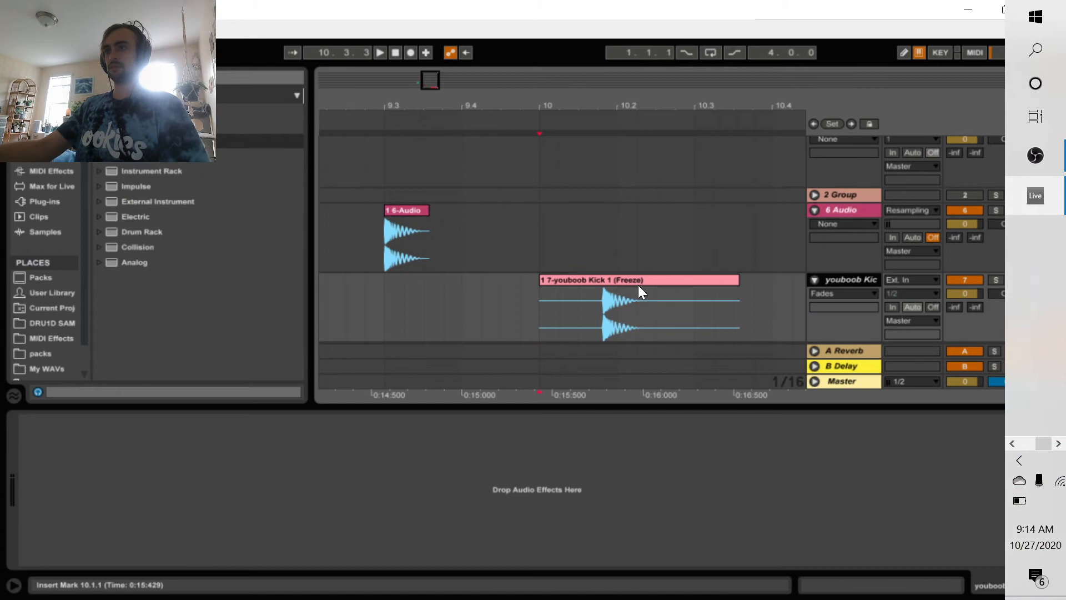
Move the flattened youboob clip earlier so its kick onset lines up with the 6 Audio kick at 9.3
{"action": "left_click_drag", "start_coordinate": [635, 282], "coordinate": [413, 282]}
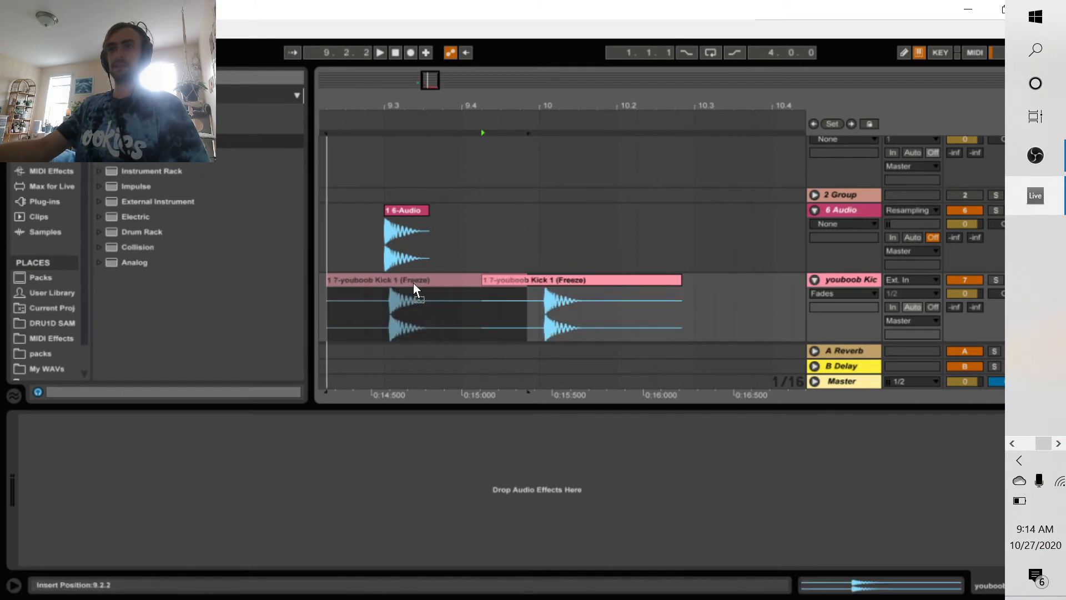
{"action": "left_click_drag", "start_coordinate": [385, 106], "coordinate": [439, 183]}
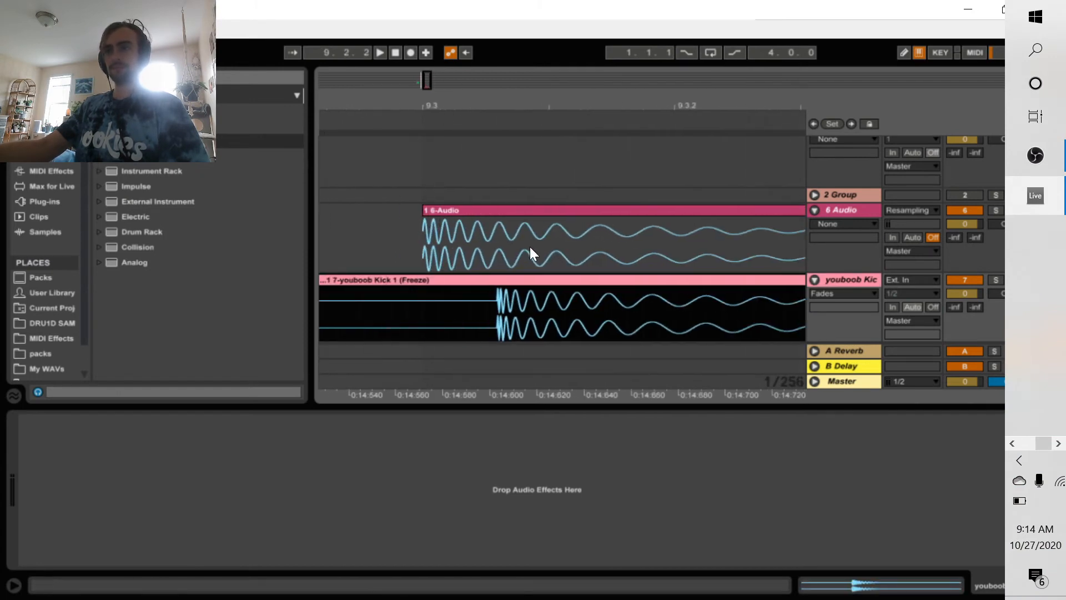
{"action": "left_click_drag", "start_coordinate": [519, 281], "coordinate": [440, 282]}
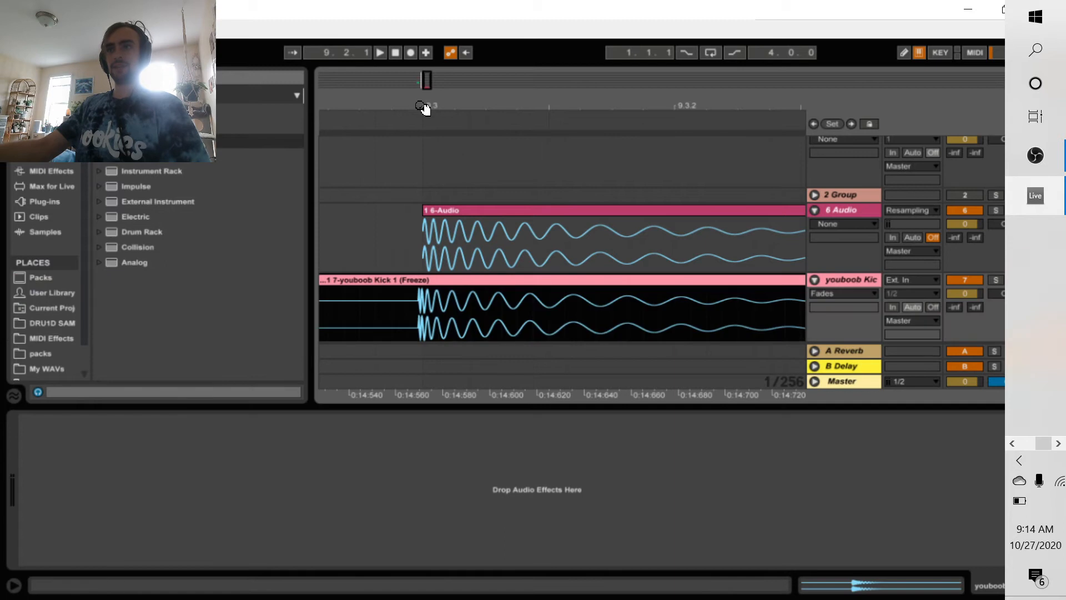
{"action": "left_click_drag", "start_coordinate": [428, 107], "coordinate": [448, 328]}
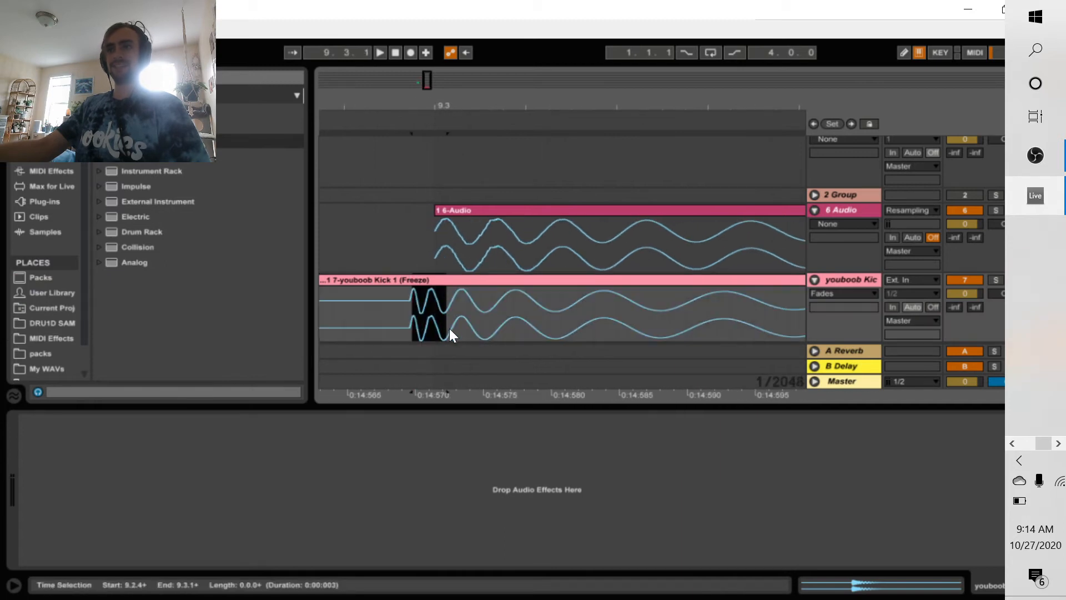
{"action": "left_click_drag", "start_coordinate": [449, 279], "coordinate": [467, 285]}
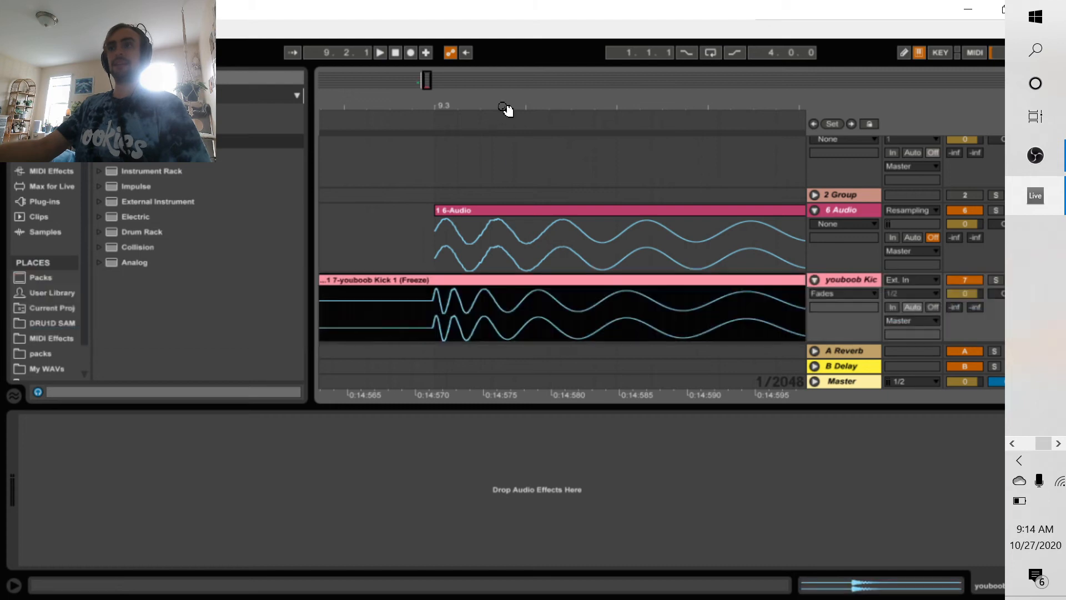
Delete the old kick clip from 6 Audio and cut the silence before 9.3.1 from the flattened youboob clip
{"action": "left_click_drag", "start_coordinate": [506, 109], "coordinate": [504, 50]}
{"action": "left_click_drag", "start_coordinate": [609, 236], "coordinate": [437, 232]}
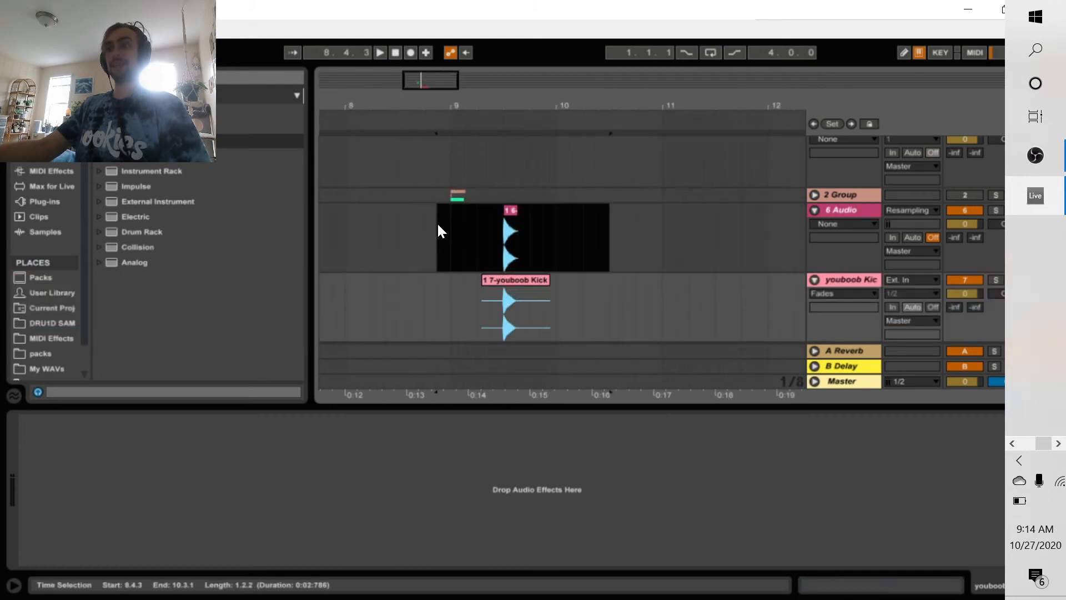
{"action": "key", "text": "Delete"}
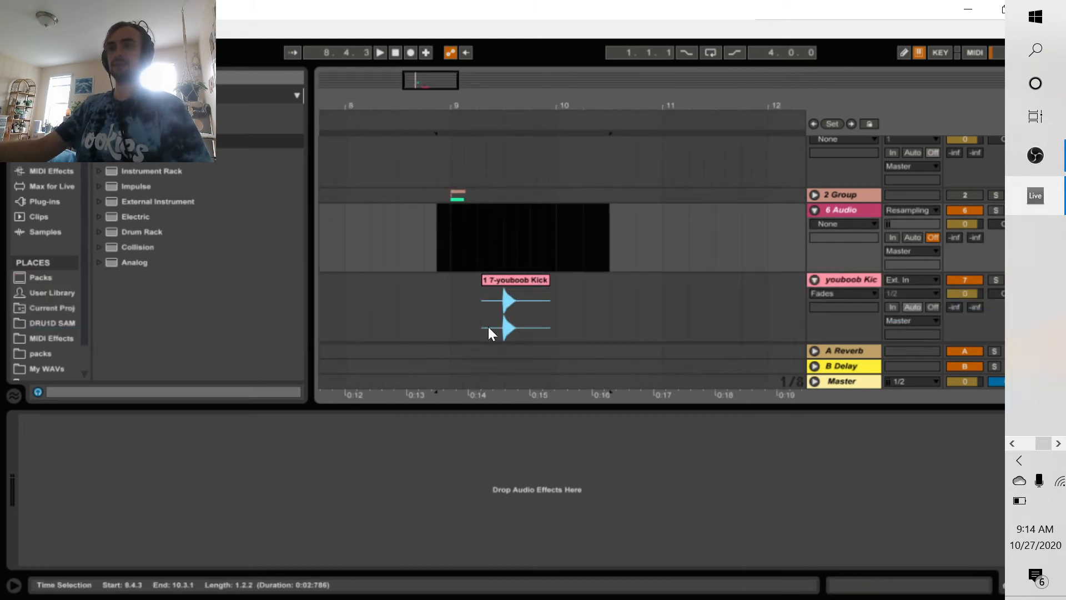
{"action": "left_click_drag", "start_coordinate": [502, 323], "coordinate": [447, 311]}
{"action": "key", "text": "Delete"}
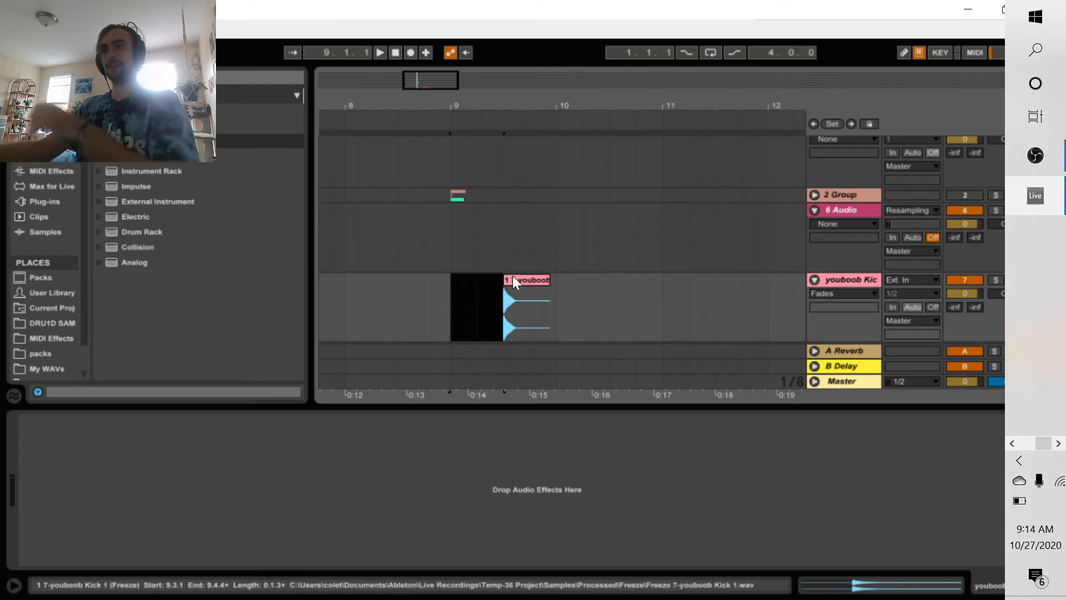
Open the flattened clip's sample and fine-tune its start marker to the zero crossing where the kick waveform begins
{"action": "left_click", "coordinate": [512, 279]}
{"action": "left_click", "coordinate": [872, 580]}
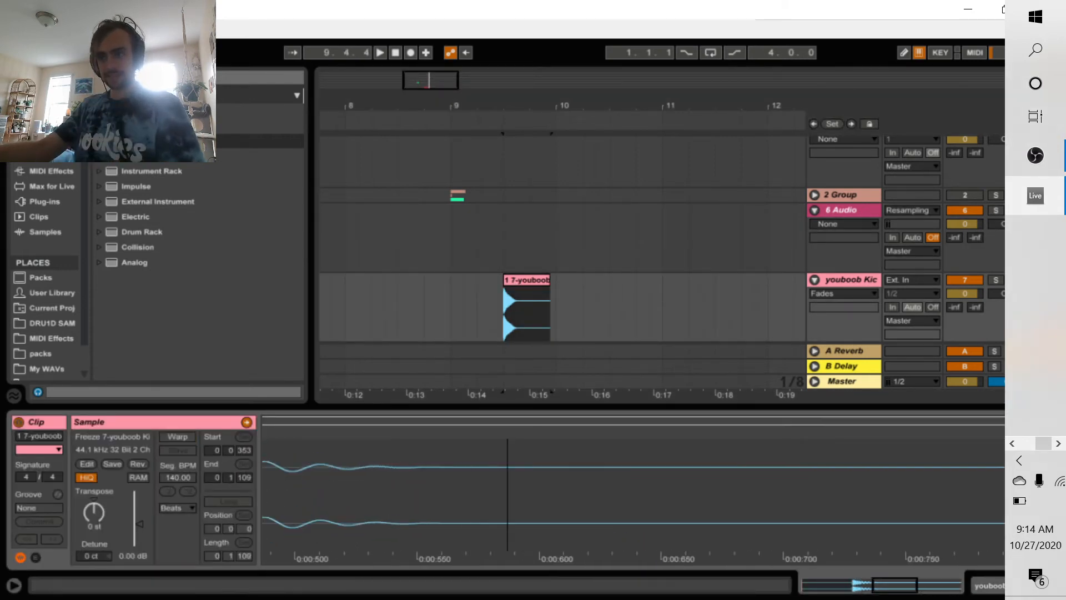
{"action": "left_click_drag", "start_coordinate": [456, 488], "coordinate": [939, 495]}
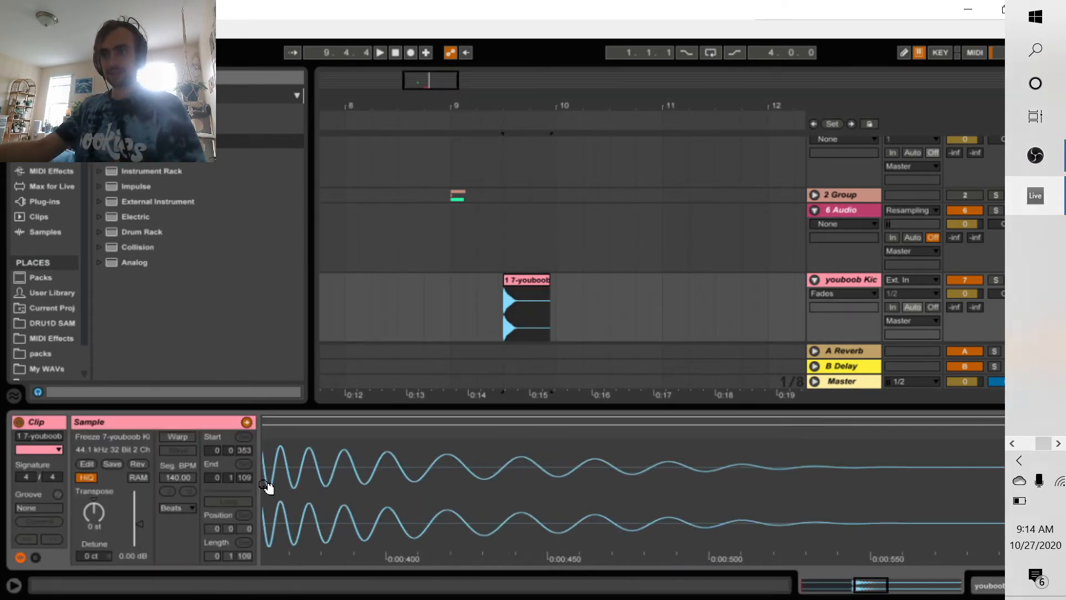
{"action": "mouse_move", "coordinate": [267, 486]}
{"action": "left_mouse_down"}
{"action": "mouse_move", "coordinate": [644, 489]}
{"action": "mouse_move", "coordinate": [664, 541]}
{"action": "left_mouse_up"}
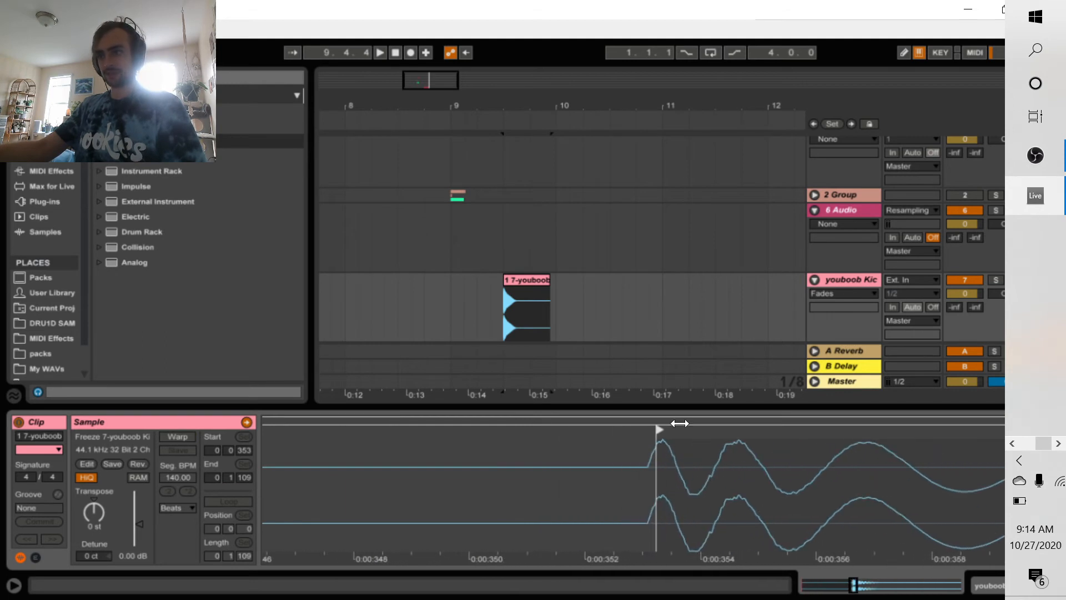
{"action": "mouse_move", "coordinate": [659, 427]}
{"action": "left_mouse_down"}
{"action": "mouse_move", "coordinate": [648, 430]}
{"action": "mouse_move", "coordinate": [658, 446]}
{"action": "mouse_move", "coordinate": [656, 428]}
{"action": "left_mouse_up"}
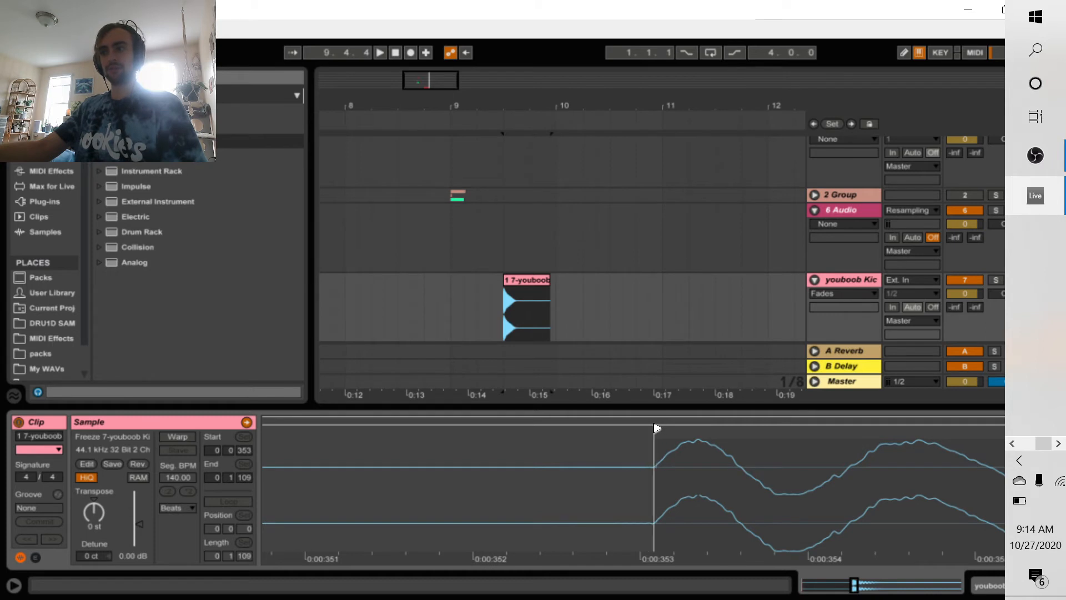
Play the trimmed kick and shorten the clip to about 327 ms by cutting its silent tail
{"action": "key", "text": "space"}
{"action": "left_click", "coordinate": [519, 281]}
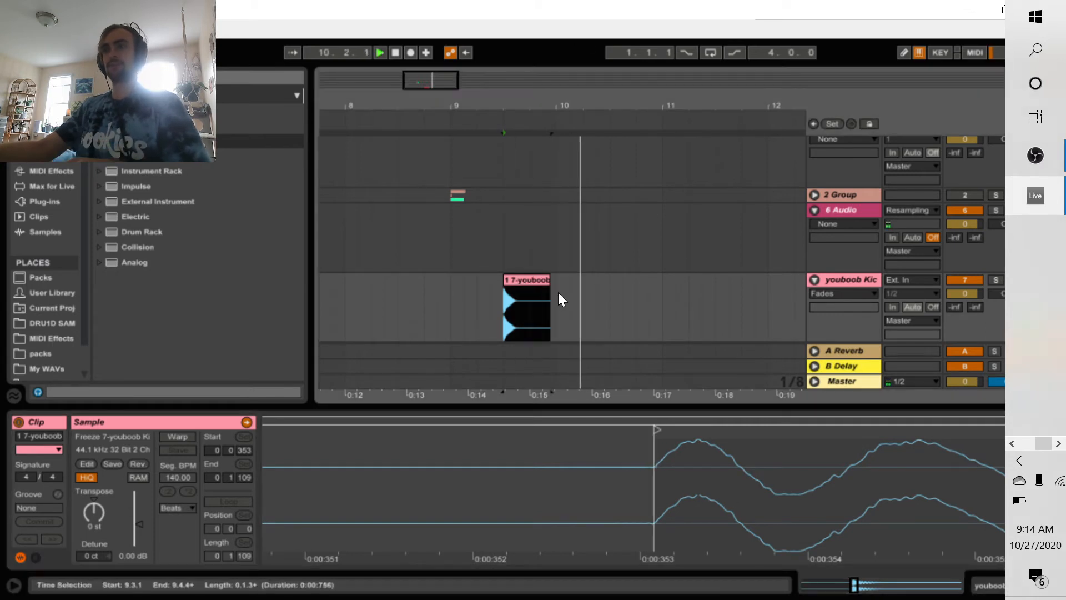
{"action": "left_click_drag", "start_coordinate": [542, 279], "coordinate": [528, 279]}
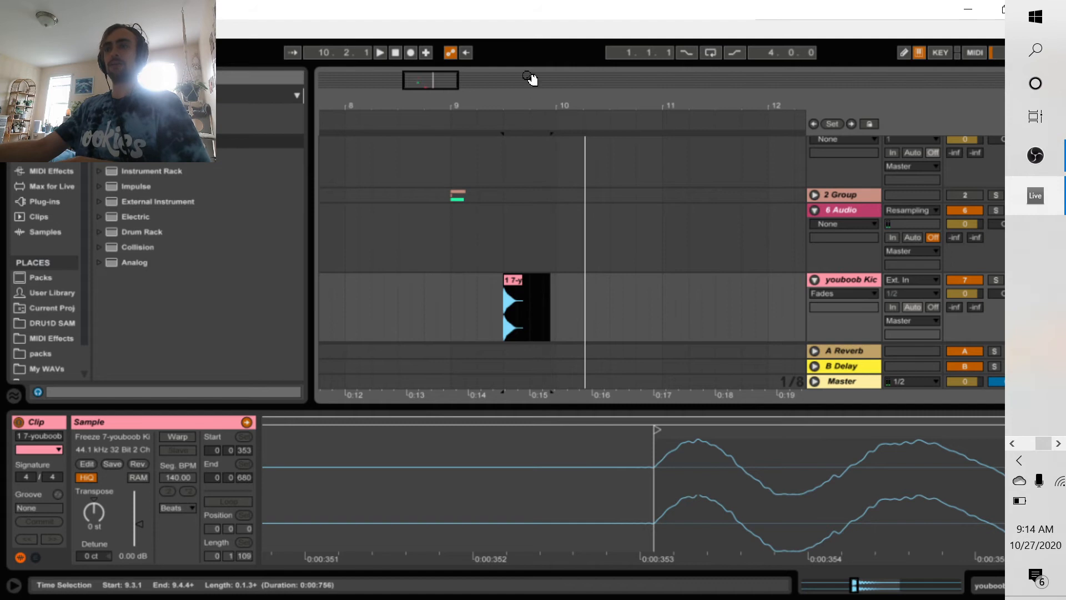
{"action": "scroll", "coordinate": [527, 277], "scroll_direction": "down", "scroll_amount": 2}
Play back the shortened kick clip and consolidate it into a new sample, allowing audio to stop
{"action": "left_click", "coordinate": [520, 280]}
{"action": "key", "text": "space"}
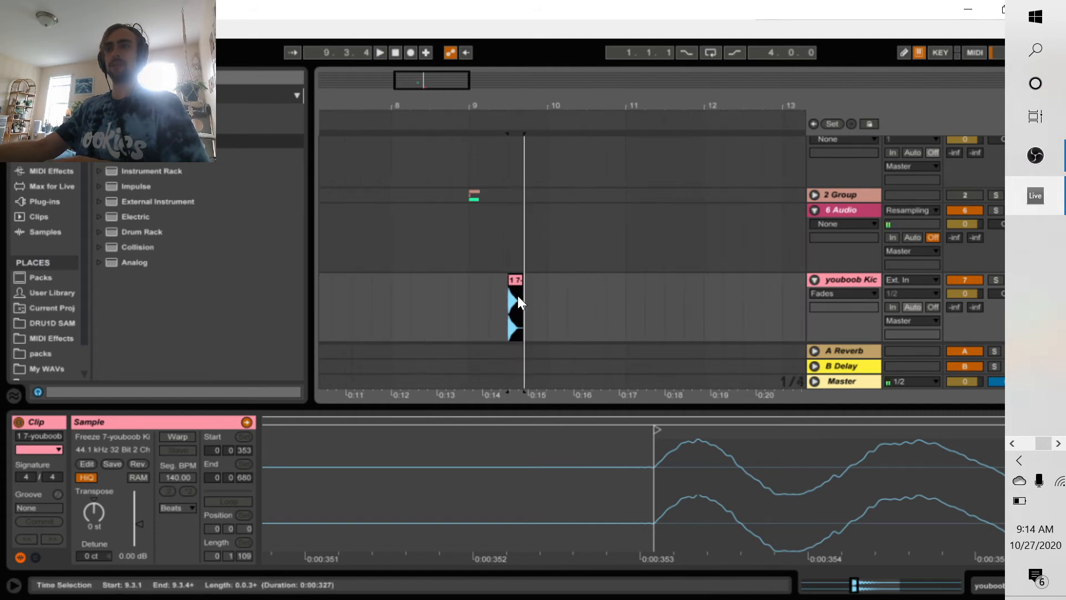
{"action": "key", "text": "space"}
{"action": "key", "text": "space"}
{"action": "key", "text": "ctrl+j"}
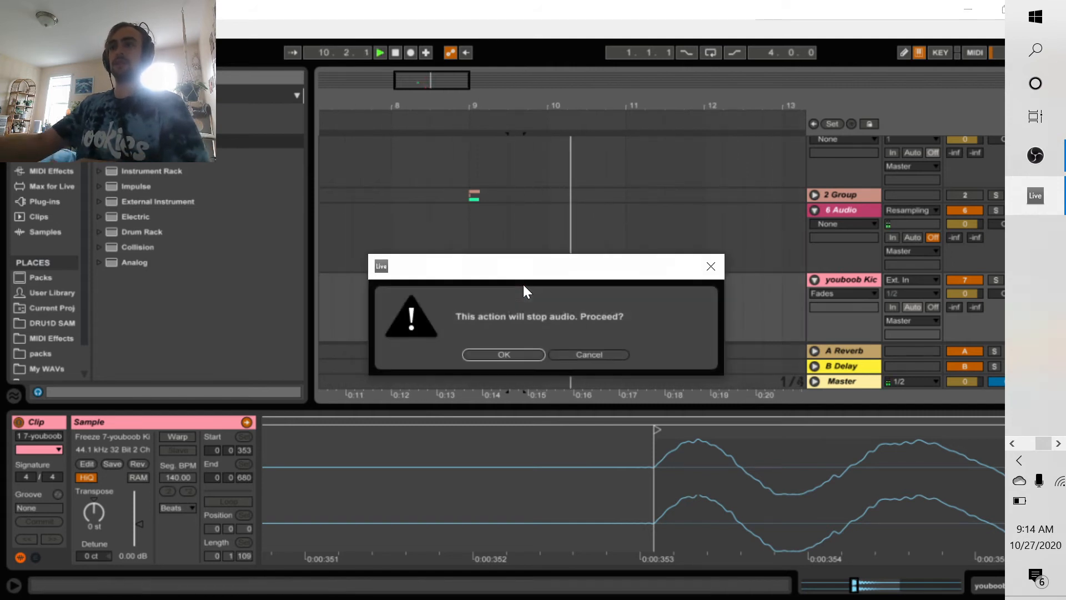
{"action": "key", "text": "Return"}
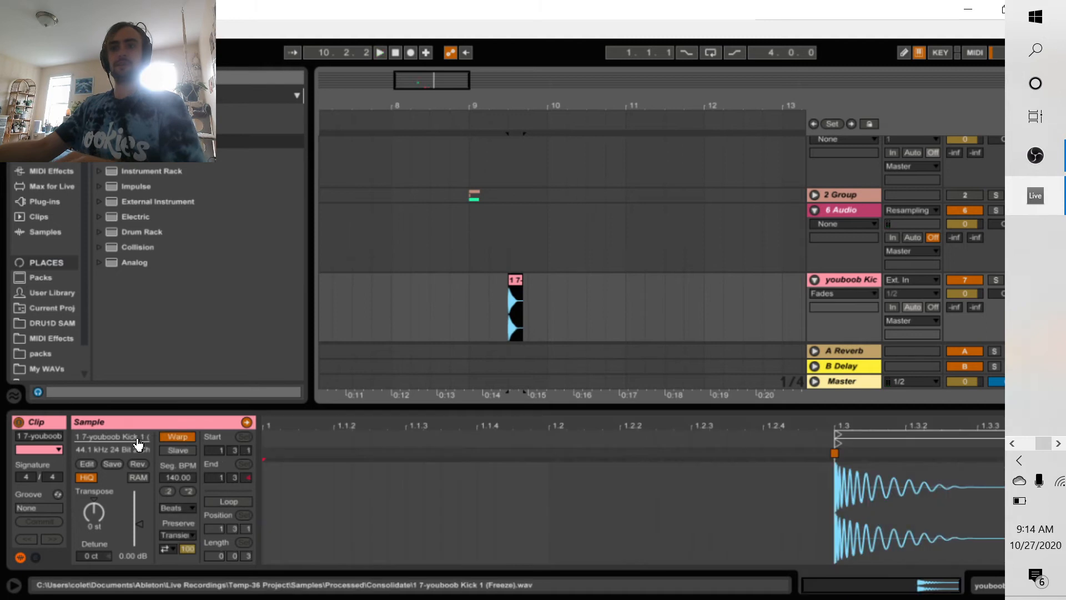
Locate the consolidated clip's source sample and rename the file as youboob kick 2
{"action": "left_click", "coordinate": [136, 440]}
{"action": "key", "text": "ctrl+r"}
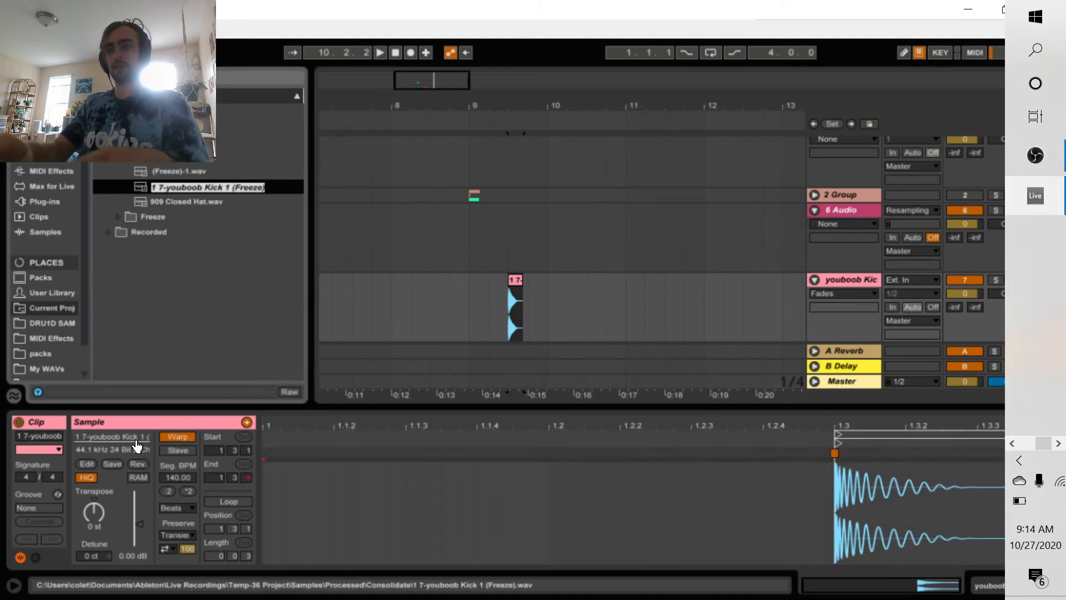
{"action": "type", "text": "youboob"}
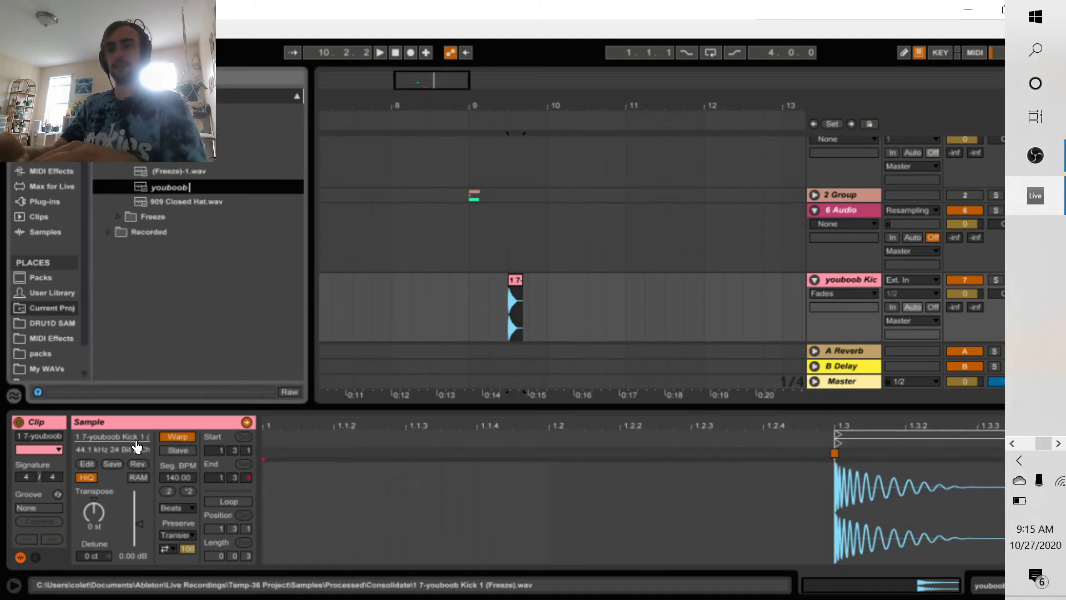
{"action": "type", "text": " kic "}
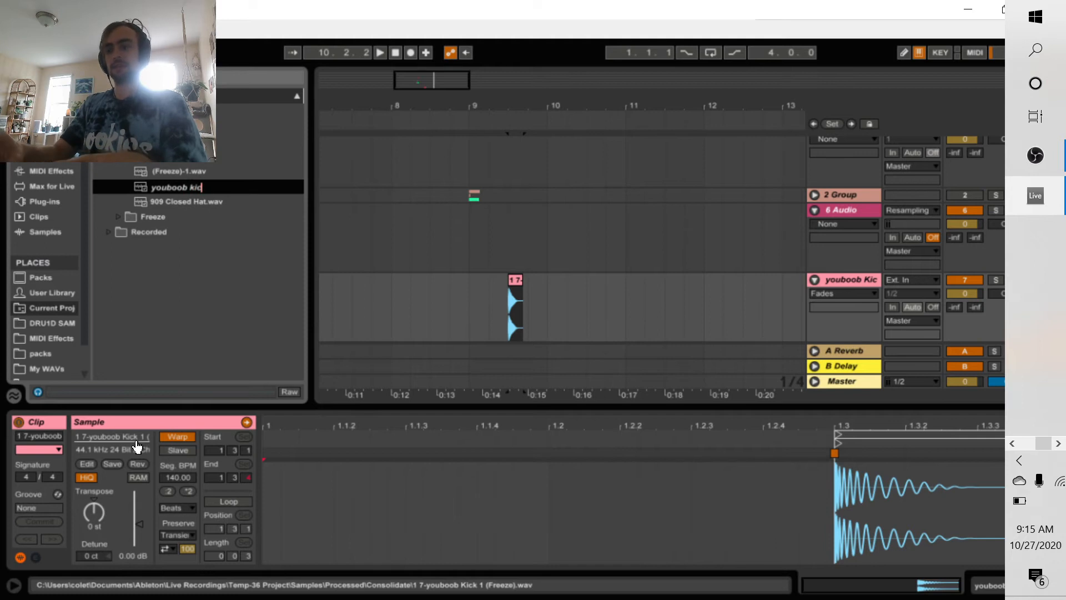
{"action": "type", "text": "2"}
{"action": "key", "text": "BackSpace"}
{"action": "key", "text": "Return"}
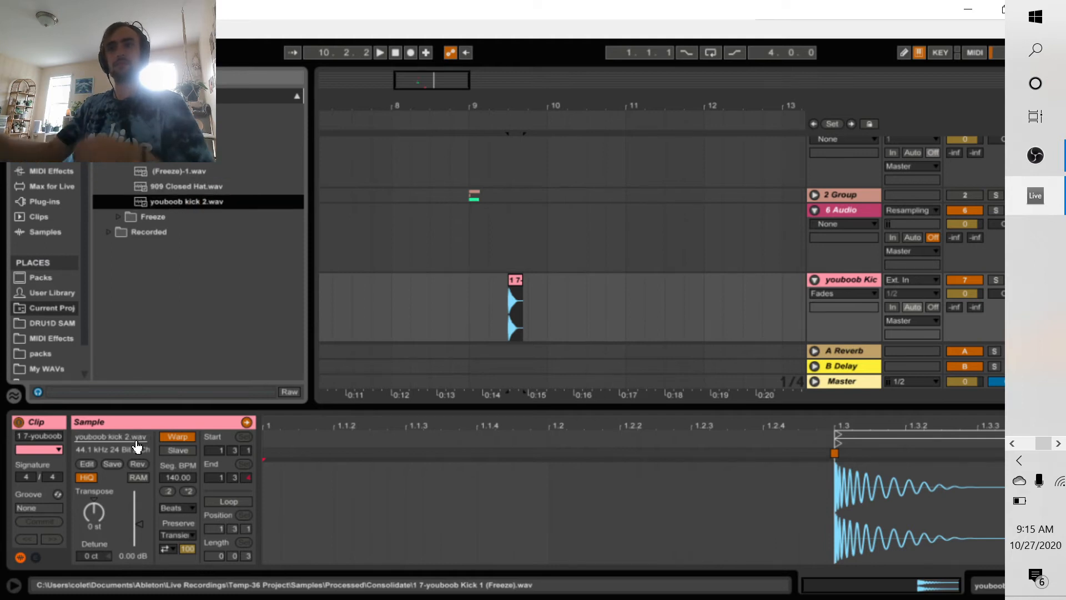
Move youboob kick 2.wav into the KICKS folder of the DRU1D SAMPLES library and look through the folder
{"action": "left_click_drag", "start_coordinate": [196, 202], "coordinate": [222, 292]}
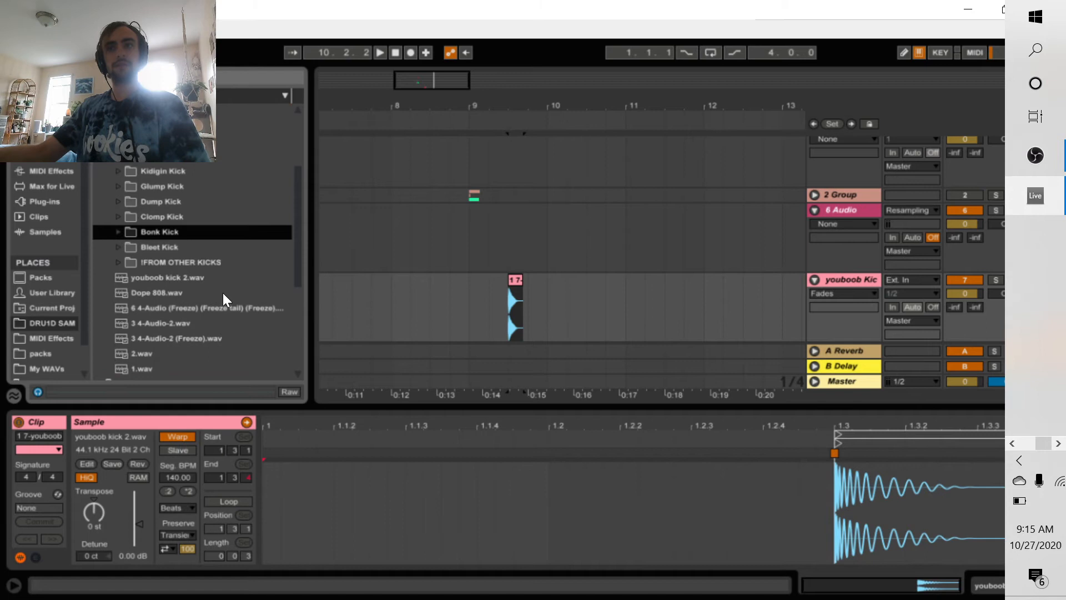
{"action": "scroll", "coordinate": [244, 289], "scroll_direction": "down", "scroll_amount": 5}
{"action": "scroll", "coordinate": [268, 295], "scroll_direction": "down", "scroll_amount": 4}
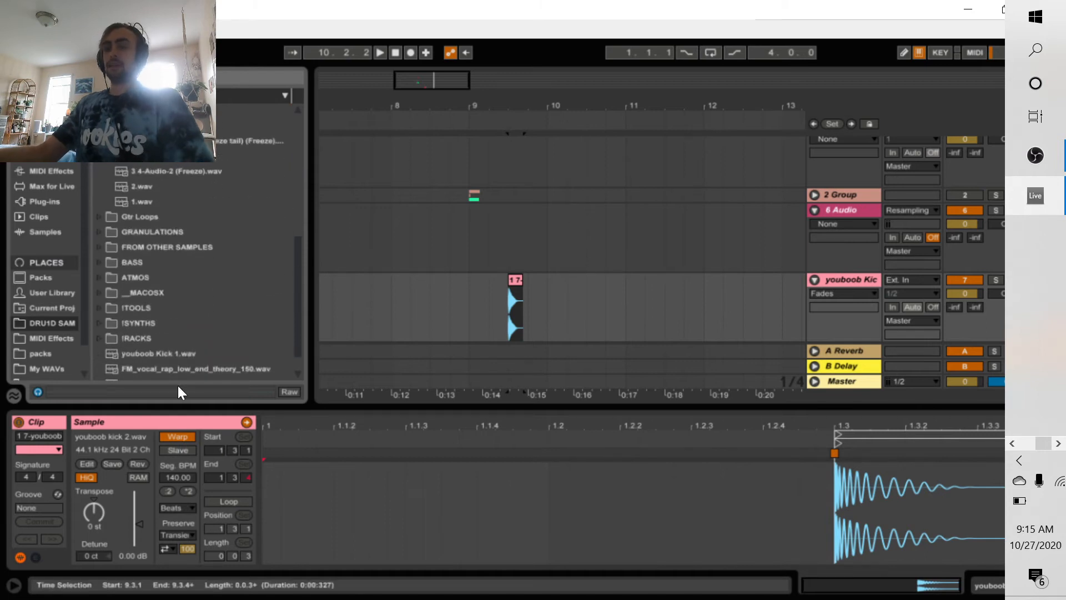
Turn off warping for the youboob kick 2 clip and play it repeatedly to check the sound
{"action": "left_click", "coordinate": [180, 437]}
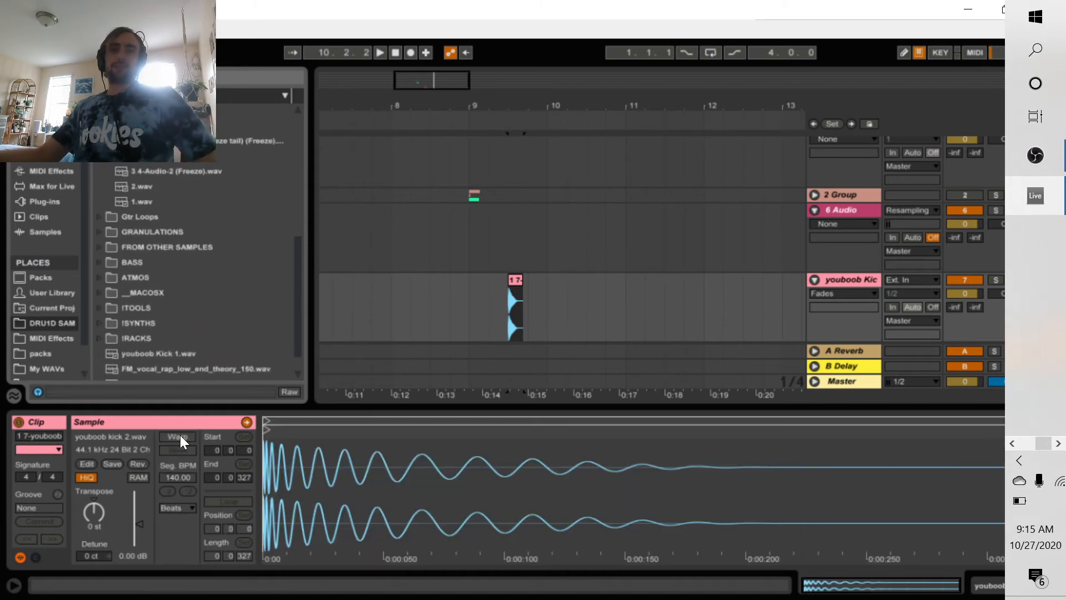
{"action": "key", "text": "space"}
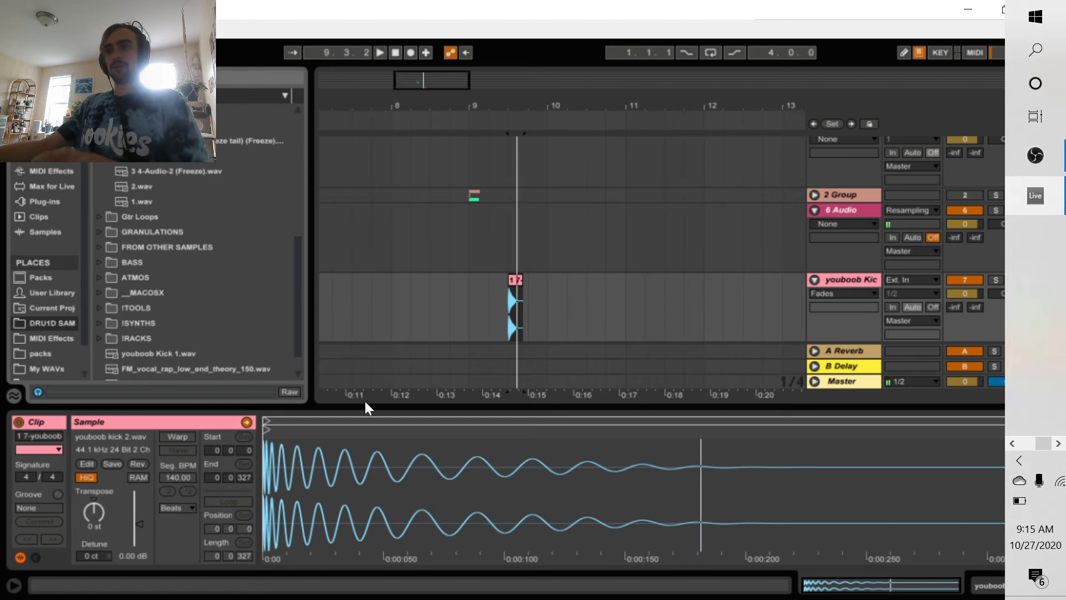
{"action": "key", "text": "space"}
{"action": "key", "text": "space"}
{"action": "key", "text": "space"}
{"action": "key", "text": "space"}
{"action": "key", "text": "space"}
{"action": "key", "text": "space"}
{"action": "key", "text": "space"}
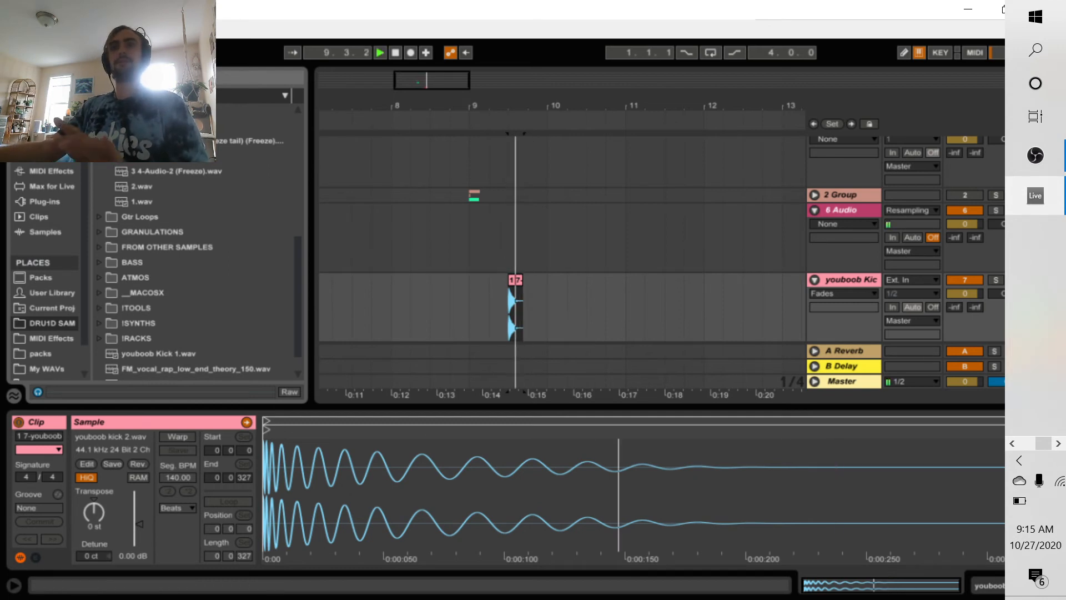
{"action": "key", "text": "space"}
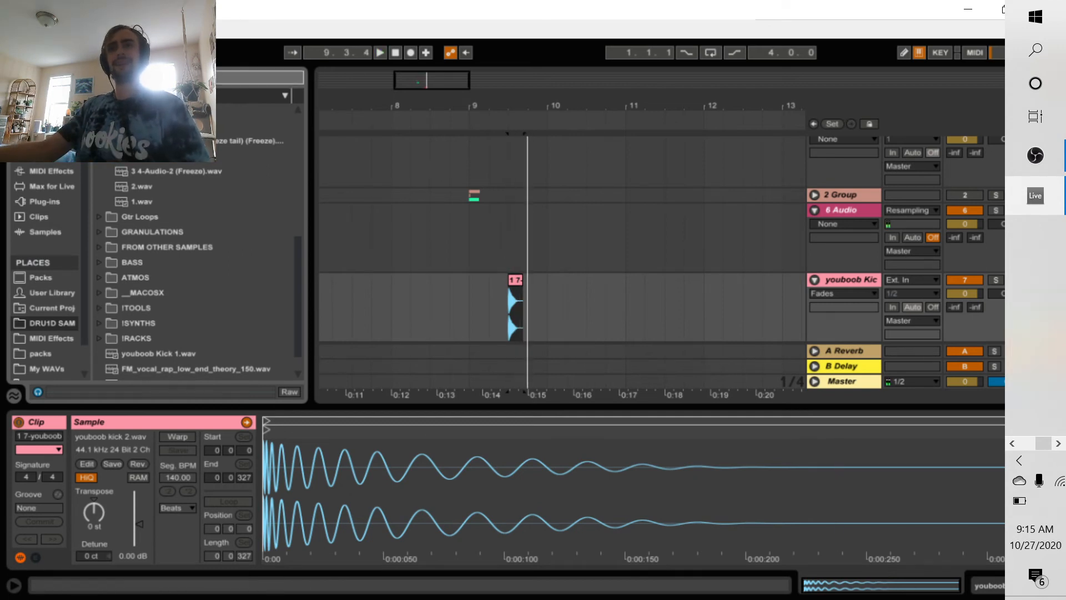
List the available audio effects in the browser and look through them
{"action": "left_click", "coordinate": [54, 201]}
{"action": "left_click", "coordinate": [64, 163]}
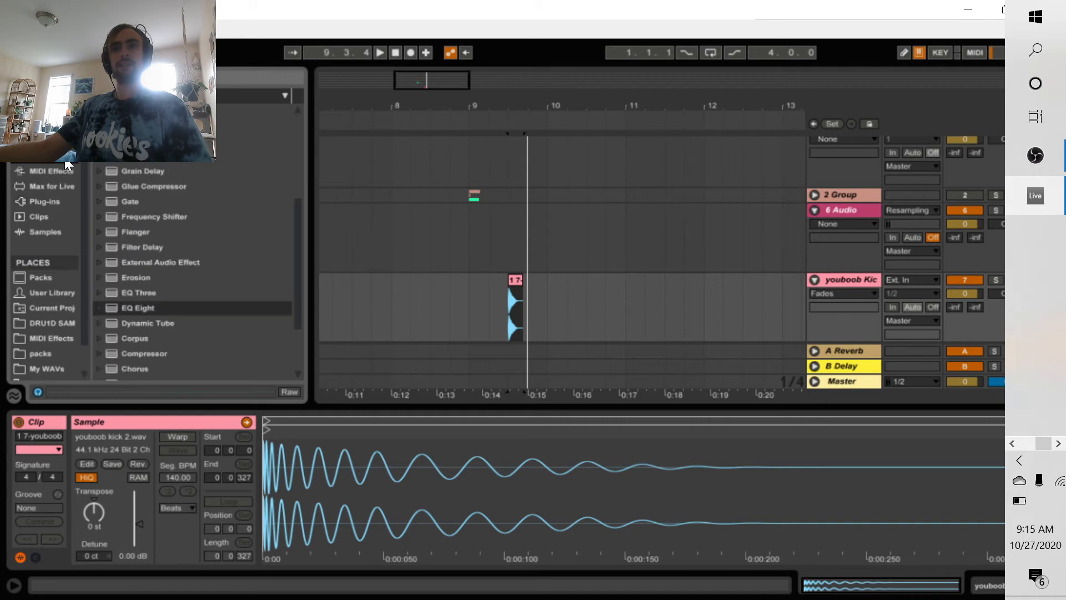
{"action": "scroll", "coordinate": [205, 248], "scroll_direction": "up", "scroll_amount": 5}
{"action": "scroll", "coordinate": [211, 242], "scroll_direction": "up", "scroll_amount": 3}
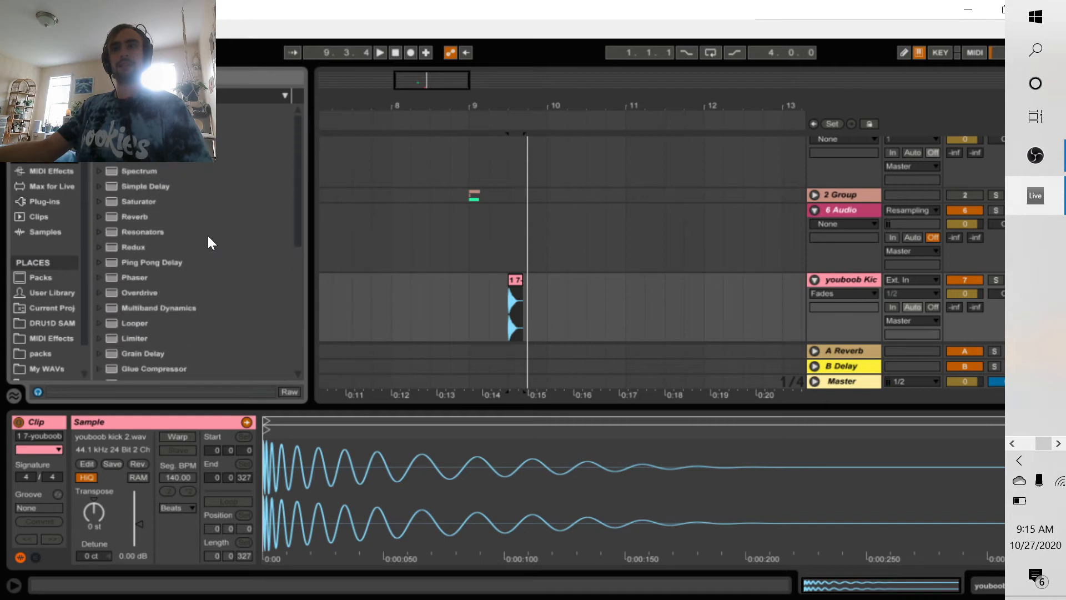
Play the kick repeatedly from 9.3.1, select its clip in a closer view and audition it again
{"action": "left_click", "coordinate": [509, 306]}
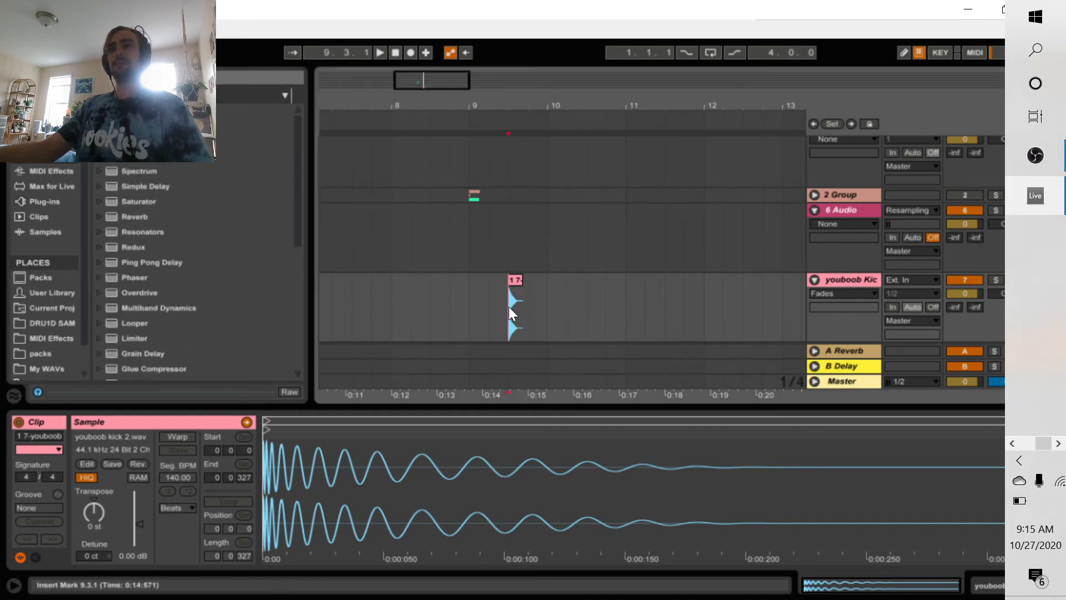
{"action": "key", "text": "space"}
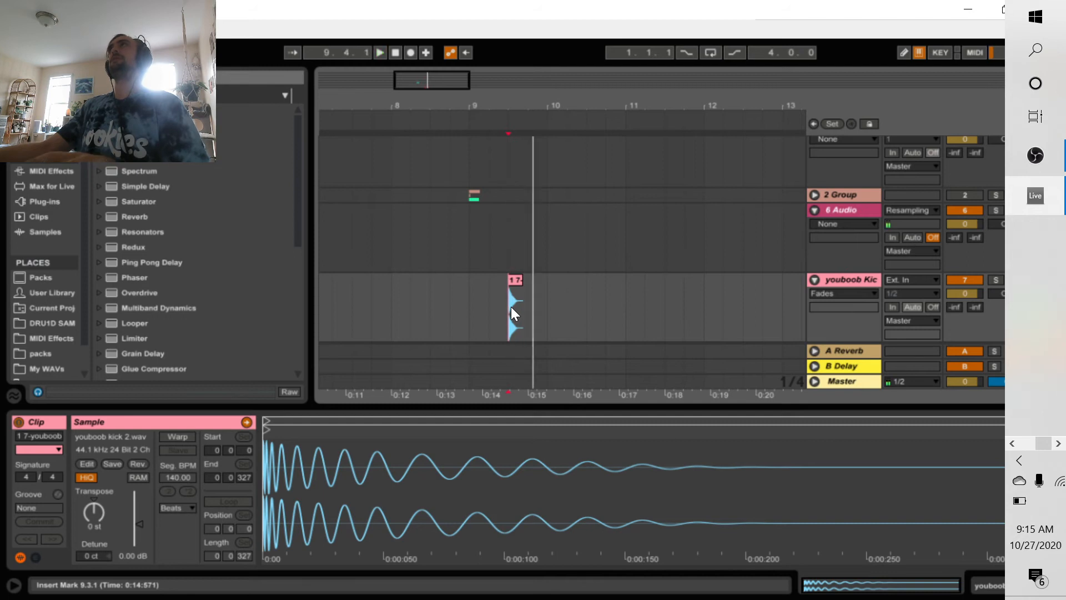
{"action": "key", "text": "space"}
{"action": "key", "text": "space"}
{"action": "key", "text": "space"}
{"action": "key", "text": "space"}
{"action": "key", "text": "space"}
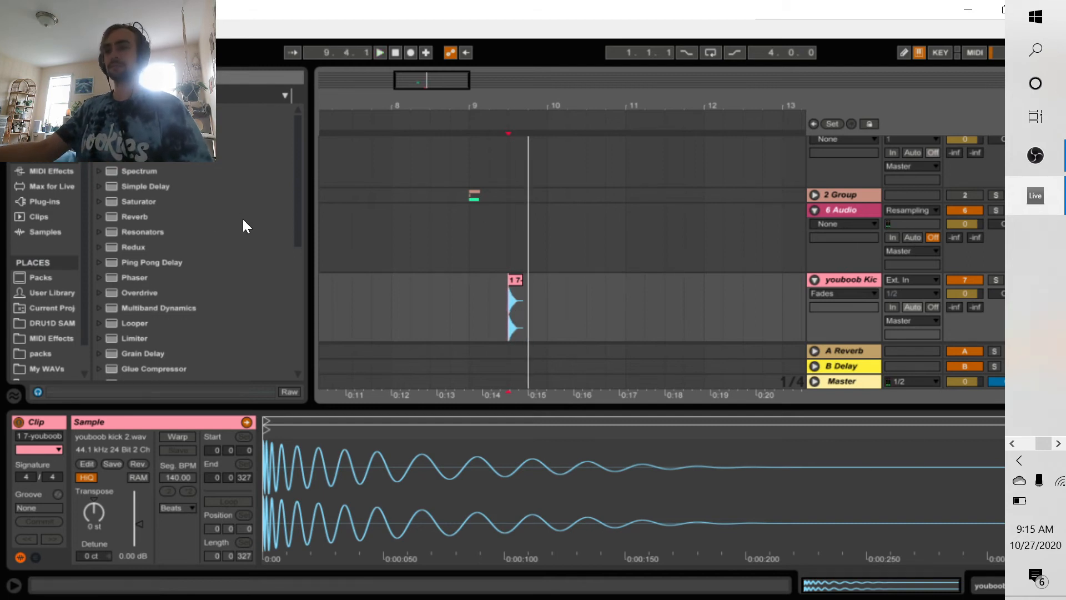
{"action": "left_click_drag", "start_coordinate": [519, 111], "coordinate": [512, 241]}
{"action": "left_click", "coordinate": [513, 281]}
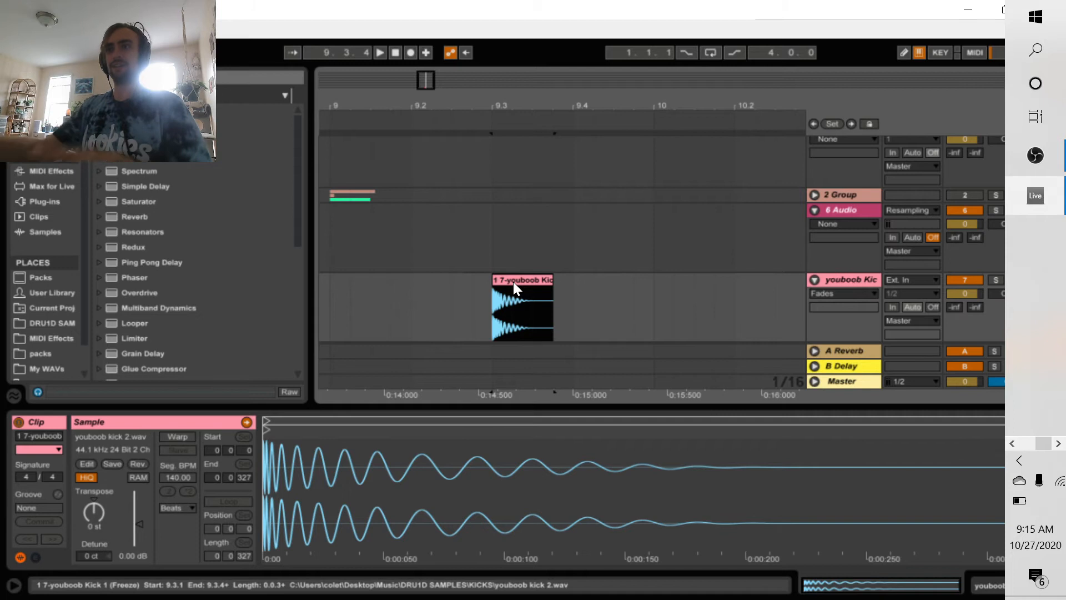
{"action": "key", "text": "space"}
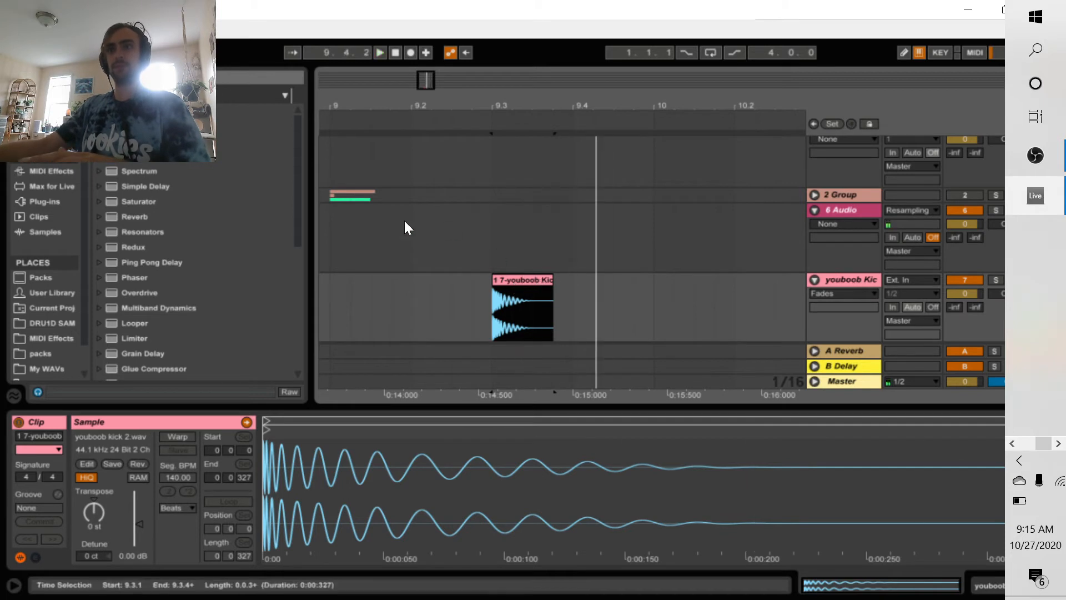
Add Multiband Dynamics to the youboob Kick track and raise the high band's lower threshold
{"action": "scroll", "coordinate": [190, 299], "scroll_direction": "down", "scroll_amount": 5}
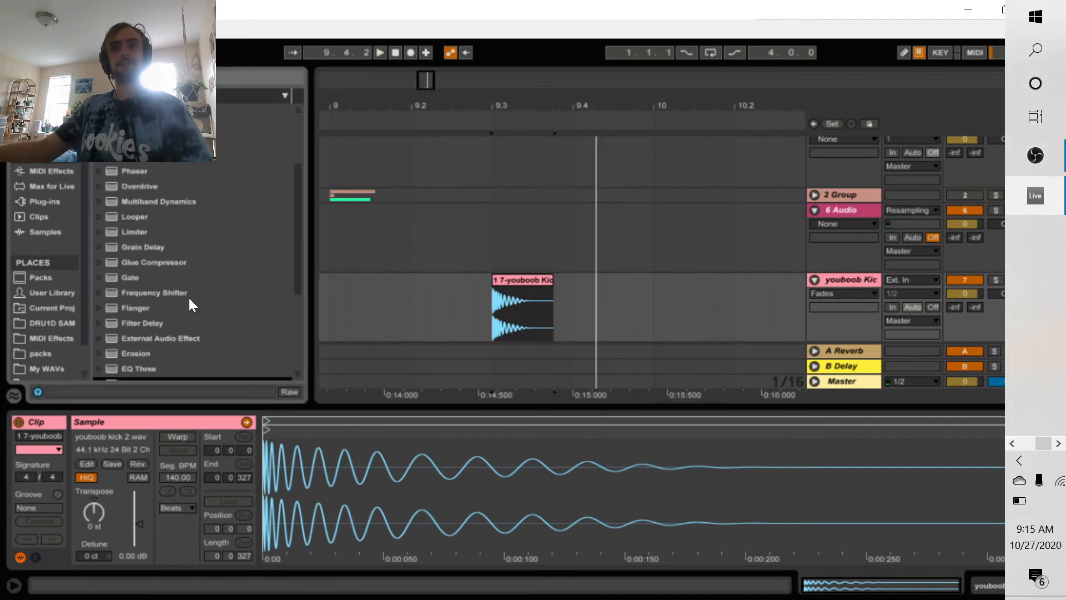
{"action": "left_click", "coordinate": [186, 297]}
{"action": "scroll", "coordinate": [151, 302], "scroll_direction": "down", "scroll_amount": 5}
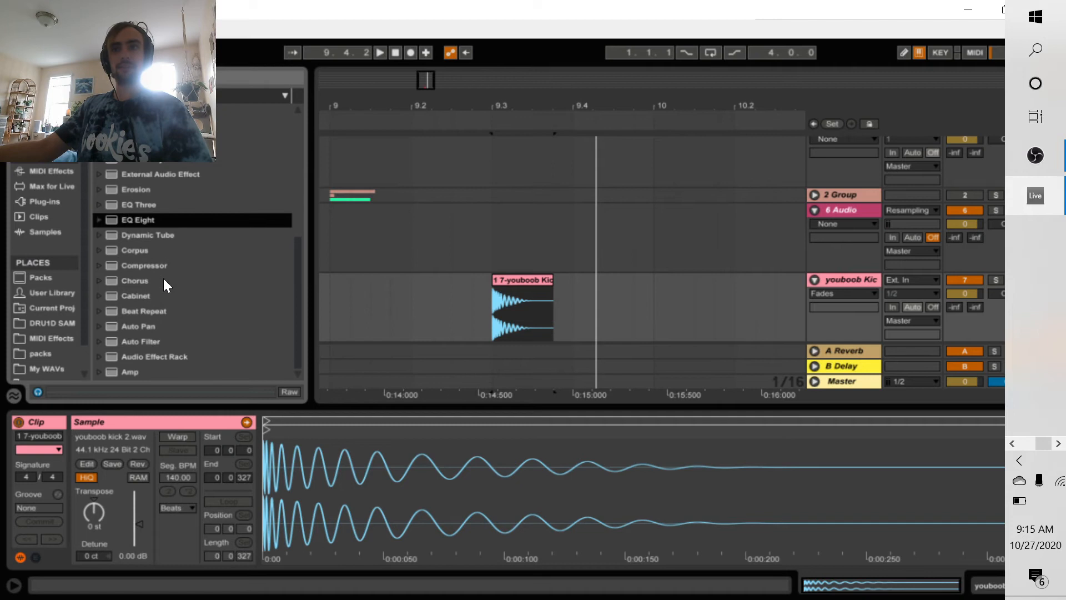
{"action": "scroll", "coordinate": [188, 192], "scroll_direction": "up", "scroll_amount": 5}
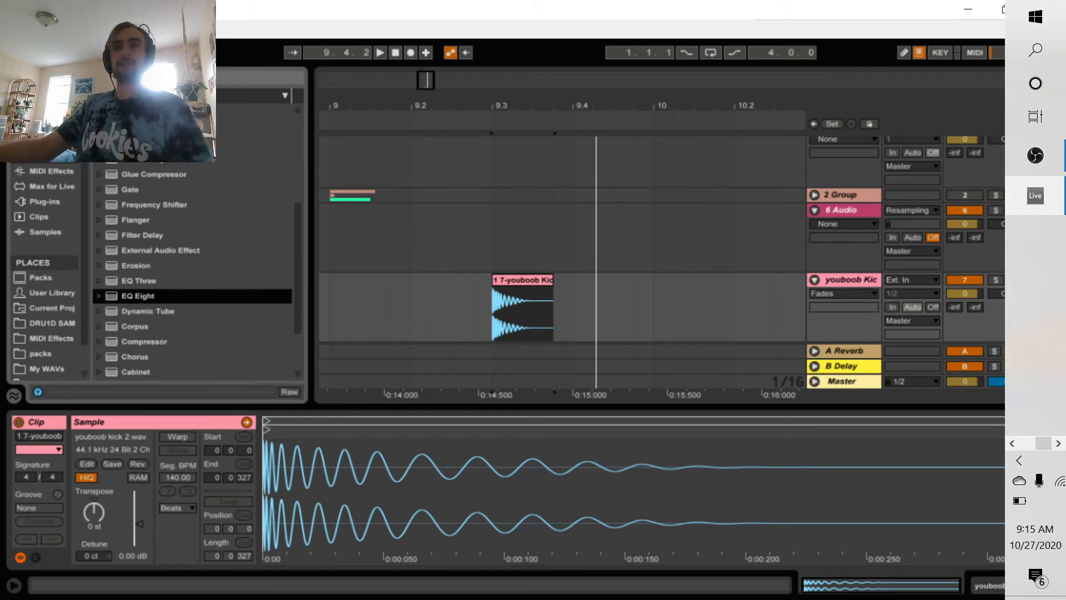
{"action": "key", "text": "ctrl+f"}
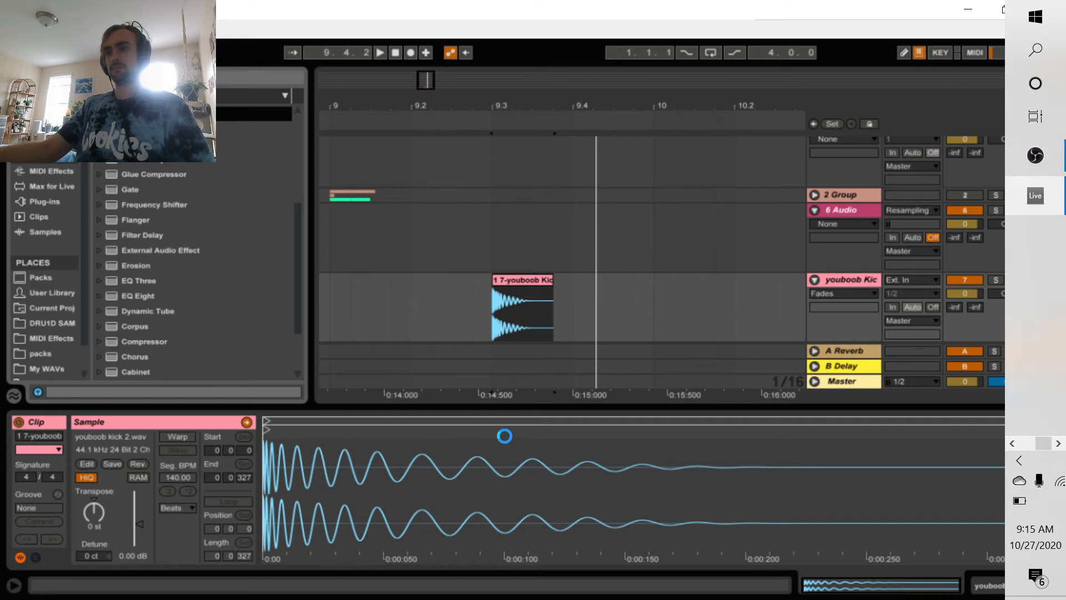
{"action": "key", "text": "shift+Tab"}
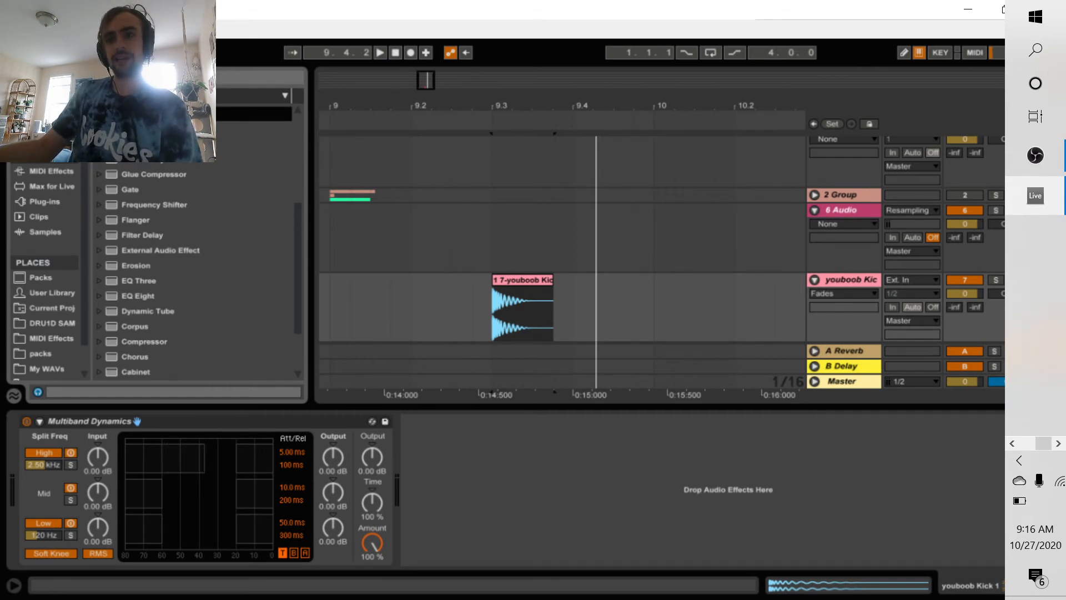
{"action": "left_click", "coordinate": [156, 460]}
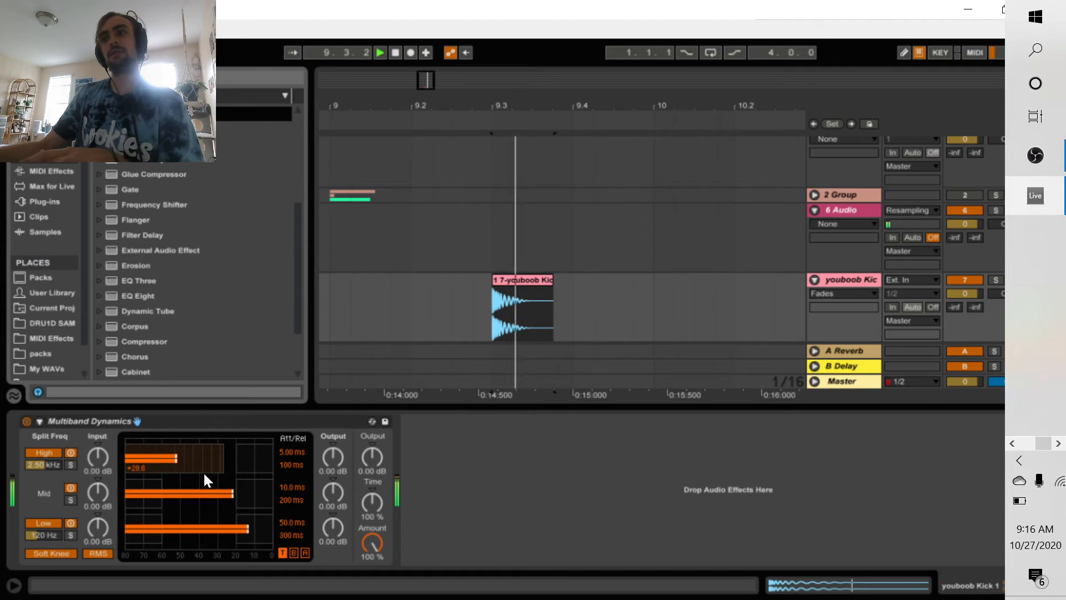
Compare the playing kick with Multiband Dynamics bypassed and active
{"action": "left_click", "coordinate": [28, 421]}
{"action": "left_click", "coordinate": [29, 420]}
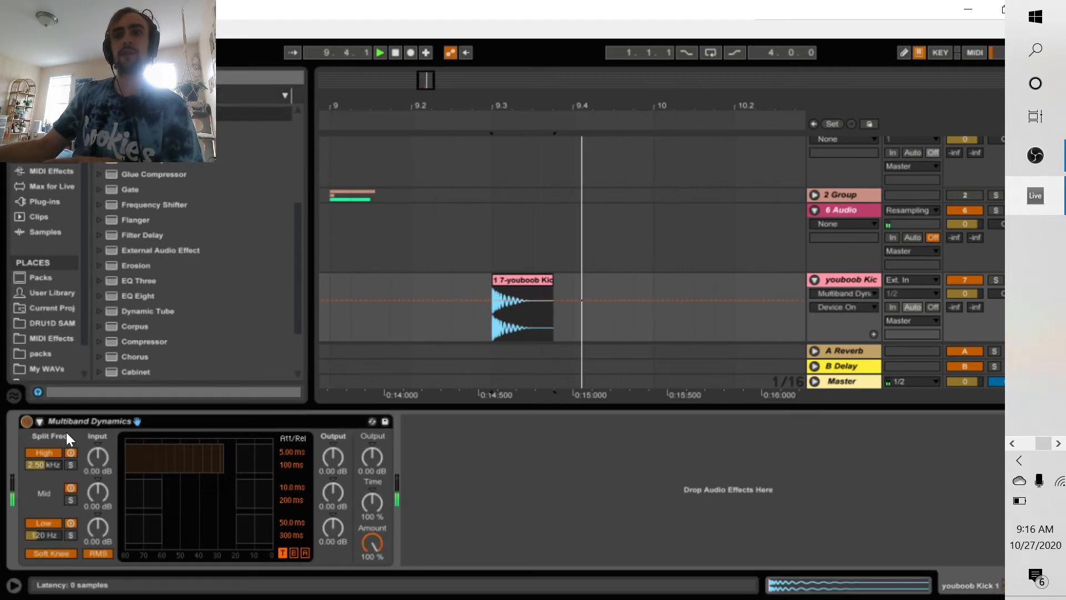
{"action": "key", "text": "space"}
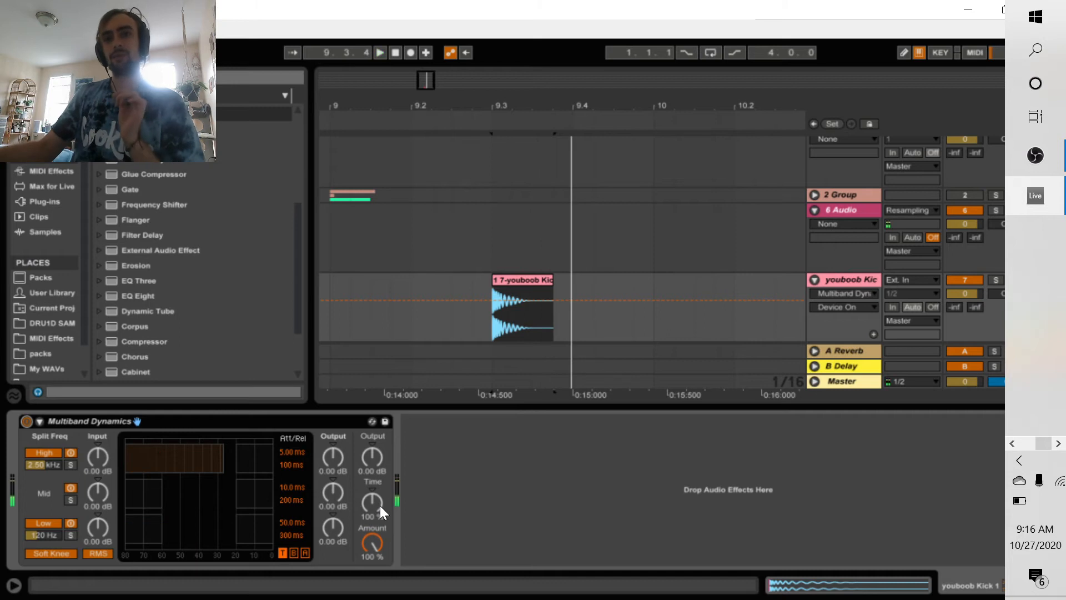
Set the Time of Multiband Dynamics to 158 % and audition the kick repeatedly
{"action": "left_click", "coordinate": [372, 501]}
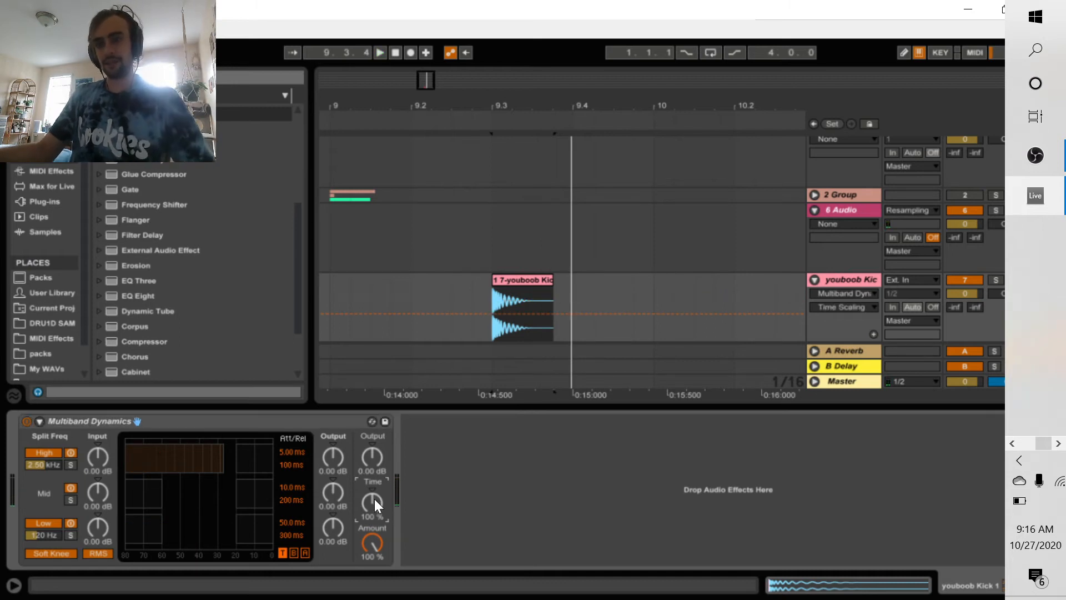
{"action": "mouse_move", "coordinate": [374, 499]}
{"action": "left_mouse_down"}
{"action": "mouse_move", "coordinate": [374, 466]}
{"action": "mouse_move", "coordinate": [374, 483]}
{"action": "left_mouse_up"}
{"action": "key", "text": "space"}
{"action": "key", "text": "space"}
{"action": "key", "text": "space"}
{"action": "key", "text": "space"}
{"action": "key", "text": "space"}
{"action": "key", "text": "space"}
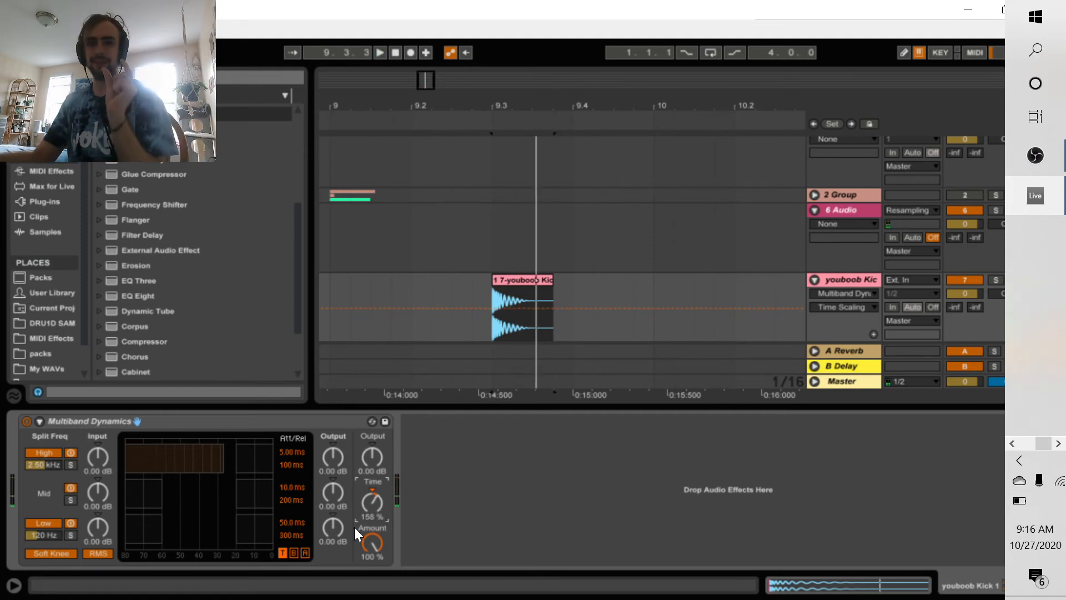
{"action": "key", "text": "space"}
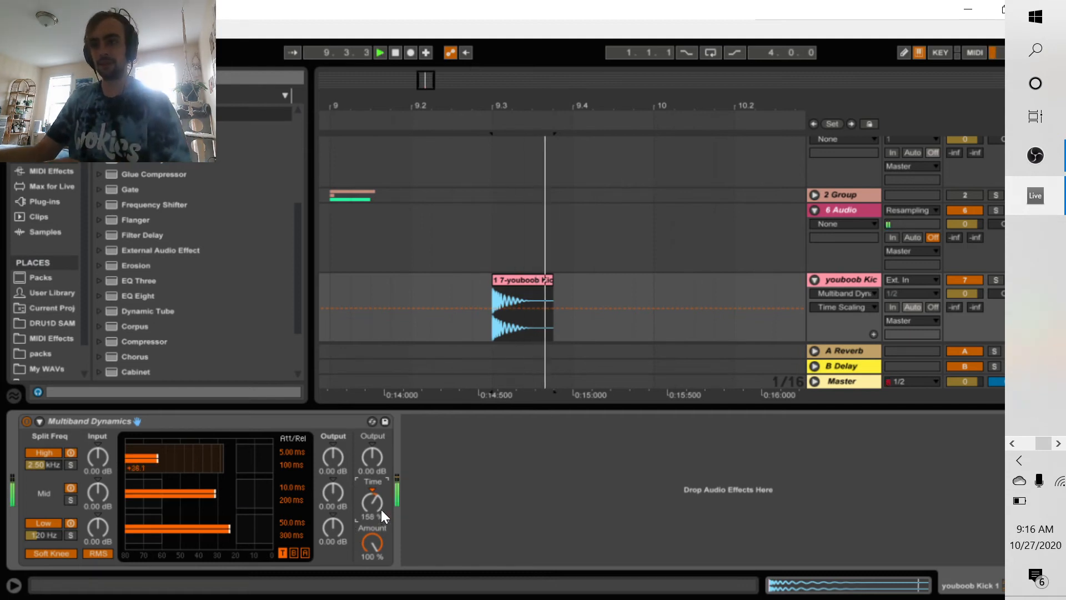
{"action": "key", "text": "space"}
{"action": "key", "text": "space"}
{"action": "key", "text": "space"}
{"action": "key", "text": "space"}
{"action": "key", "text": "space"}
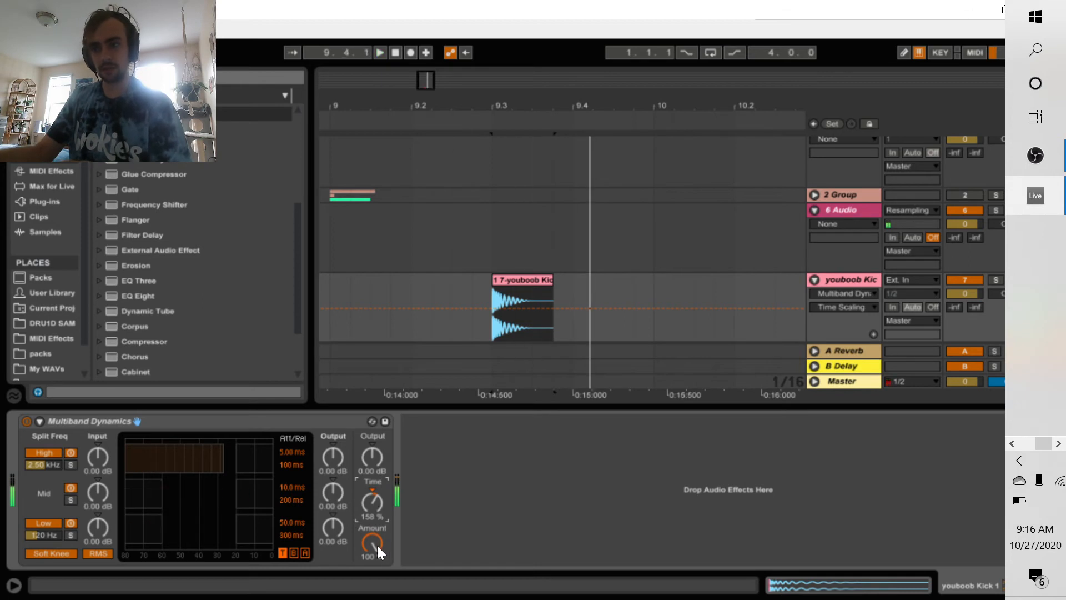
Try lowering the Amount of Multiband Dynamics to 51 % and 37 % while retriggering the kick
{"action": "left_click_drag", "start_coordinate": [372, 542], "coordinate": [372, 579]}
{"action": "key", "text": "space"}
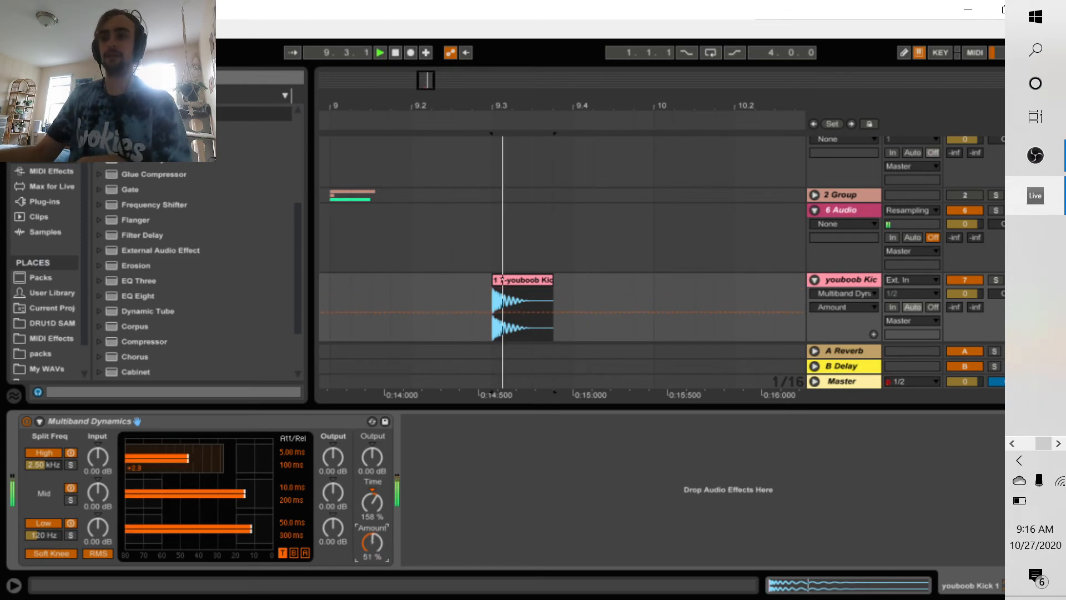
{"action": "key", "text": "space"}
{"action": "key", "text": "space"}
{"action": "key", "text": "space"}
{"action": "key", "text": "space"}
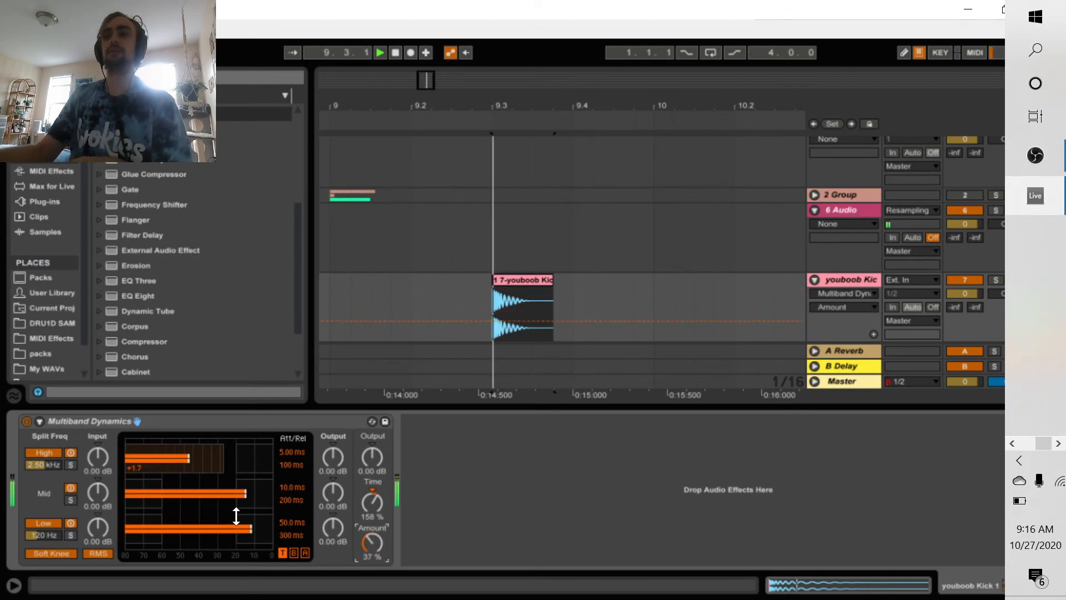
Bypass Multiband Dynamics and retrigger the kick to compare it with the processed sound
{"action": "left_click", "coordinate": [26, 421]}
{"action": "key", "text": "space"}
{"action": "key", "text": "space"}
{"action": "key", "text": "space"}
{"action": "key", "text": "space"}
{"action": "key", "text": "space"}
{"action": "left_click", "coordinate": [28, 421]}
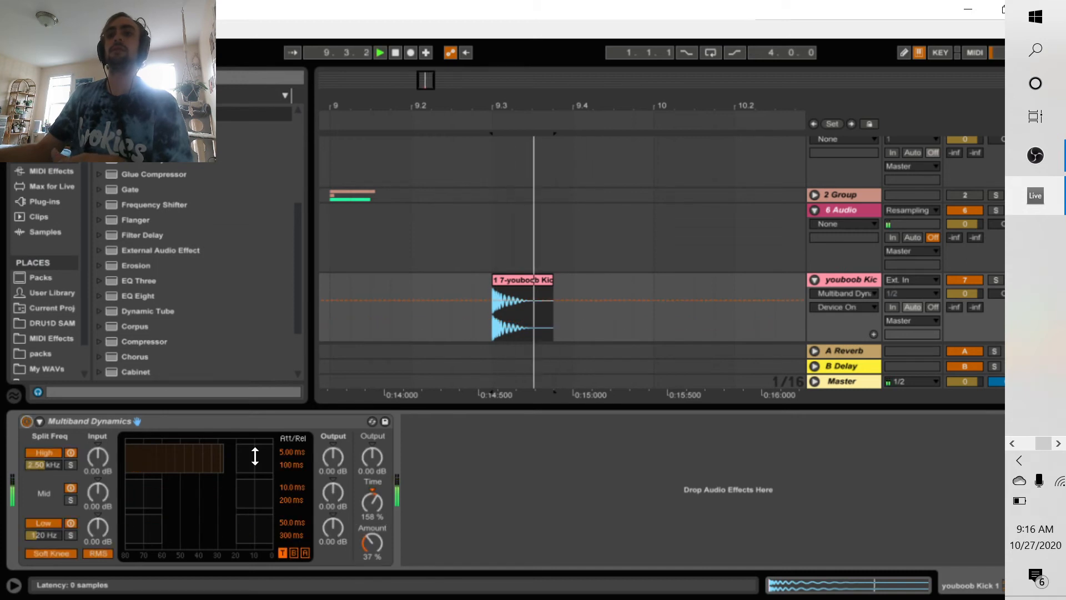
{"action": "key", "text": "space"}
Try the Amount of Multiband Dynamics at 100 % and audition the kick
{"action": "left_click_drag", "start_coordinate": [380, 549], "coordinate": [382, 512]}
{"action": "key", "text": "space"}
{"action": "key", "text": "space"}
{"action": "key", "text": "space"}
{"action": "key", "text": "space"}
{"action": "key", "text": "space"}
{"action": "key", "text": "space"}
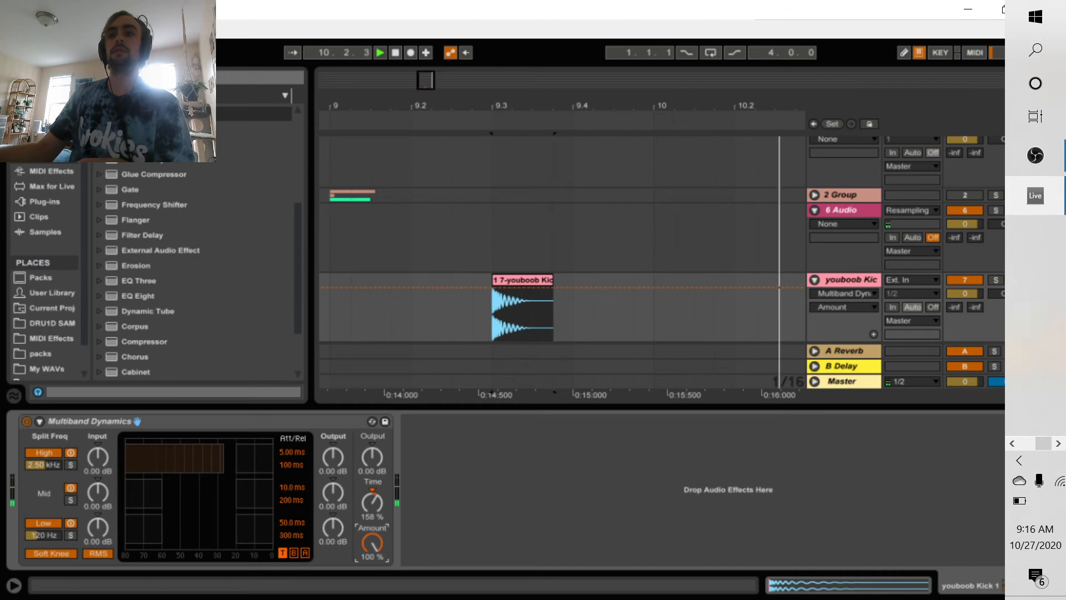
Raise the lower threshold of Multiband Dynamics' high band further and audition the kick
{"action": "left_click_drag", "start_coordinate": [223, 460], "coordinate": [250, 461]}
{"action": "key", "text": "space"}
{"action": "key", "text": "space"}
{"action": "key", "text": "space"}
{"action": "key", "text": "space"}
{"action": "key", "text": "space"}
{"action": "key", "text": "space"}
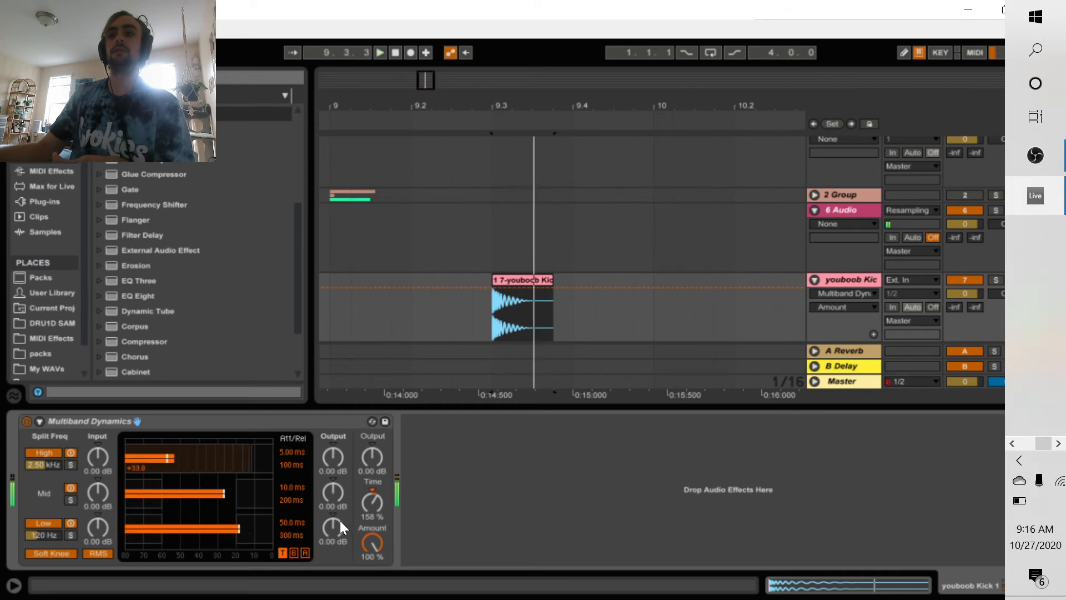
Set the Amount of Multiband Dynamics to 24 % and audition the kick repeatedly
{"action": "key", "text": "space"}
{"action": "mouse_move", "coordinate": [381, 555]}
{"action": "left_mouse_down"}
{"action": "mouse_move", "coordinate": [380, 595]}
{"action": "mouse_move", "coordinate": [380, 542]}
{"action": "left_mouse_up"}
{"action": "key", "text": "space"}
{"action": "key", "text": "space"}
{"action": "key", "text": "space"}
{"action": "key", "text": "space"}
{"action": "key", "text": "space"}
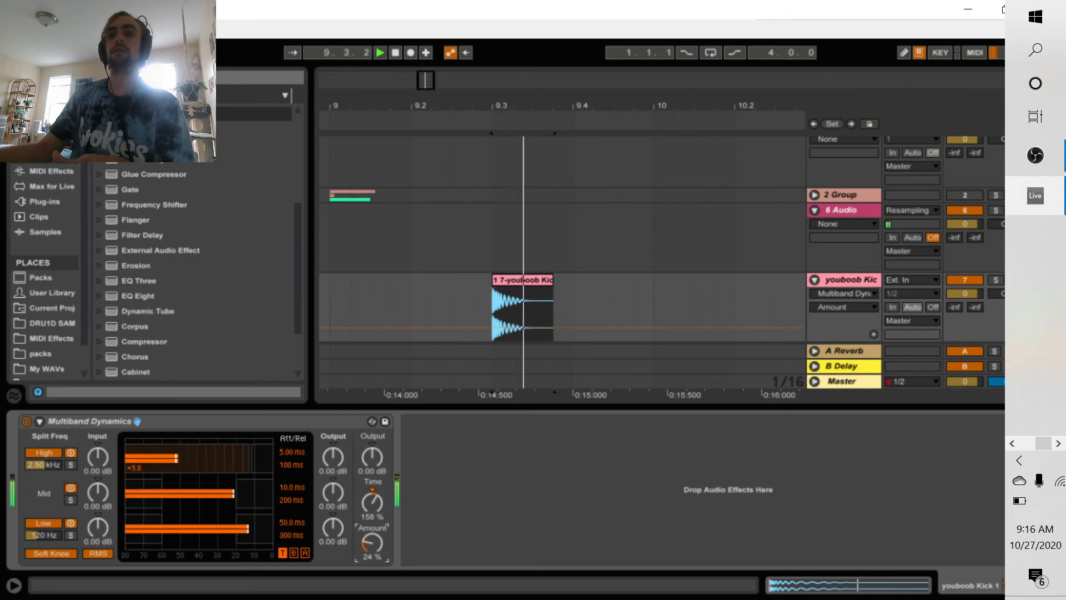
{"action": "key", "text": "space"}
{"action": "key", "text": "space"}
{"action": "key", "text": "space"}
{"action": "key", "text": "space"}
{"action": "key", "text": "space"}
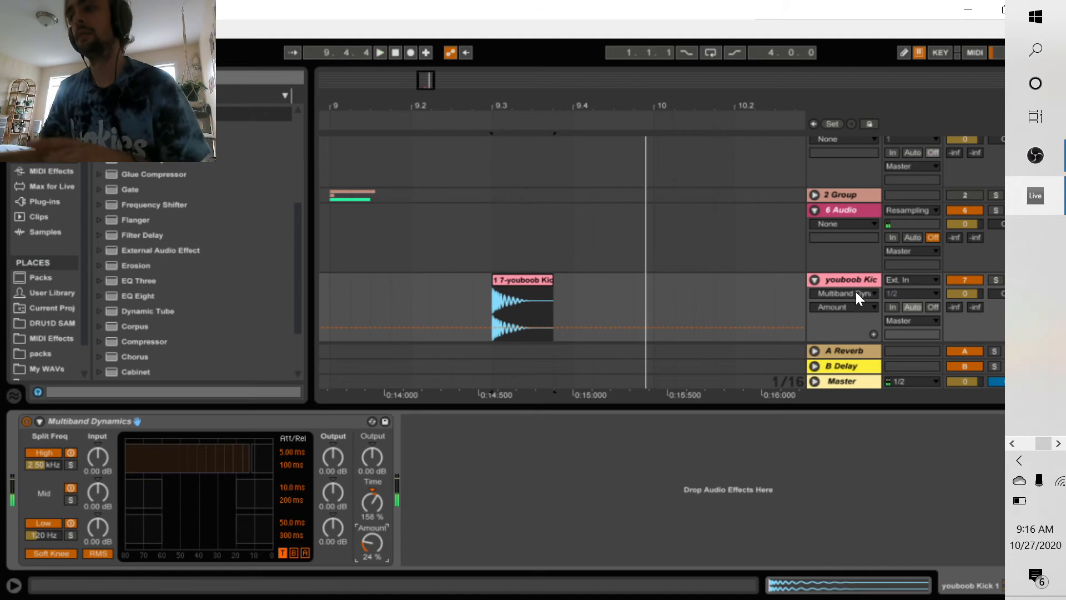
{"action": "key", "text": "space"}
{"action": "key", "text": "space"}
{"action": "key", "text": "space"}
{"action": "key", "text": "space"}
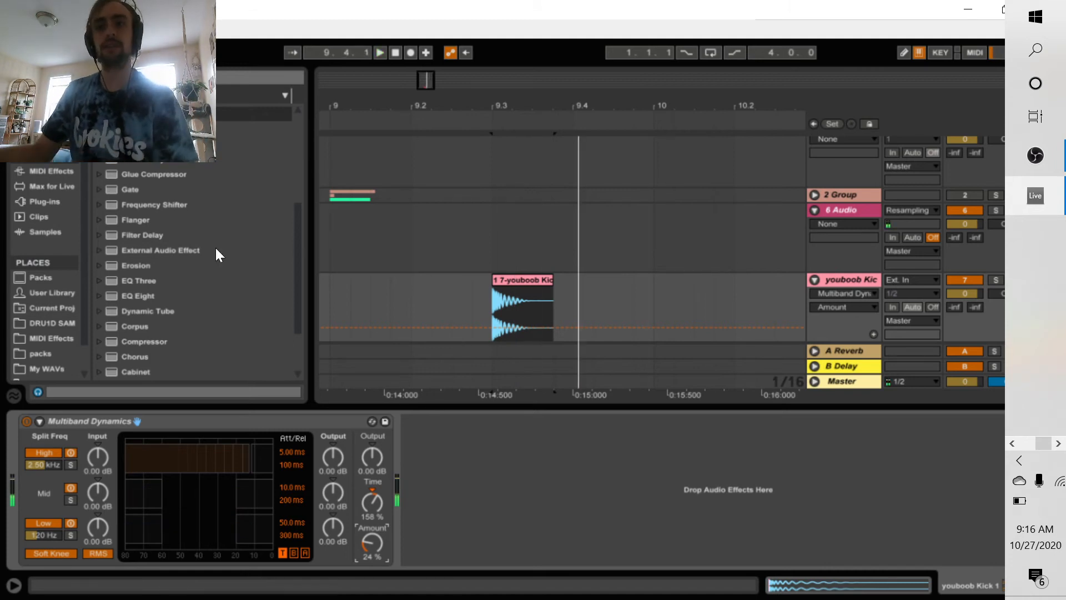
Add EQ Eight after Multiband Dynamics, switch off band 1 and boost one bell band by 3.35 dB at 2.50 kHz
{"action": "left_click", "coordinate": [172, 296]}
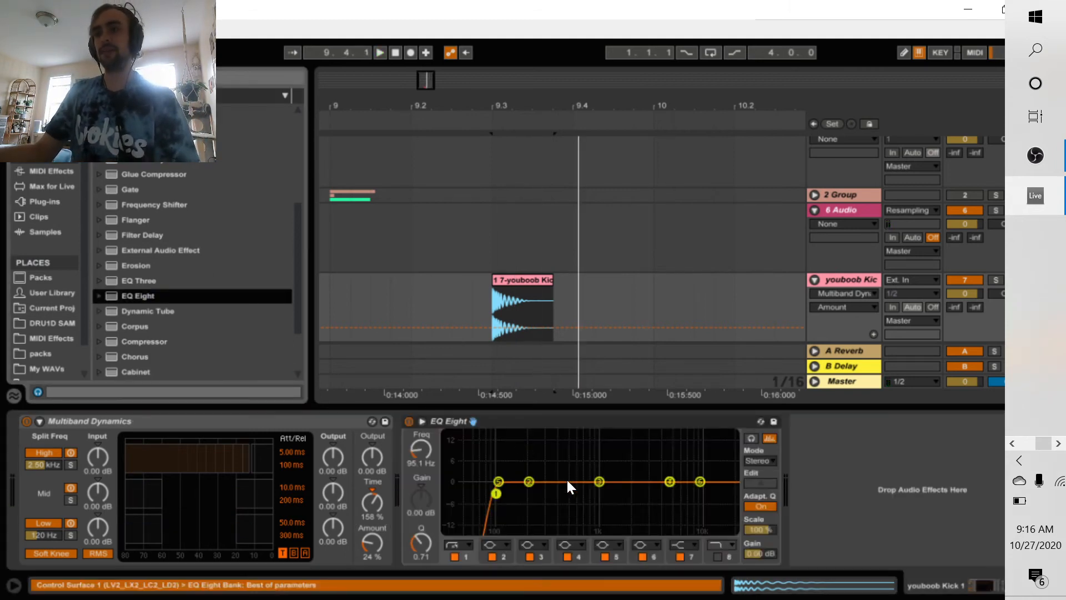
{"action": "left_click", "coordinate": [452, 556]}
{"action": "key", "text": "space"}
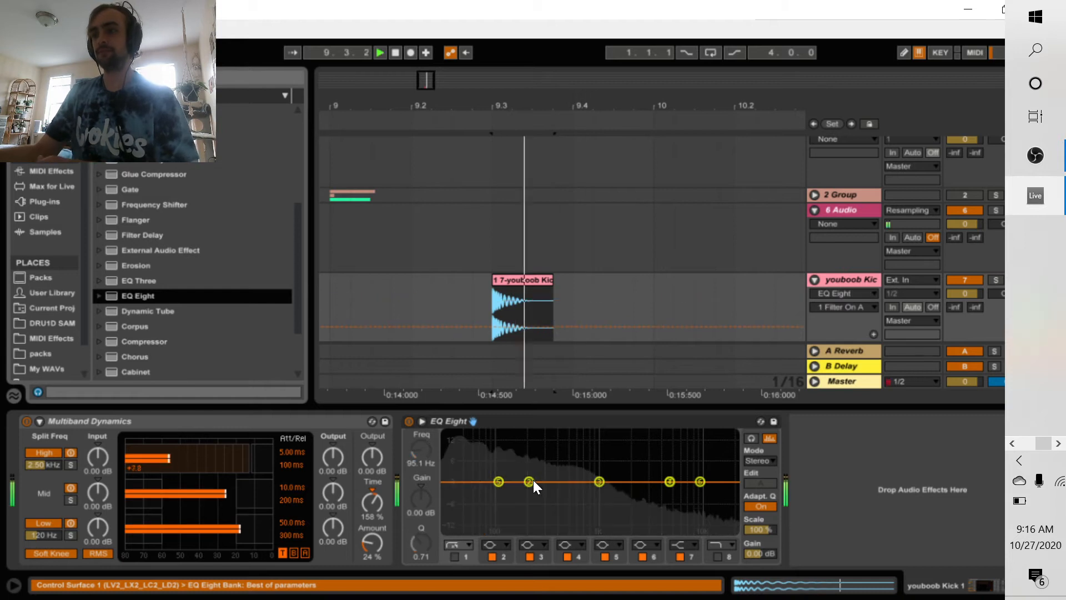
{"action": "left_click_drag", "start_coordinate": [528, 481], "coordinate": [639, 470]}
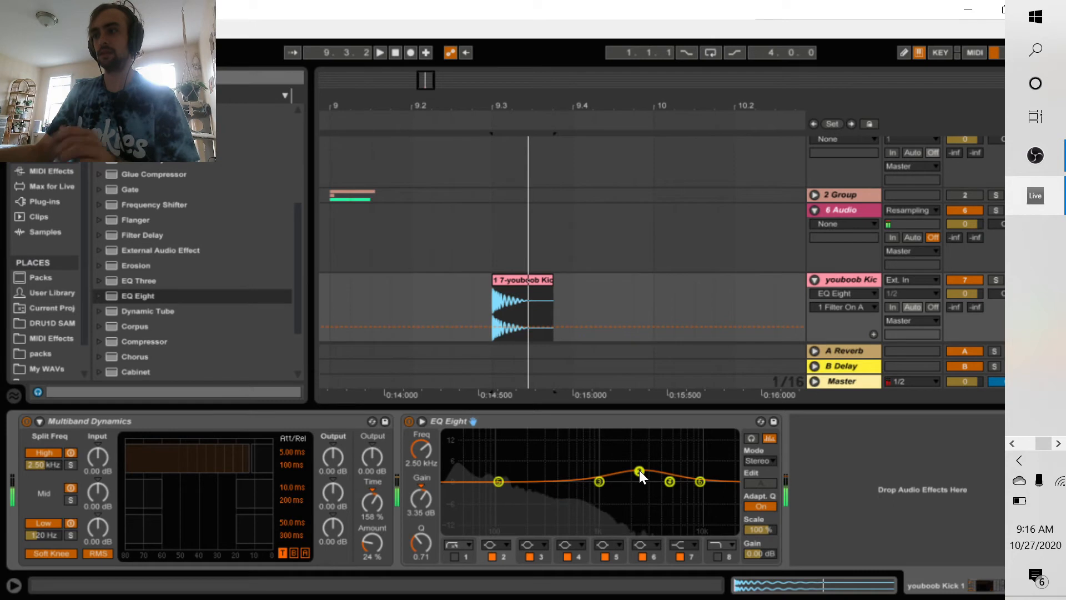
Add a Glue Compressor after the EQ Eight on the kick track and toggle its Soft clipping
{"action": "left_click", "coordinate": [187, 297]}
{"action": "scroll", "coordinate": [187, 300], "scroll_direction": "down", "scroll_amount": 2}
{"action": "scroll", "coordinate": [186, 300], "scroll_direction": "up", "scroll_amount": 3}
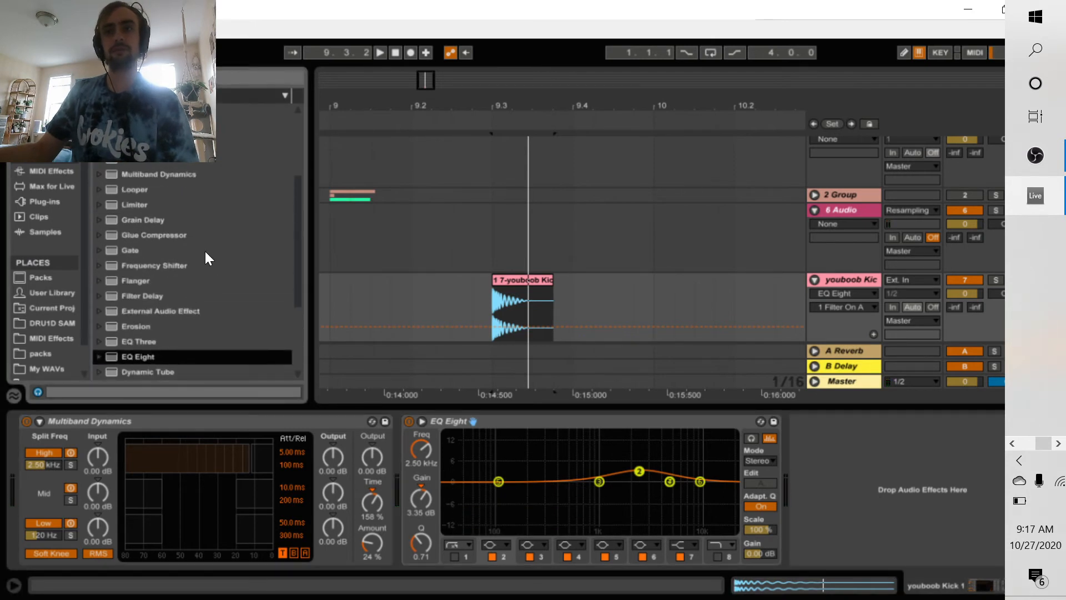
{"action": "left_click", "coordinate": [183, 238]}
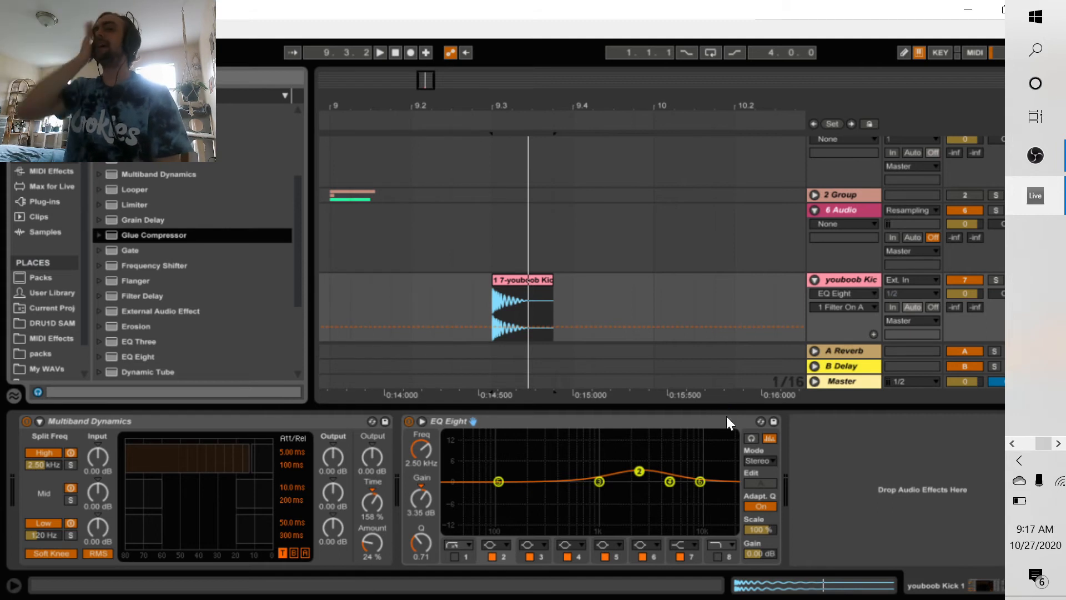
{"action": "key", "text": "Return"}
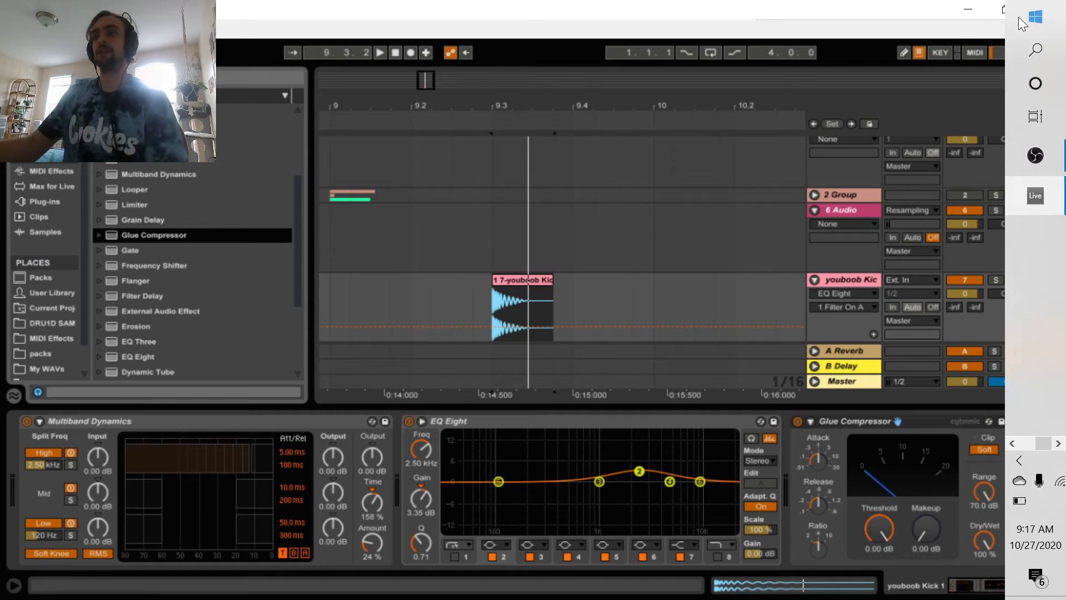
{"action": "left_click", "coordinate": [869, 416]}
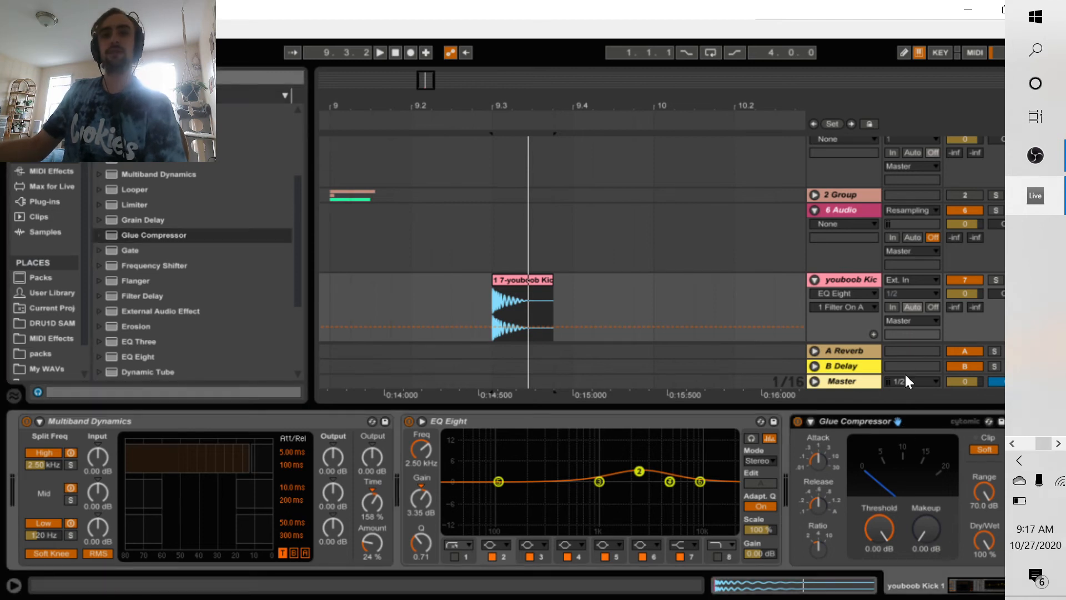
{"action": "left_click", "coordinate": [987, 449]}
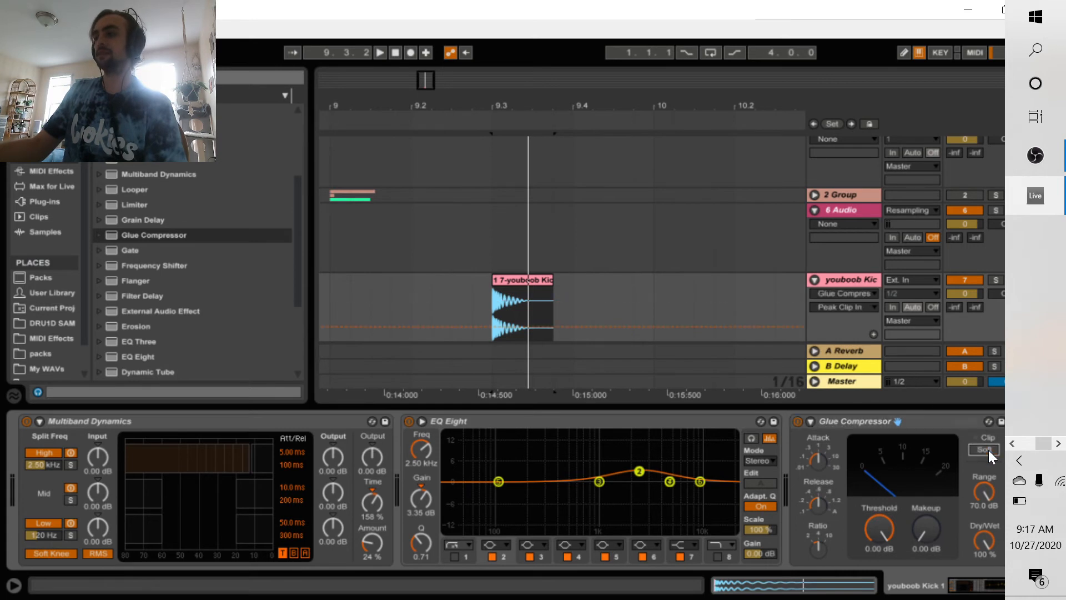
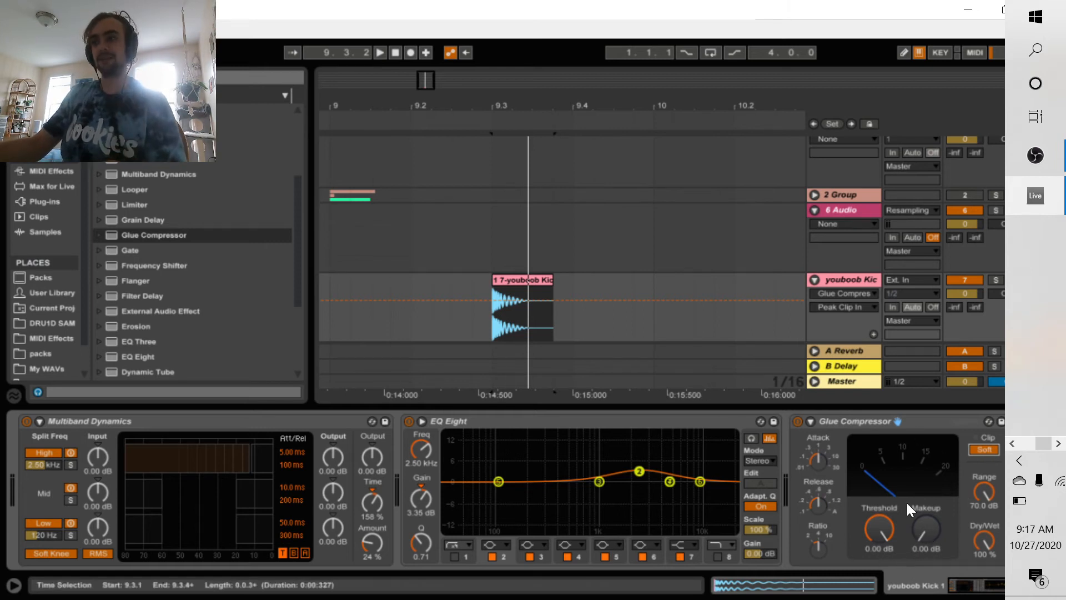
Play the kick and raise the Glue Compressor's makeup gain to 14.0 dB
{"action": "key", "text": "space"}
{"action": "key", "text": "space"}
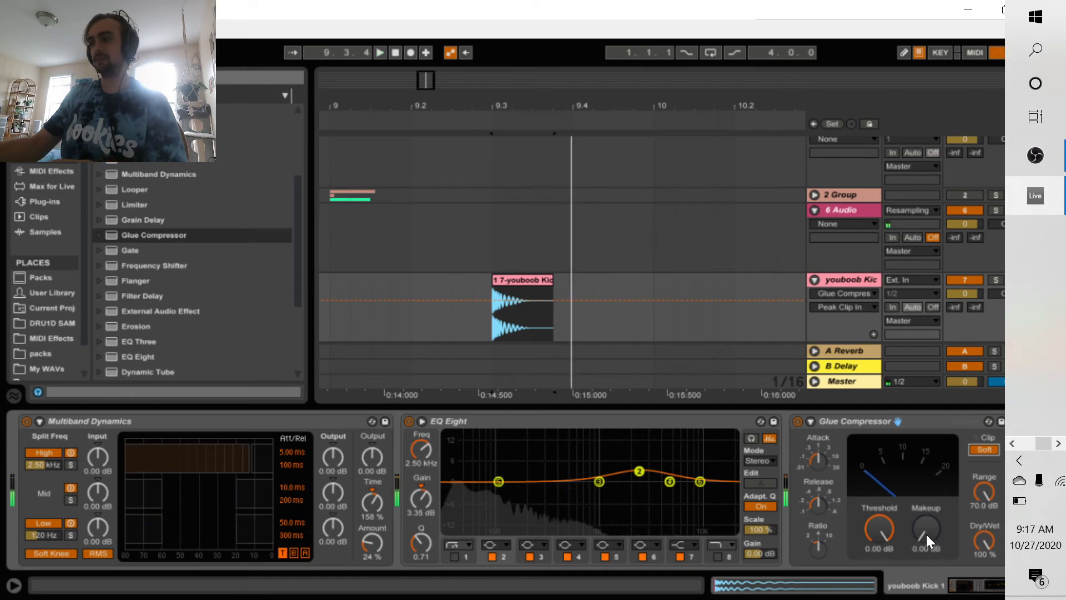
{"action": "left_click", "coordinate": [926, 534]}
{"action": "left_click_drag", "start_coordinate": [924, 532], "coordinate": [924, 507]}
{"action": "key", "text": "space"}
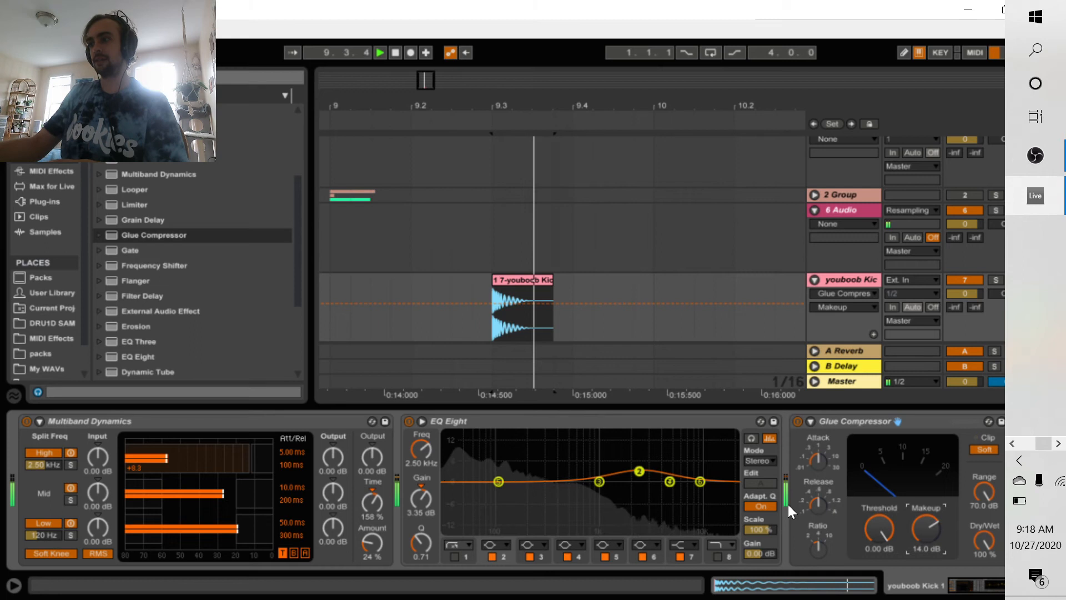
Unfold the Master track and audition the kick through the device chain
{"action": "left_click", "coordinate": [903, 382]}
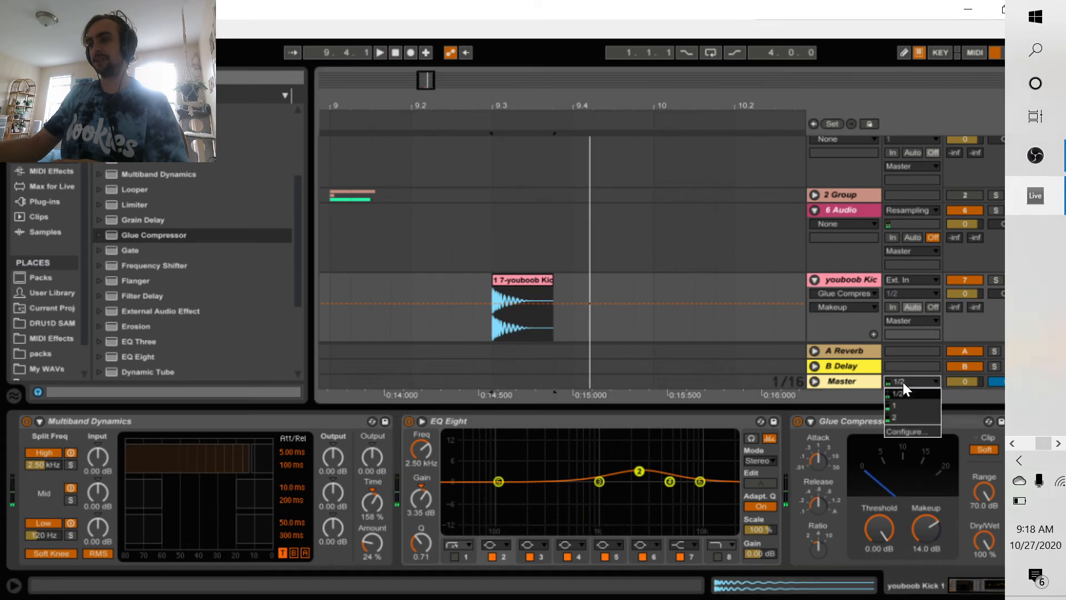
{"action": "left_click", "coordinate": [873, 401]}
{"action": "left_click", "coordinate": [811, 380]}
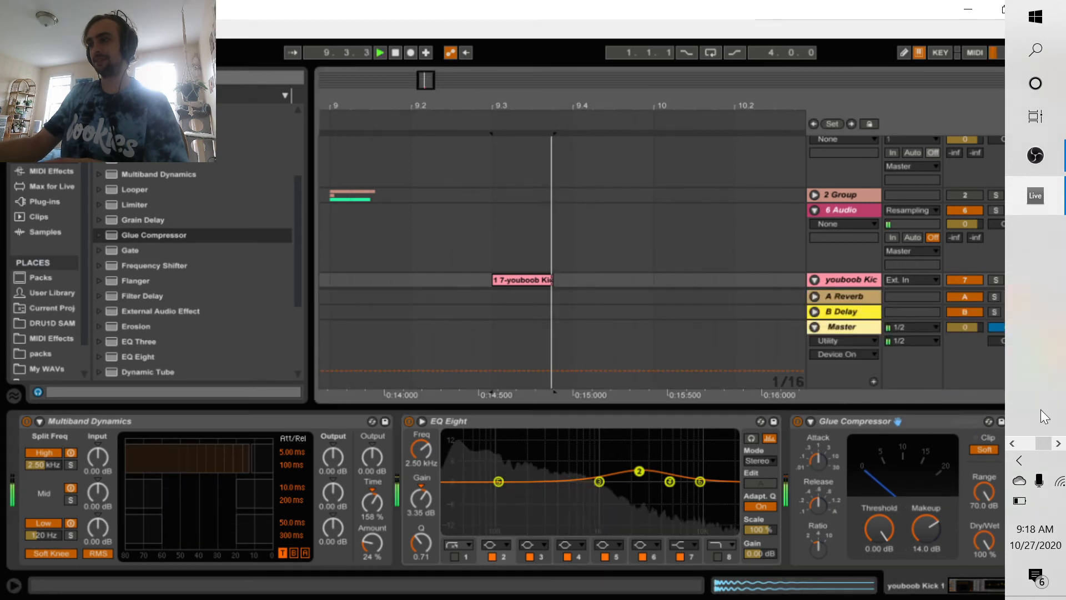
{"action": "key", "text": "space"}
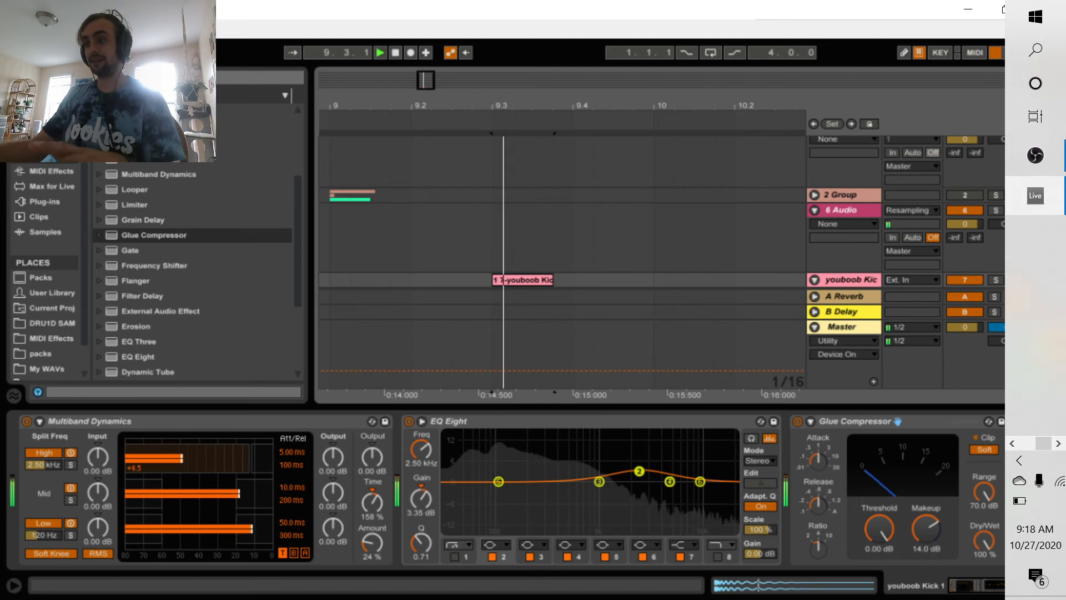
{"action": "key", "text": "space"}
{"action": "left_click", "coordinate": [966, 588]}
{"action": "key", "text": "space"}
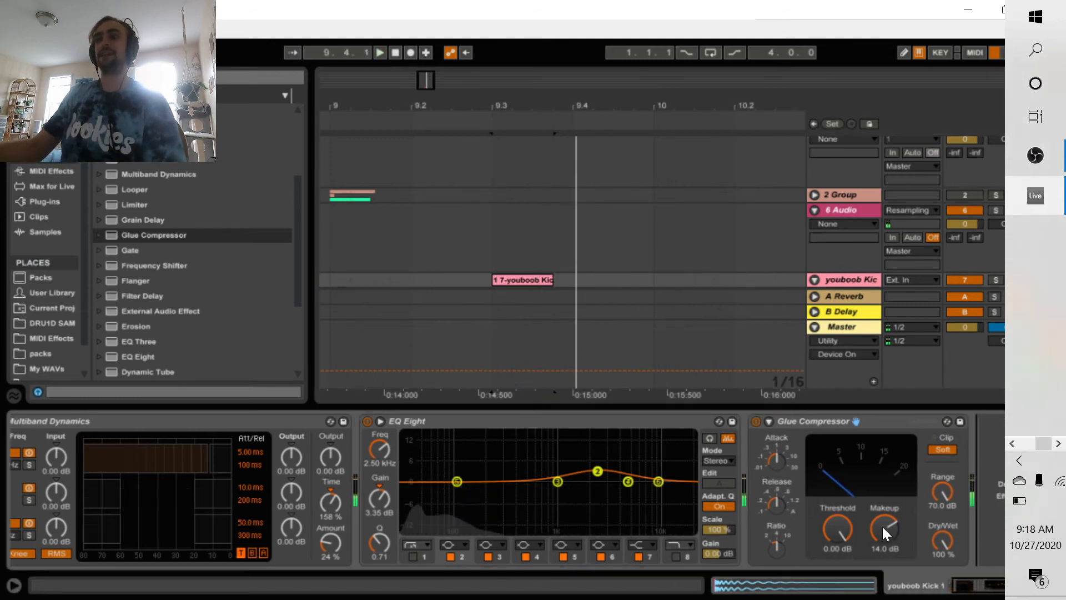
Lower the Glue Compressor's makeup gain to 5.87 dB and lengthen its attack while auditioning the kick
{"action": "left_click_drag", "start_coordinate": [888, 531], "coordinate": [890, 538]}
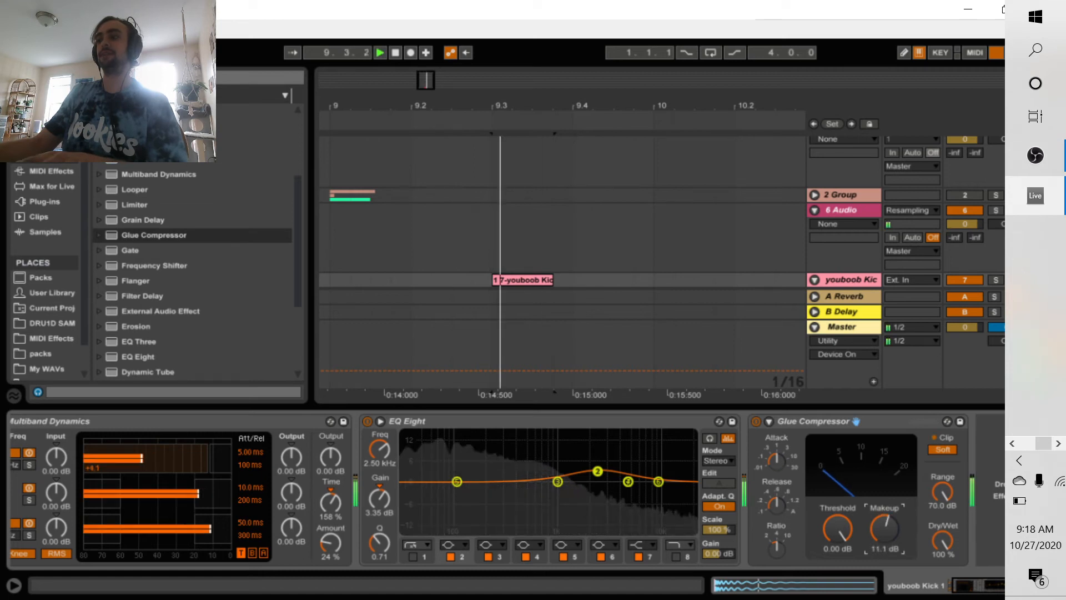
{"action": "left_click", "coordinate": [780, 461]}
{"action": "left_click_drag", "start_coordinate": [780, 461], "coordinate": [780, 454]}
{"action": "key", "text": "space"}
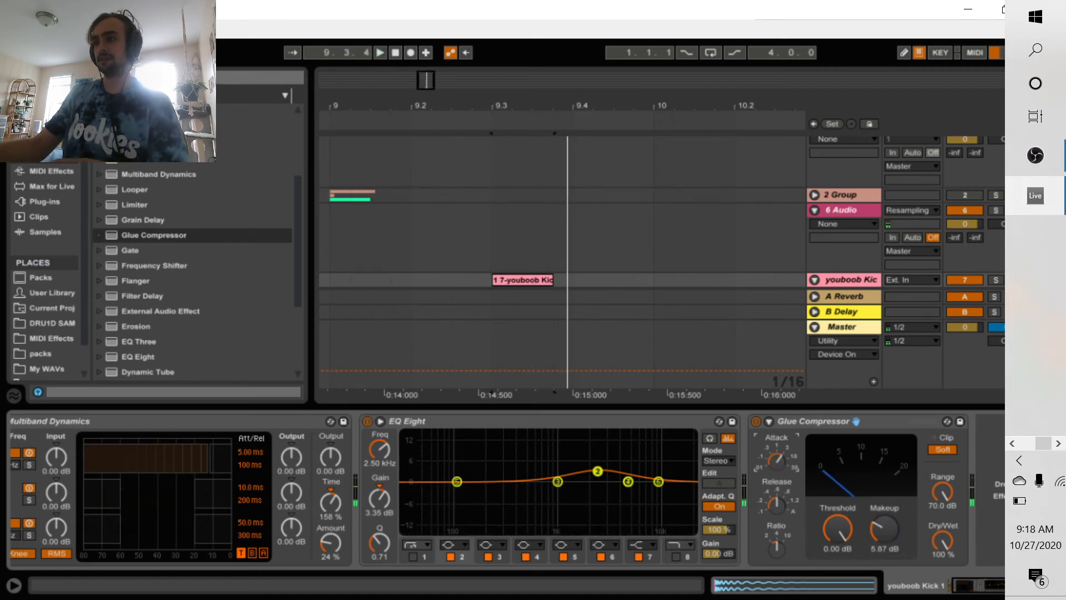
{"action": "left_click", "coordinate": [812, 421]}
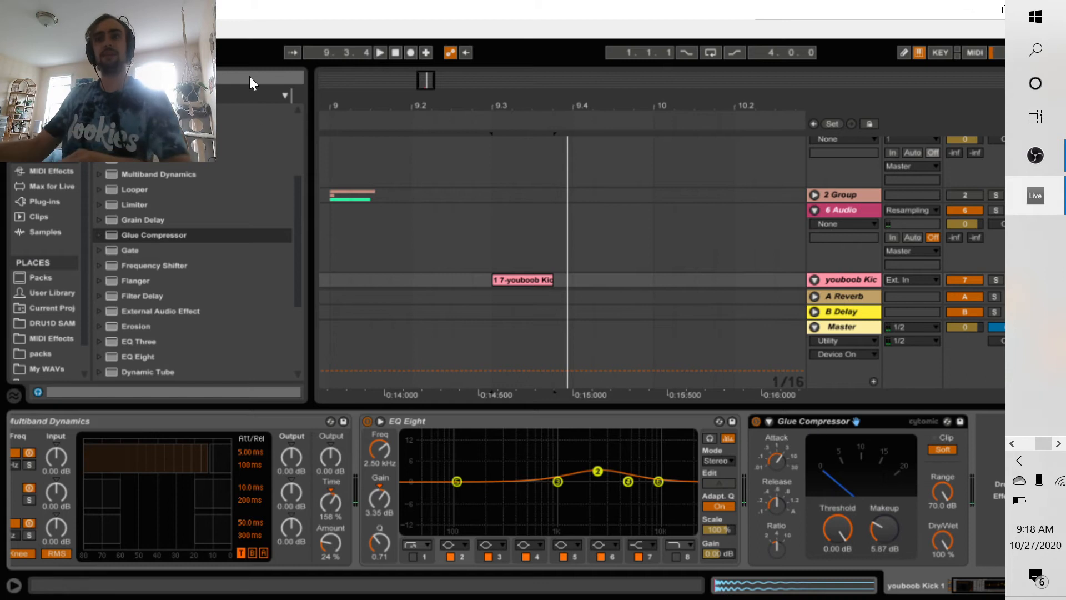
{"action": "key", "text": "Delete"}
{"action": "key", "text": "ctrl+f"}
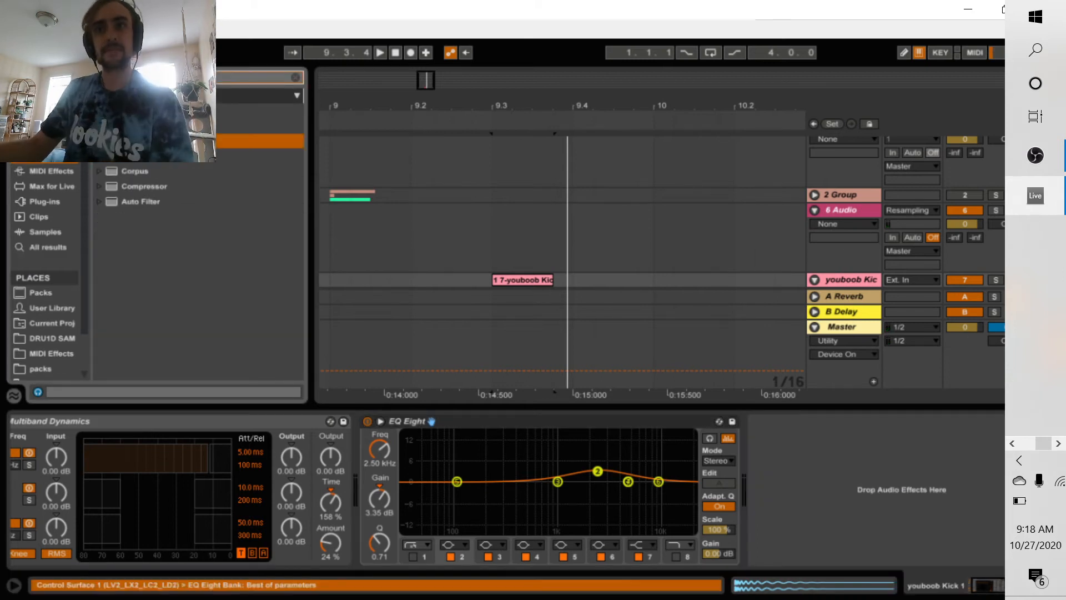
{"action": "type", "text": "li"}
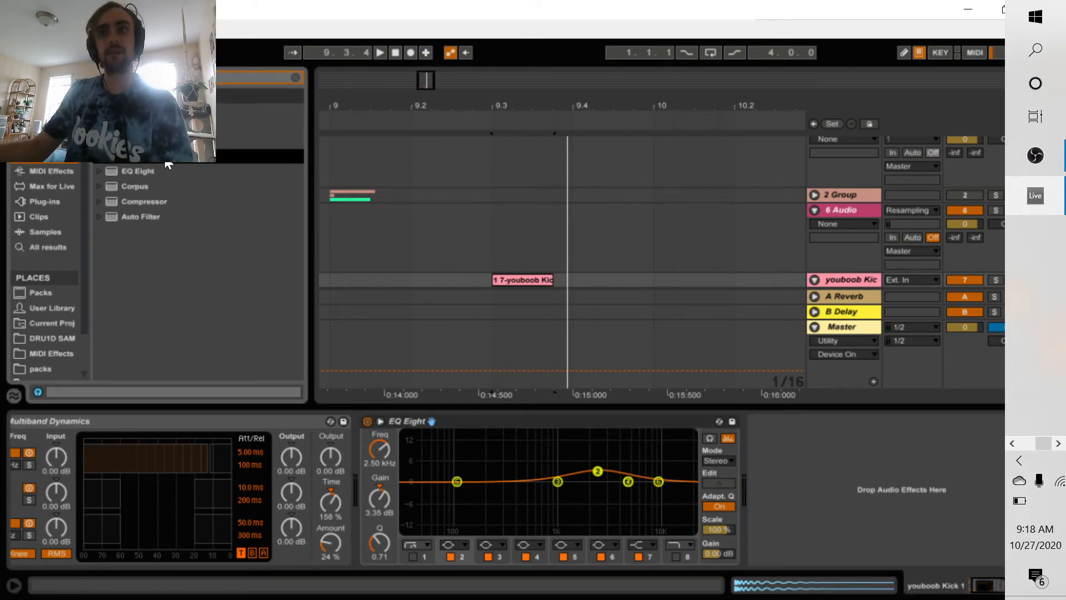
{"action": "key", "text": "ctrl+z"}
Set the Glue Compressor's makeup gain to 6.03 dB and compare the kick with the device bypassed and active
{"action": "key", "text": "space"}
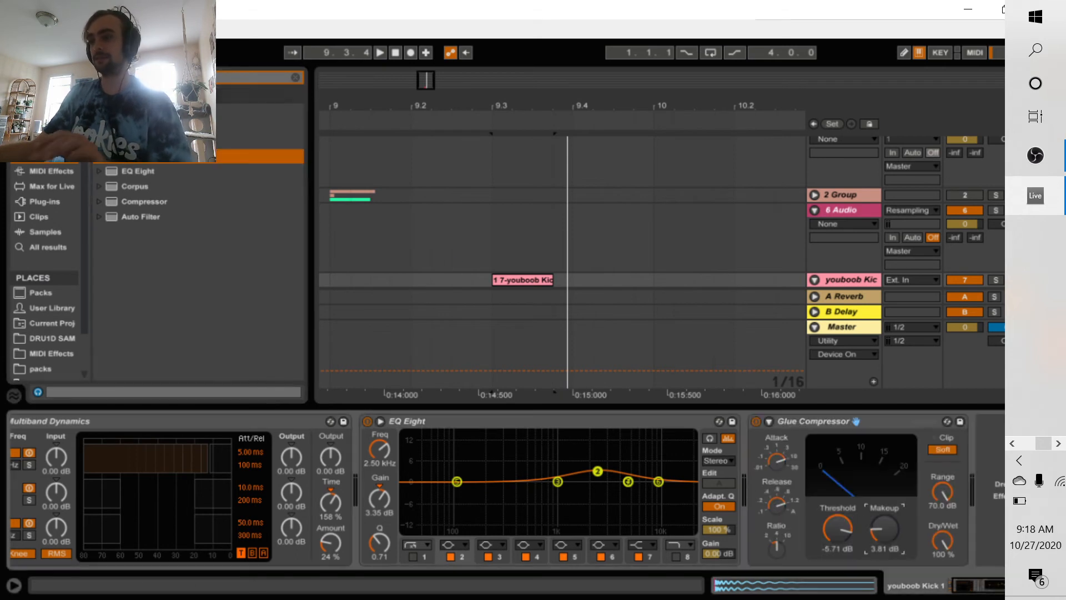
{"action": "mouse_move", "coordinate": [867, 537]}
{"action": "left_mouse_down"}
{"action": "mouse_move", "coordinate": [867, 525]}
{"action": "mouse_move", "coordinate": [881, 526]}
{"action": "left_mouse_up"}
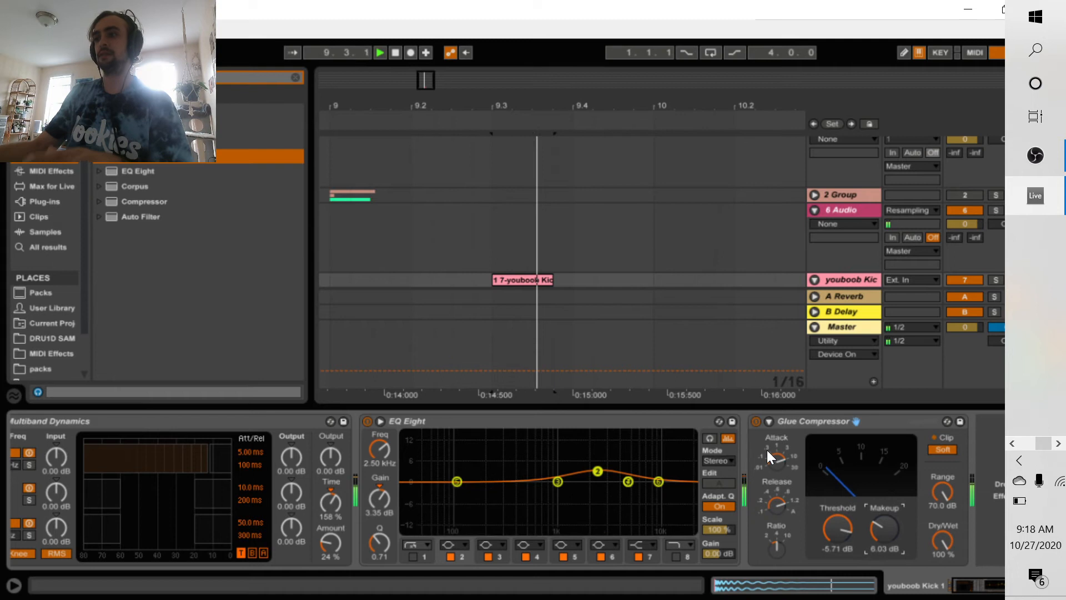
{"action": "left_click", "coordinate": [757, 422]}
{"action": "left_click", "coordinate": [756, 421]}
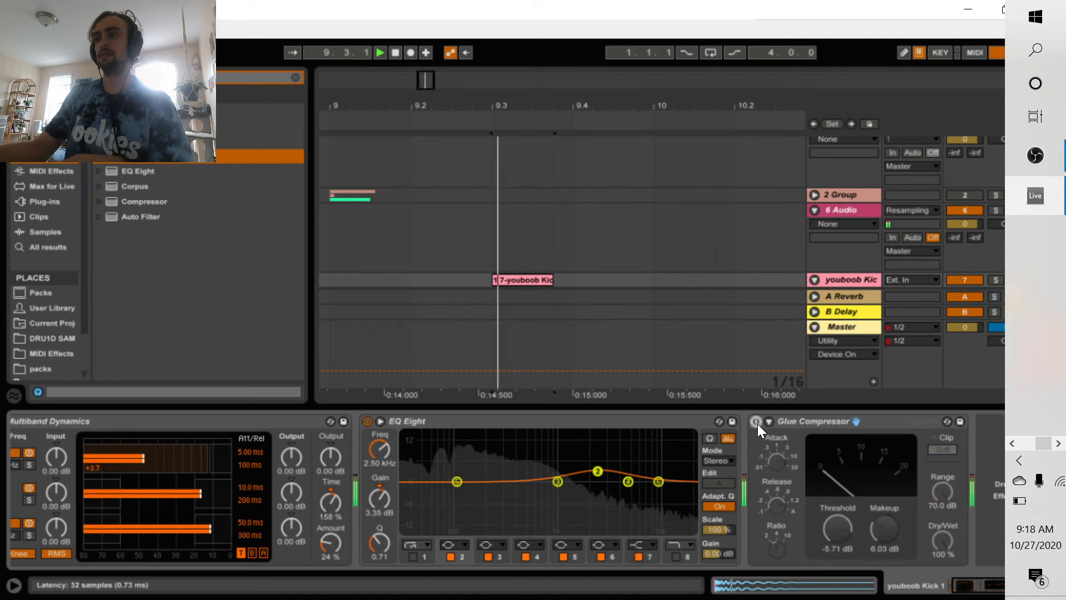
Set the Glue Compressor's threshold to -0.32 dB and makeup gain to 4.44 dB, auditioning the kick repeatedly
{"action": "left_click_drag", "start_coordinate": [840, 533], "coordinate": [894, 529]}
{"action": "key", "text": "space"}
{"action": "key", "text": "space"}
{"action": "key", "text": "space"}
{"action": "key", "text": "space"}
{"action": "key", "text": "space"}
{"action": "key", "text": "space"}
{"action": "key", "text": "space"}
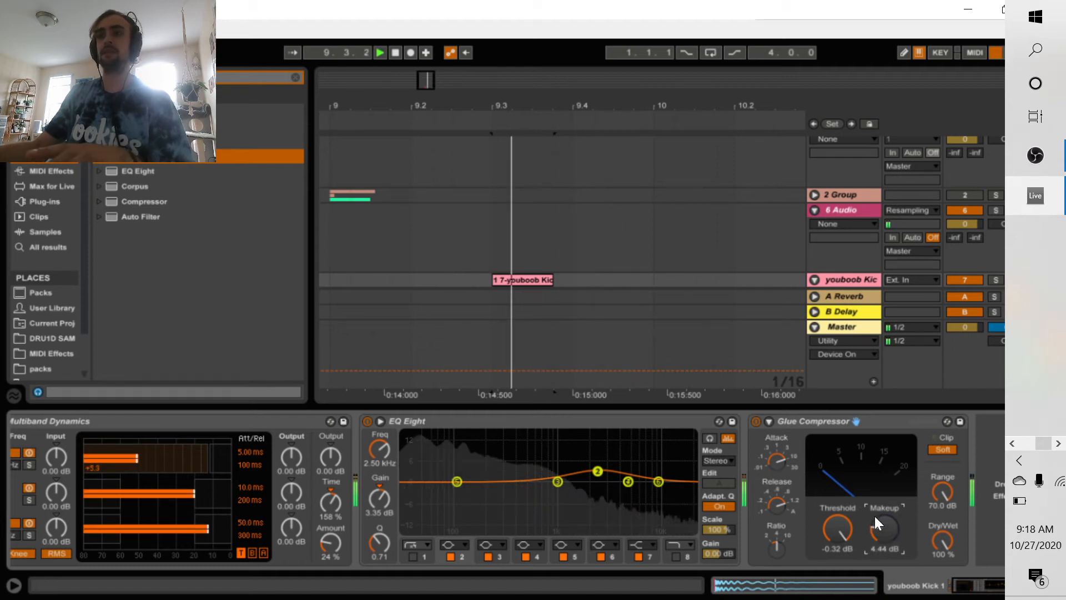
{"action": "key", "text": "space"}
{"action": "key", "text": "space"}
{"action": "key", "text": "space"}
{"action": "key", "text": "space"}
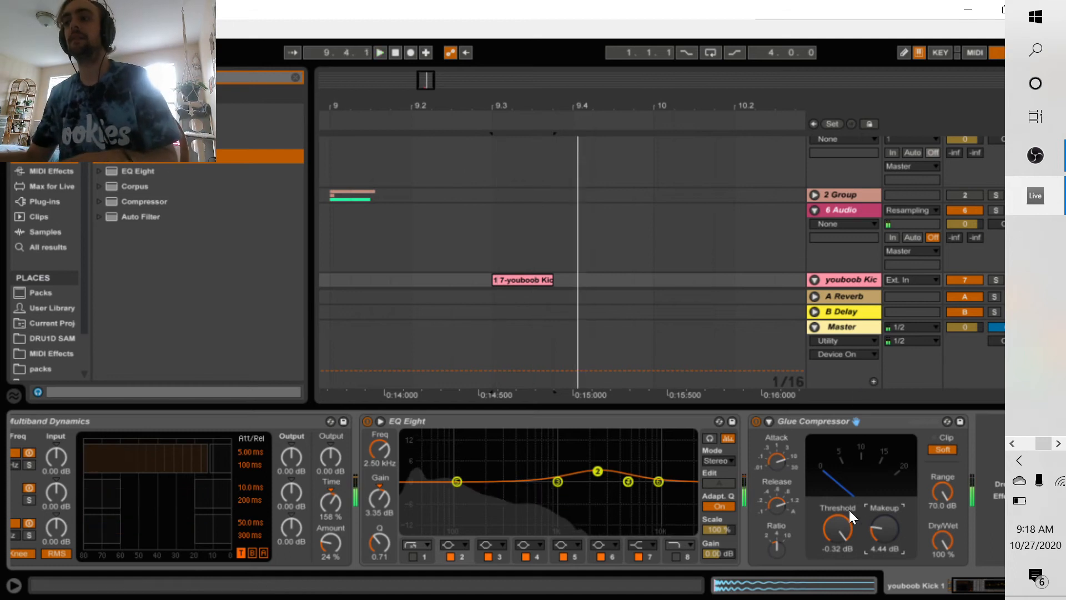
Lower the Glue Compressor's threshold to -2.54 dB and replay the kick to check the sound
{"action": "mouse_move", "coordinate": [844, 526]}
{"action": "left_mouse_down"}
{"action": "mouse_move", "coordinate": [843, 544]}
{"action": "mouse_move", "coordinate": [844, 516]}
{"action": "mouse_move", "coordinate": [840, 528]}
{"action": "left_mouse_up"}
{"action": "key", "text": "space"}
{"action": "key", "text": "space"}
{"action": "key", "text": "space"}
{"action": "key", "text": "space"}
{"action": "key", "text": "space"}
{"action": "key", "text": "space"}
{"action": "key", "text": "space"}
{"action": "key", "text": "space"}
{"action": "key", "text": "space"}
{"action": "key", "text": "space"}
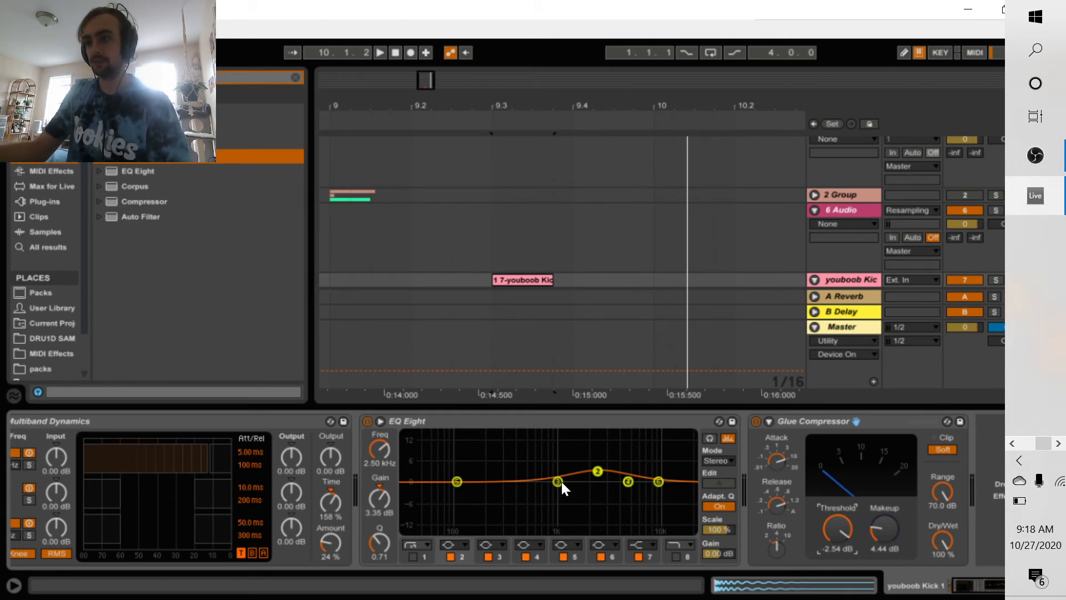
Move EQ Eight band 2 to 850 Hz with 2.11 dB gain and leave band 6 switched off at 8.35 kHz and 4.34 dB
{"action": "key", "text": "space"}
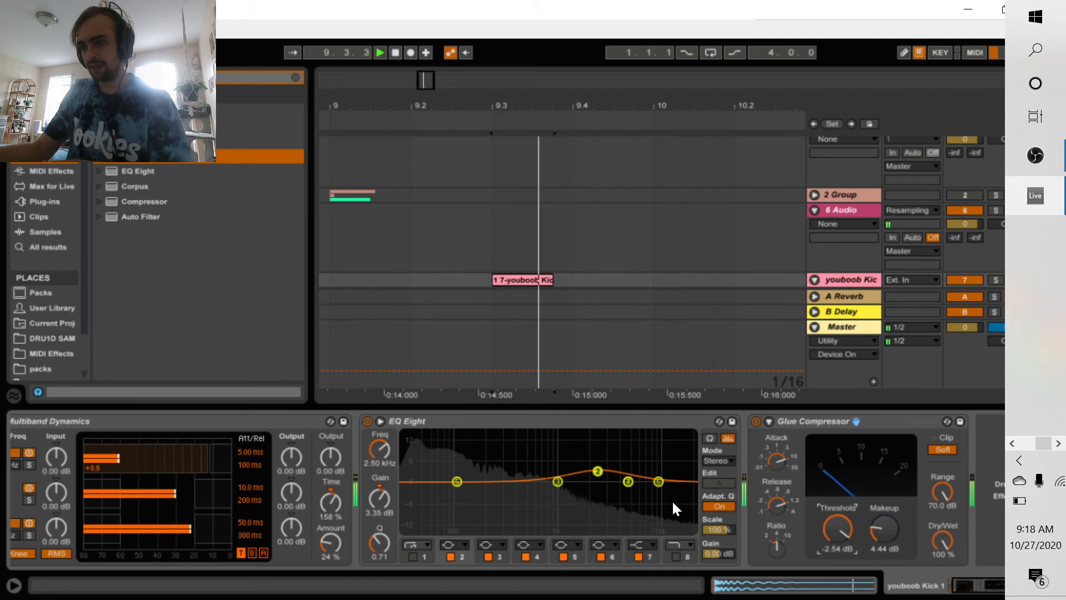
{"action": "left_click", "coordinate": [658, 482]}
{"action": "left_click_drag", "start_coordinate": [659, 481], "coordinate": [607, 474]}
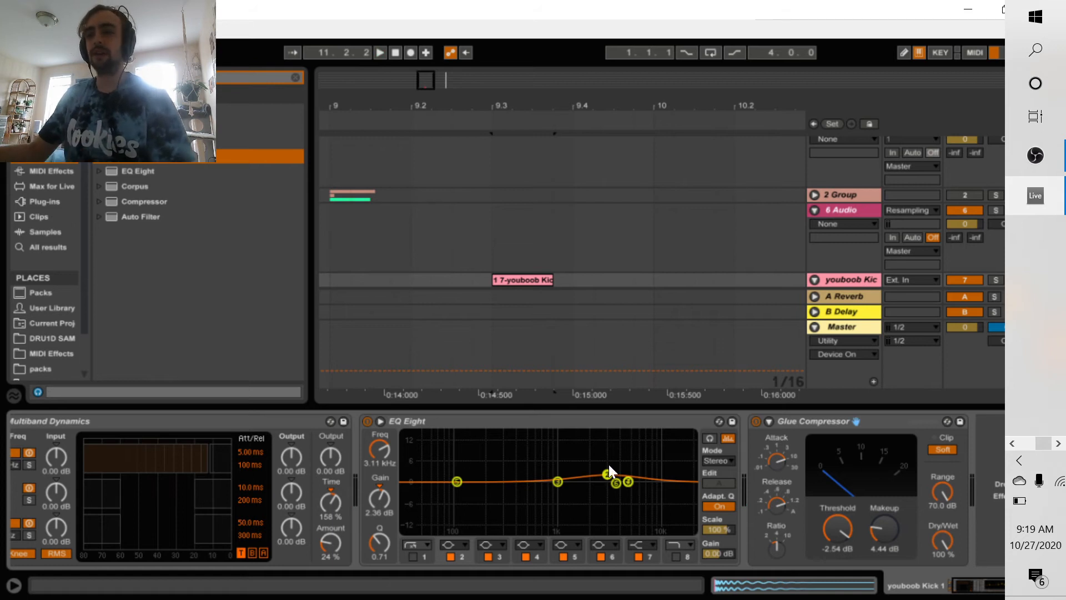
{"action": "left_click_drag", "start_coordinate": [606, 467], "coordinate": [550, 475]}
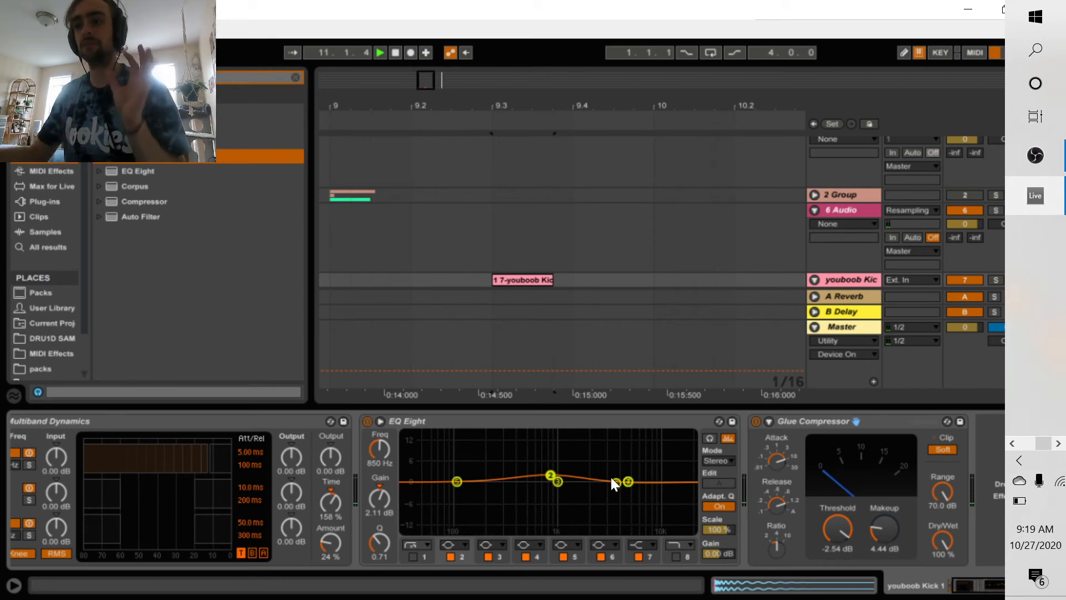
{"action": "left_click_drag", "start_coordinate": [617, 482], "coordinate": [651, 478]}
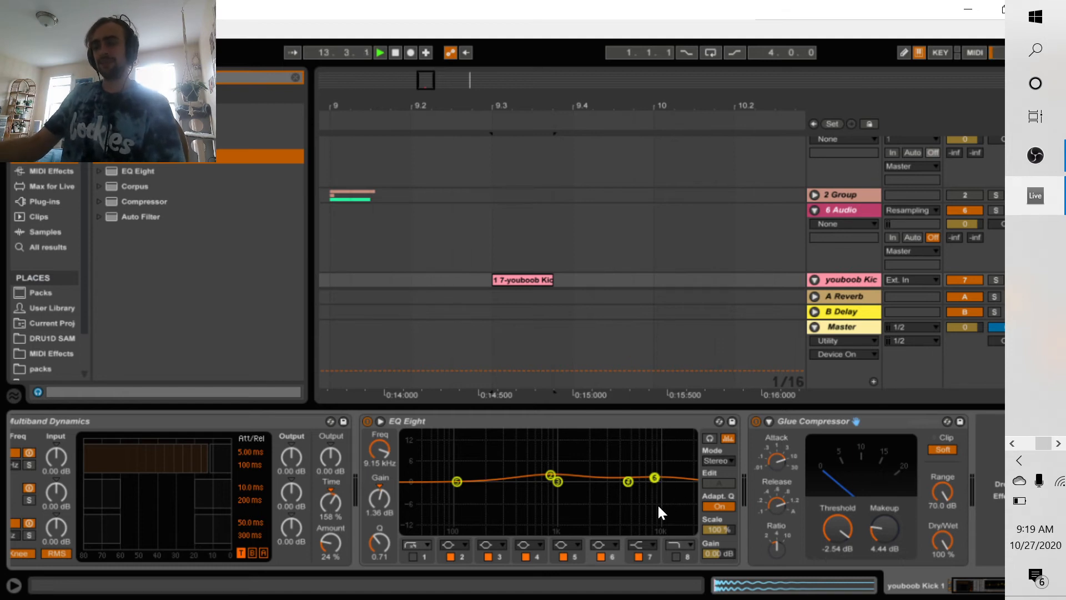
{"action": "left_click_drag", "start_coordinate": [654, 479], "coordinate": [656, 432]}
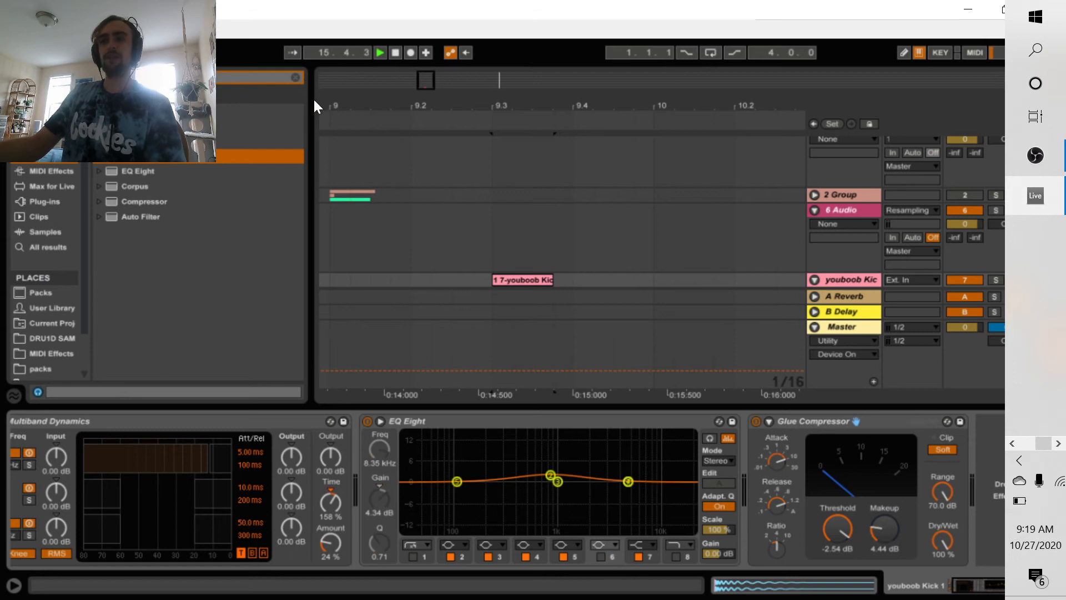
Find the API-560 Stereo plug-in and insert it between the EQ Eight and the Glue Compressor
{"action": "left_click", "coordinate": [291, 72]}
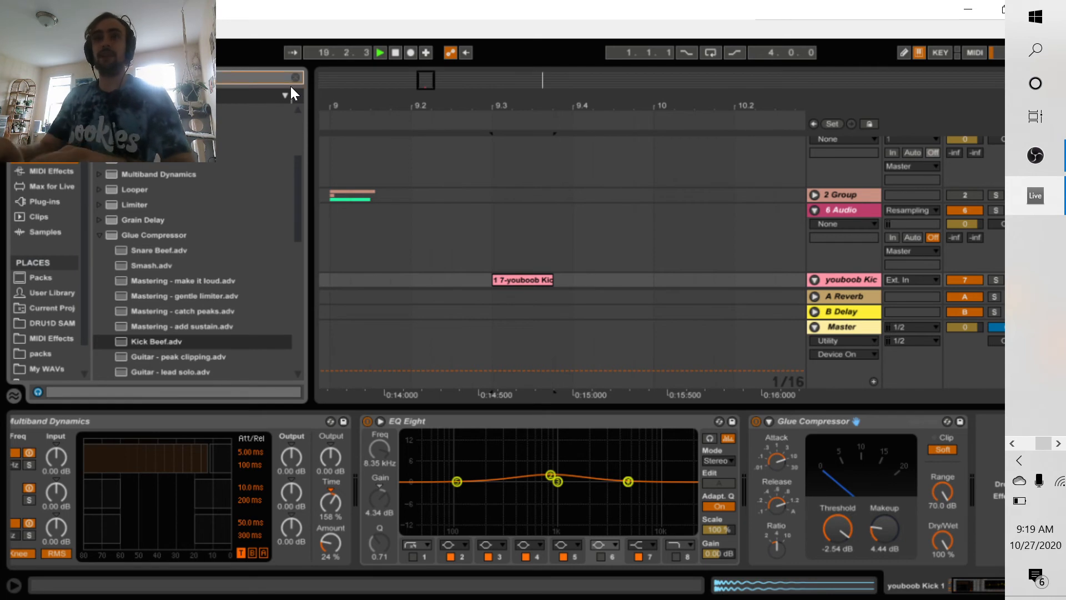
{"action": "key", "text": "ctrl+f"}
{"action": "left_click", "coordinate": [36, 199]}
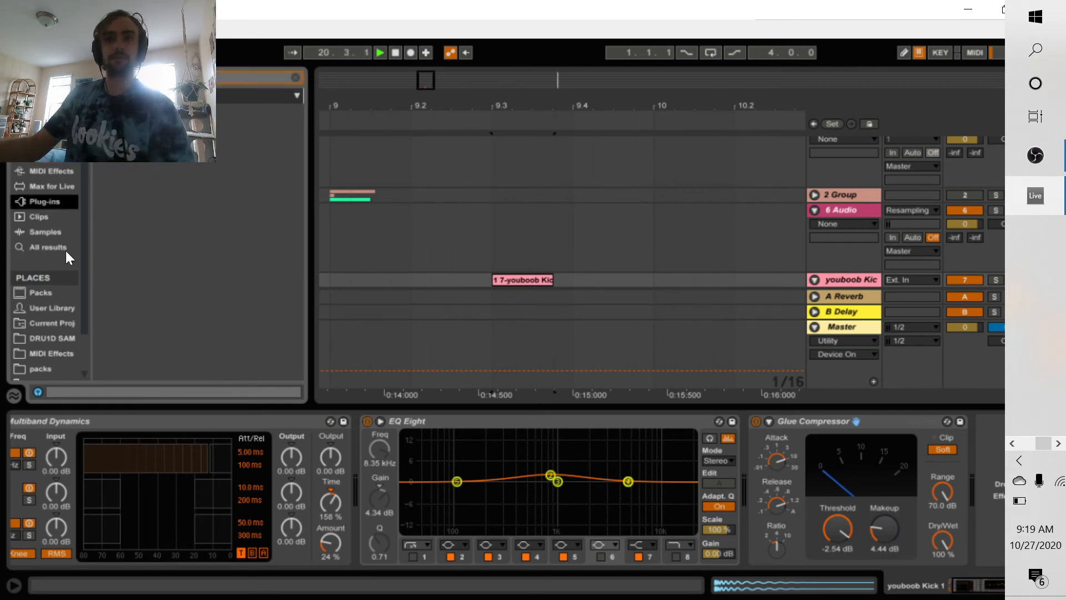
{"action": "key", "text": "Down"}
{"action": "key", "text": "Down"}
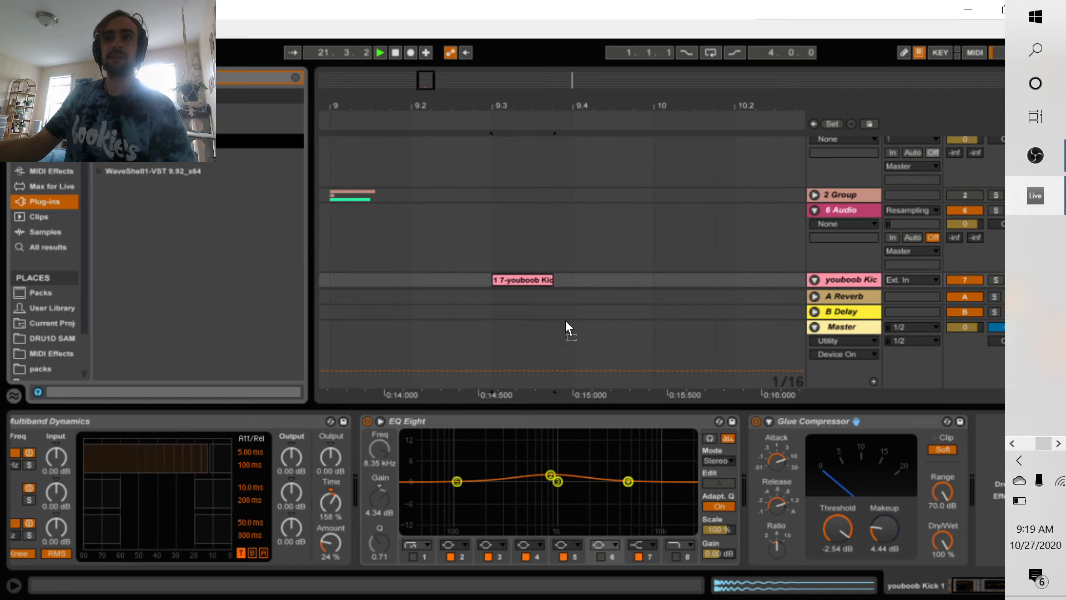
{"action": "left_click_drag", "start_coordinate": [167, 126], "coordinate": [762, 472]}
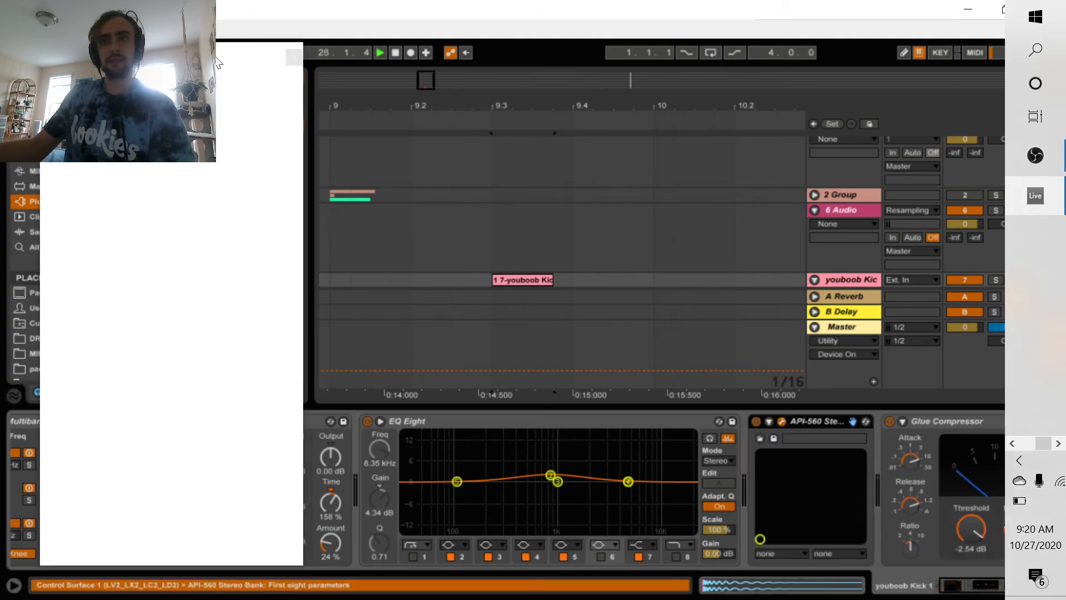
Boost the API-560's 8K band to 8.2 and readjust it to 6.5 while auditioning the kick
{"action": "left_click_drag", "start_coordinate": [200, 56], "coordinate": [238, 53]}
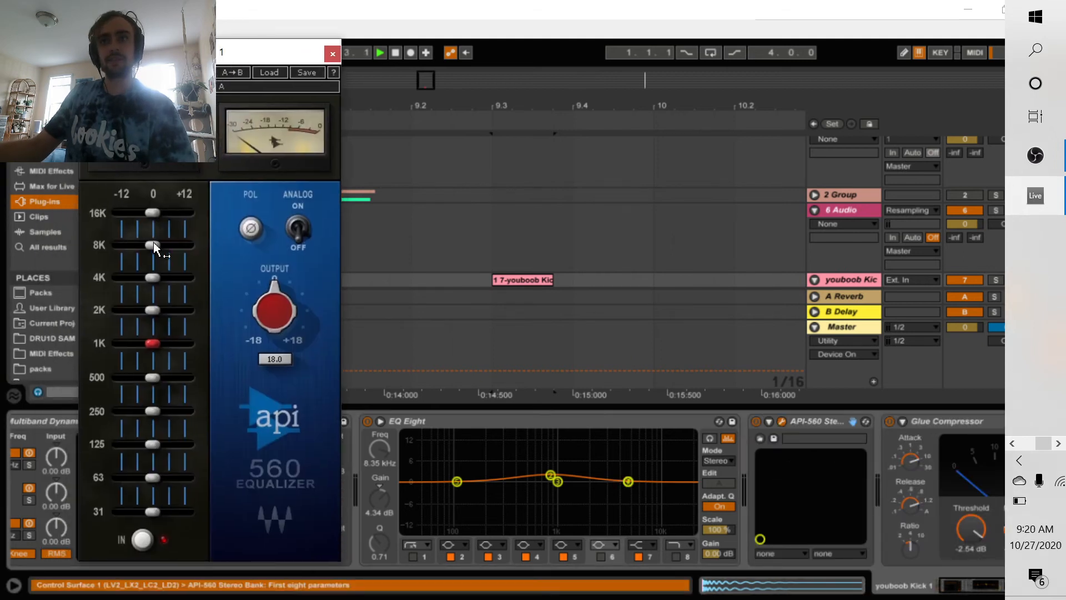
{"action": "left_click_drag", "start_coordinate": [158, 245], "coordinate": [175, 244]}
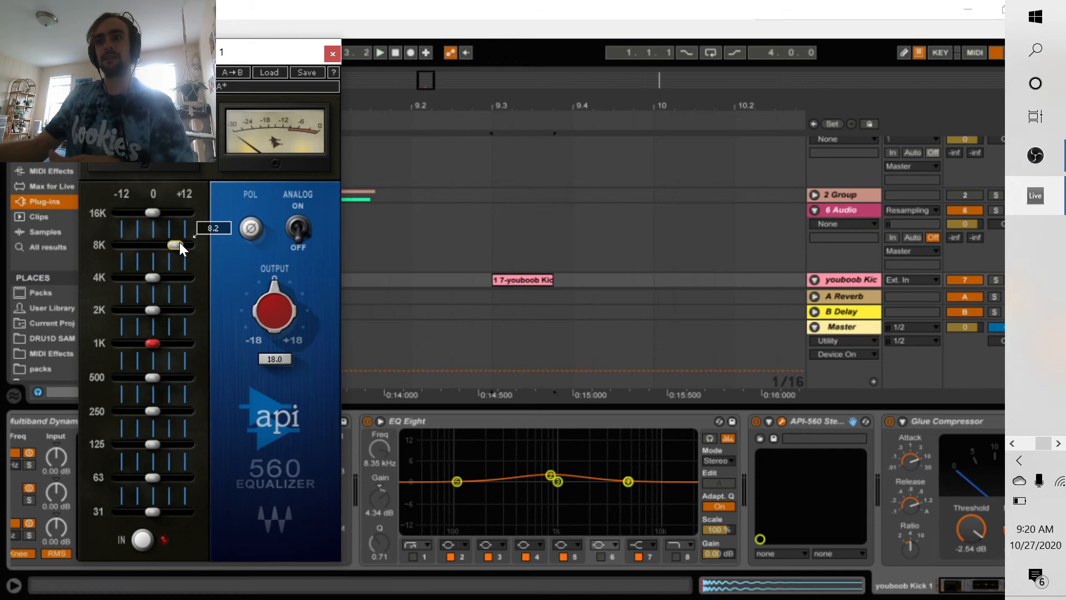
{"action": "key", "text": "space"}
{"action": "key", "text": "space"}
{"action": "key", "text": "space"}
{"action": "key", "text": "space"}
{"action": "key", "text": "space"}
{"action": "key", "text": "space"}
{"action": "left_click_drag", "start_coordinate": [177, 248], "coordinate": [193, 236]}
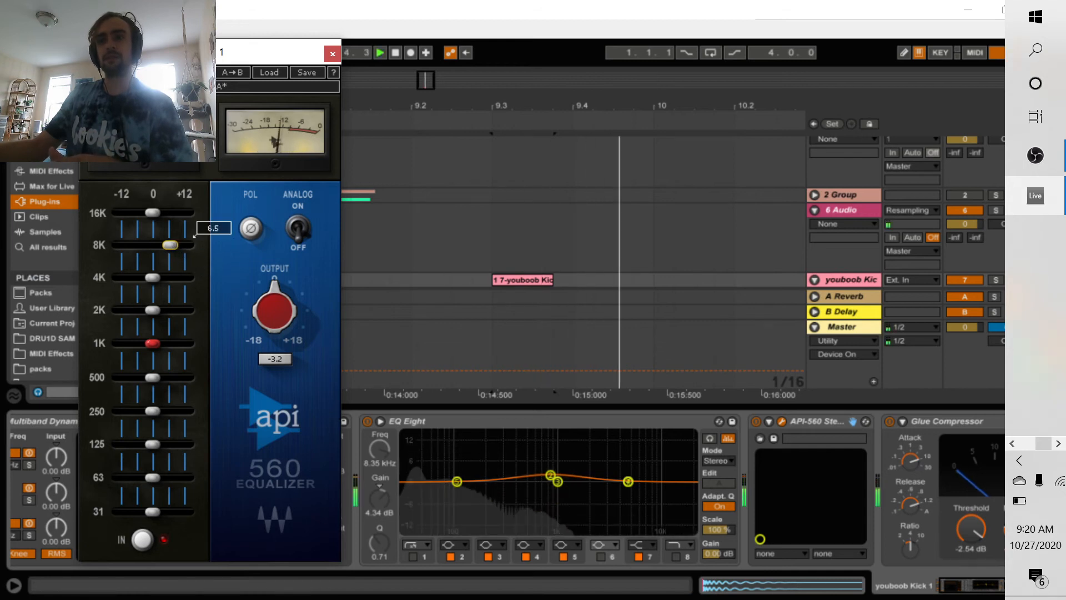
Replay the kick and readjust the API-560's 8K band to 5.0
{"action": "key", "text": "space"}
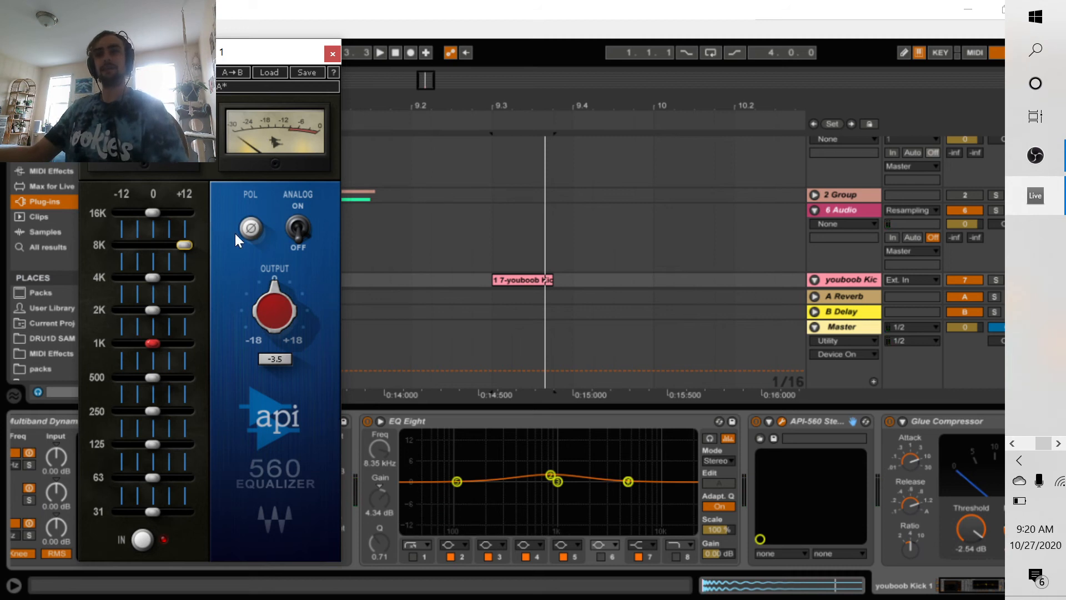
{"action": "key", "text": "space"}
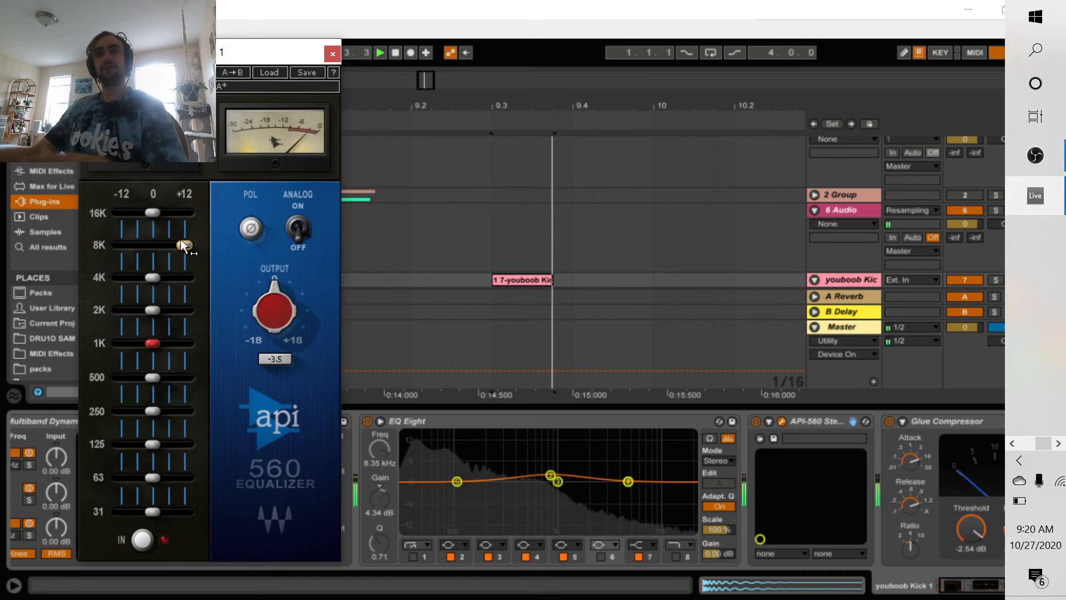
{"action": "left_click_drag", "start_coordinate": [181, 239], "coordinate": [194, 236]}
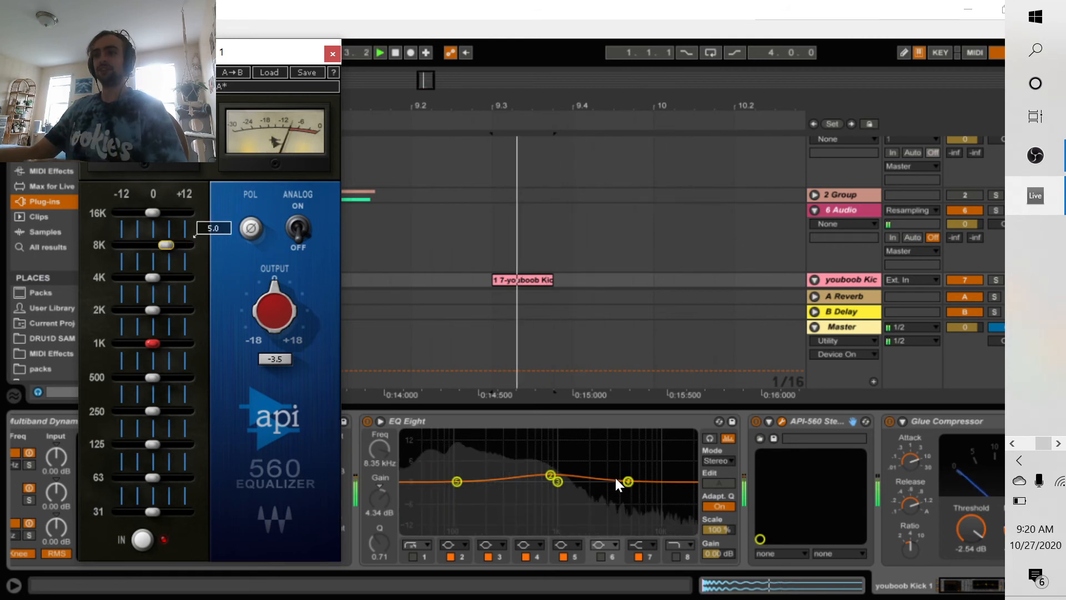
Try boosting EQ Eight band 7 to 14.0 dB at 8.51 kHz with the API-560 bypassed, and undo these changes
{"action": "left_click_drag", "start_coordinate": [629, 481], "coordinate": [628, 466]}
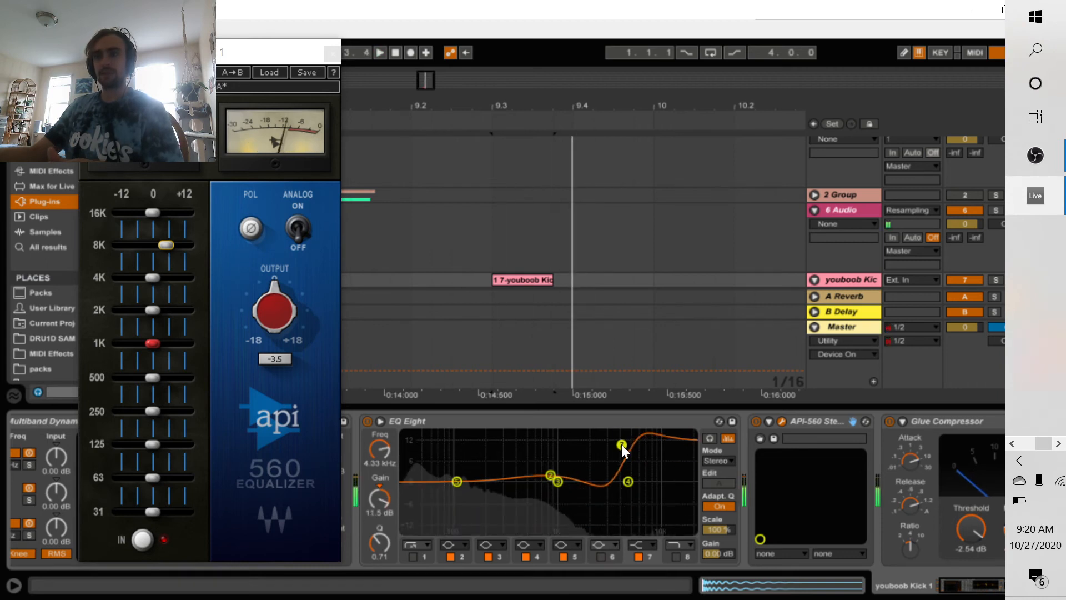
{"action": "left_click", "coordinate": [755, 421]}
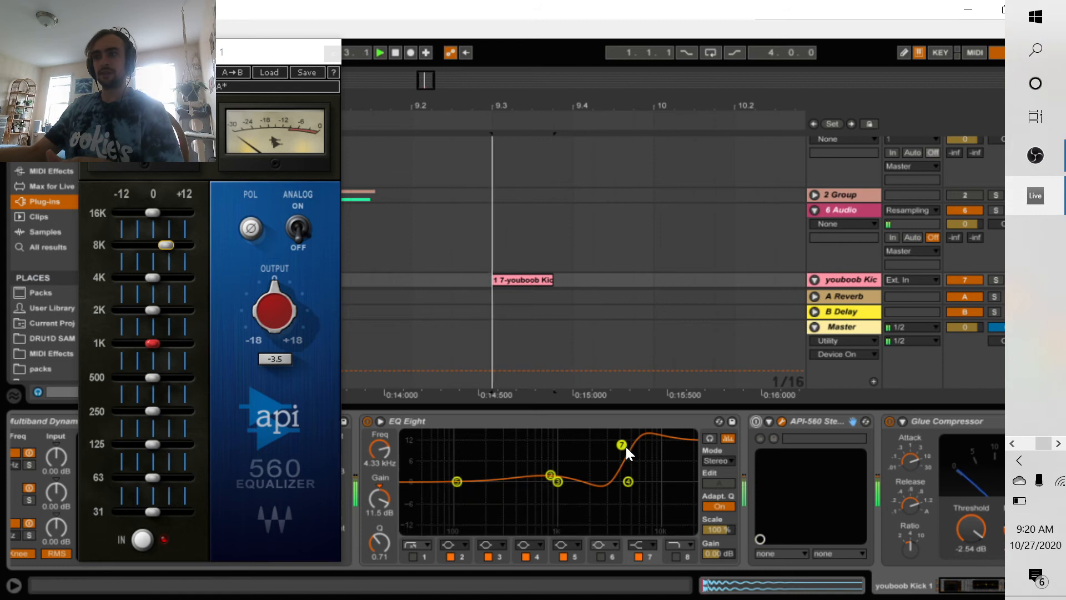
{"action": "left_click_drag", "start_coordinate": [623, 445], "coordinate": [650, 437]}
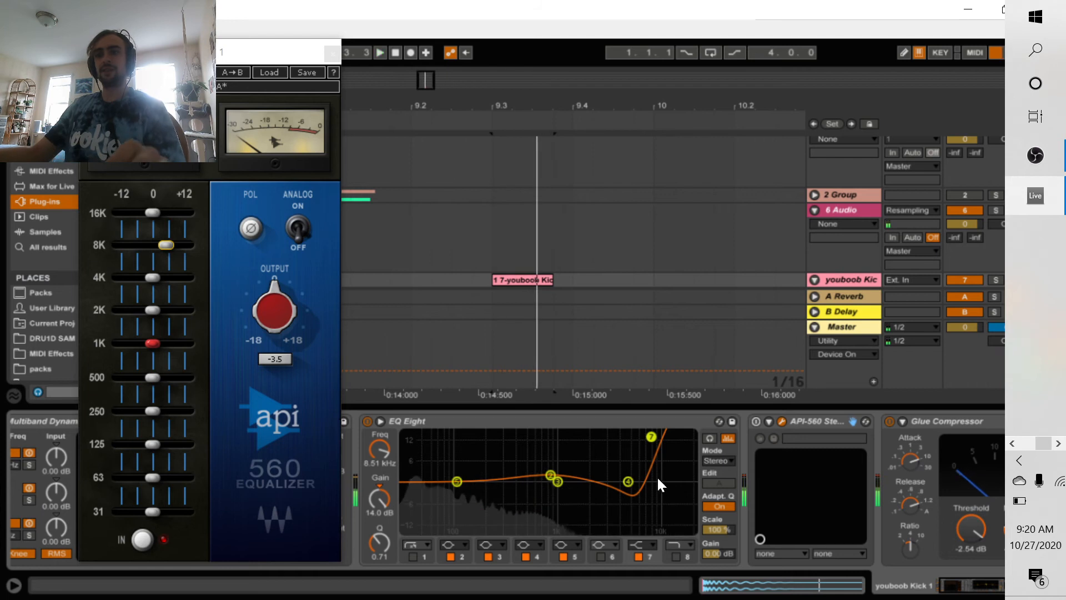
{"action": "key", "text": "ctrl+z"}
{"action": "key", "text": "ctrl+z"}
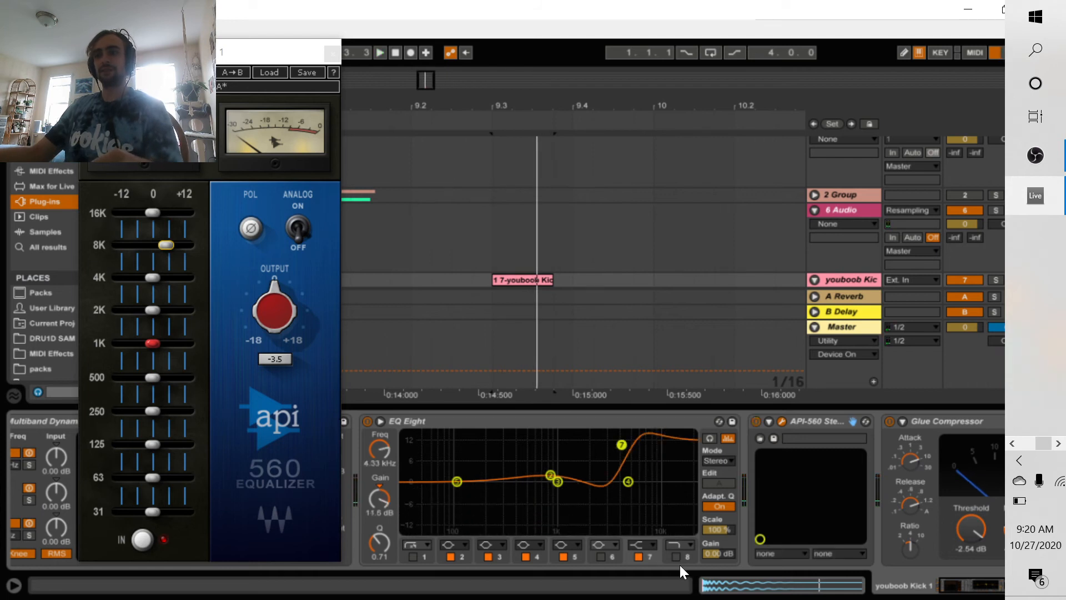
{"action": "key", "text": "ctrl+z"}
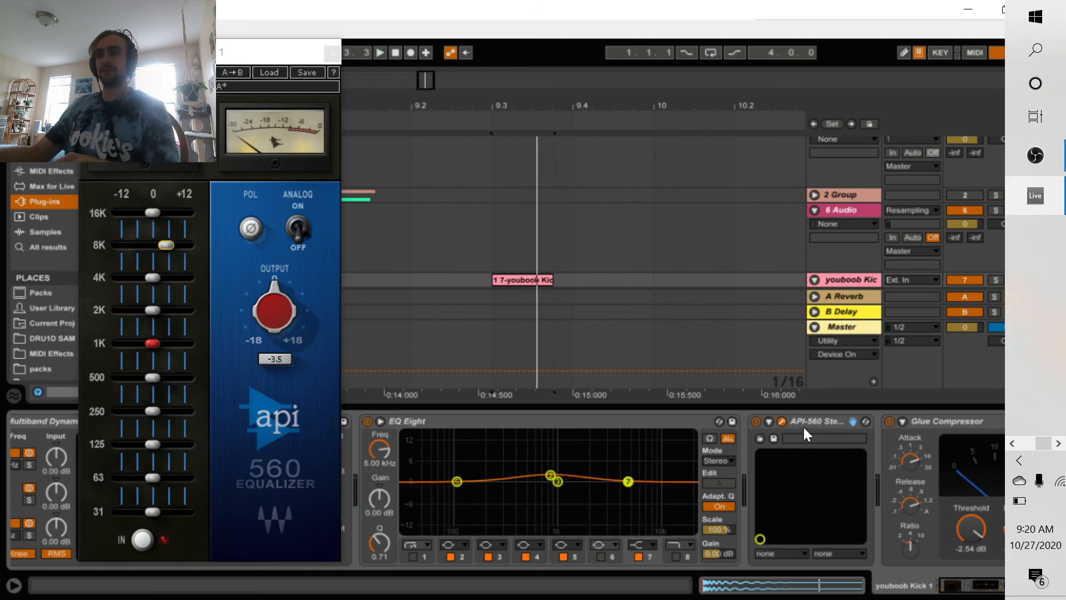
Compare the kick with the API-560 off and on, and boost its 4K band to match the 8K band
{"action": "key", "text": "space"}
{"action": "left_click", "coordinate": [756, 421]}
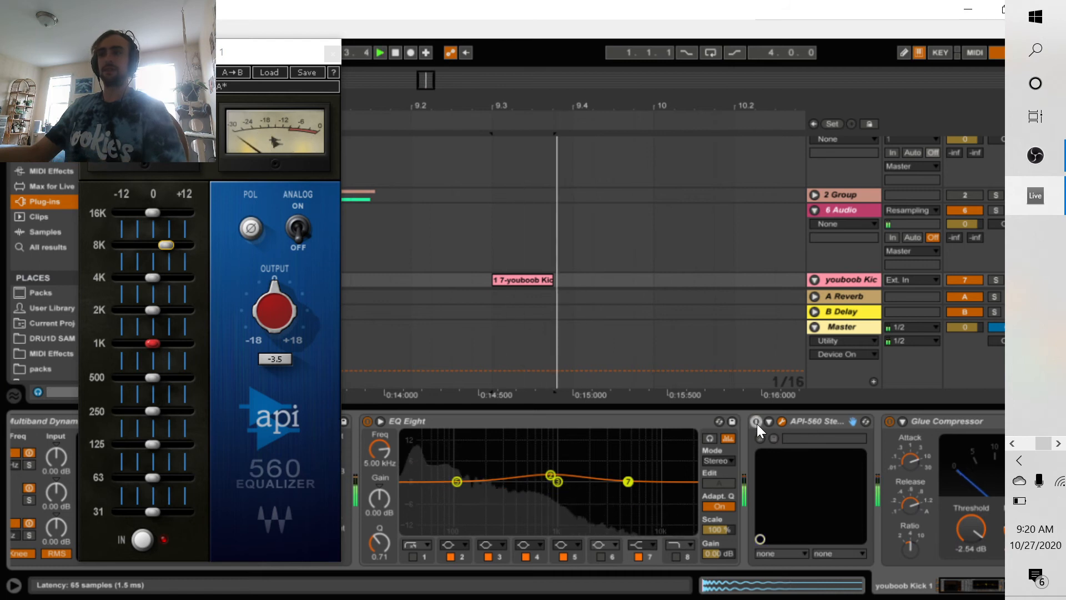
{"action": "left_click", "coordinate": [756, 421]}
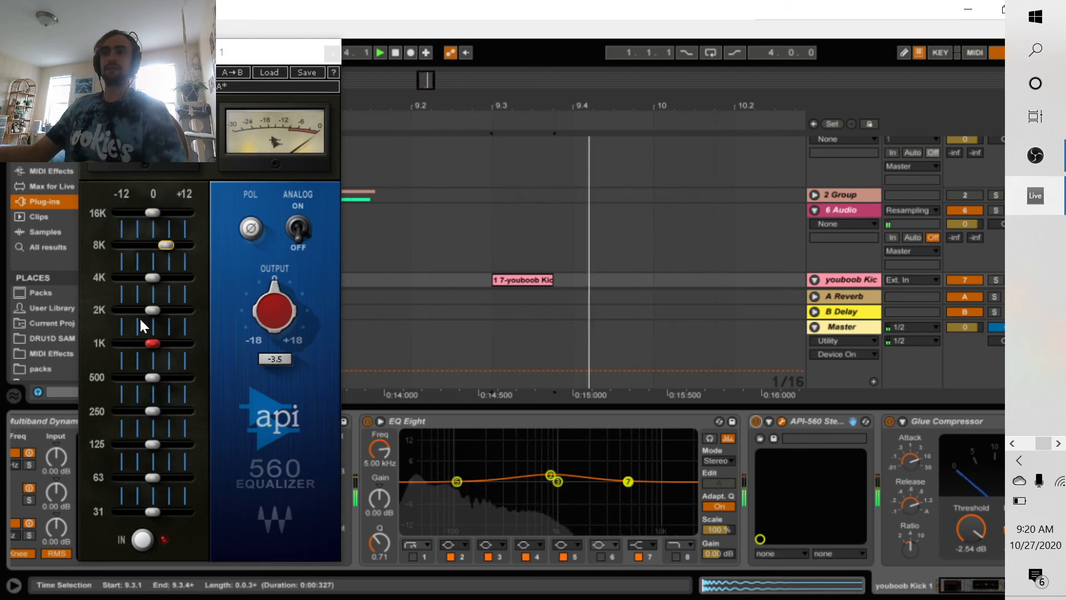
{"action": "left_click_drag", "start_coordinate": [153, 278], "coordinate": [159, 300]}
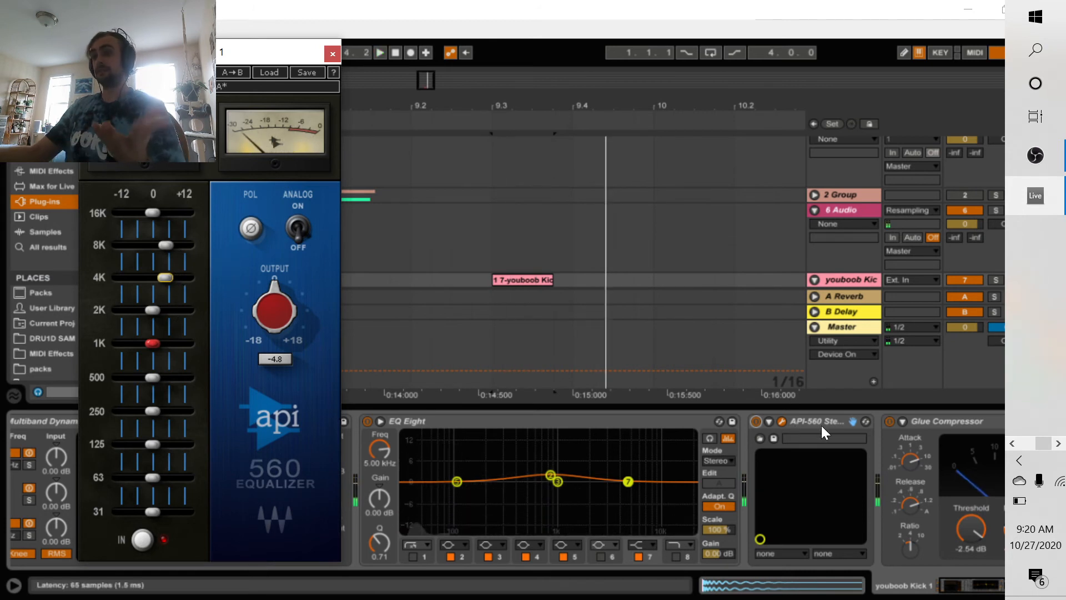
Bypass the API-560, delete it from the device chain and replay the kick without it
{"action": "left_click", "coordinate": [757, 421]}
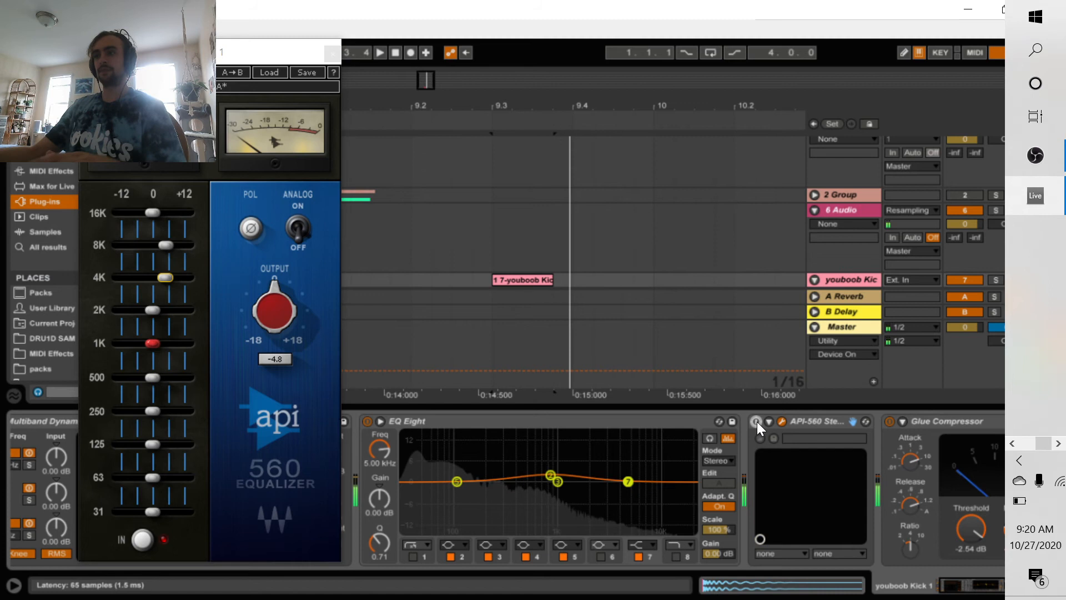
{"action": "left_click", "coordinate": [782, 422]}
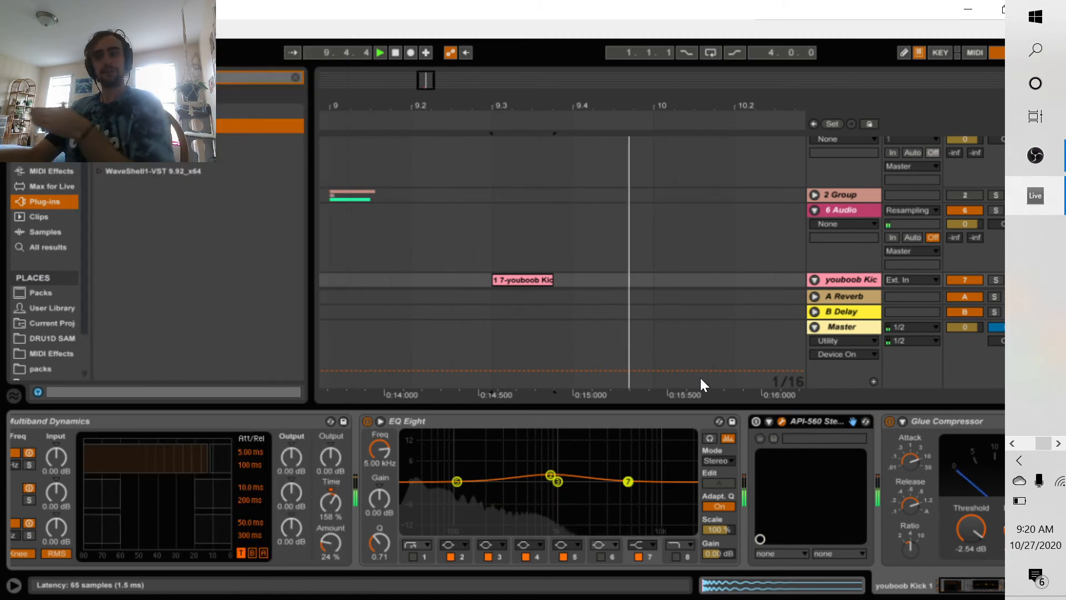
{"action": "key", "text": "Delete"}
{"action": "key", "text": "space"}
{"action": "key", "text": "space"}
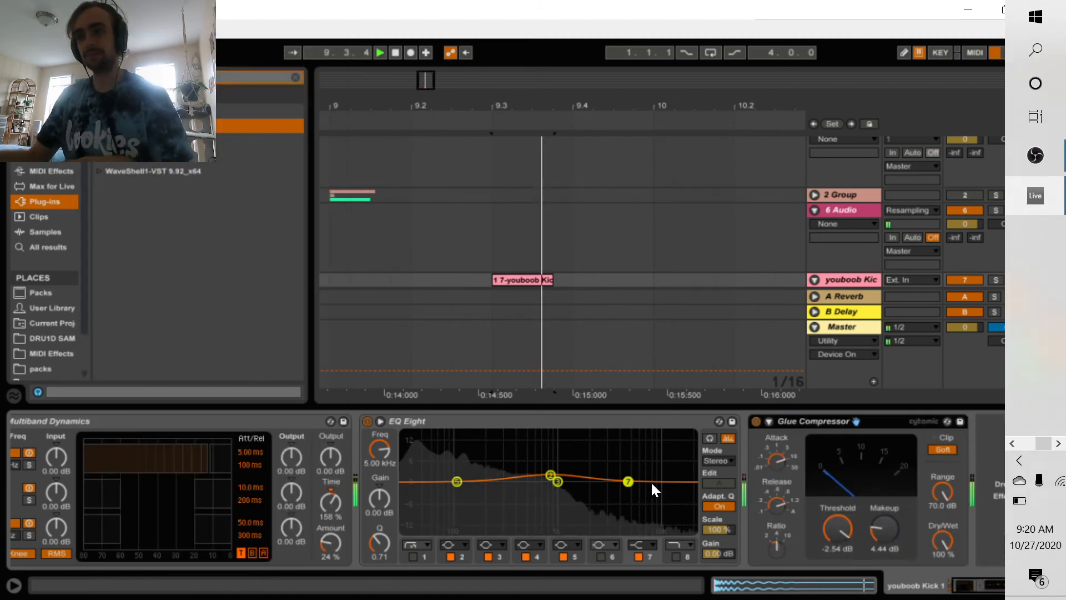
{"action": "key", "text": "space"}
{"action": "key", "text": "space"}
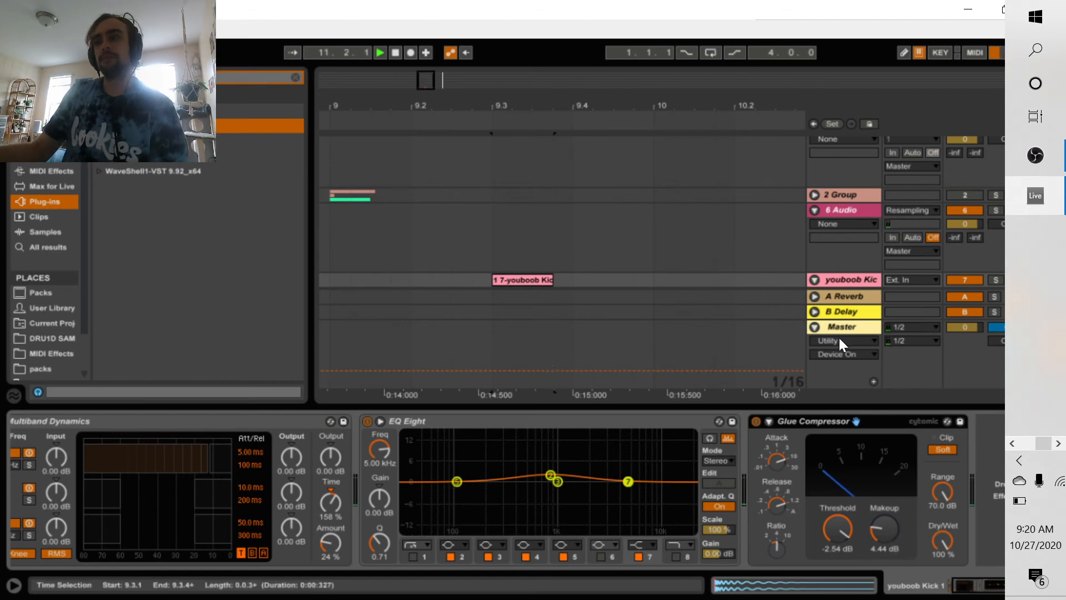
Clear the browser search, find the Overdrive effect and insert it between Multiband Dynamics and EQ Eight
{"action": "left_click", "coordinate": [844, 282]}
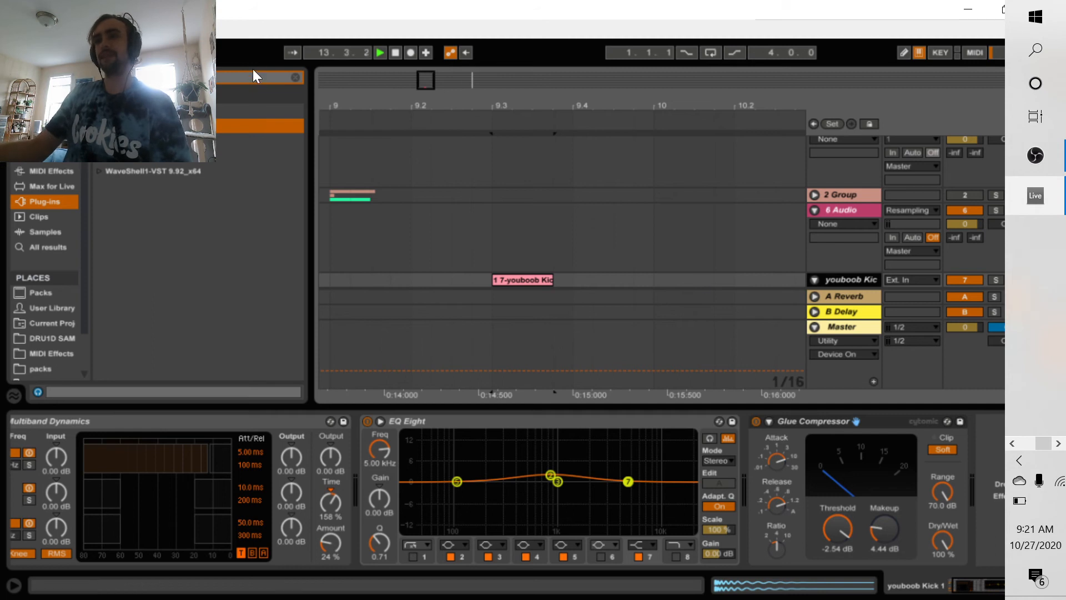
{"action": "left_click", "coordinate": [296, 78]}
{"action": "left_click", "coordinate": [56, 164]}
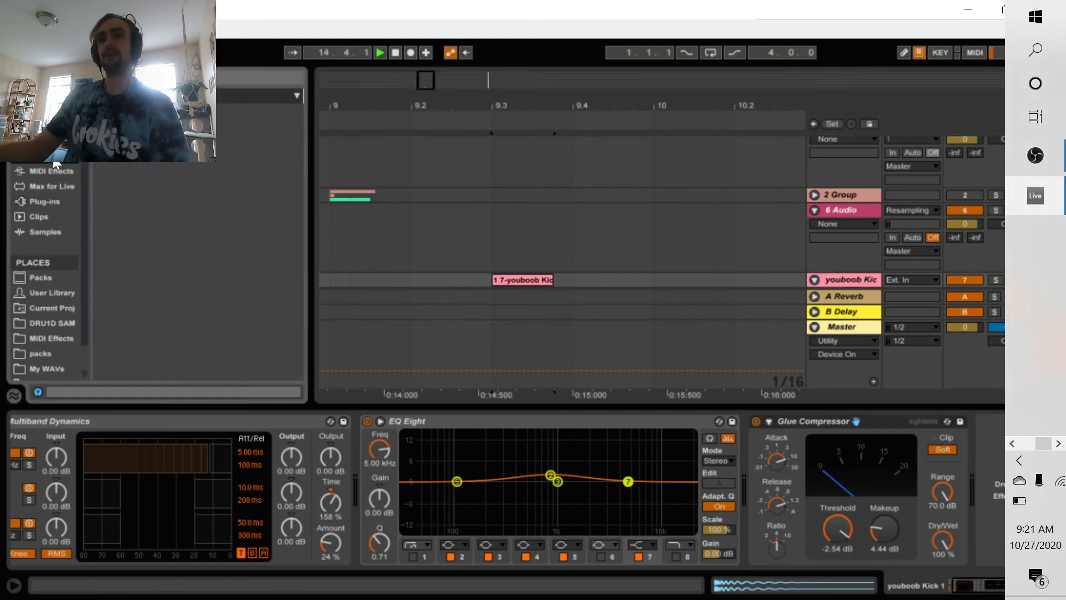
{"action": "scroll", "coordinate": [244, 301], "scroll_direction": "up", "scroll_amount": 1}
{"action": "scroll", "coordinate": [235, 308], "scroll_direction": "down", "scroll_amount": 2}
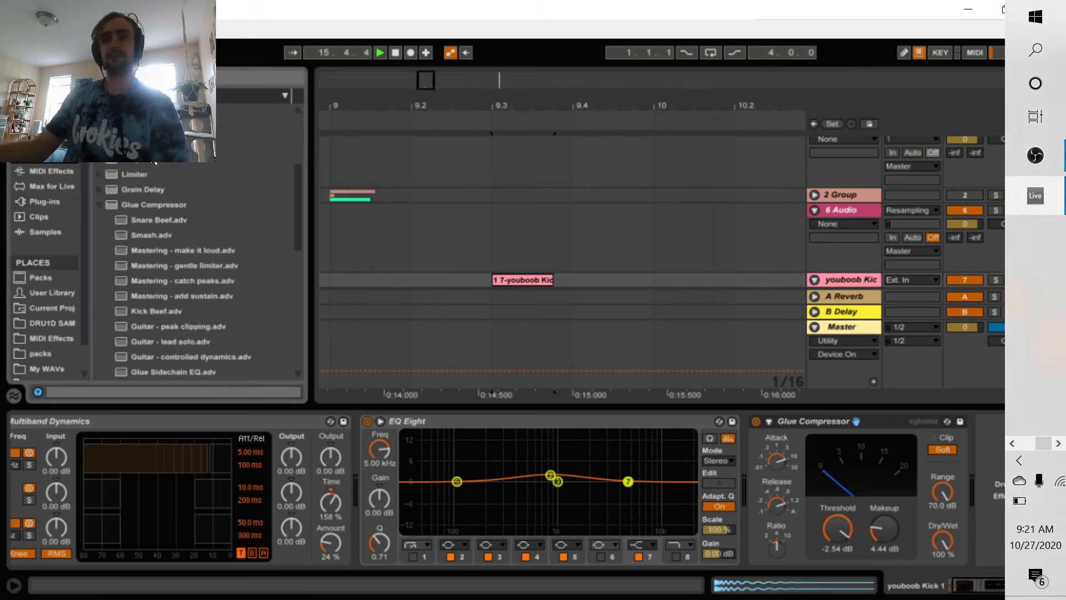
{"action": "scroll", "coordinate": [19, 503], "scroll_direction": "left", "scroll_amount": 2}
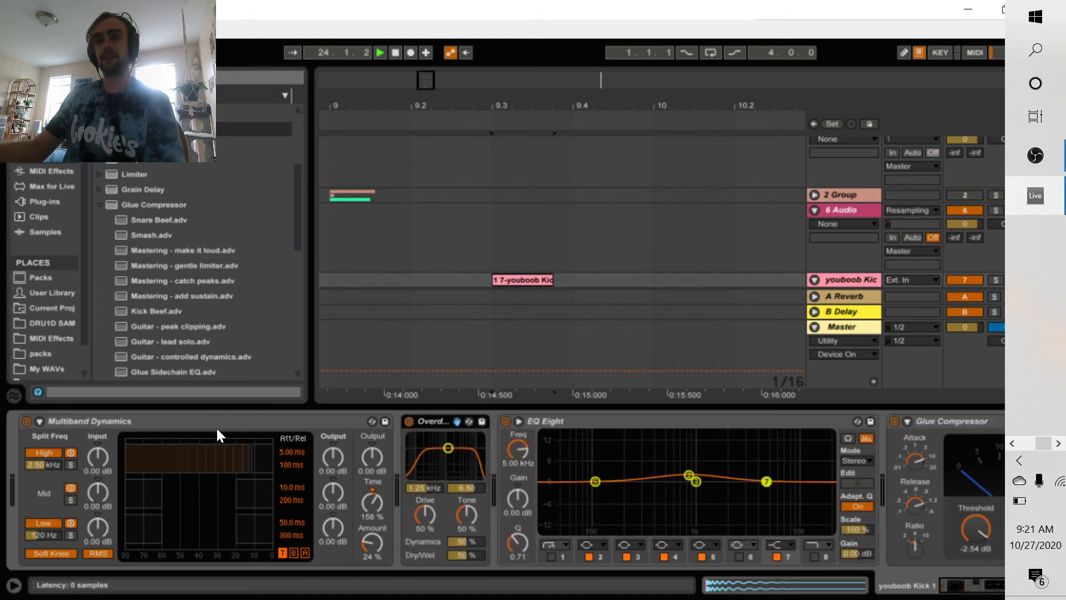
Switch Multiband Dynamics and the Overdrive off and back on
{"action": "left_click", "coordinate": [76, 419]}
{"action": "left_click", "coordinate": [25, 421]}
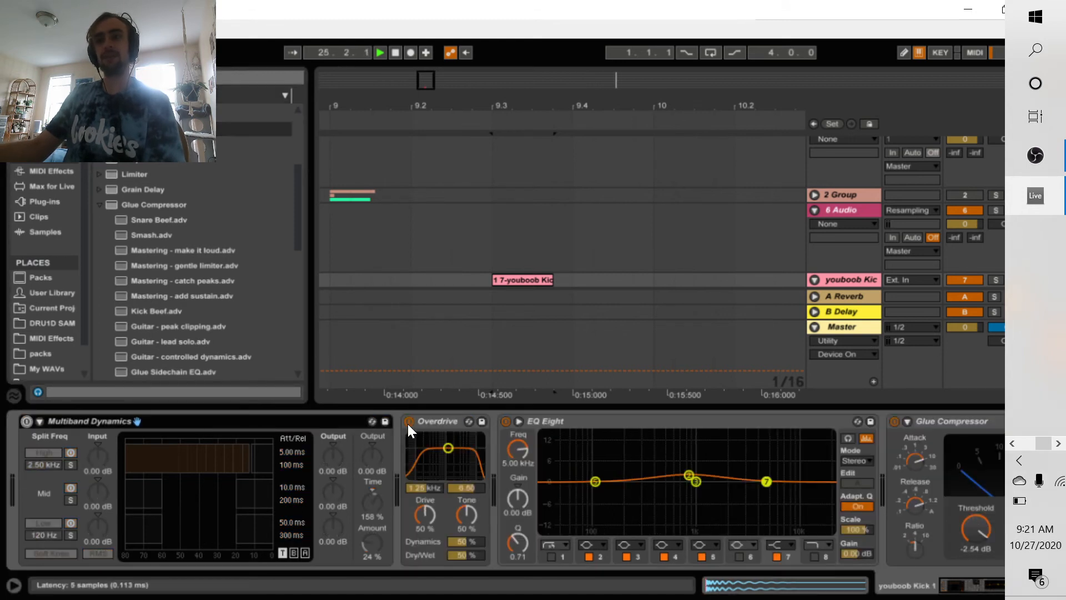
{"action": "left_click", "coordinate": [436, 422]}
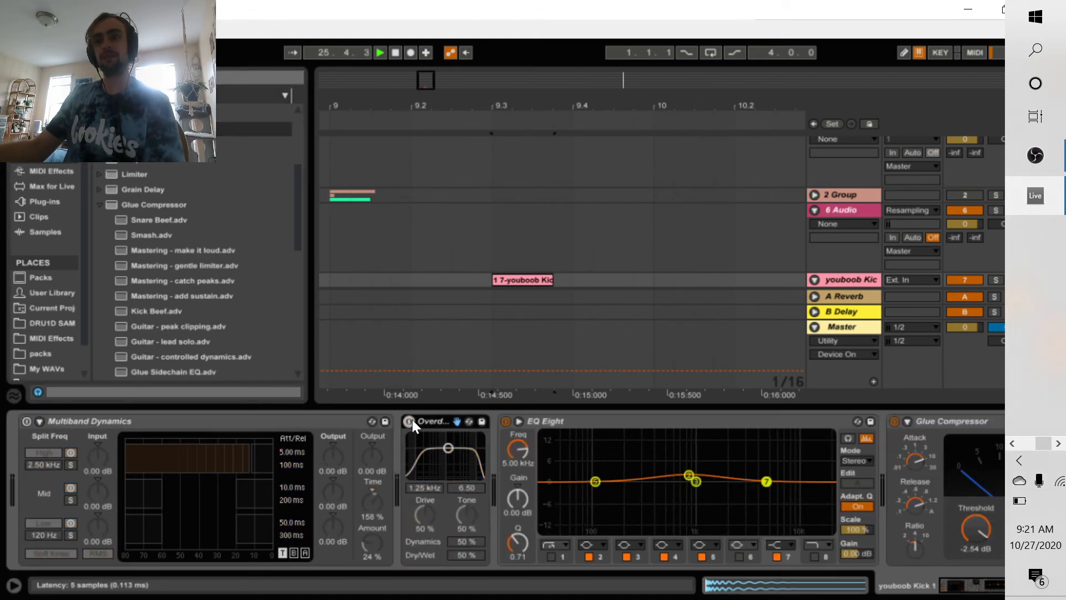
{"action": "left_click", "coordinate": [26, 421]}
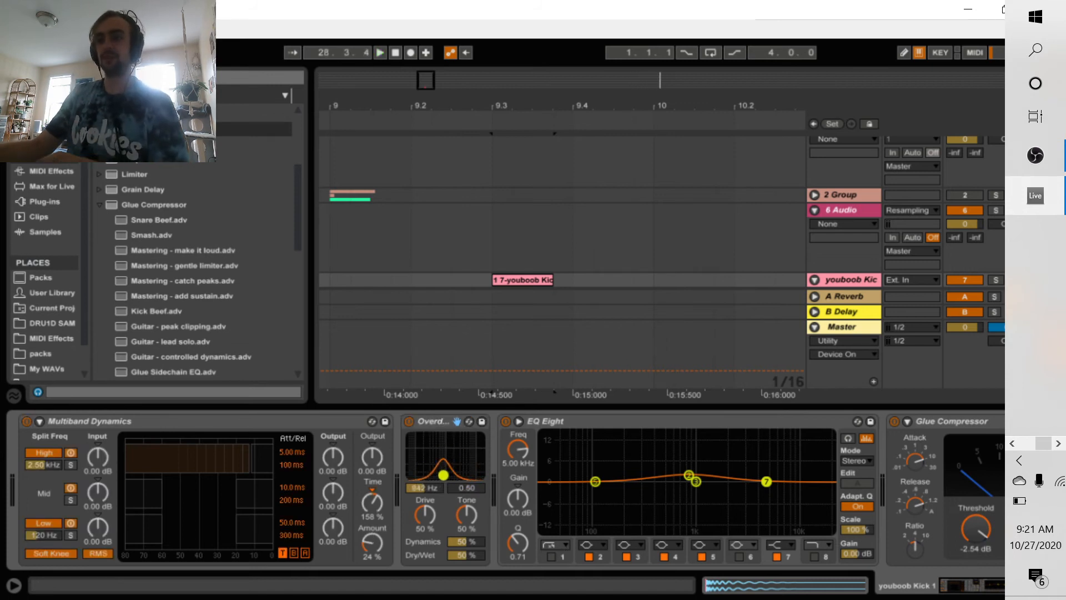
Set the Overdrive's filter to 1.36 kHz with a bandwidth of 0.50 while repeatedly auditioning the kick
{"action": "key", "text": "space"}
{"action": "key", "text": "space"}
{"action": "key", "text": "space"}
{"action": "left_click_drag", "start_coordinate": [443, 474], "coordinate": [449, 475]}
{"action": "key", "text": "space"}
{"action": "key", "text": "space"}
{"action": "key", "text": "space"}
{"action": "key", "text": "space"}
{"action": "key", "text": "space"}
{"action": "key", "text": "space"}
{"action": "key", "text": "space"}
{"action": "key", "text": "space"}
{"action": "key", "text": "space"}
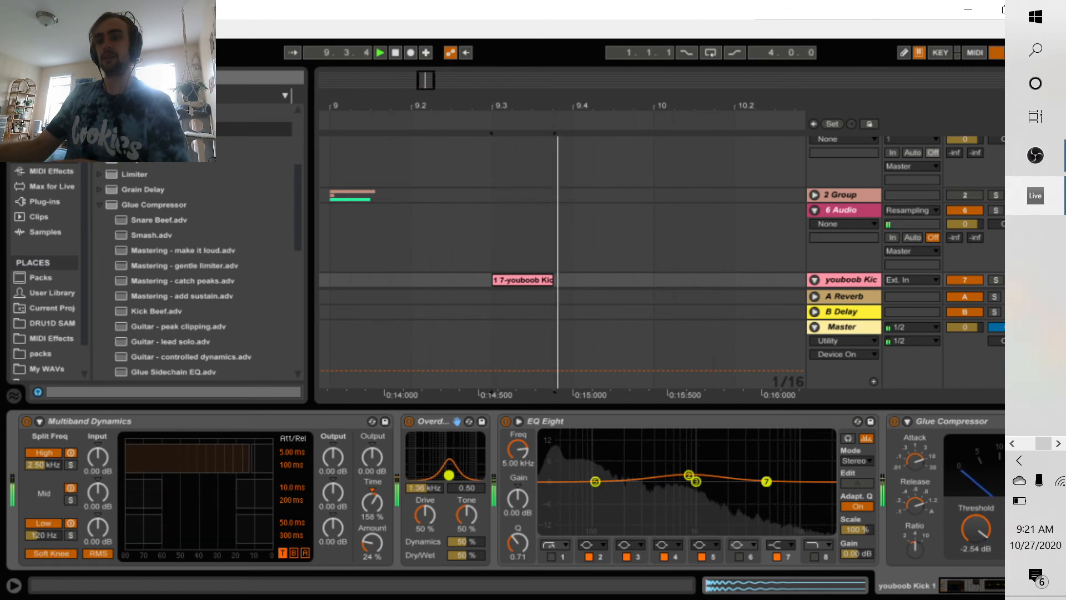
Reduce the Overdrive's dry/wet mix to 17% and replay the kick several times
{"action": "left_click_drag", "start_coordinate": [466, 555], "coordinate": [466, 580]}
{"action": "key", "text": "space"}
{"action": "key", "text": "space"}
{"action": "key", "text": "space"}
{"action": "key", "text": "space"}
{"action": "key", "text": "space"}
{"action": "key", "text": "space"}
{"action": "key", "text": "space"}
{"action": "key", "text": "space"}
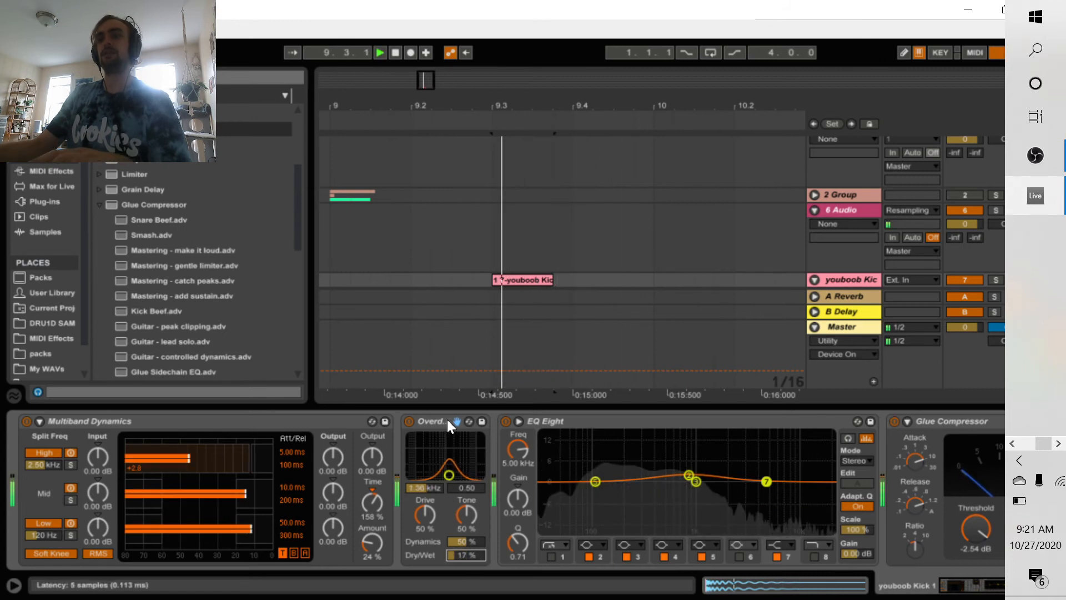
Compare the kick with the Overdrive bypassed and re-enabled during playback
{"action": "left_click", "coordinate": [409, 421]}
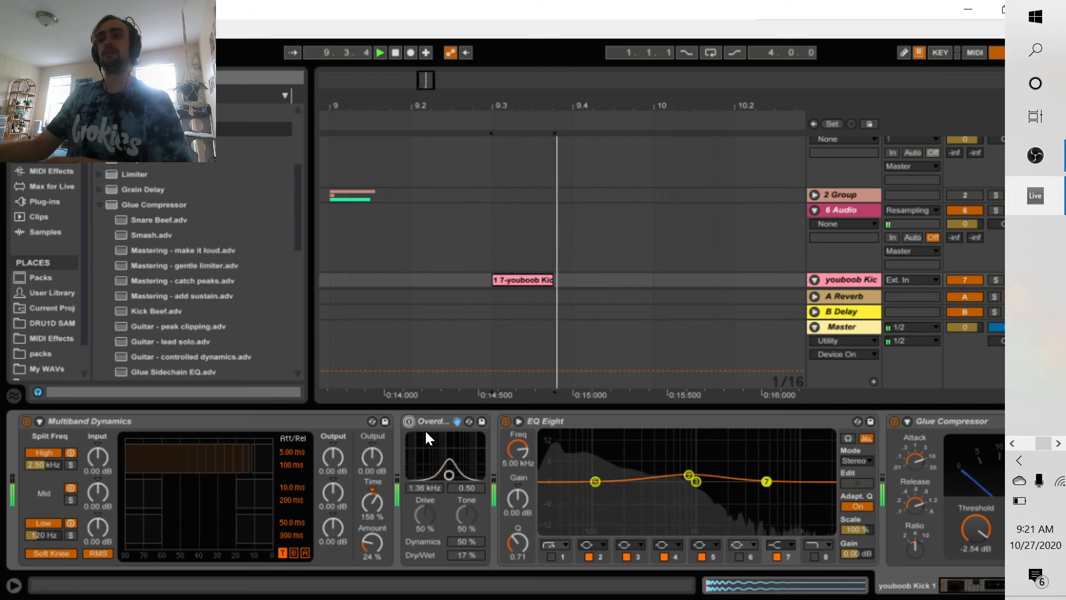
{"action": "left_click", "coordinate": [409, 421]}
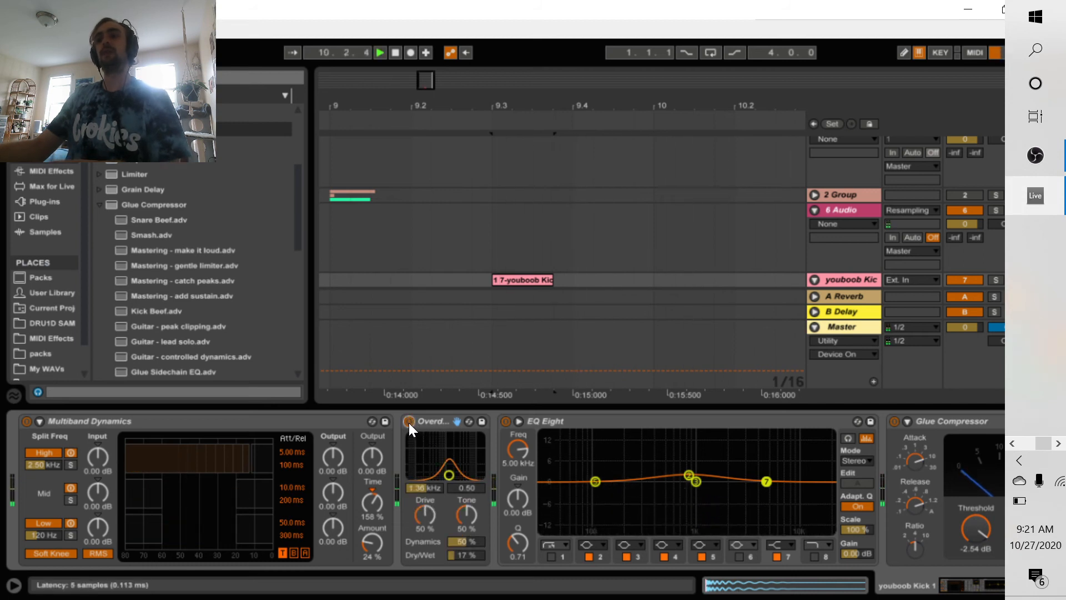
{"action": "key", "text": "space"}
{"action": "key", "text": "space"}
{"action": "key", "text": "space"}
{"action": "key", "text": "space"}
{"action": "key", "text": "space"}
{"action": "key", "text": "space"}
Raise the Overdrive's dry/wet mix to 23% and audition the kick again
{"action": "left_click_drag", "start_coordinate": [471, 555], "coordinate": [470, 550]}
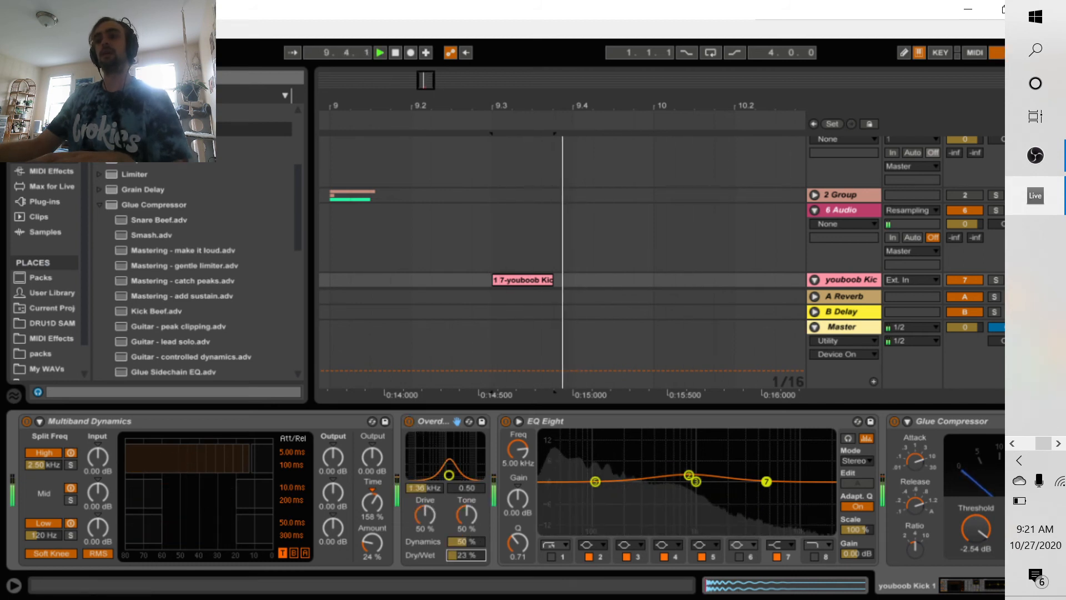
{"action": "key", "text": "space"}
{"action": "key", "text": "space"}
{"action": "key", "text": "space"}
{"action": "key", "text": "space"}
{"action": "key", "text": "space"}
{"action": "key", "text": "space"}
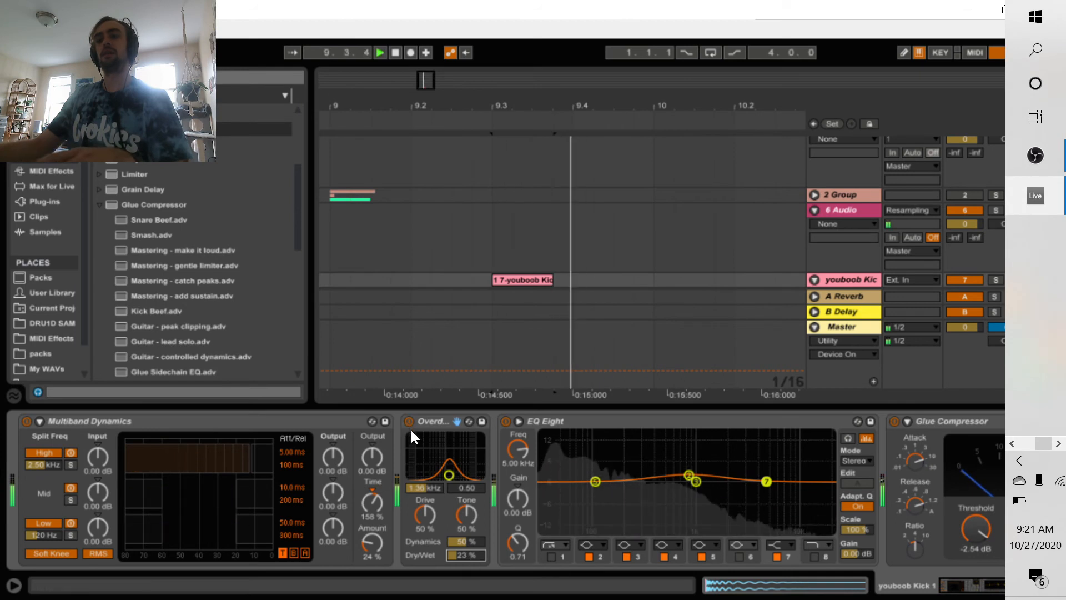
{"action": "key", "text": "space"}
Retune the Overdrive's filter to 966 Hz while the kick plays
{"action": "left_click", "coordinate": [425, 452]}
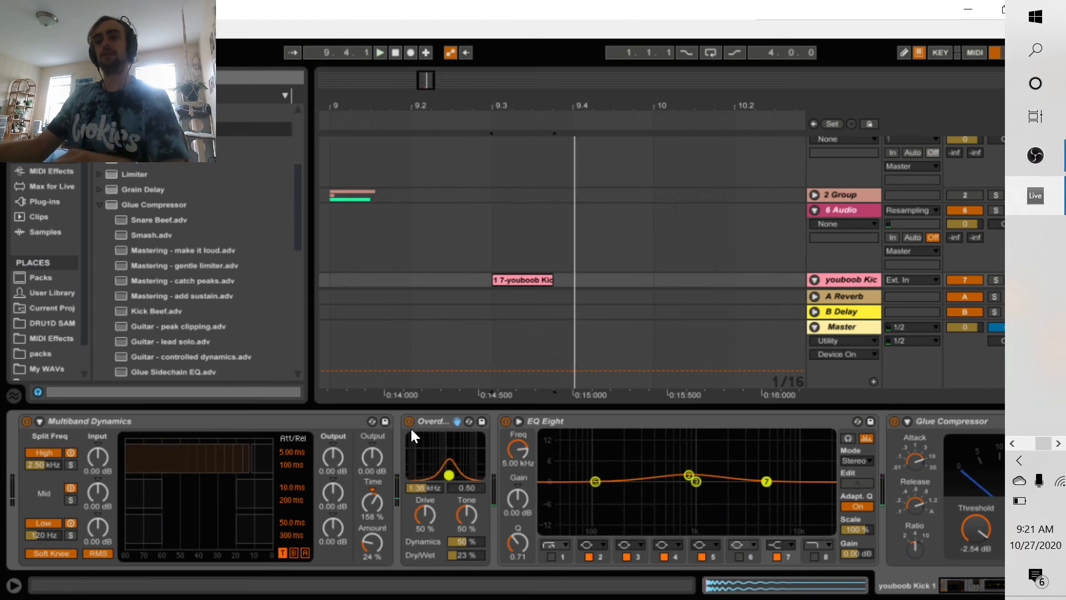
{"action": "left_click", "coordinate": [426, 406]}
{"action": "key", "text": "space"}
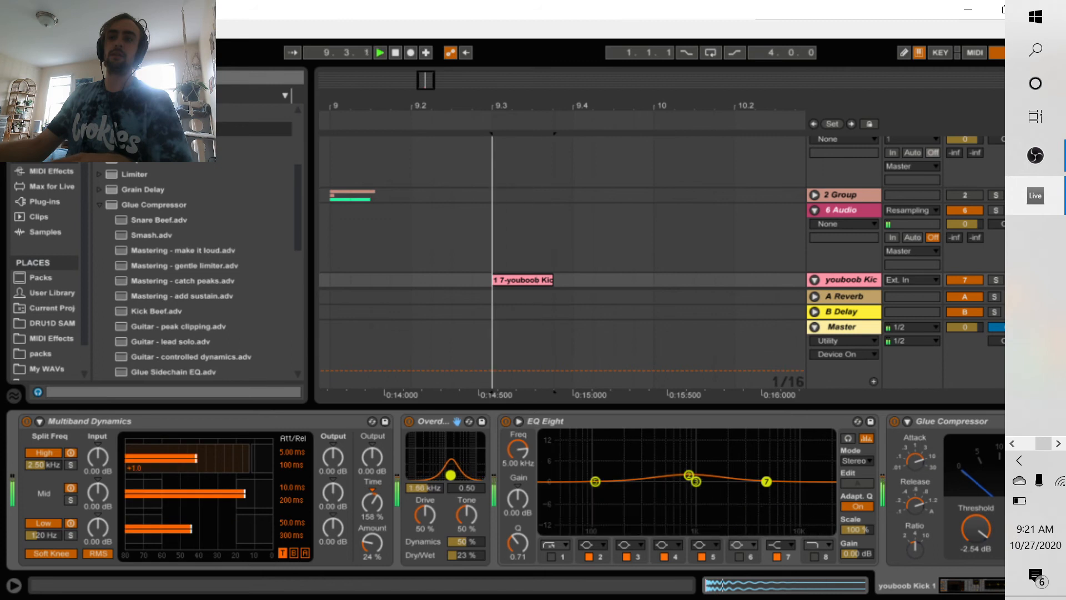
{"action": "left_click_drag", "start_coordinate": [450, 475], "coordinate": [445, 475]}
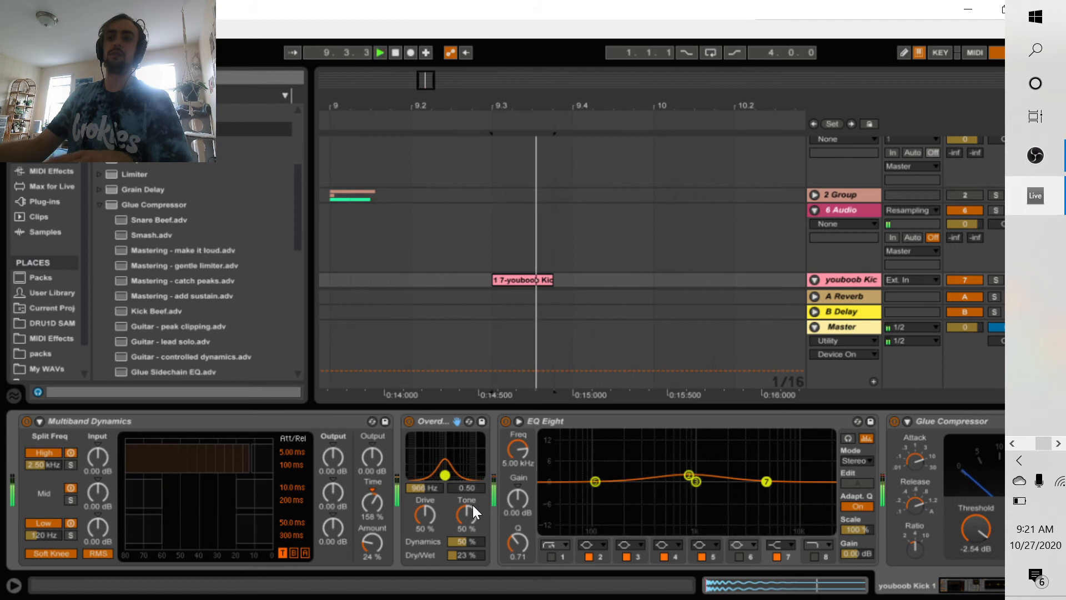
Set the Overdrive's drive to 39%, tone to 33% and dry/wet to 100% while replaying the kick
{"action": "left_click_drag", "start_coordinate": [468, 555], "coordinate": [467, 561]}
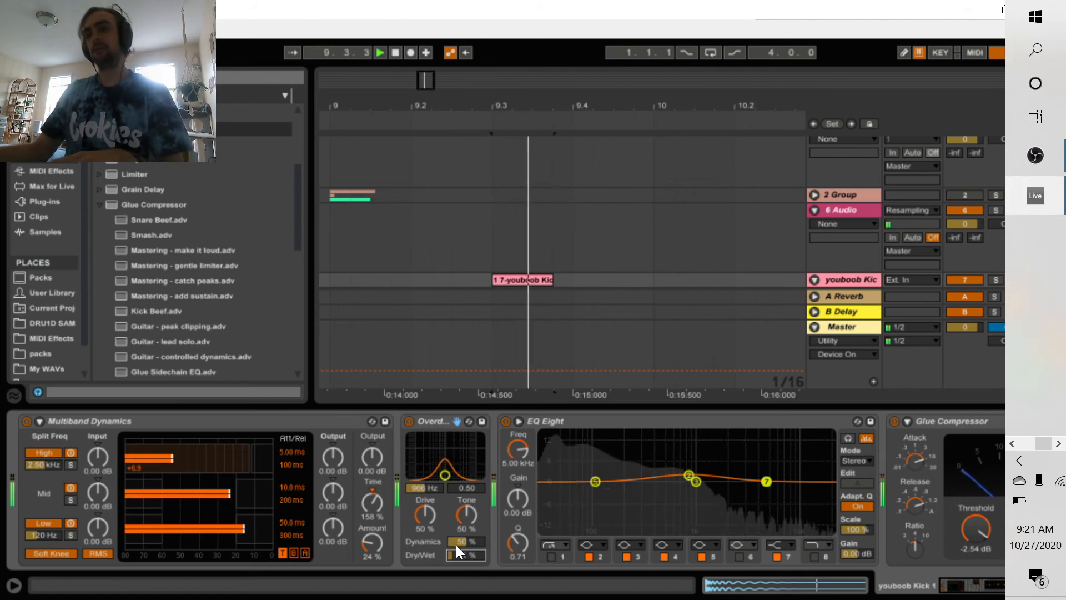
{"action": "left_click_drag", "start_coordinate": [431, 510], "coordinate": [466, 524]}
{"action": "key", "text": "space"}
{"action": "key", "text": "space"}
{"action": "key", "text": "space"}
{"action": "key", "text": "space"}
{"action": "key", "text": "space"}
{"action": "key", "text": "space"}
{"action": "key", "text": "space"}
{"action": "key", "text": "space"}
{"action": "key", "text": "space"}
{"action": "key", "text": "space"}
{"action": "key", "text": "space"}
{"action": "key", "text": "space"}
{"action": "key", "text": "space"}
{"action": "key", "text": "space"}
{"action": "key", "text": "space"}
{"action": "key", "text": "space"}
{"action": "key", "text": "space"}
{"action": "key", "text": "space"}
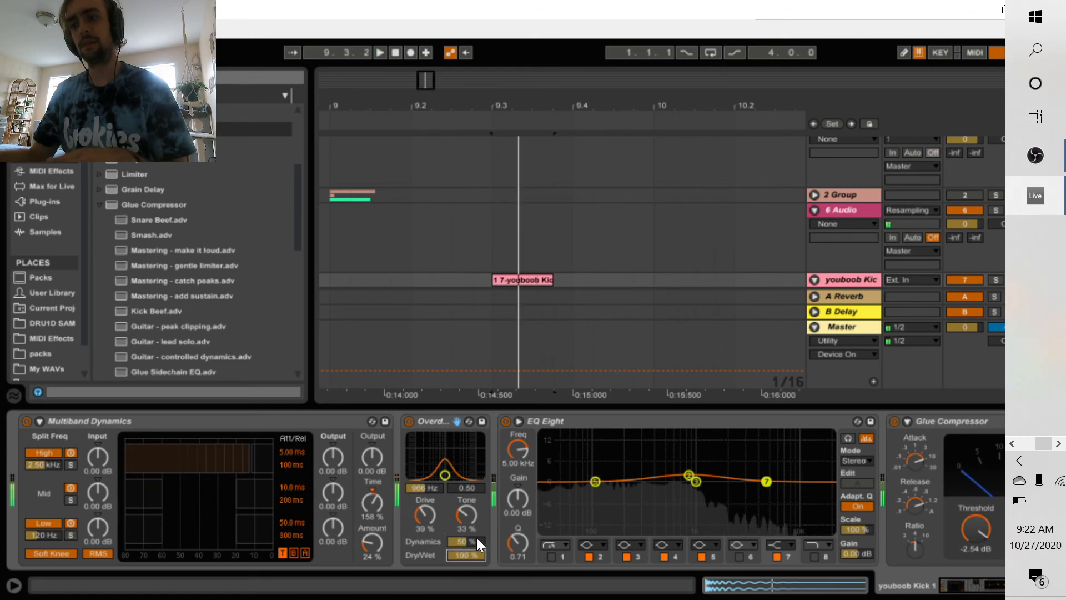
Bypass the Overdrive, replay the kick and re-enable the effect to compare the distorted sound
{"action": "left_click", "coordinate": [409, 421]}
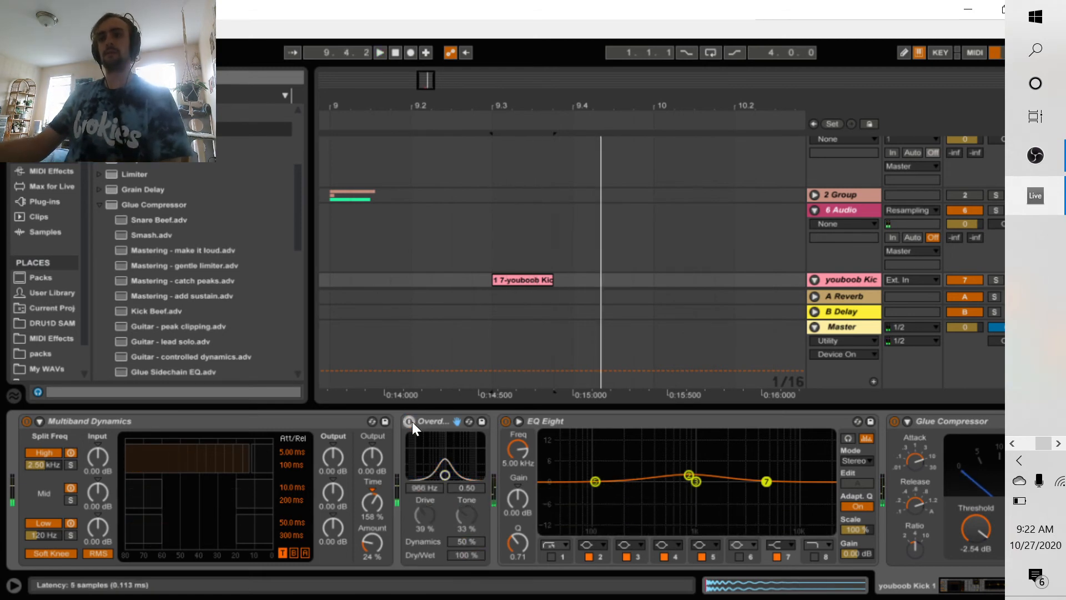
{"action": "key", "text": "space"}
{"action": "left_click", "coordinate": [409, 421]}
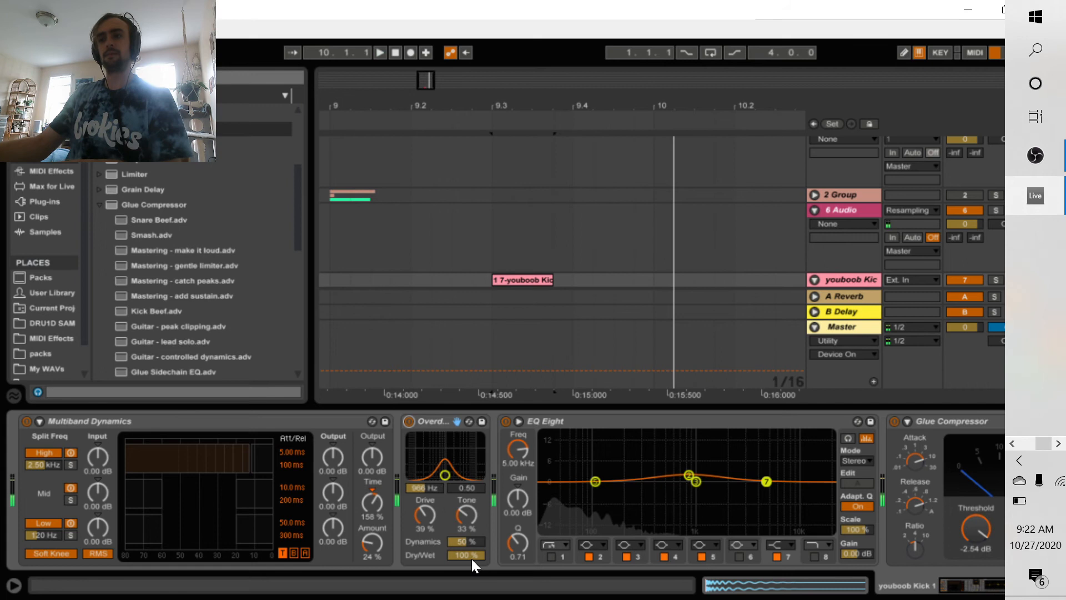
Lower the Overdrive's dry/wet mix to 19% and toggle the effect off and on while replaying the kick
{"action": "left_click_drag", "start_coordinate": [471, 555], "coordinate": [471, 597]}
{"action": "left_click_drag", "start_coordinate": [466, 555], "coordinate": [466, 552]}
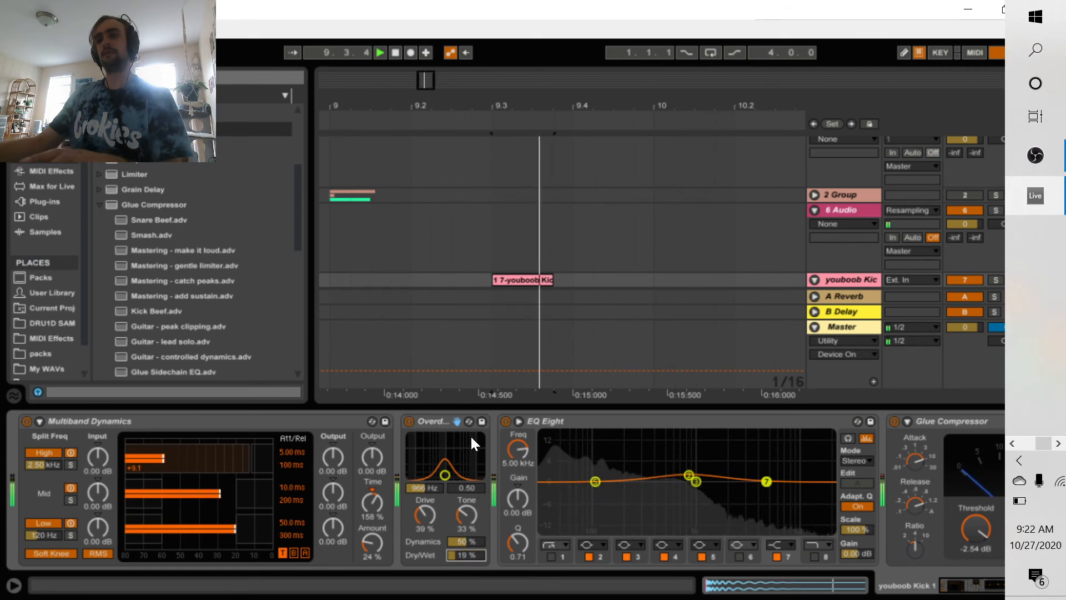
{"action": "left_click", "coordinate": [409, 422]}
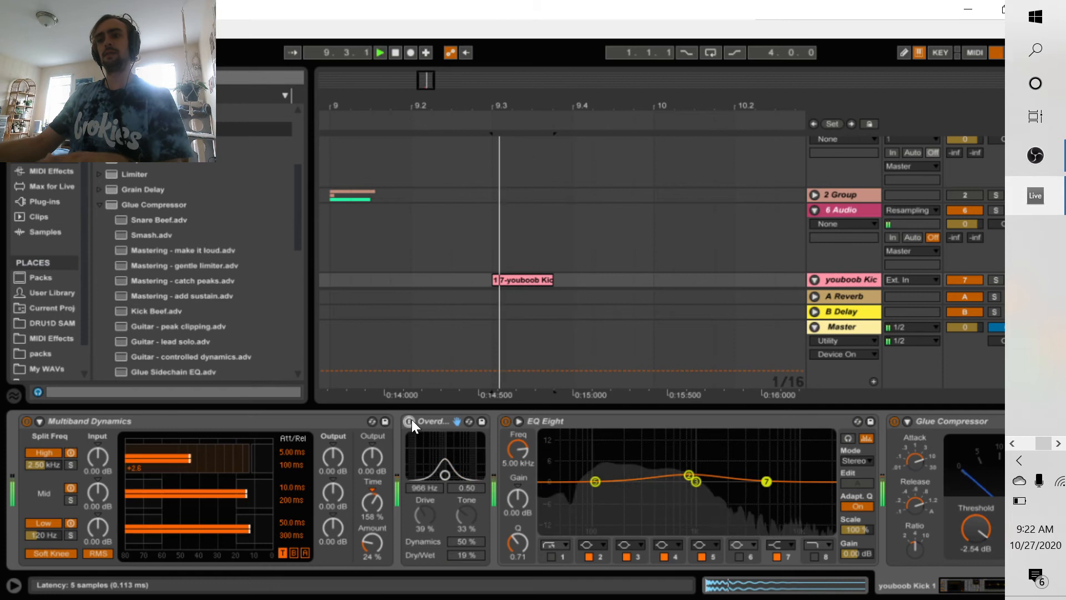
{"action": "left_click", "coordinate": [412, 419]}
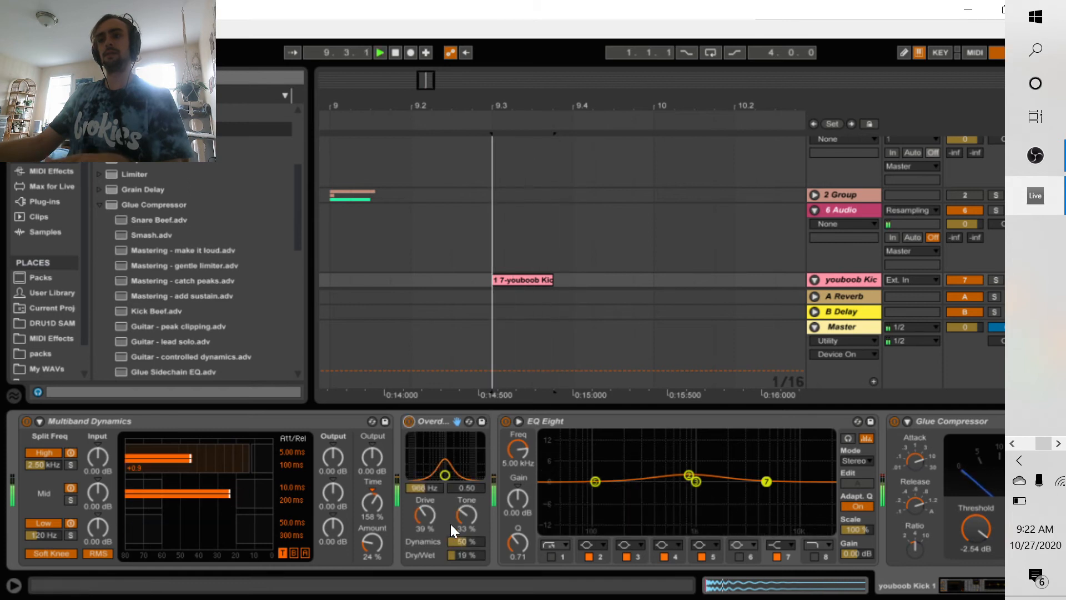
Retune the Overdrive's filter to 1.36 kHz with dry/wet at 20%, and compare the kick with the effect bypassed
{"action": "left_click_drag", "start_coordinate": [443, 471], "coordinate": [449, 474]}
{"action": "left_click_drag", "start_coordinate": [473, 559], "coordinate": [473, 558]}
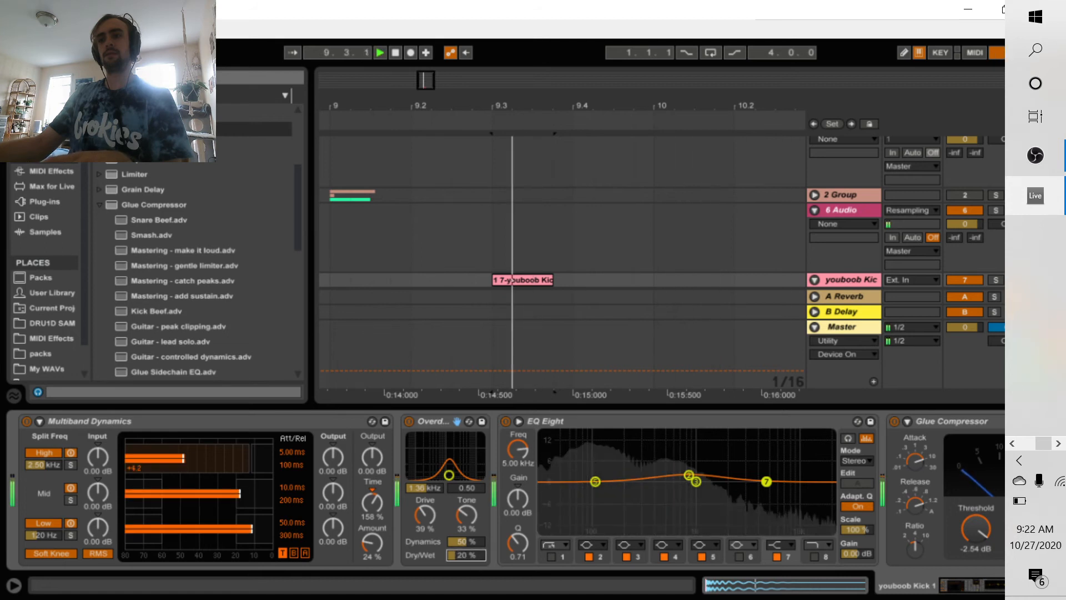
{"action": "left_click", "coordinate": [408, 424]}
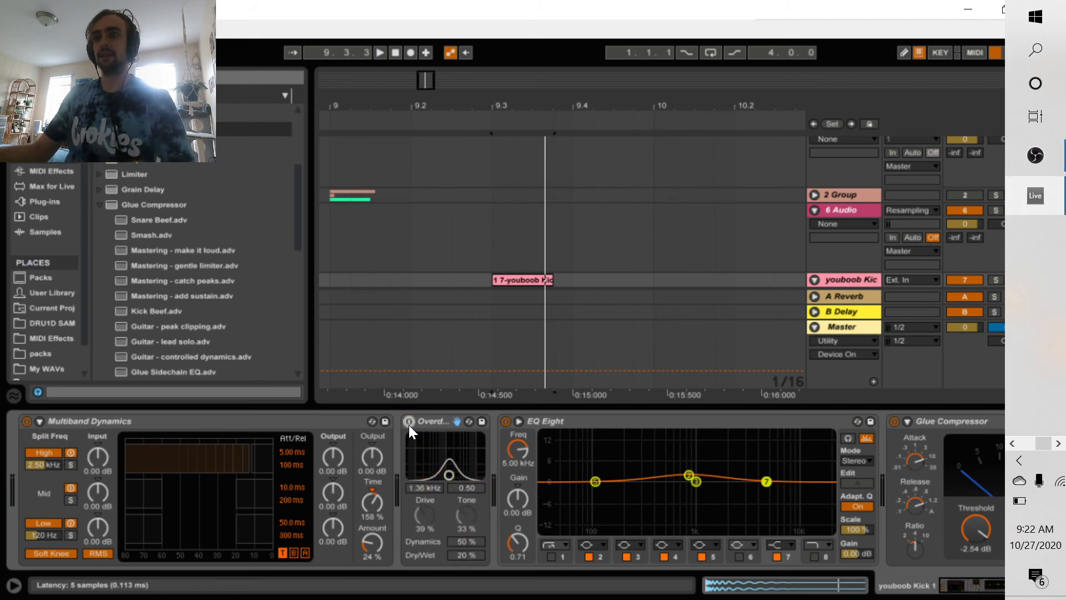
{"action": "key", "text": "space"}
{"action": "left_click", "coordinate": [409, 425]}
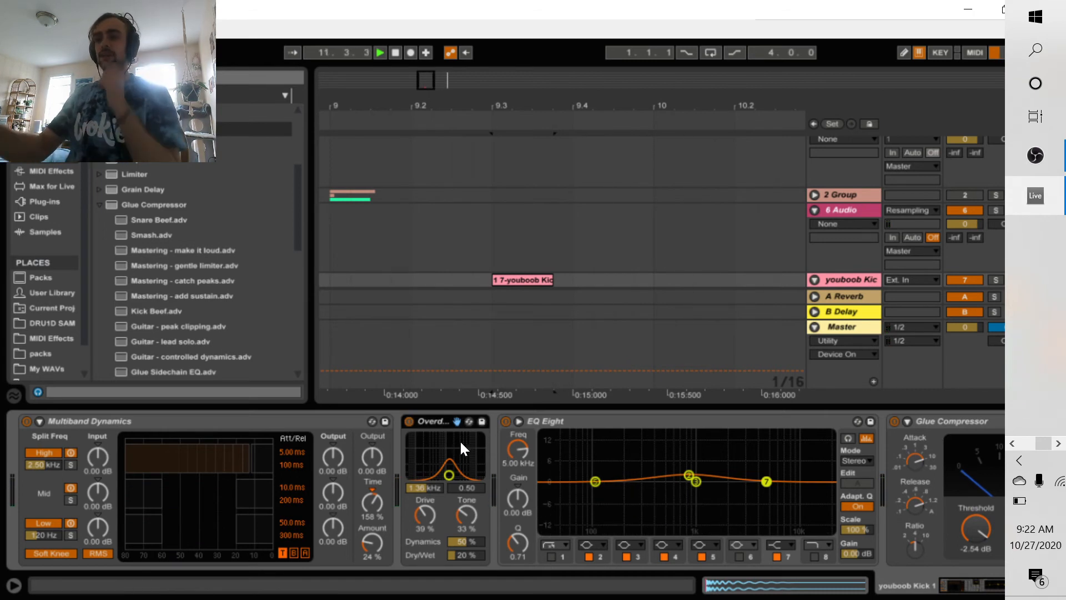
Remove the Overdrive from the kick track's effect chain
{"action": "key", "text": "Delete"}
{"action": "right_click", "coordinate": [833, 281]}
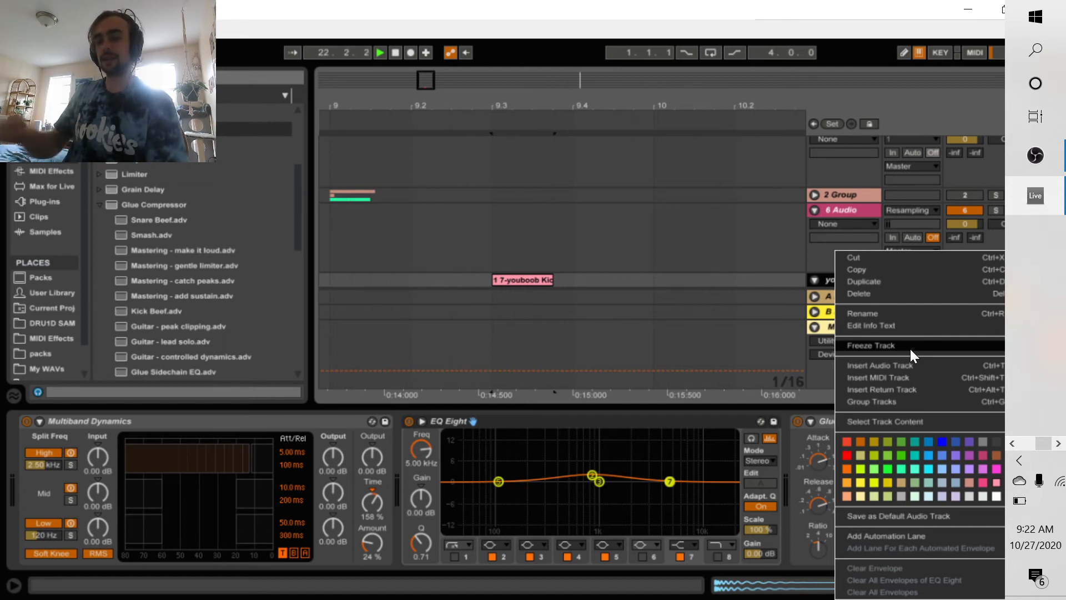
{"action": "left_click", "coordinate": [530, 281]}
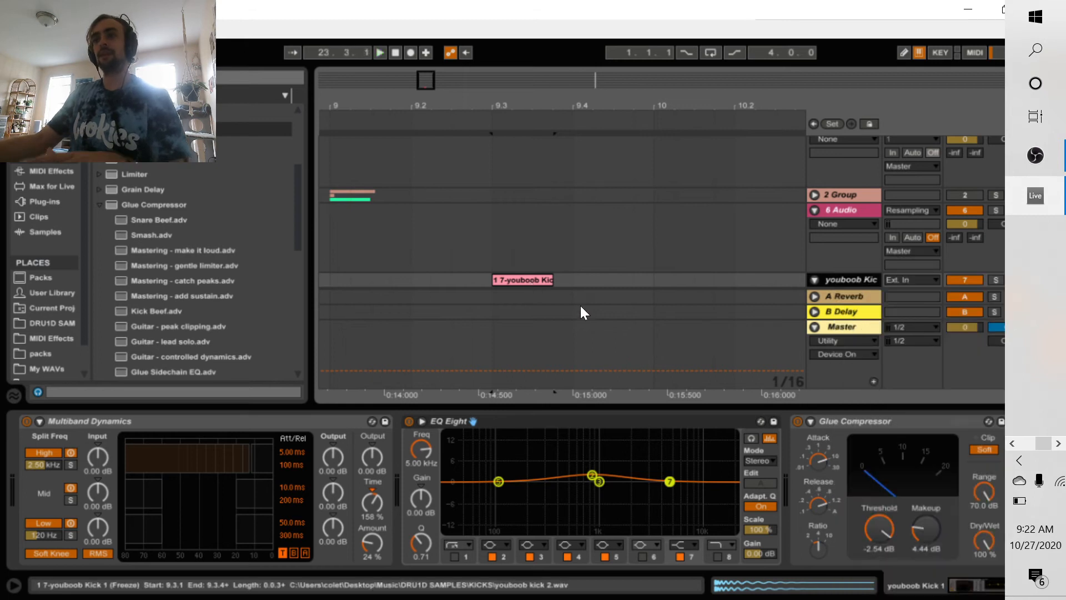
Freeze the kick track, allowing audio to stop, and flatten it to render its effects into the clip
{"action": "right_click", "coordinate": [832, 276]}
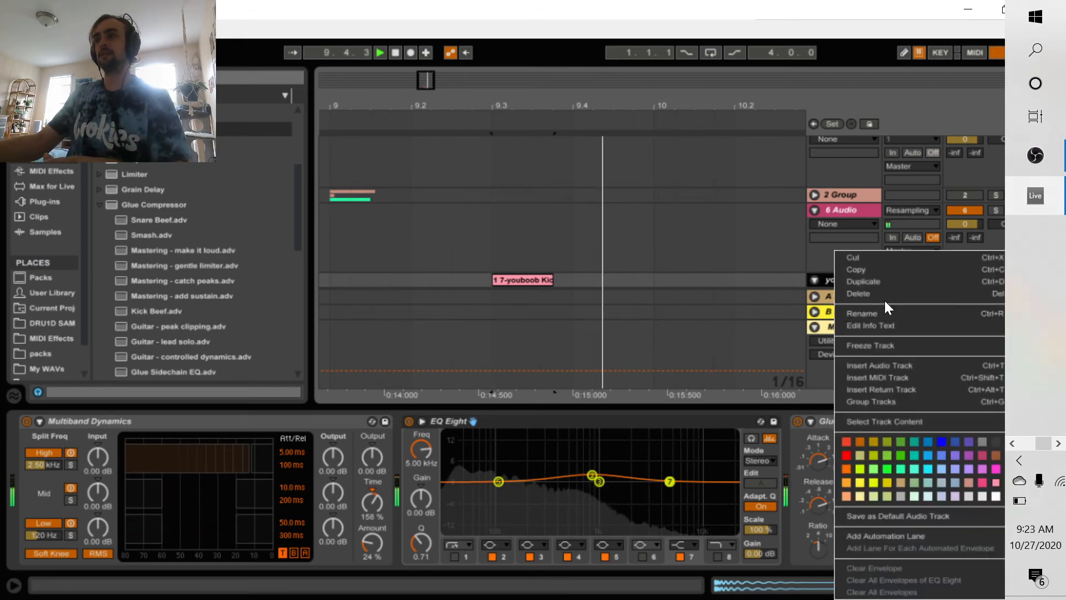
{"action": "left_click", "coordinate": [894, 342]}
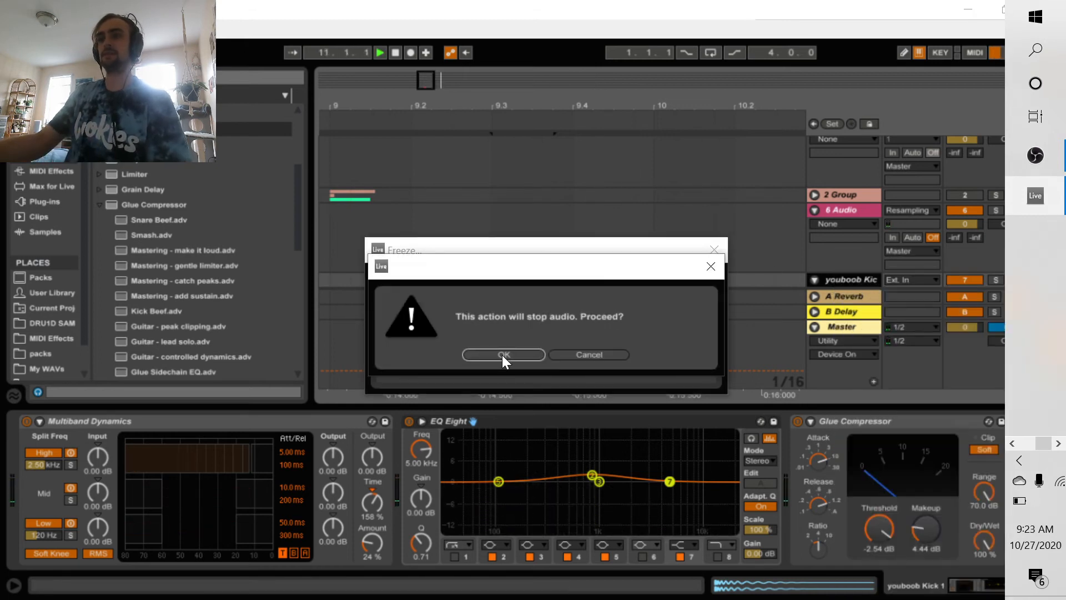
{"action": "left_click", "coordinate": [502, 354]}
{"action": "right_click", "coordinate": [864, 278]}
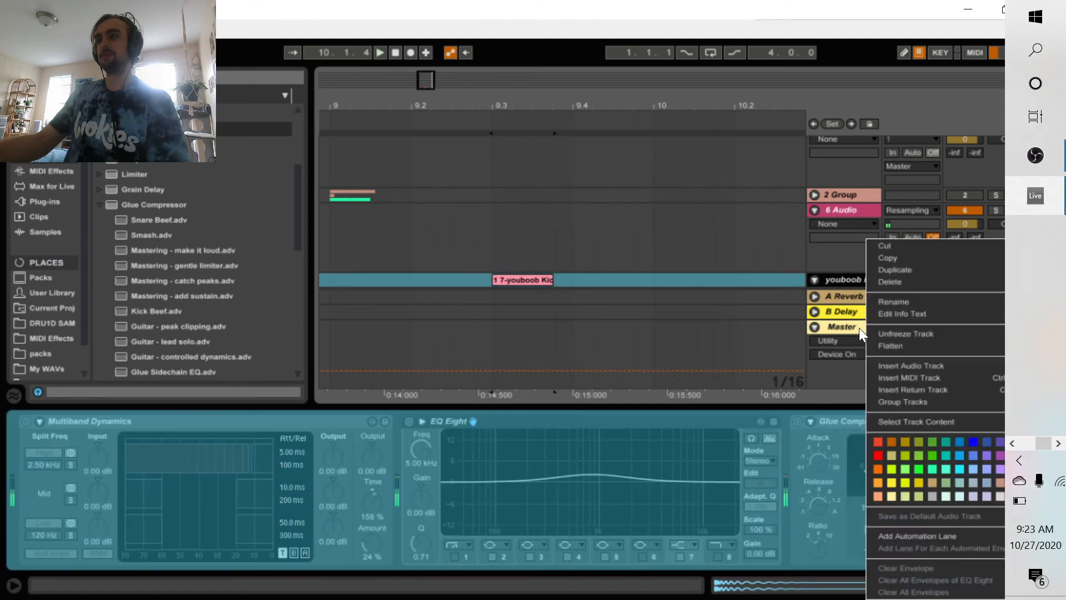
{"action": "left_click", "coordinate": [911, 343]}
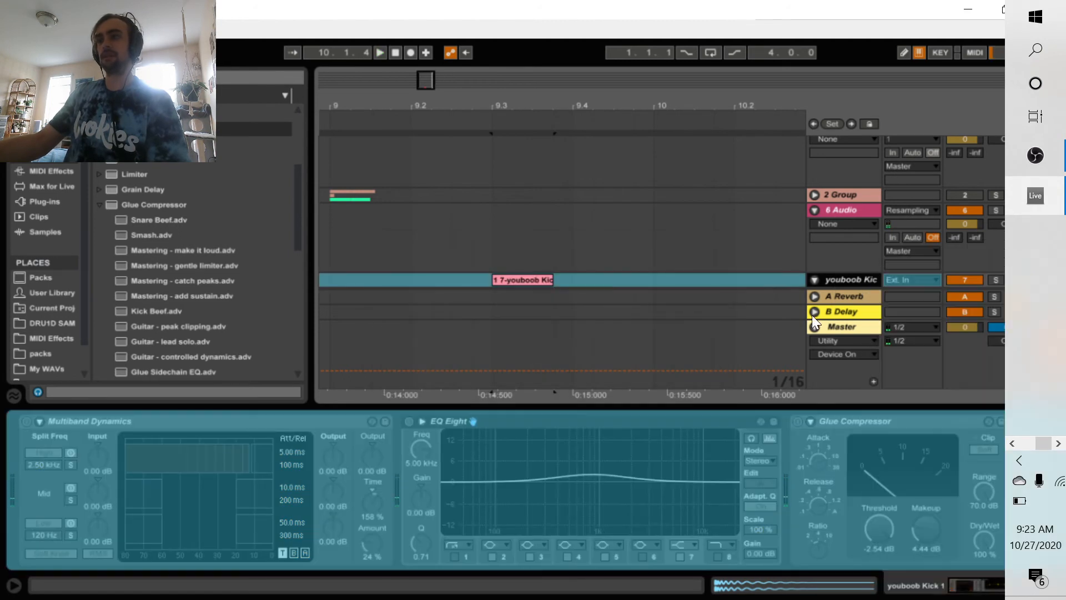
Turn off warping for the flattened kick clip and unfold its track to show the waveform
{"action": "left_click", "coordinate": [891, 581]}
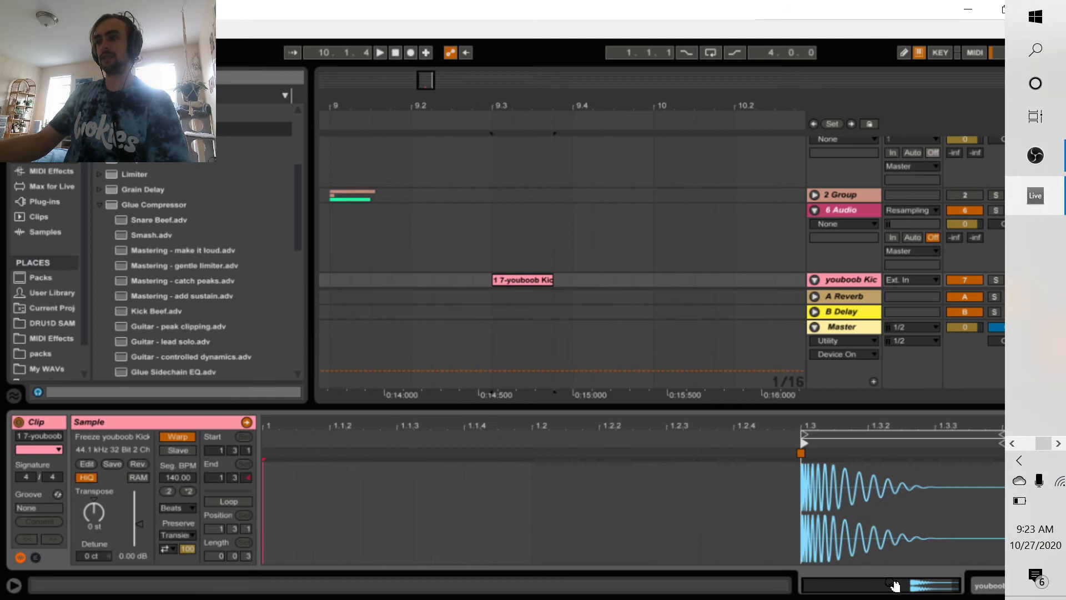
{"action": "left_click", "coordinate": [179, 440]}
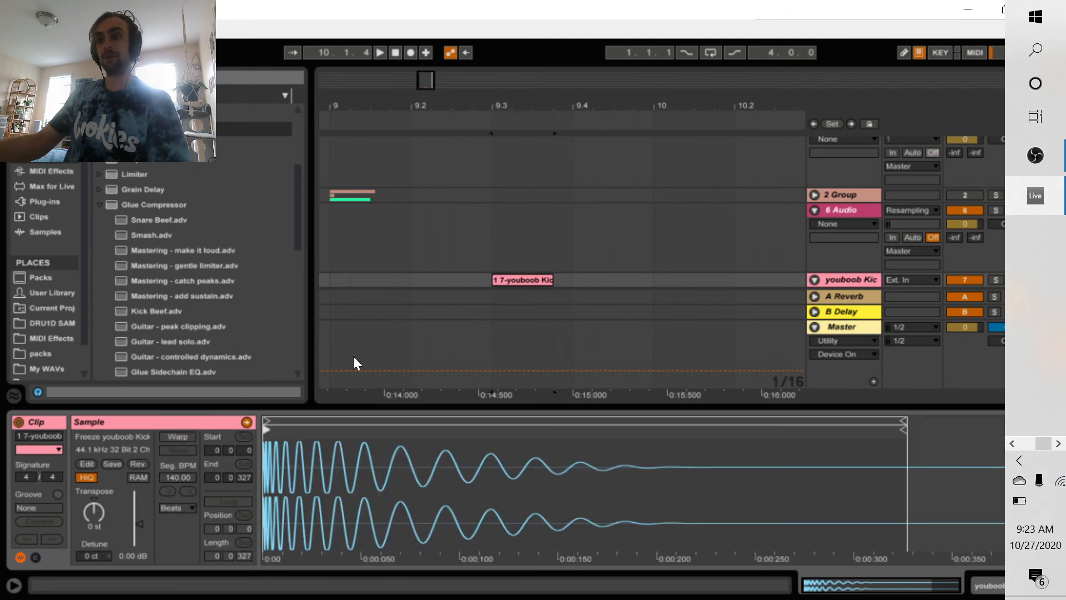
{"action": "mouse_move", "coordinate": [511, 106]}
{"action": "left_mouse_down"}
{"action": "mouse_move", "coordinate": [608, 167]}
{"action": "mouse_move", "coordinate": [648, 158]}
{"action": "left_mouse_up"}
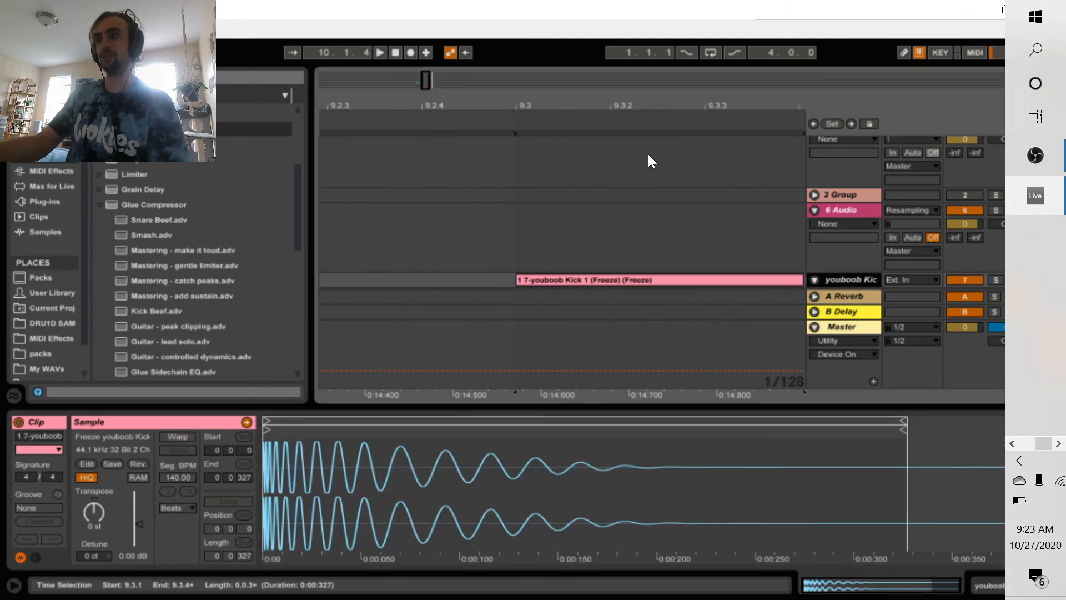
{"action": "left_click", "coordinate": [814, 279]}
Cut the silent tail off the kick clip so it ends at 9.3.3, and play the trimmed clip
{"action": "left_click", "coordinate": [748, 263]}
{"action": "left_click_drag", "start_coordinate": [747, 263], "coordinate": [847, 213]}
{"action": "key", "text": "Delete"}
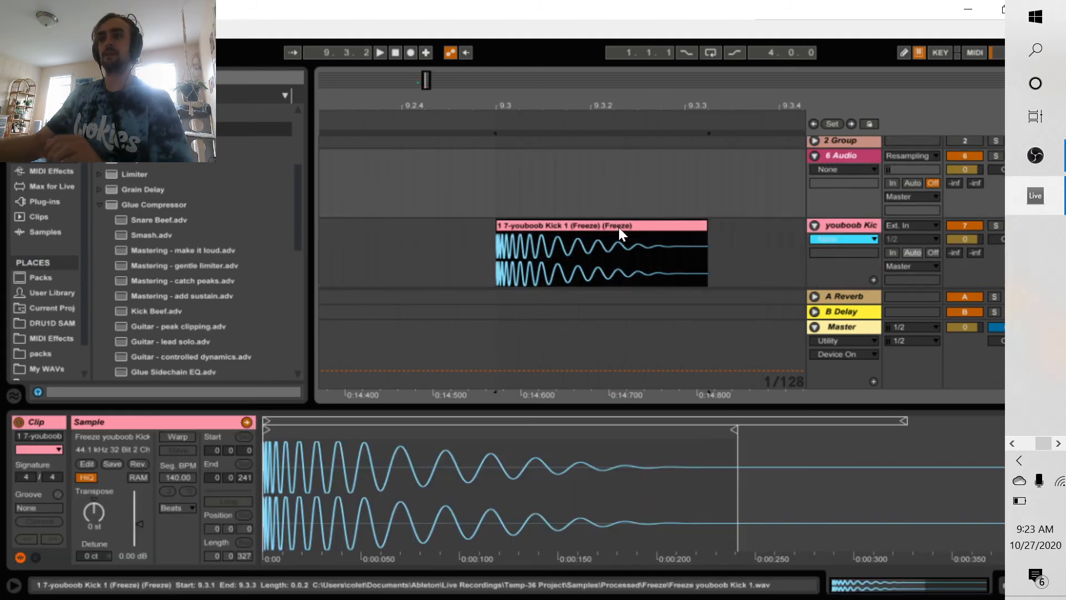
{"action": "left_click", "coordinate": [618, 228]}
{"action": "key", "text": "space"}
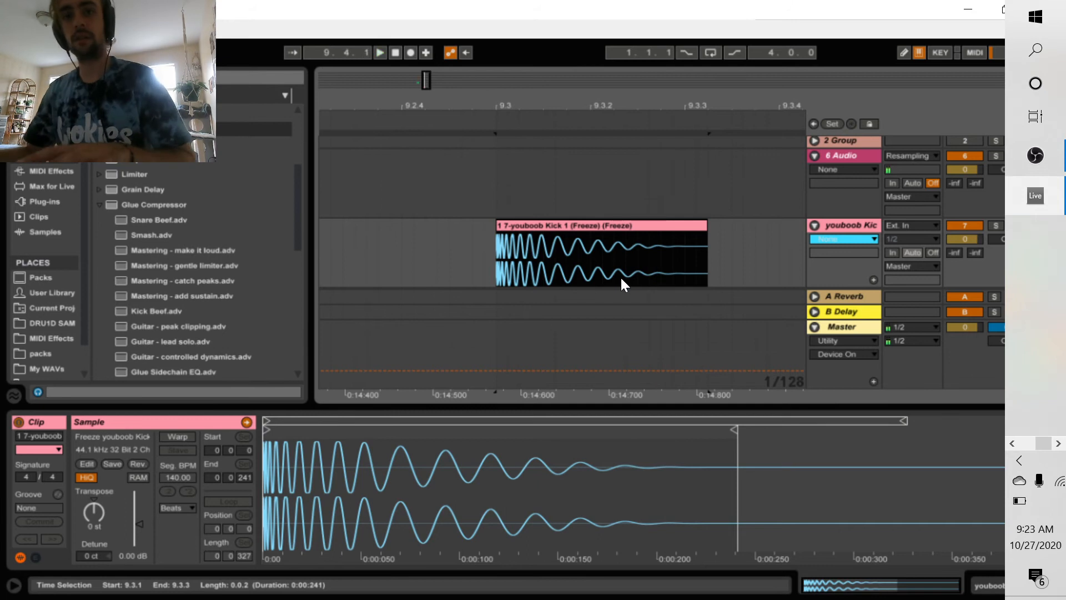
Consolidate the trimmed kick clip into a new sample and reset its clip gain to 0.00 dB
{"action": "left_click", "coordinate": [611, 224]}
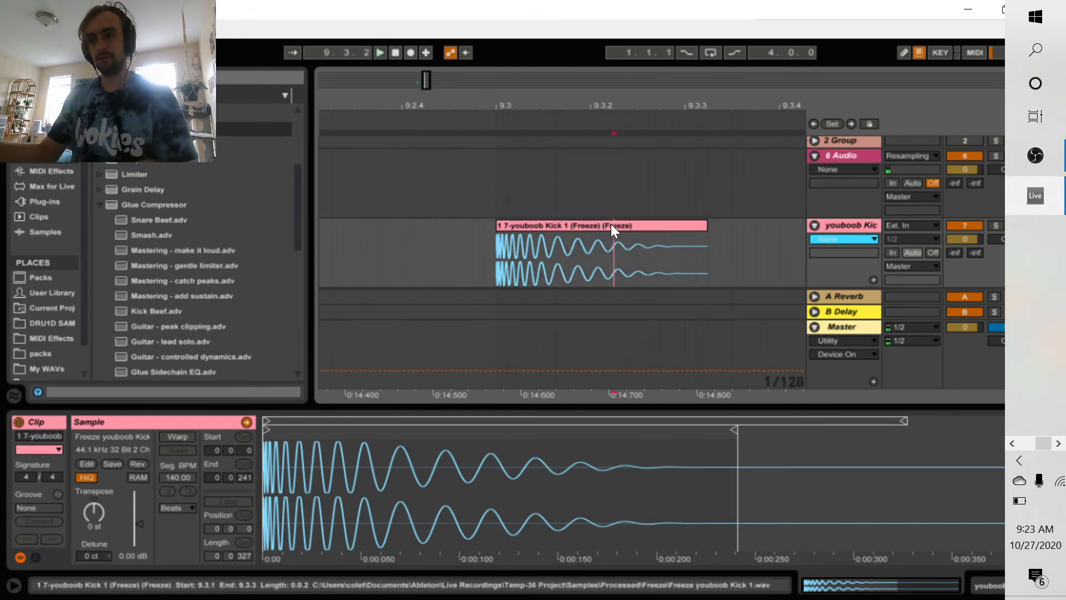
{"action": "key", "text": "ctrl+j"}
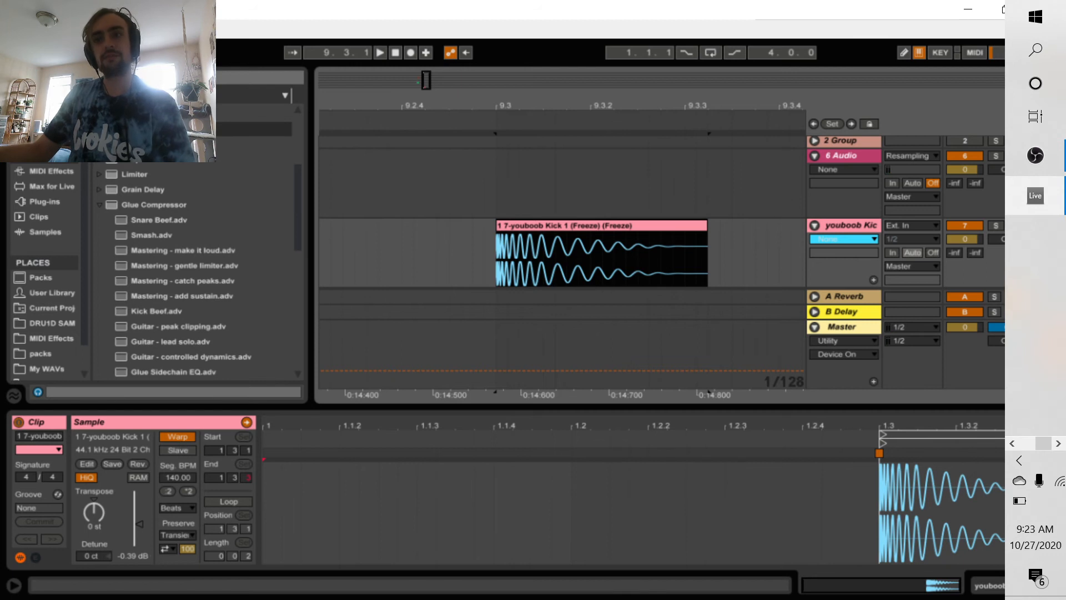
{"action": "left_click", "coordinate": [147, 554]}
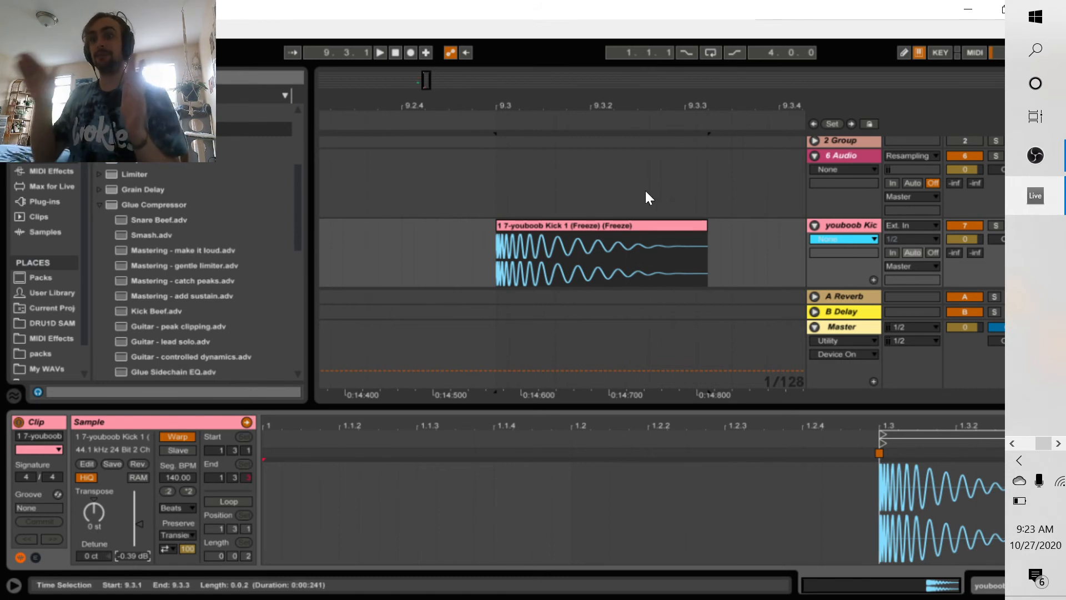
{"action": "left_click", "coordinate": [129, 557]}
{"action": "key", "text": "Delete"}
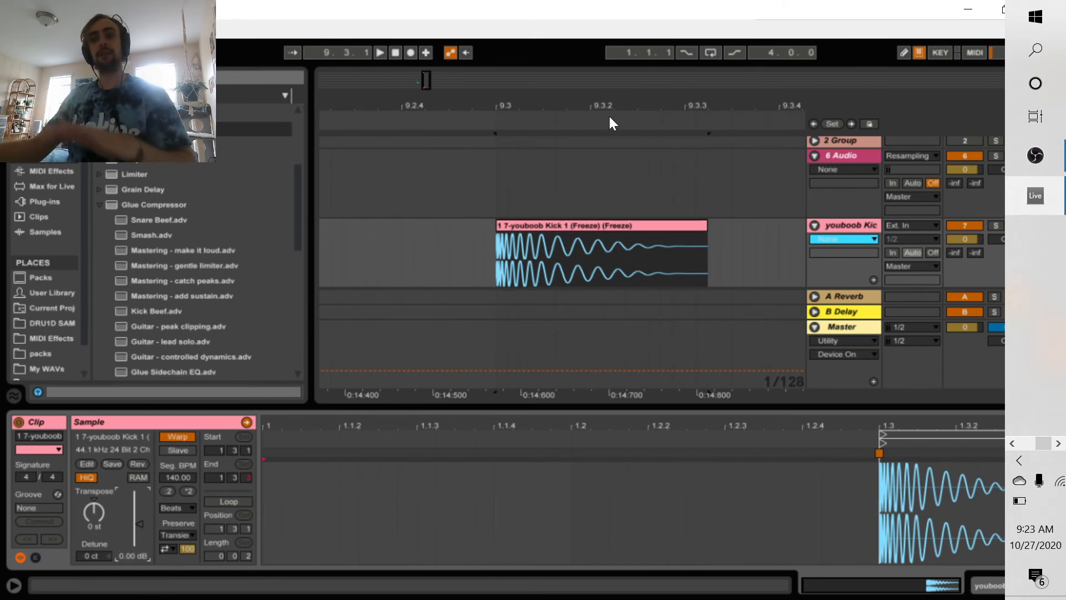
Turn off warping for the consolidated kick clip and audition it repeatedly
{"action": "left_click", "coordinate": [575, 232]}
{"action": "left_click", "coordinate": [178, 437]}
{"action": "key", "text": "space"}
{"action": "key", "text": "space"}
{"action": "key", "text": "space"}
{"action": "key", "text": "space"}
{"action": "key", "text": "space"}
{"action": "key", "text": "space"}
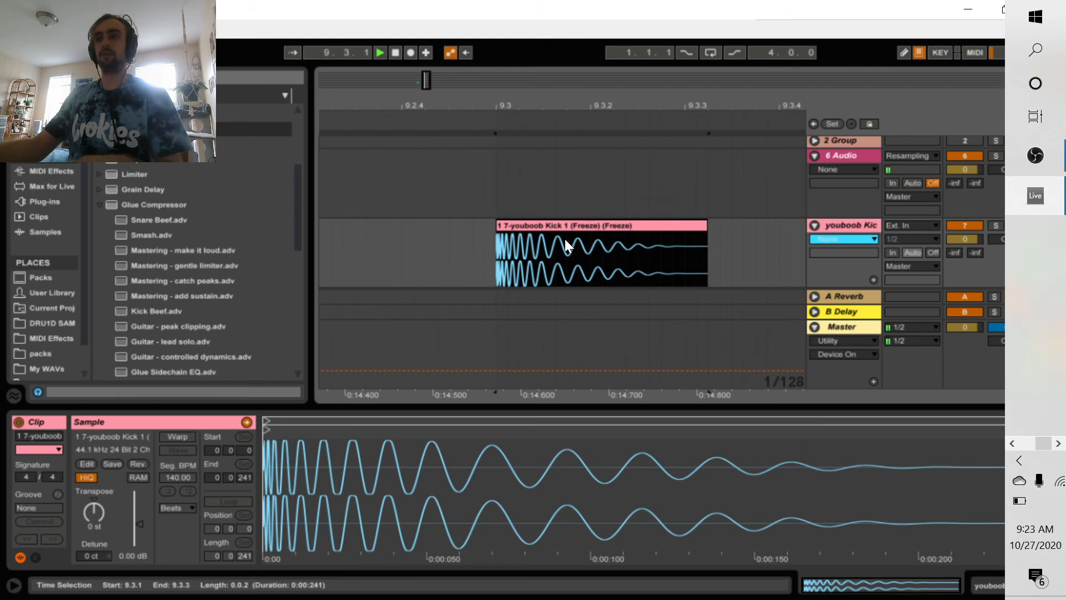
Locate the consolidated kick sample in the browser, add it to the DRU1D SAM kick samples and rename it "Youboob Kick 3"
{"action": "left_click", "coordinate": [102, 438]}
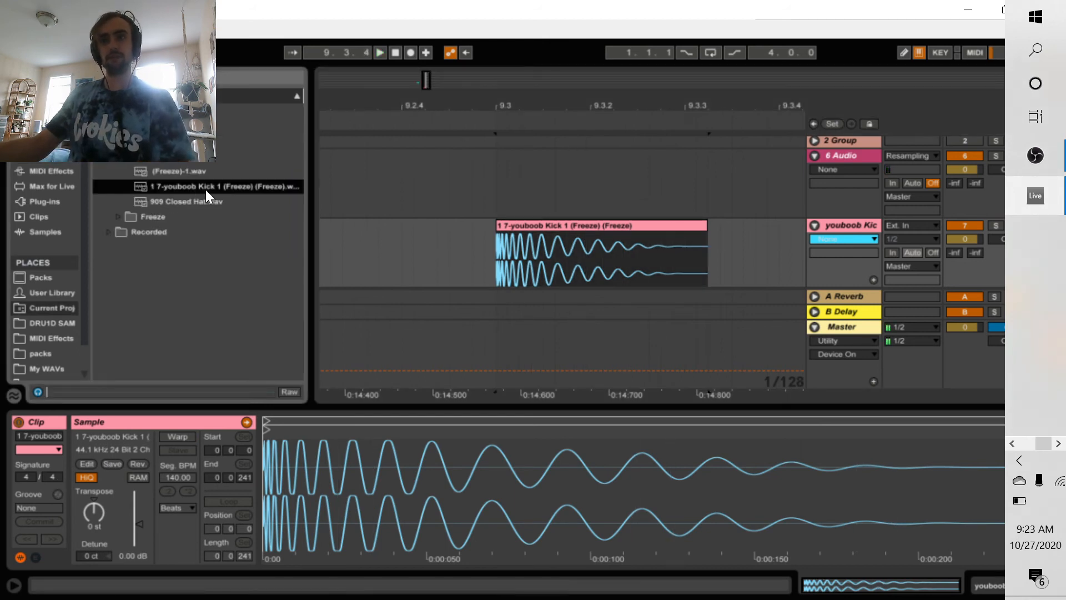
{"action": "left_click_drag", "start_coordinate": [205, 189], "coordinate": [249, 181]}
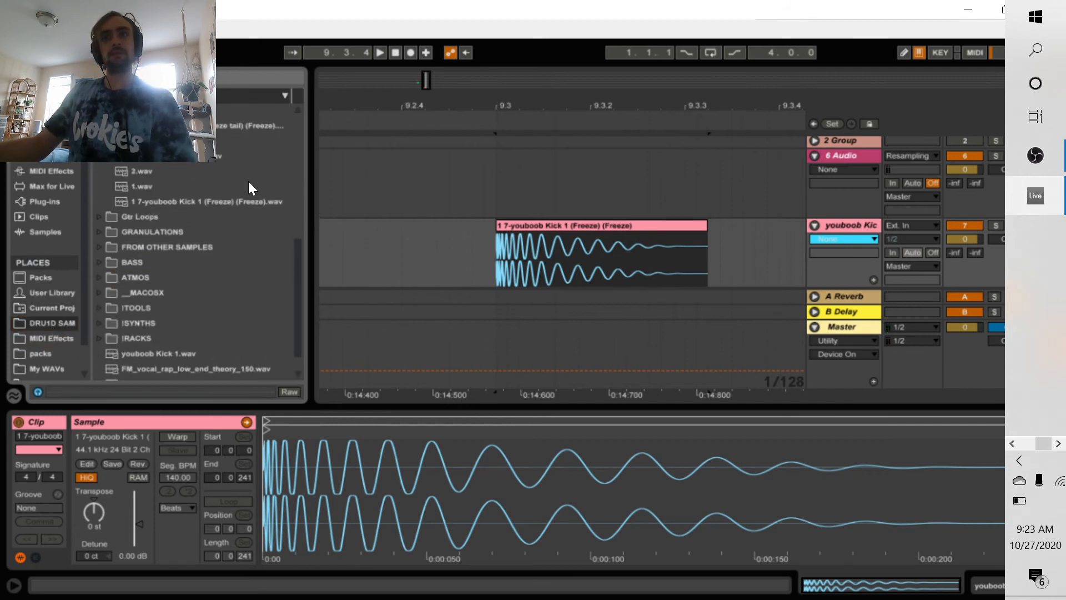
{"action": "left_click", "coordinate": [226, 207]}
{"action": "key", "text": "ctrl+r"}
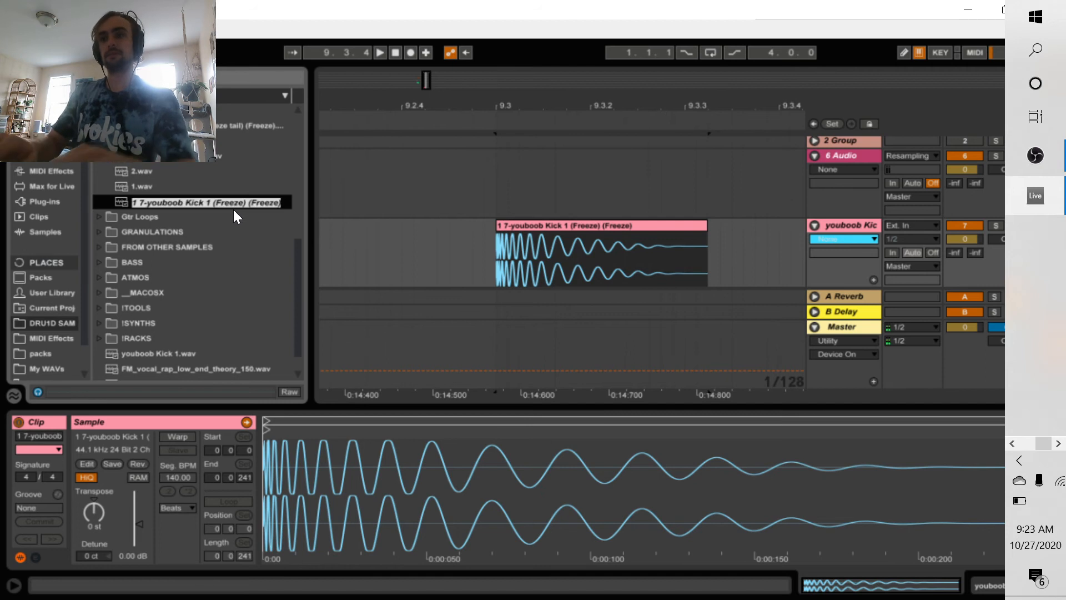
{"action": "type", "text": "Youboob"}
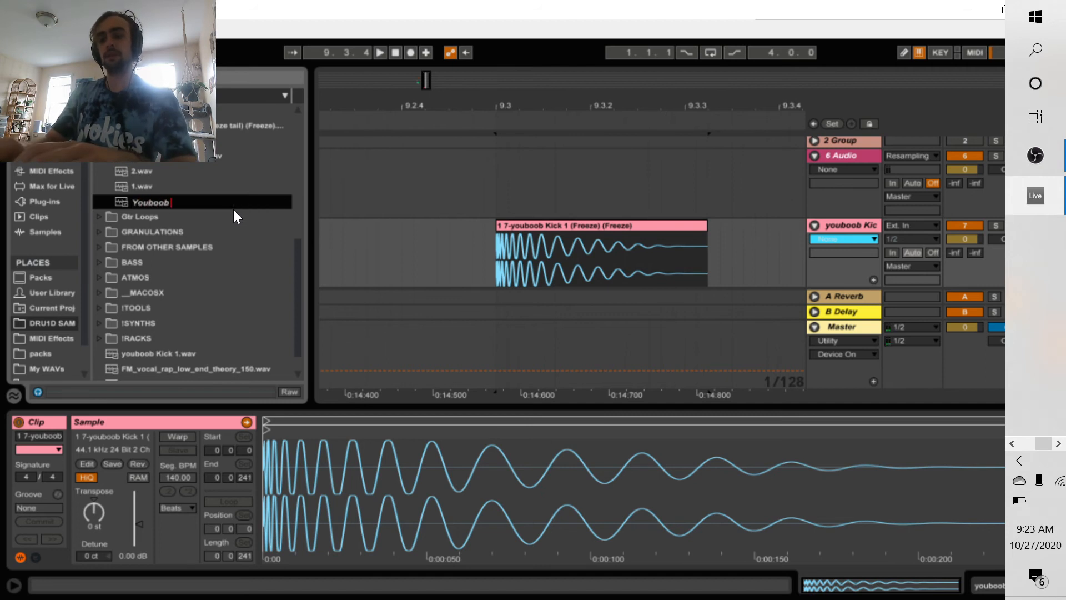
{"action": "type", "text": " Kick 3"}
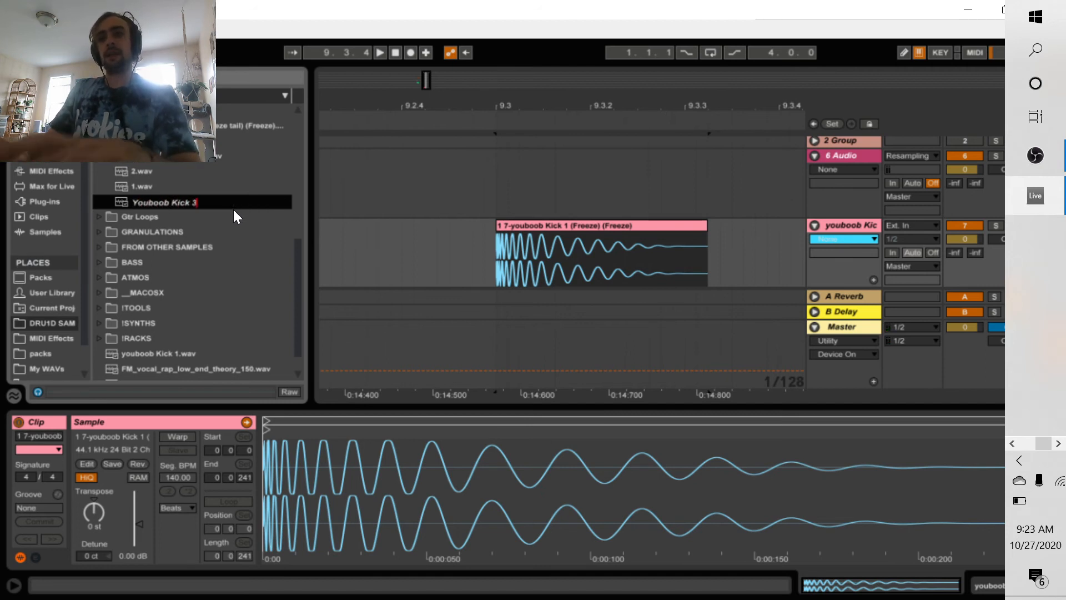
{"action": "key", "text": "Return"}
Create a folder named "youboob Kick" inside the Kick Processes folder
{"action": "scroll", "coordinate": [238, 210], "scroll_direction": "up", "scroll_amount": 3}
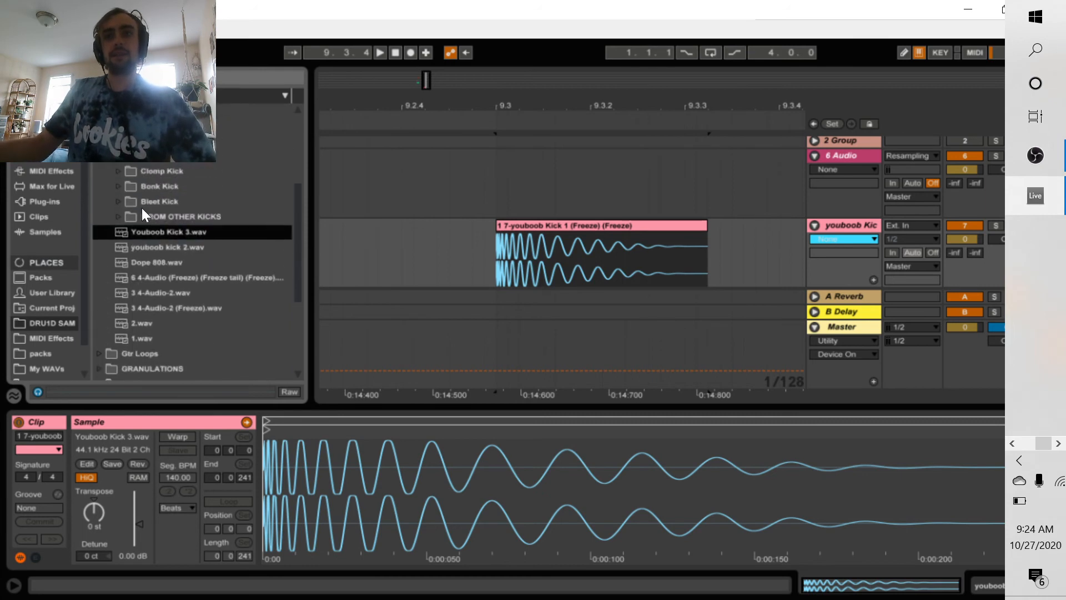
{"action": "scroll", "coordinate": [152, 267], "scroll_direction": "up", "scroll_amount": 4}
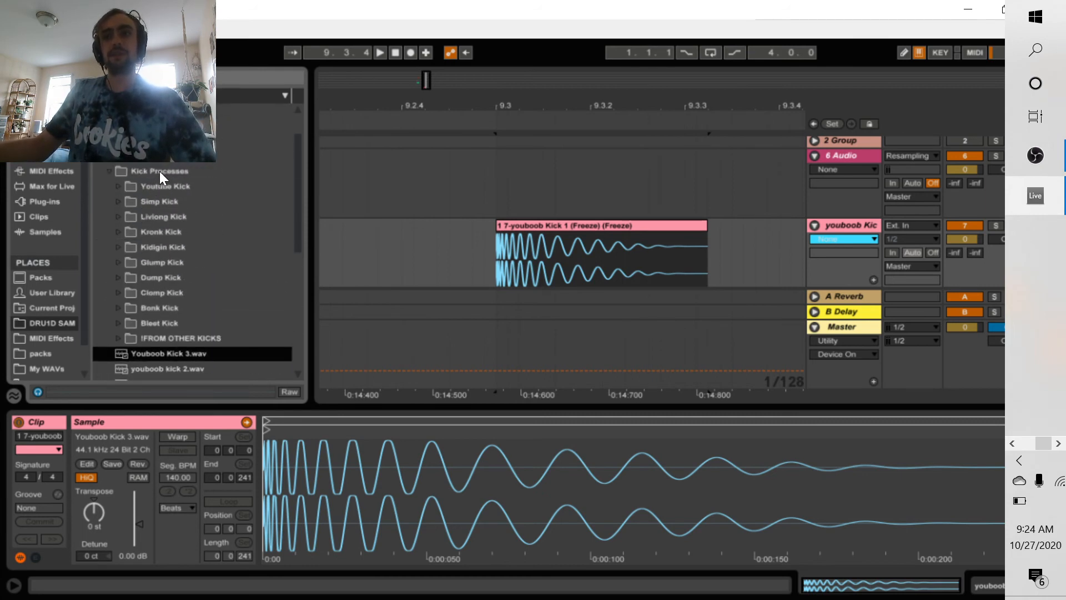
{"action": "right_click", "coordinate": [159, 171]}
{"action": "left_click", "coordinate": [202, 206]}
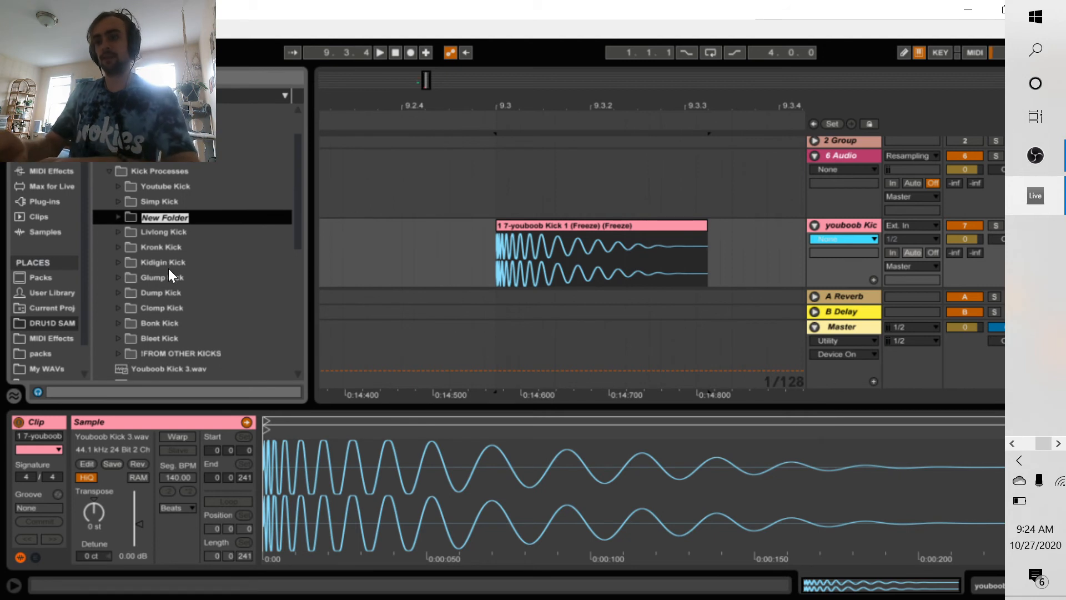
{"action": "type", "text": "youb"}
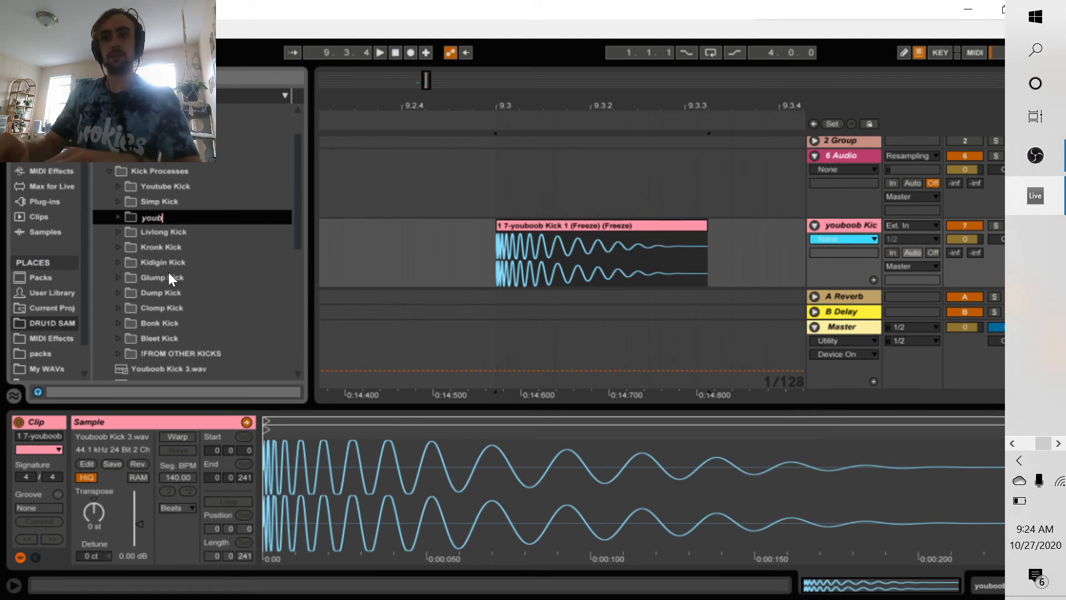
{"action": "type", "text": "oob Kick"}
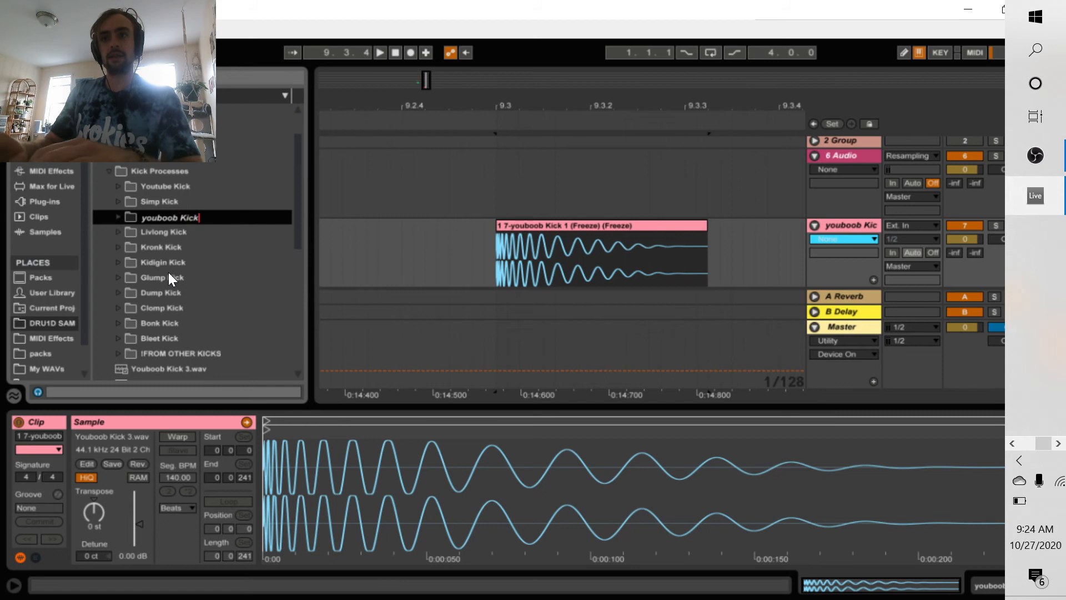
{"action": "key", "text": "Return"}
Move Youboob Kick 3.wav and youboob kick 2.wav together into the youboob Kick folder
{"action": "scroll", "coordinate": [207, 315], "scroll_direction": "down", "scroll_amount": 1}
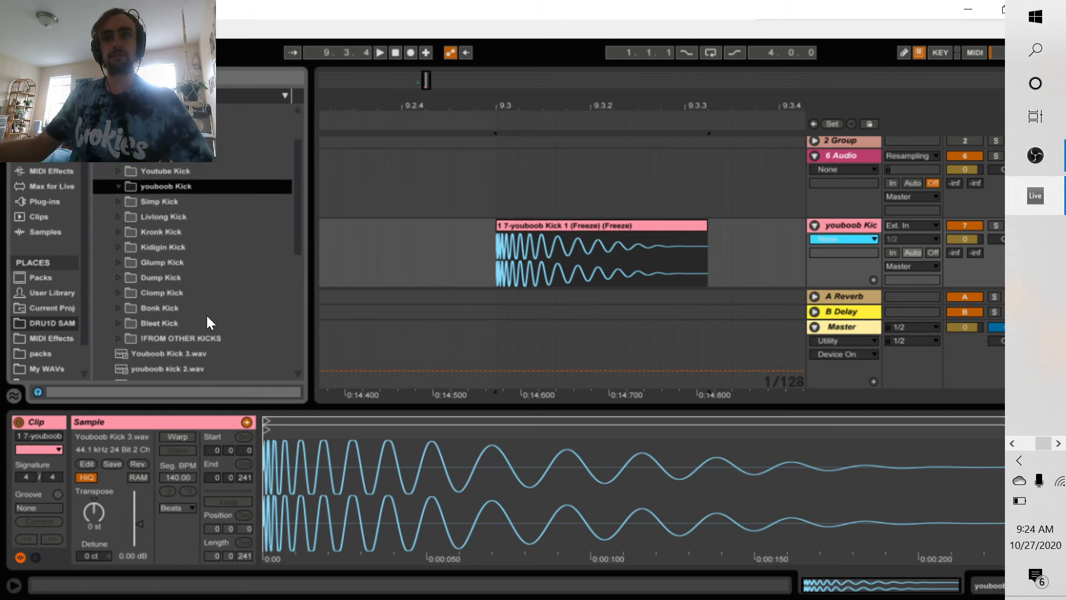
{"action": "left_click", "coordinate": [156, 358]}
{"action": "left_click", "coordinate": [166, 368], "text": "shift"}
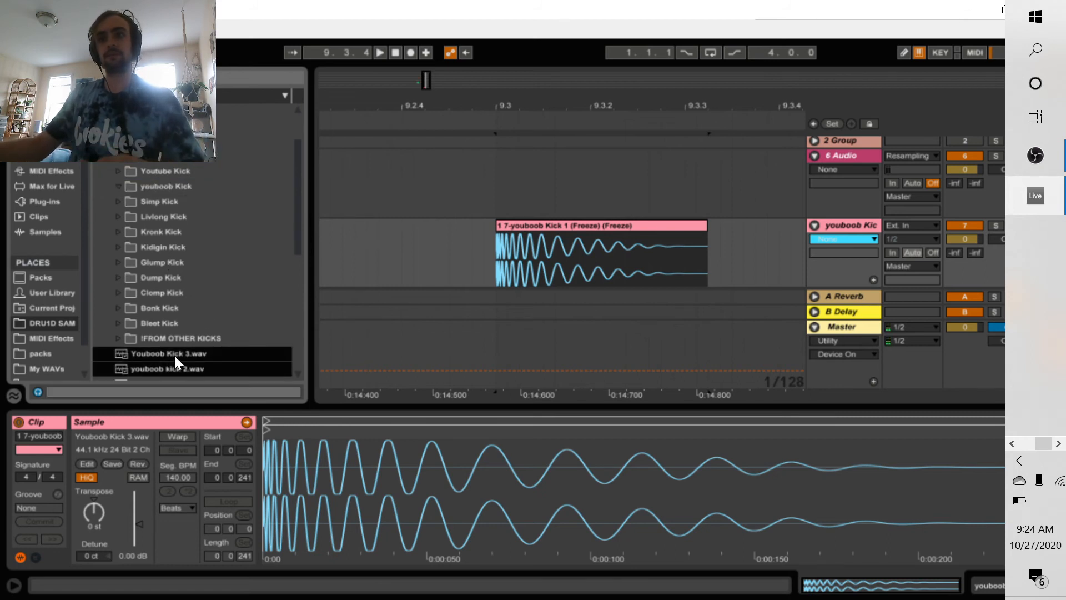
{"action": "left_click_drag", "start_coordinate": [174, 355], "coordinate": [187, 174]}
{"action": "scroll", "coordinate": [199, 261], "scroll_direction": "down", "scroll_amount": 3}
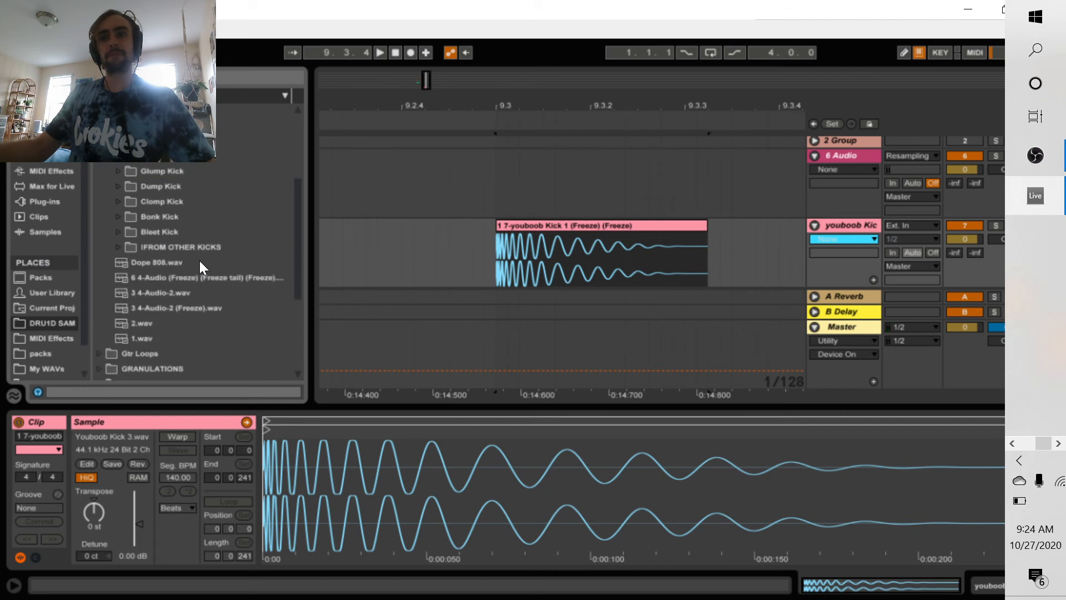
Move youboob Kick 1.wav from the library's top level into the Youtube Kick folder and expand that folder
{"action": "left_click", "coordinate": [169, 277]}
{"action": "scroll", "coordinate": [176, 294], "scroll_direction": "down", "scroll_amount": 4}
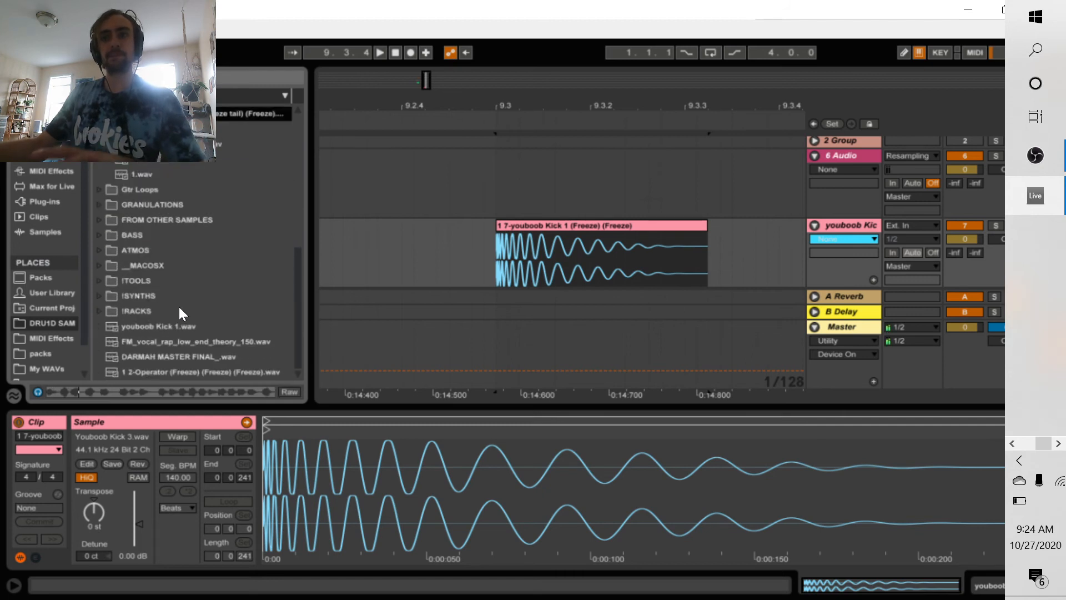
{"action": "left_click_drag", "start_coordinate": [178, 329], "coordinate": [189, 234]}
{"action": "left_click", "coordinate": [119, 232]}
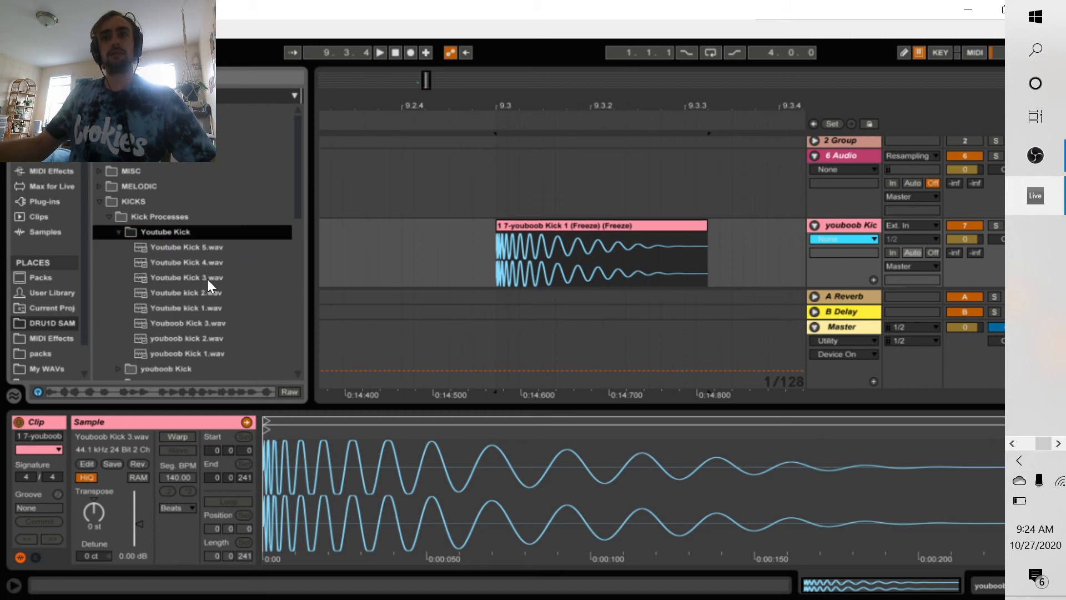
Move Youboob Kick 3.wav, youboob kick 2.wav and youboob Kick 1.wav from the Youtube Kick folder into the youboob Kick folder
{"action": "scroll", "coordinate": [215, 312], "scroll_direction": "down", "scroll_amount": 2}
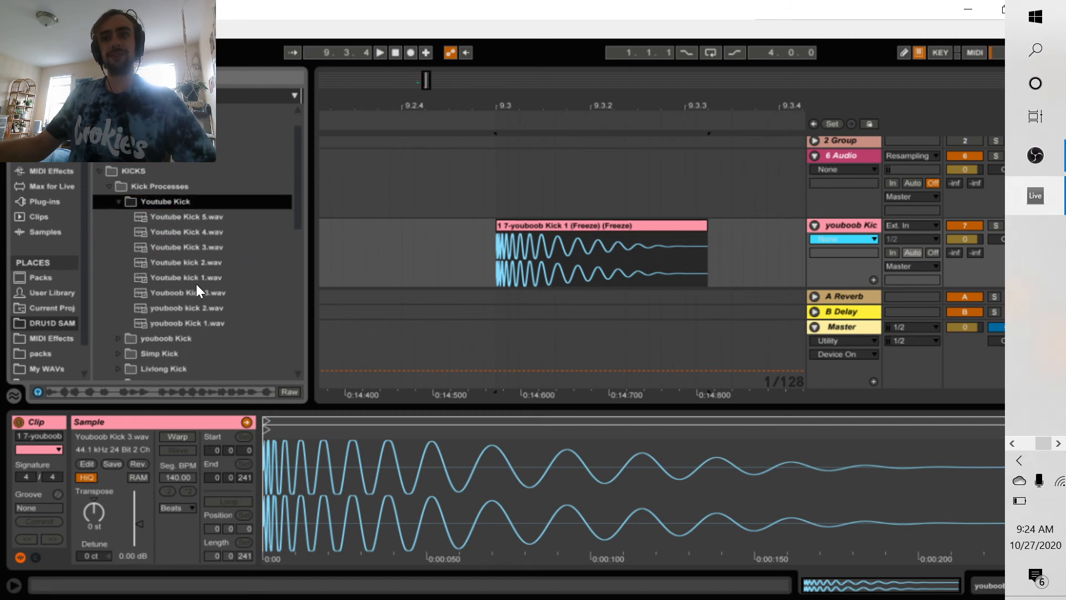
{"action": "left_click", "coordinate": [195, 282]}
{"action": "left_click", "coordinate": [202, 293]}
{"action": "left_click", "coordinate": [205, 324], "text": "shift"}
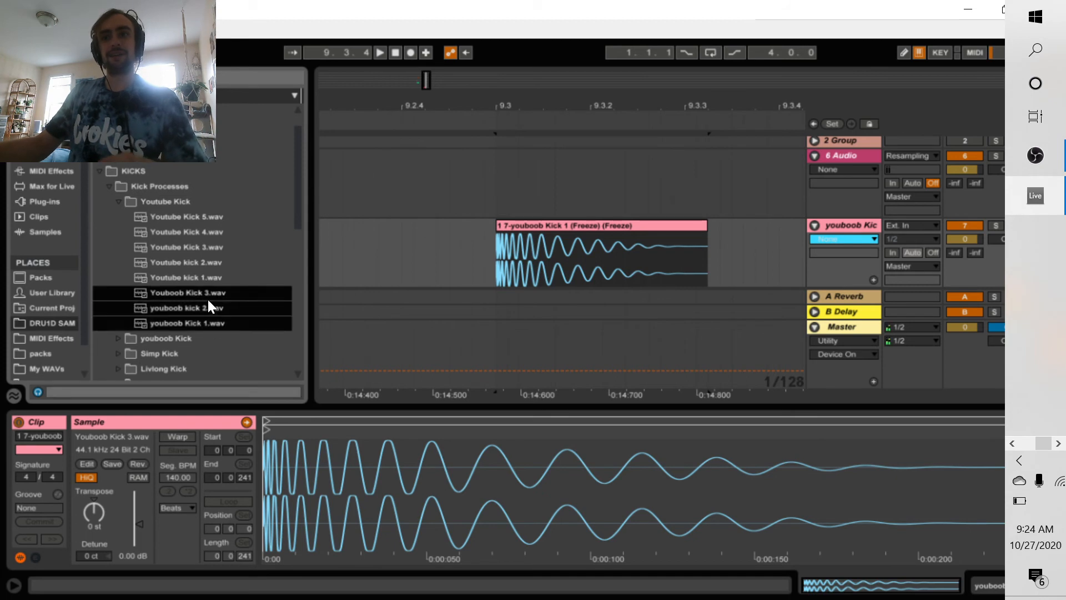
{"action": "left_click_drag", "start_coordinate": [207, 298], "coordinate": [209, 335]}
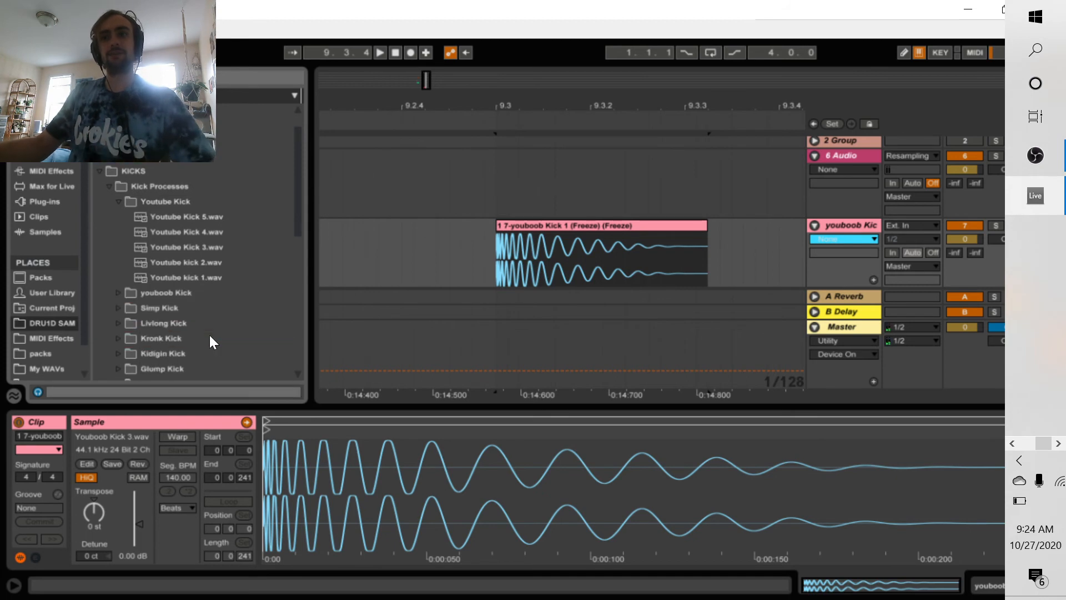
Expand the youboob Kick folder and preview its three kick versions one after another
{"action": "left_click", "coordinate": [119, 293]}
{"action": "left_click", "coordinate": [212, 264]}
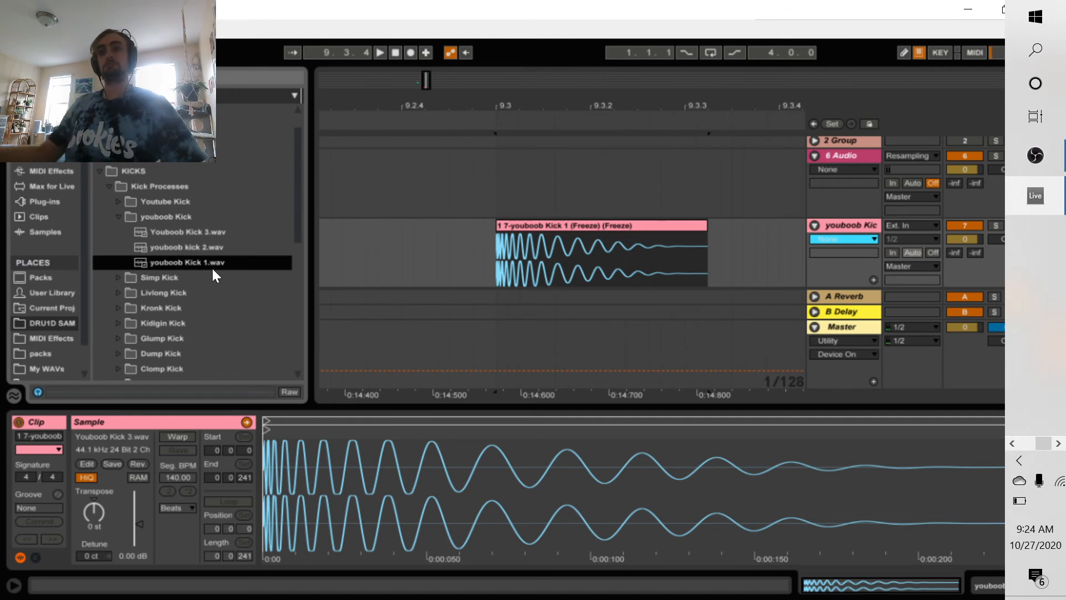
{"action": "left_click", "coordinate": [212, 245]}
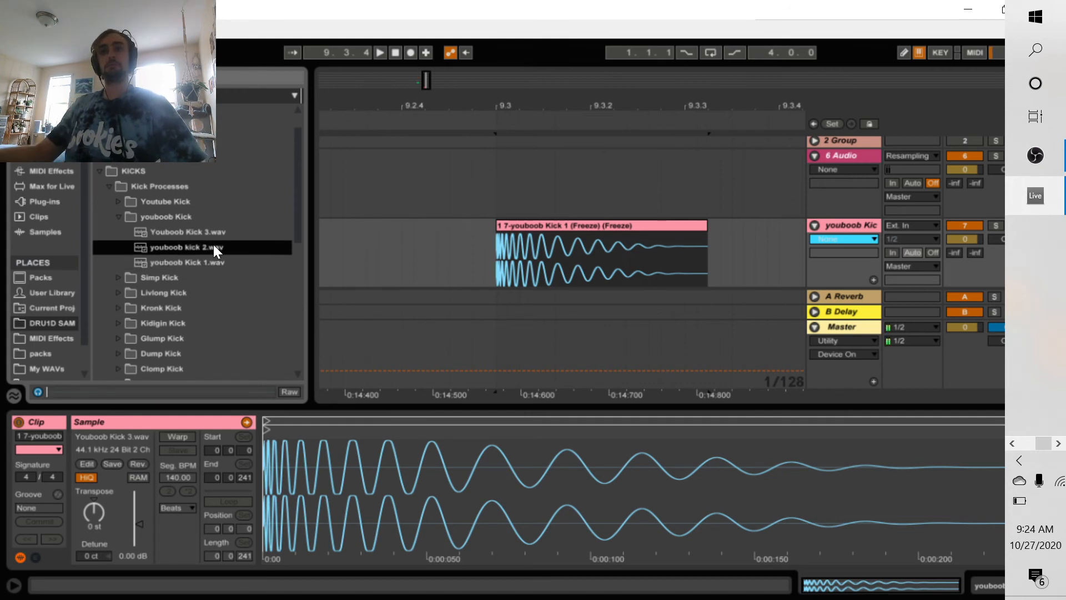
{"action": "left_click", "coordinate": [246, 232]}
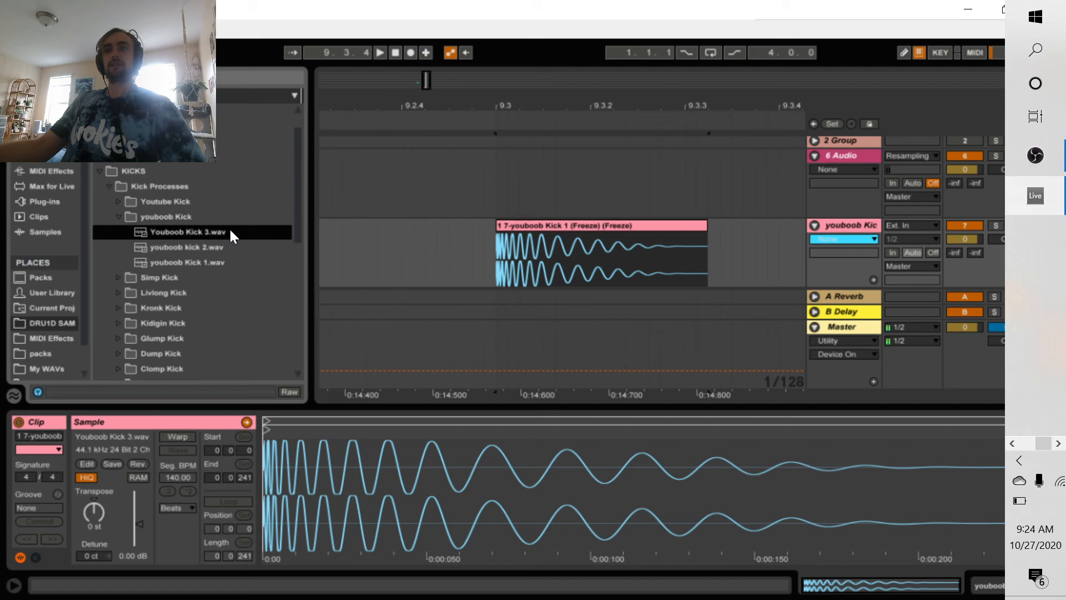
Find the Vocoder audio effect in the browser and add it to the youboob Kick track
{"action": "left_click_drag", "start_coordinate": [703, 111], "coordinate": [697, 77]}
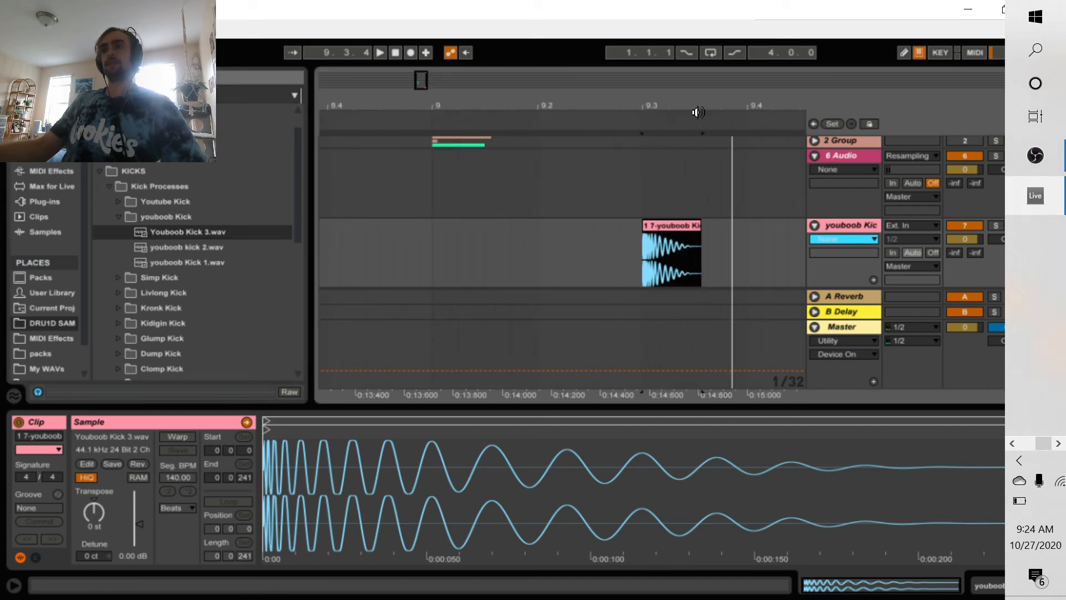
{"action": "left_click", "coordinate": [224, 89]}
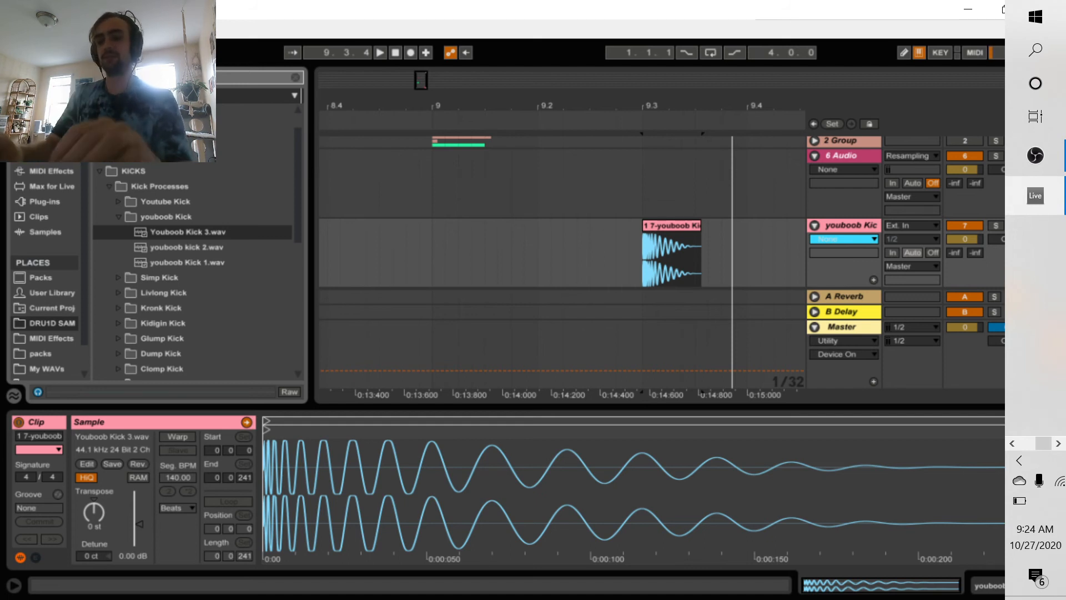
{"action": "left_click", "coordinate": [50, 323]}
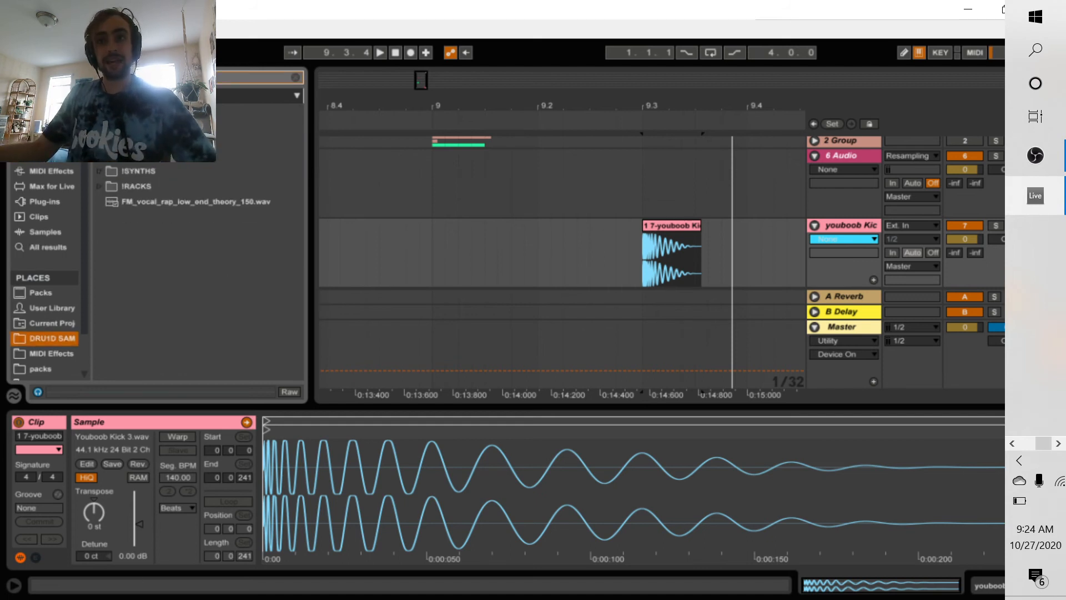
{"action": "left_click", "coordinate": [62, 159]}
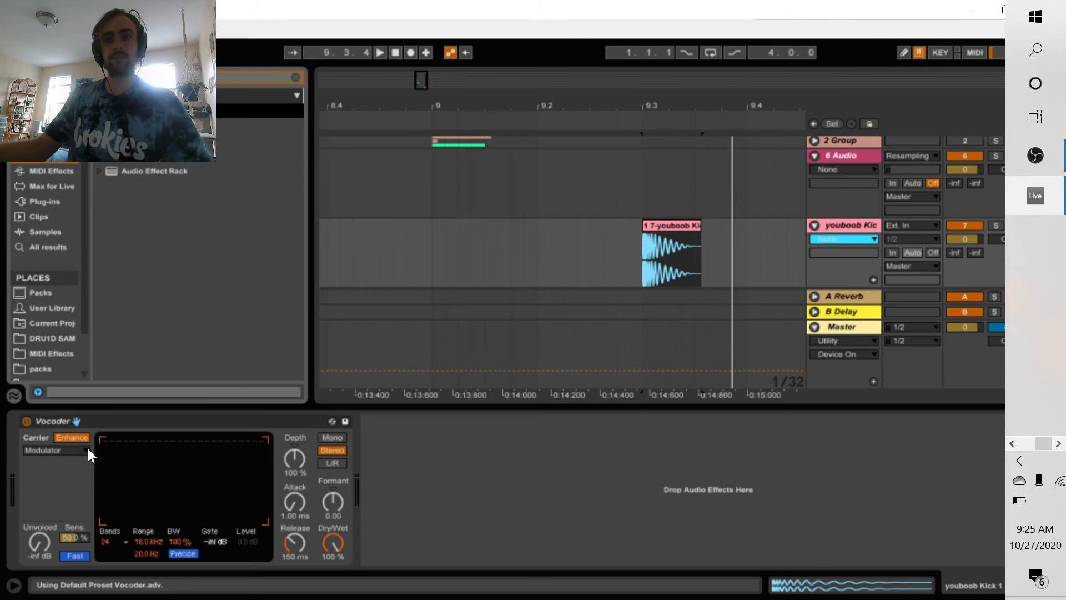
Set the Vocoder's carrier to Noise and its number of bands to 4
{"action": "left_click", "coordinate": [80, 441]}
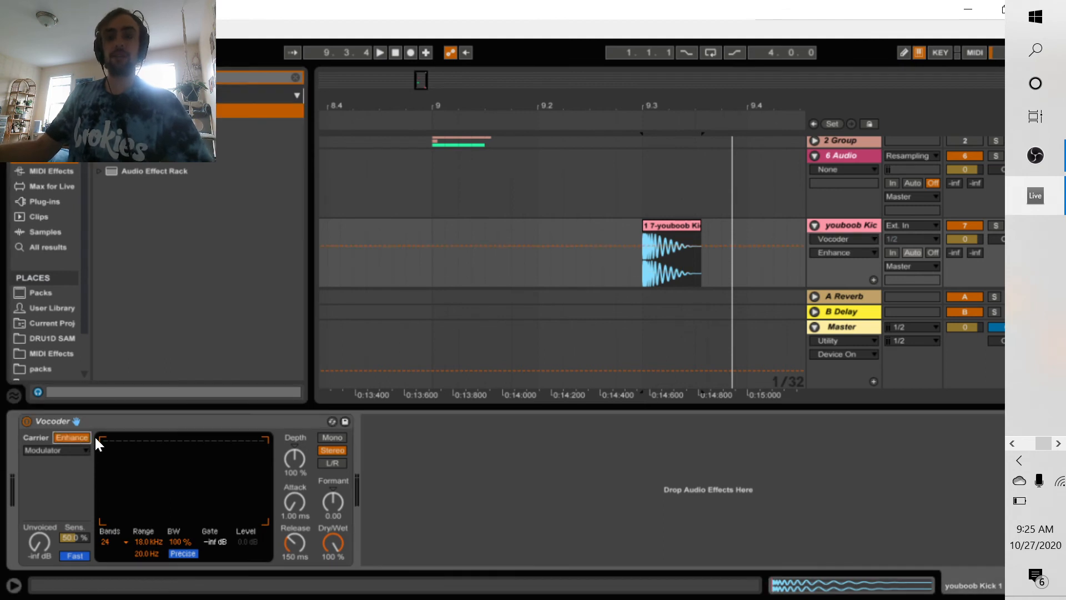
{"action": "left_click", "coordinate": [75, 447]}
{"action": "left_click", "coordinate": [69, 462]}
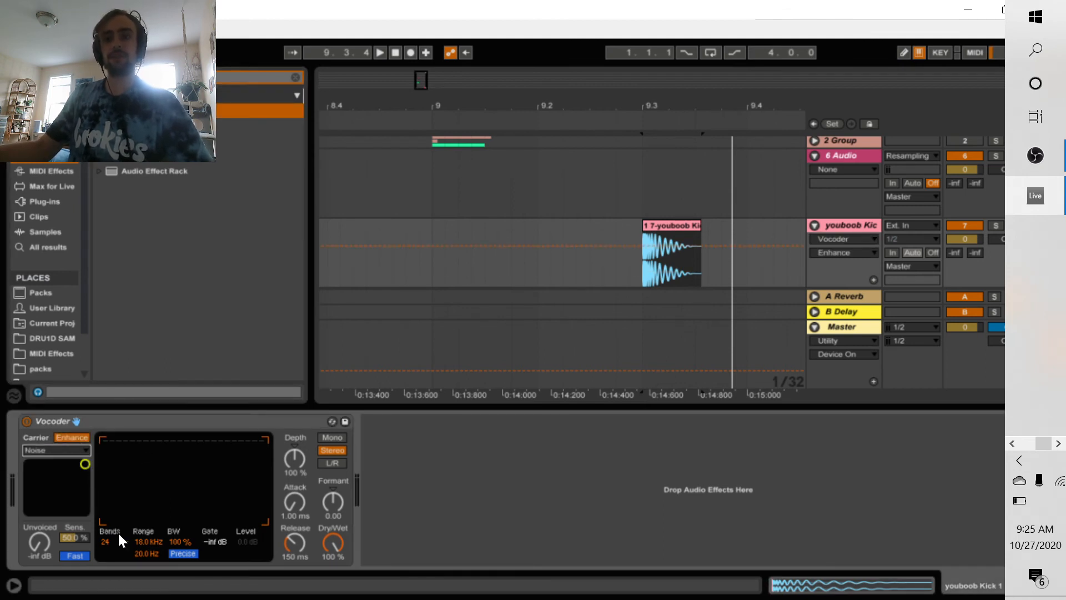
{"action": "left_click", "coordinate": [106, 542]}
{"action": "left_click", "coordinate": [112, 419]}
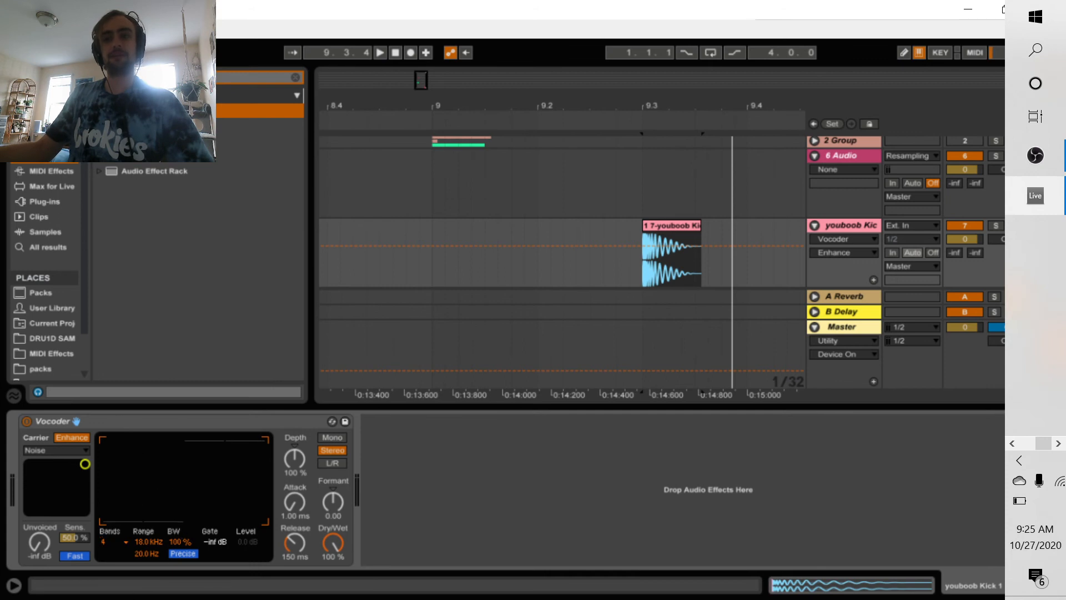
Pull the Vocoder's two lowest bands down to the minimum and lower the two highest bands to partial levels
{"action": "left_click_drag", "start_coordinate": [213, 458], "coordinate": [258, 467]}
{"action": "left_click_drag", "start_coordinate": [140, 463], "coordinate": [139, 578]}
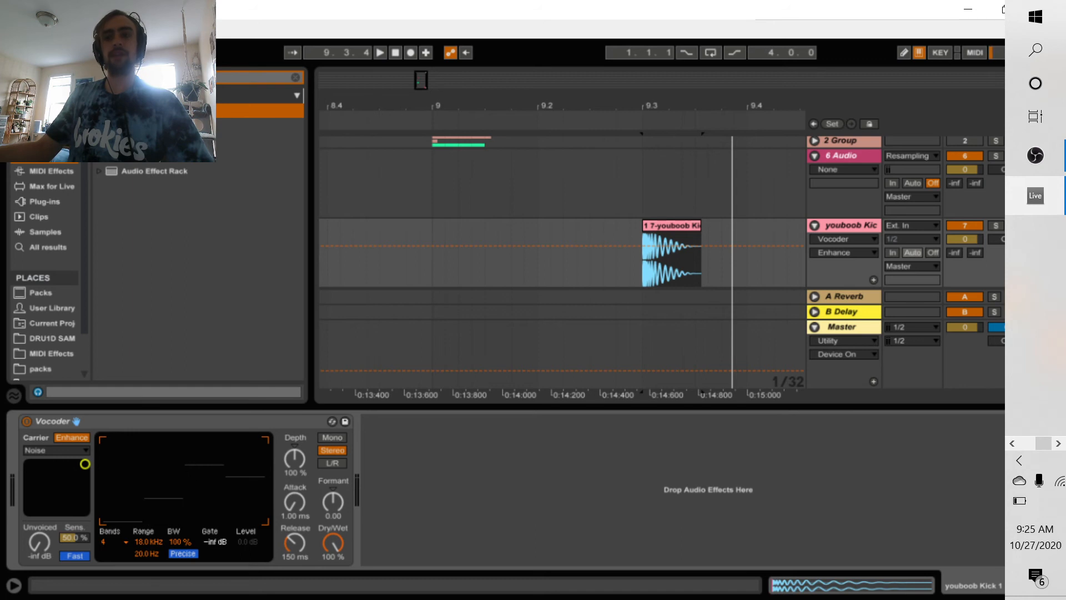
{"action": "mouse_move", "coordinate": [151, 394]}
{"action": "left_mouse_down"}
{"action": "mouse_move", "coordinate": [94, 382]}
{"action": "mouse_move", "coordinate": [147, 445]}
{"action": "mouse_move", "coordinate": [95, 584]}
{"action": "left_mouse_up"}
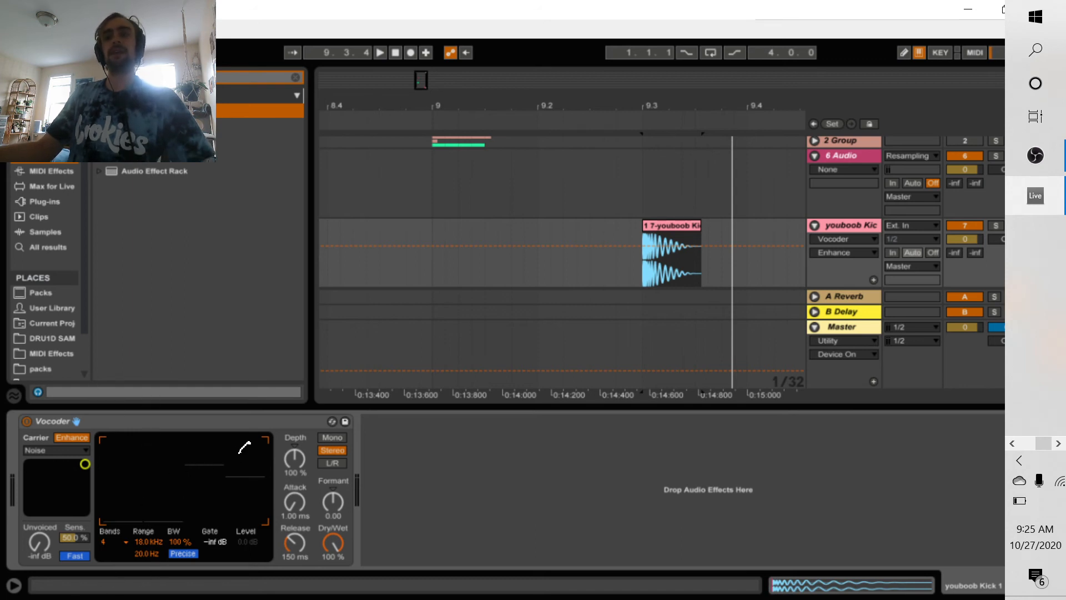
{"action": "mouse_move", "coordinate": [239, 451]}
{"action": "left_mouse_down"}
{"action": "mouse_move", "coordinate": [252, 442]}
{"action": "mouse_move", "coordinate": [203, 386]}
{"action": "mouse_move", "coordinate": [213, 460]}
{"action": "mouse_move", "coordinate": [252, 470]}
{"action": "left_mouse_up"}
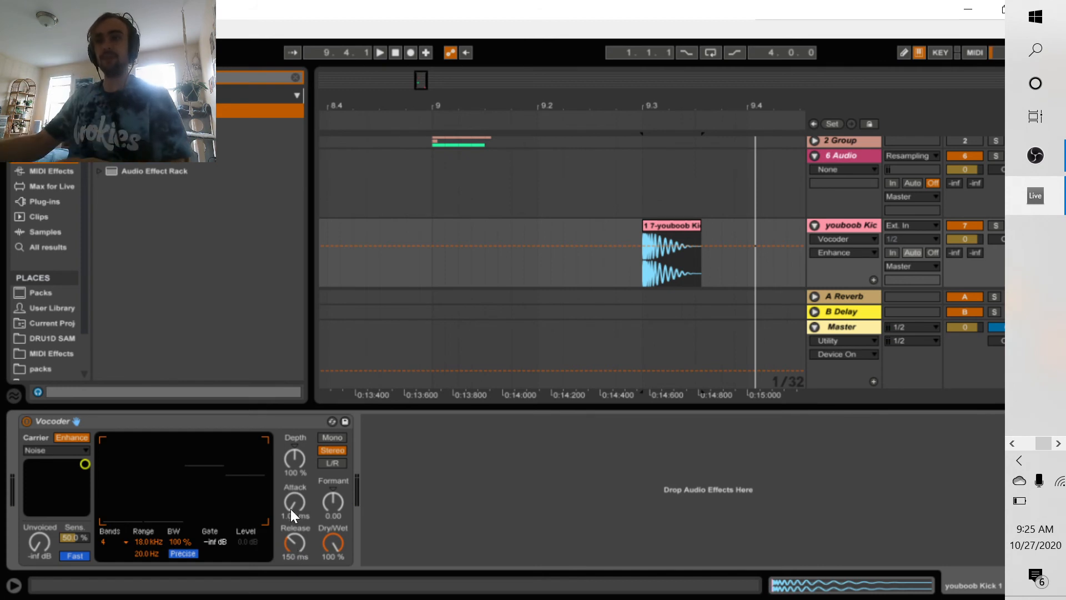
Lower the Vocoder's release to 10.0 ms while auditioning the kick
{"action": "key", "text": "space"}
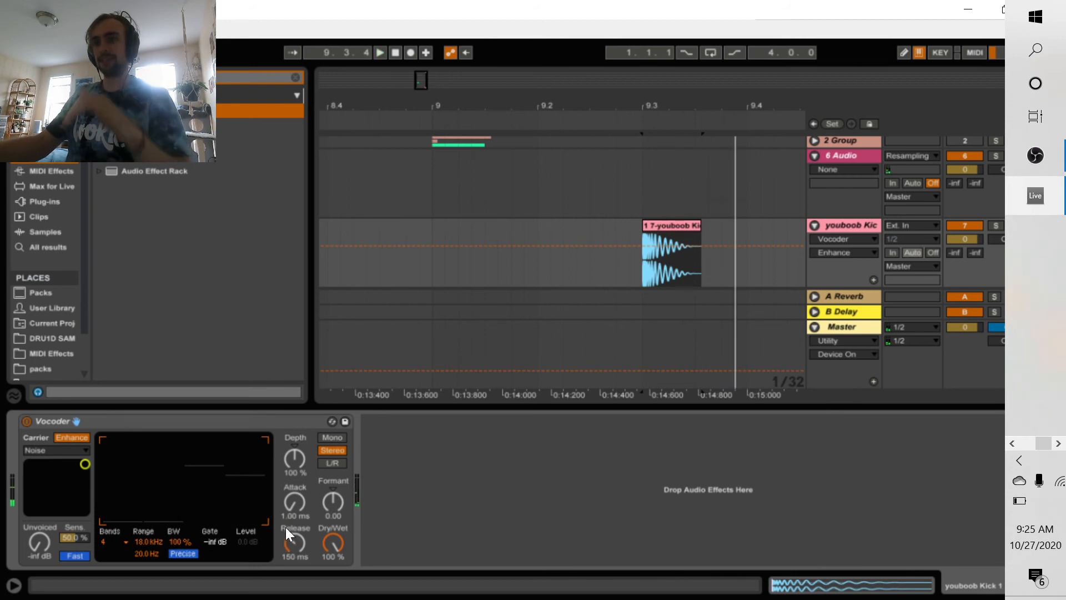
{"action": "left_click", "coordinate": [296, 540]}
{"action": "left_click_drag", "start_coordinate": [295, 540], "coordinate": [295, 578]}
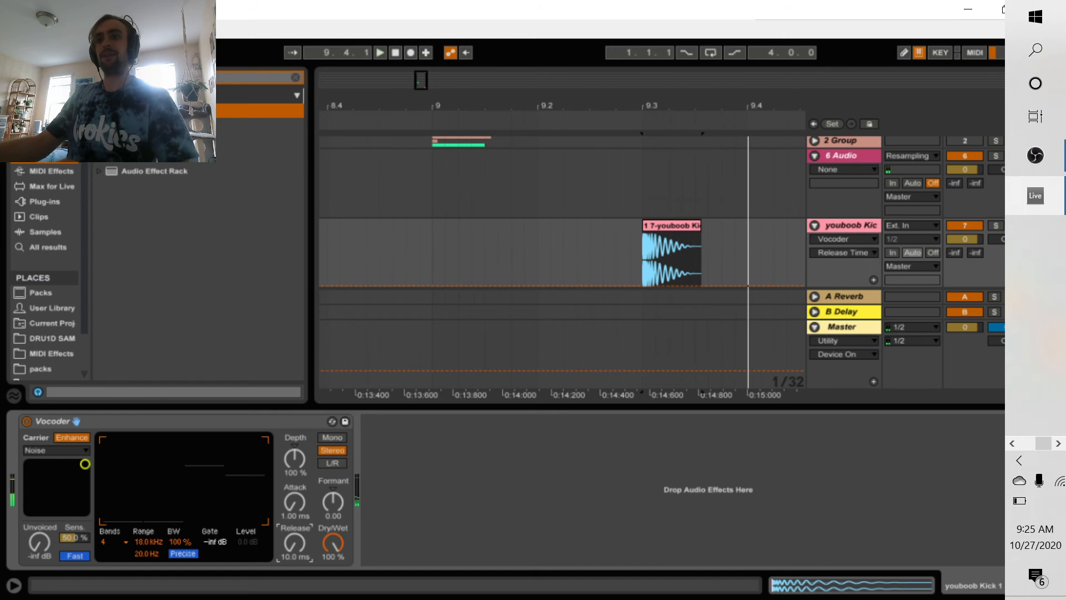
{"action": "key", "text": "space"}
{"action": "left_click_drag", "start_coordinate": [295, 540], "coordinate": [295, 577]}
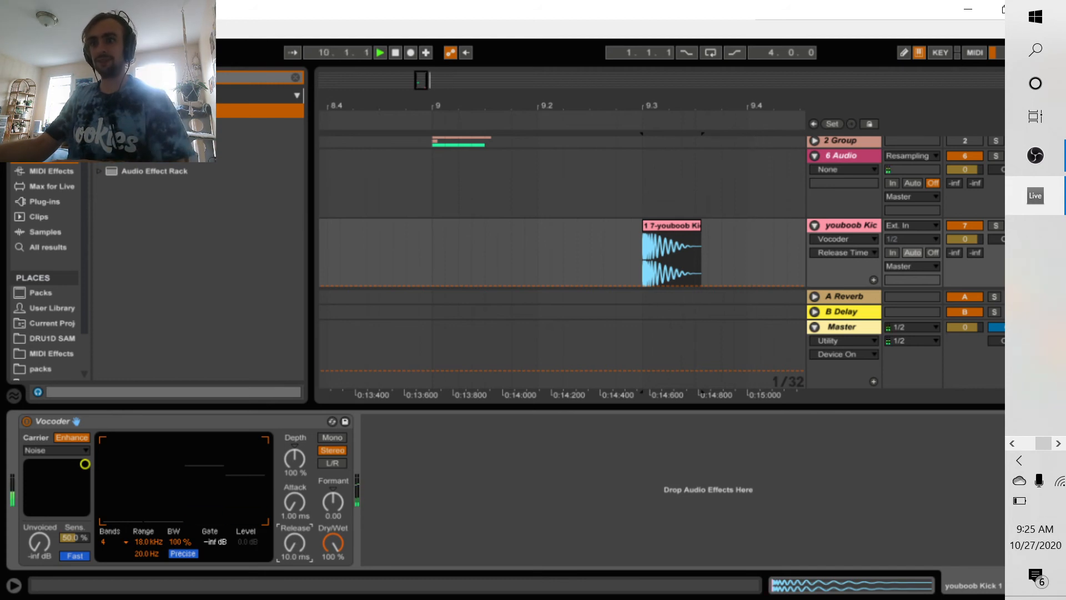
{"action": "key", "text": "space"}
{"action": "key", "text": "space"}
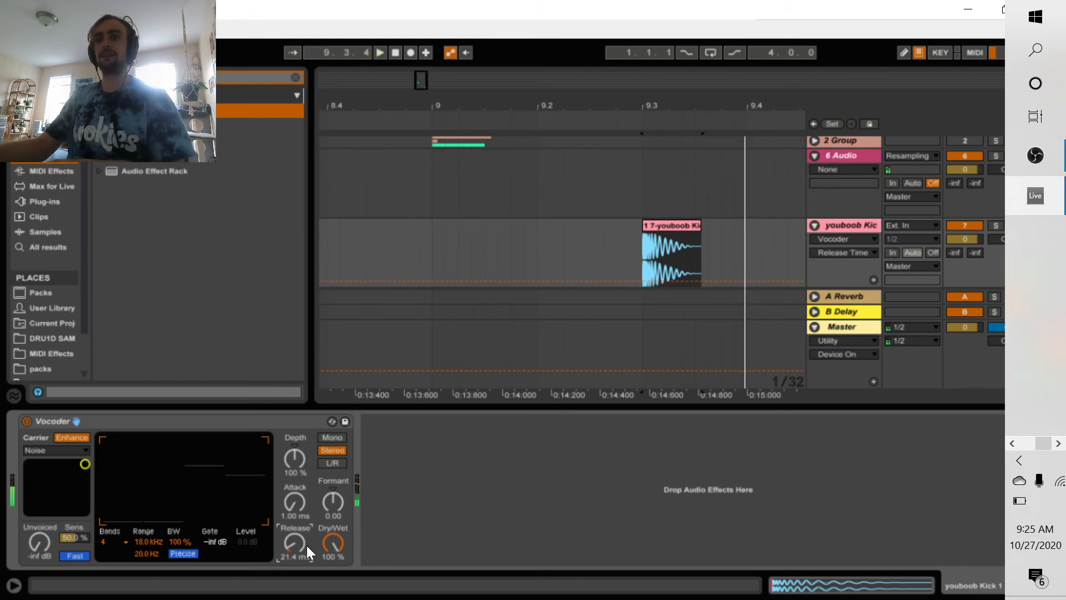
Set the Vocoder's release to 46.0 ms and its dry/wet to 28.5 % while auditioning the kick
{"action": "left_click_drag", "start_coordinate": [291, 546], "coordinate": [329, 573]}
{"action": "key", "text": "space"}
{"action": "key", "text": "space"}
{"action": "key", "text": "space"}
{"action": "key", "text": "space"}
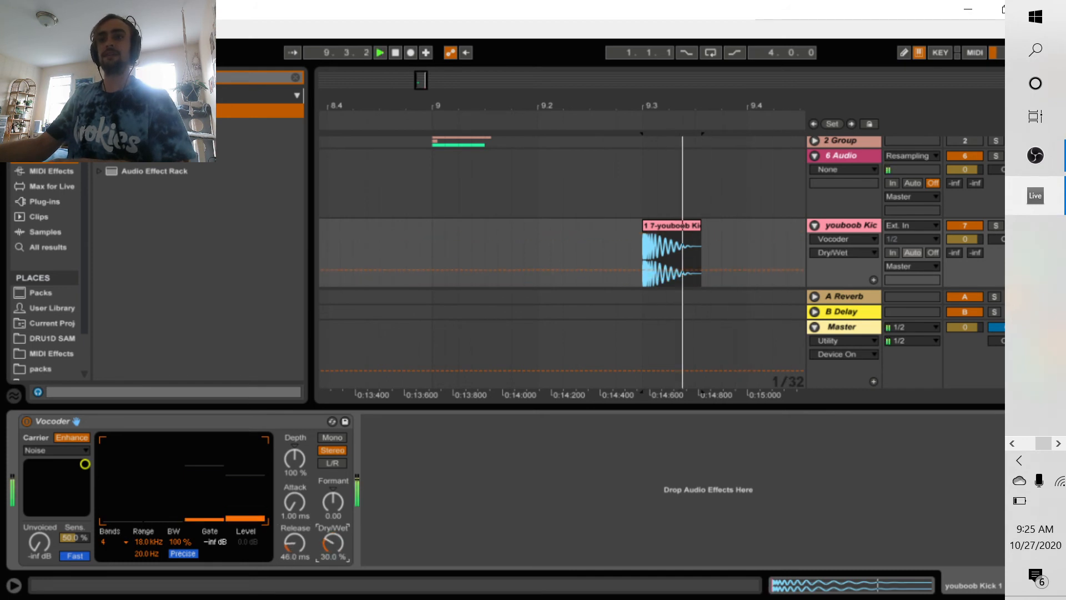
{"action": "key", "text": "space"}
{"action": "key", "text": "space"}
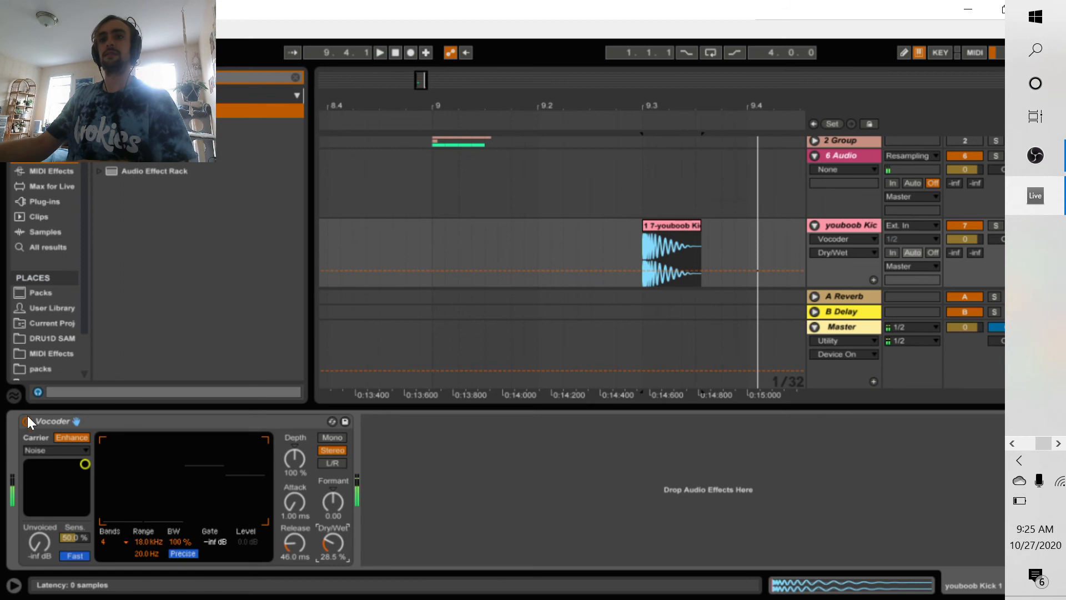
Bypass and re-enable the Vocoder to compare the dry and processed kick
{"action": "left_click", "coordinate": [26, 421]}
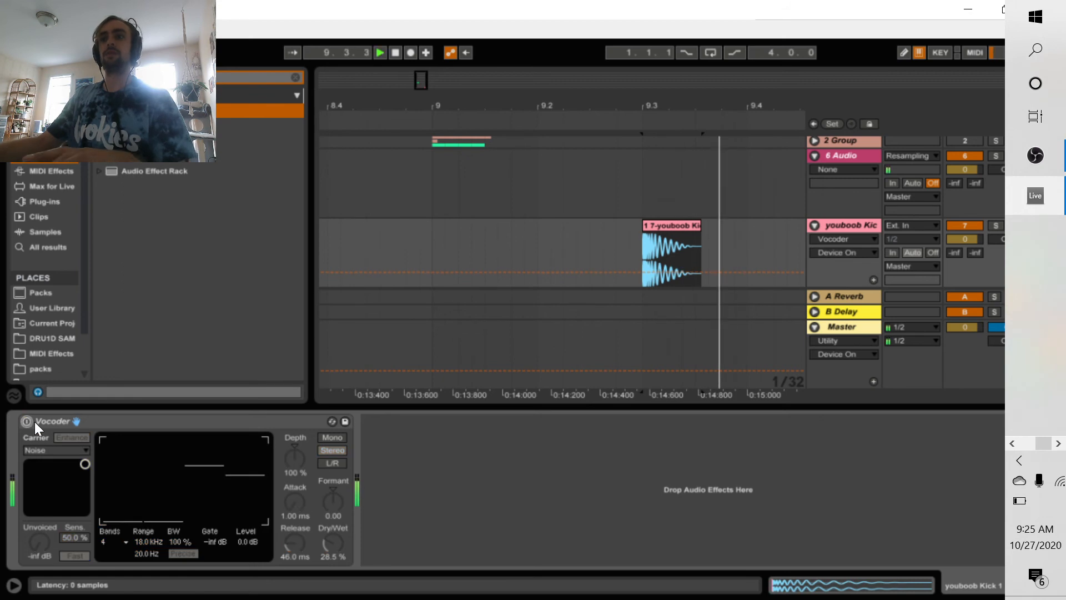
{"action": "key", "text": "space"}
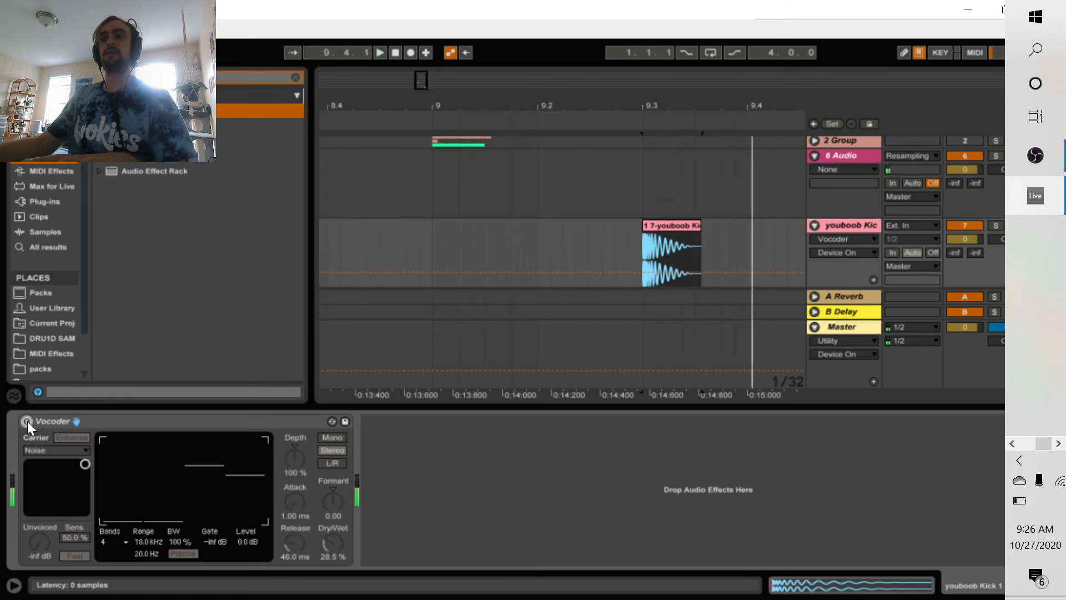
{"action": "left_click", "coordinate": [28, 421]}
{"action": "key", "text": "space"}
{"action": "key", "text": "space"}
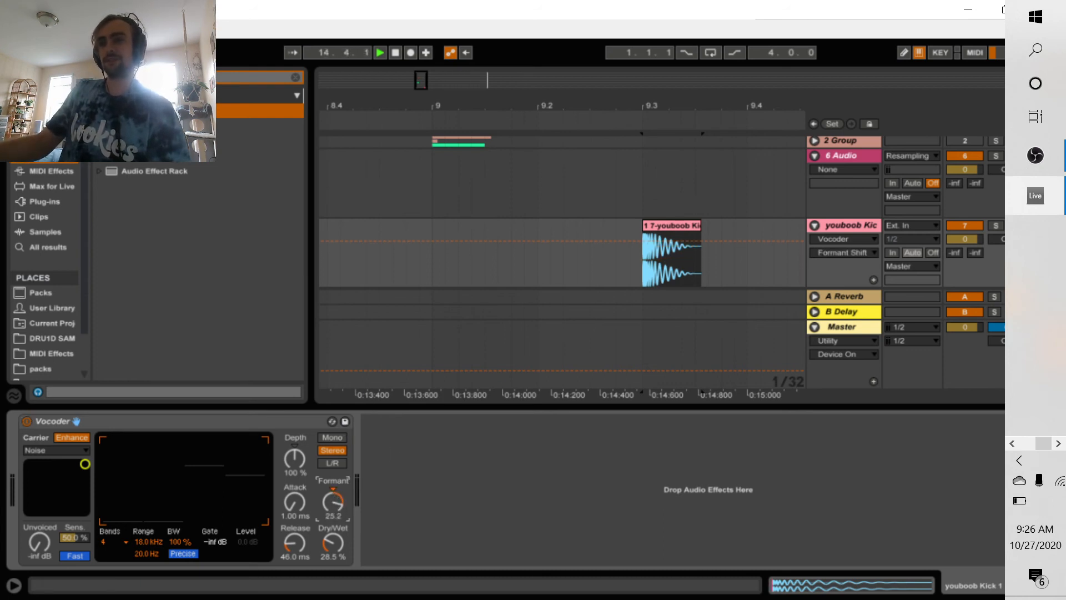
Try a Vocoder formant shift of 16.4 and audition the kick repeatedly
{"action": "left_click_drag", "start_coordinate": [333, 502], "coordinate": [333, 514]}
{"action": "key", "text": "space"}
{"action": "key", "text": "space"}
{"action": "key", "text": "space"}
{"action": "key", "text": "space"}
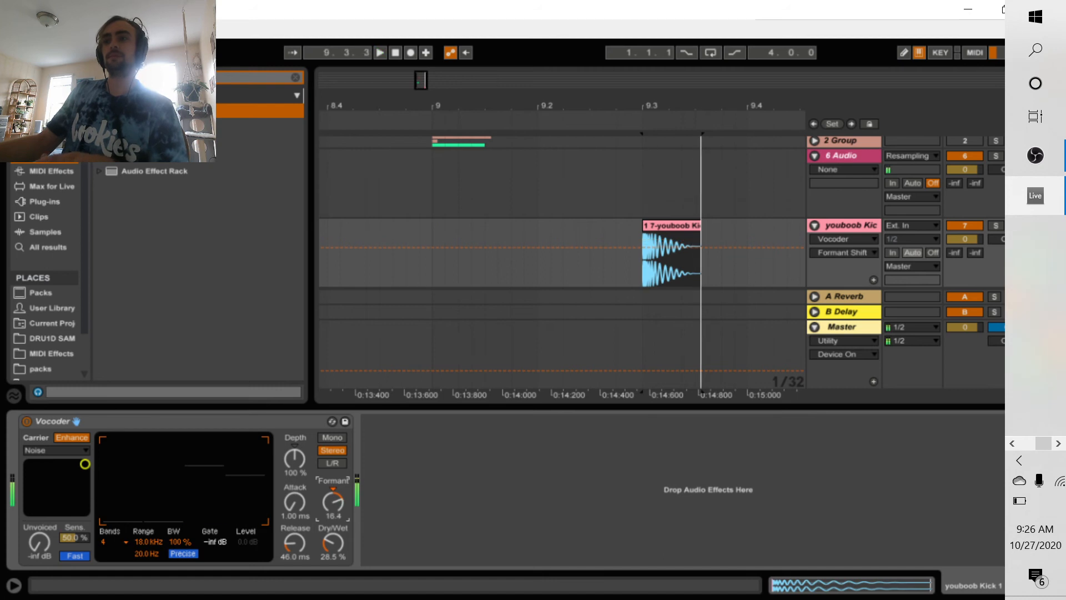
{"action": "key", "text": "space"}
{"action": "key", "text": "space"}
{"action": "key", "text": "space"}
{"action": "key", "text": "space"}
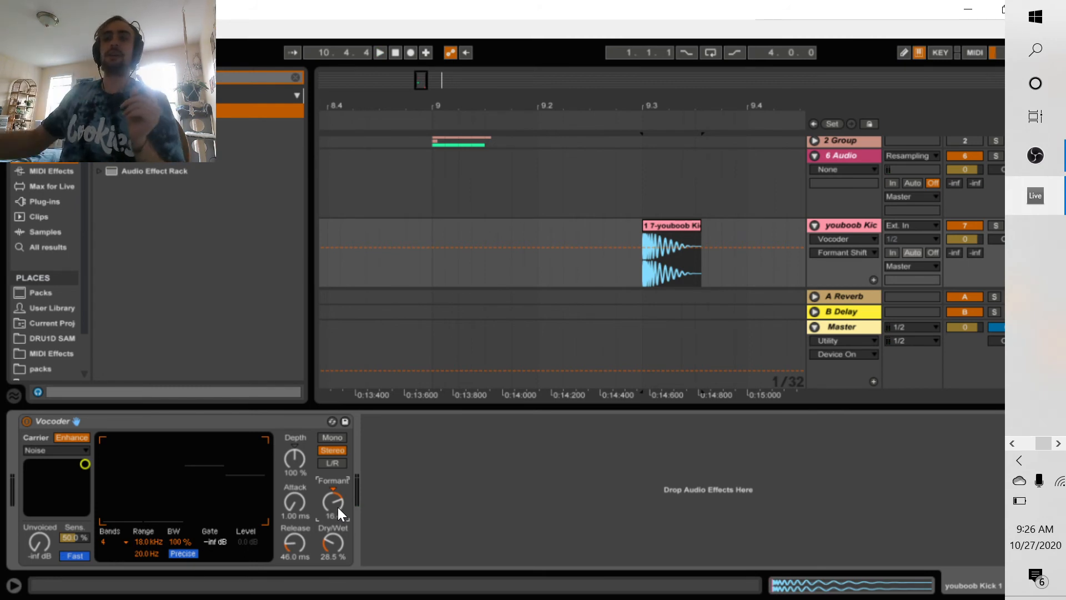
Try a Vocoder formant shift of -31.2 and audition the kick repeatedly
{"action": "left_click_drag", "start_coordinate": [337, 508], "coordinate": [337, 555]}
{"action": "key", "text": "space"}
{"action": "key", "text": "space"}
{"action": "key", "text": "space"}
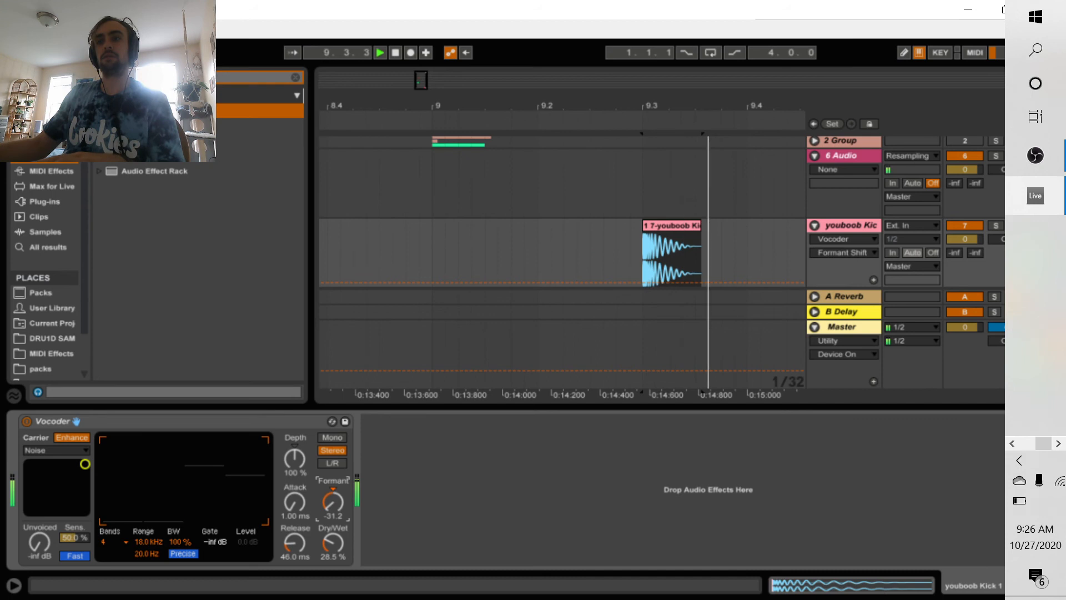
{"action": "key", "text": "space"}
{"action": "key", "text": "space"}
{"action": "key", "text": "space"}
{"action": "key", "text": "space"}
{"action": "key", "text": "space"}
{"action": "key", "text": "space"}
{"action": "key", "text": "space"}
{"action": "key", "text": "space"}
{"action": "key", "text": "space"}
Set the Vocoder's formant shift to 13.0 and its dry/wet to 24.0 %, auditioning the kick
{"action": "left_click_drag", "start_coordinate": [338, 506], "coordinate": [338, 510]}
{"action": "left_click", "coordinate": [339, 546]}
{"action": "key", "text": "space"}
{"action": "key", "text": "space"}
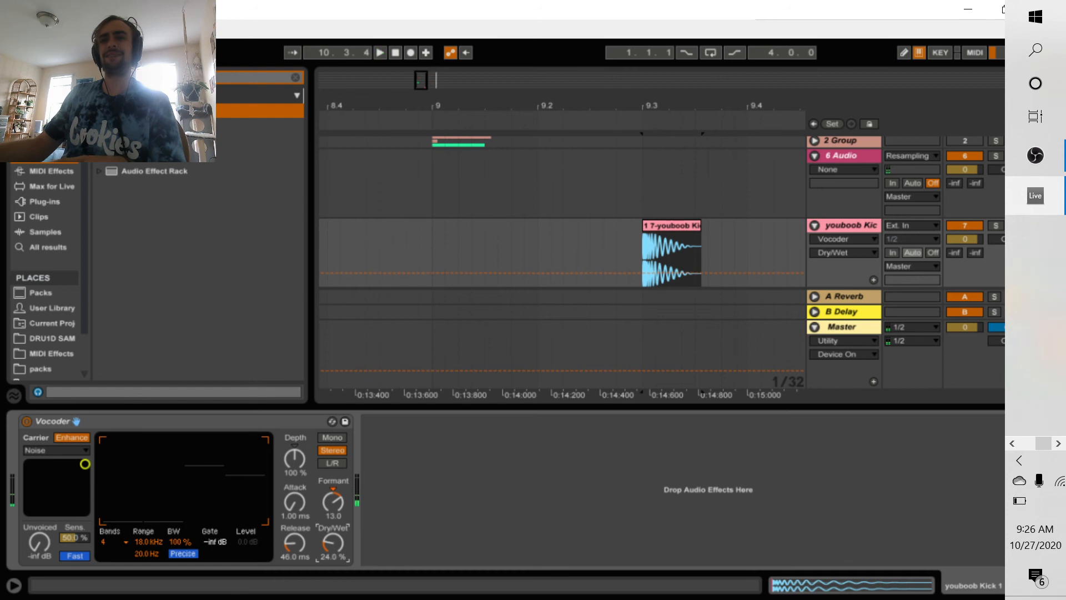
{"action": "key", "text": "space"}
{"action": "key", "text": "space"}
{"action": "key", "text": "space"}
{"action": "key", "text": "space"}
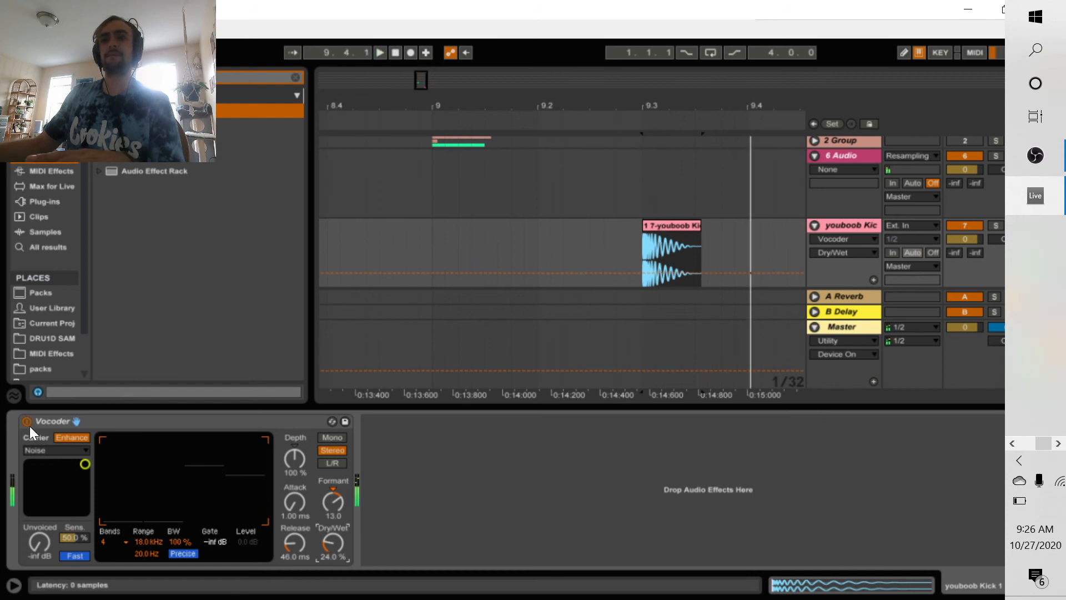
Audition the kick repeatedly with the Vocoder bypassed and again with it enabled to compare the sound
{"action": "left_click", "coordinate": [29, 425]}
{"action": "key", "text": "space"}
{"action": "key", "text": "space"}
{"action": "key", "text": "space"}
{"action": "key", "text": "space"}
{"action": "key", "text": "space"}
{"action": "key", "text": "space"}
{"action": "left_click", "coordinate": [25, 423]}
{"action": "key", "text": "space"}
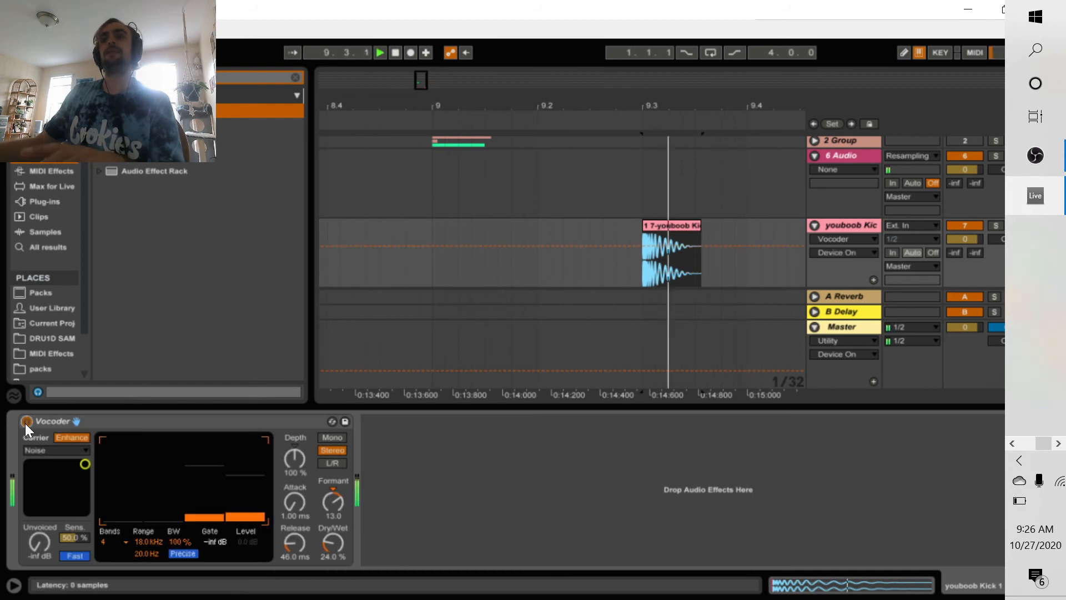
{"action": "key", "text": "space"}
{"action": "key", "text": "space"}
{"action": "key", "text": "space"}
{"action": "key", "text": "space"}
{"action": "key", "text": "space"}
{"action": "key", "text": "space"}
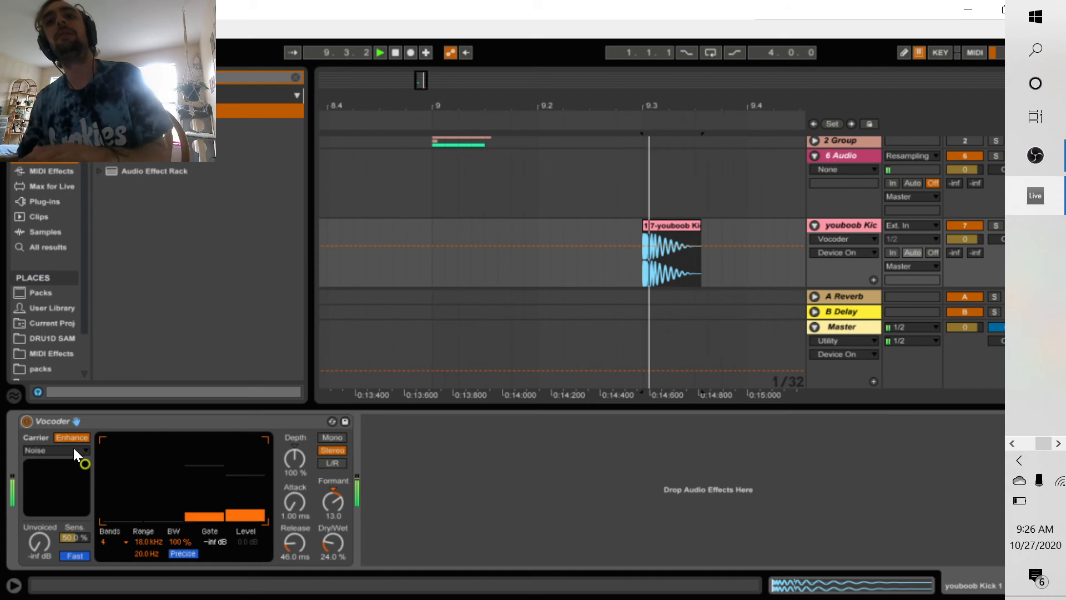
Clear the browser search, browse the audio effects and add Overdrive after the Vocoder on the kick track
{"action": "right_click", "coordinate": [855, 225]}
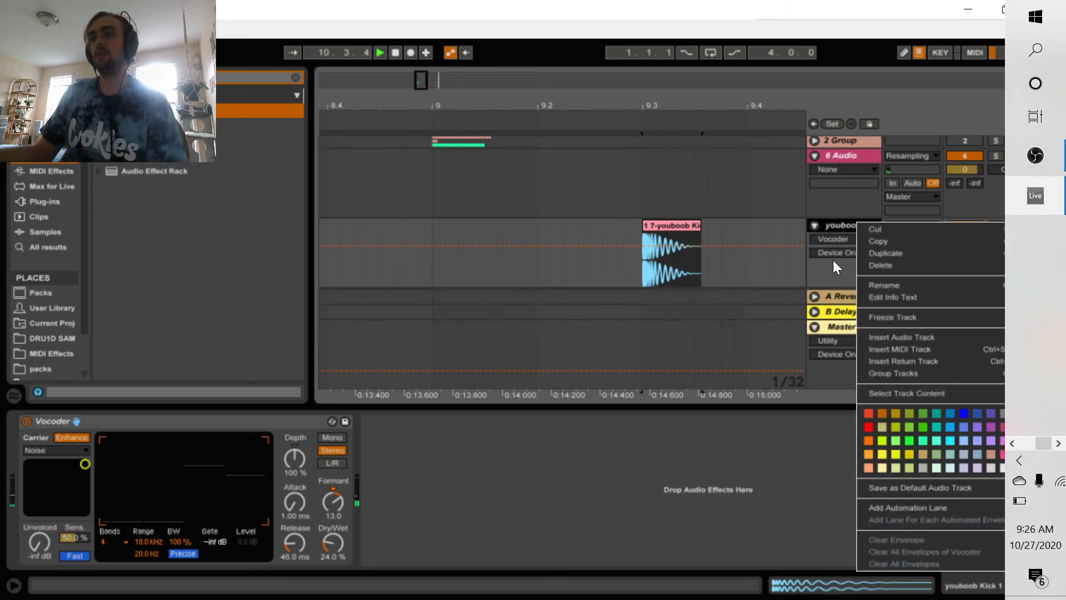
{"action": "left_click", "coordinate": [705, 282]}
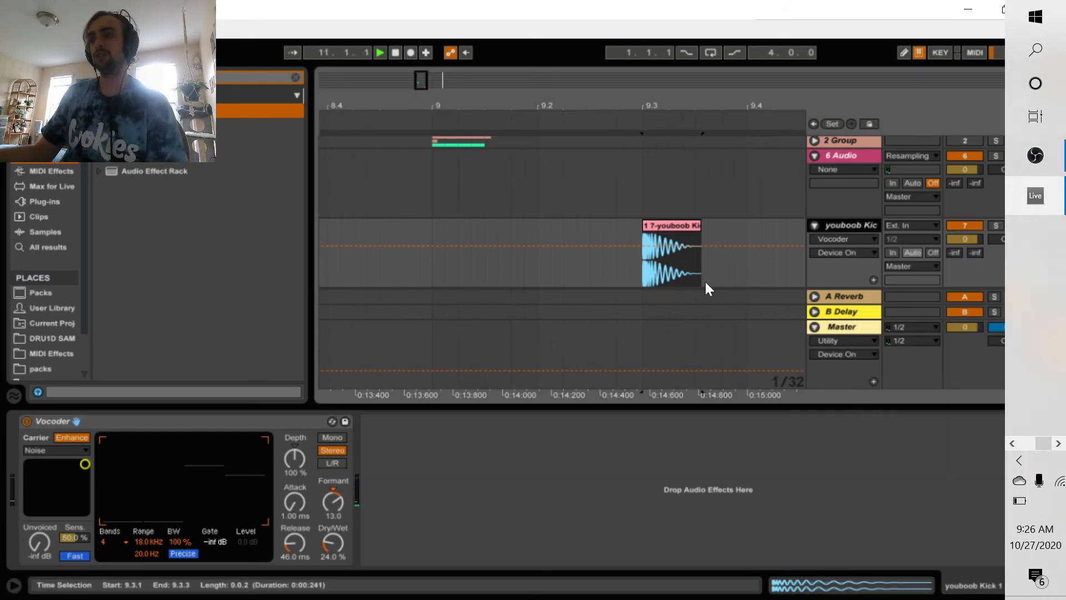
{"action": "left_click", "coordinate": [296, 78]}
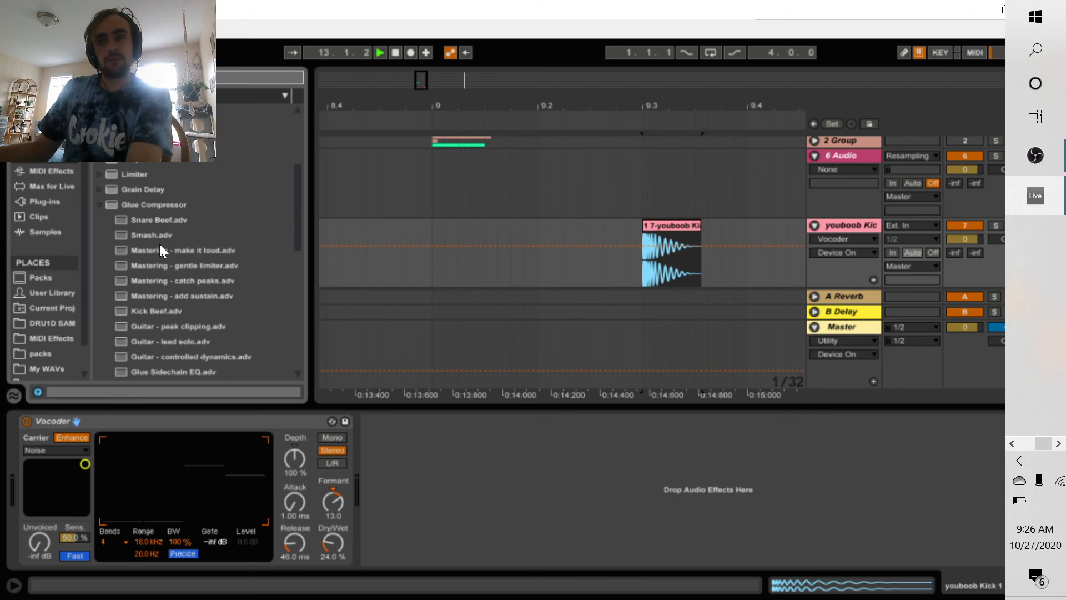
{"action": "scroll", "coordinate": [143, 247], "scroll_direction": "down", "scroll_amount": 10}
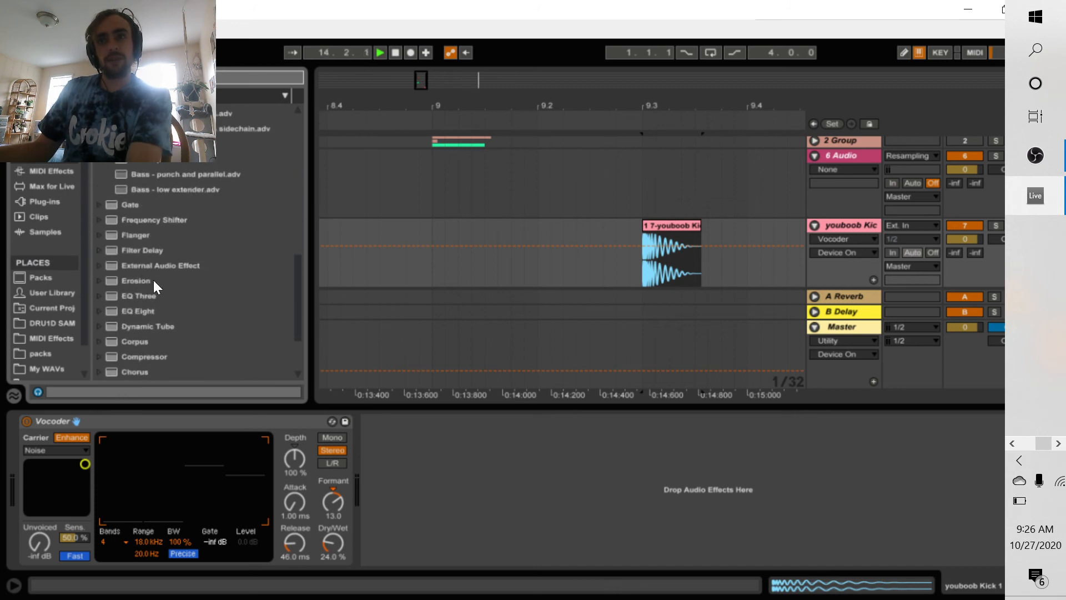
{"action": "scroll", "coordinate": [156, 305], "scroll_direction": "down", "scroll_amount": 4}
{"action": "scroll", "coordinate": [157, 295], "scroll_direction": "up", "scroll_amount": 8}
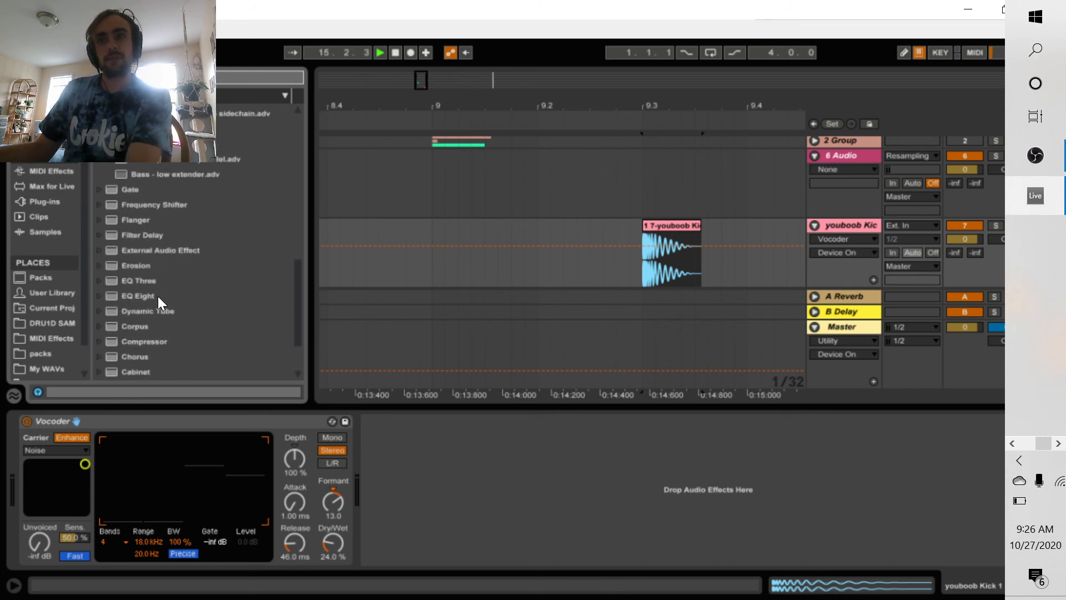
{"action": "scroll", "coordinate": [183, 261], "scroll_direction": "up", "scroll_amount": 4}
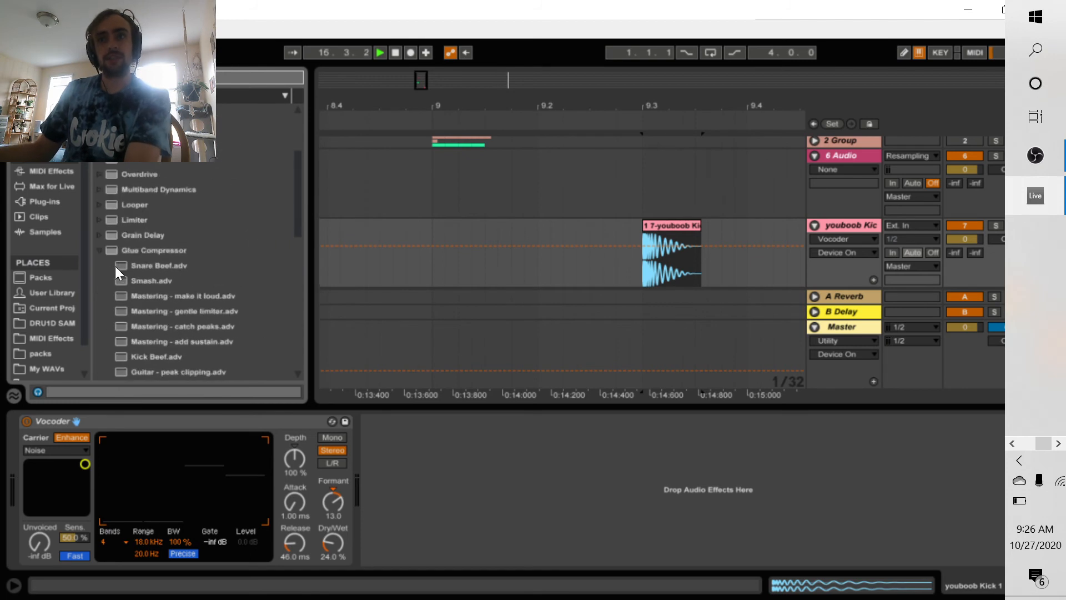
{"action": "left_click", "coordinate": [98, 252]}
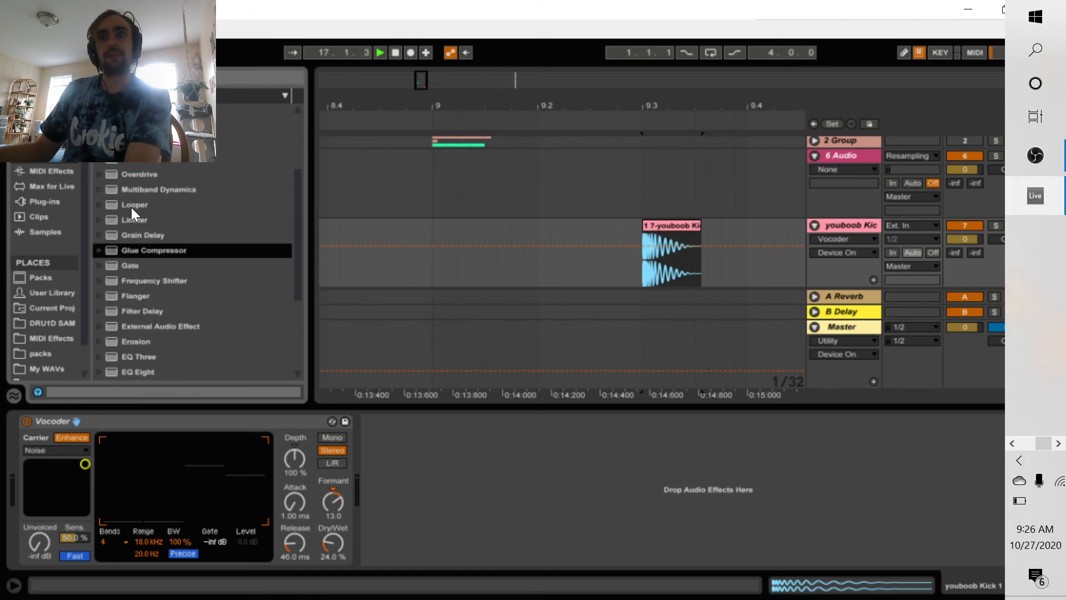
{"action": "left_click", "coordinate": [144, 172]}
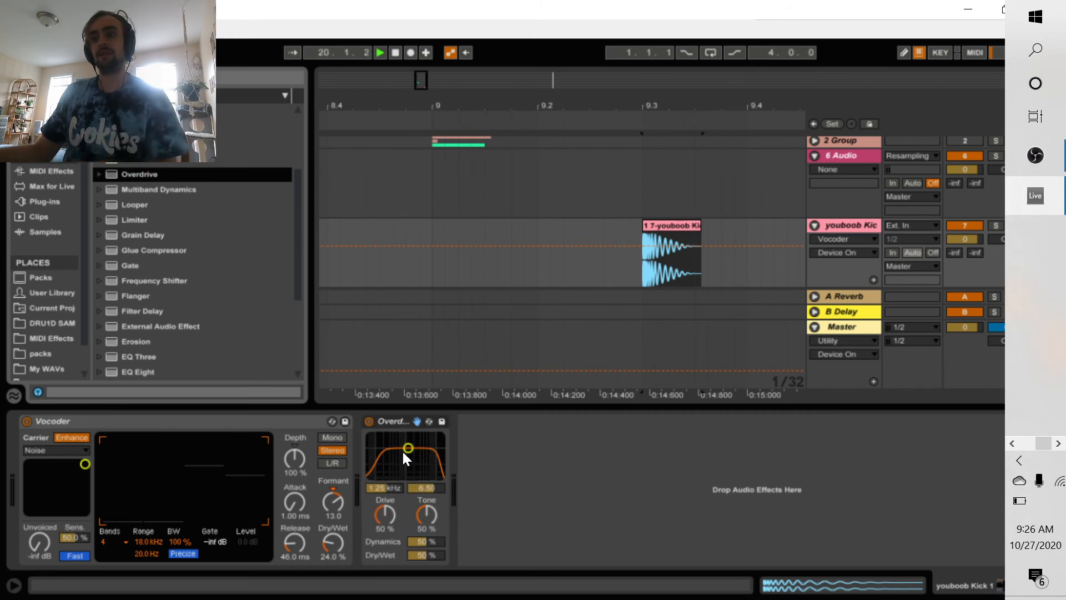
Try an Overdrive filter at 2.71 kHz with a bandwidth of 0.50, comparing the effect bypassed and enabled
{"action": "left_click_drag", "start_coordinate": [408, 447], "coordinate": [417, 475]}
{"action": "left_click", "coordinate": [369, 420]}
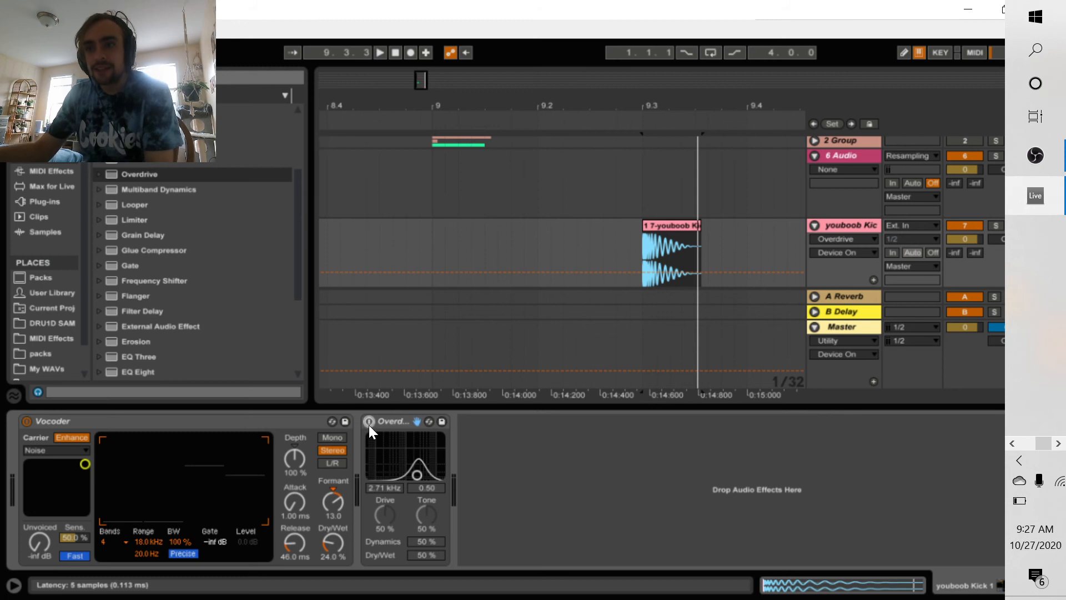
{"action": "left_click", "coordinate": [369, 421]}
Experiment with Overdrive's filter width and frequency, settling on 966 Hz with a bandwidth of 0.50, and audition the kick
{"action": "left_click_drag", "start_coordinate": [423, 479], "coordinate": [407, 459]}
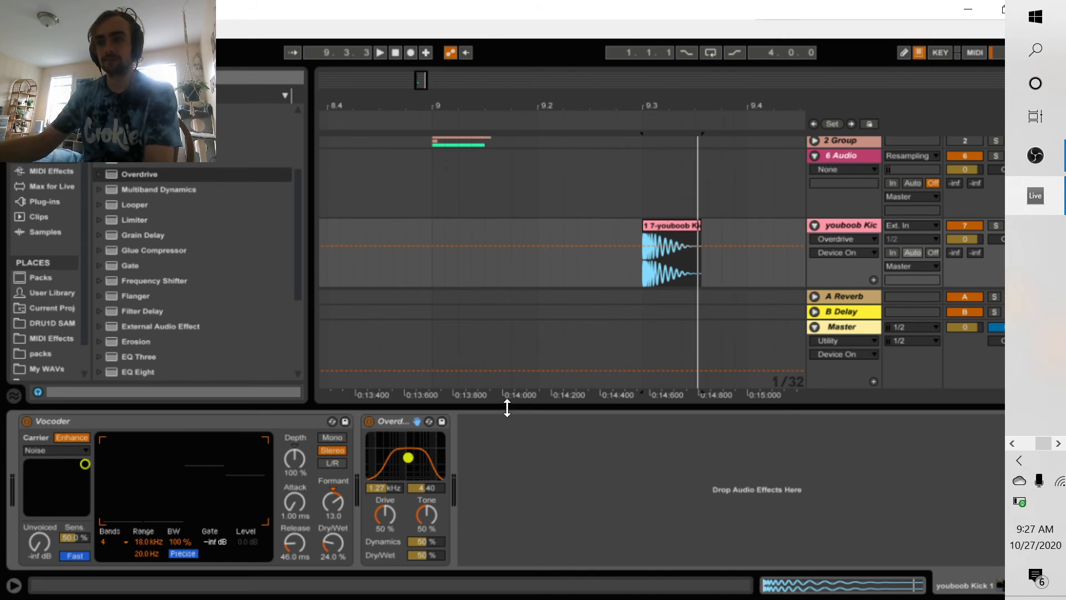
{"action": "left_click_drag", "start_coordinate": [407, 456], "coordinate": [409, 471]}
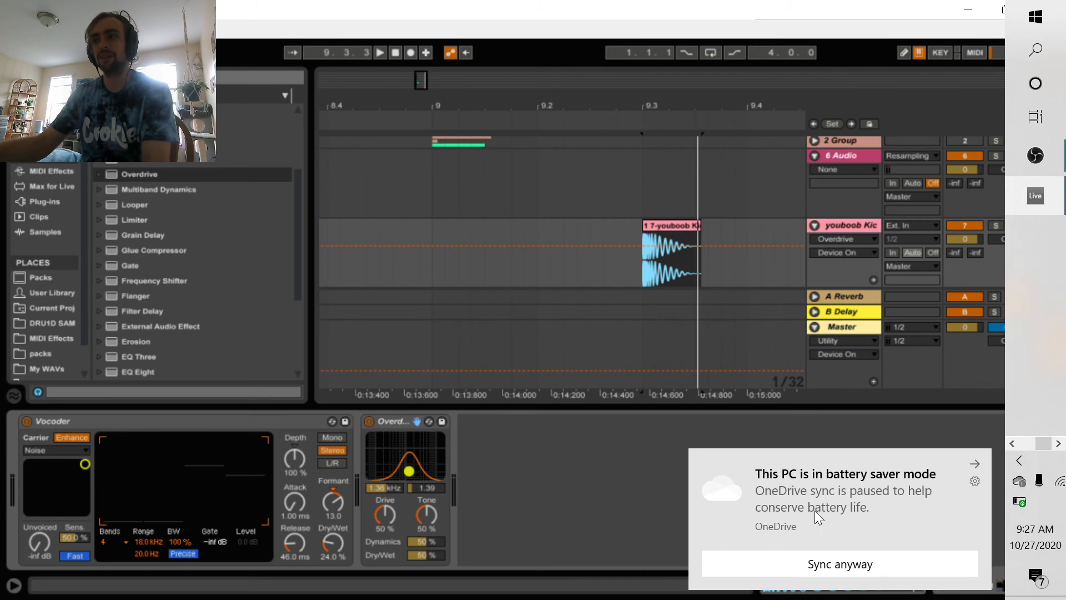
{"action": "left_click", "coordinate": [979, 463]}
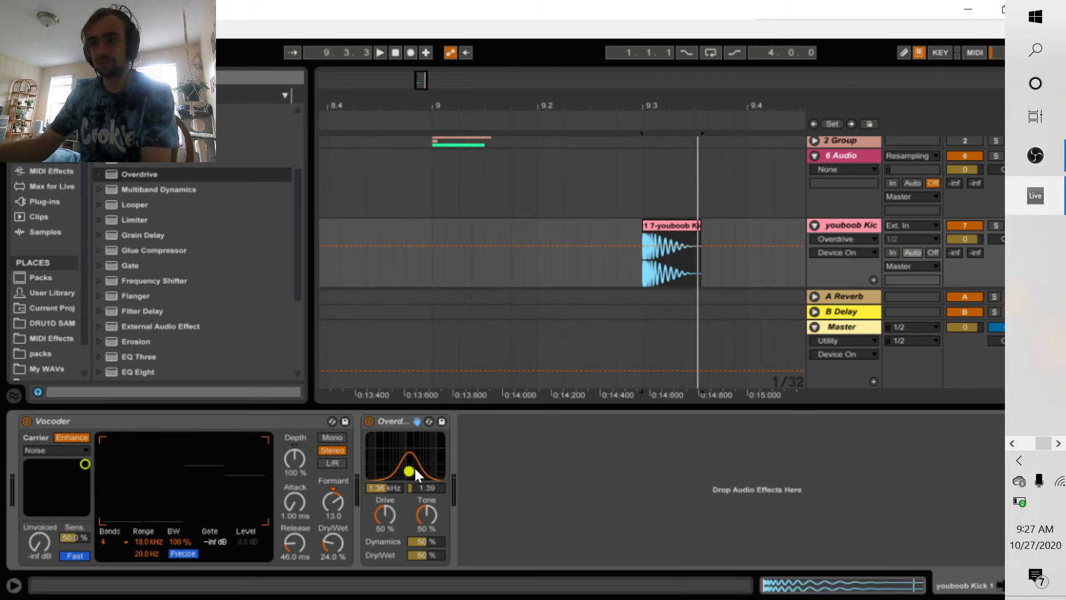
{"action": "mouse_move", "coordinate": [403, 471]}
{"action": "left_mouse_down"}
{"action": "mouse_move", "coordinate": [387, 471]}
{"action": "mouse_move", "coordinate": [419, 468]}
{"action": "mouse_move", "coordinate": [404, 474]}
{"action": "left_mouse_up"}
{"action": "key", "text": "space"}
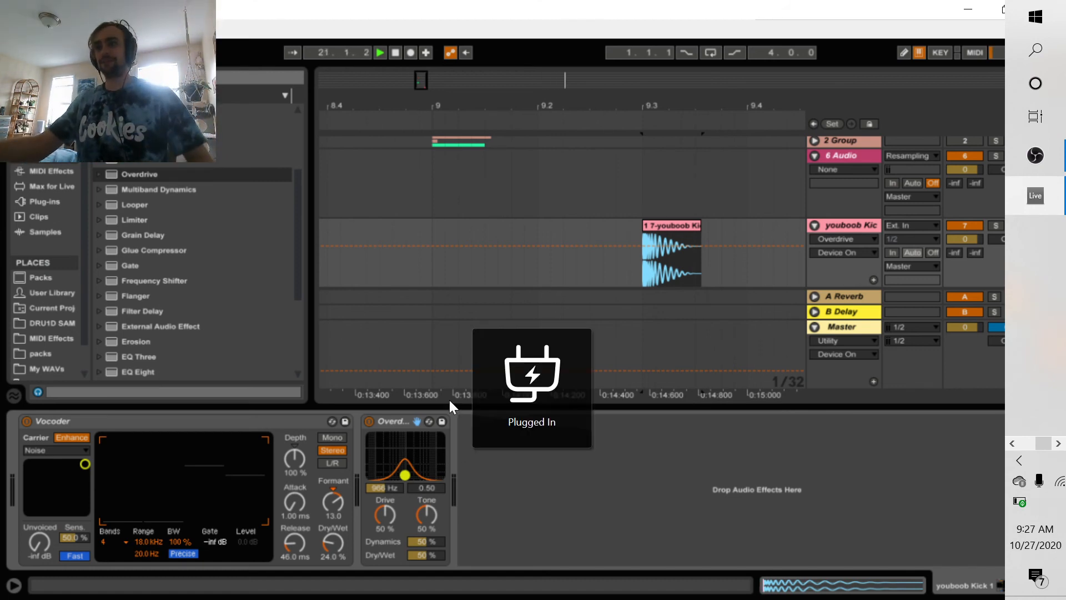
{"action": "left_click", "coordinate": [647, 278]}
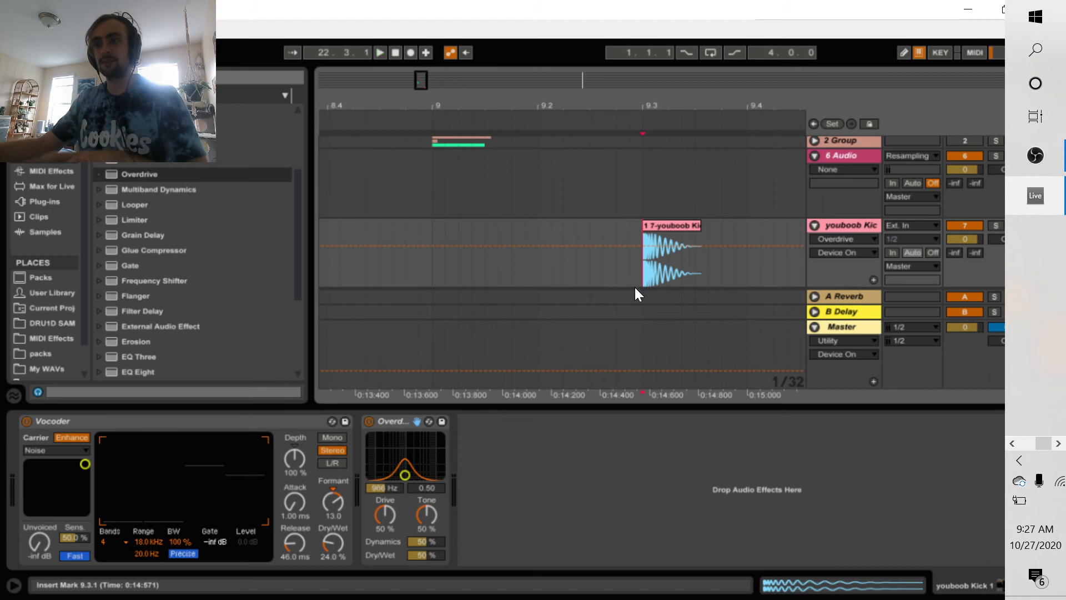
Try an Overdrive filter frequency of 1.92 kHz and a dry/wet of 9 %, comparing the effect bypassed and enabled
{"action": "left_click_drag", "start_coordinate": [404, 476], "coordinate": [413, 475]}
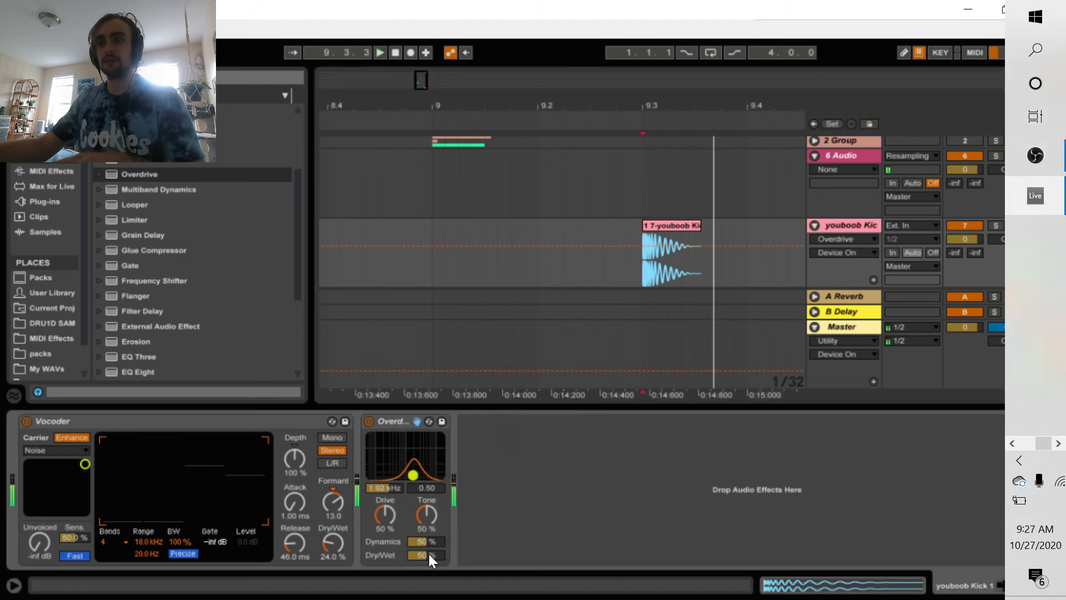
{"action": "left_click_drag", "start_coordinate": [431, 560], "coordinate": [432, 583]}
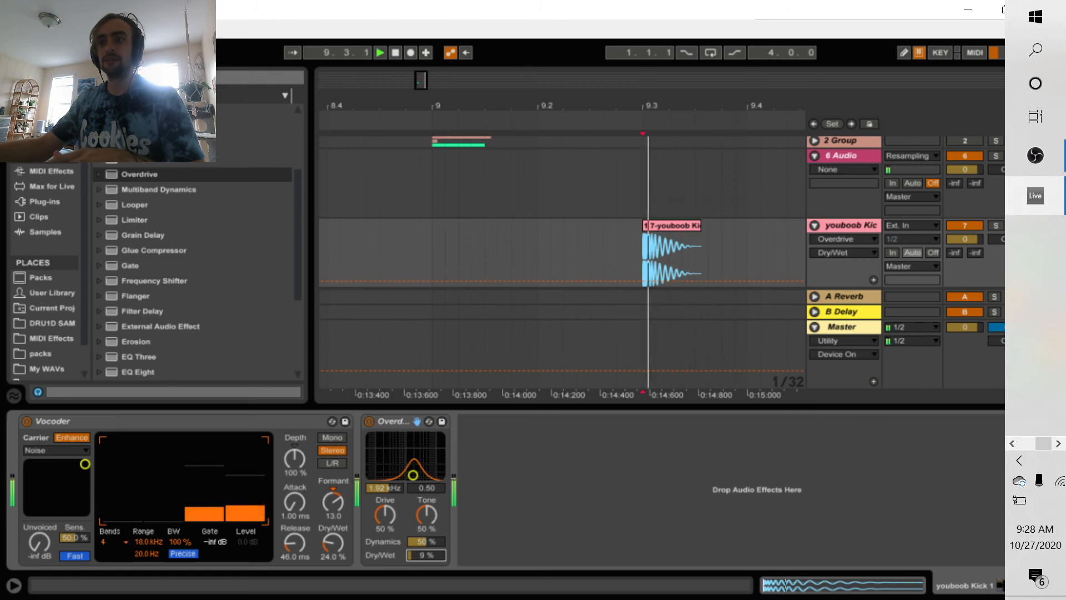
{"action": "left_click", "coordinate": [369, 422]}
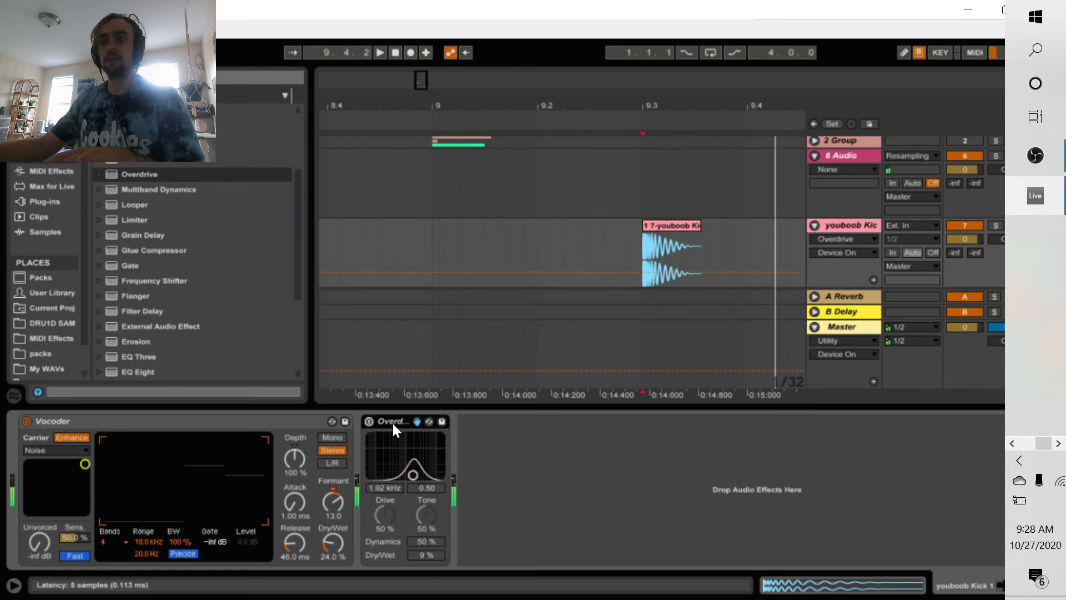
{"action": "left_click", "coordinate": [368, 420]}
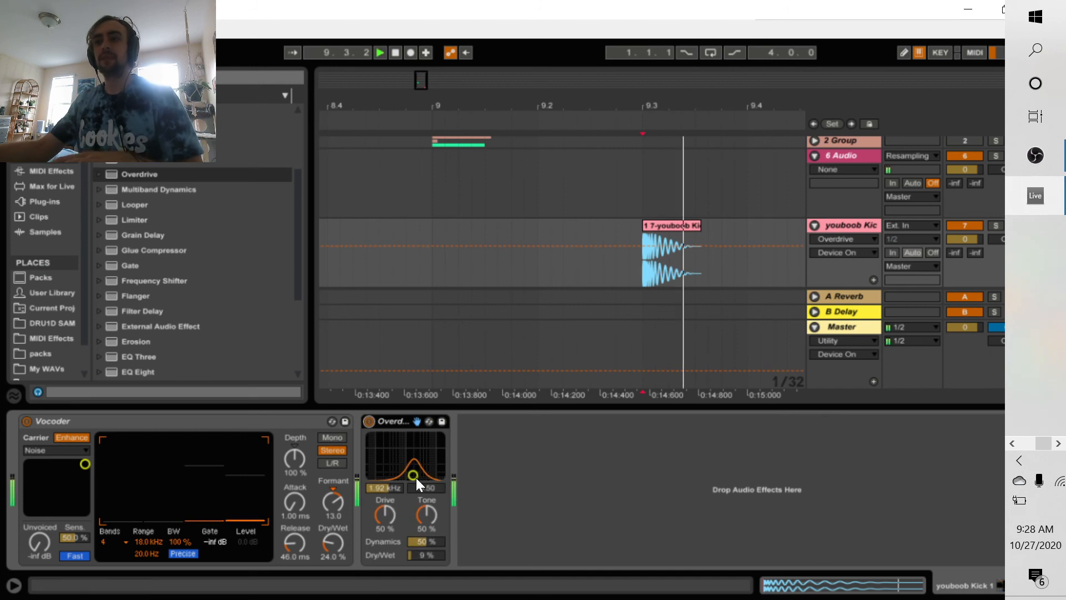
Set Overdrive's filter frequency to 4.71 kHz and its dry/wet to 3 %, auditioning the kick with the effect bypassed and enabled
{"action": "left_click_drag", "start_coordinate": [413, 475], "coordinate": [423, 475]}
{"action": "key", "text": "space"}
{"action": "key", "text": "space"}
{"action": "key", "text": "space"}
{"action": "key", "text": "space"}
{"action": "key", "text": "space"}
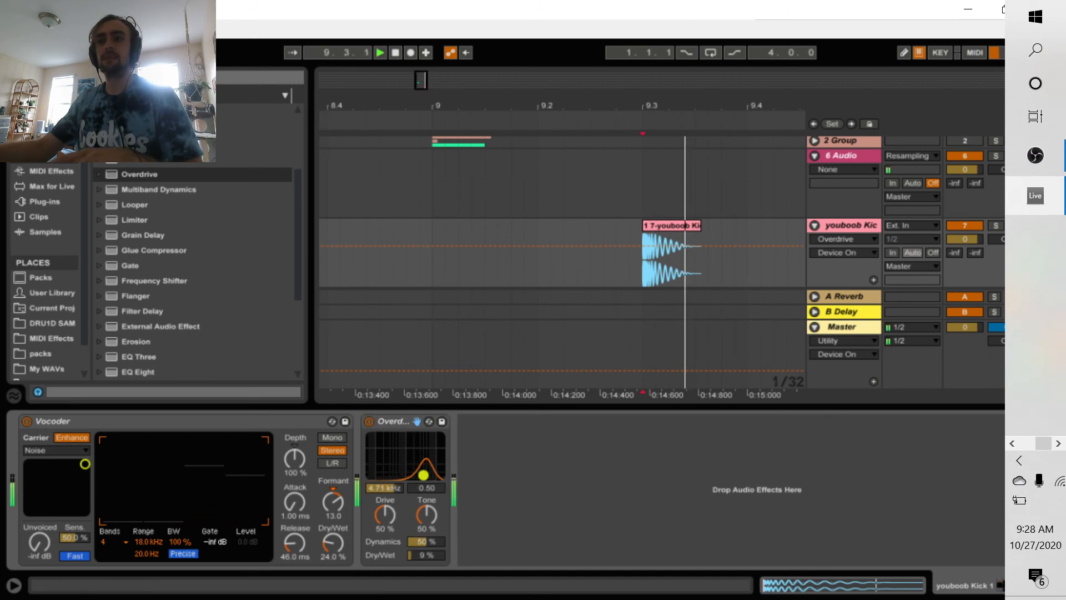
{"action": "left_click", "coordinate": [426, 555]}
{"action": "left_click_drag", "start_coordinate": [426, 555], "coordinate": [429, 560]}
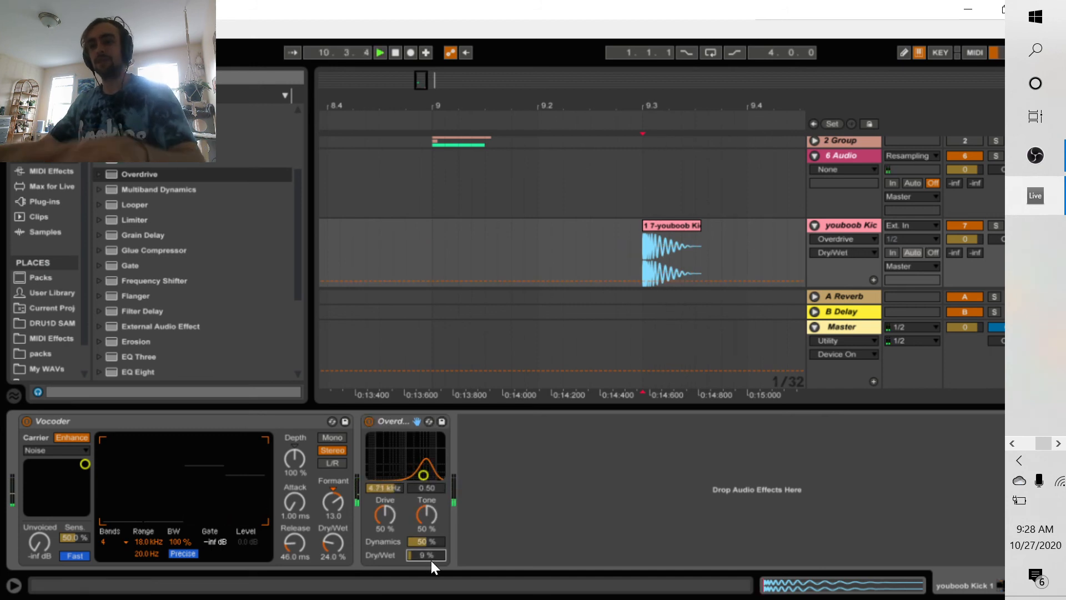
{"action": "left_click", "coordinate": [368, 422]}
{"action": "left_click", "coordinate": [368, 422]}
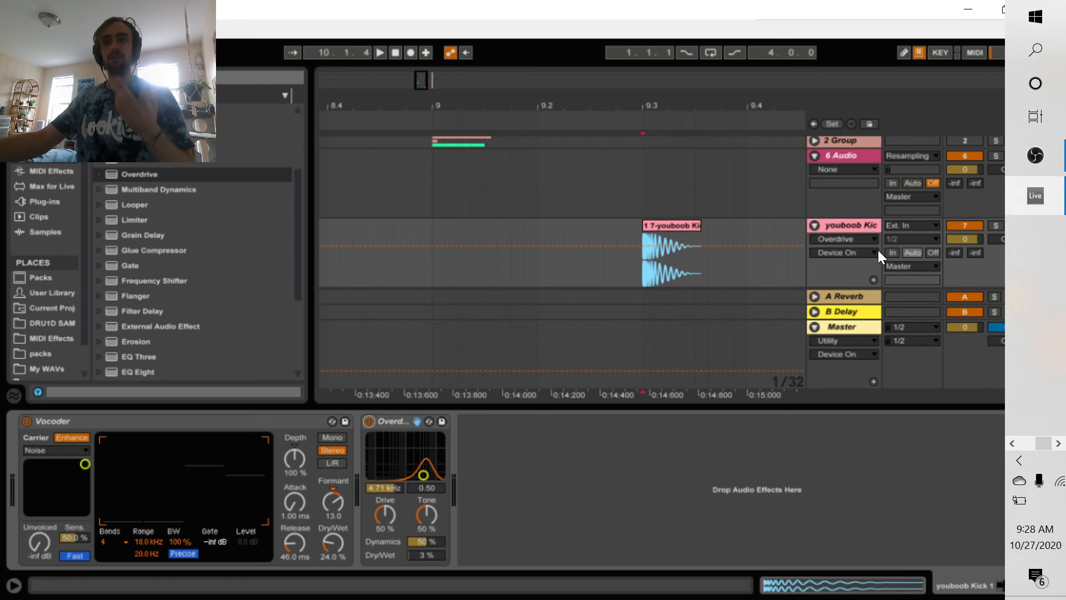
Audition the kick clip once more, and freeze and flatten its track to render the effects into audio
{"action": "left_click", "coordinate": [638, 318]}
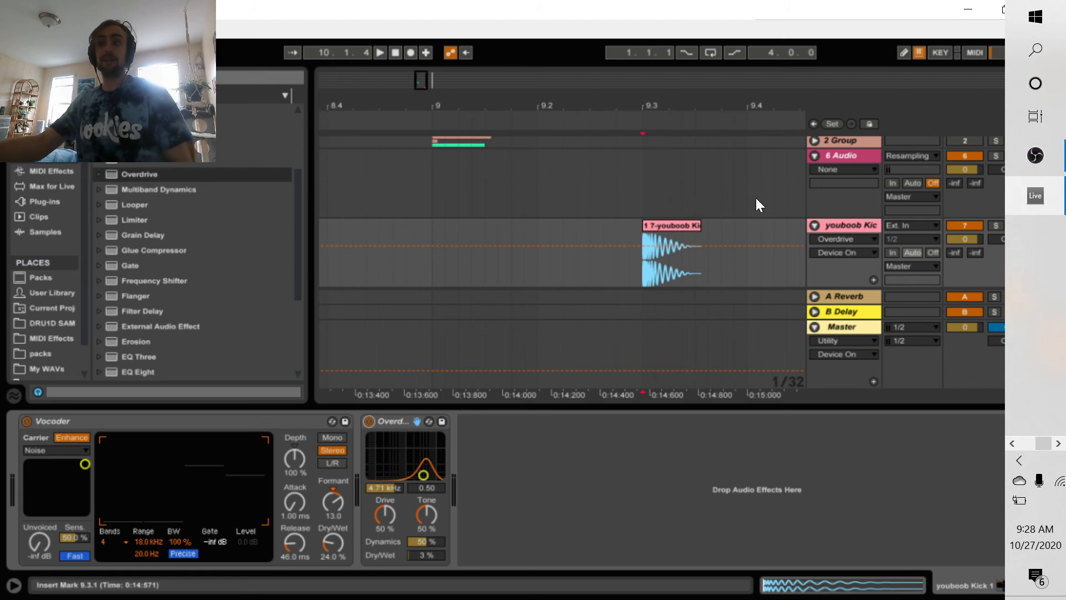
{"action": "left_click", "coordinate": [682, 221]}
{"action": "key", "text": "space"}
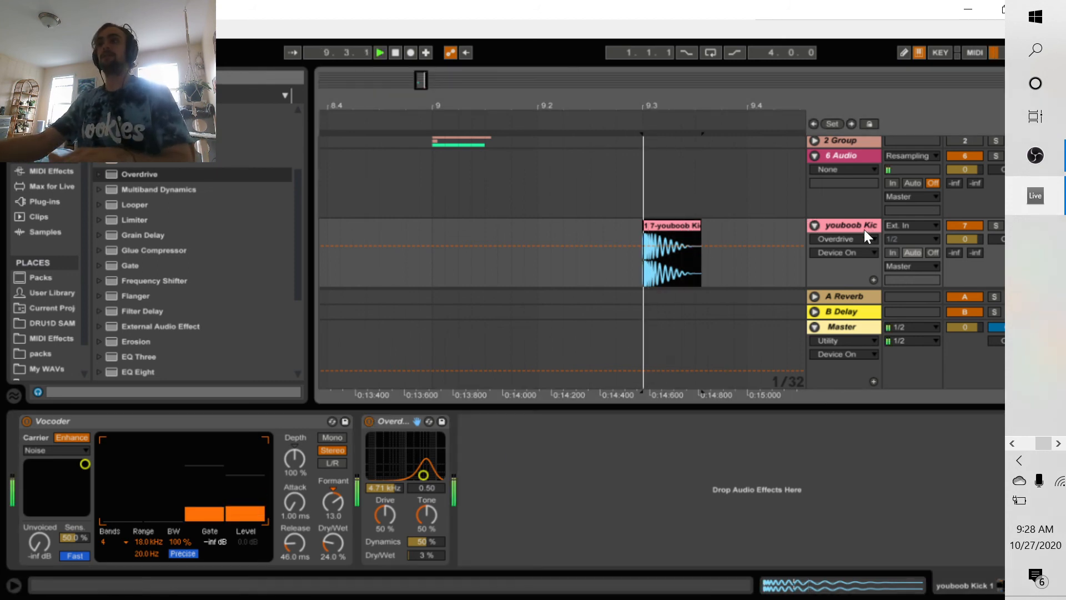
{"action": "right_click", "coordinate": [854, 222]}
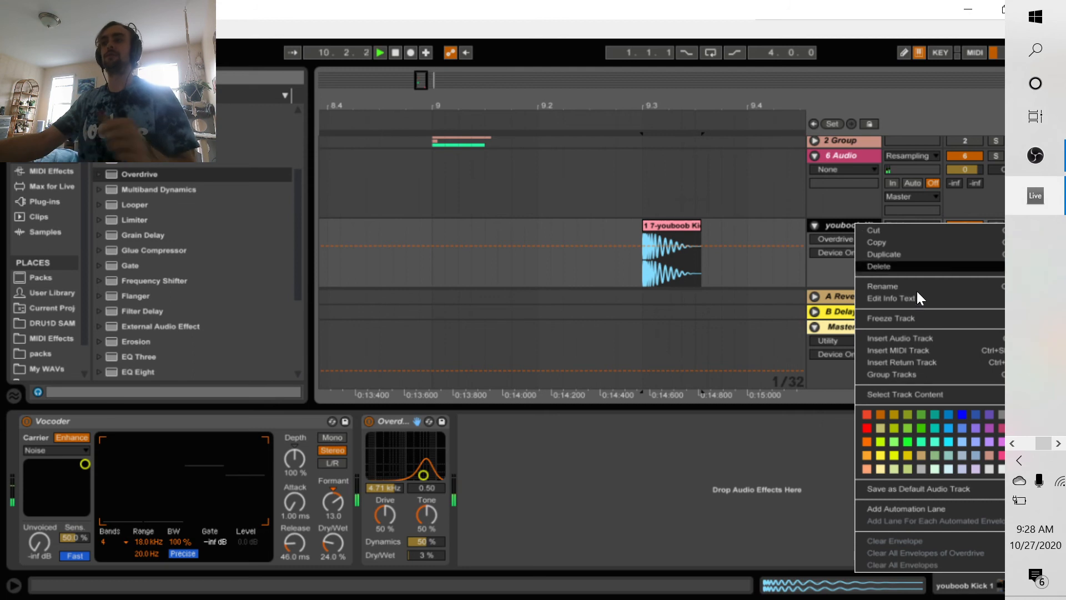
{"action": "left_click", "coordinate": [897, 318]}
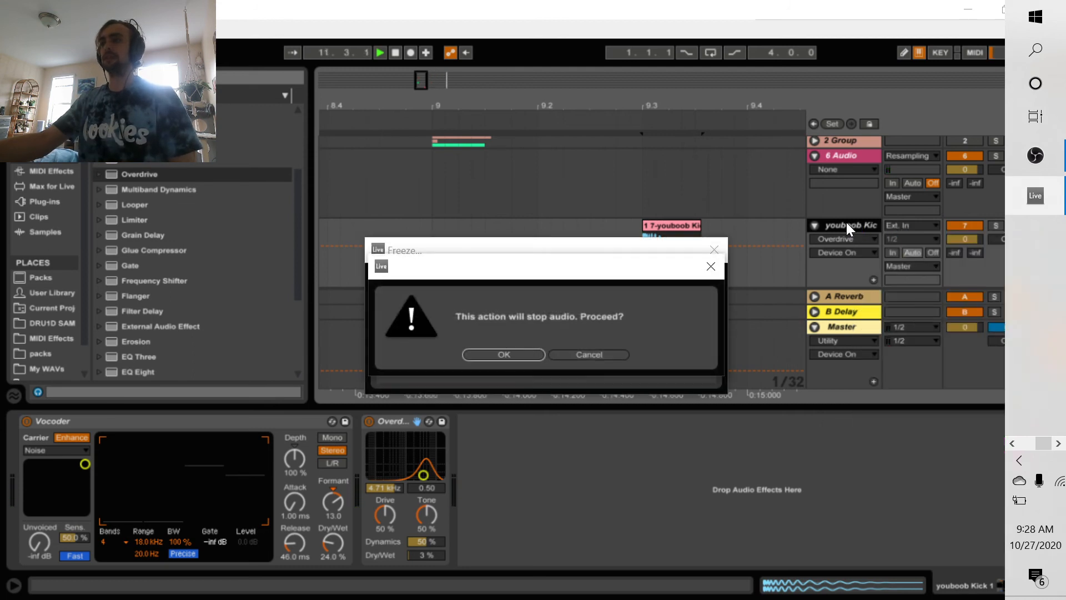
{"action": "key", "text": "Return"}
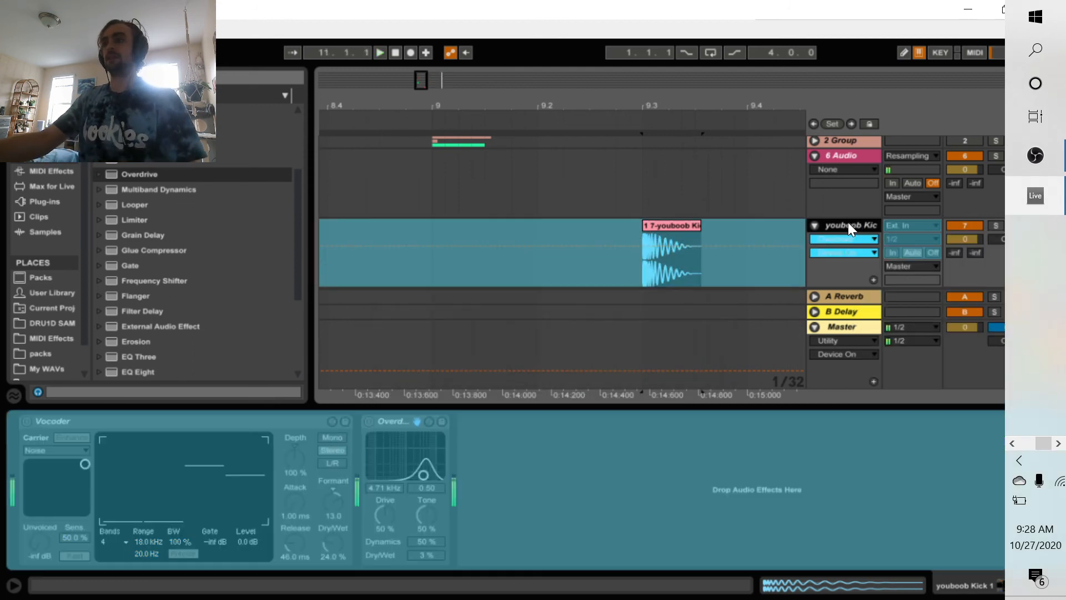
{"action": "right_click", "coordinate": [848, 222]}
{"action": "left_click", "coordinate": [900, 331]}
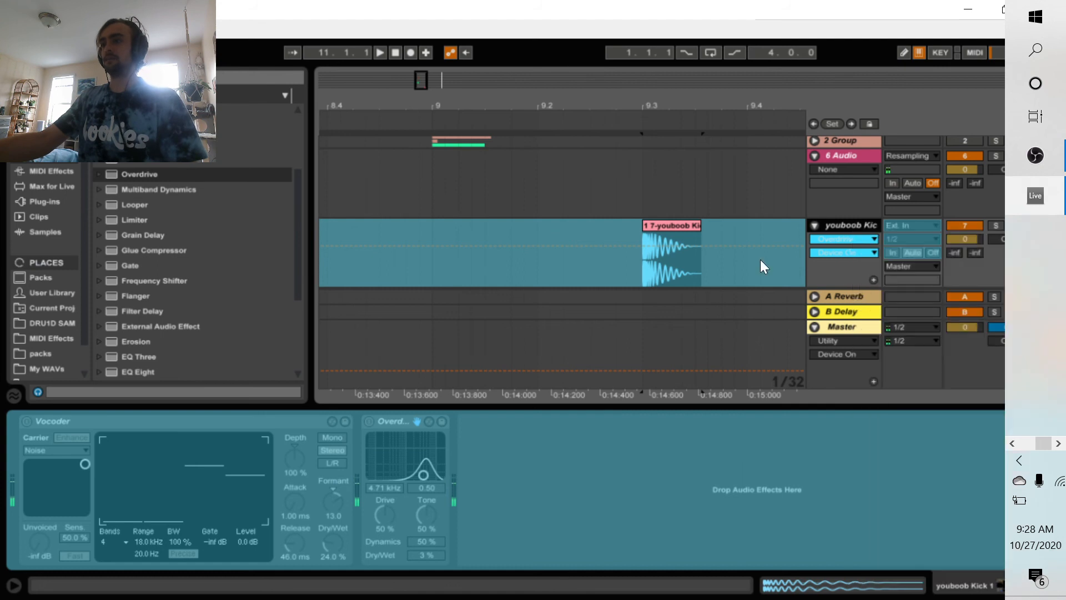
Turn off warping for the flattened kick clip and inspect its waveform in the arrangement
{"action": "double_click", "coordinate": [688, 230]}
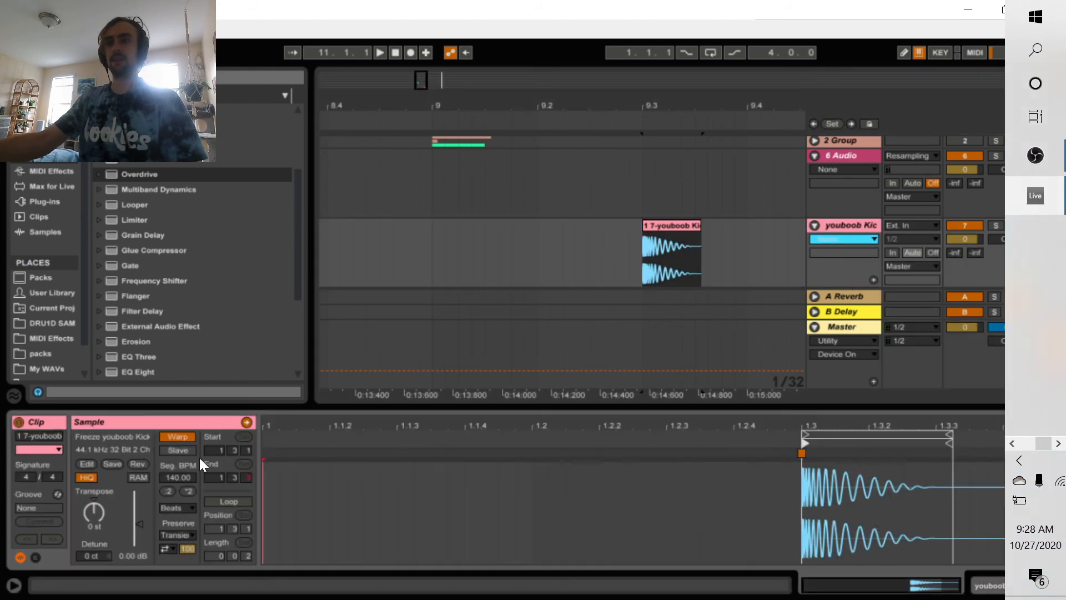
{"action": "left_click", "coordinate": [174, 439]}
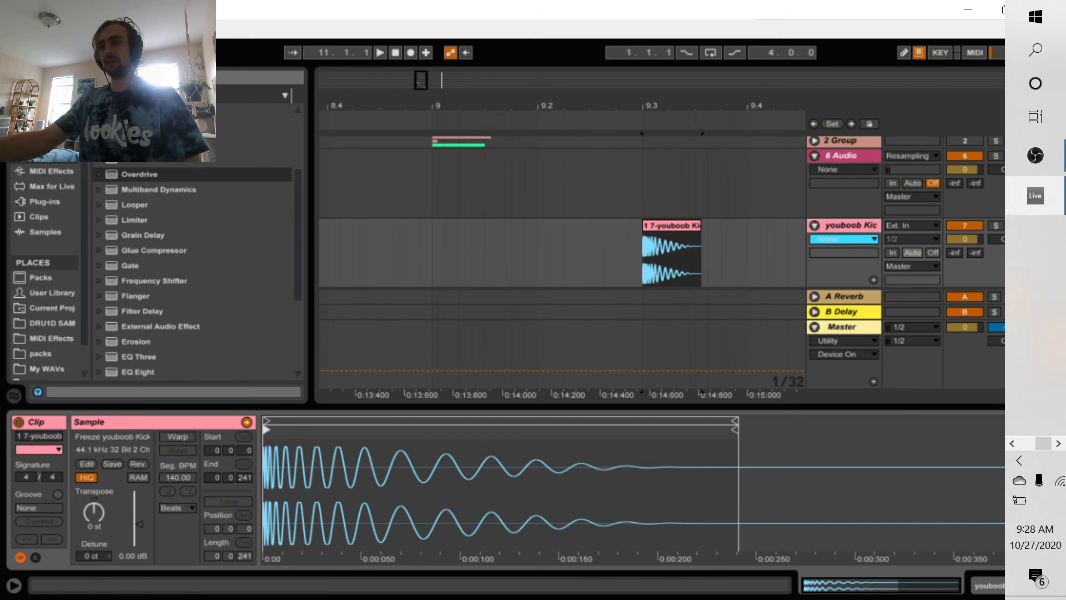
{"action": "left_click_drag", "start_coordinate": [665, 106], "coordinate": [665, 147]}
{"action": "left_click", "coordinate": [642, 246]}
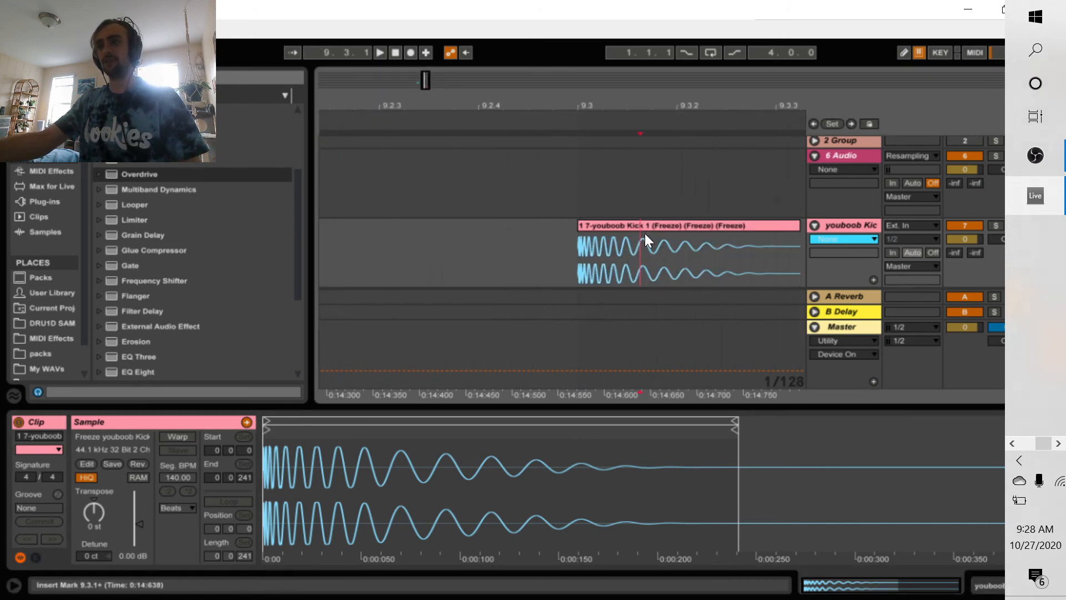
{"action": "left_click", "coordinate": [676, 223]}
{"action": "left_click_drag", "start_coordinate": [672, 104], "coordinate": [671, 83]}
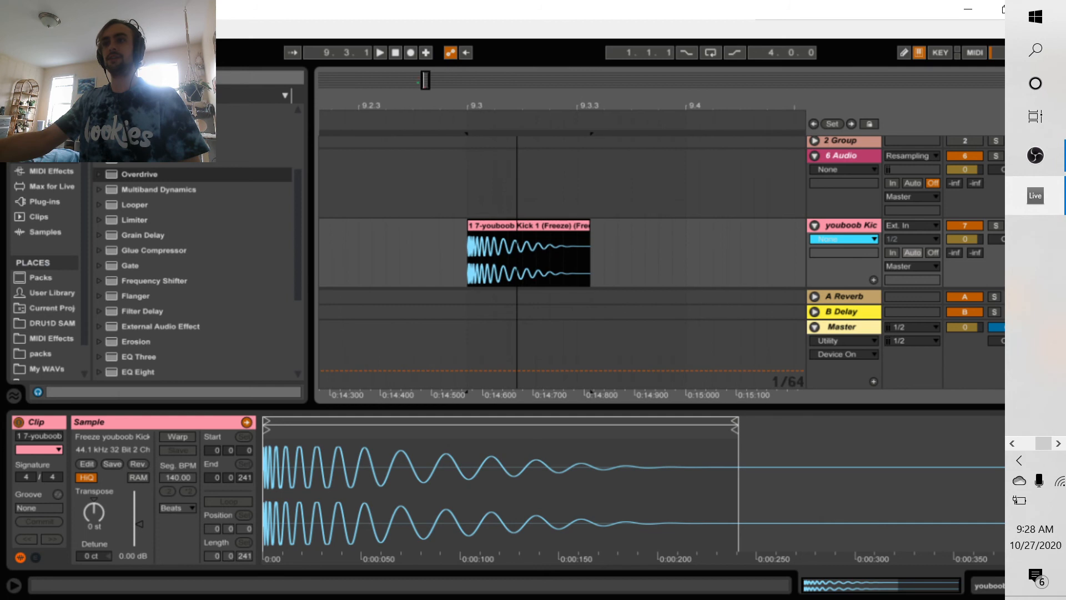
Consolidate the flattened kick clip and reset its gain to 0.00 dB, auditioning the result
{"action": "left_click", "coordinate": [145, 556]}
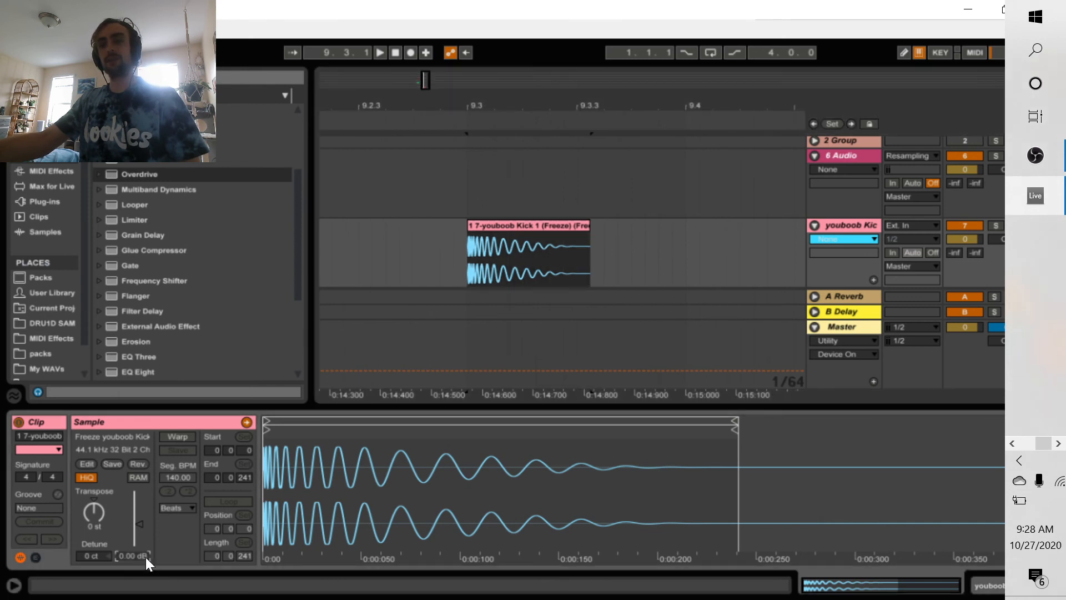
{"action": "left_click", "coordinate": [544, 222]}
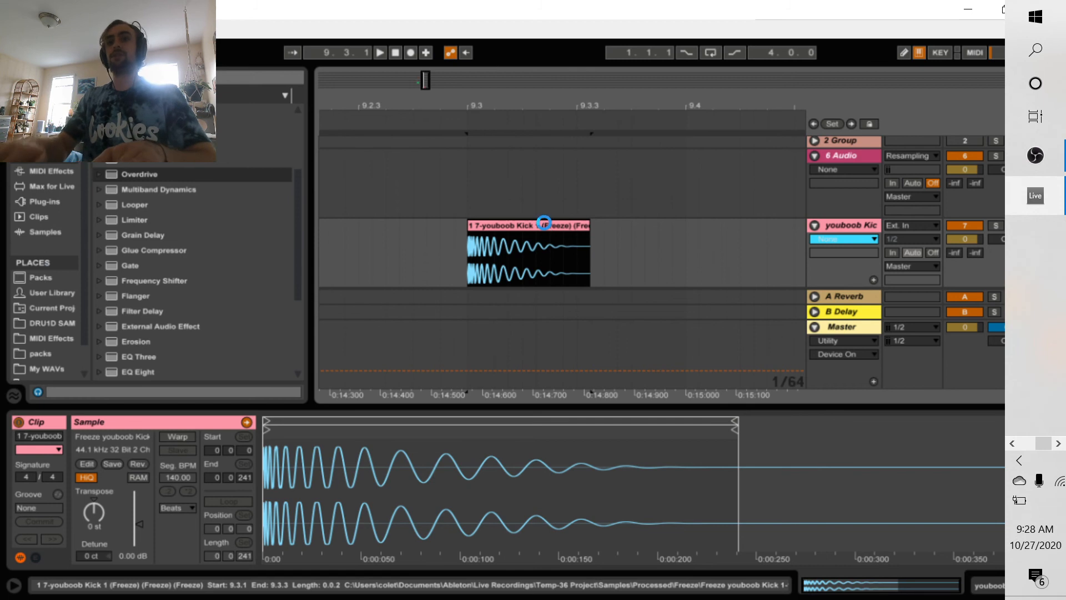
{"action": "key", "text": "ctrl+j"}
{"action": "left_click", "coordinate": [134, 550]}
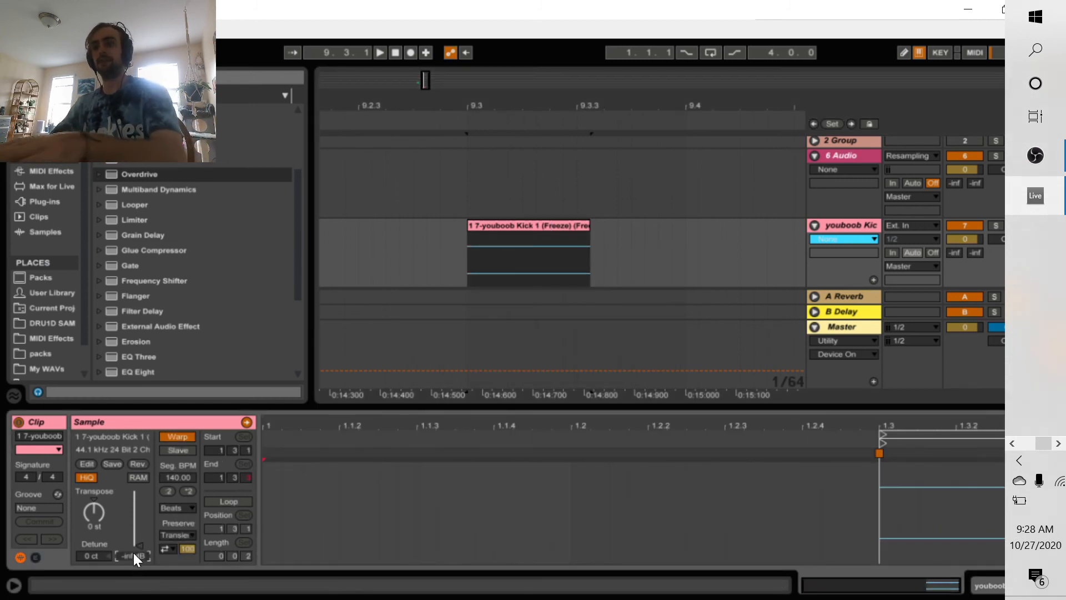
{"action": "key", "text": "Delete"}
{"action": "key", "text": "space"}
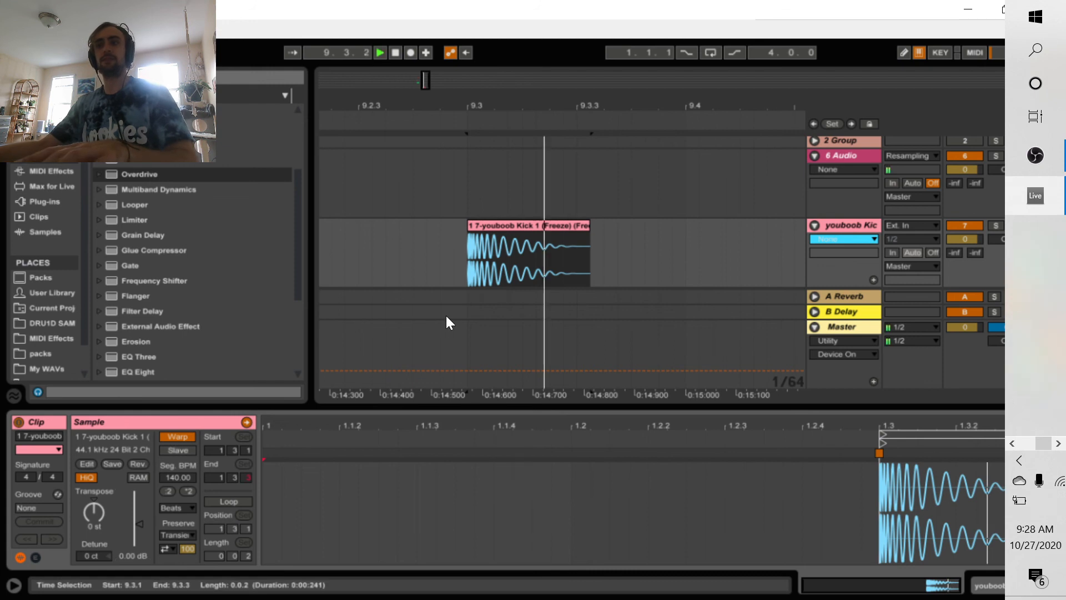
Try the consolidated kick clip with warping off, auditioning it several times, and undo the warp change
{"action": "key", "text": "space"}
{"action": "key", "text": "space"}
{"action": "left_click", "coordinate": [171, 437]}
{"action": "key", "text": "space"}
{"action": "key", "text": "space"}
{"action": "key", "text": "space"}
{"action": "key", "text": "space"}
{"action": "key", "text": "space"}
{"action": "key", "text": "space"}
{"action": "key", "text": "space"}
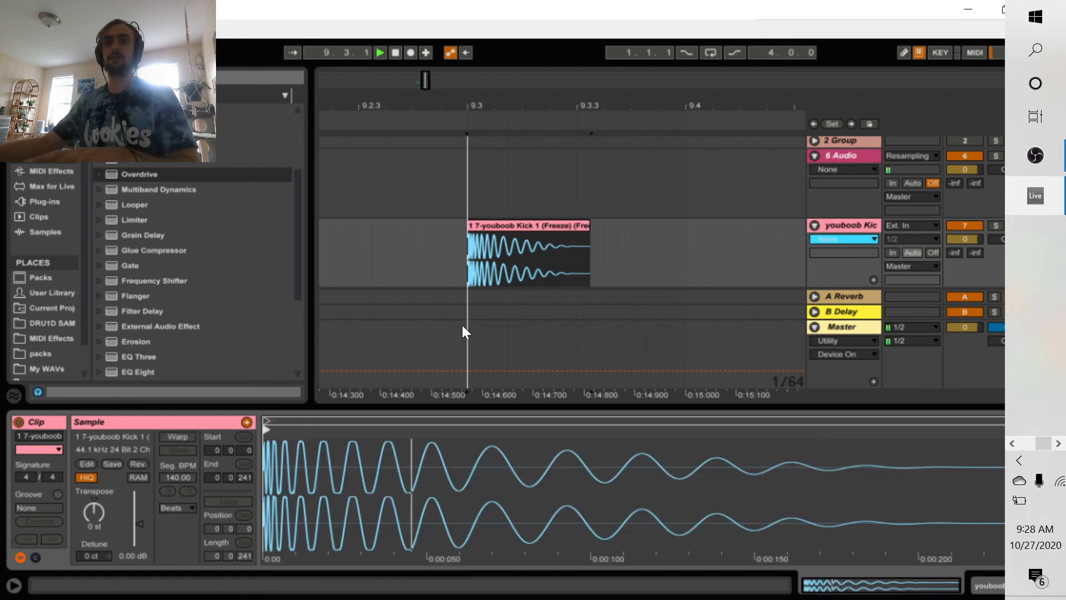
{"action": "key", "text": "space"}
{"action": "left_click_drag", "start_coordinate": [557, 106], "coordinate": [558, 72]}
{"action": "key", "text": "space"}
{"action": "key", "text": "space"}
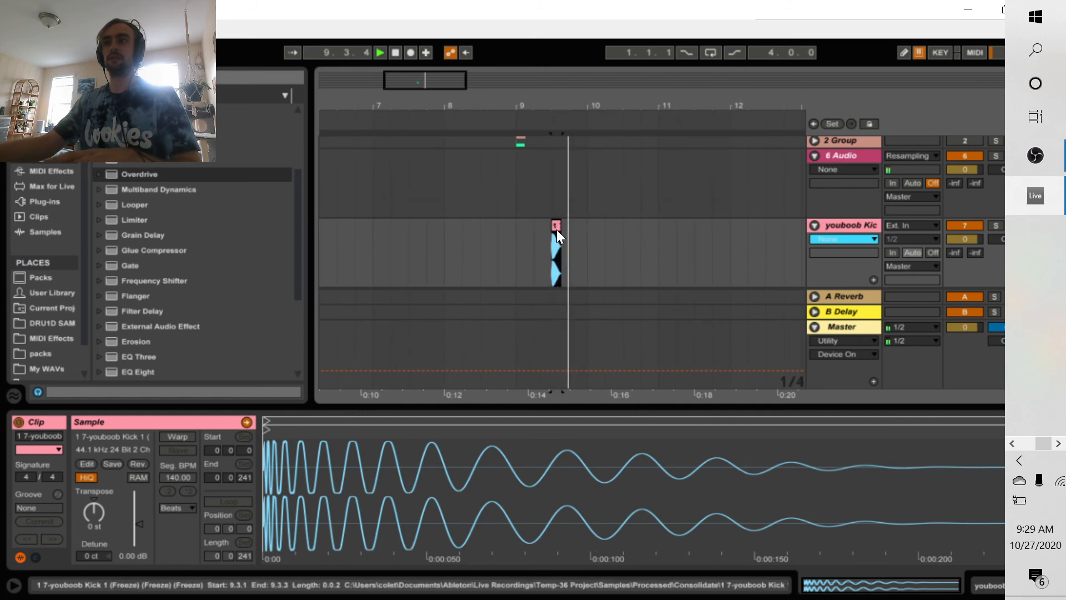
{"action": "key", "text": "space"}
{"action": "key", "text": "ctrl+z"}
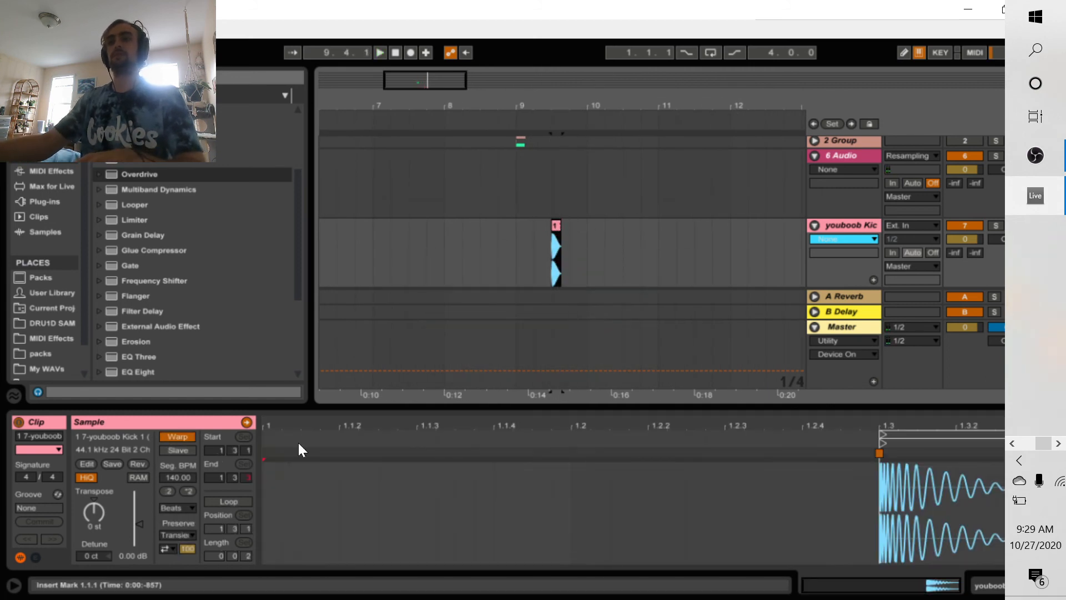
Turn off warping for the consolidated kick clip and audition it
{"action": "left_click", "coordinate": [187, 436]}
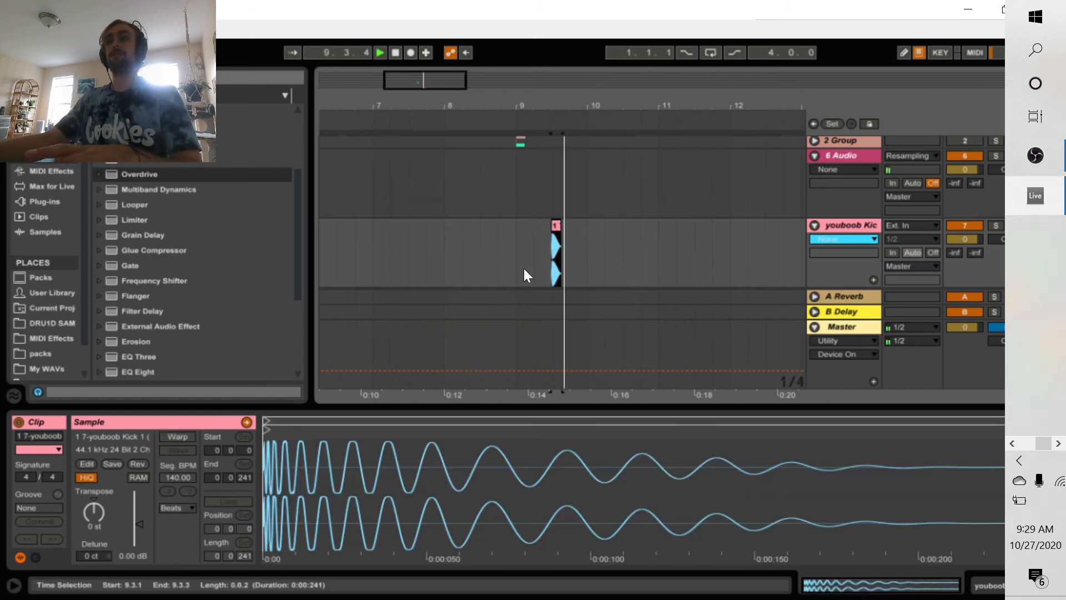
{"action": "key", "text": "space"}
{"action": "key", "text": "space"}
{"action": "key", "text": "space"}
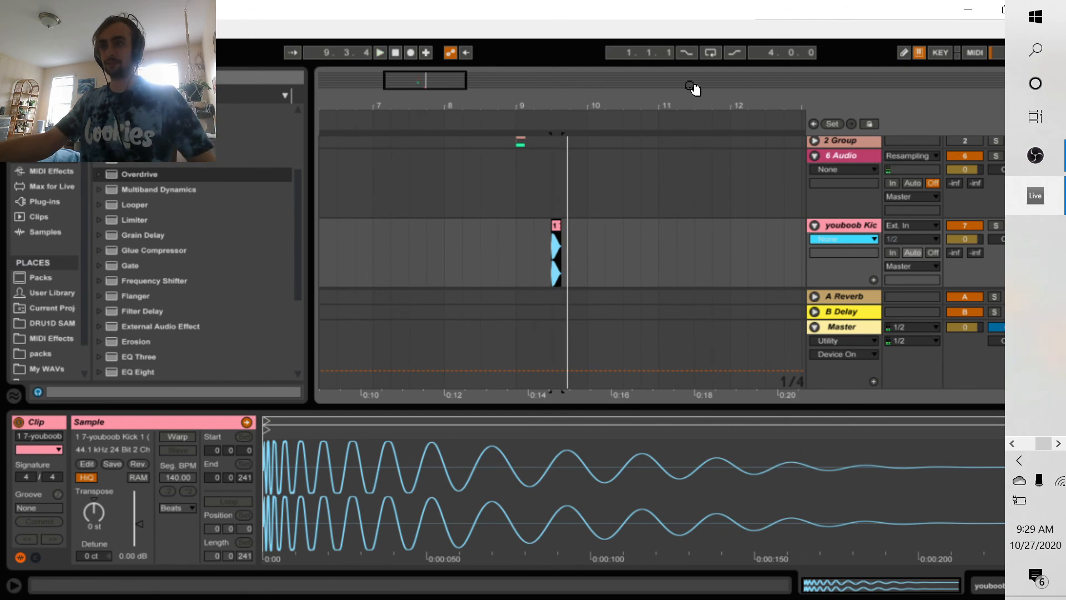
{"action": "left_click_drag", "start_coordinate": [600, 100], "coordinate": [593, 99]}
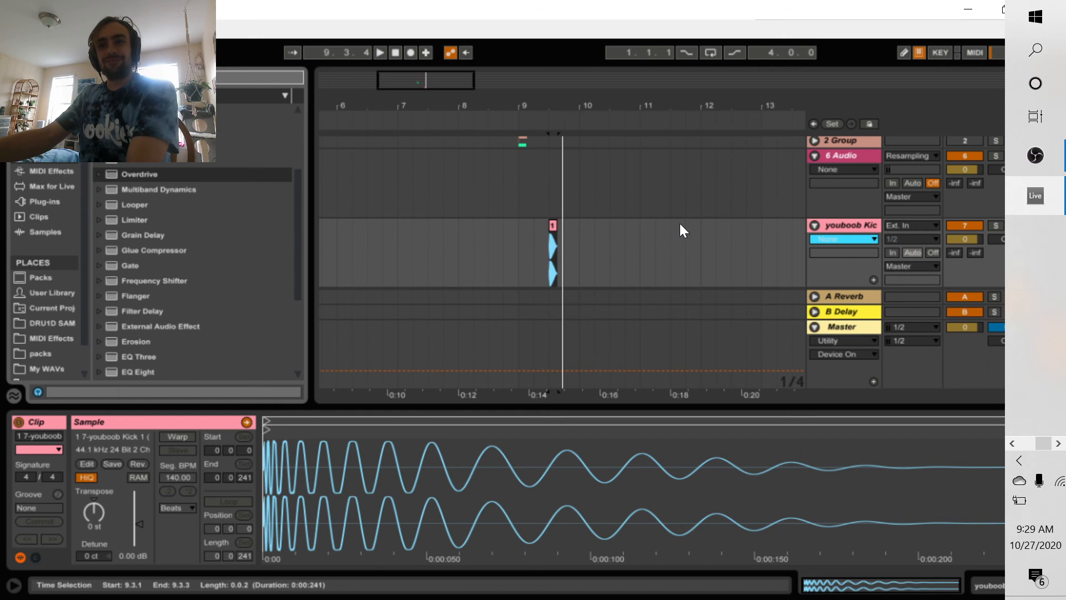
{"action": "scroll", "coordinate": [681, 223], "scroll_direction": "up", "scroll_amount": 1}
{"action": "scroll", "coordinate": [678, 228], "scroll_direction": "down", "scroll_amount": 1}
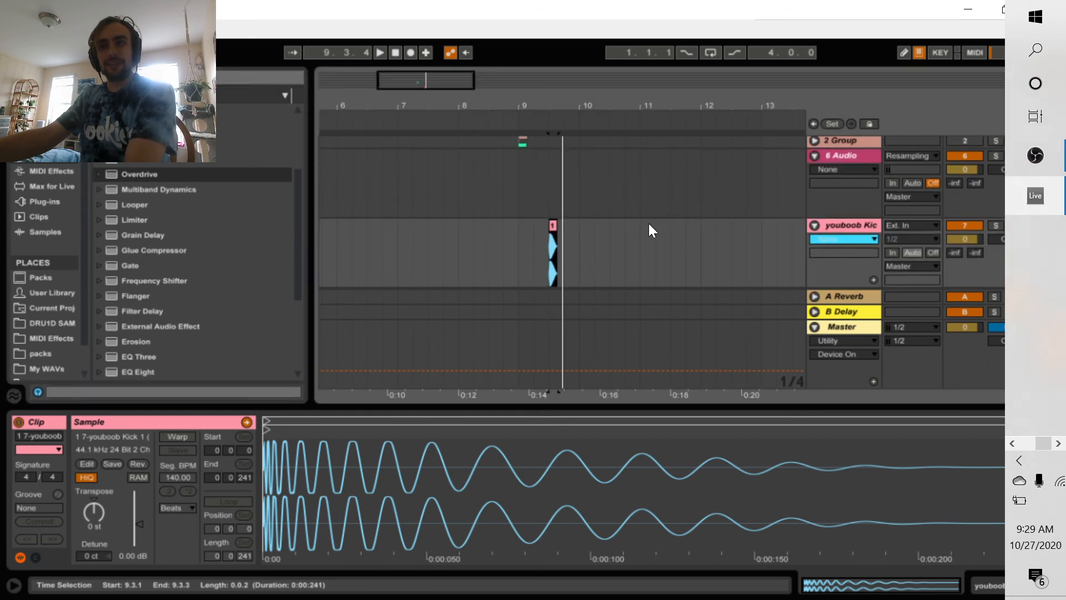
Add Frequency Shifter to the kick track, set its fine frequency to -4.41 Hz, and audition the kick with the effect enabled and bypassed
{"action": "left_click", "coordinate": [166, 283]}
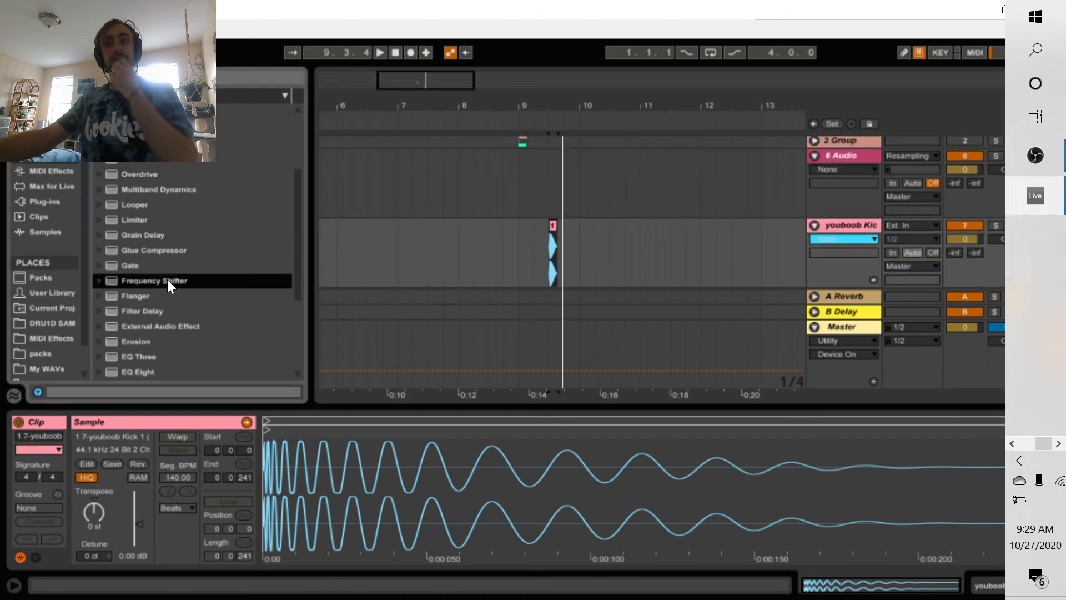
{"action": "key", "text": "Return"}
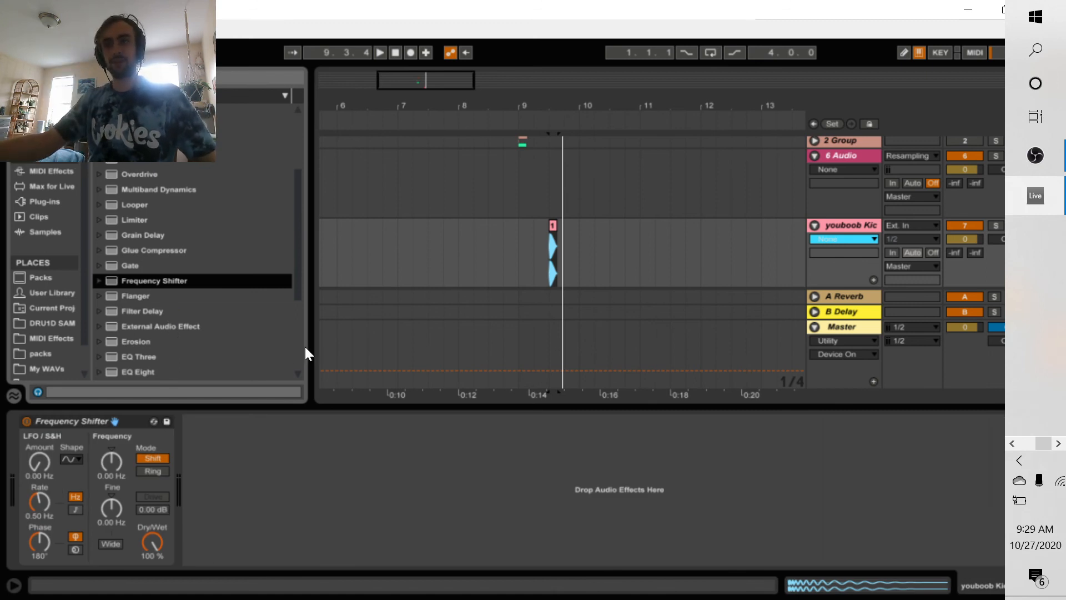
{"action": "left_click_drag", "start_coordinate": [113, 506], "coordinate": [114, 524]}
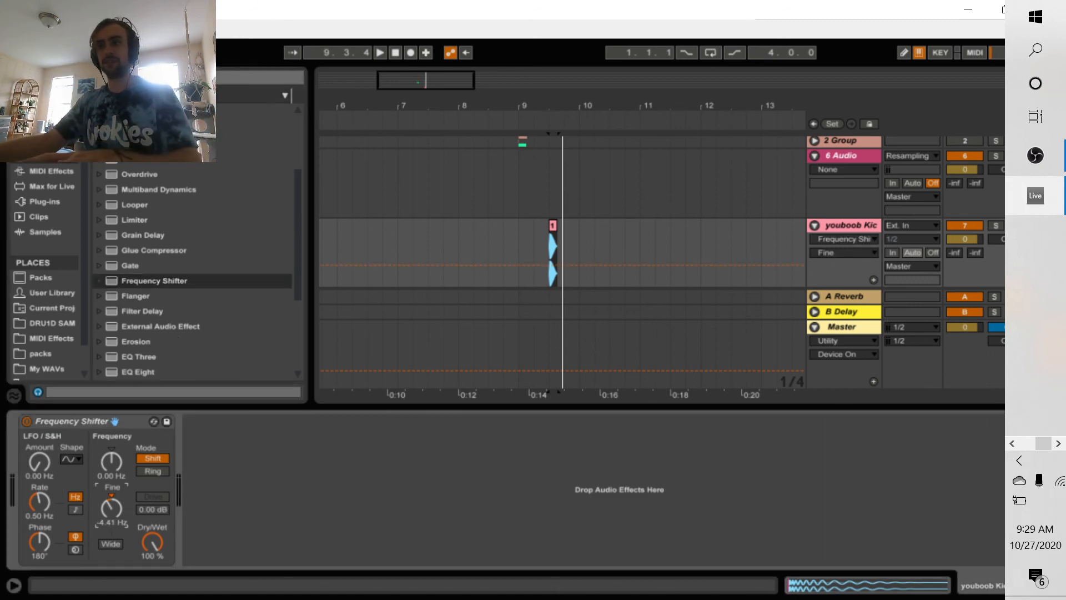
{"action": "key", "text": "space"}
{"action": "key", "text": "space"}
{"action": "key", "text": "space"}
{"action": "key", "text": "space"}
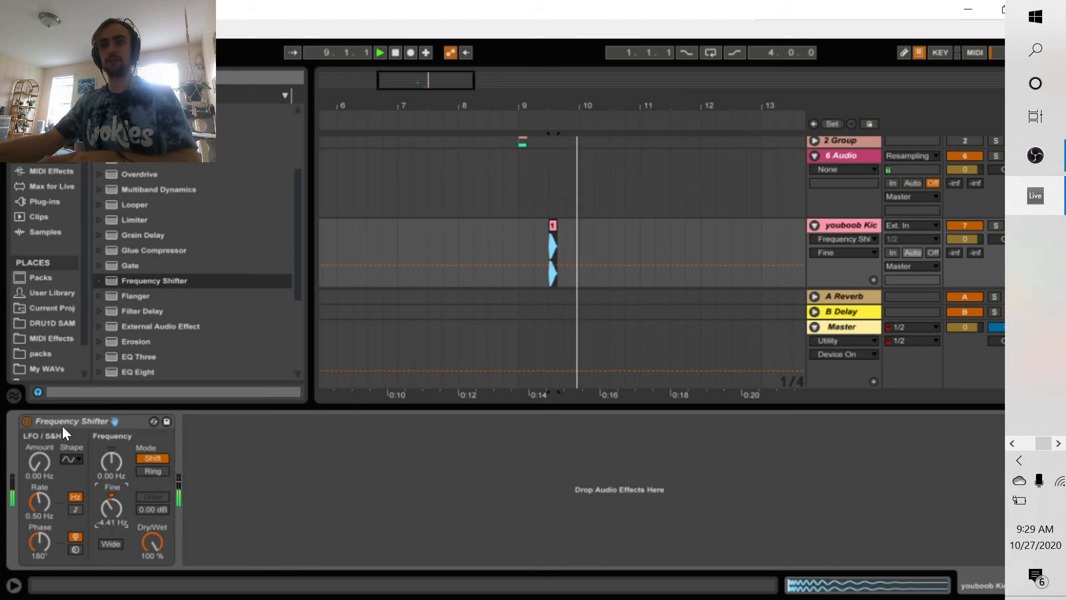
{"action": "key", "text": "space"}
{"action": "key", "text": "space"}
{"action": "left_click", "coordinate": [26, 421]}
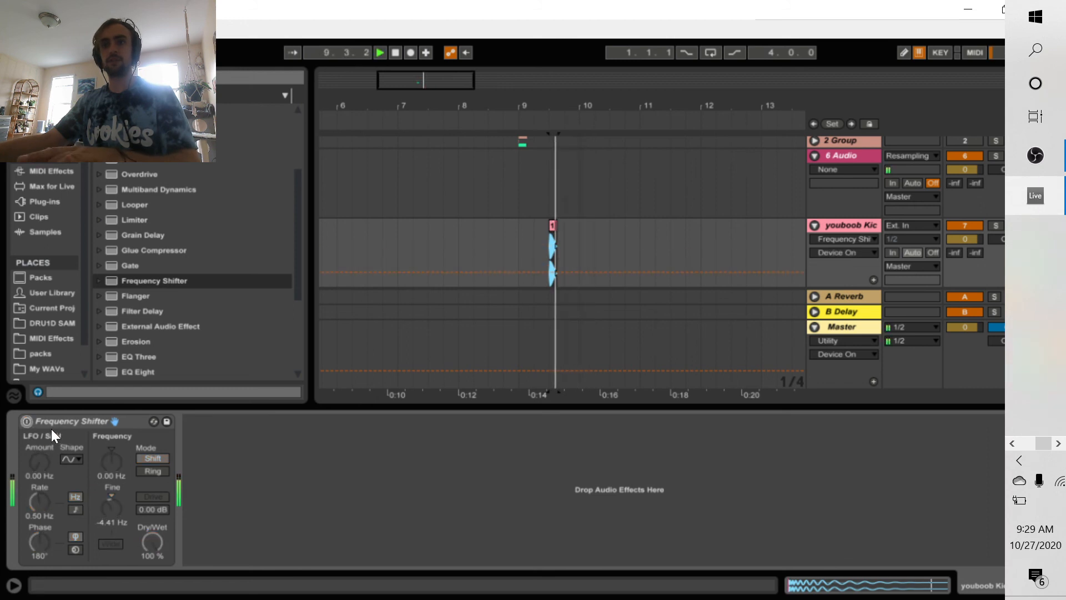
{"action": "left_click", "coordinate": [26, 421]}
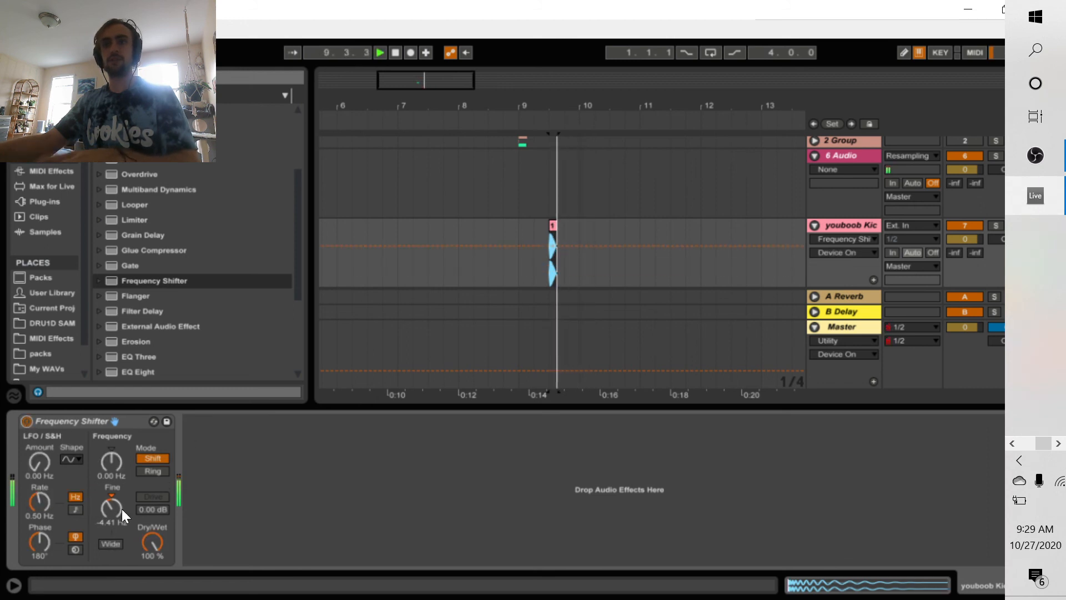
Set Frequency Shifter's fine frequency to -2.60 Hz and compare the kick with the effect bypassed and enabled
{"action": "mouse_move", "coordinate": [124, 514]}
{"action": "left_mouse_down"}
{"action": "mouse_move", "coordinate": [125, 536]}
{"action": "mouse_move", "coordinate": [124, 519]}
{"action": "left_mouse_up"}
{"action": "key", "text": "space"}
{"action": "key", "text": "space"}
{"action": "key", "text": "space"}
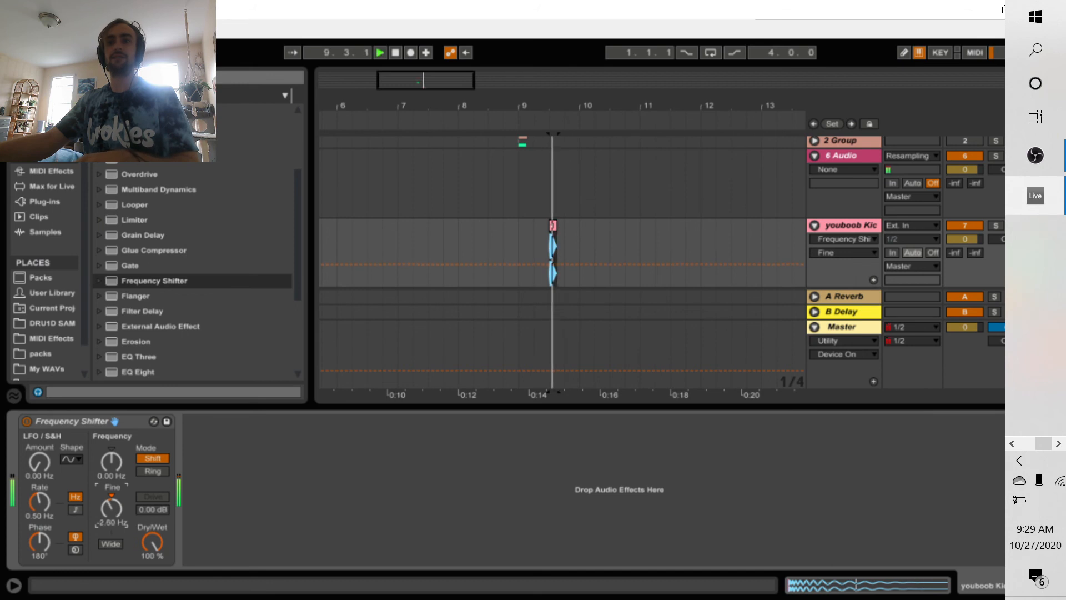
{"action": "left_click", "coordinate": [23, 422]}
{"action": "key", "text": "space"}
{"action": "key", "text": "space"}
{"action": "key", "text": "space"}
{"action": "left_click", "coordinate": [31, 419]}
{"action": "key", "text": "space"}
{"action": "key", "text": "space"}
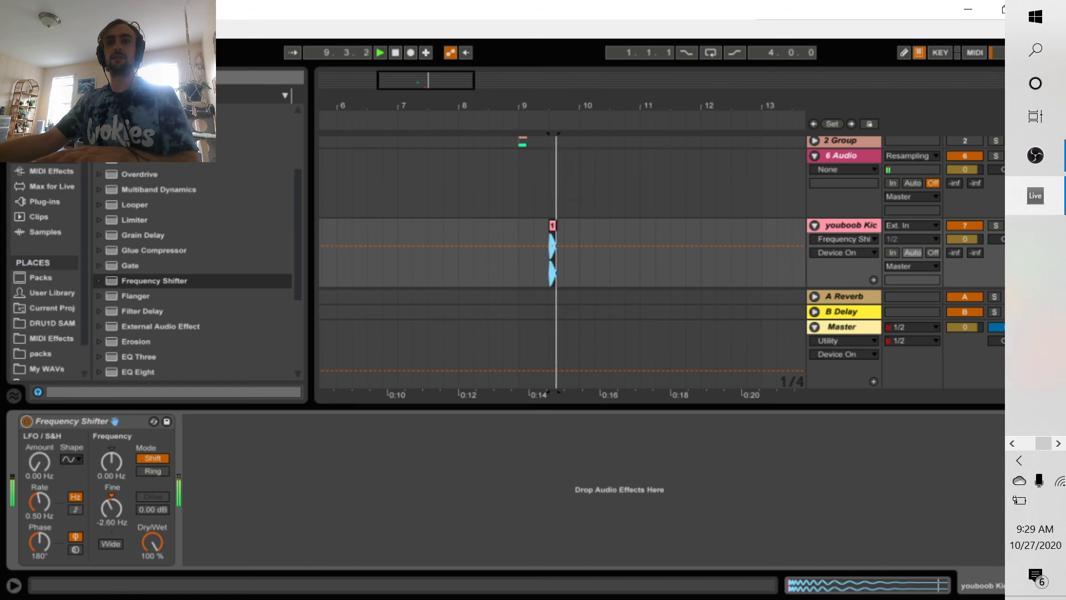
Set Frequency Shifter's fine frequency to 1.58 Hz and audition the kick repeatedly
{"action": "mouse_move", "coordinate": [111, 506]}
{"action": "left_mouse_down"}
{"action": "mouse_move", "coordinate": [111, 477]}
{"action": "mouse_move", "coordinate": [111, 497]}
{"action": "left_mouse_up"}
{"action": "key", "text": "space"}
{"action": "key", "text": "space"}
{"action": "key", "text": "space"}
{"action": "key", "text": "space"}
{"action": "key", "text": "space"}
{"action": "key", "text": "space"}
{"action": "key", "text": "space"}
{"action": "key", "text": "space"}
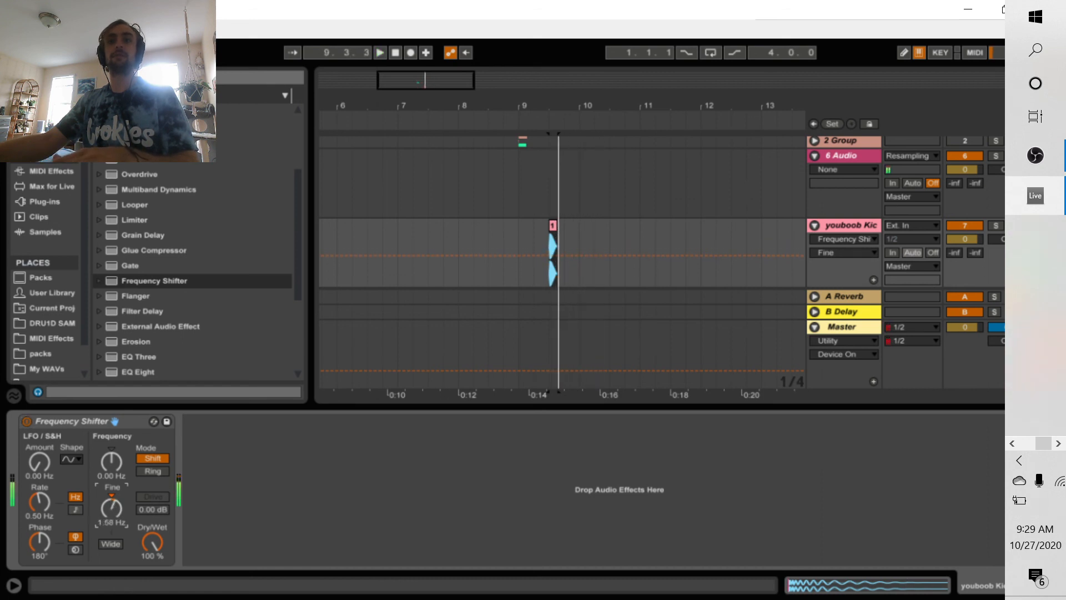
{"action": "key", "text": "space"}
{"action": "key", "text": "space"}
Compare the kick with Frequency Shifter bypassed and enabled, and delete the effect from the track
{"action": "left_click", "coordinate": [24, 420]}
{"action": "key", "text": "space"}
{"action": "key", "text": "space"}
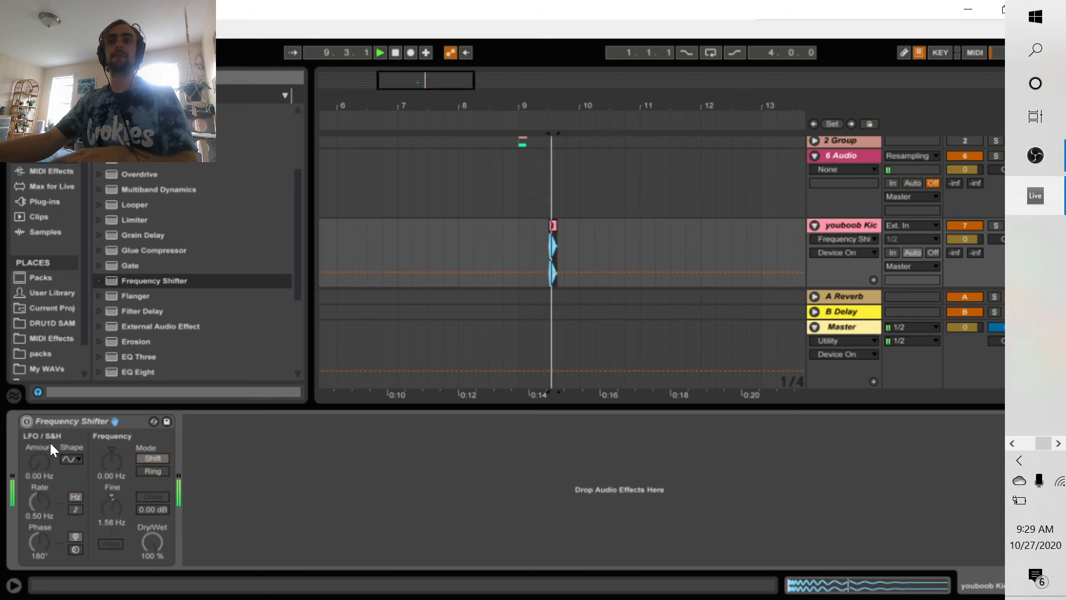
{"action": "key", "text": "space"}
{"action": "key", "text": "space"}
{"action": "left_click", "coordinate": [27, 421]}
{"action": "key", "text": "space"}
{"action": "key", "text": "space"}
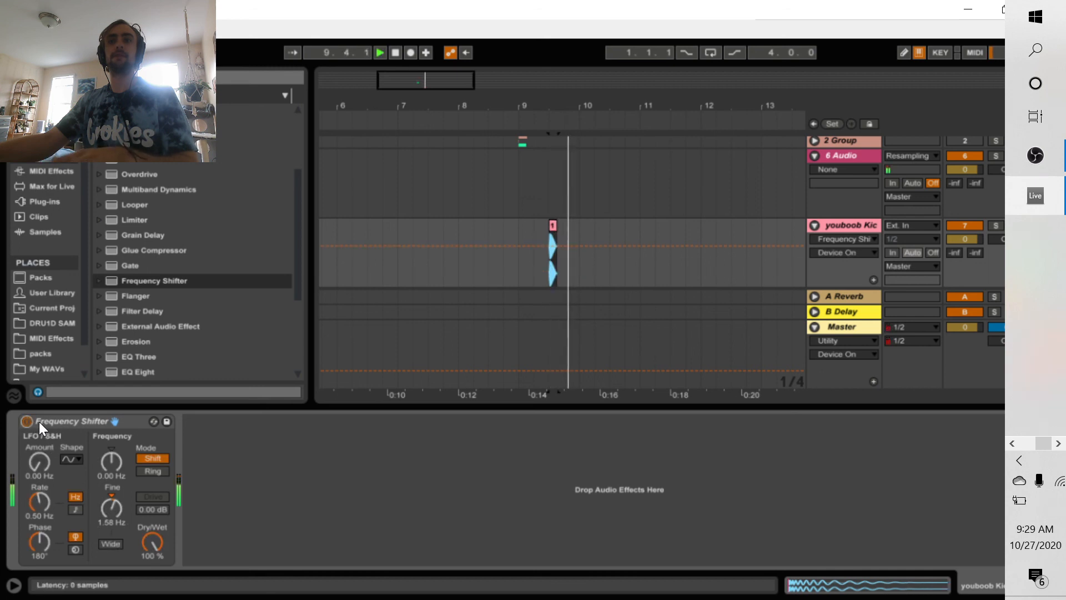
{"action": "key", "text": "space"}
{"action": "key", "text": "space"}
{"action": "key", "text": "space"}
{"action": "key", "text": "space"}
{"action": "left_click", "coordinate": [58, 423]}
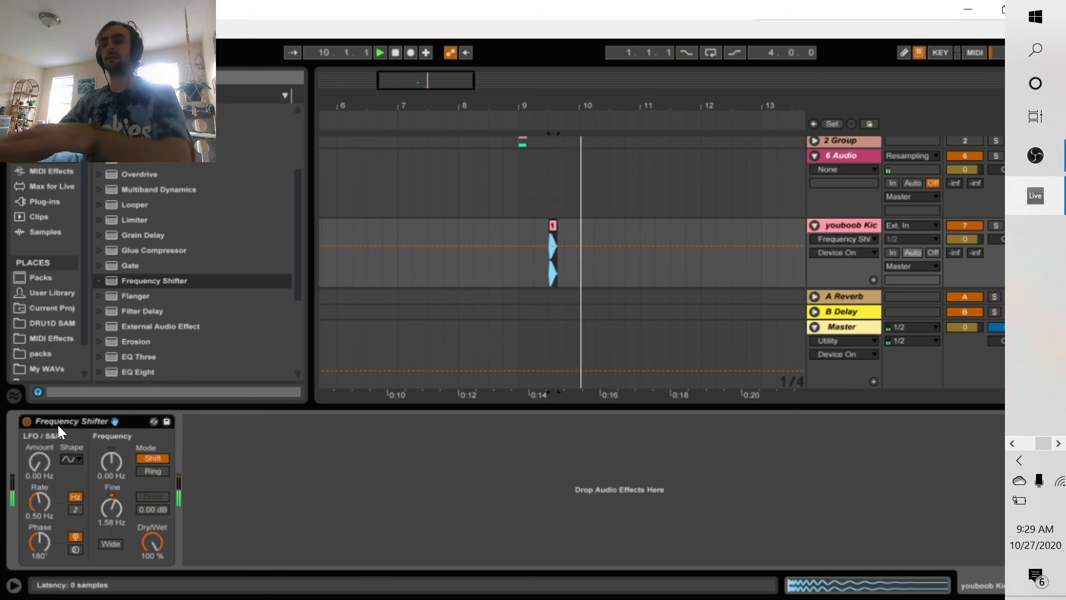
{"action": "key", "text": "Delete"}
Add Cabinet to the kick track, set its output to Dual, and lower its dry/wet to 31 % while auditioning the kick
{"action": "scroll", "coordinate": [205, 322], "scroll_direction": "down", "scroll_amount": 1}
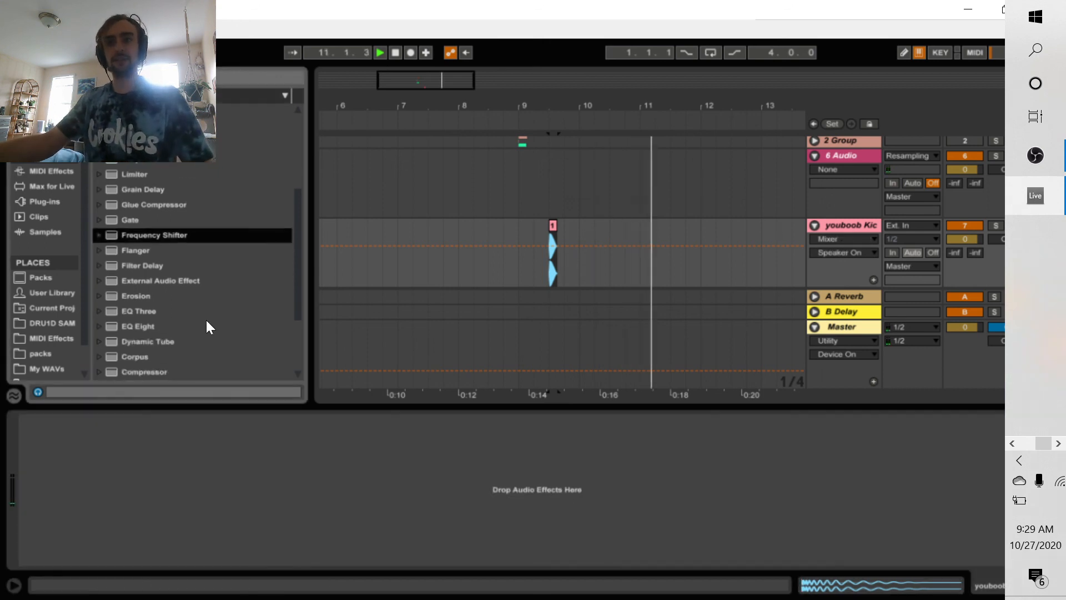
{"action": "scroll", "coordinate": [205, 319], "scroll_direction": "down", "scroll_amount": 3}
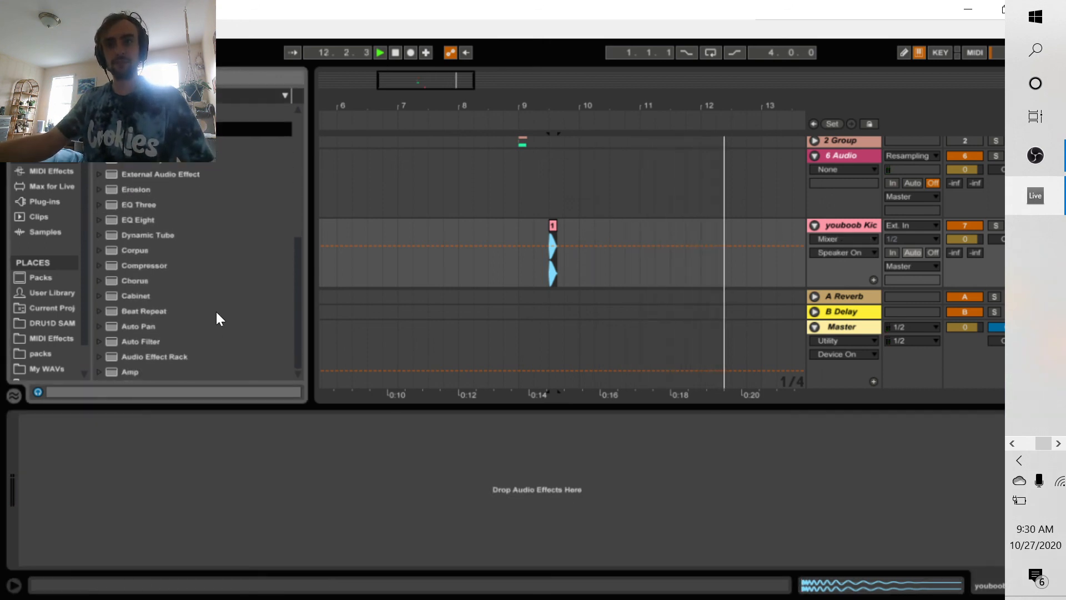
{"action": "left_click", "coordinate": [549, 228]}
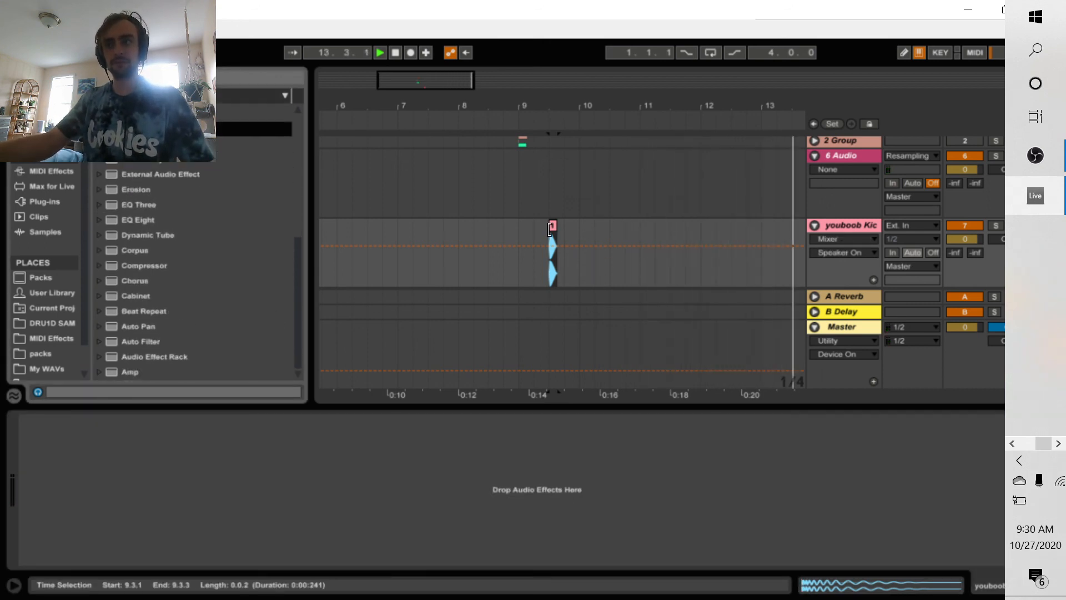
{"action": "left_click", "coordinate": [548, 226]}
{"action": "key", "text": "space"}
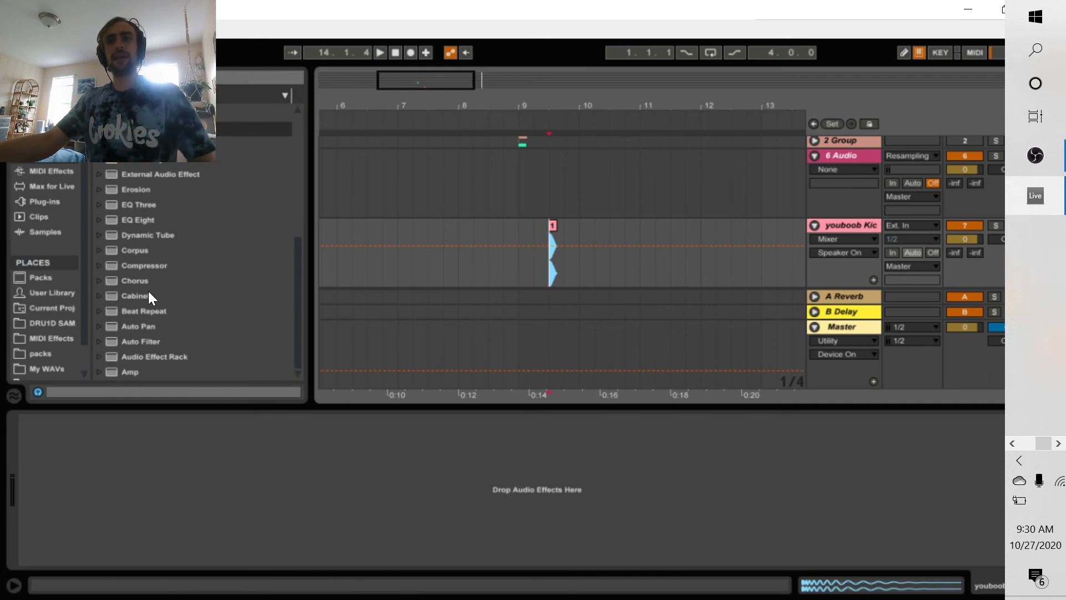
{"action": "left_click_drag", "start_coordinate": [150, 297], "coordinate": [282, 486]}
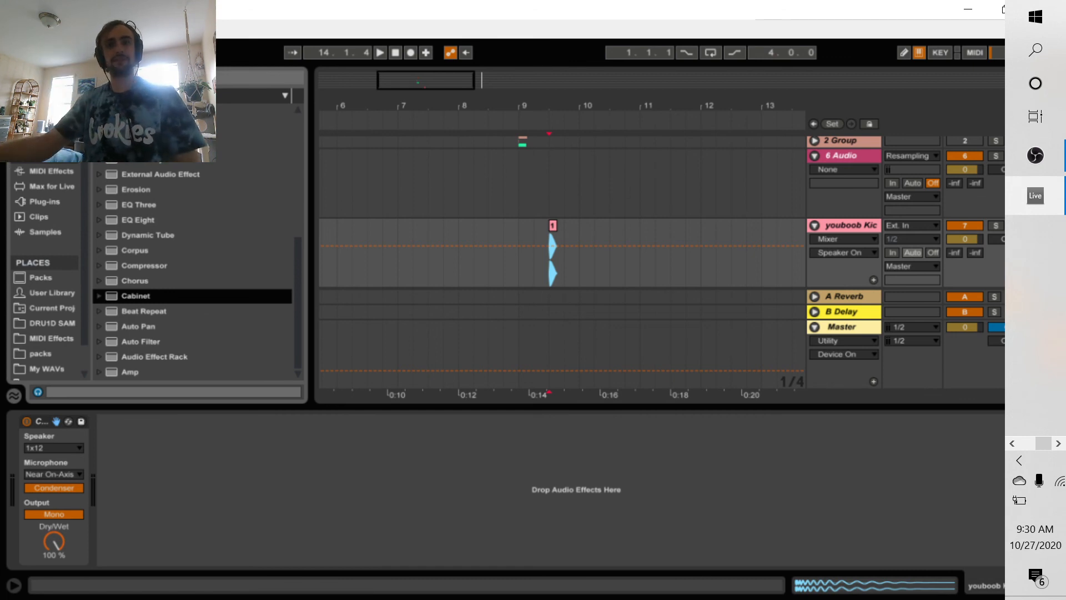
{"action": "left_click", "coordinate": [61, 515]}
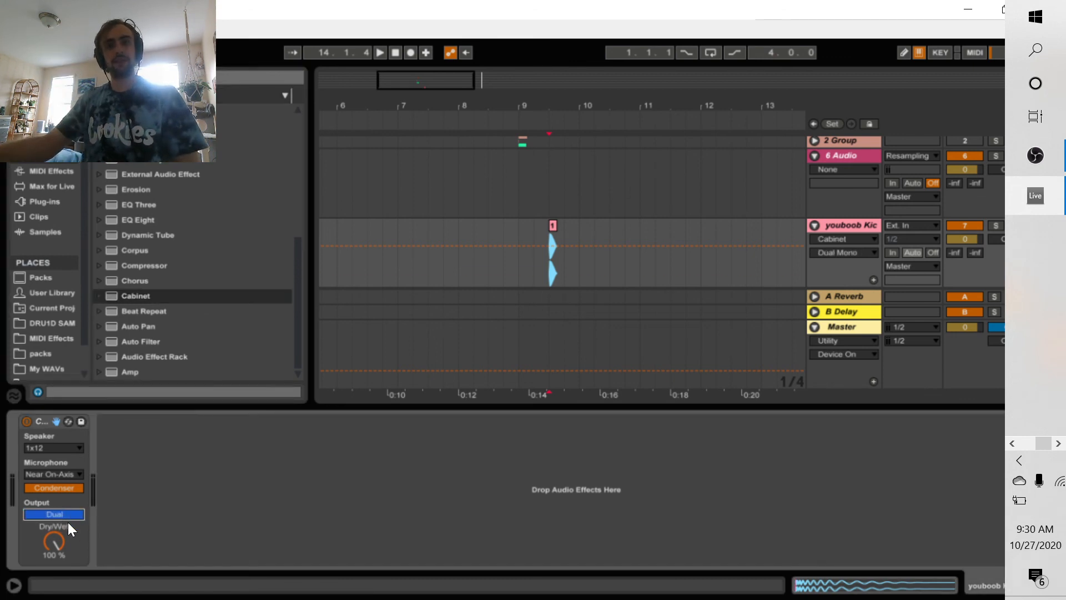
{"action": "key", "text": "space"}
{"action": "left_click_drag", "start_coordinate": [67, 528], "coordinate": [68, 564]}
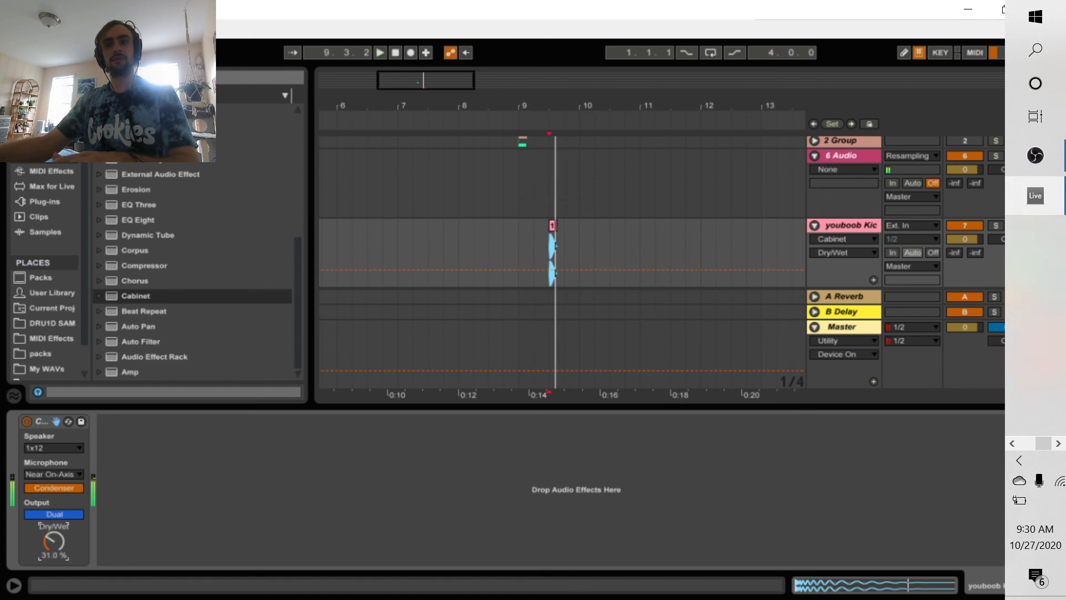
Audition the kick with Cabinet bypassed and enabled, and delete the effect from the track
{"action": "left_click", "coordinate": [26, 422]}
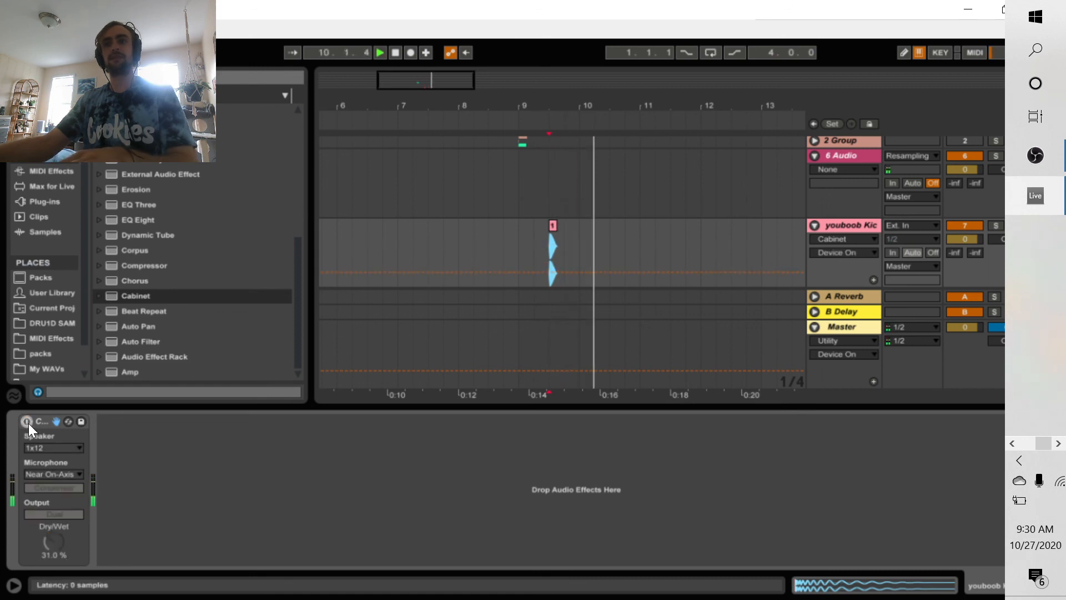
{"action": "left_click", "coordinate": [26, 423]}
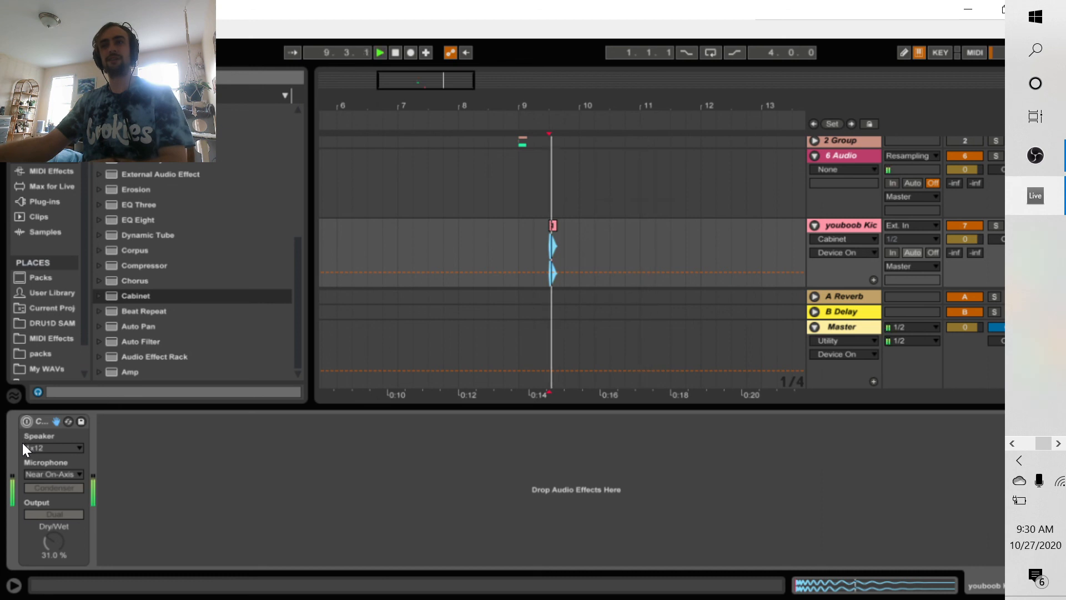
{"action": "left_click", "coordinate": [28, 420]}
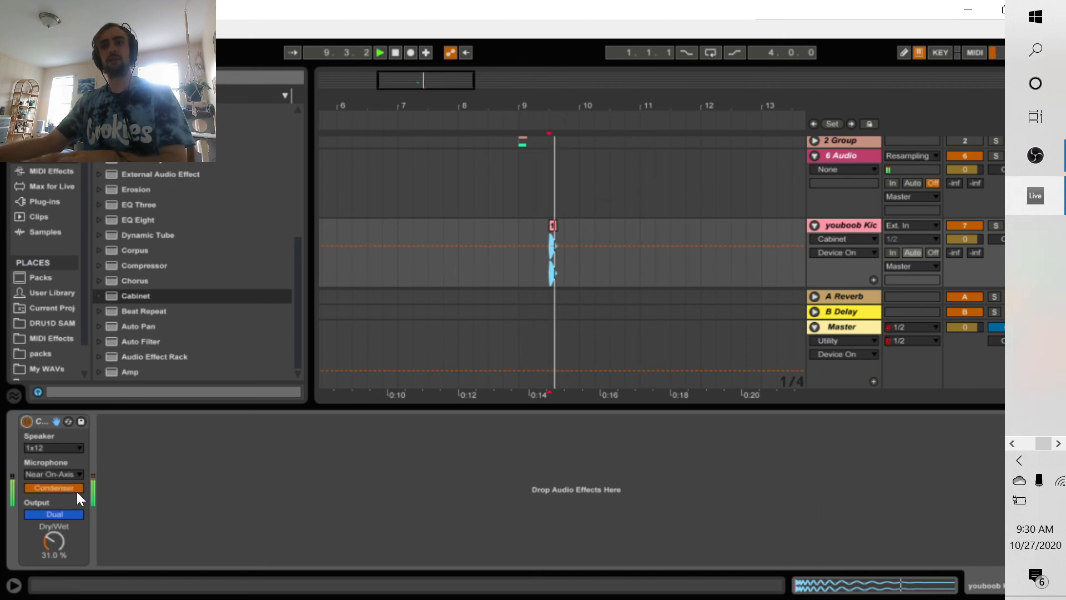
{"action": "key", "text": "space"}
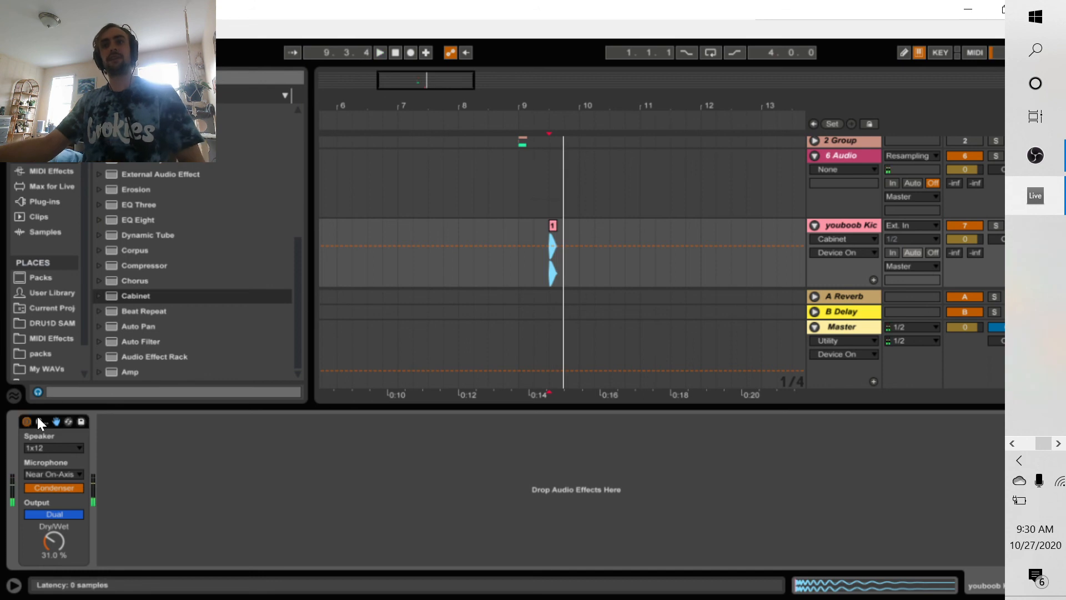
{"action": "key", "text": "Delete"}
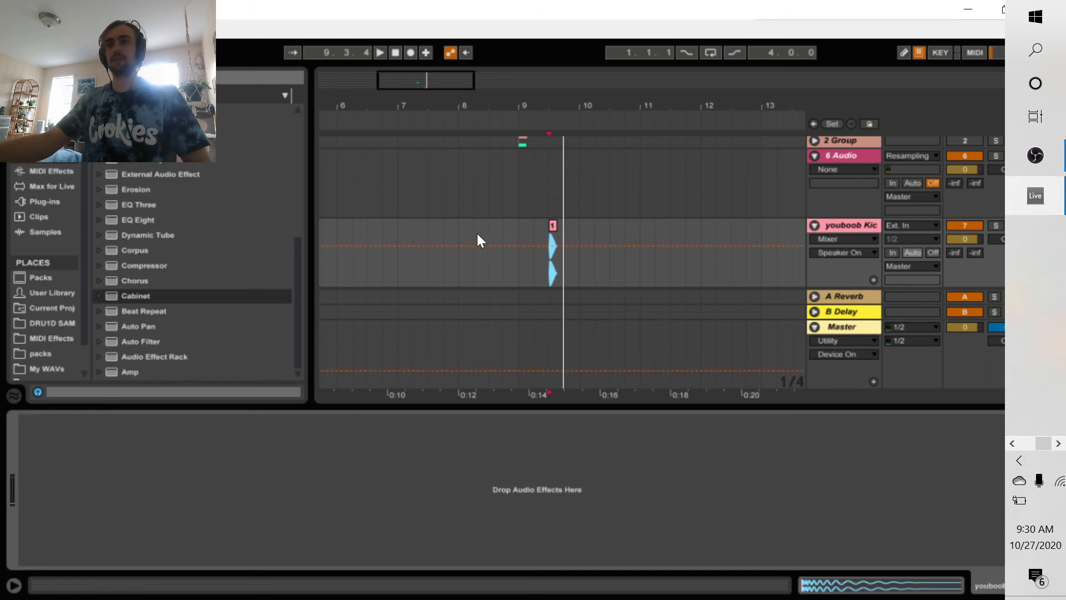
Select the kick clip, open its sample view, and reveal its audio file in the current project's browser folder
{"action": "left_click", "coordinate": [553, 226]}
{"action": "left_click_drag", "start_coordinate": [567, 110], "coordinate": [567, 166]}
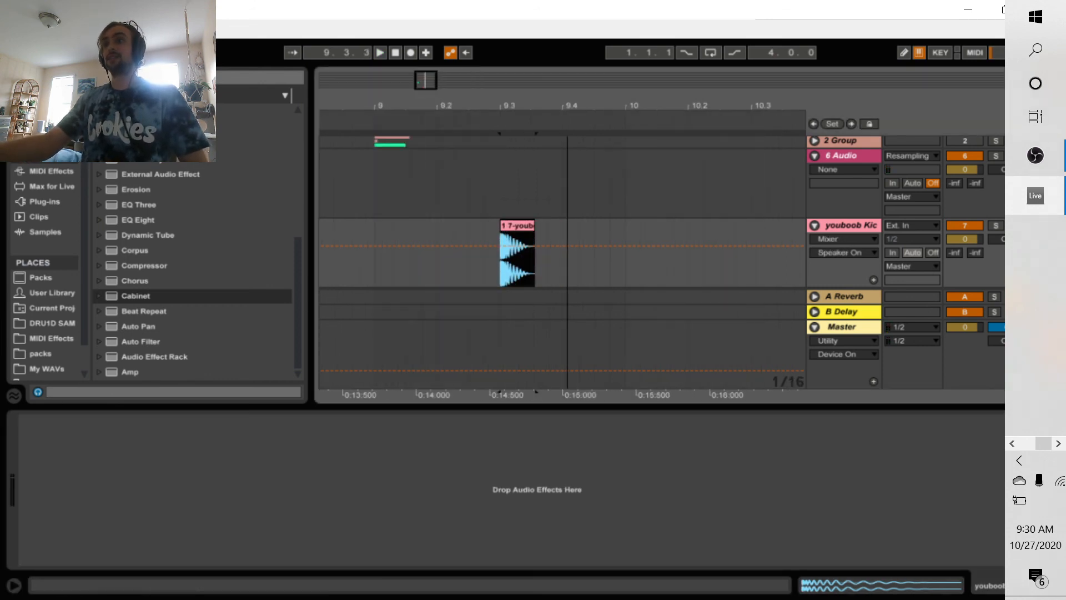
{"action": "left_click", "coordinate": [525, 226]}
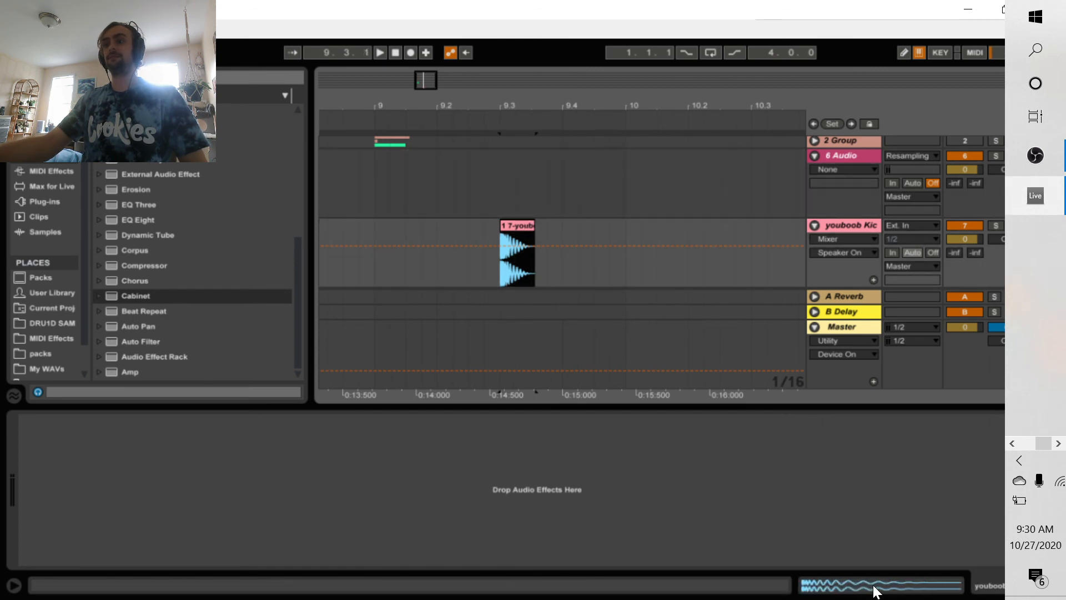
{"action": "left_click", "coordinate": [874, 590]}
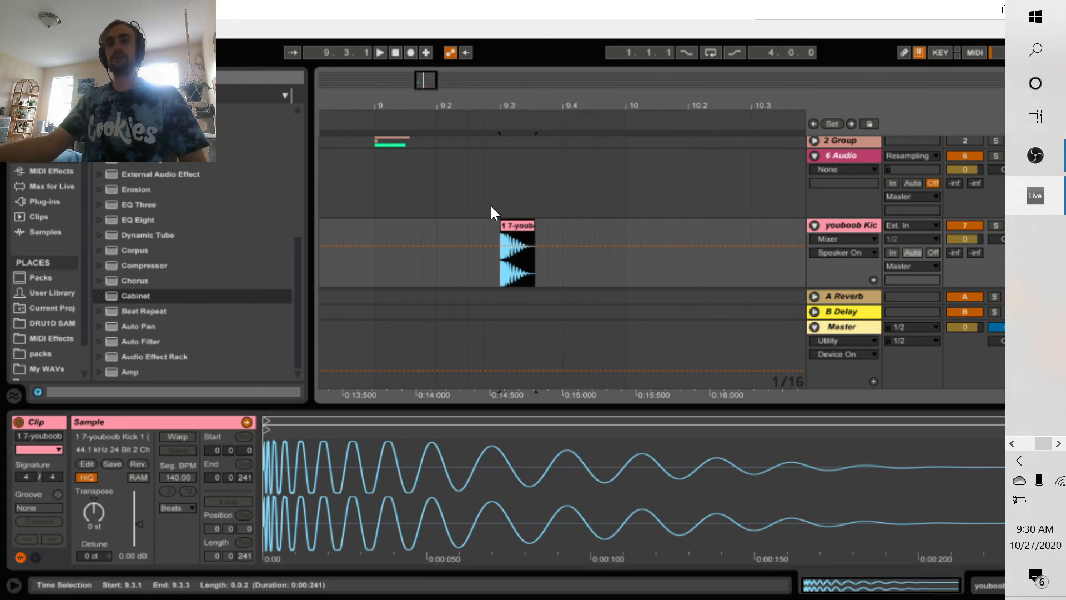
{"action": "key", "text": "ctrl+alt+r"}
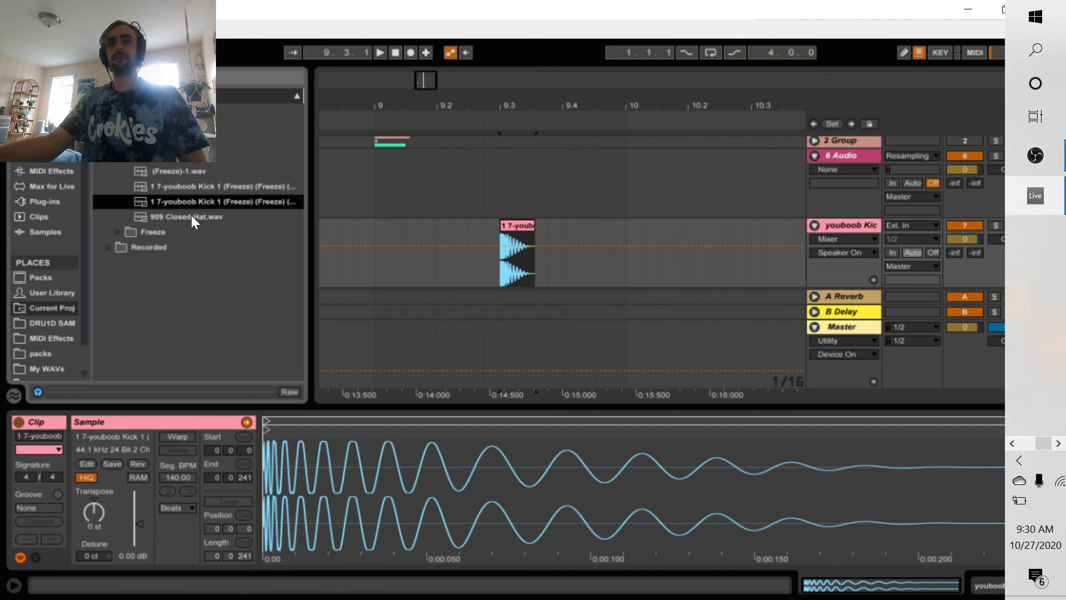
Rename the revealed kick sample file as youboob kick 3
{"action": "key", "text": "ctrl+r"}
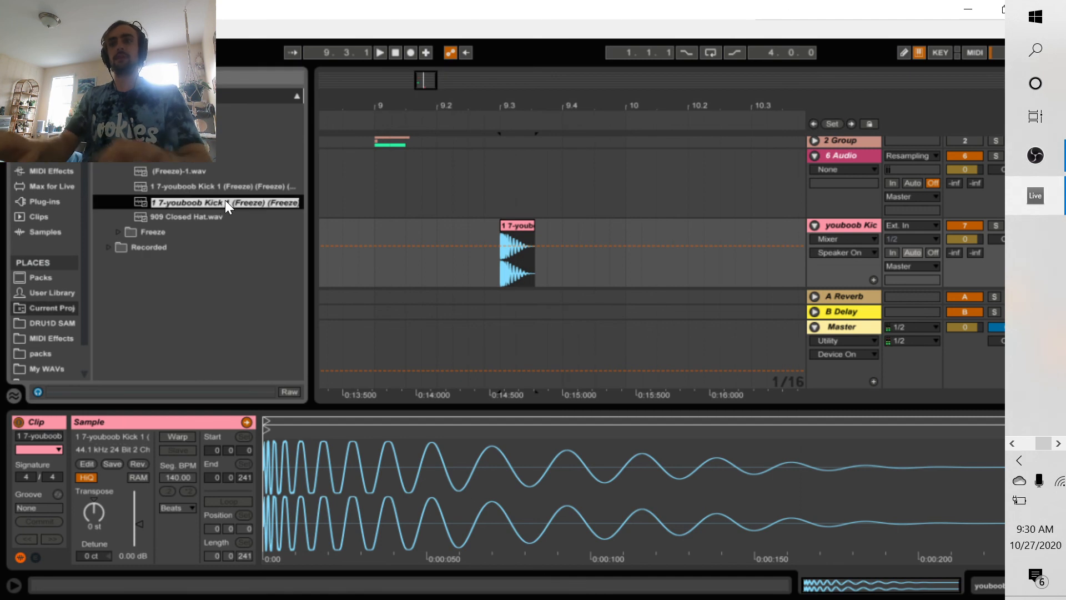
{"action": "type", "text": "youboo"}
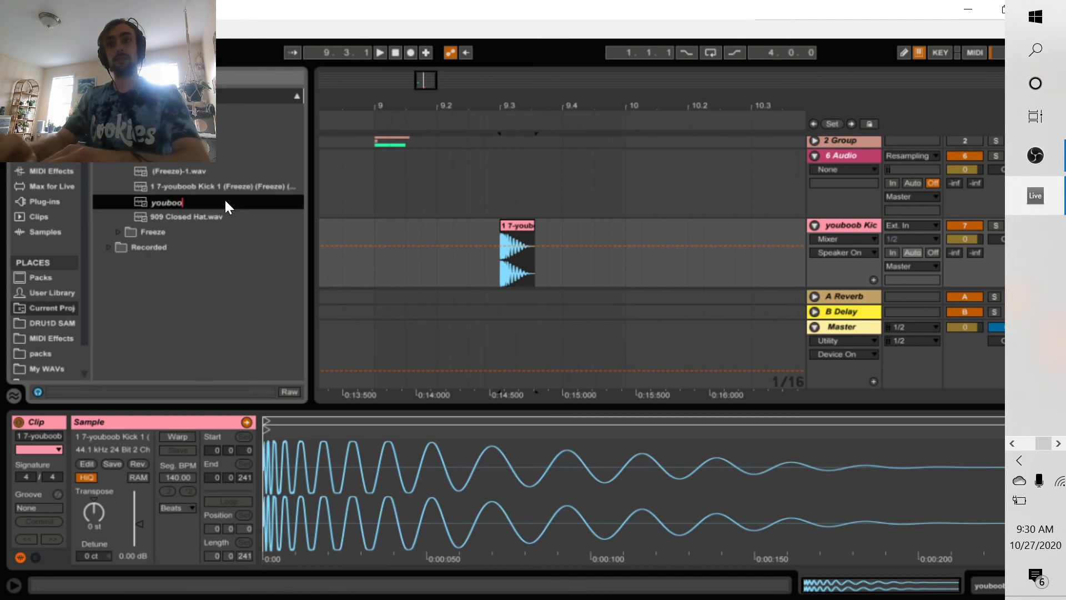
{"action": "type", "text": "b kick"}
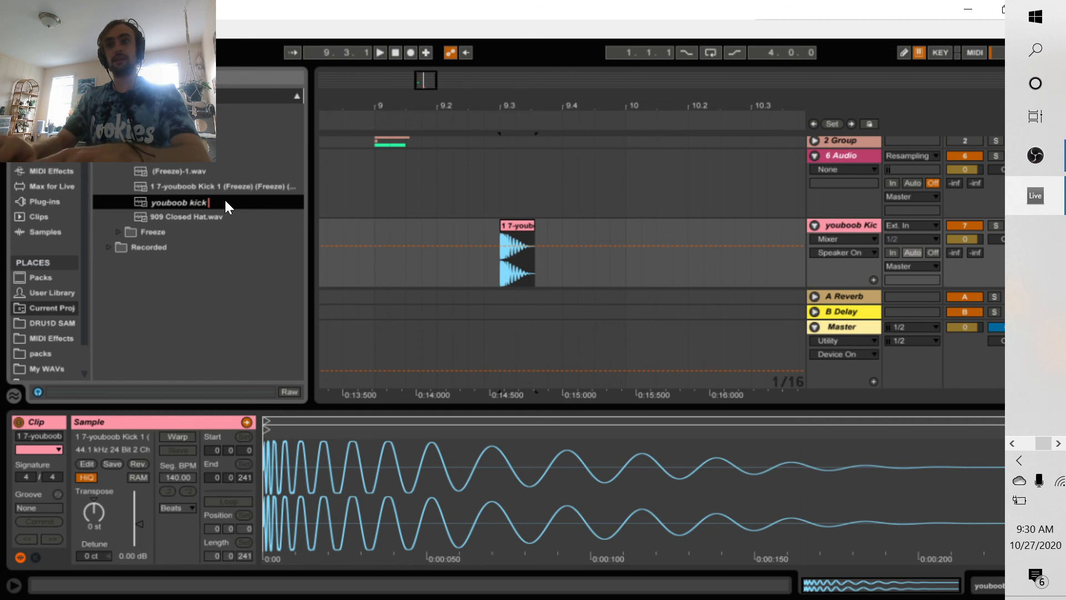
{"action": "type", "text": " 3"}
{"action": "key", "text": "Return"}
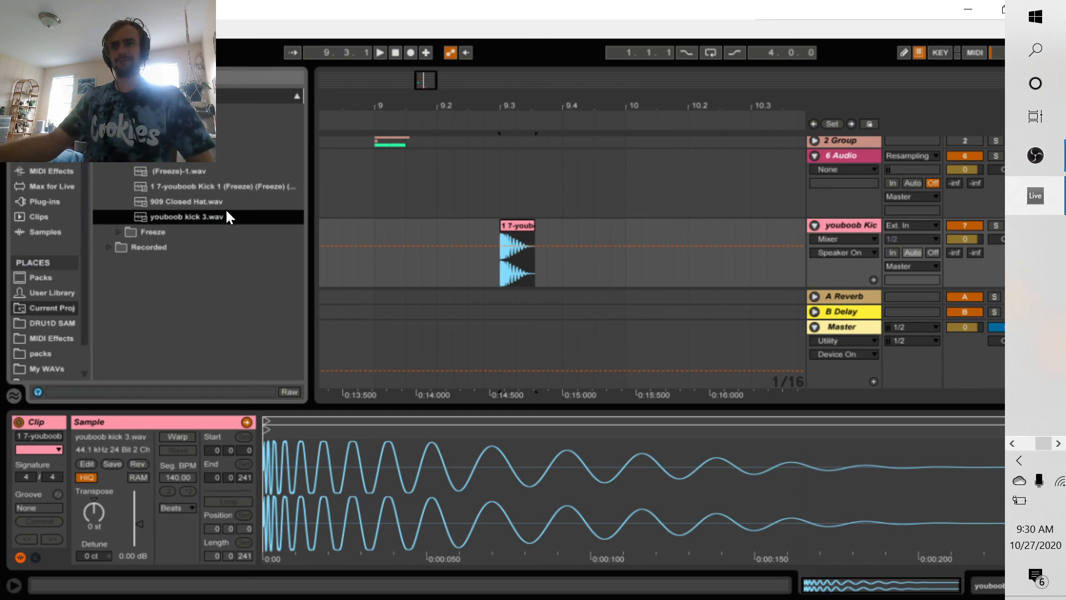
Rename the kick sample file as youboob kick 4
{"action": "key", "text": "ctrl+r"}
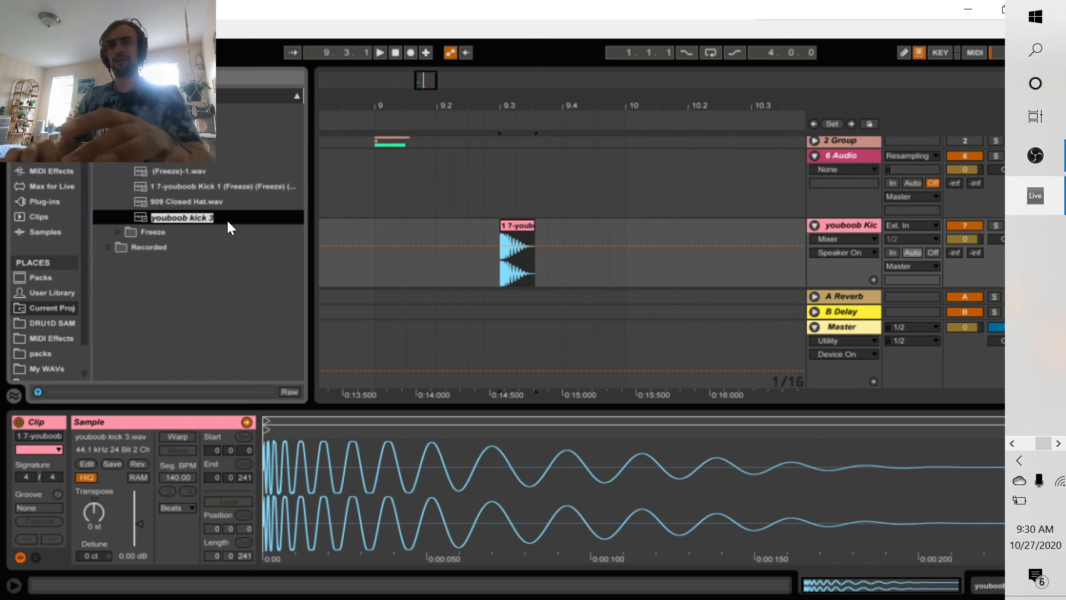
{"action": "key", "text": "End"}
{"action": "key", "text": "BackSpace"}
{"action": "key", "text": "BackSpace"}
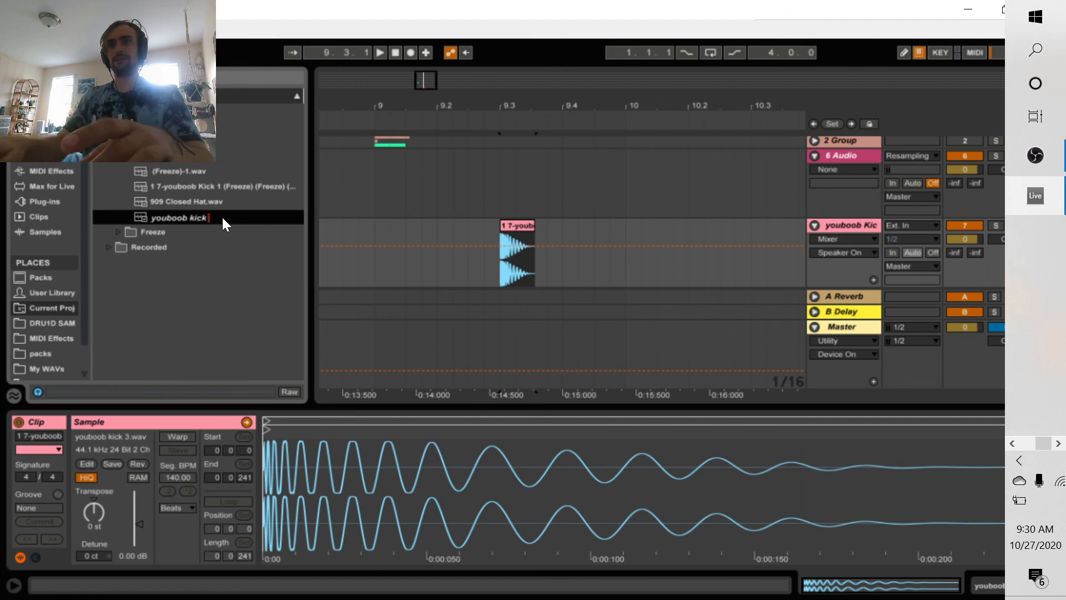
{"action": "type", "text": "4"}
{"action": "key", "text": "Return"}
File youboob kick 4.wav in the youboob Kick folder under Kick Processes in the DRU1D sample library
{"action": "left_click_drag", "start_coordinate": [221, 218], "coordinate": [41, 259]}
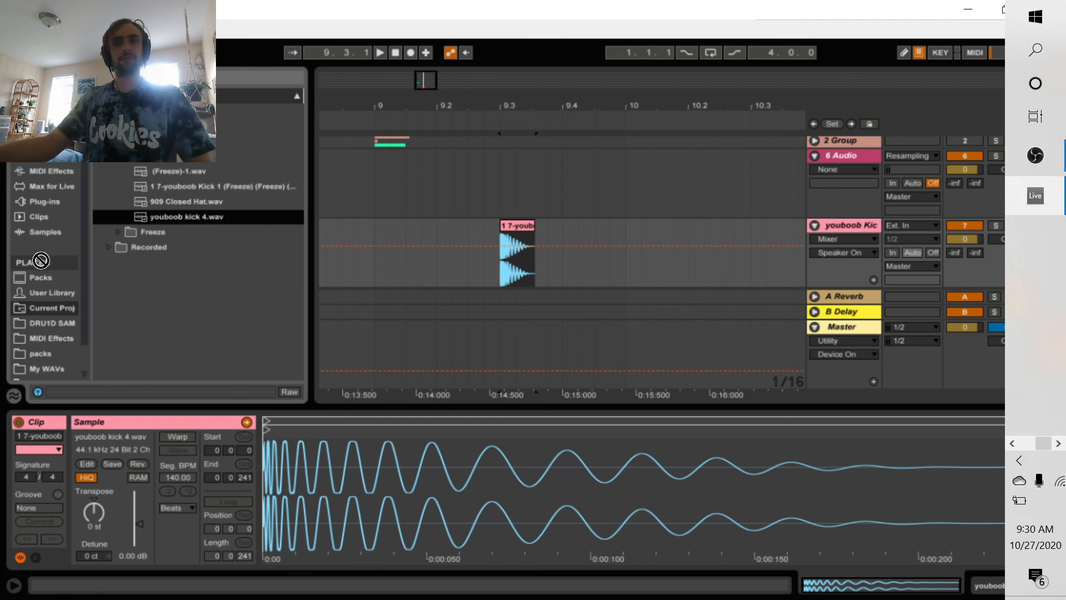
{"action": "left_click_drag", "start_coordinate": [48, 326], "coordinate": [224, 266]}
{"action": "left_click", "coordinate": [219, 278]}
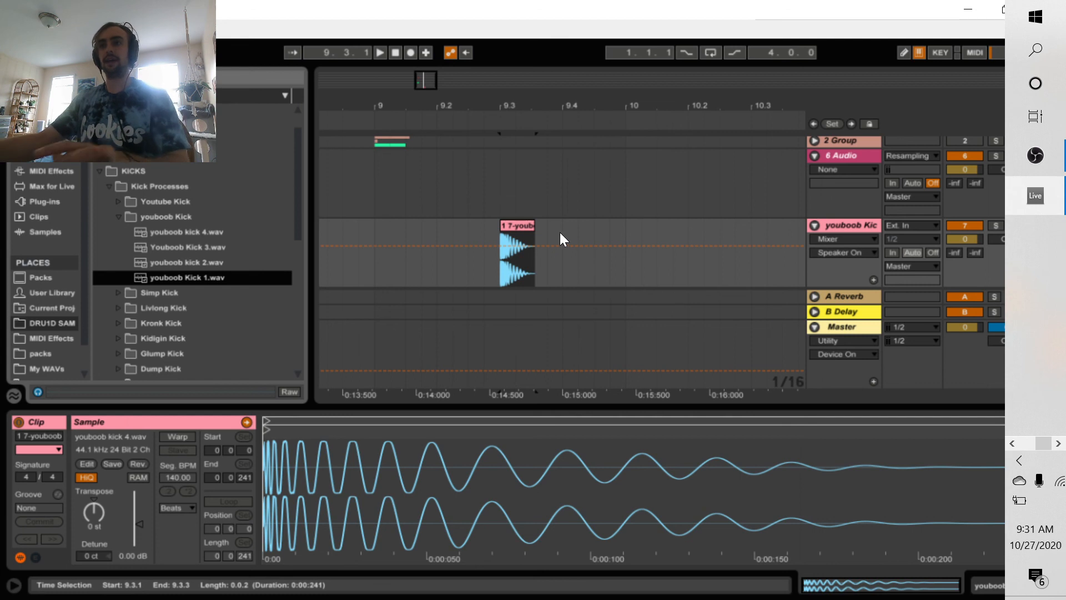
Audition the processed kick clip and compare it with the original sound at bar 9
{"action": "left_click", "coordinate": [523, 220]}
{"action": "key", "text": "space"}
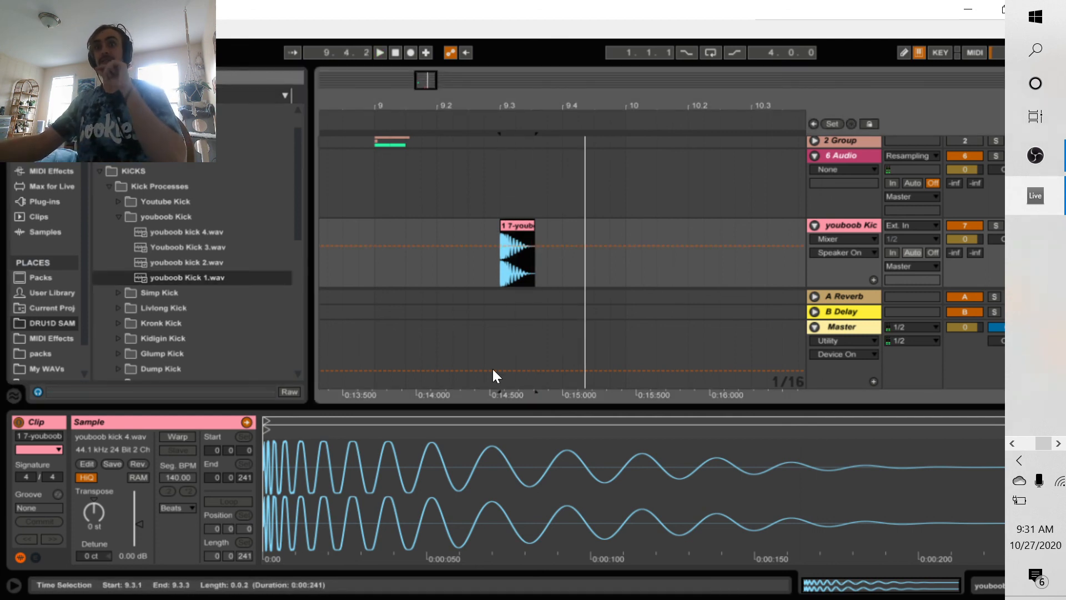
{"action": "key", "text": "space"}
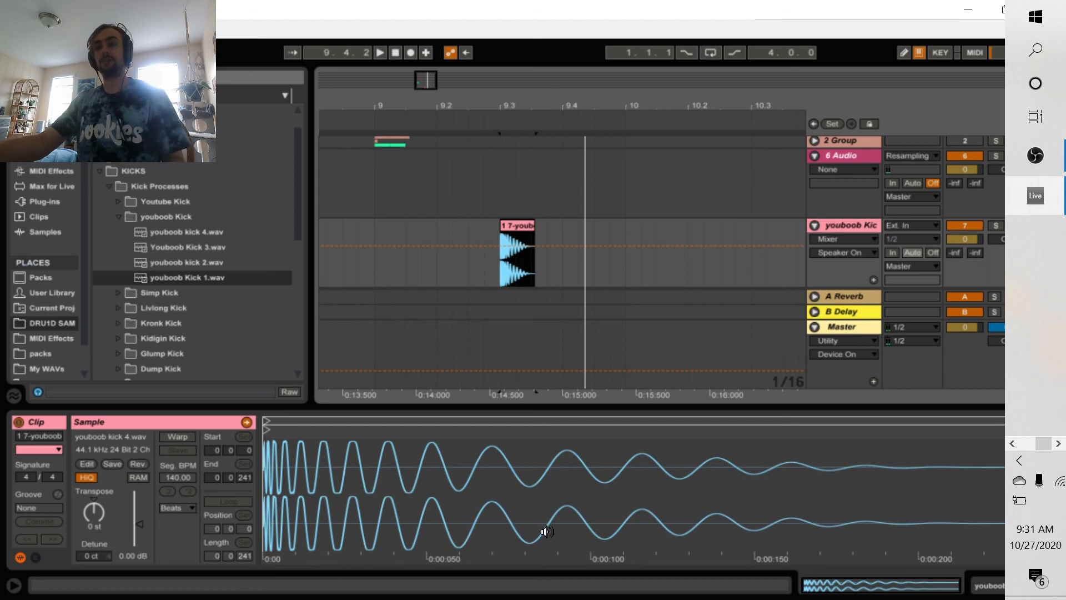
{"action": "left_click", "coordinate": [374, 166]}
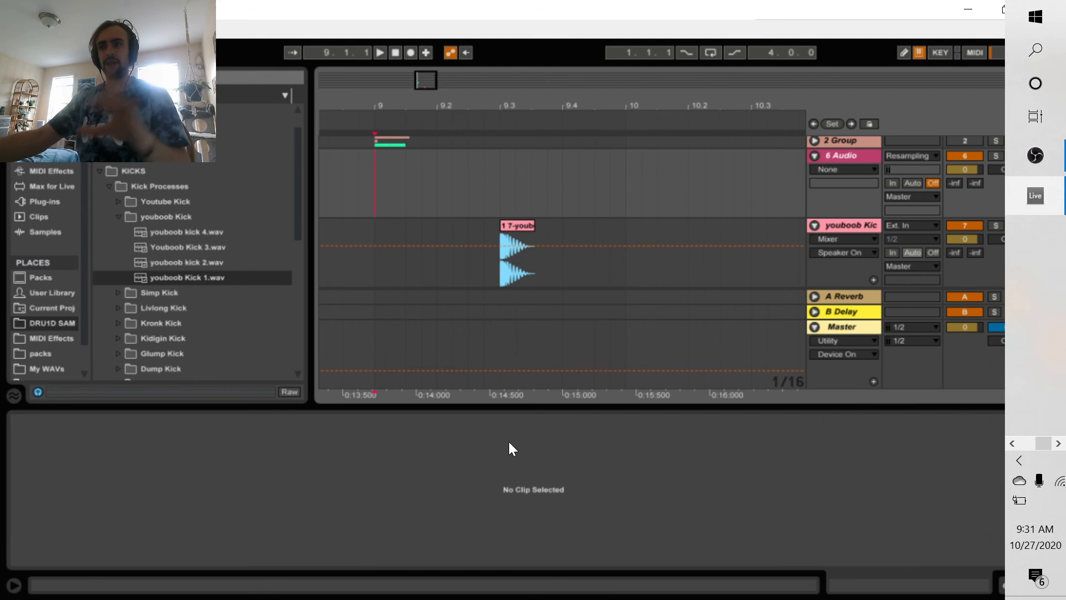
{"action": "key", "text": "space"}
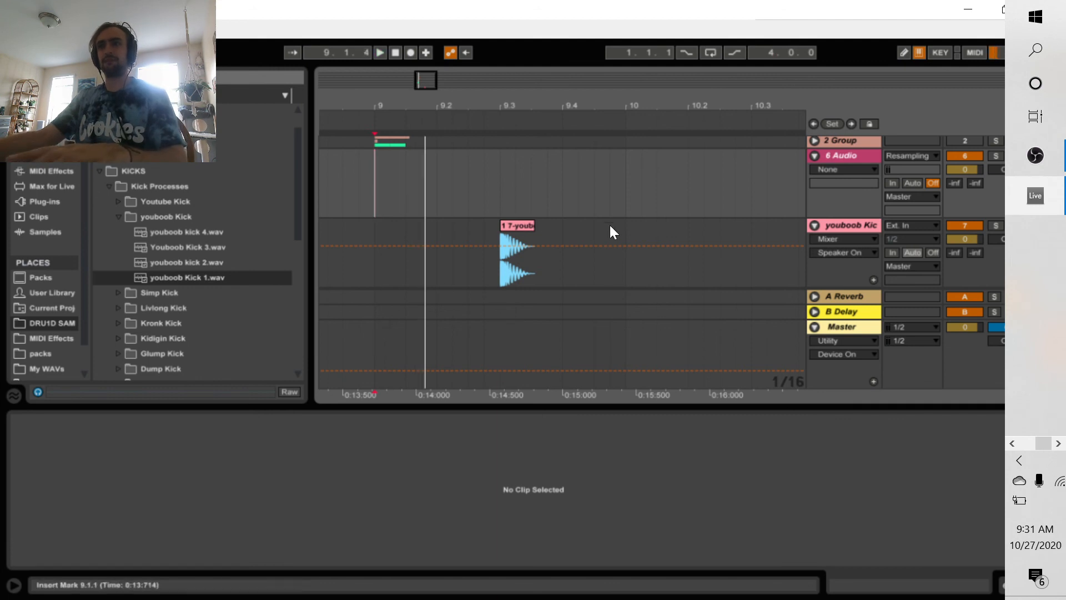
{"action": "left_click", "coordinate": [498, 269]}
{"action": "key", "text": "space"}
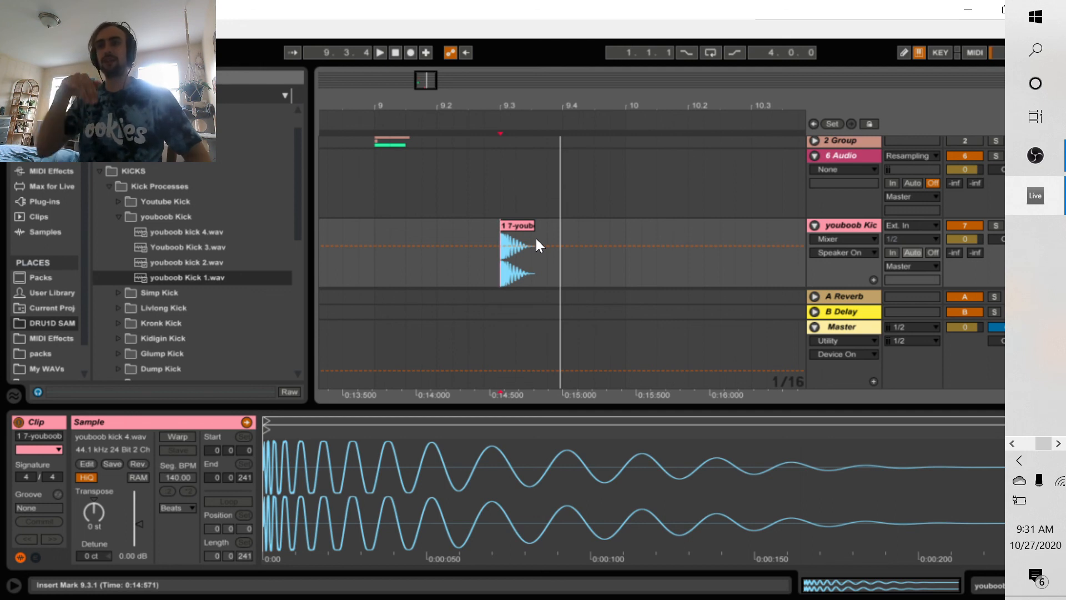
Search all browser content for kick samples and place ah_kick_extract.wav on the 6 Audio track at 9.3, above the youboob kick
{"action": "left_click", "coordinate": [221, 81]}
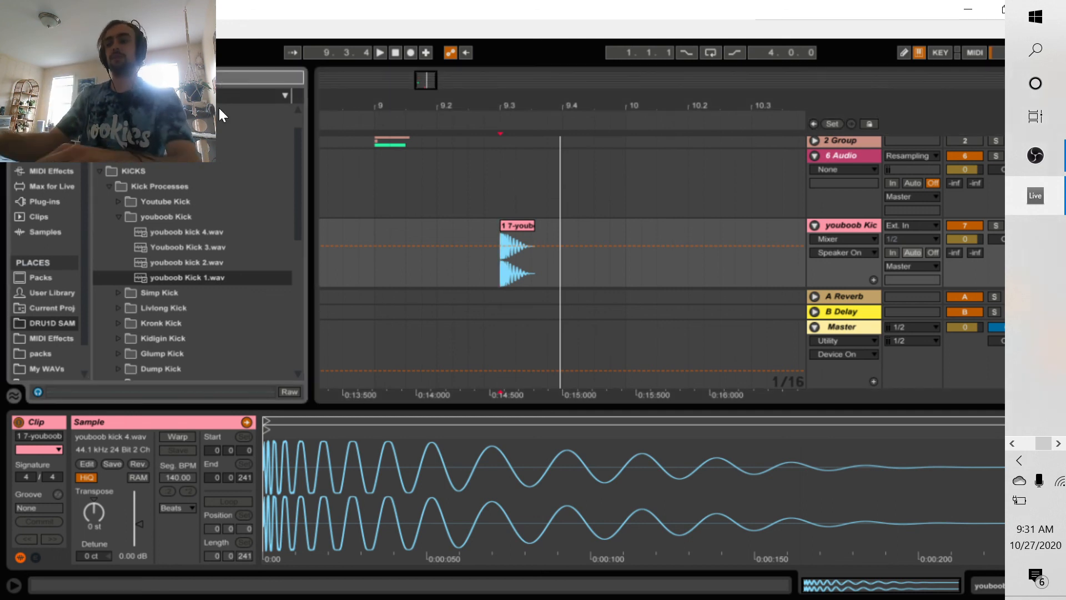
{"action": "key", "text": "Return"}
{"action": "left_click", "coordinate": [22, 246]}
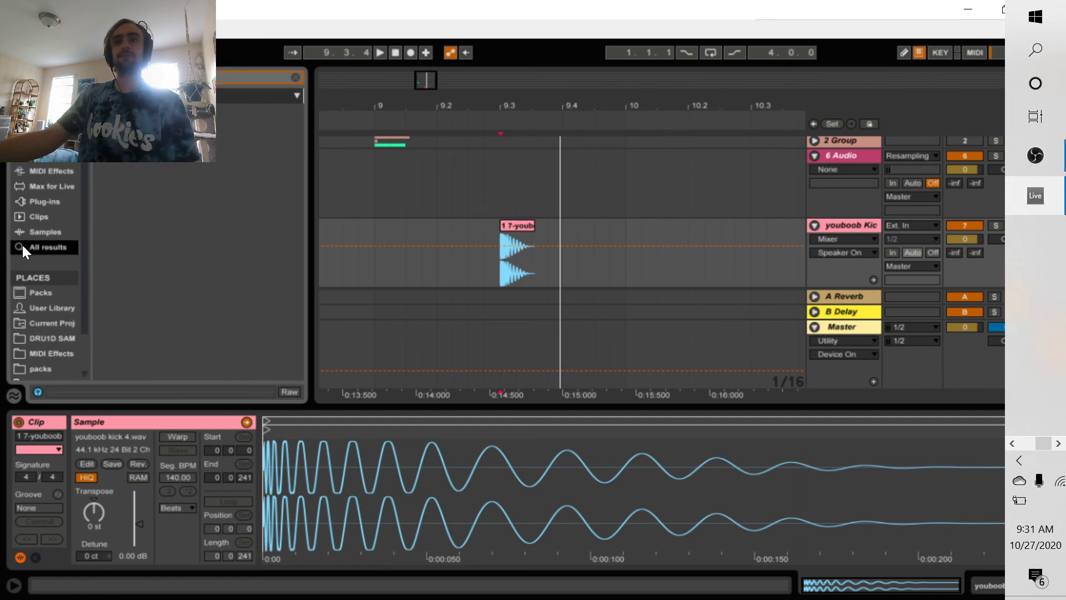
{"action": "left_click_drag", "start_coordinate": [211, 230], "coordinate": [501, 175]}
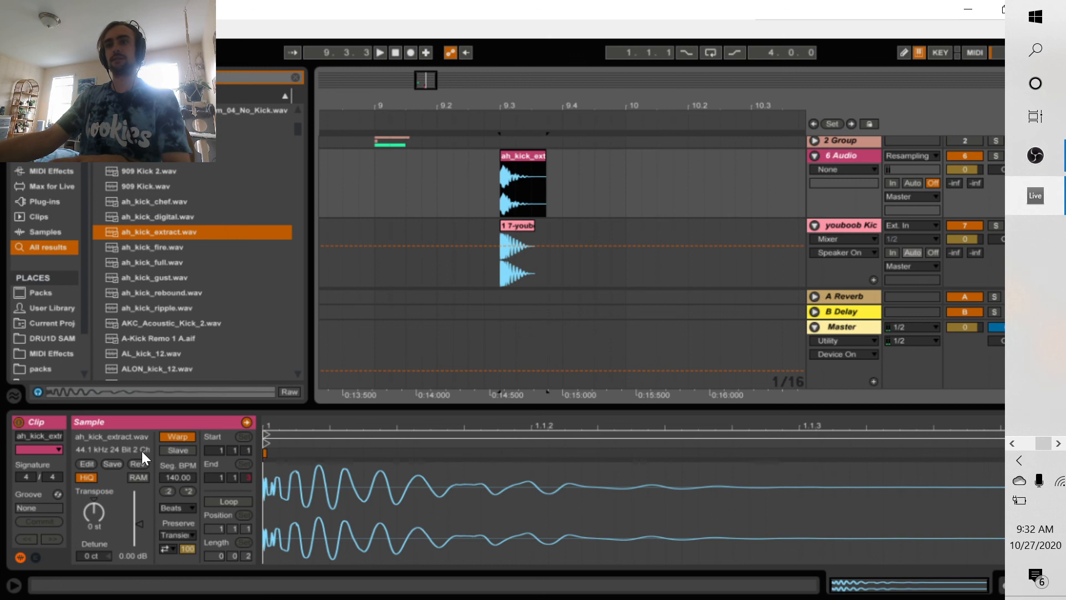
Turn off warping for the ah_kick_extract clip and audition it repeatedly layered with the youboob kick
{"action": "key", "text": "space"}
{"action": "key", "text": "space"}
{"action": "key", "text": "space"}
{"action": "key", "text": "space"}
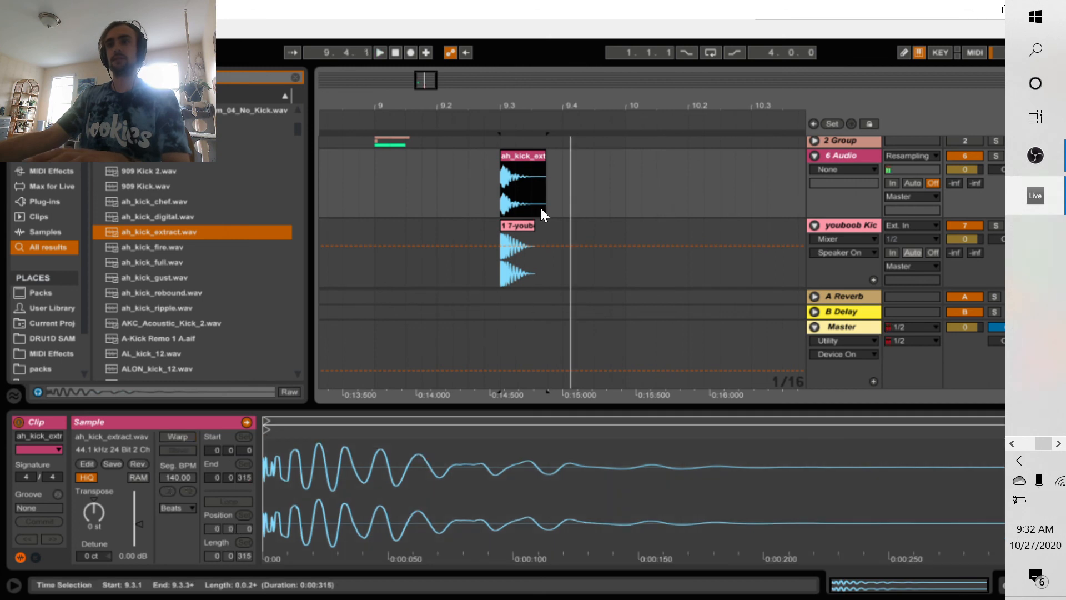
{"action": "left_click_drag", "start_coordinate": [528, 105], "coordinate": [533, 114]}
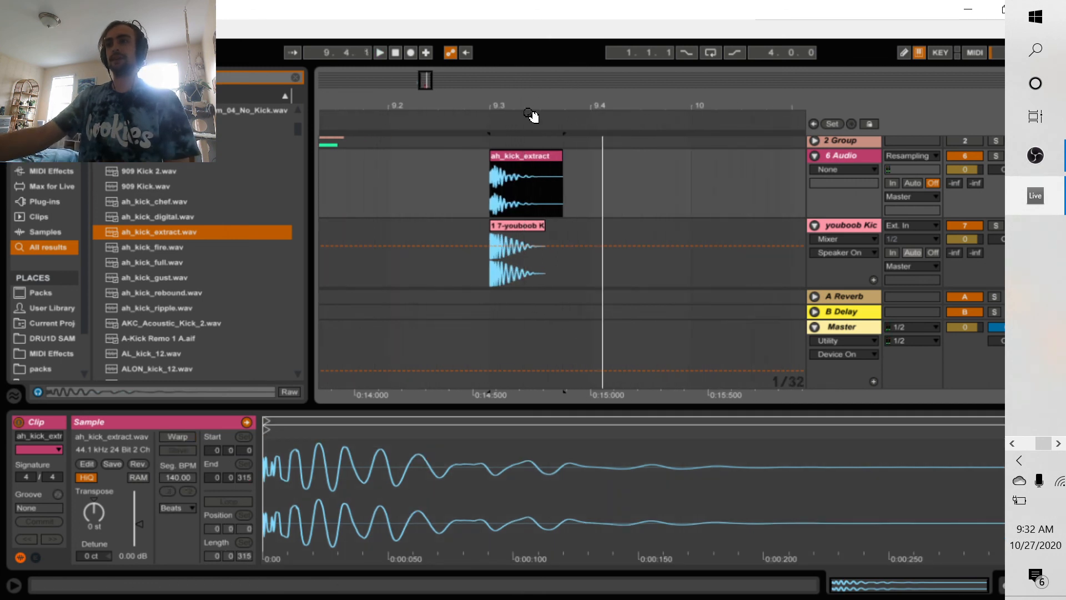
{"action": "key", "text": "space"}
{"action": "key", "text": "space"}
{"action": "key", "text": "space"}
{"action": "key", "text": "space"}
{"action": "key", "text": "space"}
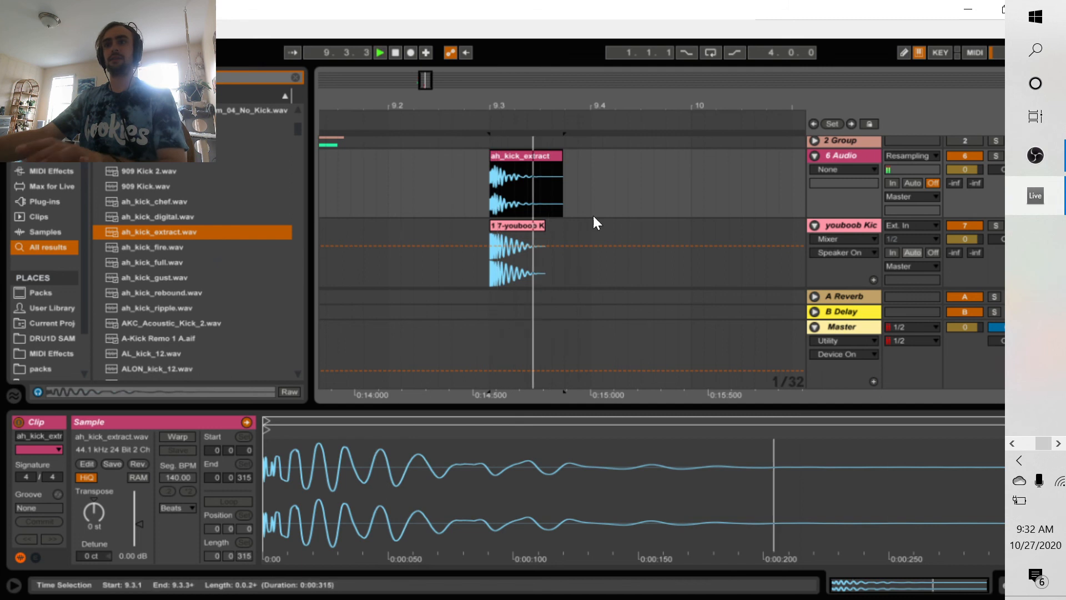
{"action": "key", "text": "space"}
{"action": "key", "text": "space"}
{"action": "key", "text": "space"}
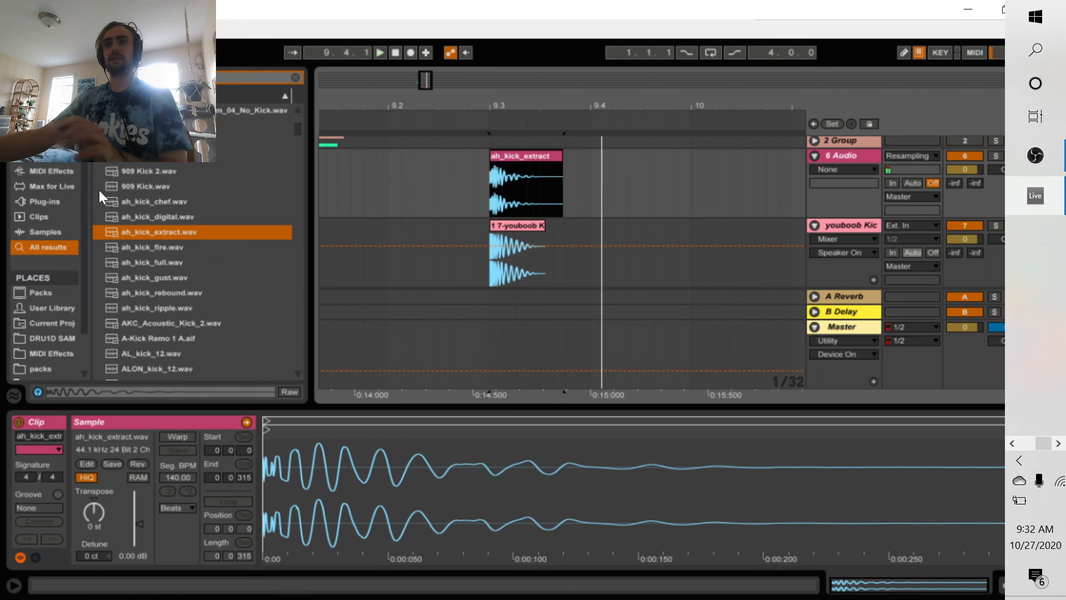
Clear the browser search and compare the layered kick with the 6 Audio track active and muted
{"action": "left_click", "coordinate": [297, 79]}
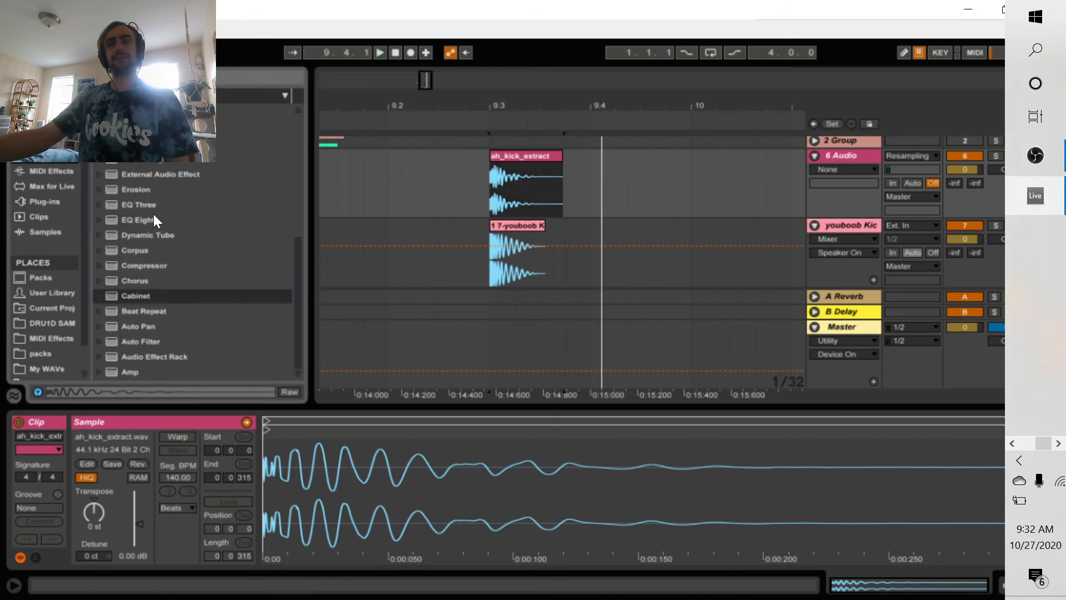
{"action": "left_click", "coordinate": [491, 181]}
{"action": "key", "text": "space"}
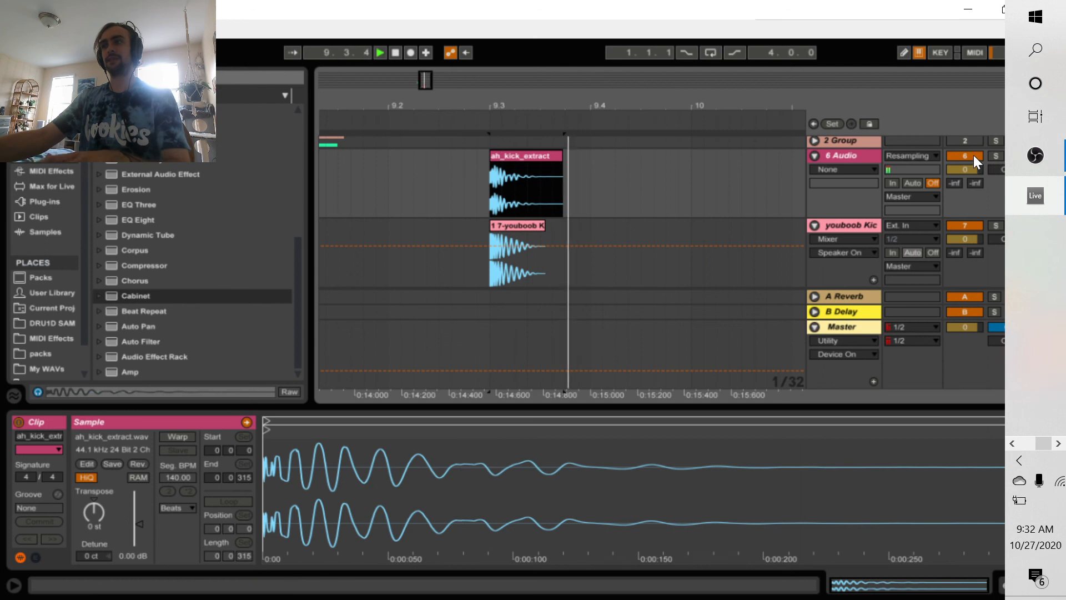
{"action": "key", "text": "space"}
{"action": "left_click", "coordinate": [973, 153]}
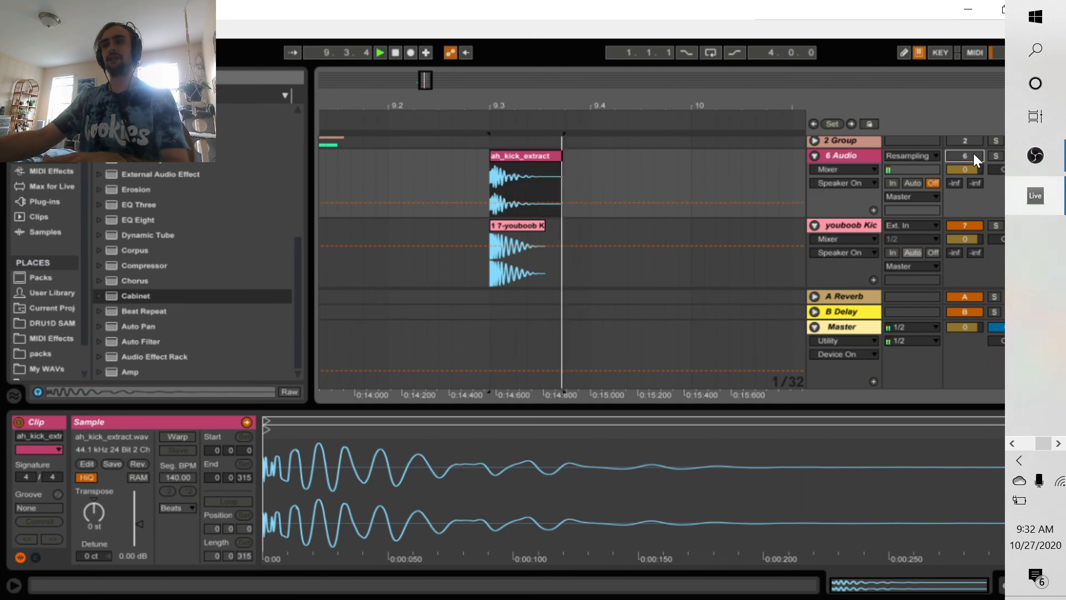
{"action": "left_click", "coordinate": [966, 156]}
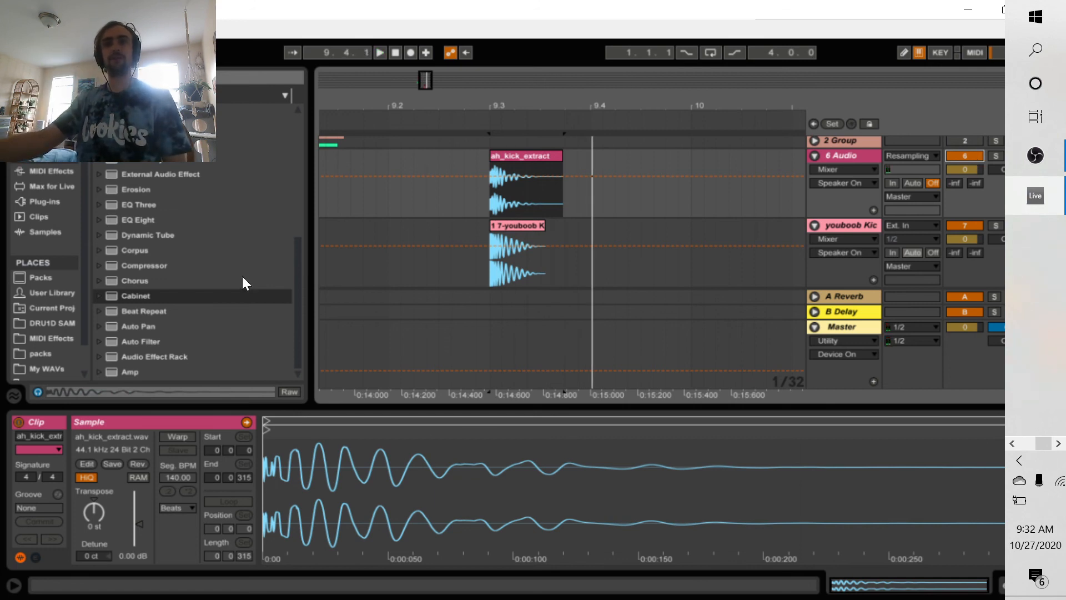
Add EQ Eight to the 6 Audio track, raise its low-cut band to 984 Hz, and audition the layered kick
{"action": "double_click", "coordinate": [142, 224]}
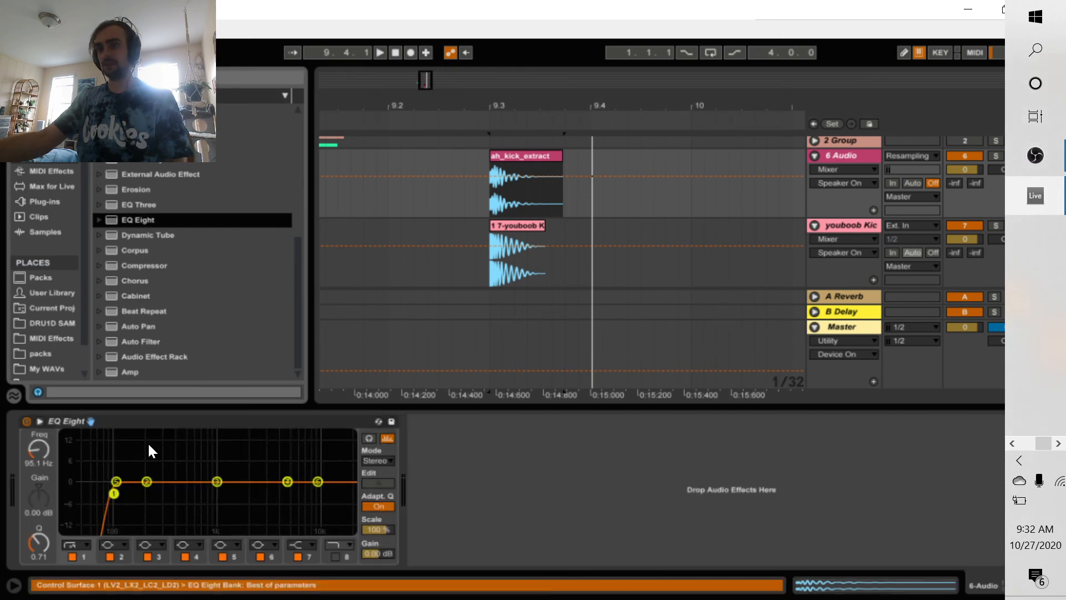
{"action": "left_click_drag", "start_coordinate": [114, 493], "coordinate": [216, 492]}
{"action": "key", "text": "space"}
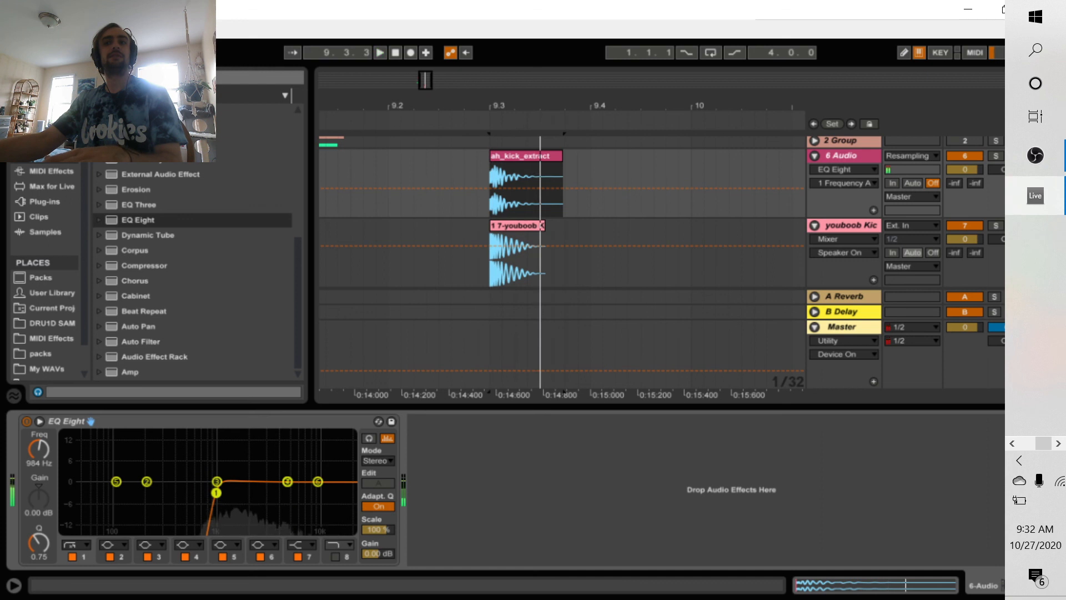
Lower the 6 Audio track volume to -2.2 dB while comparing the blend with each kick track muted
{"action": "left_click_drag", "start_coordinate": [973, 171], "coordinate": [974, 177]}
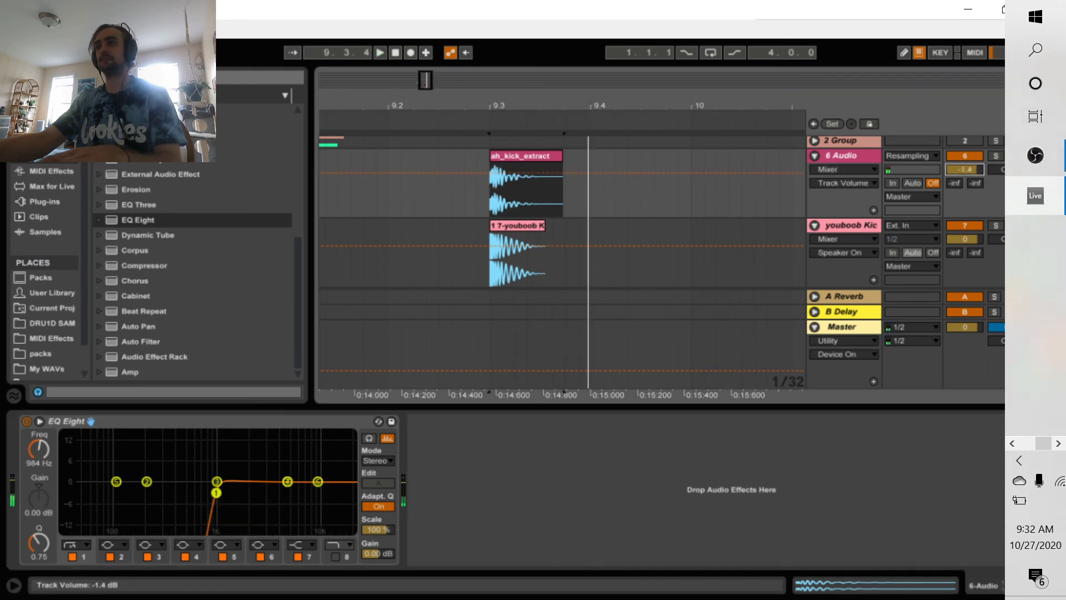
{"action": "left_click", "coordinate": [974, 159]}
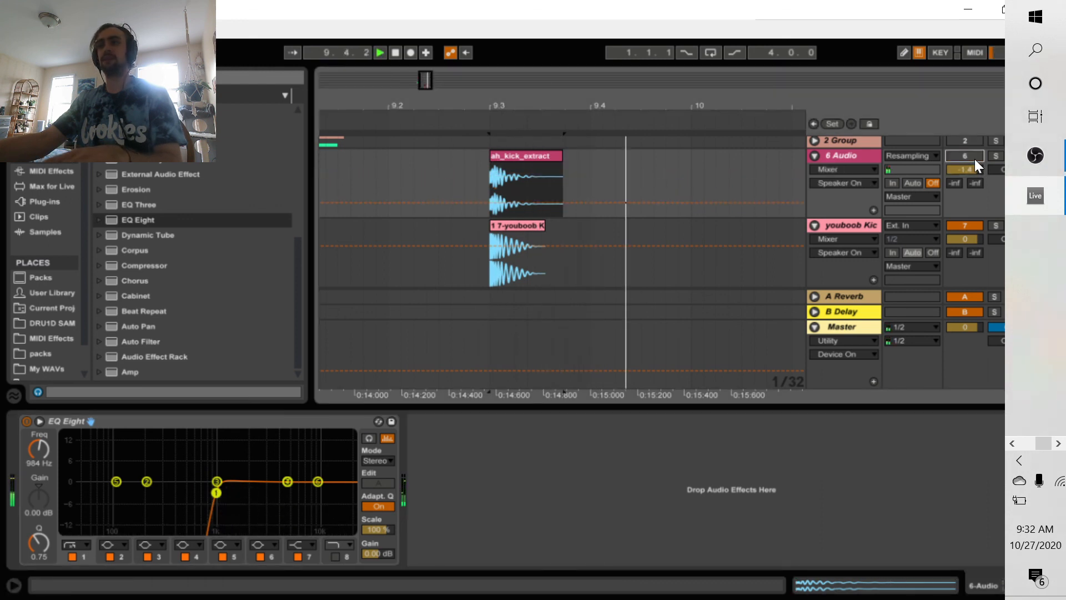
{"action": "left_click", "coordinate": [974, 157]}
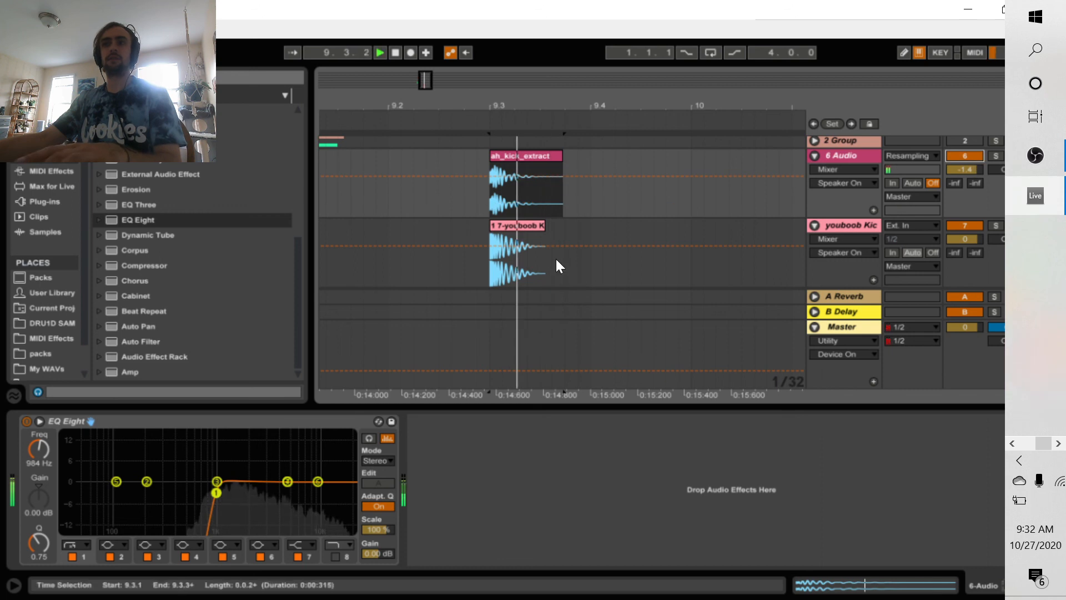
{"action": "left_click_drag", "start_coordinate": [966, 169], "coordinate": [968, 166]}
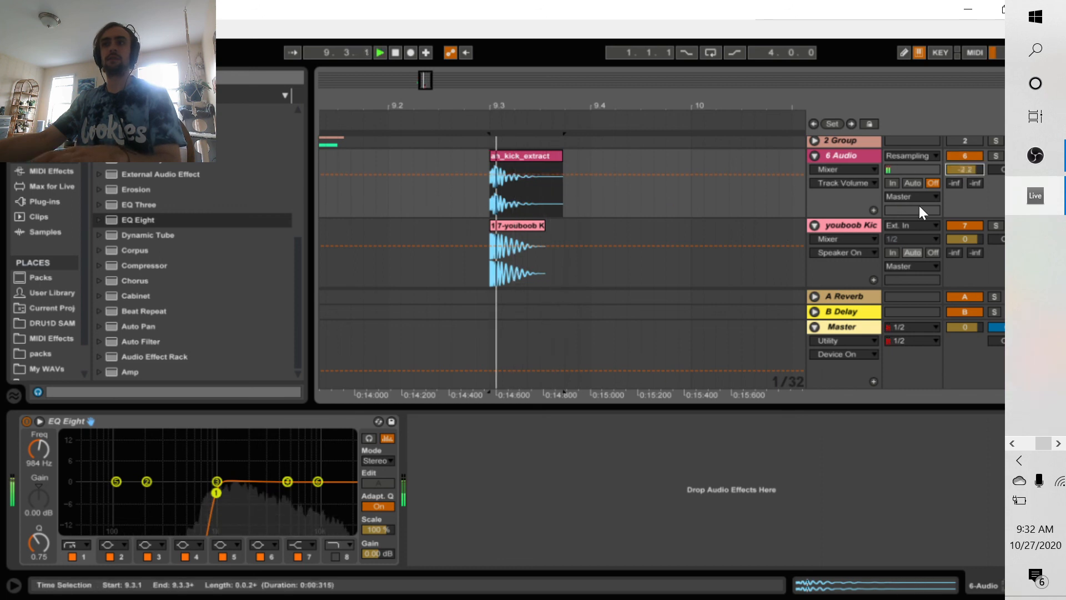
{"action": "left_click", "coordinate": [975, 227]}
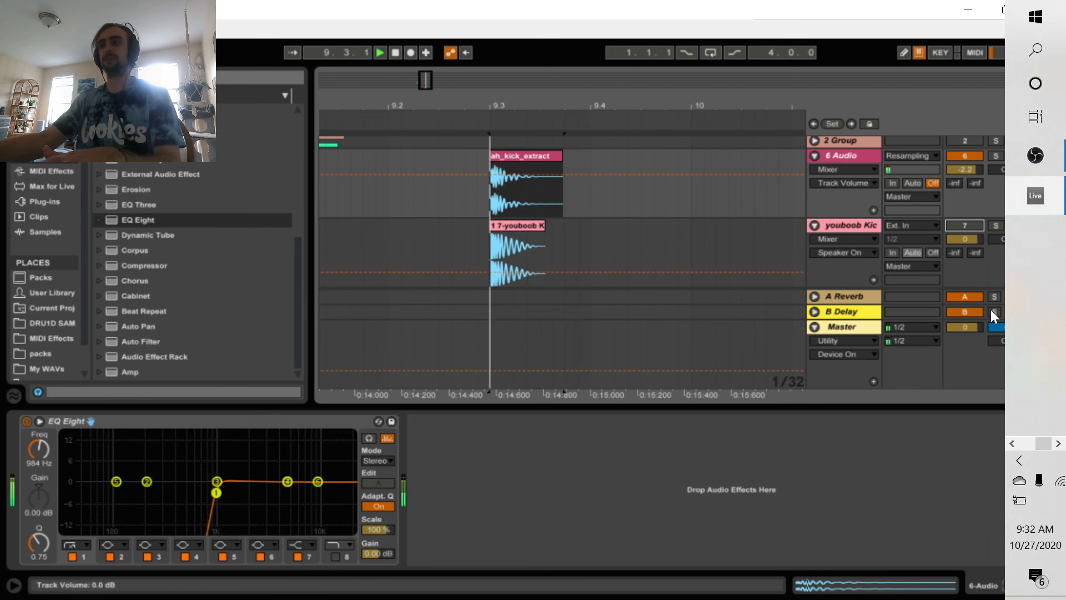
{"action": "left_click", "coordinate": [973, 227]}
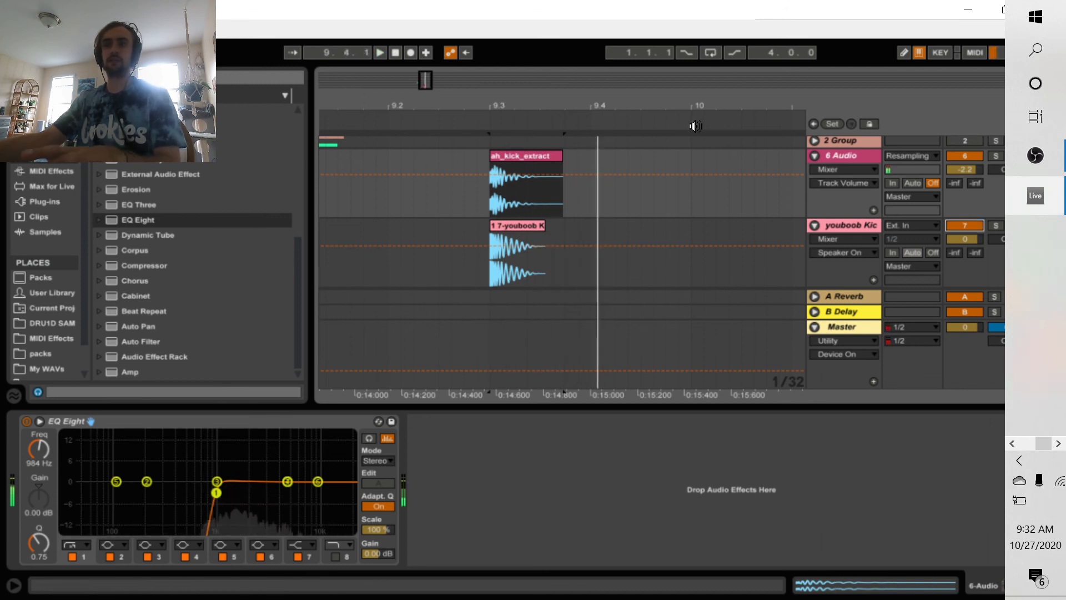
Duplicate the 6 Audio track and switch to Session View
{"action": "left_click", "coordinate": [863, 227]}
{"action": "left_click", "coordinate": [844, 154]}
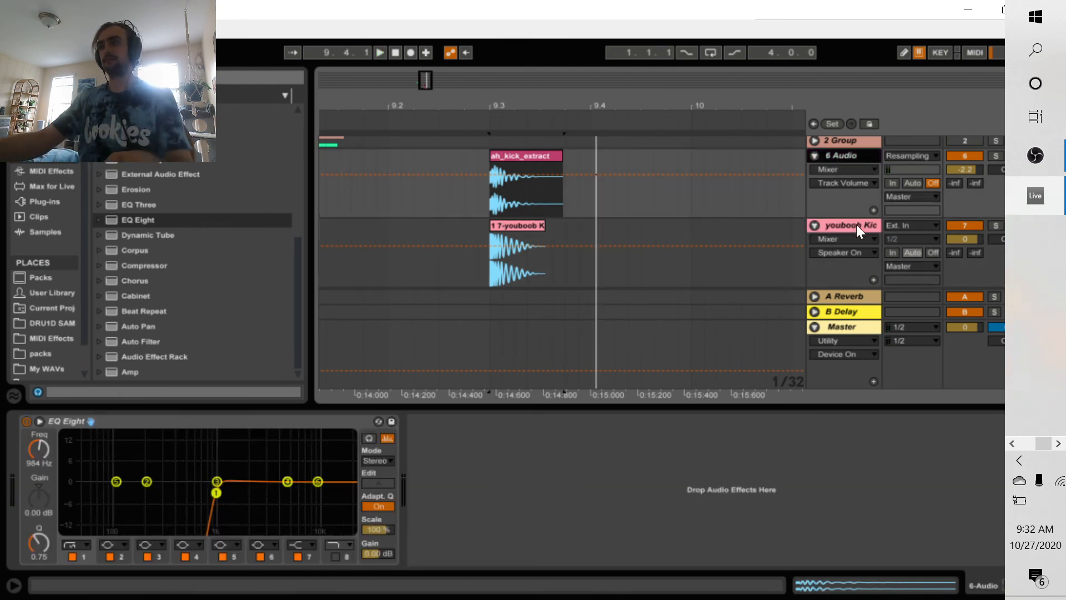
{"action": "left_click", "coordinate": [856, 224]}
{"action": "left_click", "coordinate": [858, 154]}
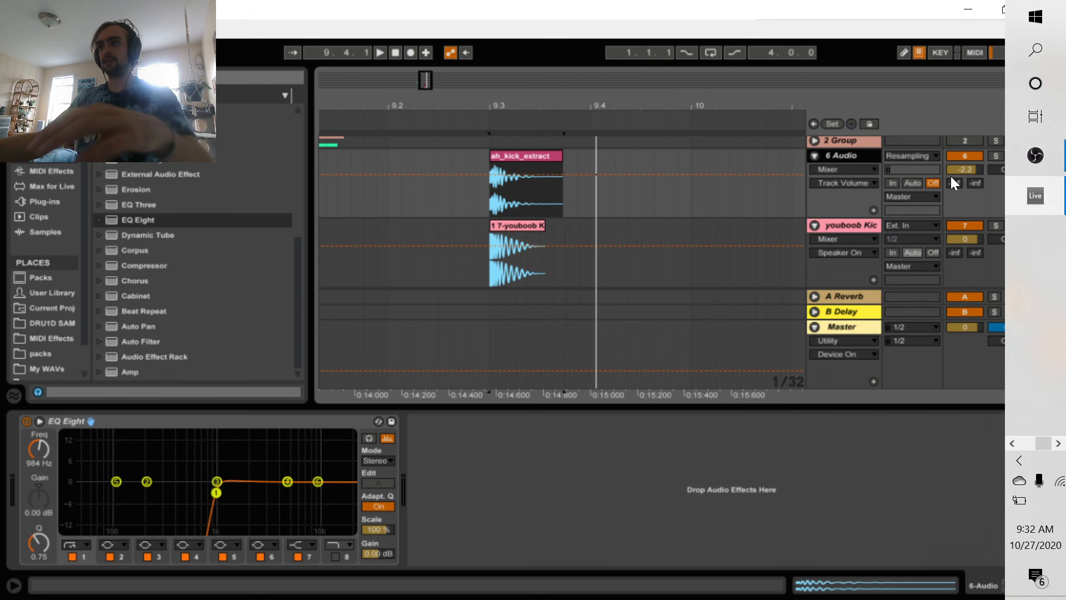
{"action": "key", "text": "ctrl+d"}
{"action": "key", "text": "Tab"}
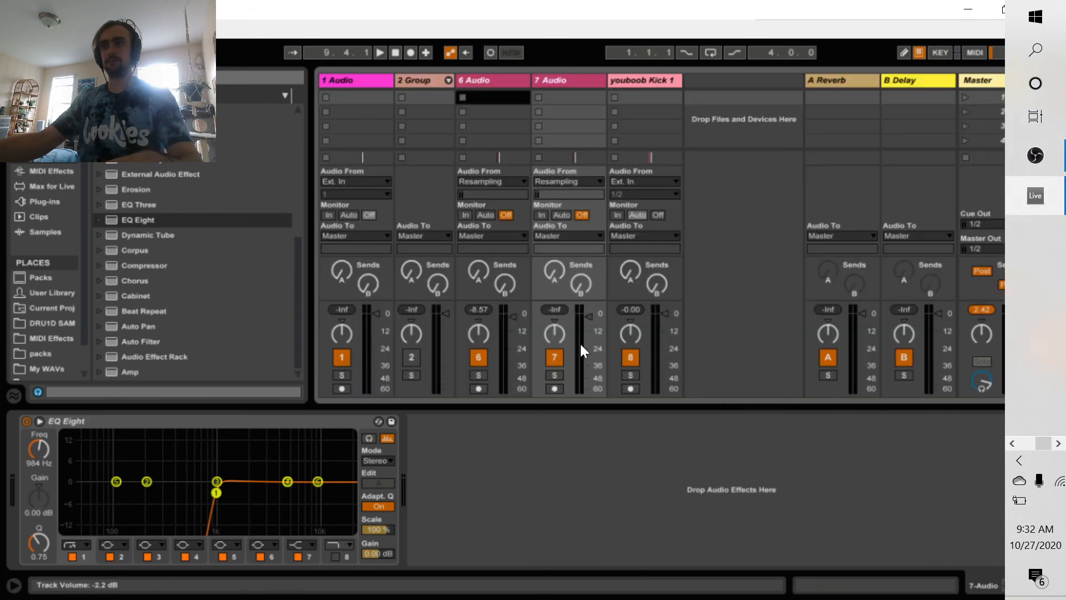
Set the insert marker at 9.2.3, arm the 7 Audio track and record the layered kick into it by resampling
{"action": "key", "text": "Tab"}
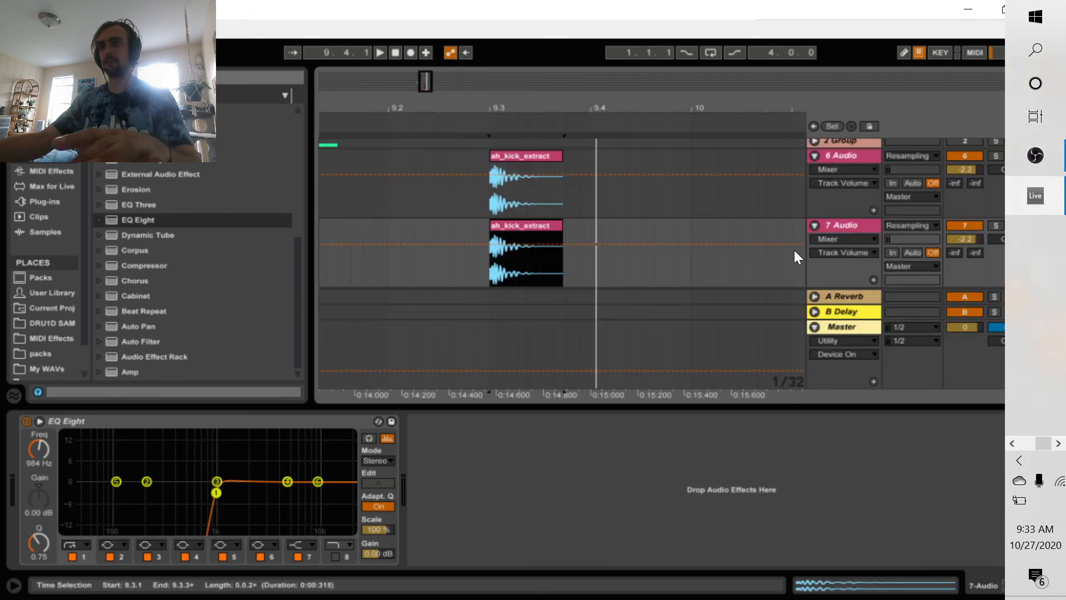
{"action": "left_click", "coordinate": [439, 280]}
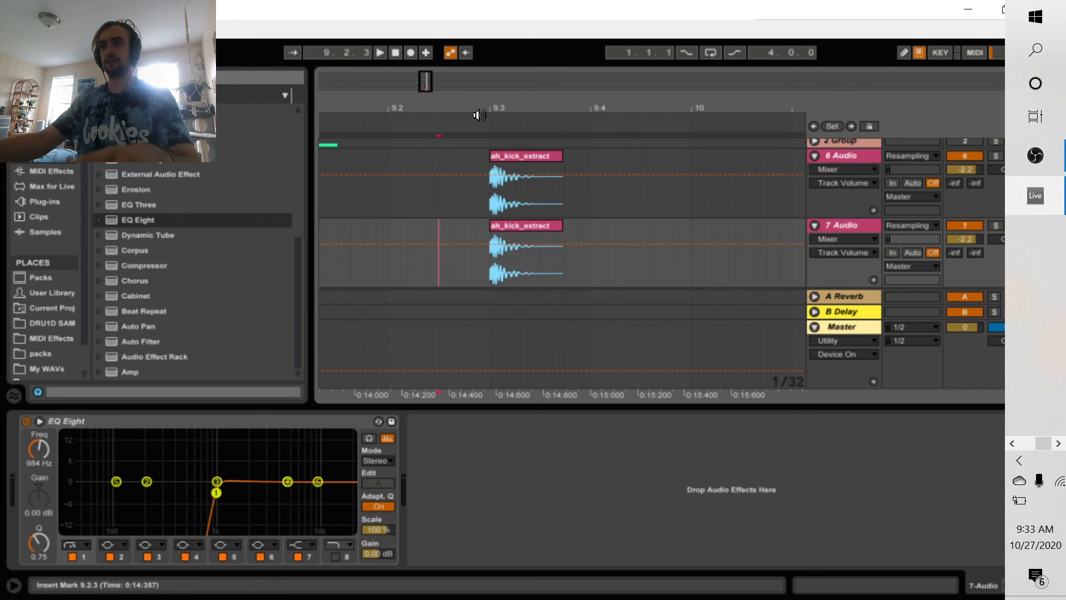
{"action": "left_click", "coordinate": [411, 52]}
{"action": "key", "text": "space"}
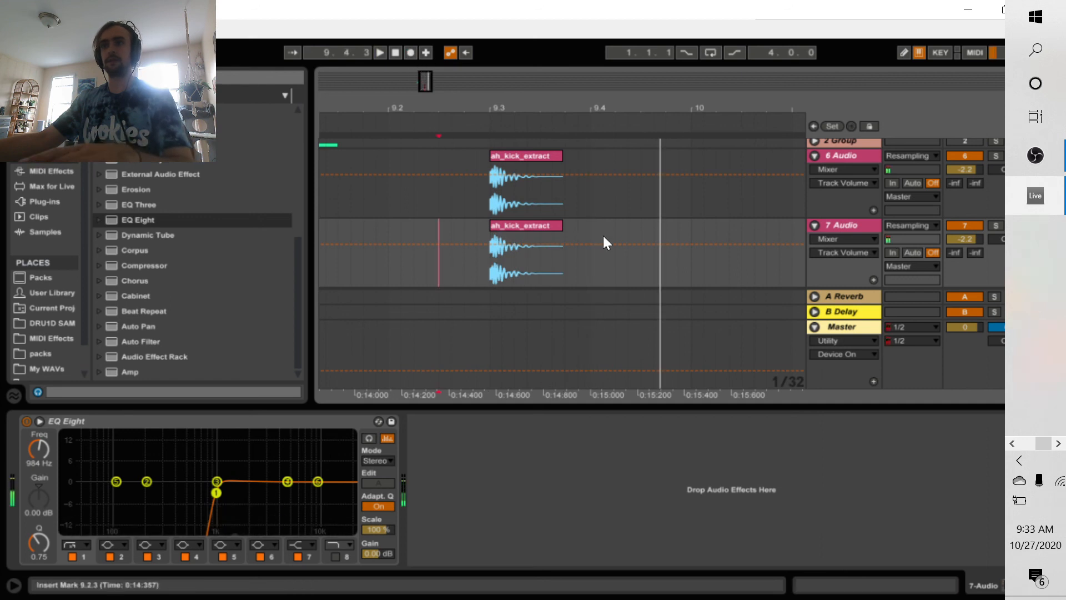
{"action": "key", "text": "Tab"}
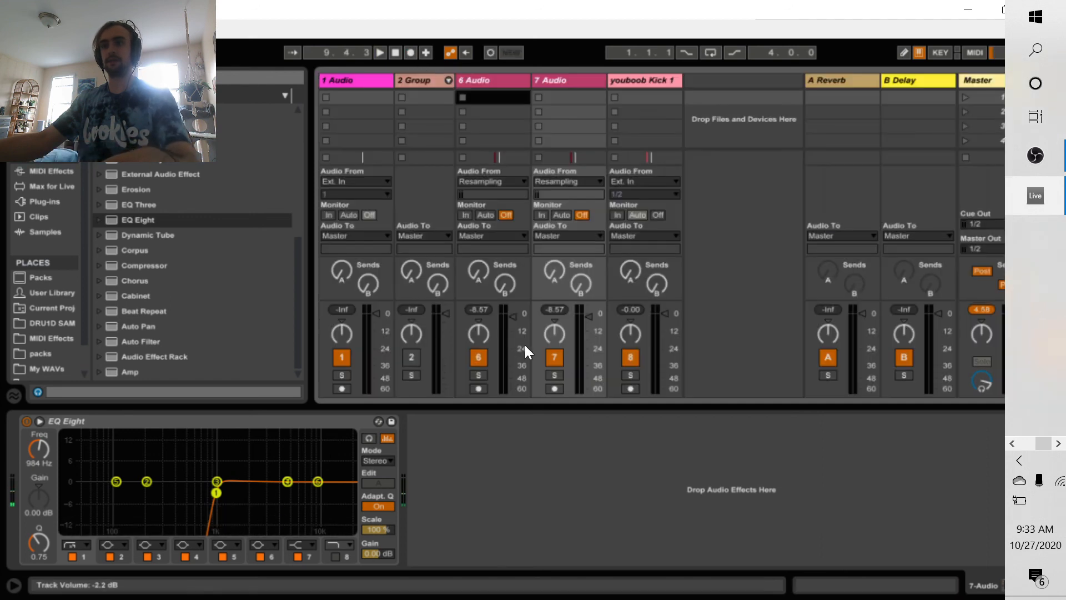
{"action": "left_click", "coordinate": [554, 389]}
{"action": "key", "text": "Tab"}
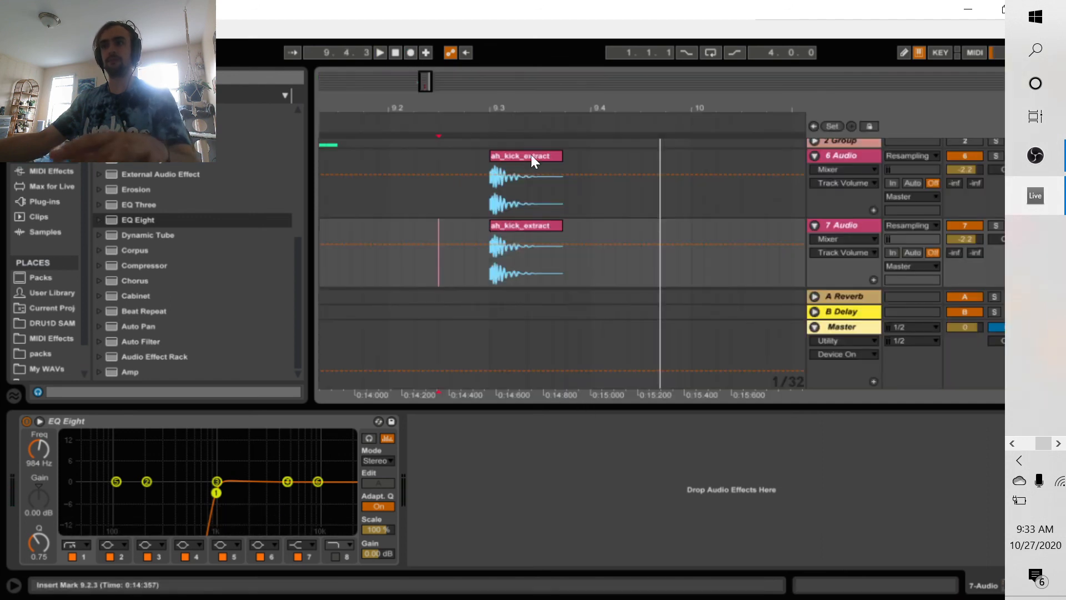
{"action": "left_click", "coordinate": [411, 52]}
{"action": "key", "text": "space"}
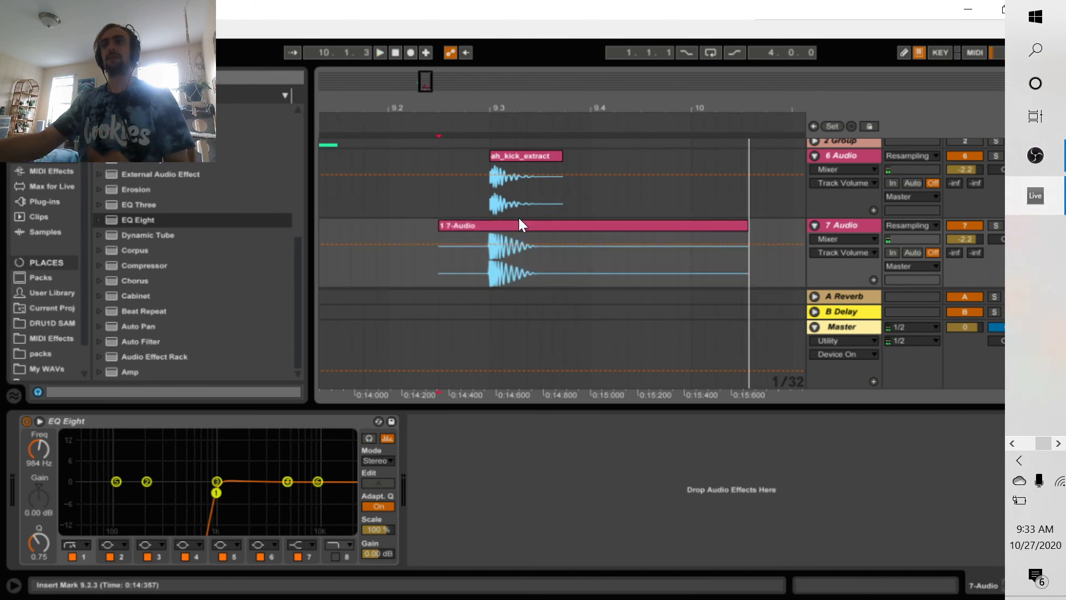
Move the recorded 7 Audio clip later on its track and cut away the silence around the kick
{"action": "left_click_drag", "start_coordinate": [508, 223], "coordinate": [661, 224]}
{"action": "left_click_drag", "start_coordinate": [640, 274], "coordinate": [541, 264]}
{"action": "key", "text": "Delete"}
{"action": "left_click_drag", "start_coordinate": [682, 257], "coordinate": [666, 215]}
{"action": "key", "text": "Delete"}
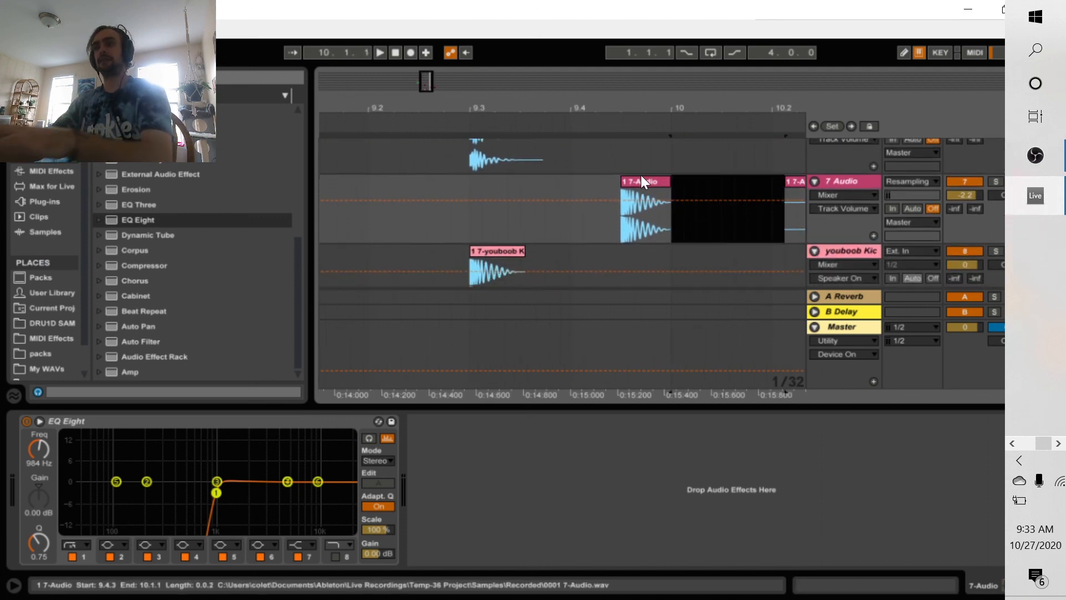
Turn off warping for the trimmed 7 Audio clip and inspect the kick's start closely in its waveform
{"action": "left_click", "coordinate": [643, 178]}
{"action": "left_click", "coordinate": [893, 585]}
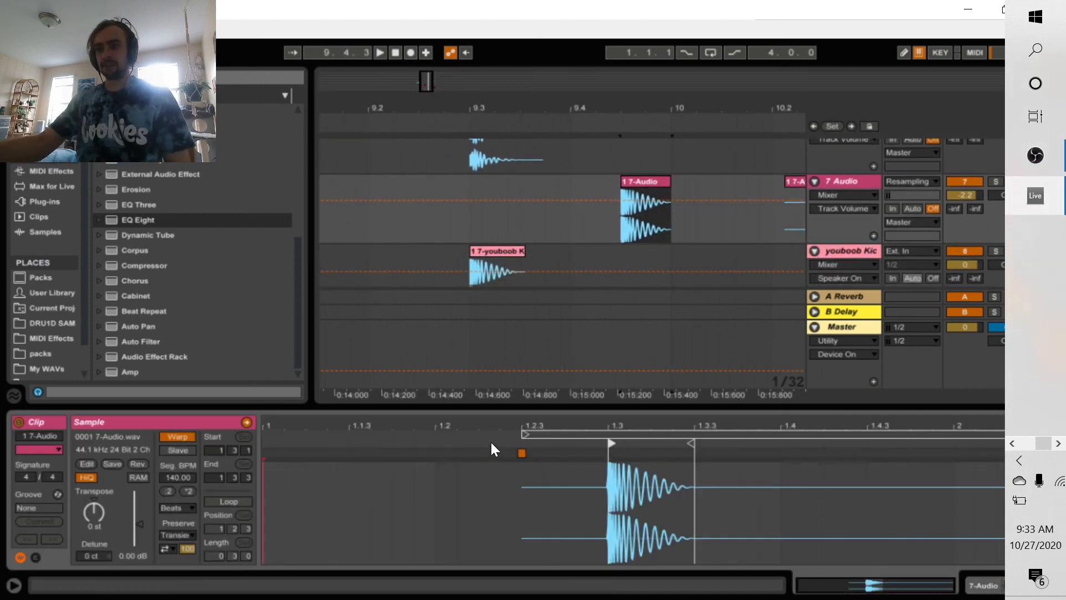
{"action": "left_click", "coordinate": [193, 437]}
{"action": "left_click_drag", "start_coordinate": [425, 478], "coordinate": [825, 471]}
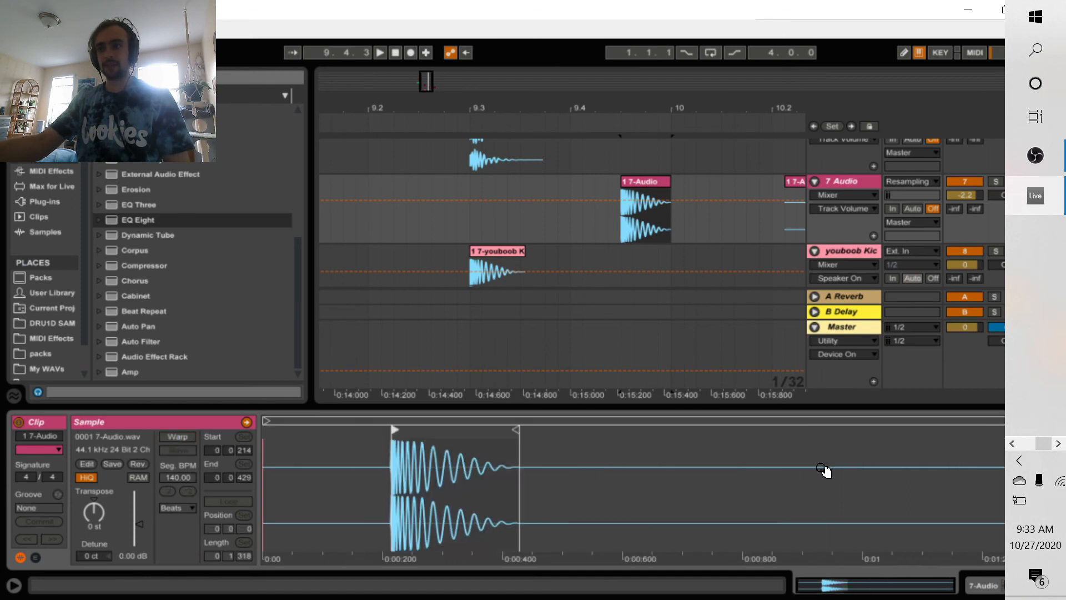
{"action": "mouse_move", "coordinate": [402, 449]}
{"action": "left_mouse_down"}
{"action": "mouse_move", "coordinate": [430, 488]}
{"action": "mouse_move", "coordinate": [500, 459]}
{"action": "mouse_move", "coordinate": [455, 494]}
{"action": "mouse_move", "coordinate": [462, 421]}
{"action": "mouse_move", "coordinate": [441, 429]}
{"action": "left_mouse_up"}
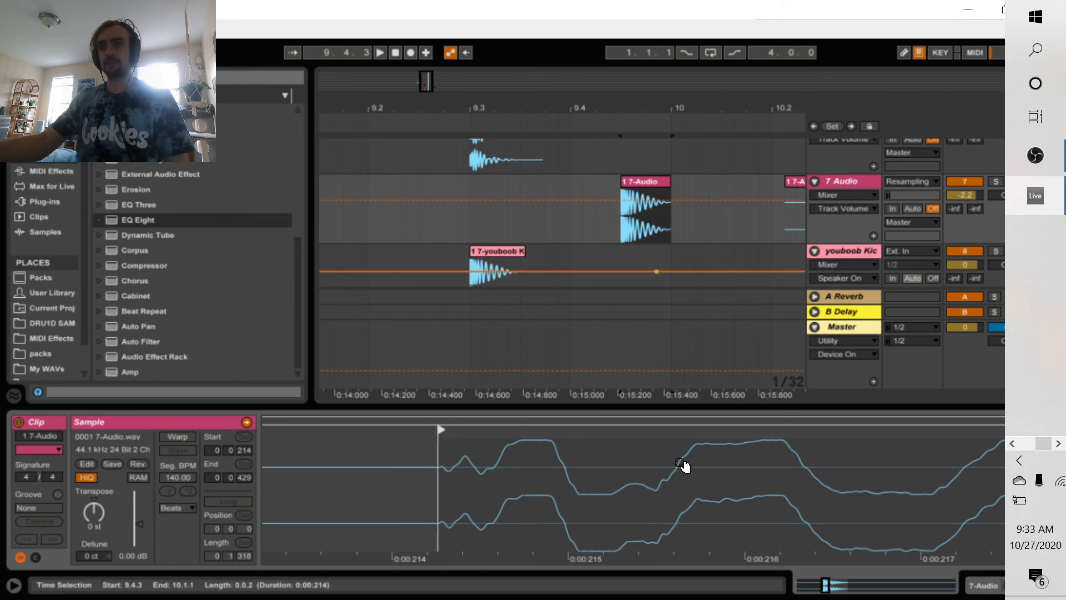
{"action": "mouse_move", "coordinate": [685, 467]}
{"action": "left_mouse_down"}
{"action": "mouse_move", "coordinate": [644, 427]}
{"action": "mouse_move", "coordinate": [602, 411]}
{"action": "left_mouse_up"}
{"action": "mouse_move", "coordinate": [488, 461]}
{"action": "left_mouse_down"}
{"action": "mouse_move", "coordinate": [490, 502]}
{"action": "mouse_move", "coordinate": [512, 482]}
{"action": "mouse_move", "coordinate": [505, 474]}
{"action": "left_mouse_up"}
Consolidate the trimmed 7 Audio clip, turn off warping on the result and play it back
{"action": "left_click", "coordinate": [651, 186]}
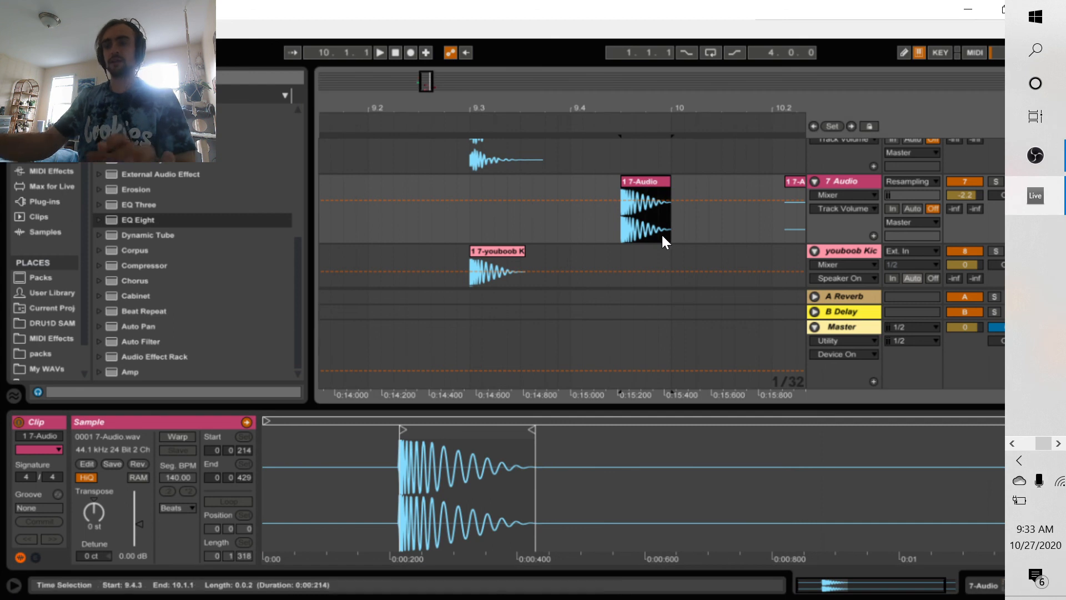
{"action": "key", "text": "ctrl+j"}
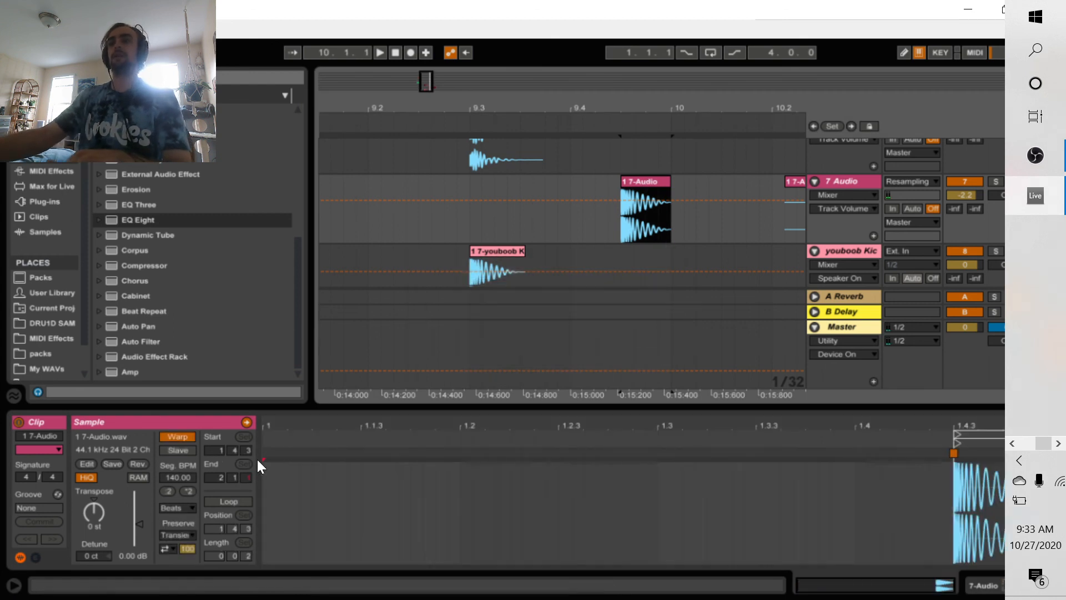
{"action": "left_click", "coordinate": [186, 438]}
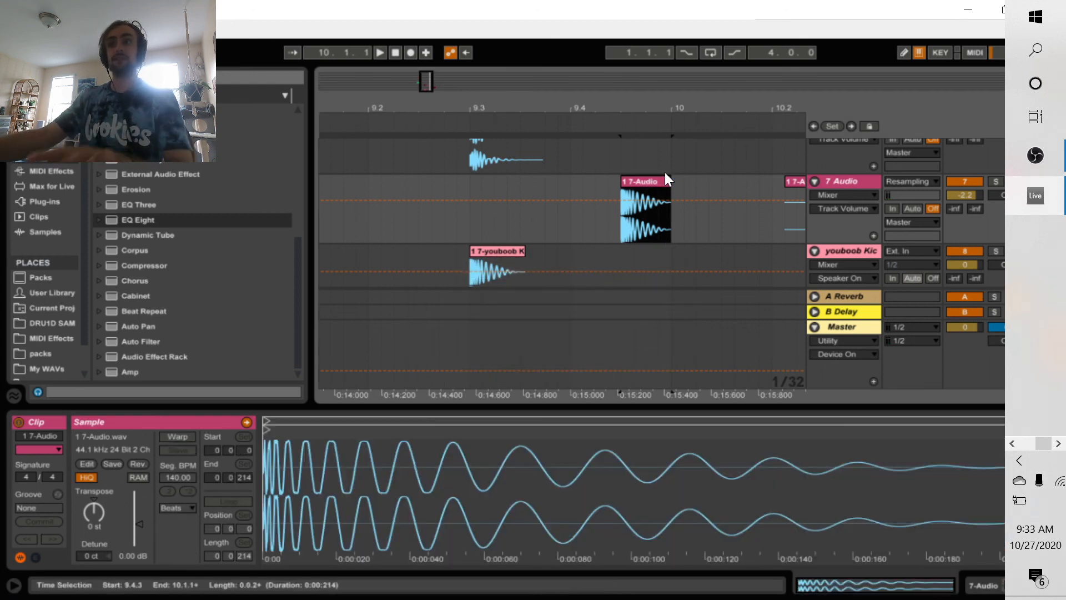
{"action": "key", "text": "space"}
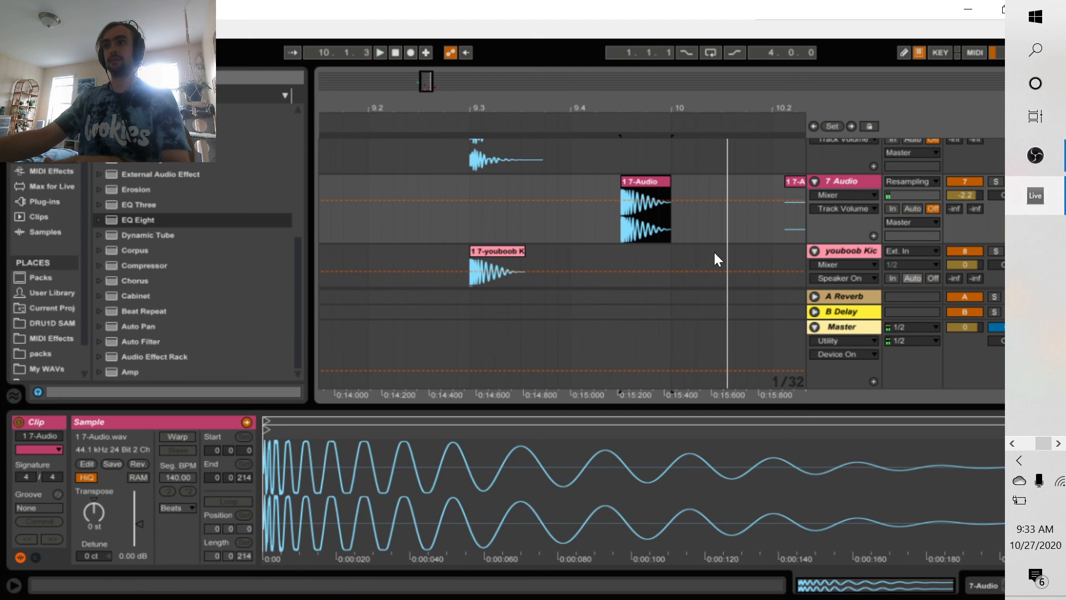
Remove EQ Eight from the 7 Audio track and audition the consolidated kick from 9.4.2
{"action": "left_click", "coordinate": [984, 586]}
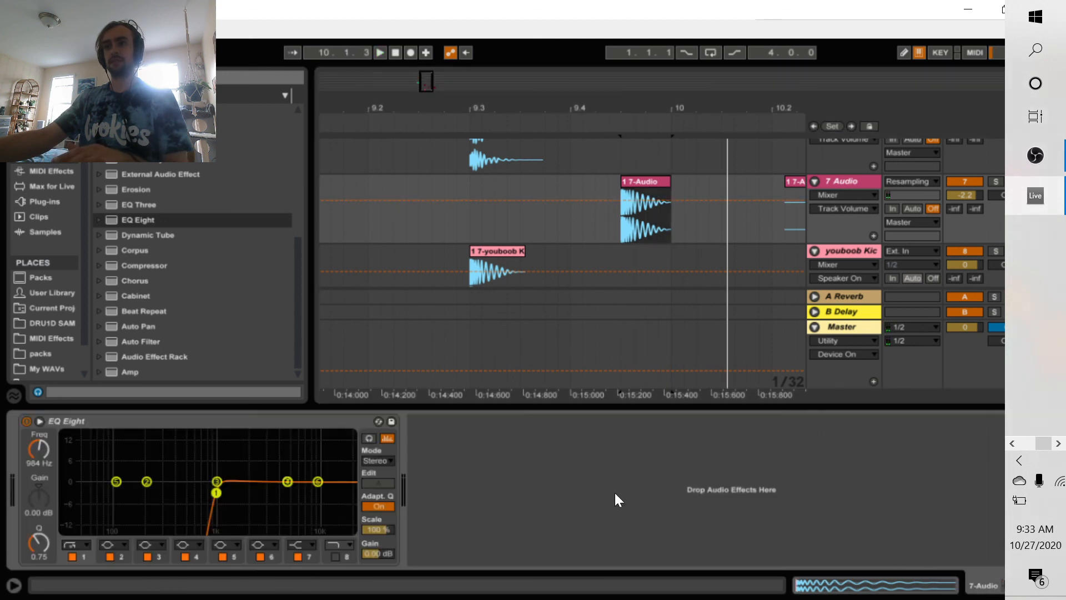
{"action": "left_click", "coordinate": [25, 420]}
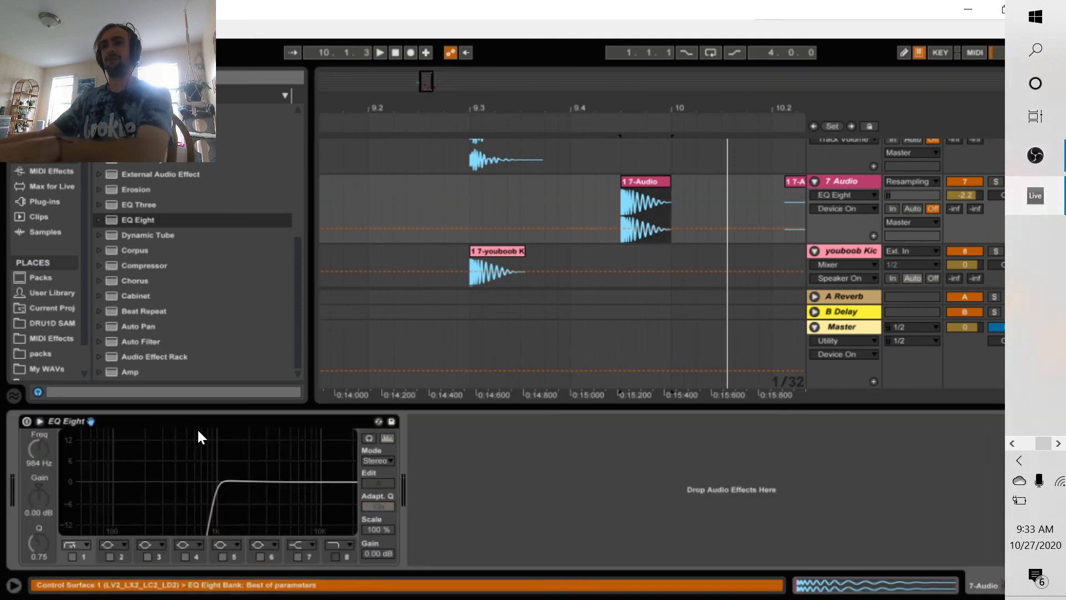
{"action": "key", "text": "Delete"}
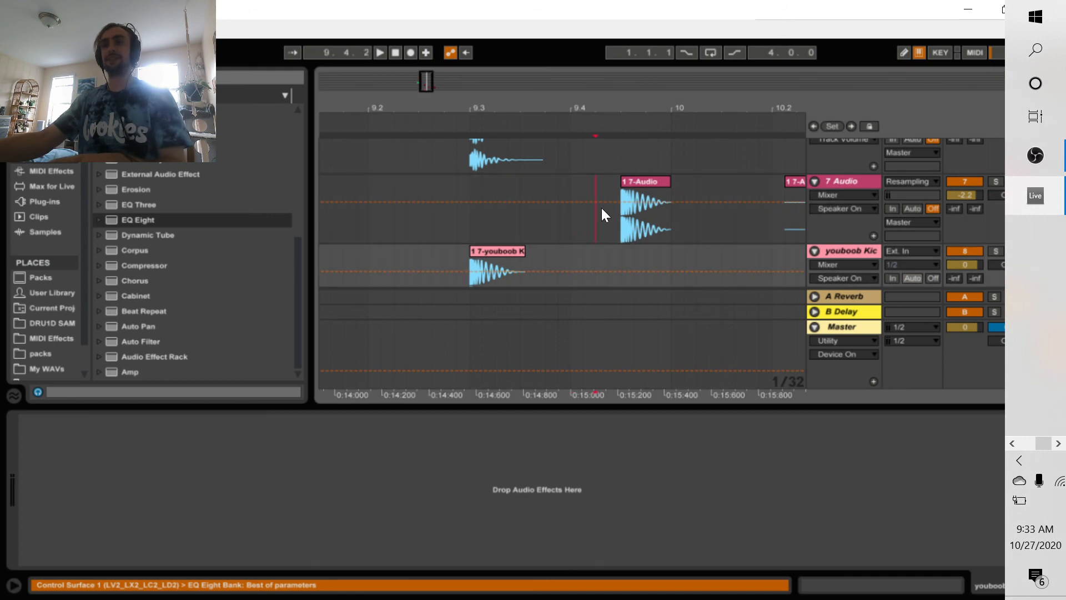
{"action": "left_click", "coordinate": [601, 208]}
{"action": "key", "text": "space"}
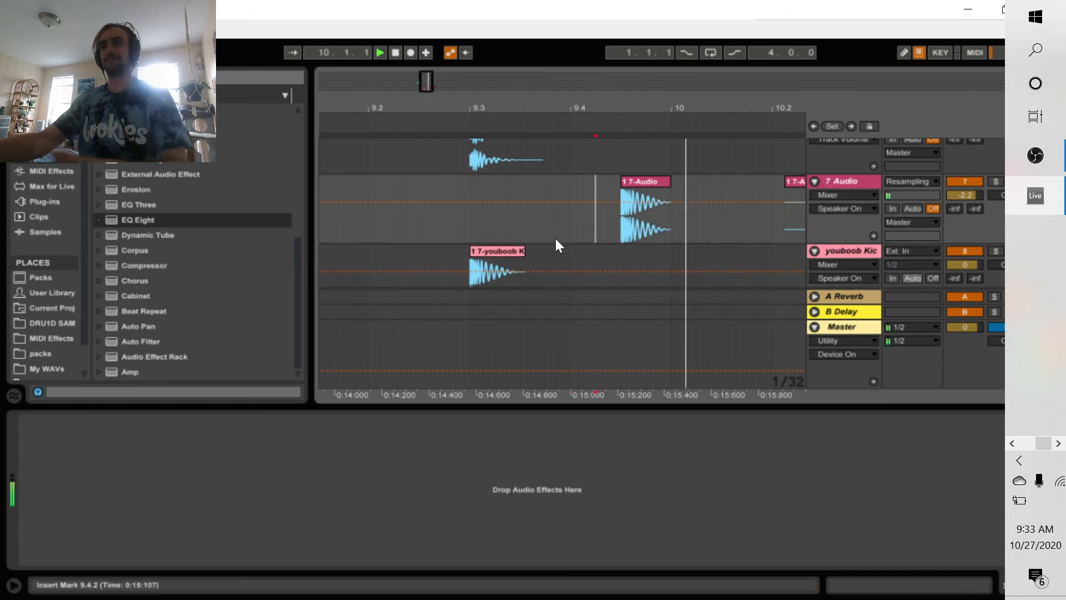
Locate the consolidated clip's 1 7-Audio.wav in the browser and file it in the youboob Kick folder under DRU1D SAM
{"action": "left_click", "coordinate": [645, 183]}
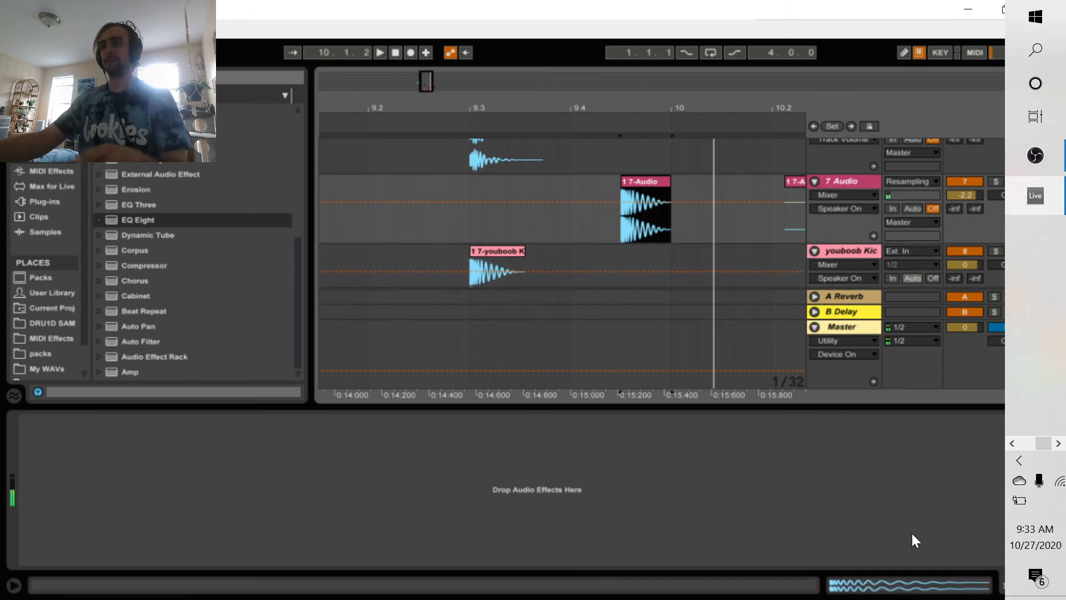
{"action": "left_click", "coordinate": [878, 588]}
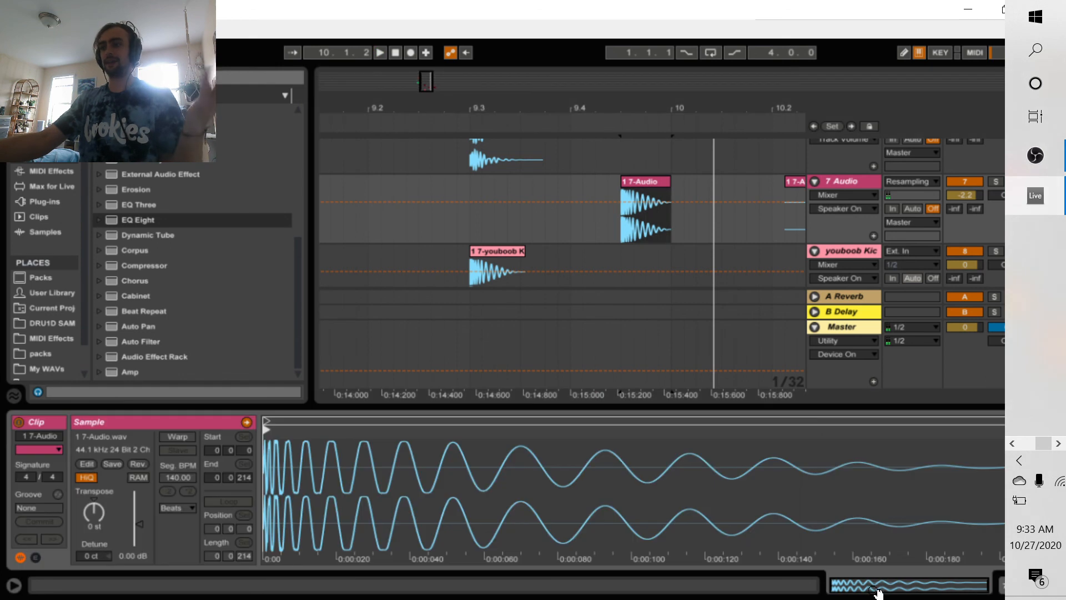
{"action": "left_click", "coordinate": [111, 438]}
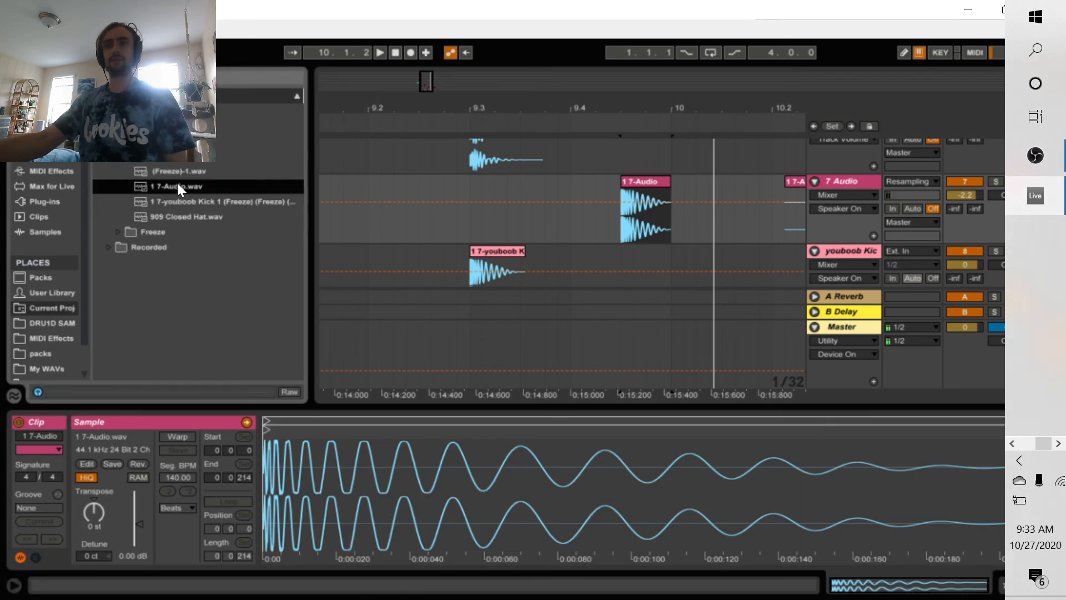
{"action": "left_click", "coordinate": [43, 363]}
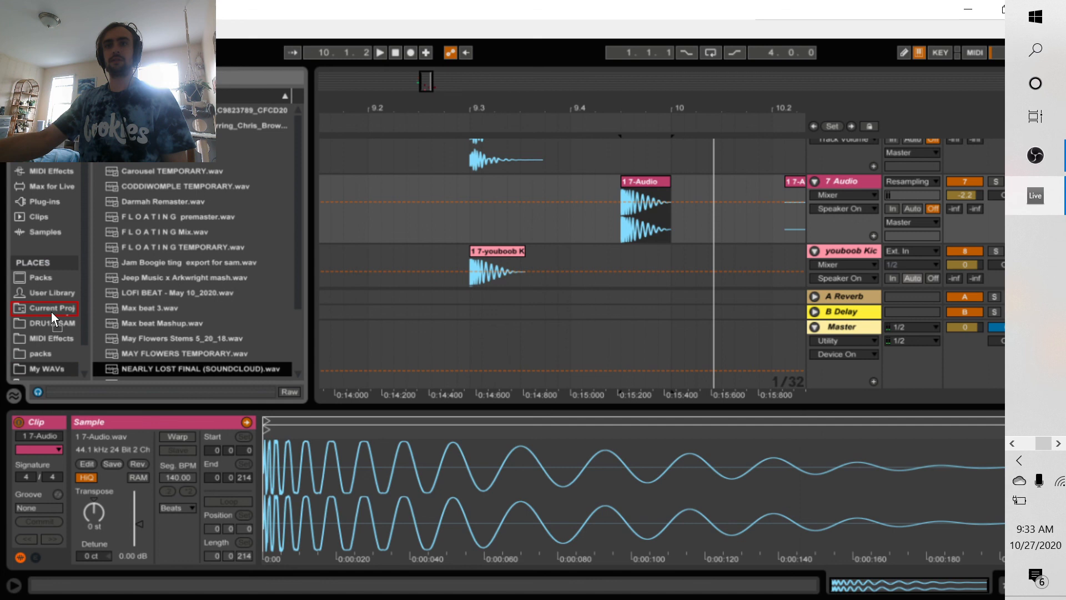
{"action": "left_click", "coordinate": [53, 327]}
{"action": "left_click_drag", "start_coordinate": [106, 300], "coordinate": [216, 261]}
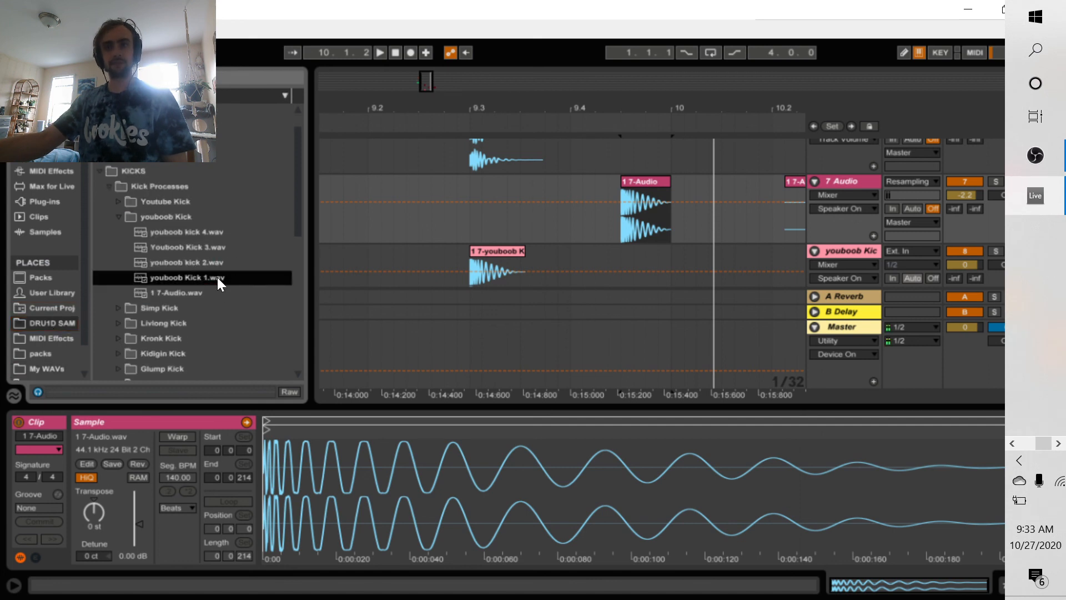
Audition youboob kick 2, Youboob Kick 3, youboob kick 4 and 1 7-Audio.wav in the youboob Kick folder
{"action": "left_click", "coordinate": [216, 262]}
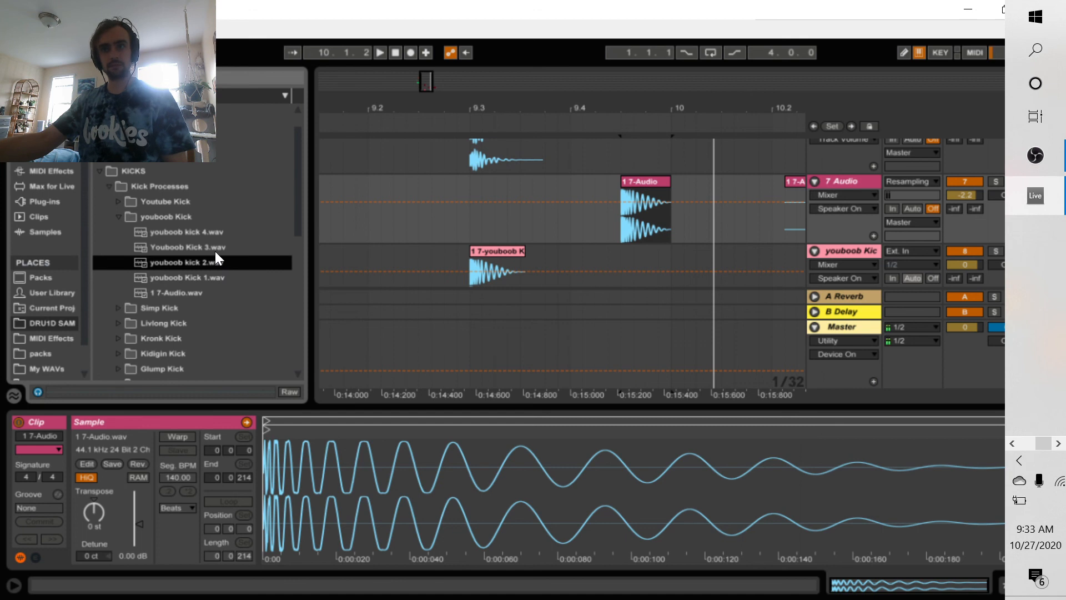
{"action": "left_click", "coordinate": [212, 247]}
{"action": "left_click", "coordinate": [212, 237]}
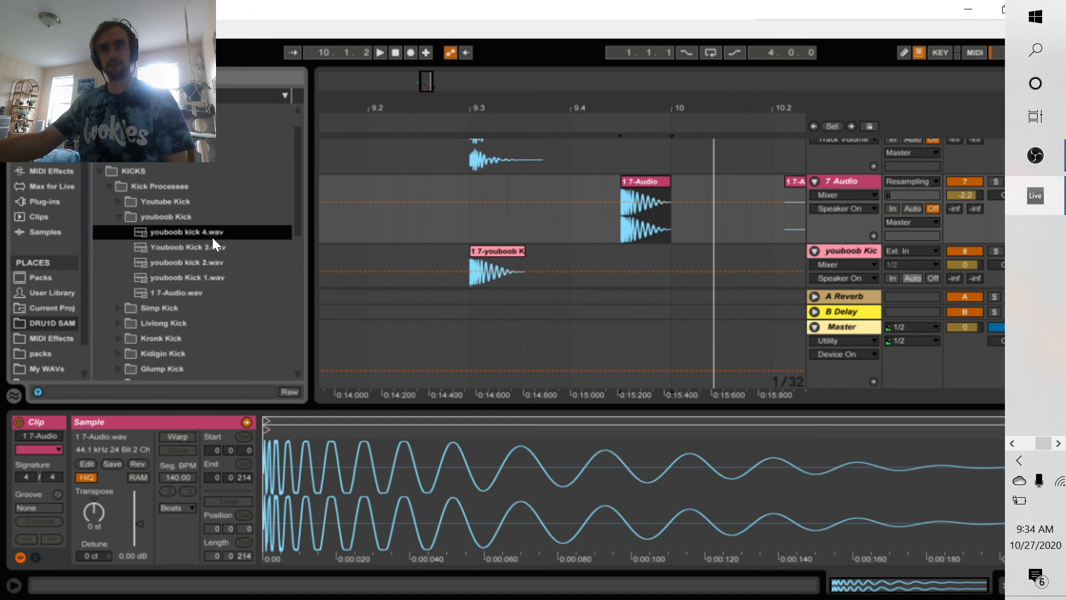
{"action": "left_click", "coordinate": [209, 291]}
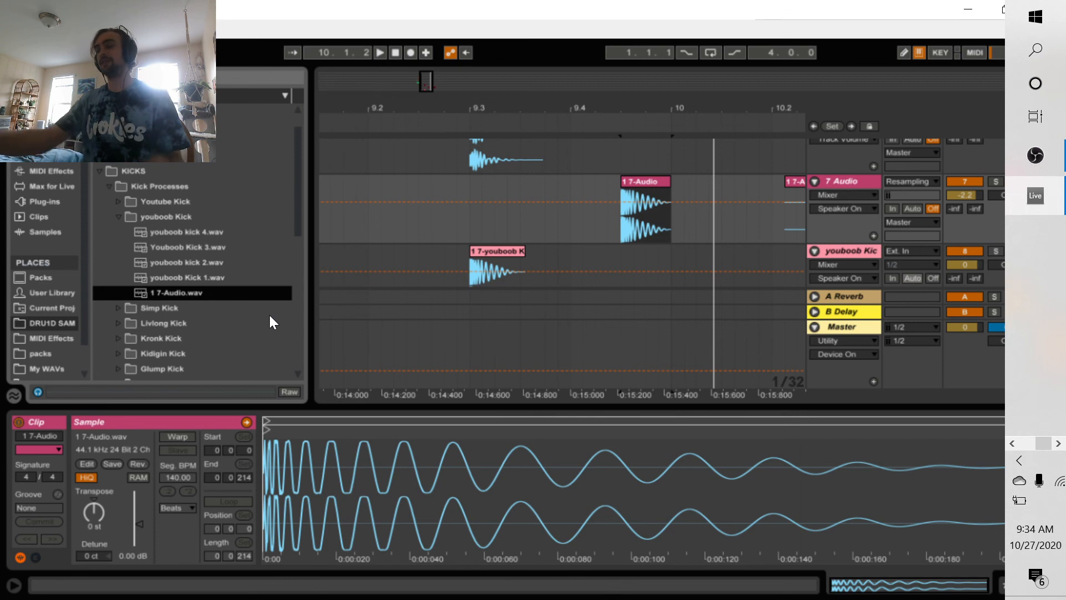
Select the consolidated kick clip on the 7 Audio track and play it in the arrangement
{"action": "left_click", "coordinate": [648, 181]}
{"action": "left_click_drag", "start_coordinate": [652, 107], "coordinate": [638, 105]}
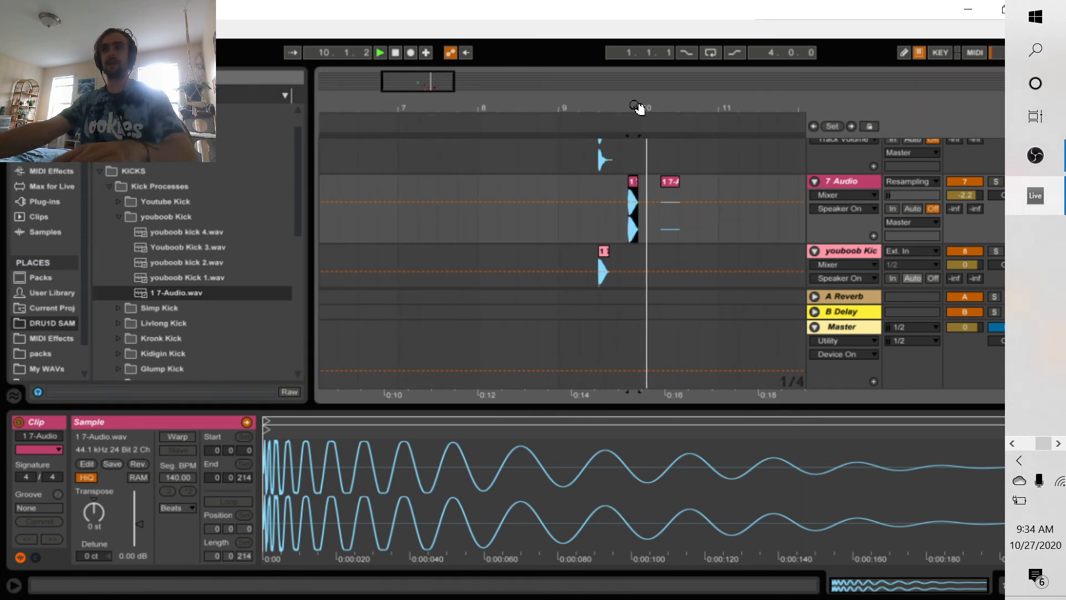
{"action": "key", "text": "space"}
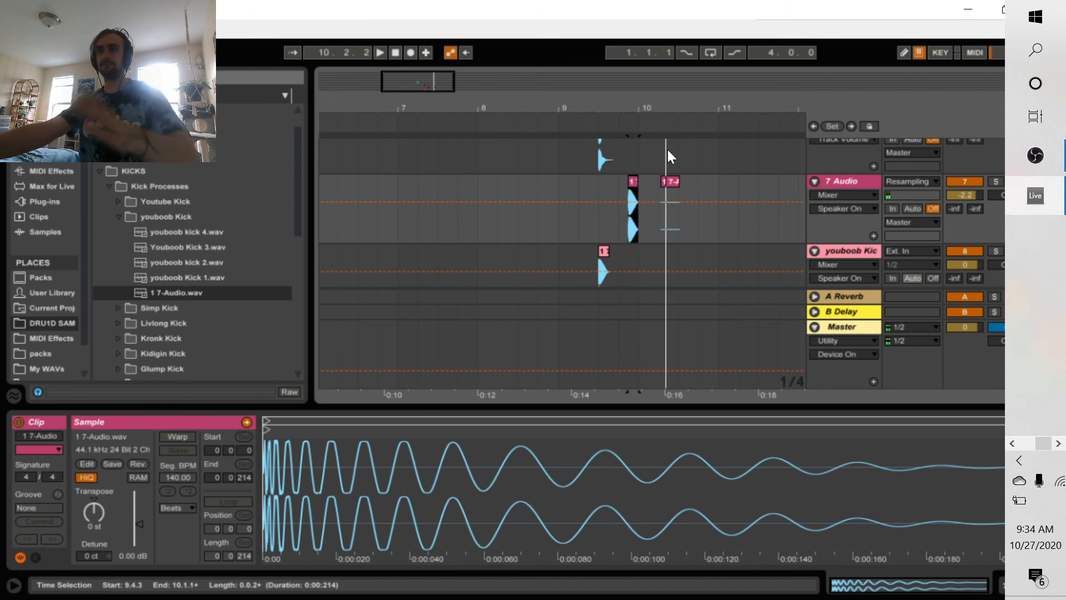
{"action": "left_click_drag", "start_coordinate": [637, 108], "coordinate": [636, 125]}
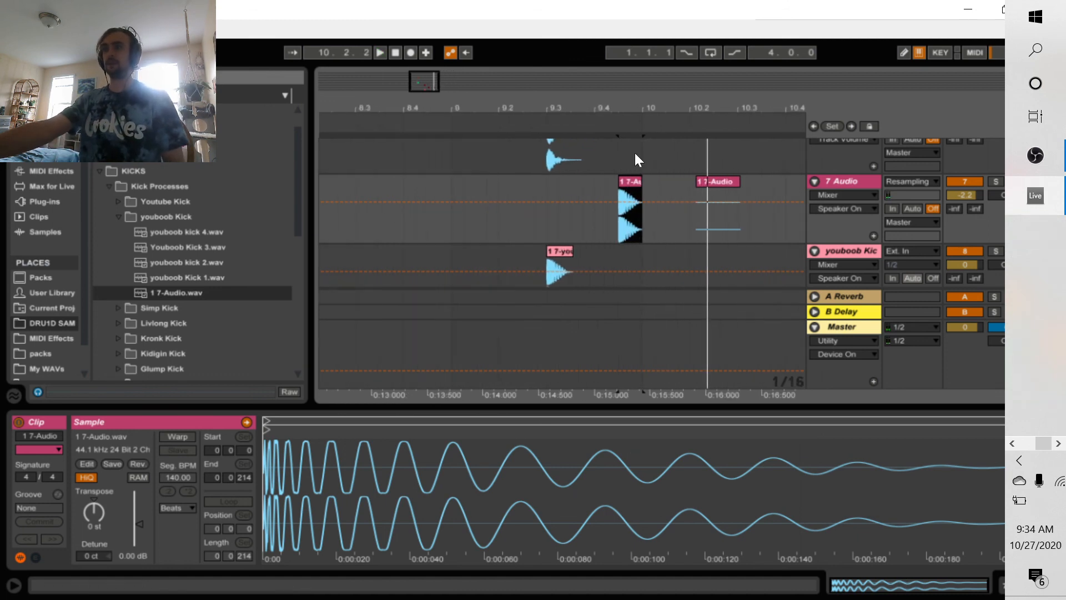
{"action": "left_click", "coordinate": [634, 188]}
{"action": "left_click", "coordinate": [634, 182]}
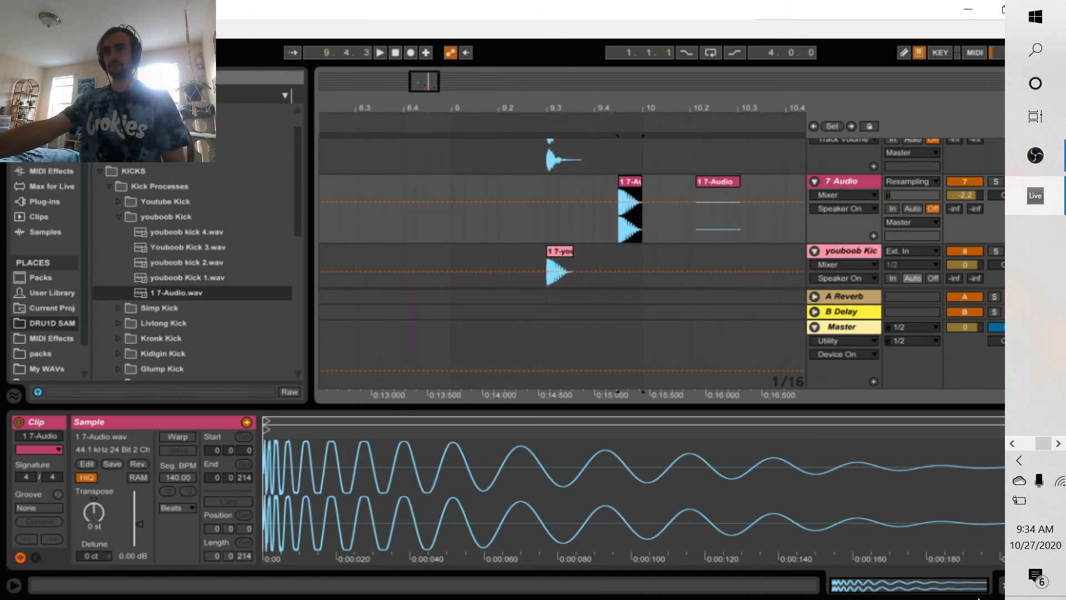
Show the device chain and play the consolidated kick again from its start at 9.4.3
{"action": "left_click", "coordinate": [998, 581]}
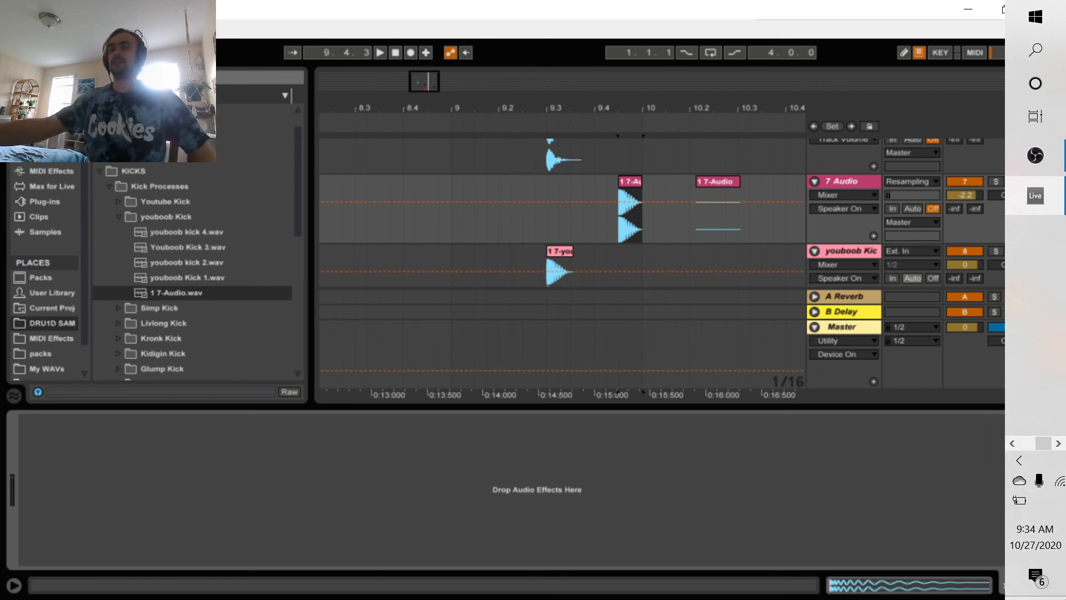
{"action": "mouse_move", "coordinate": [1028, 598]}
{"action": "left_click", "coordinate": [515, 221]}
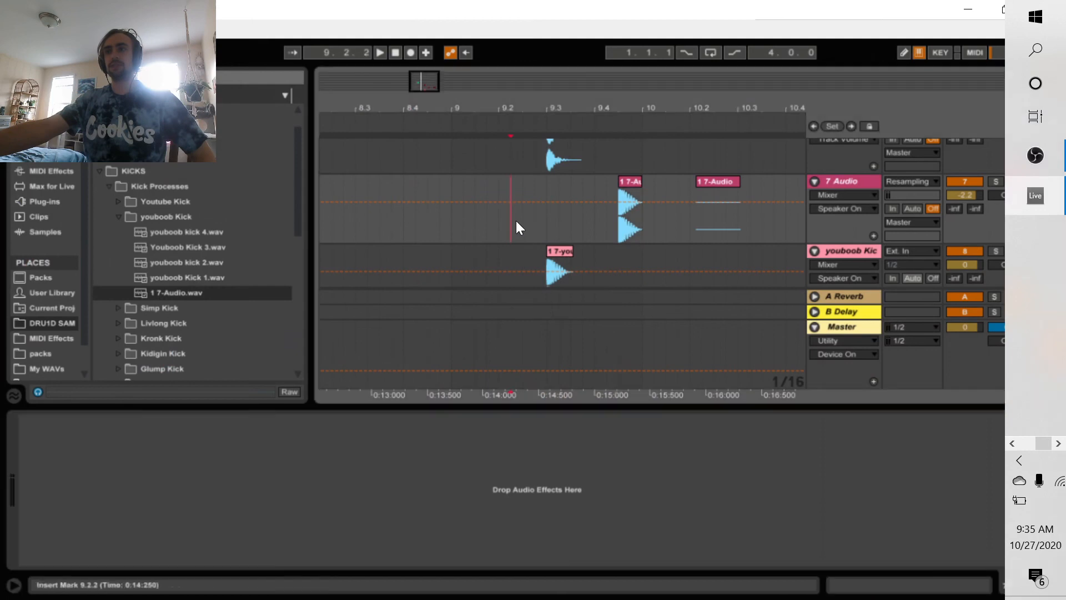
{"action": "left_click", "coordinate": [559, 248]}
{"action": "left_click", "coordinate": [624, 218]}
{"action": "key", "text": "space"}
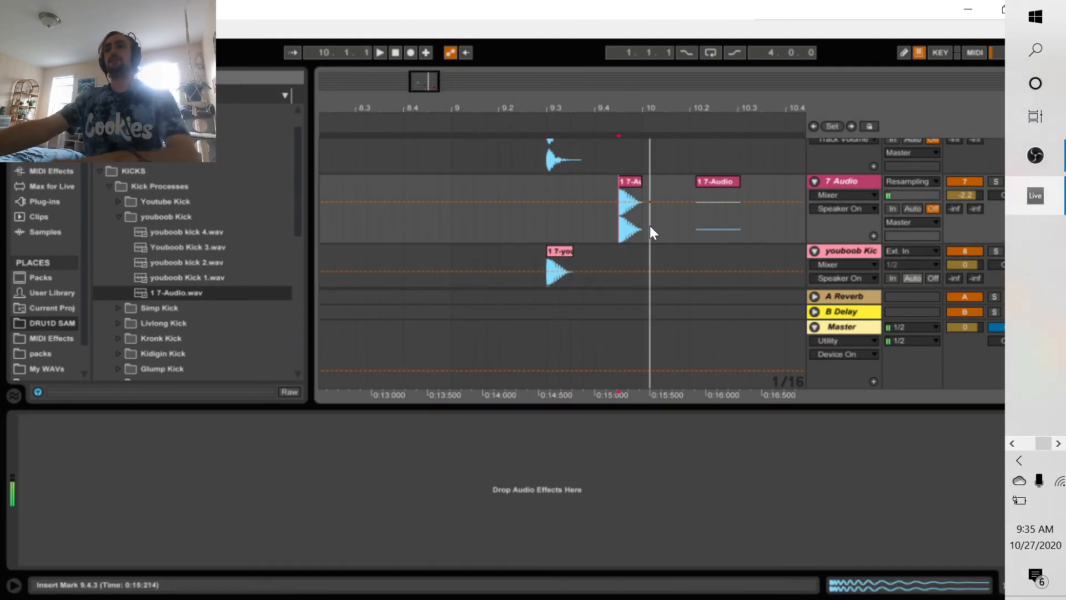
{"action": "key", "text": "space"}
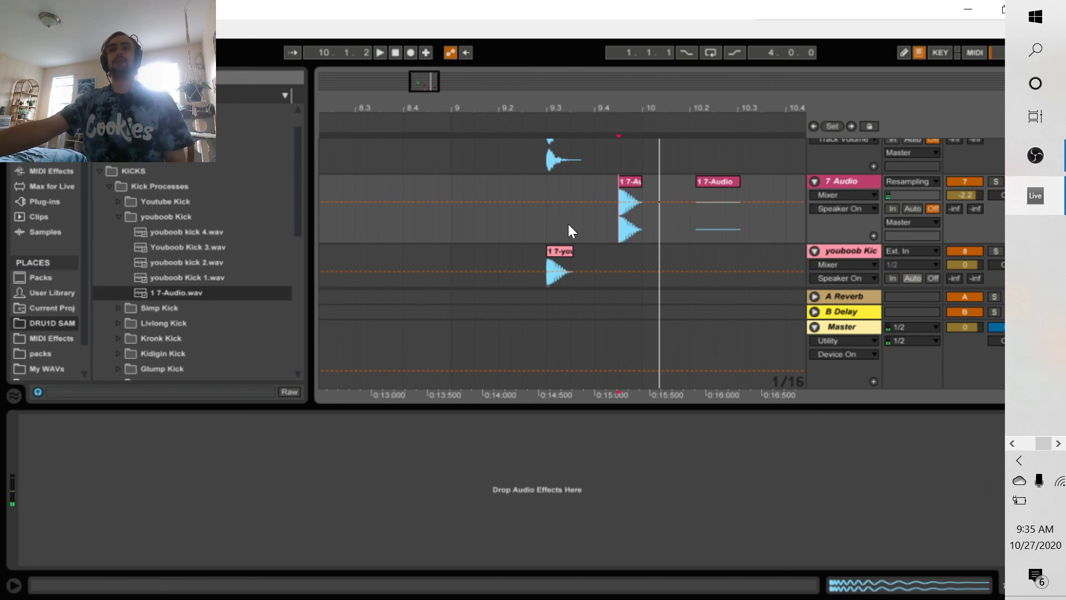
Switch to OBS and select the Video Capture Device source in the preview
{"action": "left_click", "coordinate": [1035, 155]}
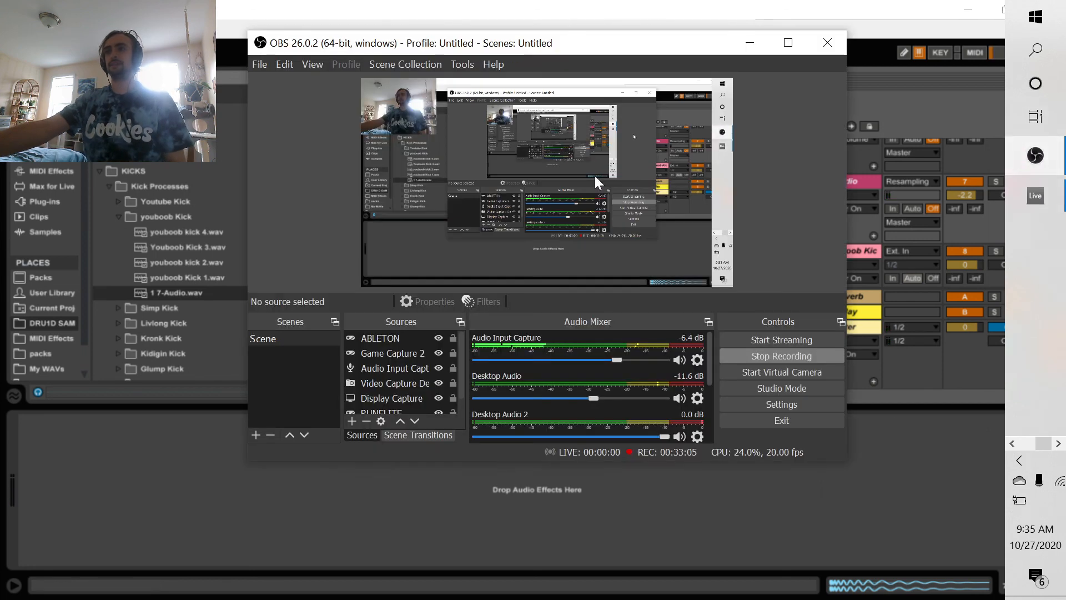
{"action": "left_click", "coordinate": [425, 135]}
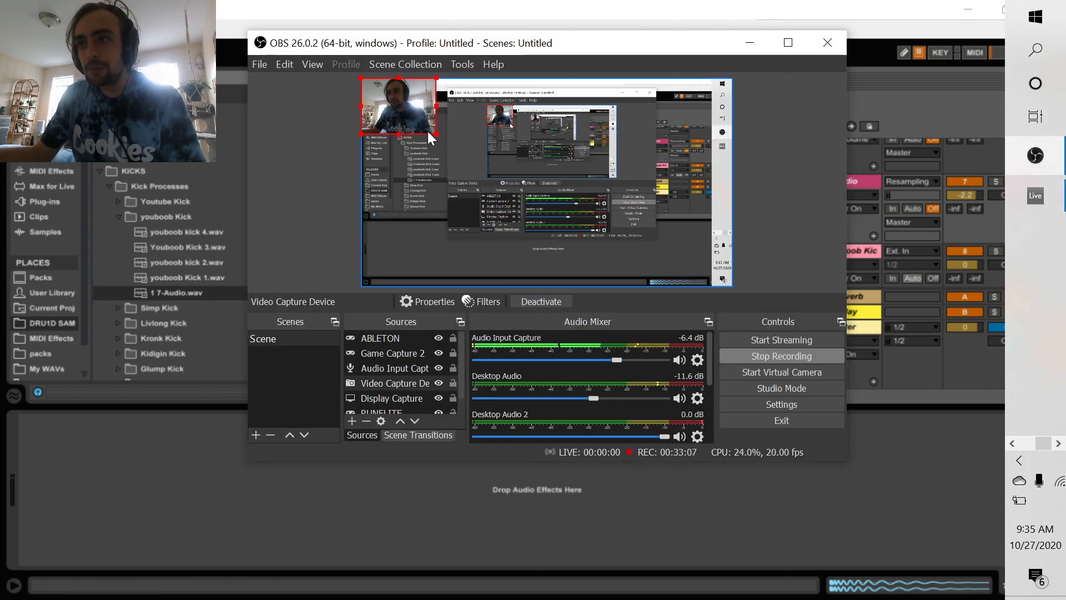